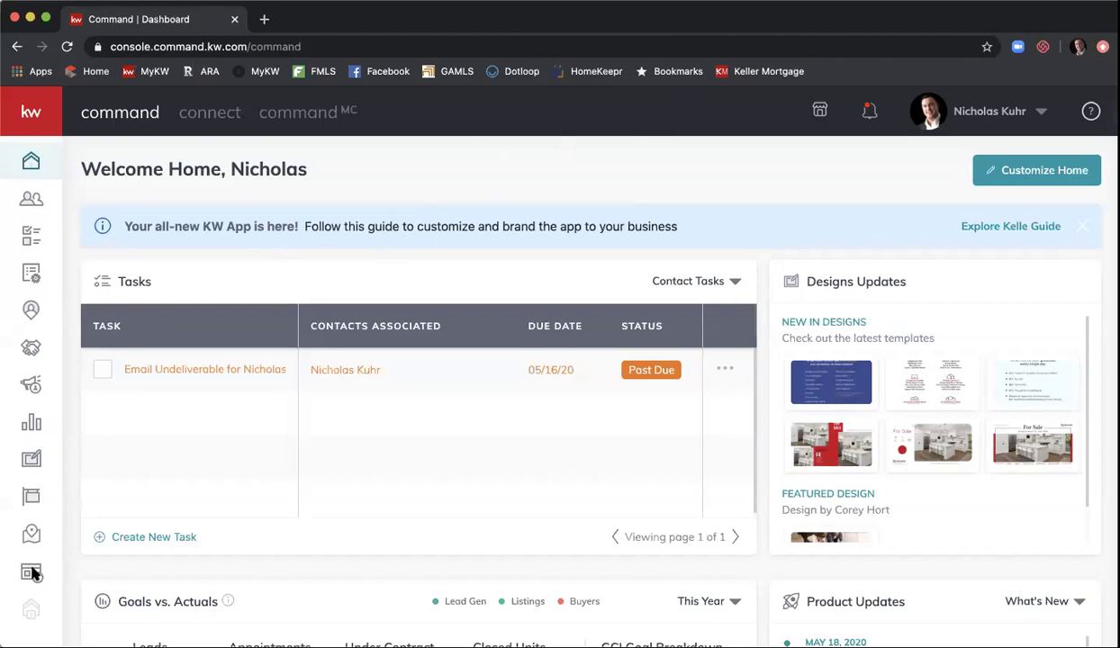
- Go to the Consumer section and bring up the Agent Site Pages list
{"action": "left_click", "coordinate": [32, 568]}
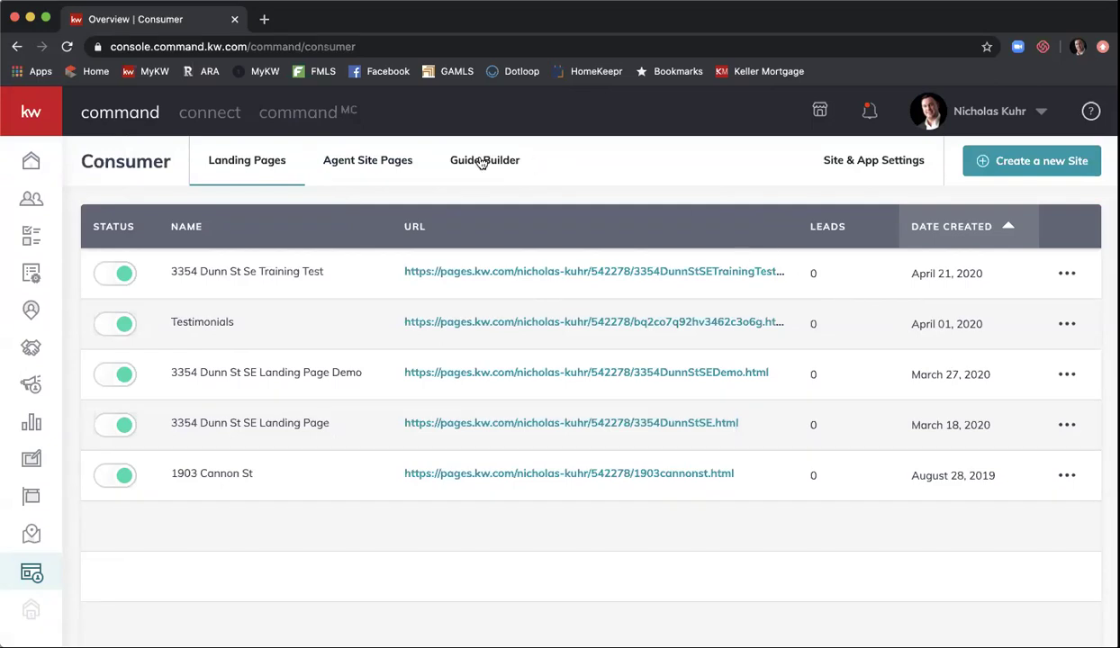
{"action": "left_click", "coordinate": [373, 173]}
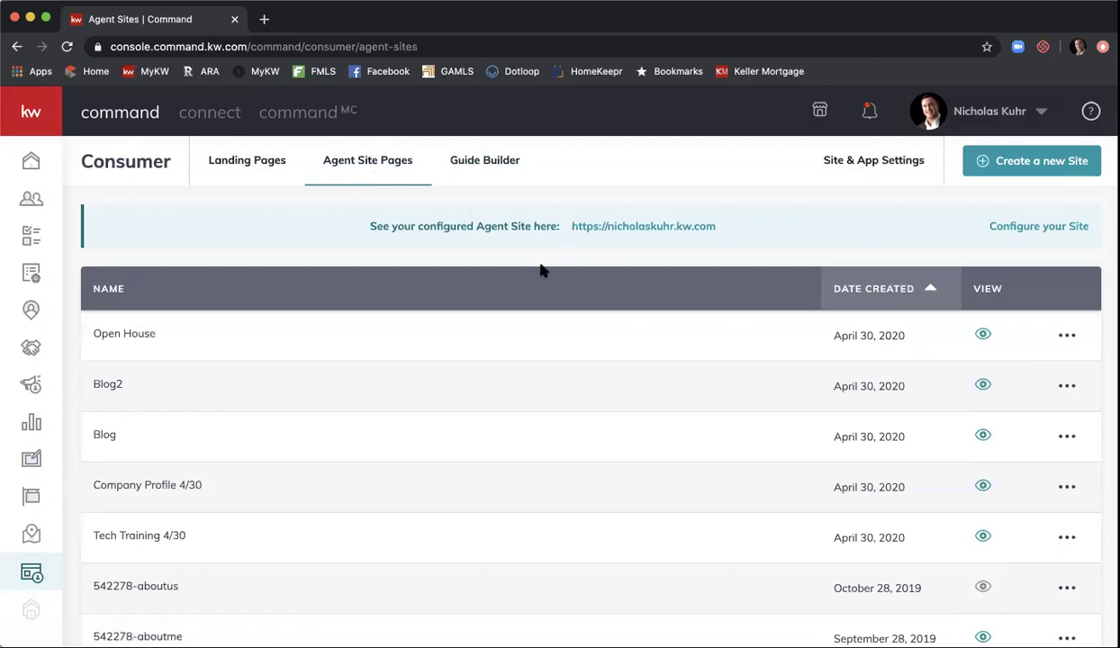
- Review the Agent Sites table, then open Guide Builder showing the Buyer's and Seller's Guides
{"action": "scroll", "coordinate": [541, 270], "scroll_direction": "down", "scroll_amount": 2}
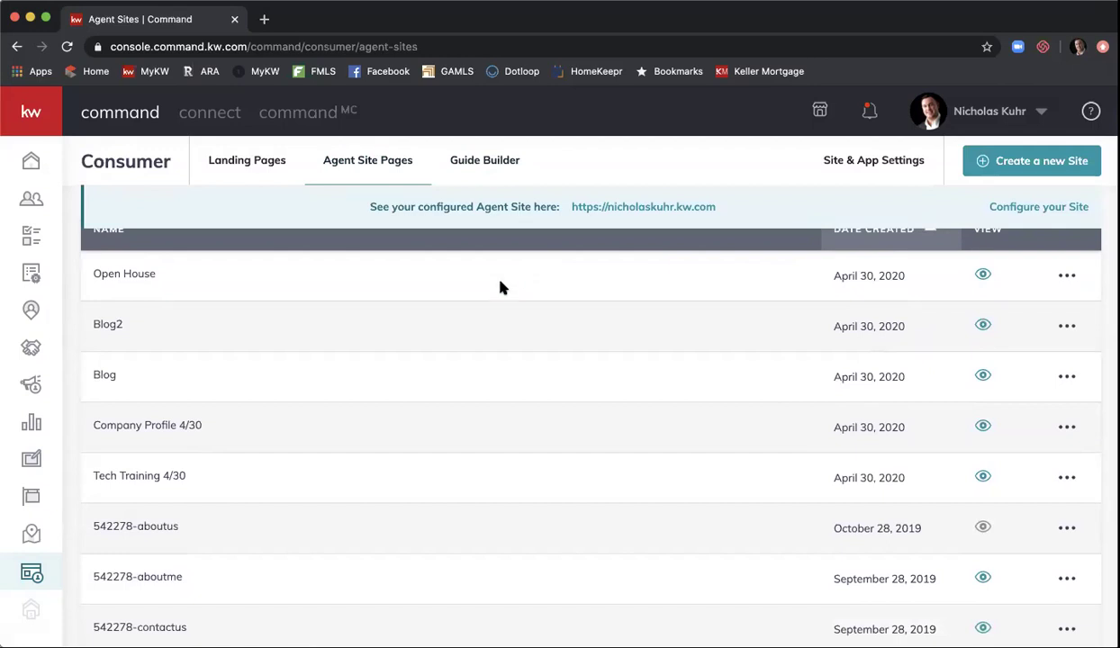
{"action": "scroll", "coordinate": [480, 297], "scroll_direction": "down", "scroll_amount": 5}
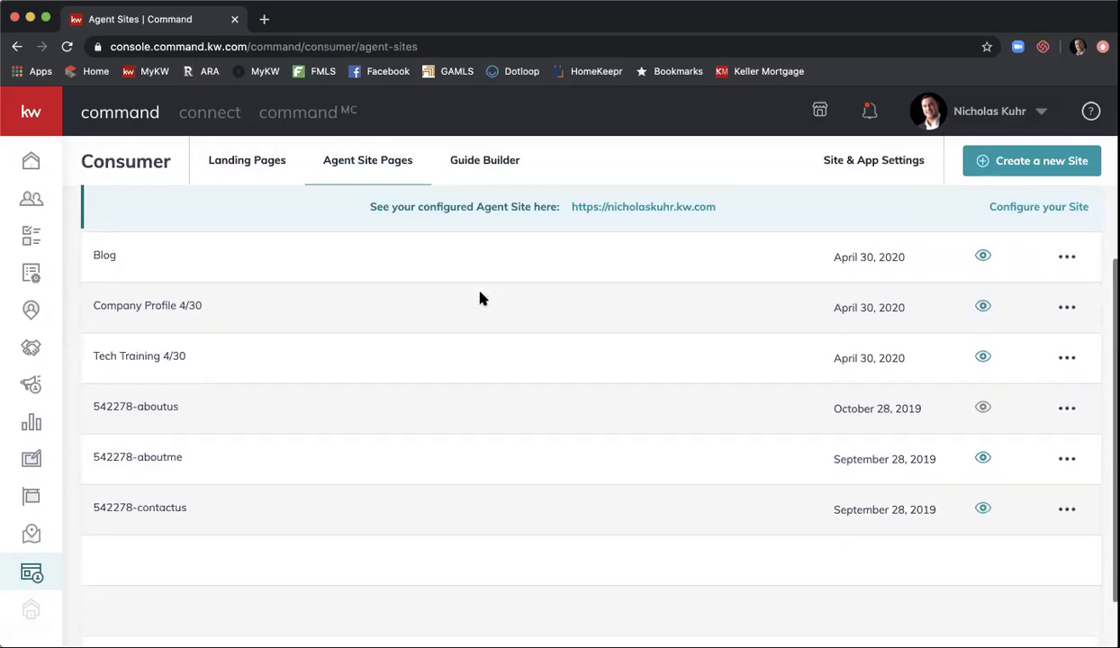
{"action": "scroll", "coordinate": [480, 297], "scroll_direction": "up", "scroll_amount": 1}
{"action": "scroll", "coordinate": [480, 298], "scroll_direction": "up", "scroll_amount": 3}
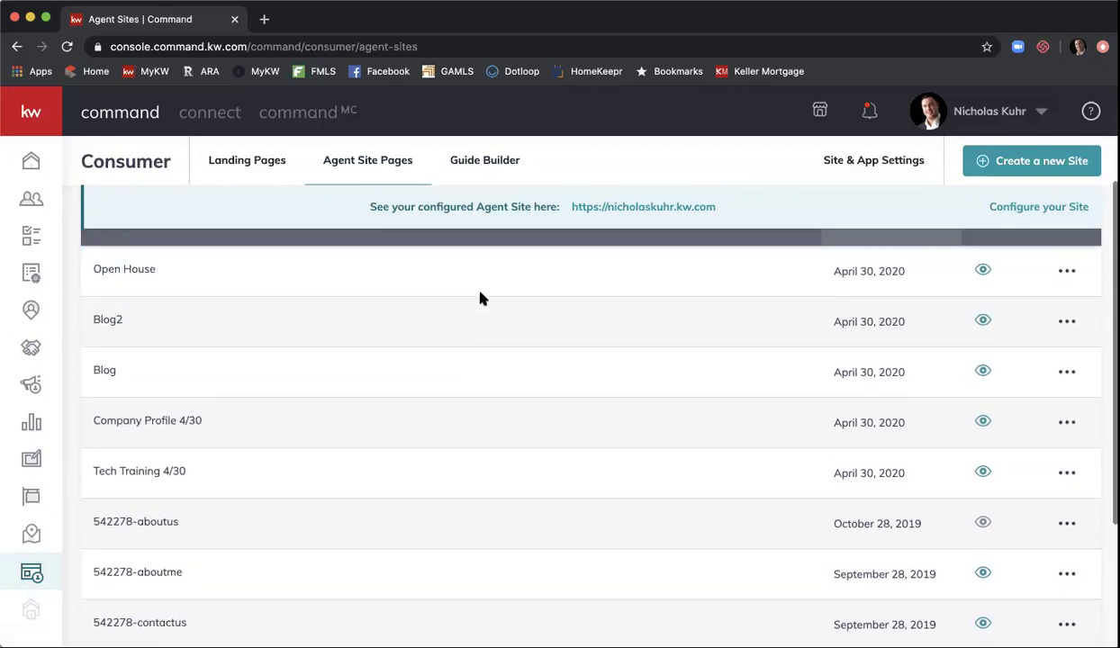
{"action": "scroll", "coordinate": [481, 297], "scroll_direction": "up", "scroll_amount": 2}
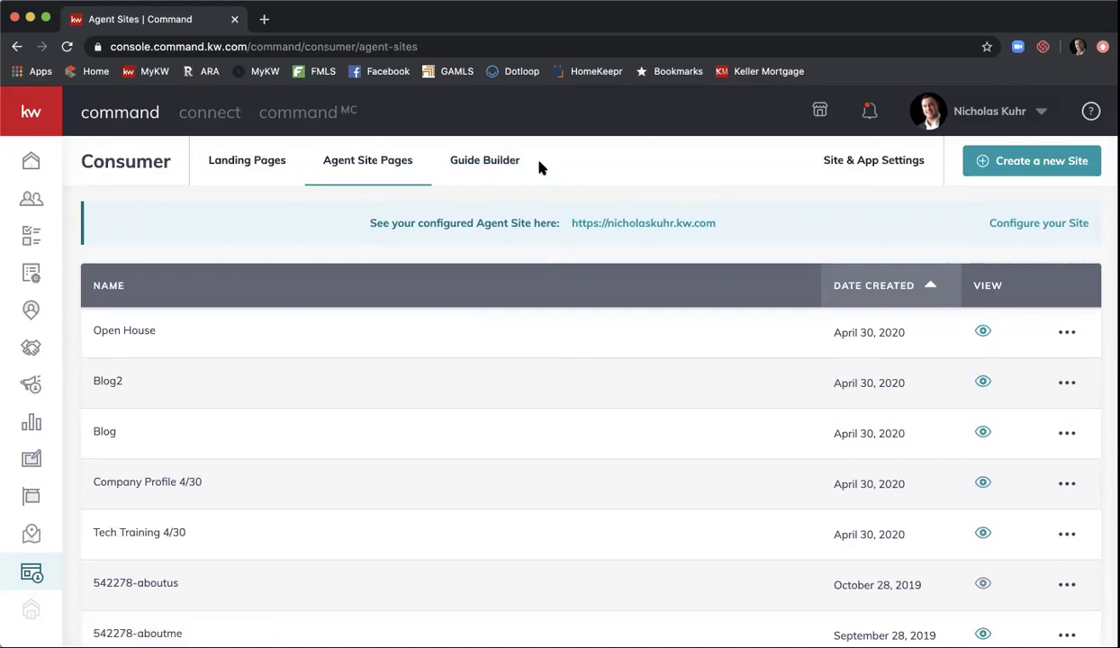
{"action": "left_click", "coordinate": [512, 167]}
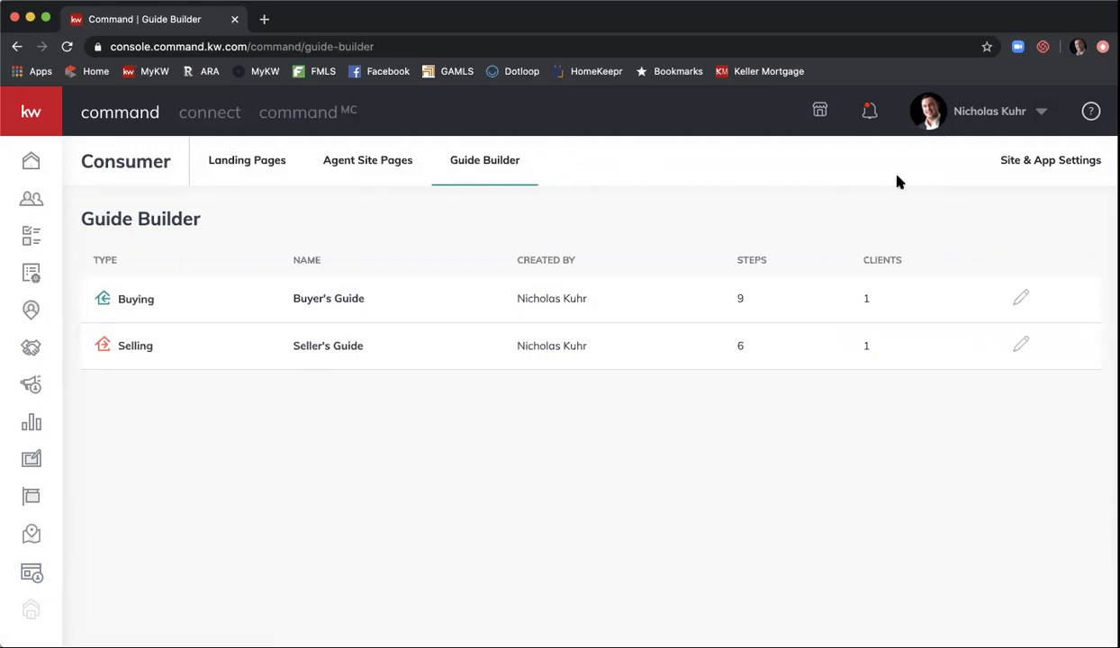
- Open Site & App Settings to its General section
{"action": "left_click", "coordinate": [1035, 171]}
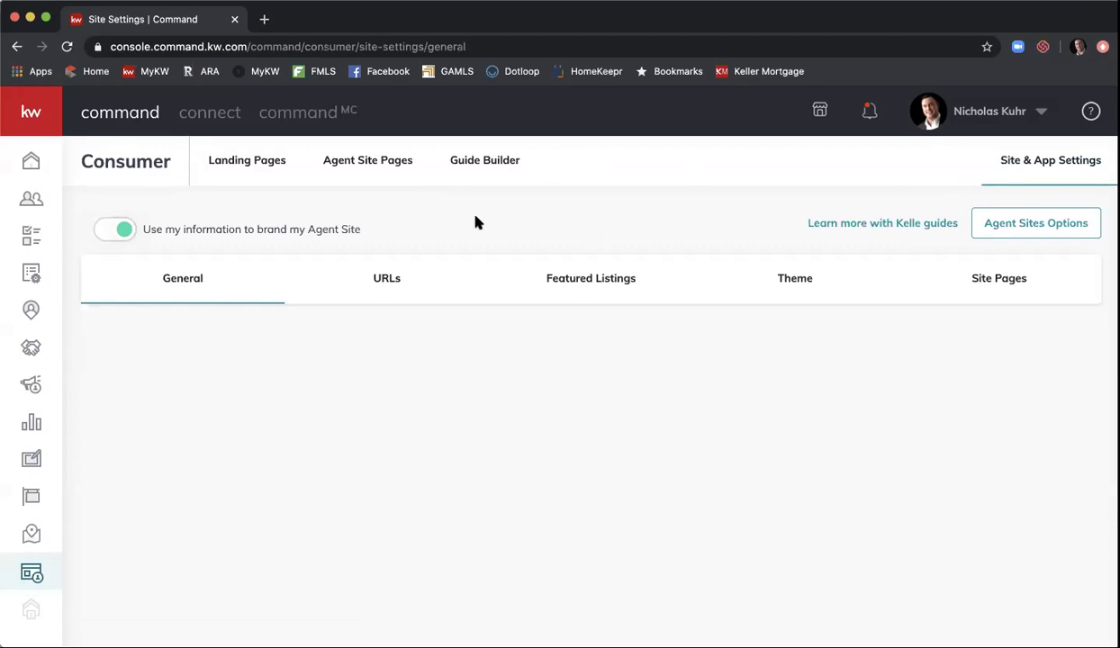
- Reload and review General settings, then view the URLs section with the .kw.com subdomain
{"action": "left_click", "coordinate": [66, 46]}
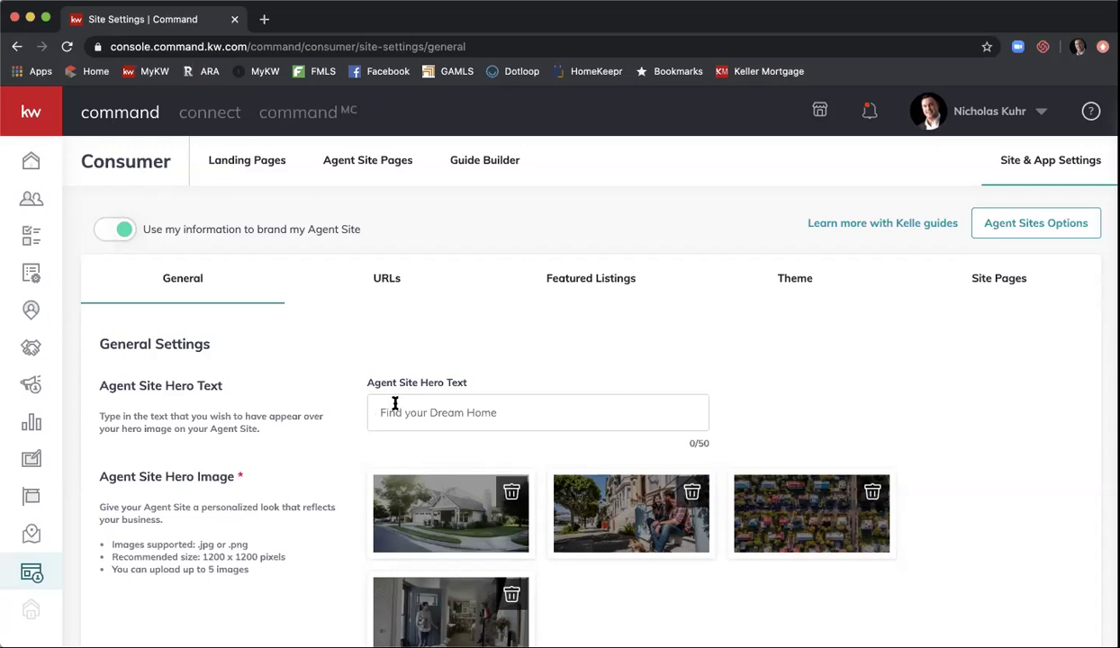
{"action": "scroll", "coordinate": [391, 356], "scroll_direction": "down", "scroll_amount": 2}
{"action": "scroll", "coordinate": [390, 355], "scroll_direction": "down", "scroll_amount": 2}
{"action": "scroll", "coordinate": [390, 356], "scroll_direction": "up", "scroll_amount": 3}
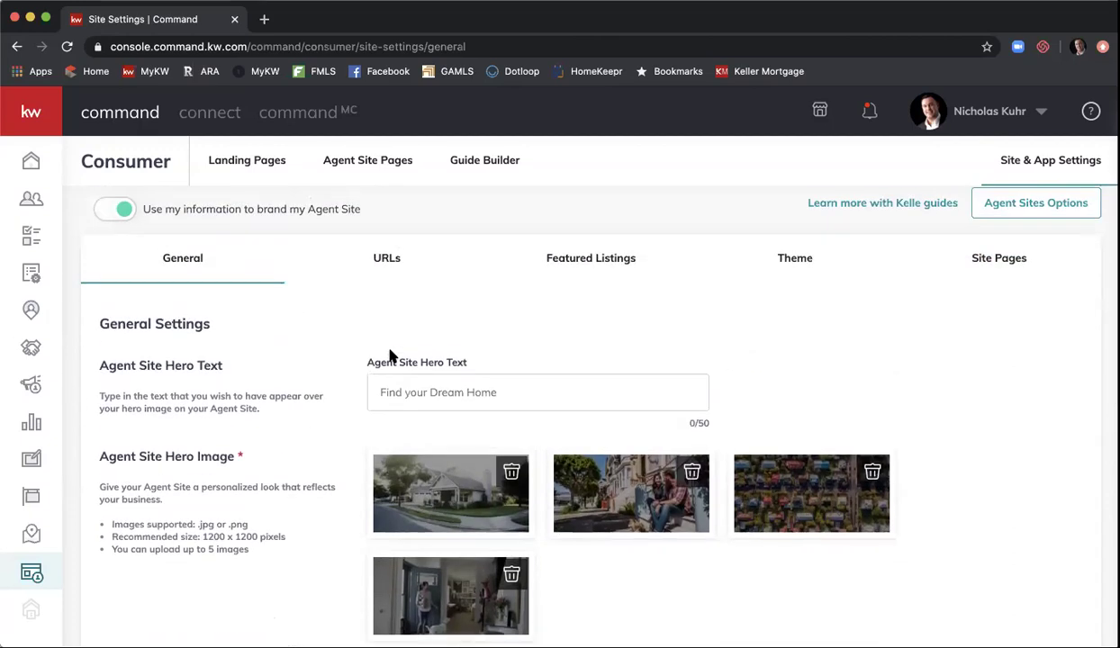
{"action": "scroll", "coordinate": [390, 355], "scroll_direction": "up", "scroll_amount": 1}
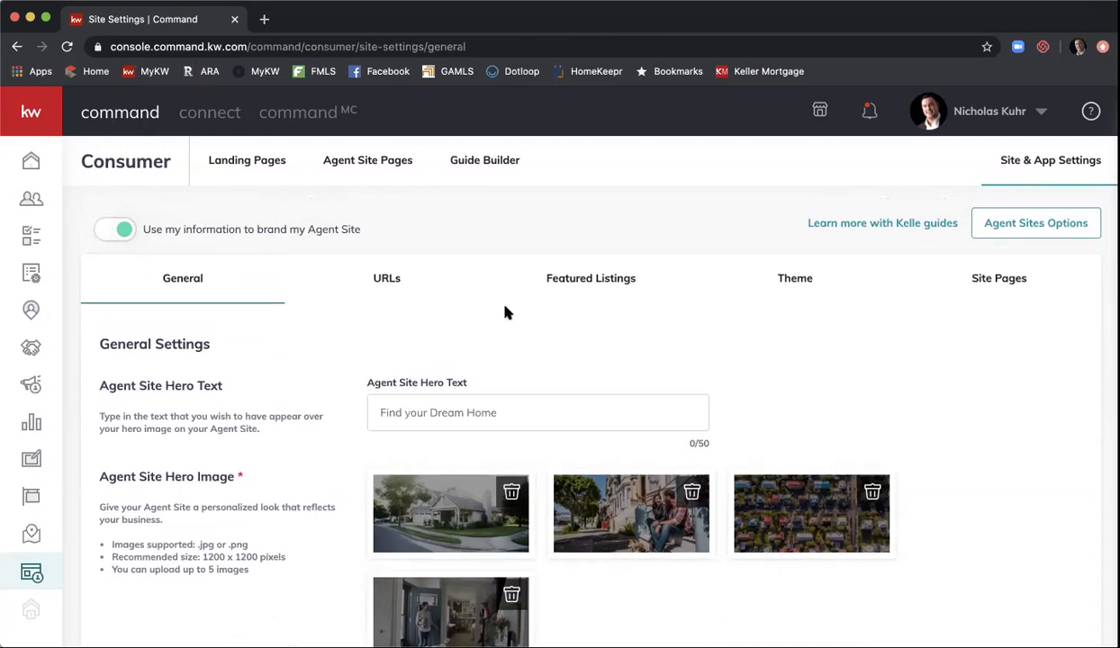
{"action": "left_click", "coordinate": [401, 282]}
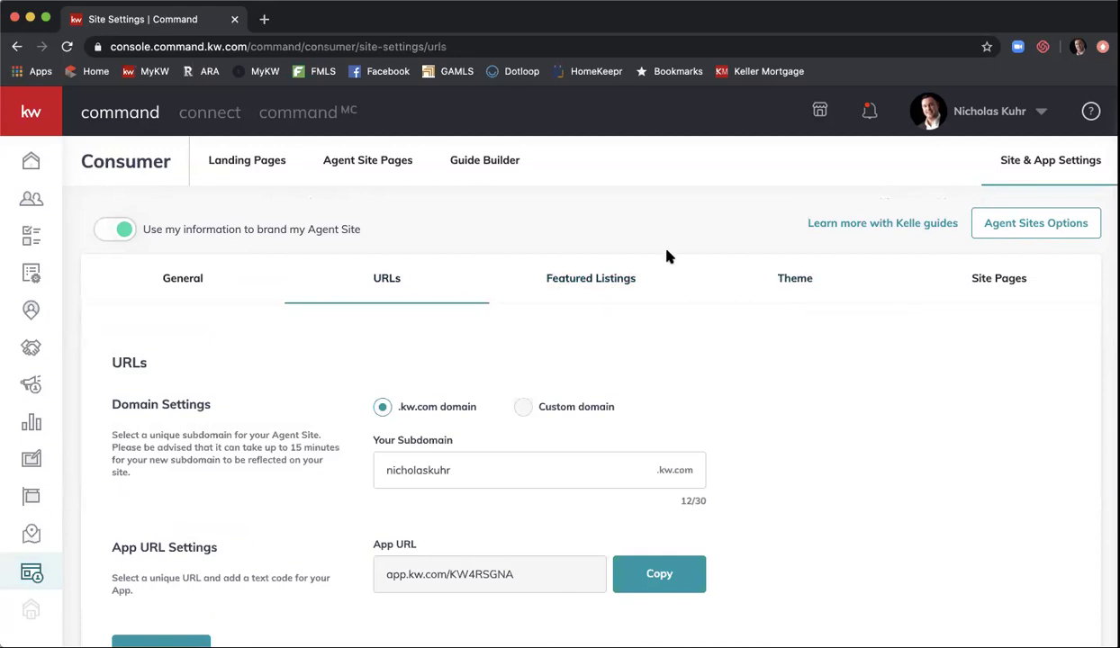
- Return to the Agent Site Pages list
{"action": "left_click", "coordinate": [391, 169]}
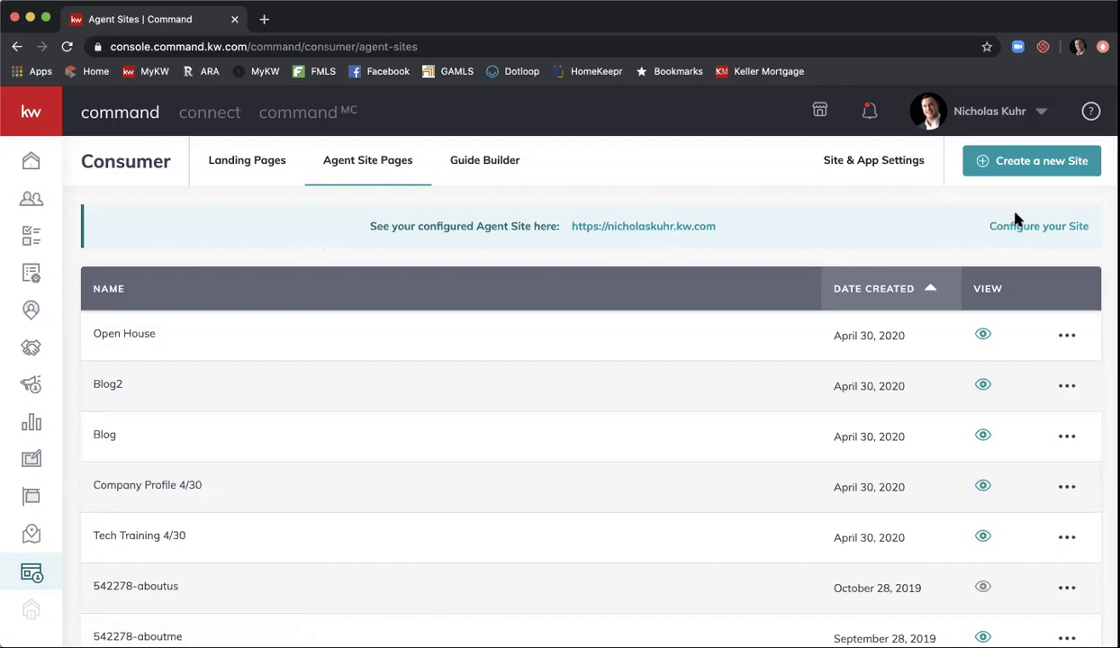
- Start Configure your Site from the bottom of the Agent Sites table
{"action": "scroll", "coordinate": [842, 216], "scroll_direction": "down", "scroll_amount": 3}
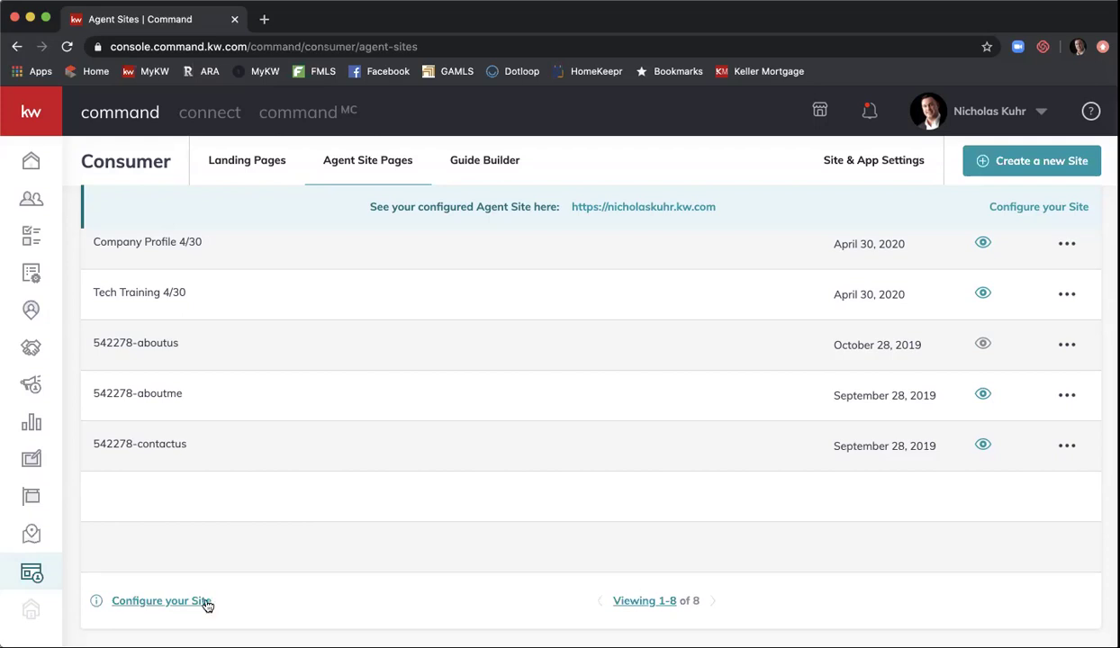
{"action": "left_click", "coordinate": [204, 601]}
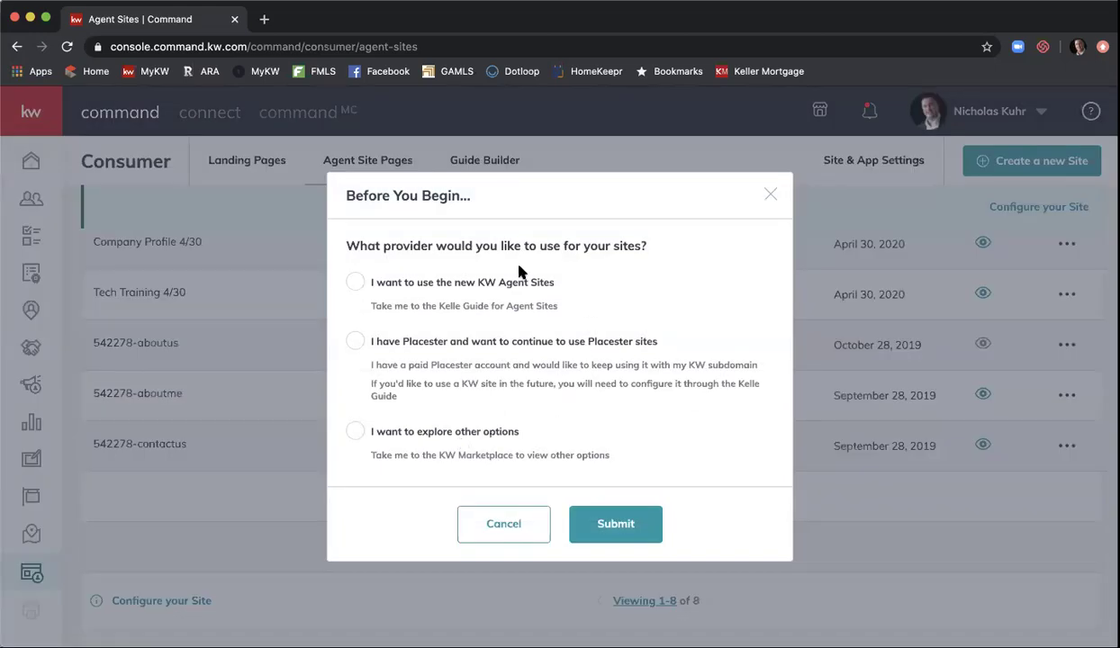
- Choose the new KW Agent Sites provider and submit to open its guide
{"action": "left_click", "coordinate": [357, 283]}
{"action": "left_click", "coordinate": [609, 525]}
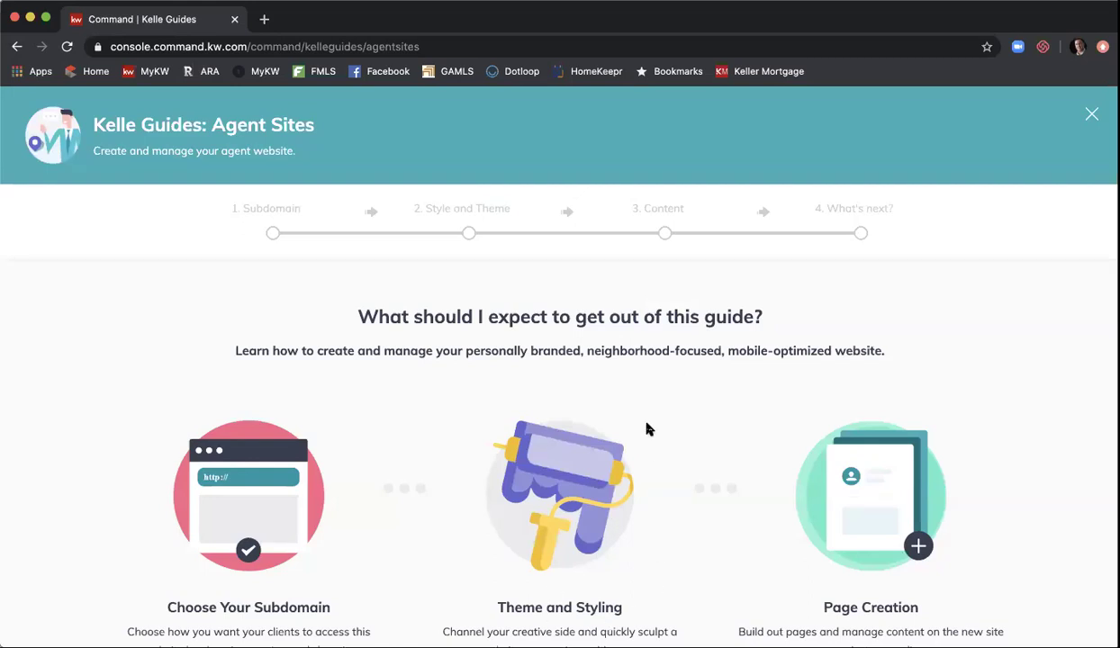
- Get started on the Agent Sites guide and follow the Compliance Reminder link to KWConnect Logos and Branding
{"action": "scroll", "coordinate": [646, 429], "scroll_direction": "down", "scroll_amount": 3}
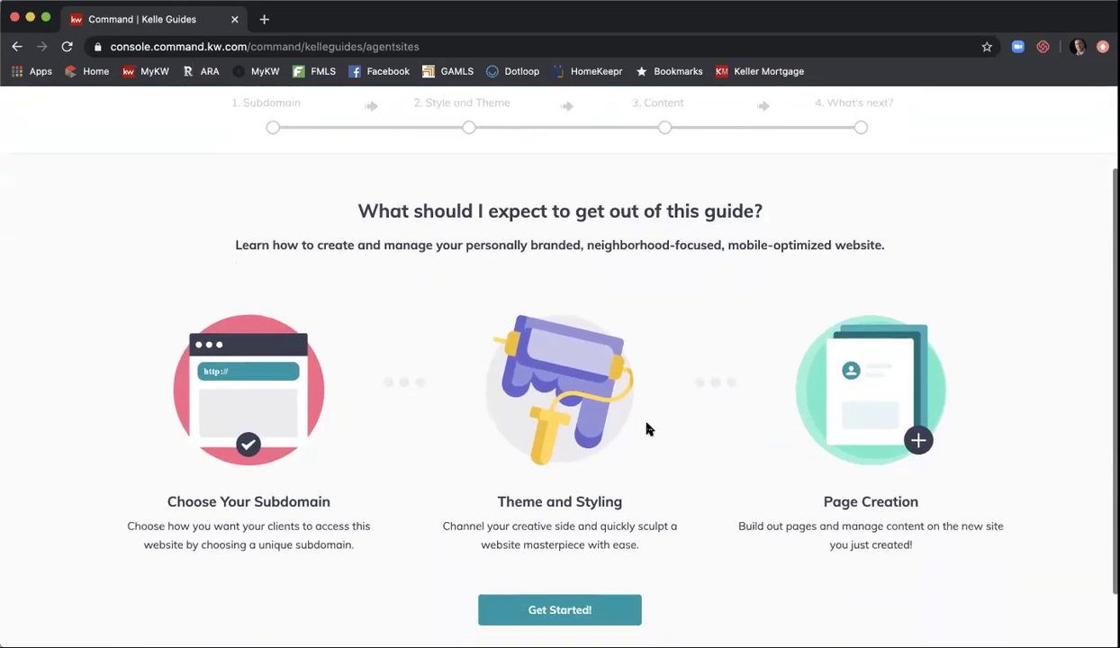
{"action": "scroll", "coordinate": [646, 429], "scroll_direction": "down", "scroll_amount": 2}
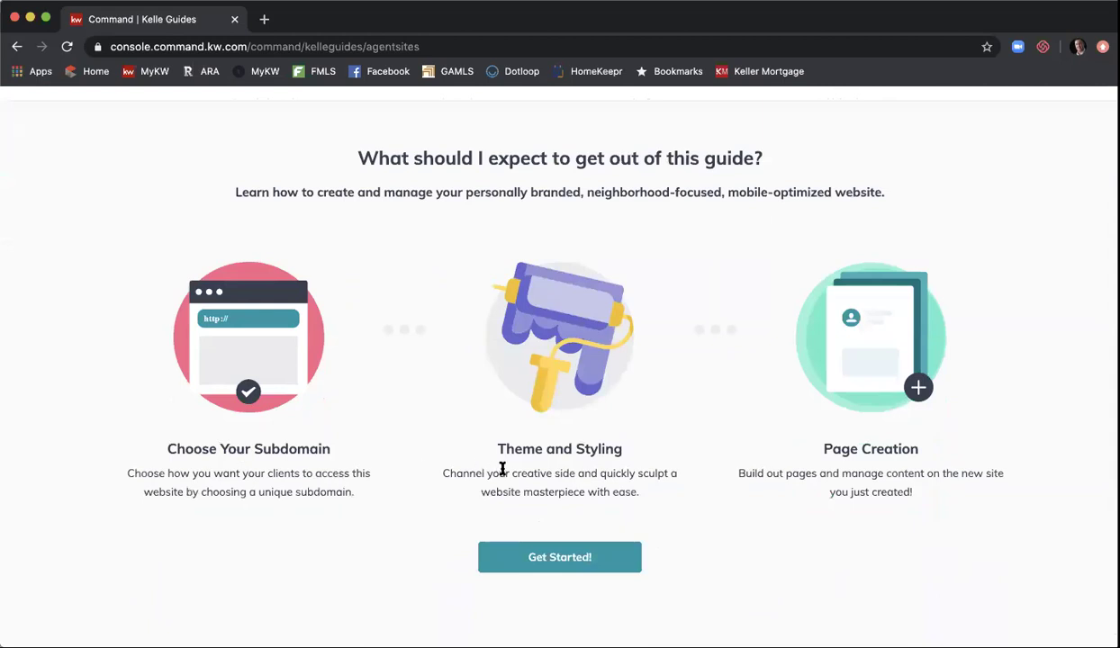
{"action": "left_click", "coordinate": [515, 558]}
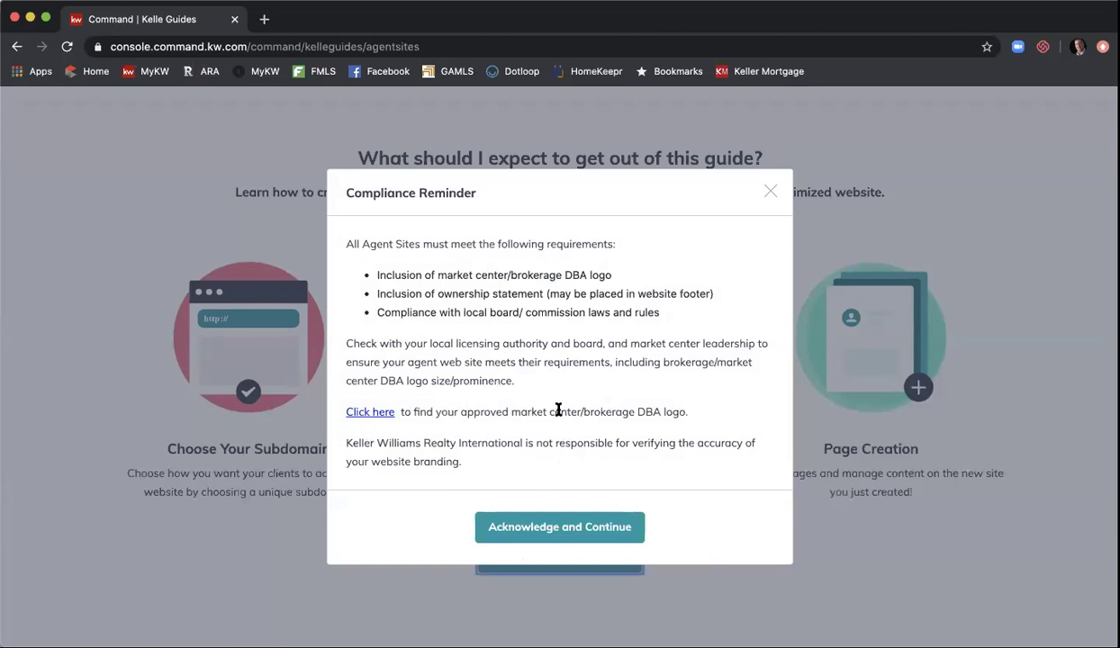
{"action": "left_click", "coordinate": [380, 414]}
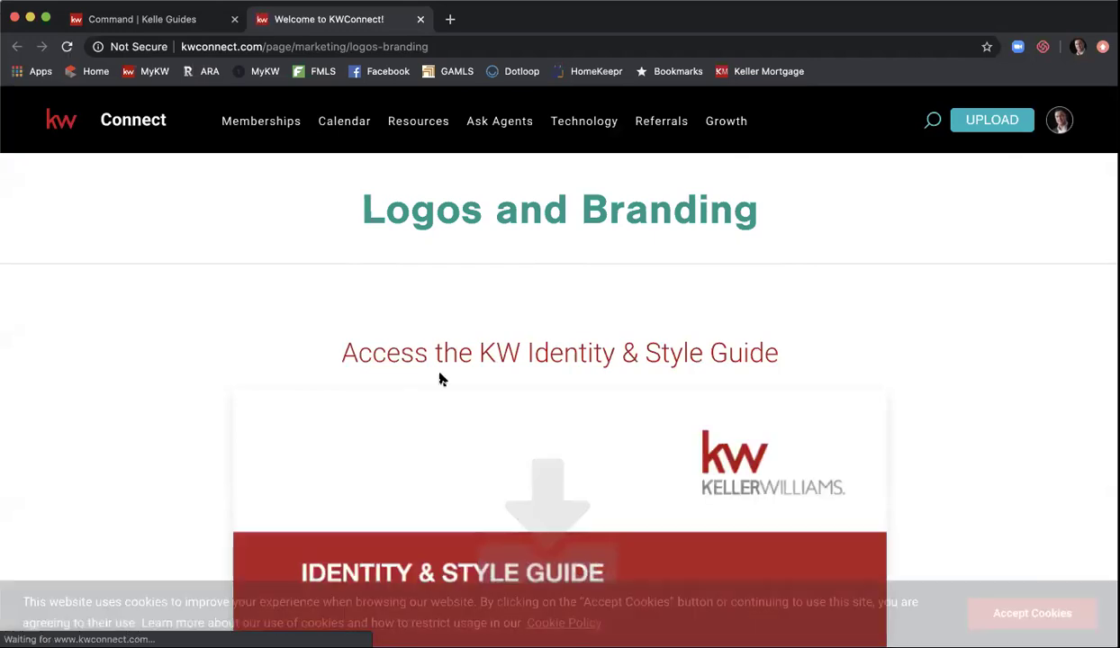
- Accept the cookie notice and scroll to the KW Identity & Style Guide
{"action": "scroll", "coordinate": [439, 378], "scroll_direction": "down", "scroll_amount": 2}
{"action": "left_click", "coordinate": [983, 613]}
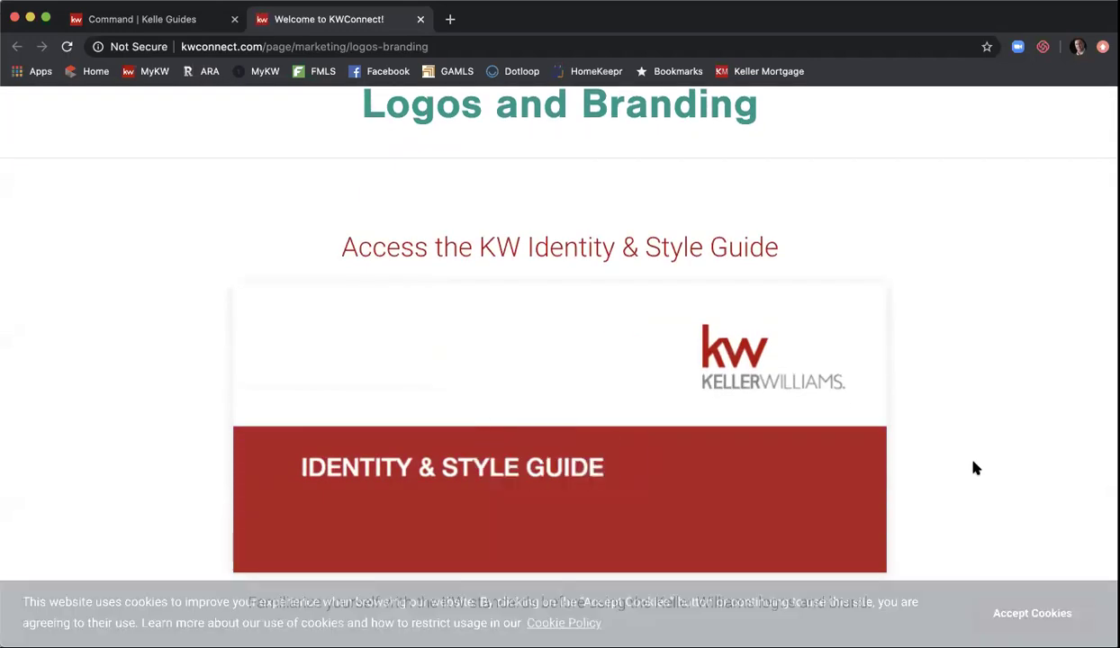
{"action": "scroll", "coordinate": [973, 468], "scroll_direction": "down", "scroll_amount": 2}
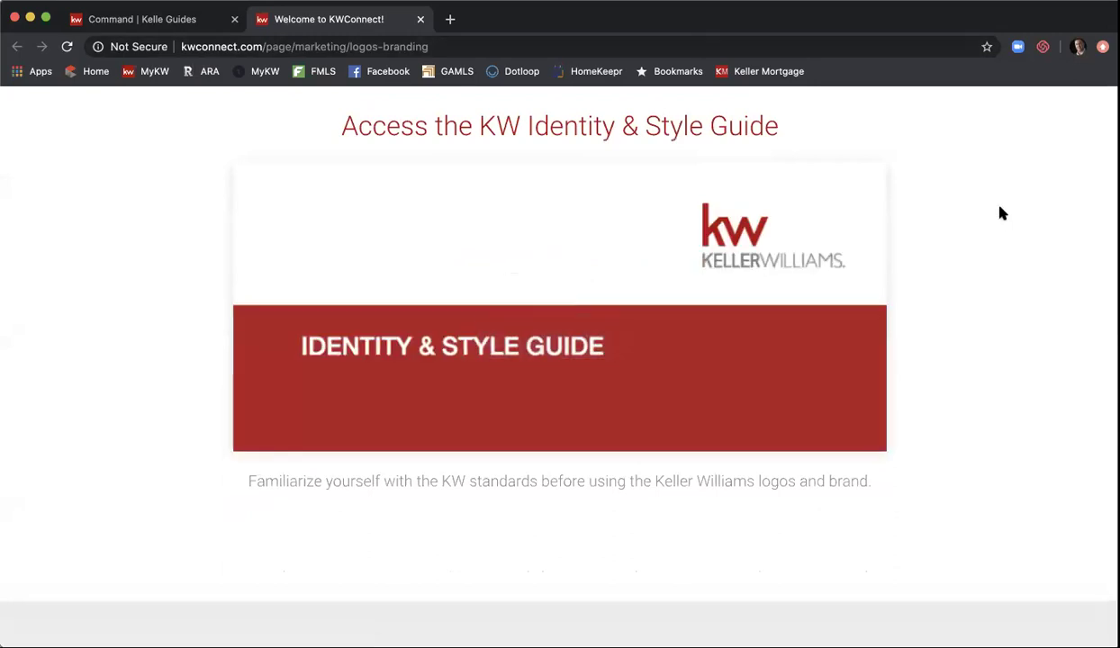
- Open rawlsgrouphelpdesk.com's Market Center Logos page in a new tab, then return to Command's Compliance Reminder
{"action": "left_click", "coordinate": [450, 19]}
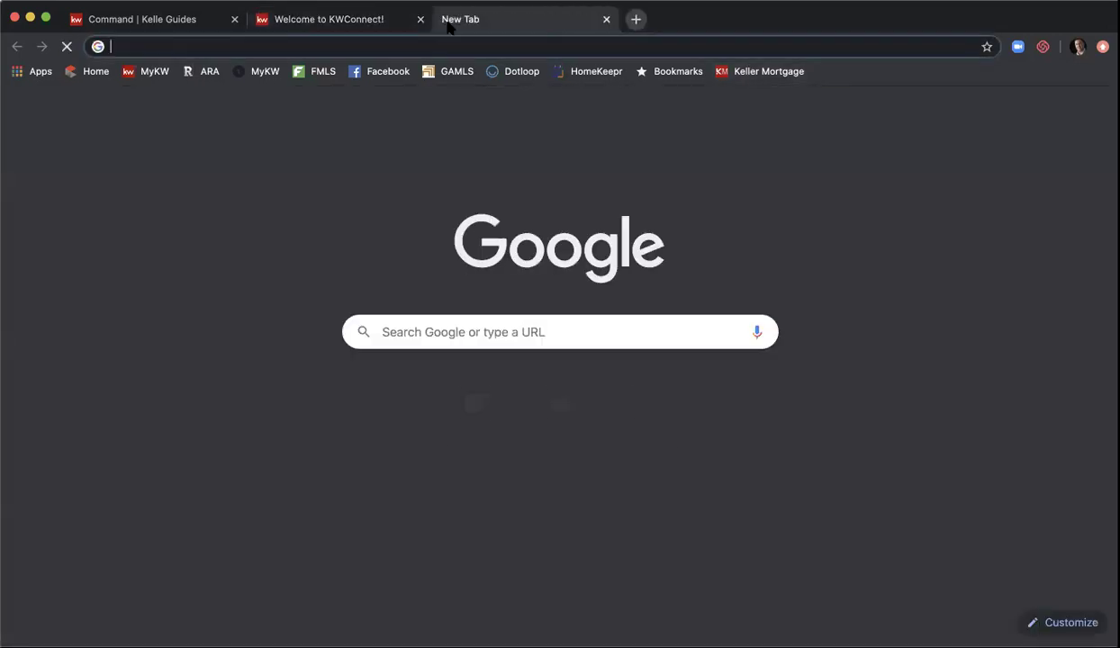
{"action": "type", "text": "rawlsgou"}
{"action": "key", "text": "BackSpace"}
{"action": "key", "text": "BackSpace"}
{"action": "type", "text": "rouphelpdesk.com"}
{"action": "key", "text": "Return"}
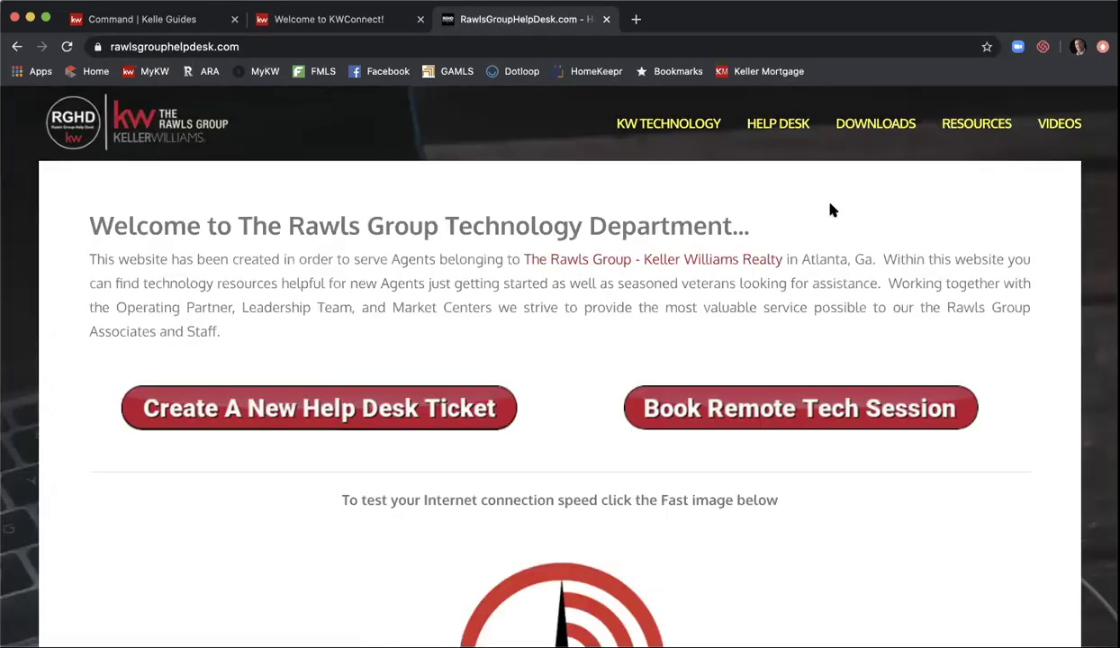
{"action": "mouse_move", "coordinate": [886, 131]}
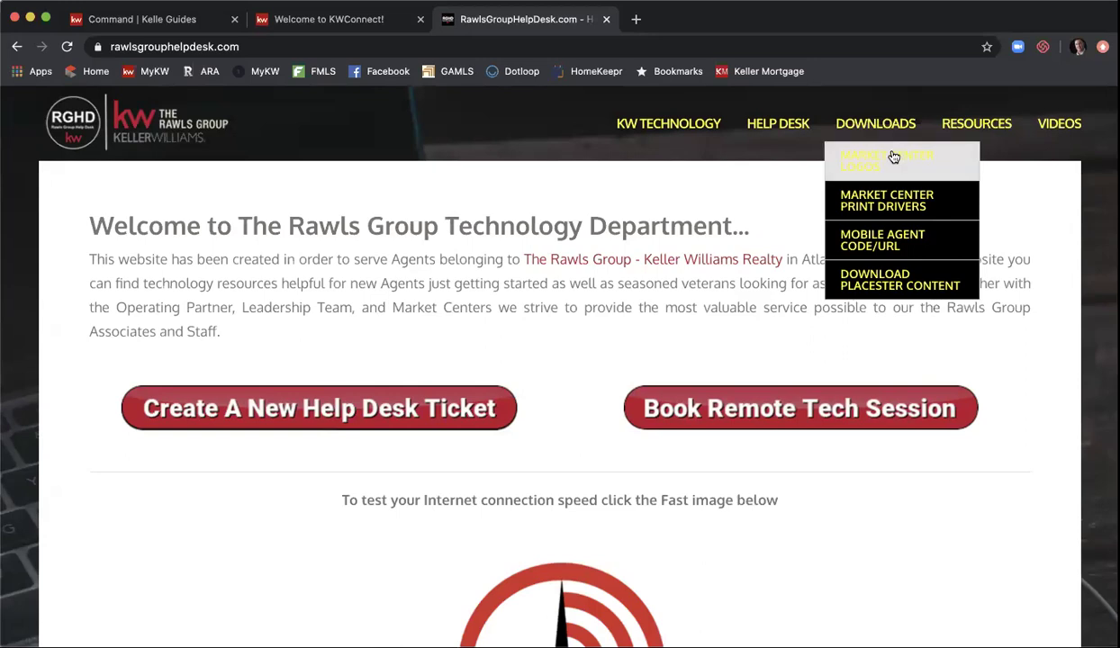
{"action": "left_click", "coordinate": [894, 158]}
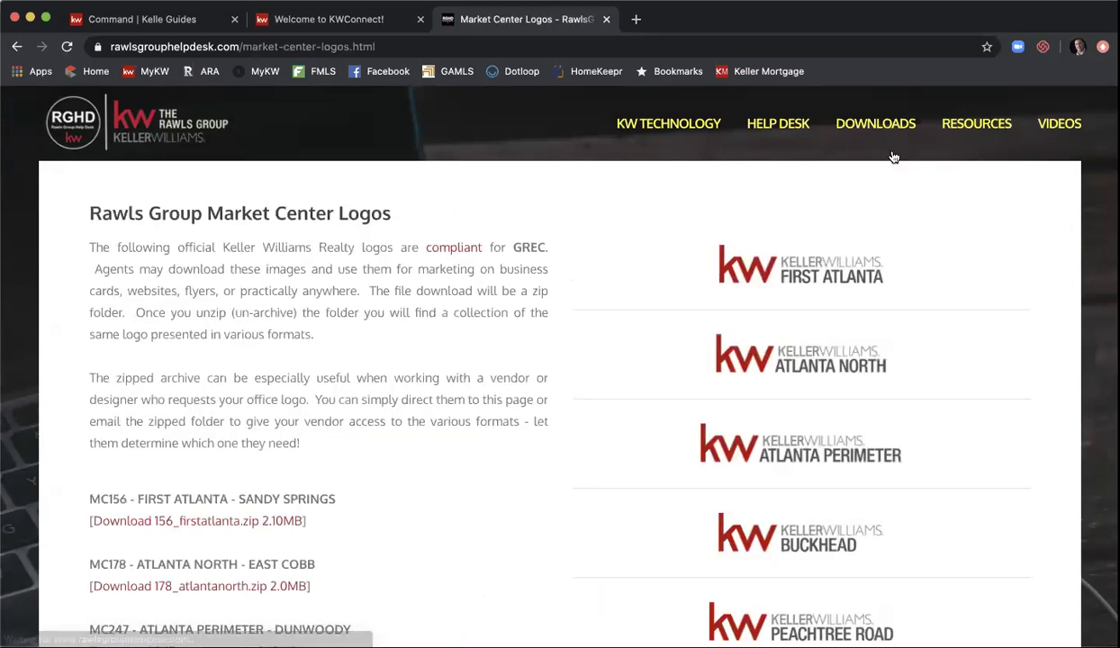
{"action": "scroll", "coordinate": [915, 233], "scroll_direction": "down", "scroll_amount": 1}
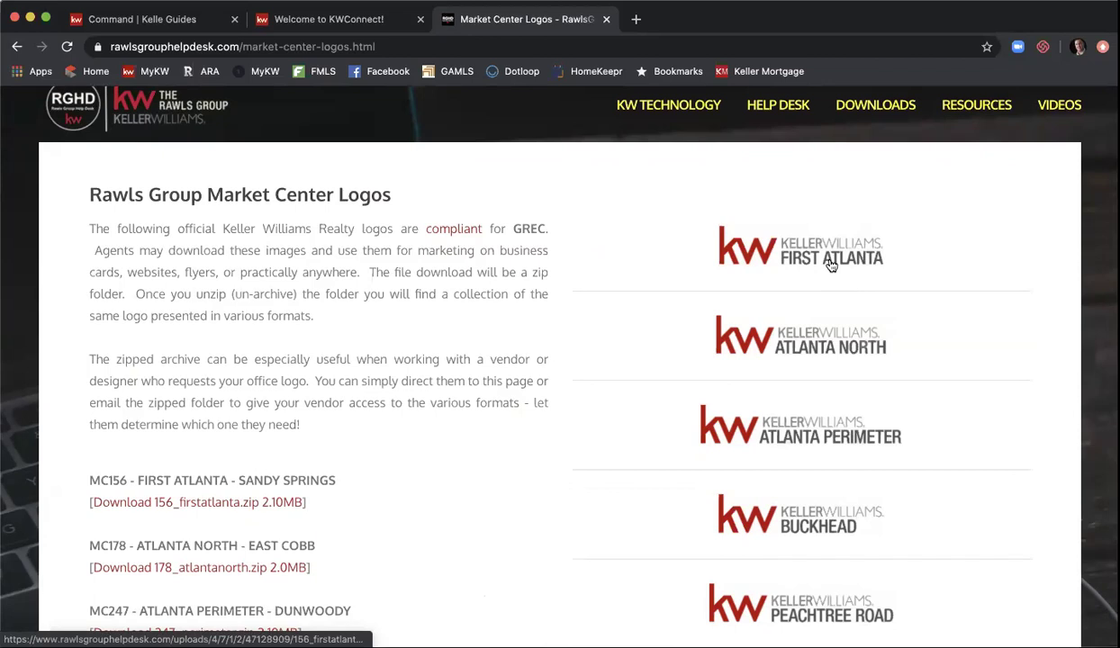
{"action": "left_click", "coordinate": [329, 19]}
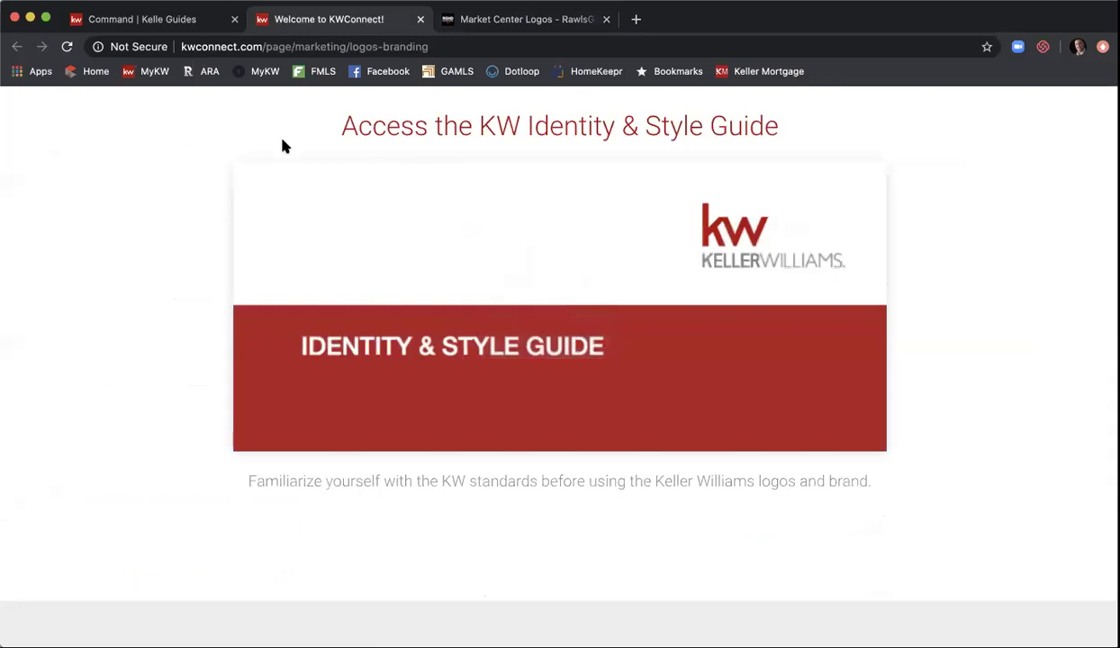
{"action": "left_click", "coordinate": [93, 25]}
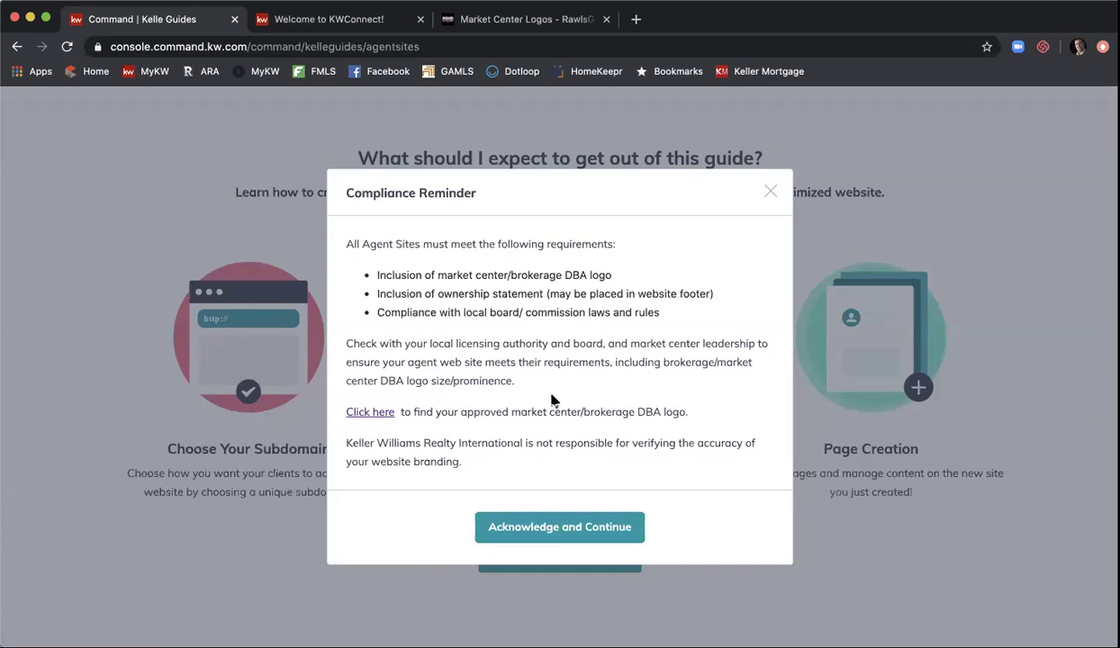
- Acknowledge the compliance reminder, then append 'group' to the agent's name in Your Subdomain
{"action": "left_click", "coordinate": [544, 528]}
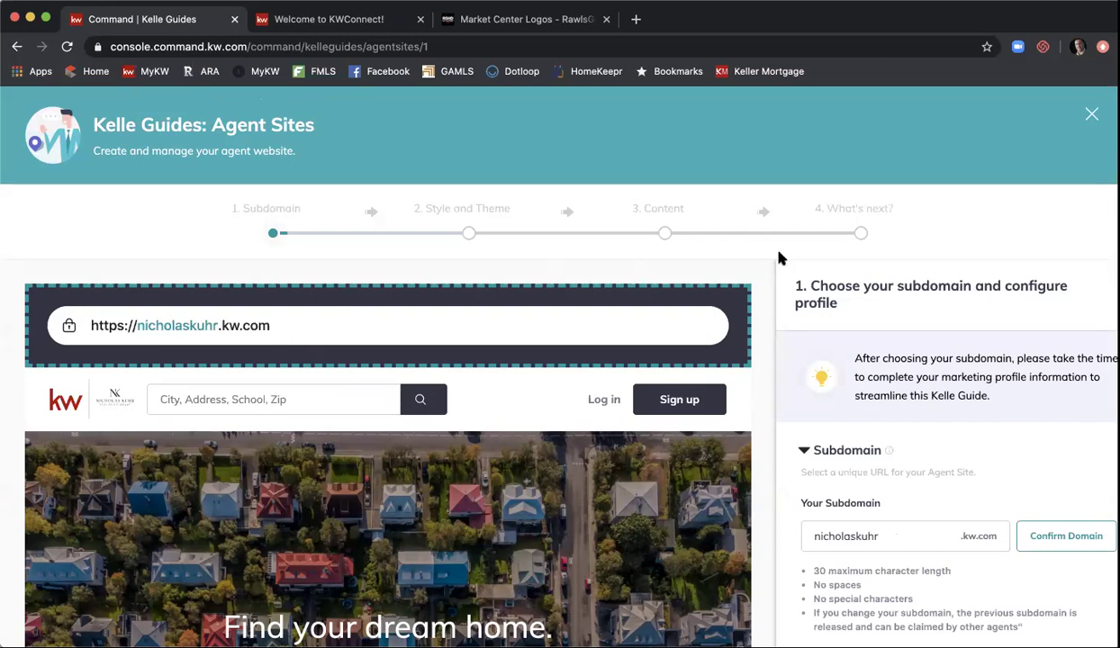
{"action": "scroll", "coordinate": [888, 239], "scroll_direction": "down", "scroll_amount": 2}
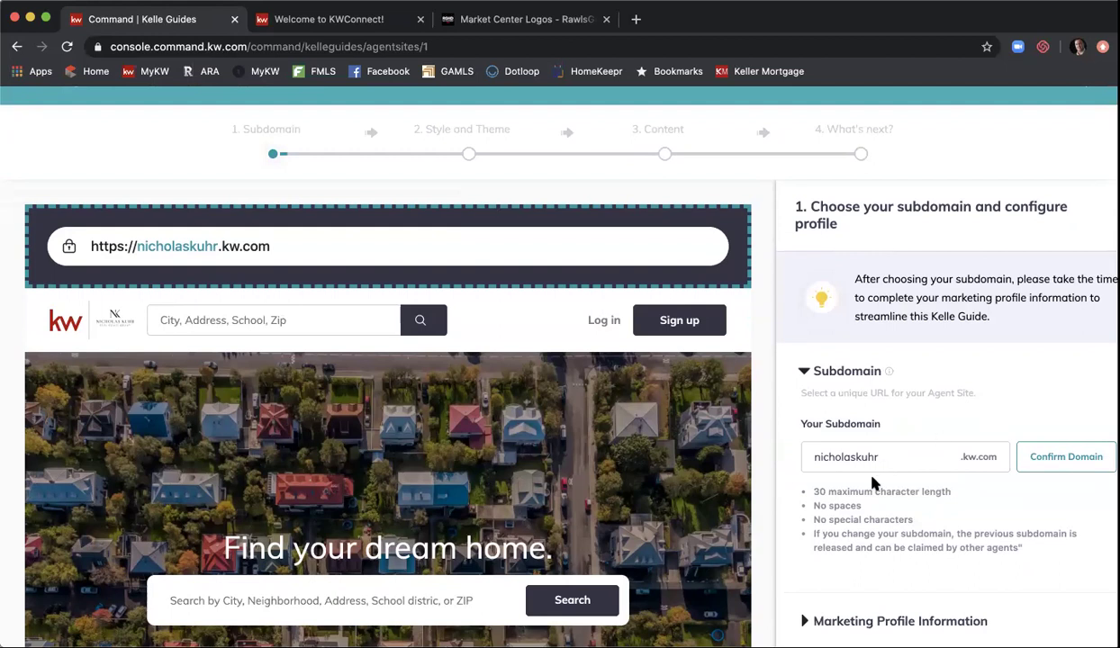
{"action": "left_click", "coordinate": [892, 460]}
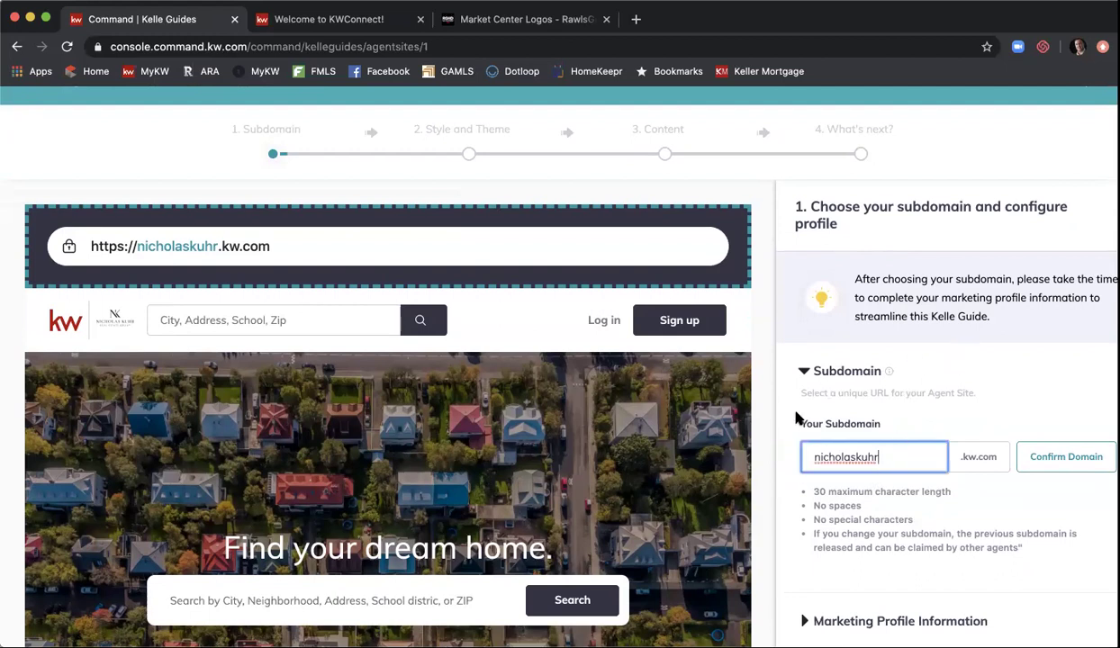
{"action": "type", "text": "group"}
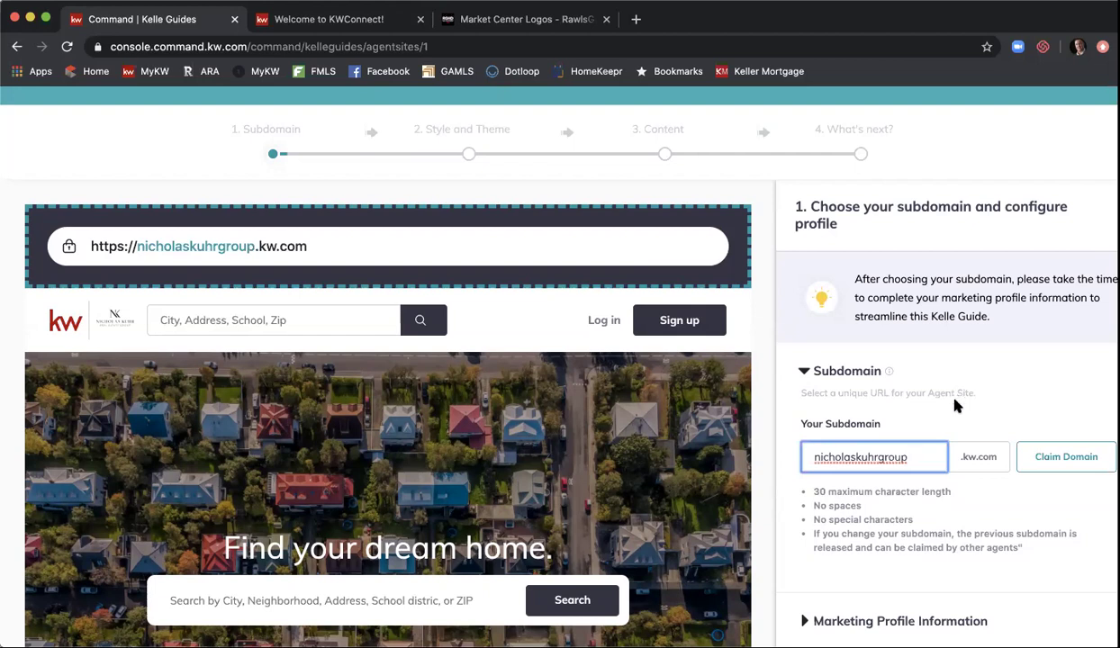
- Delete 'group' from the subdomain and scroll down toward Save and Continue
{"action": "scroll", "coordinate": [945, 416], "scroll_direction": "down", "scroll_amount": 1}
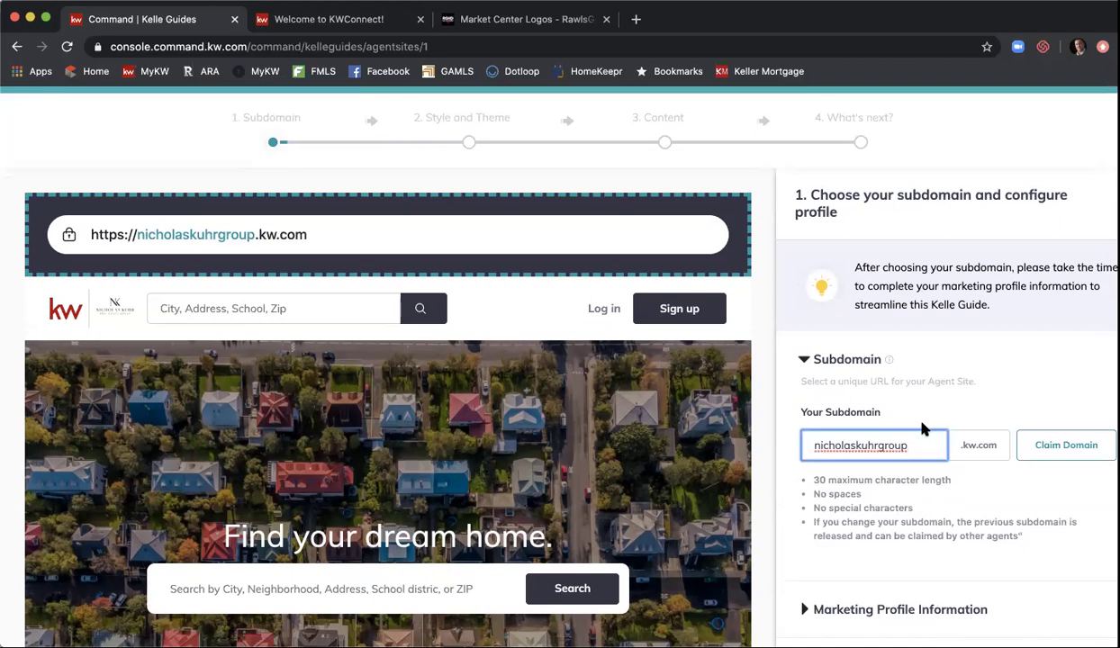
{"action": "key", "text": "BackSpace"}
{"action": "key", "text": "BackSpace"}
{"action": "key", "text": "BackSpace"}
{"action": "key", "text": "BackSpace"}
{"action": "key", "text": "BackSpace"}
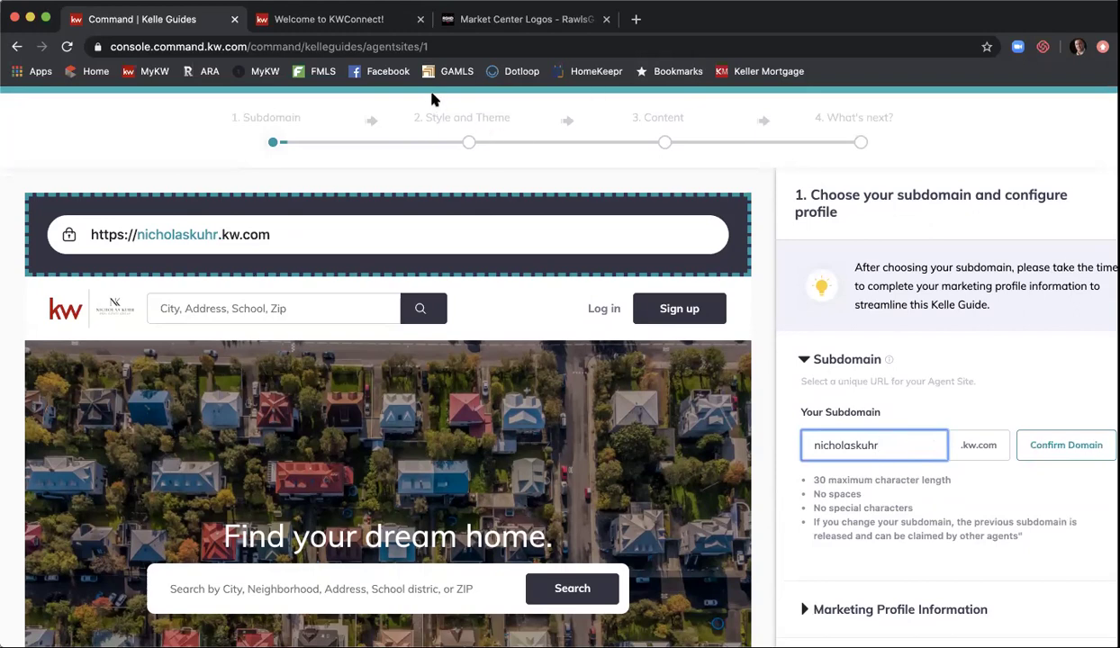
{"action": "scroll", "coordinate": [1013, 393], "scroll_direction": "down", "scroll_amount": 1}
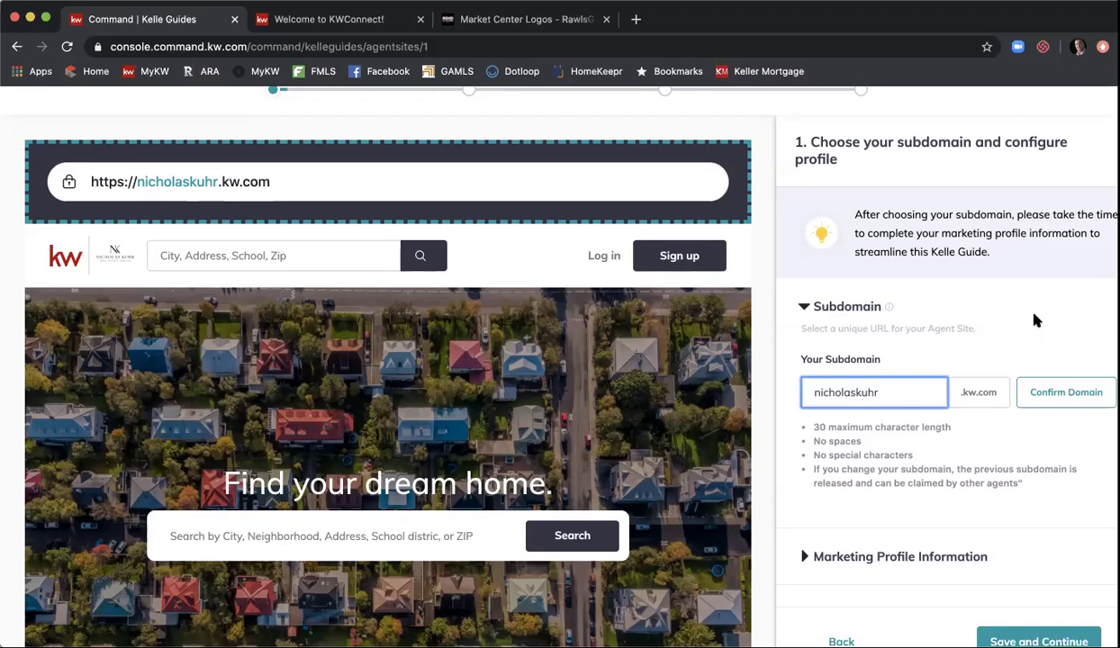
{"action": "scroll", "coordinate": [1035, 315], "scroll_direction": "down", "scroll_amount": 1}
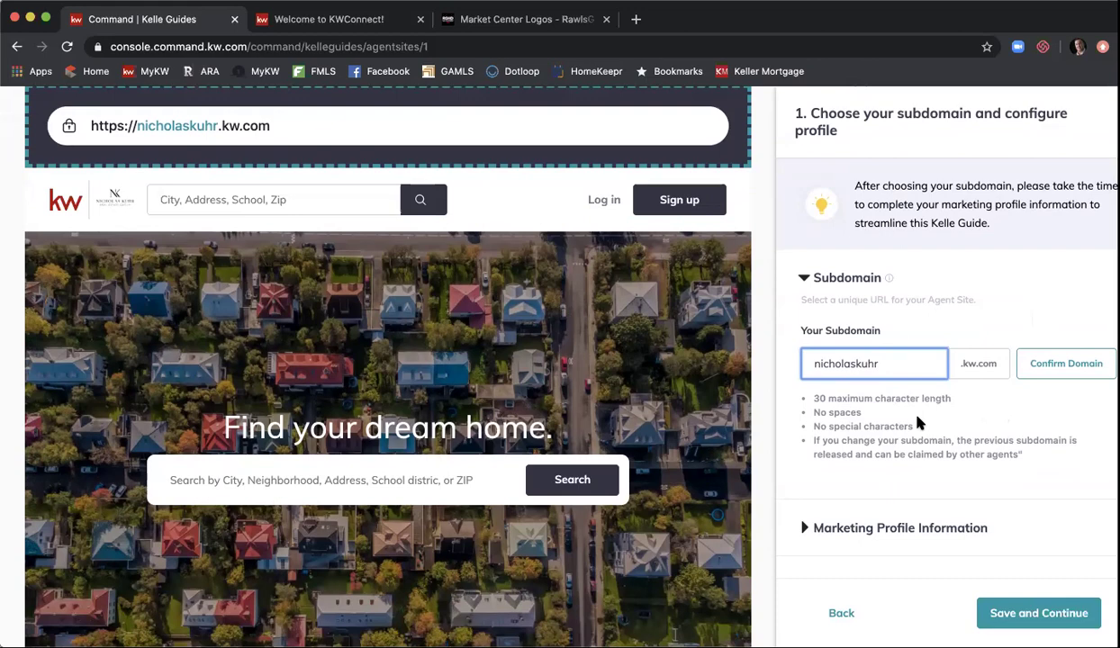
{"action": "left_click", "coordinate": [803, 528]}
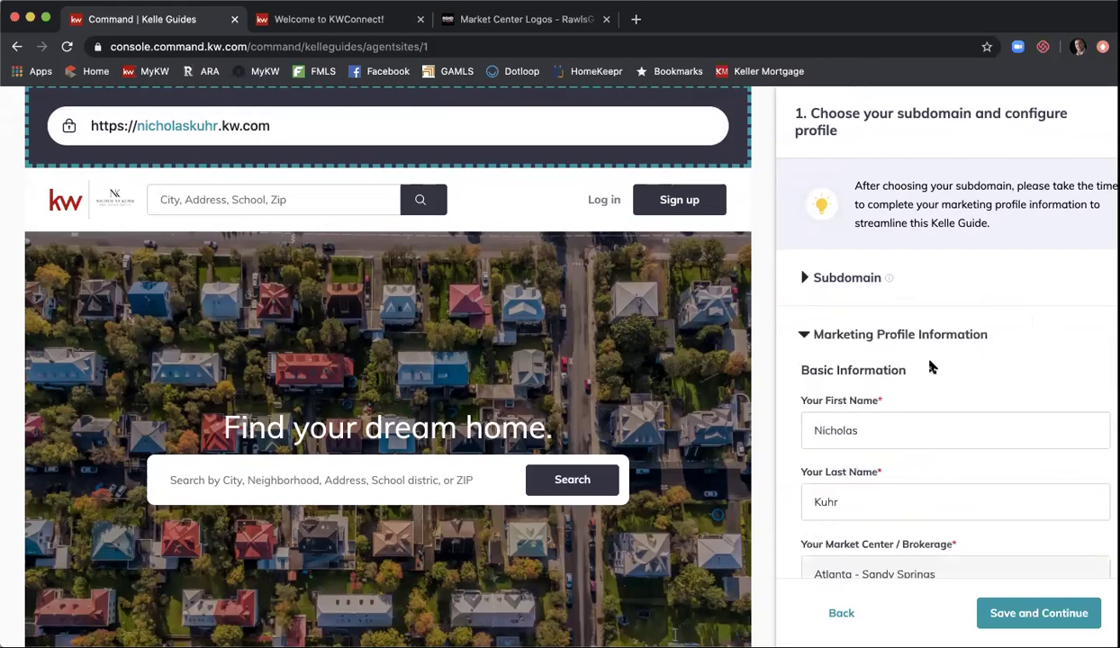
{"action": "scroll", "coordinate": [932, 367], "scroll_direction": "down", "scroll_amount": 3}
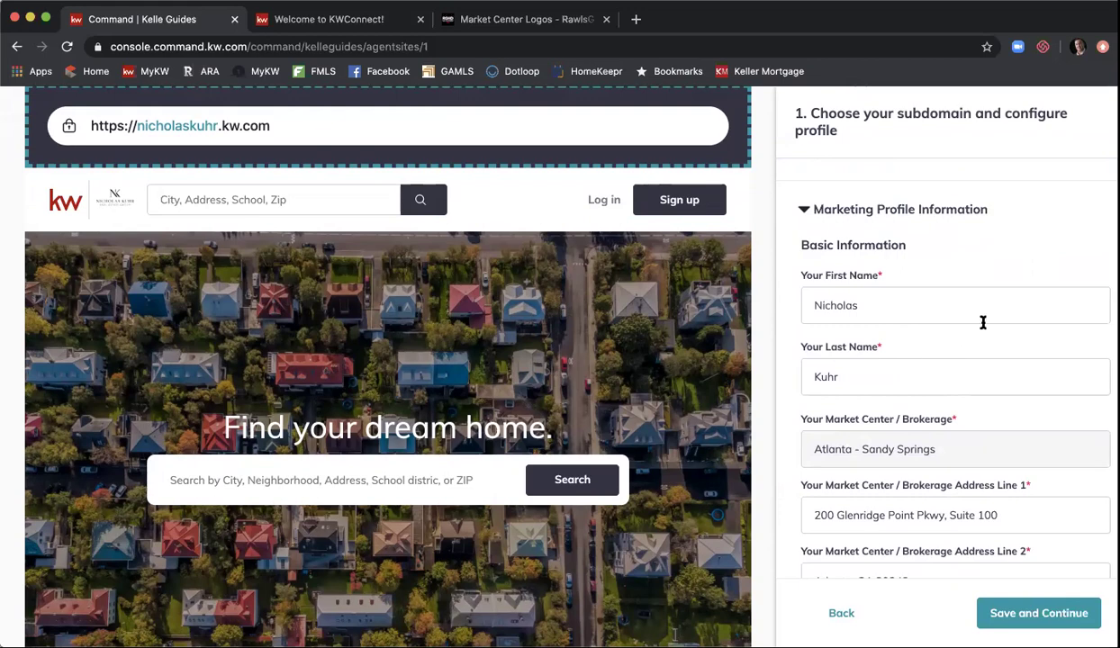
{"action": "scroll", "coordinate": [934, 301], "scroll_direction": "down", "scroll_amount": 1}
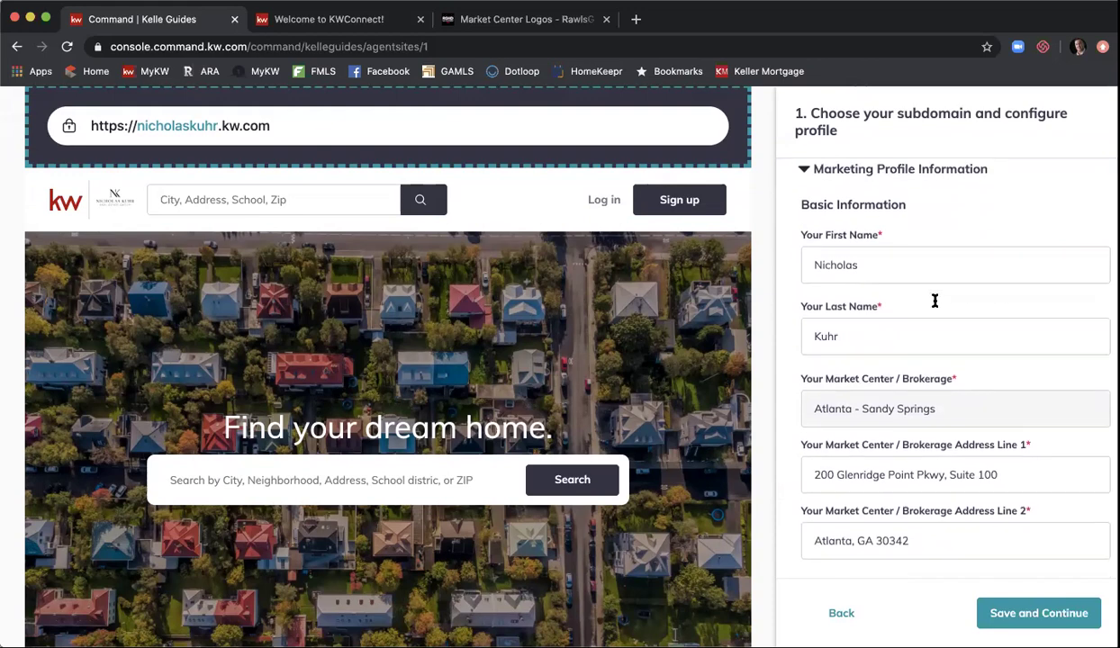
{"action": "scroll", "coordinate": [940, 348], "scroll_direction": "down", "scroll_amount": 1}
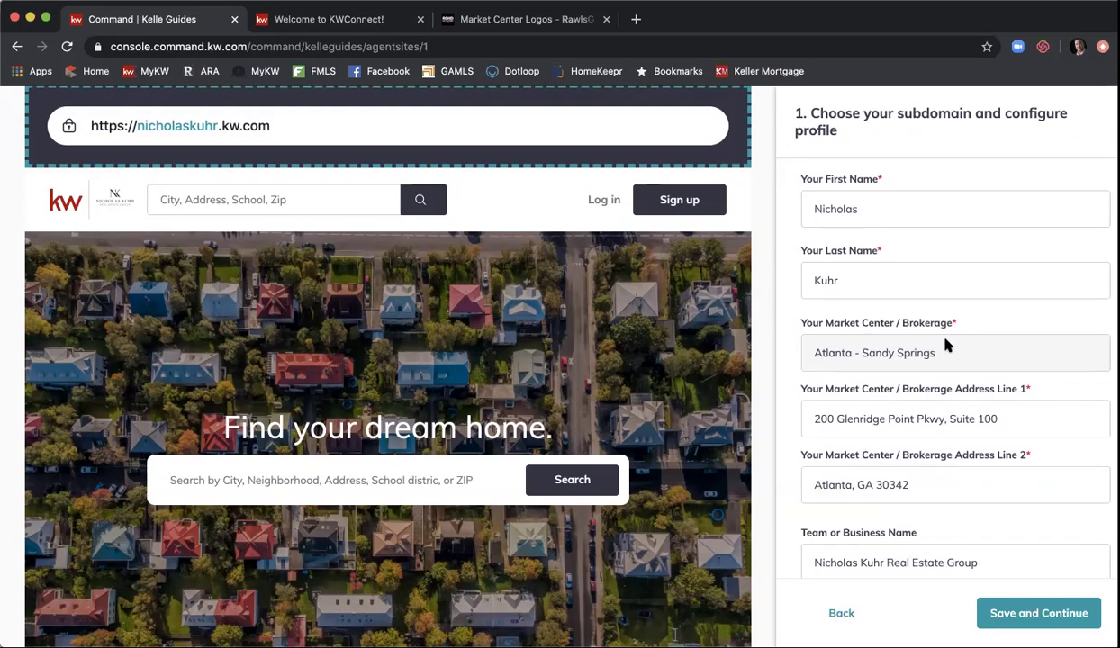
{"action": "scroll", "coordinate": [945, 345], "scroll_direction": "down", "scroll_amount": 1}
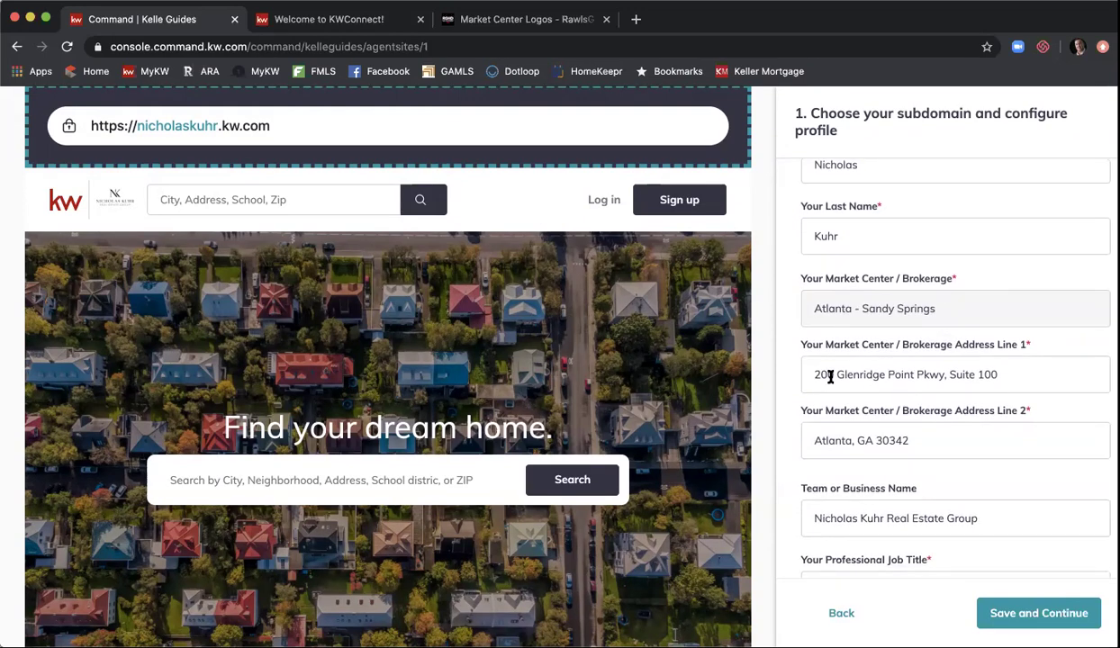
{"action": "scroll", "coordinate": [981, 382], "scroll_direction": "down", "scroll_amount": 1}
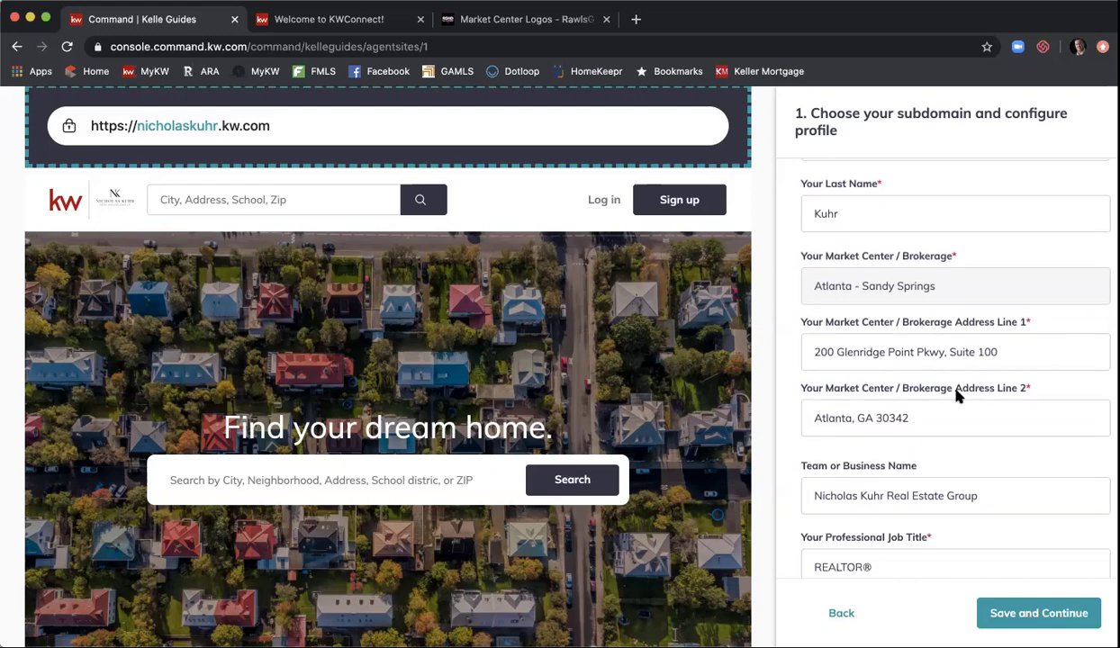
{"action": "scroll", "coordinate": [948, 426], "scroll_direction": "down", "scroll_amount": 1}
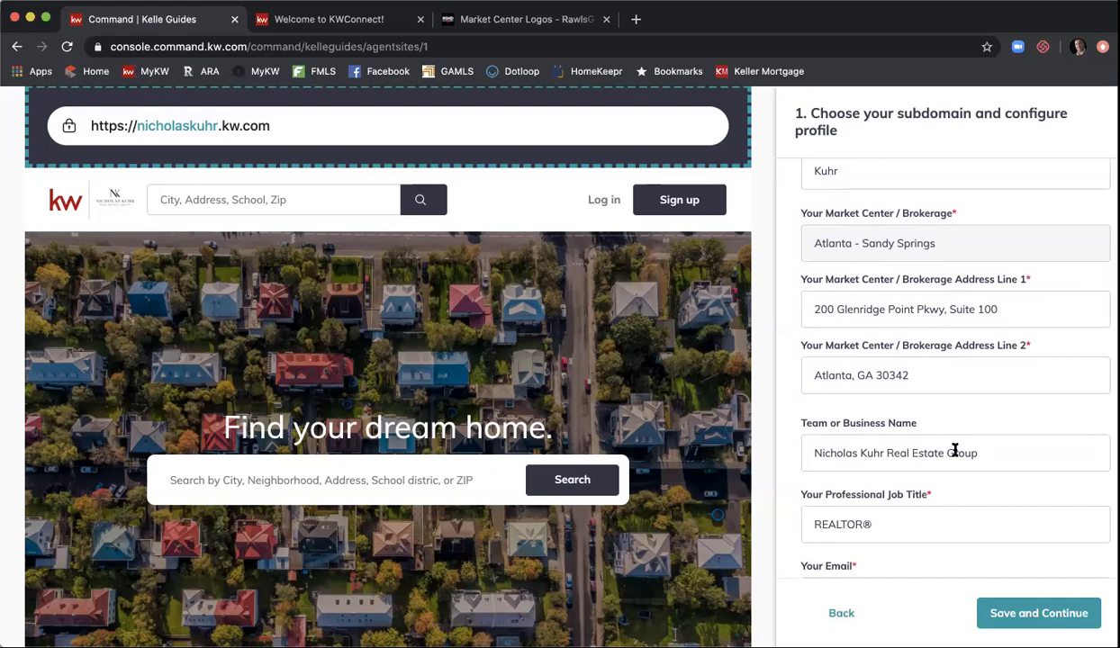
{"action": "scroll", "coordinate": [955, 451], "scroll_direction": "down", "scroll_amount": 1}
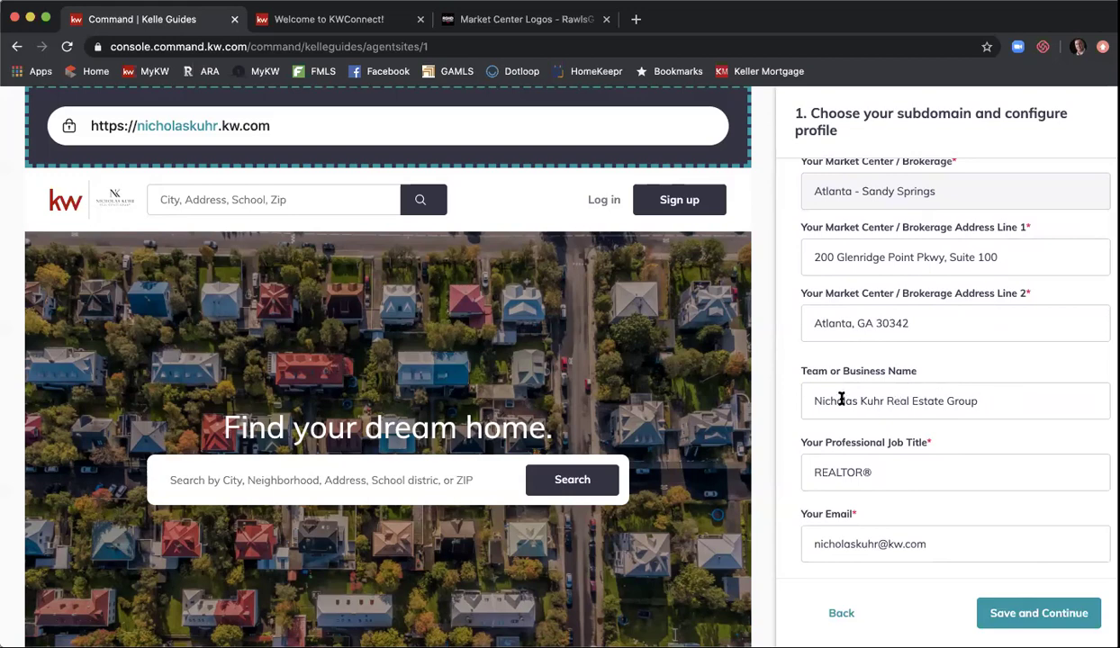
{"action": "scroll", "coordinate": [961, 399], "scroll_direction": "down", "scroll_amount": 2}
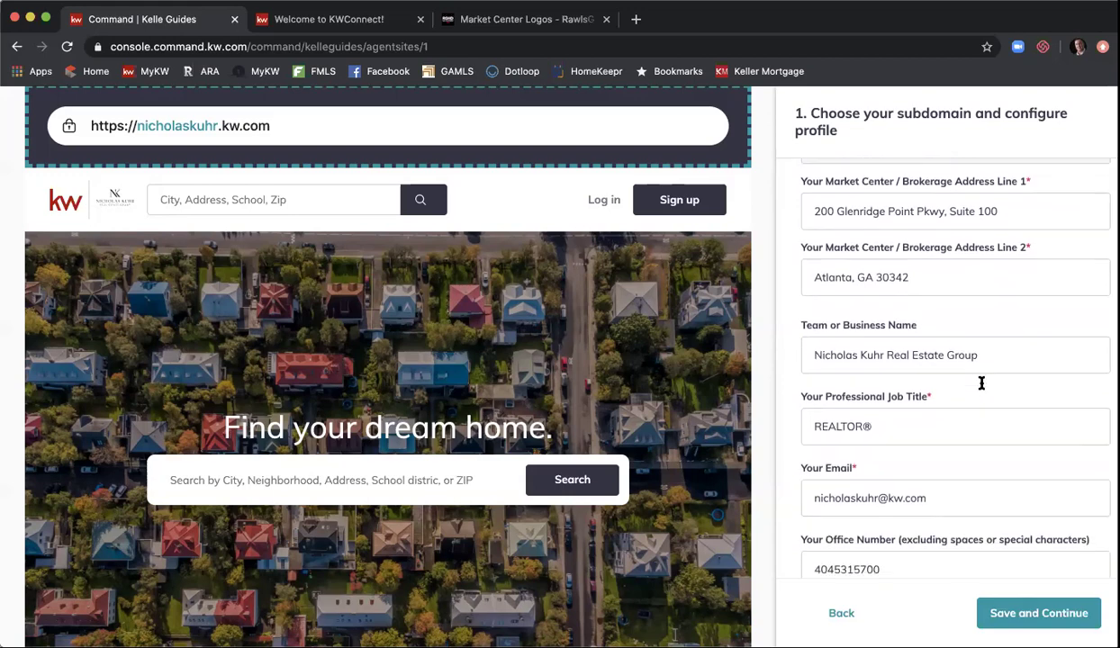
{"action": "scroll", "coordinate": [913, 394], "scroll_direction": "down", "scroll_amount": 3}
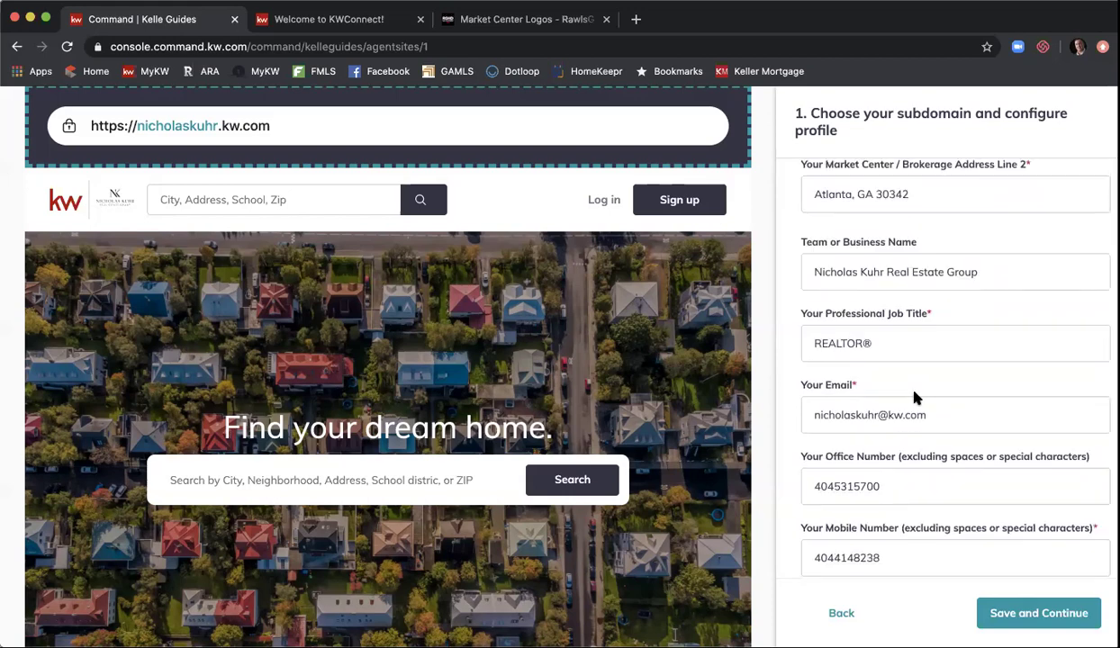
{"action": "scroll", "coordinate": [956, 411], "scroll_direction": "down", "scroll_amount": 1}
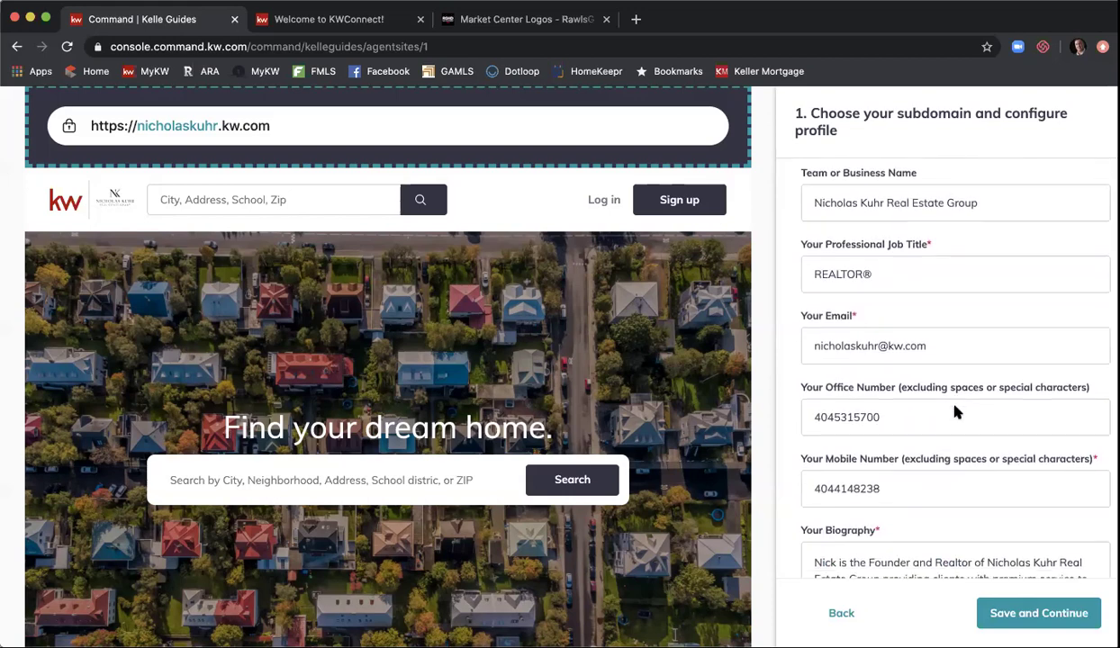
{"action": "scroll", "coordinate": [883, 386], "scroll_direction": "down", "scroll_amount": 1}
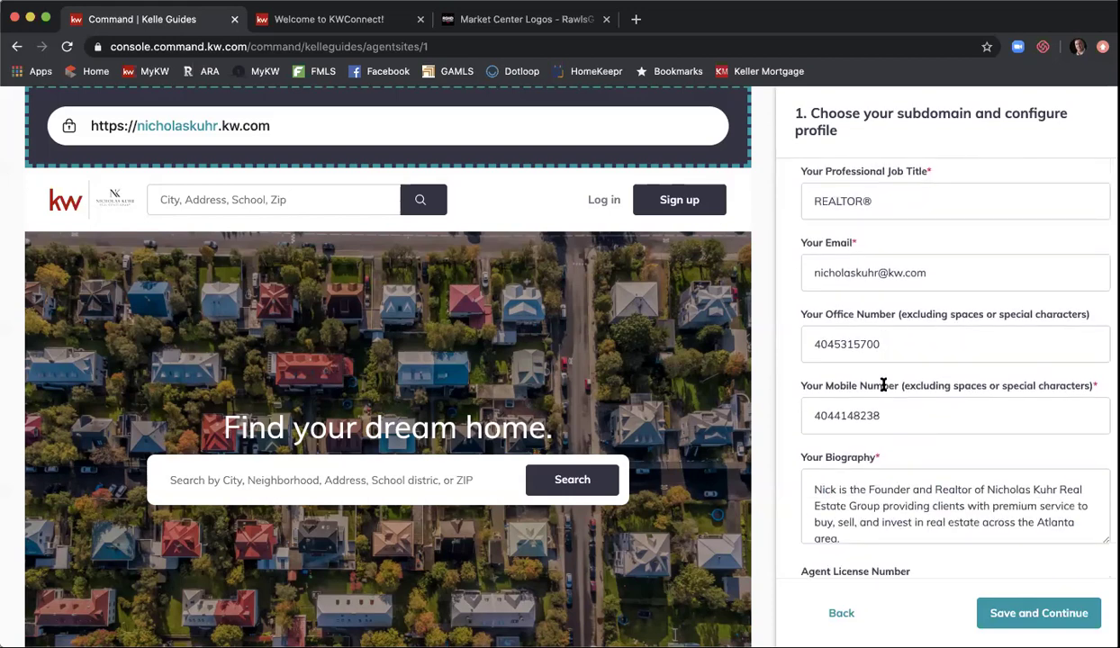
{"action": "scroll", "coordinate": [897, 408], "scroll_direction": "down", "scroll_amount": 1}
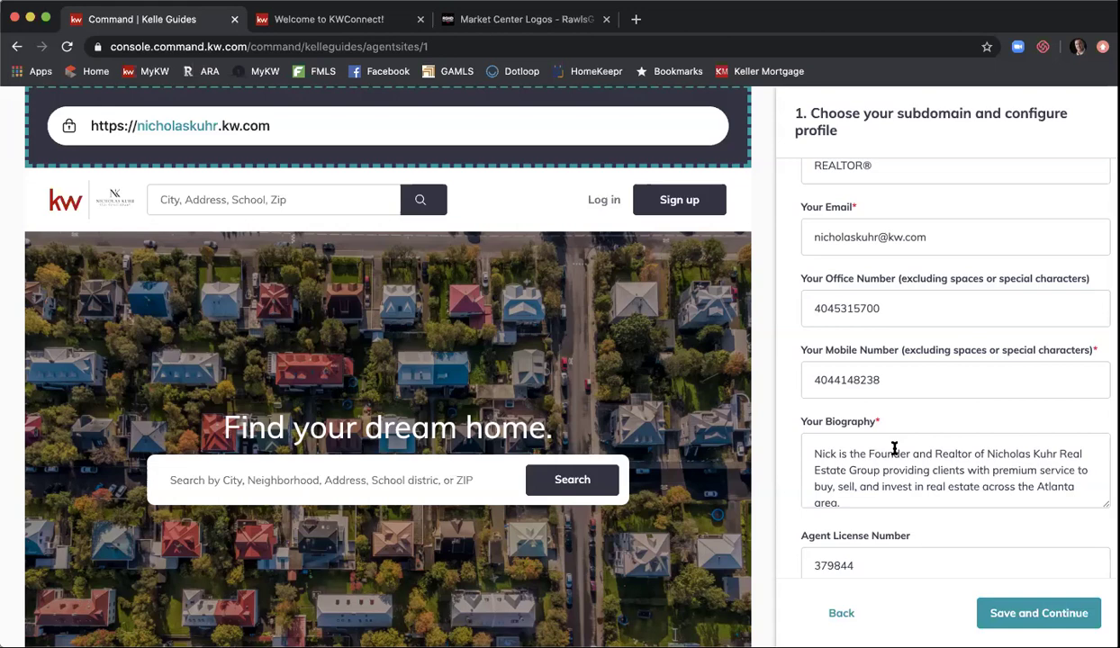
{"action": "scroll", "coordinate": [894, 448], "scroll_direction": "down", "scroll_amount": 1}
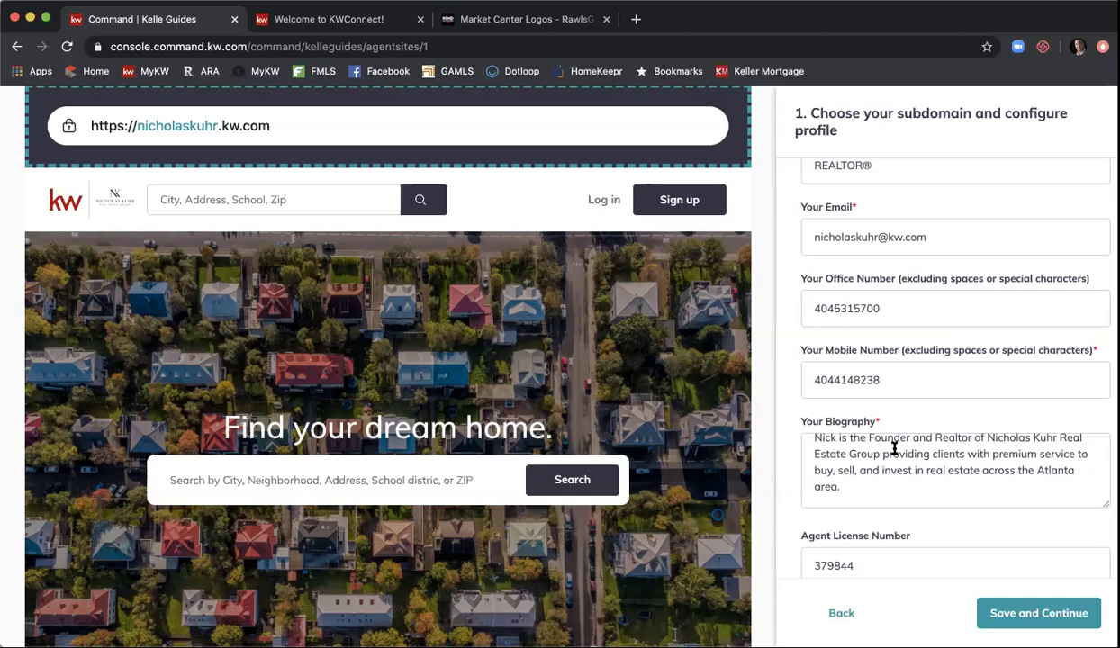
{"action": "scroll", "coordinate": [791, 358], "scroll_direction": "down", "scroll_amount": 1}
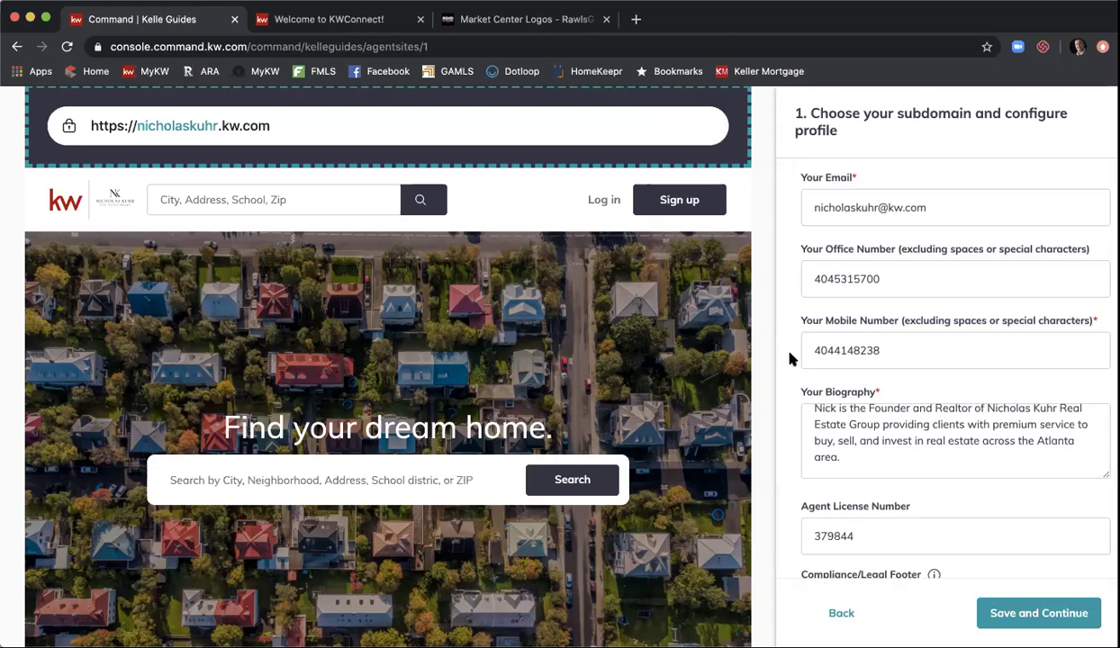
{"action": "scroll", "coordinate": [790, 359], "scroll_direction": "down", "scroll_amount": 1}
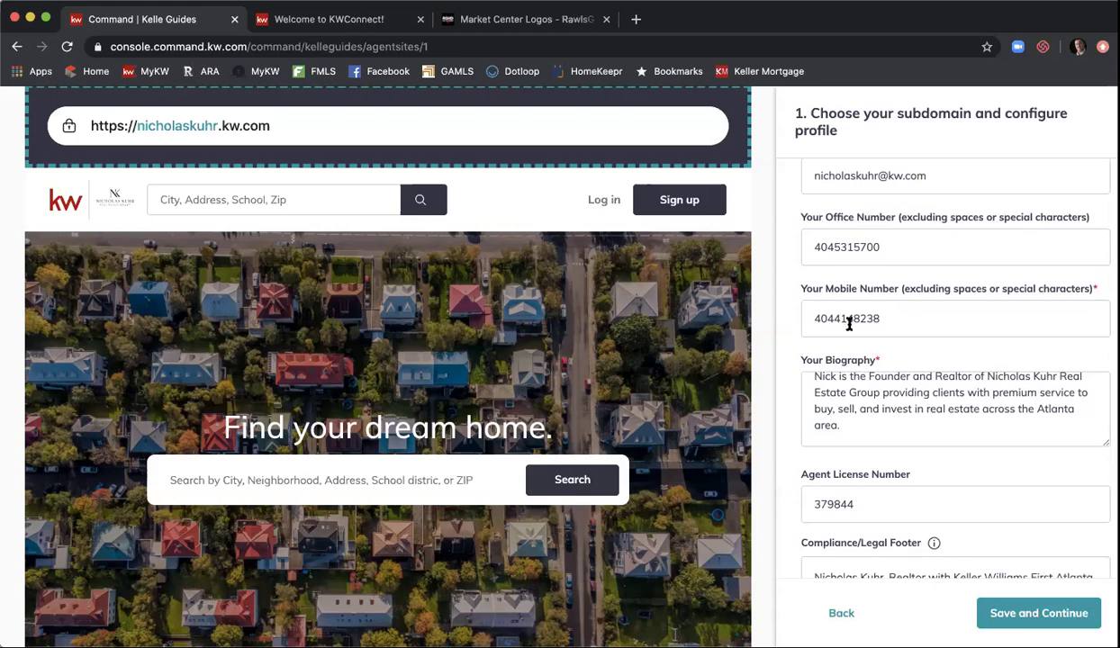
{"action": "scroll", "coordinate": [791, 317], "scroll_direction": "down", "scroll_amount": 5}
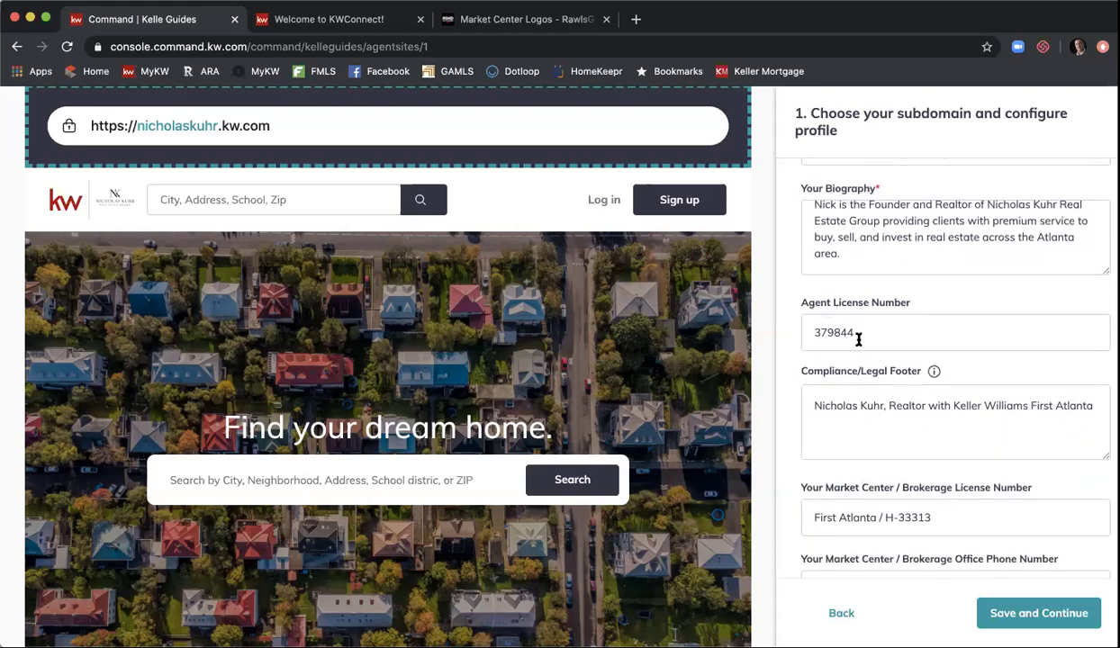
{"action": "scroll", "coordinate": [805, 266], "scroll_direction": "down", "scroll_amount": 2}
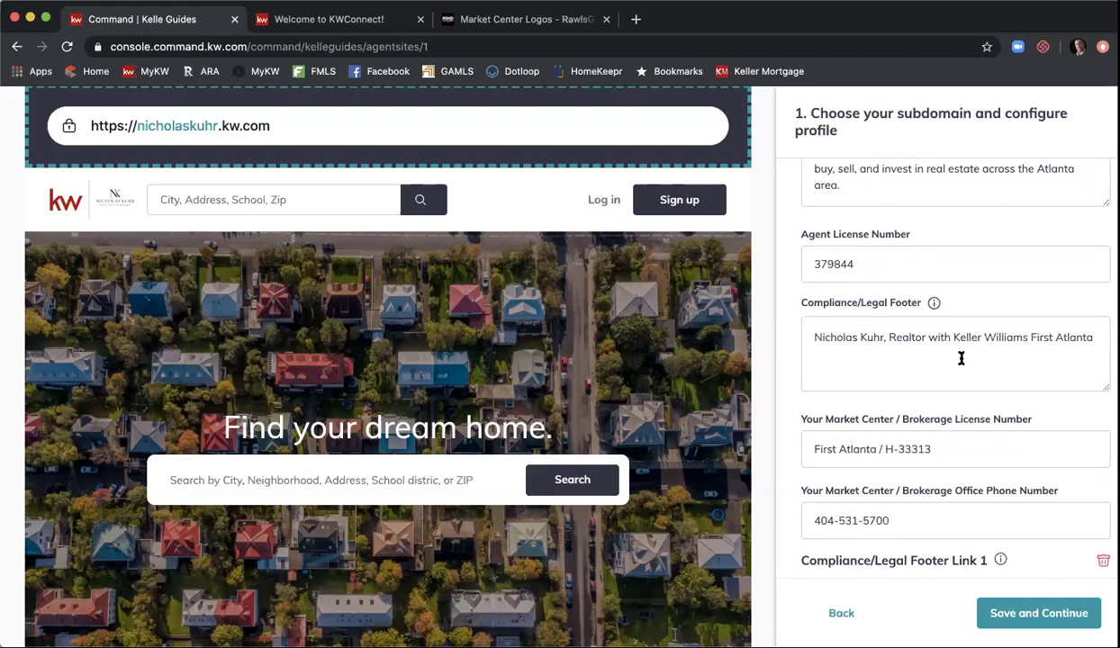
- Save the subdomain and marketing profile from the bottom of the profile form
{"action": "scroll", "coordinate": [961, 359], "scroll_direction": "down", "scroll_amount": 2}
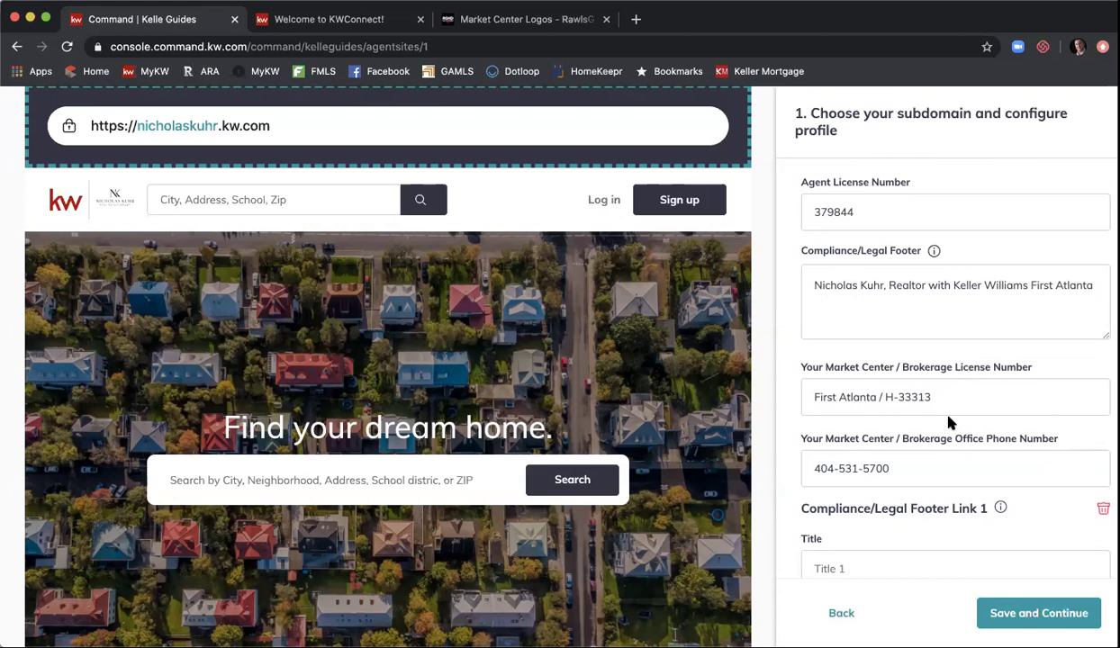
{"action": "scroll", "coordinate": [948, 417], "scroll_direction": "down", "scroll_amount": 1}
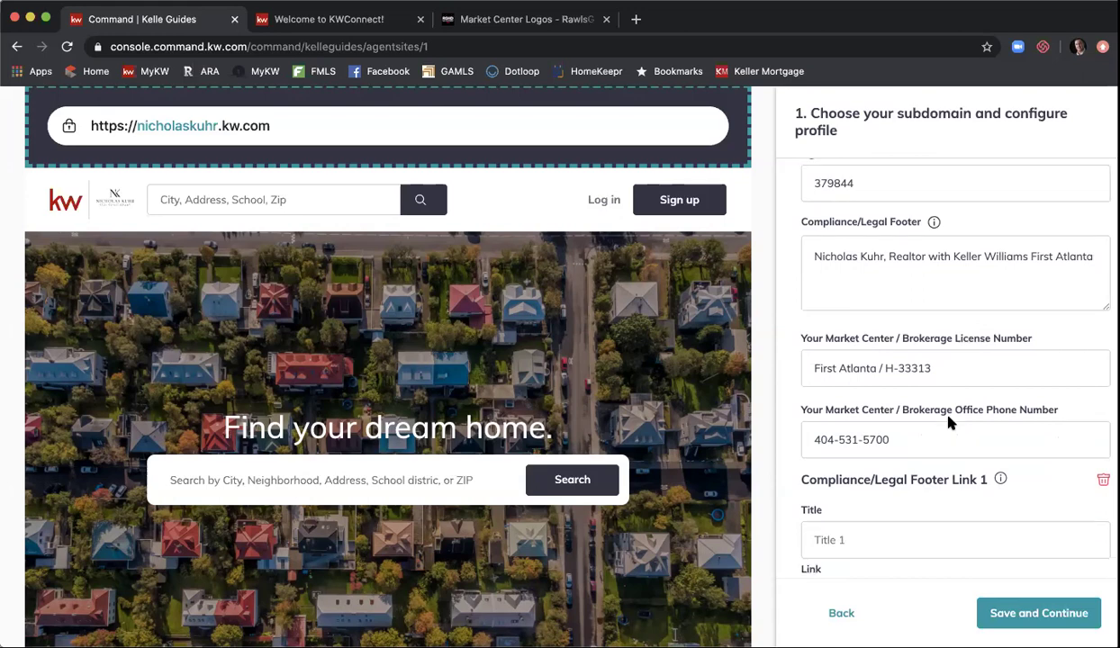
{"action": "scroll", "coordinate": [932, 415], "scroll_direction": "down", "scroll_amount": 1}
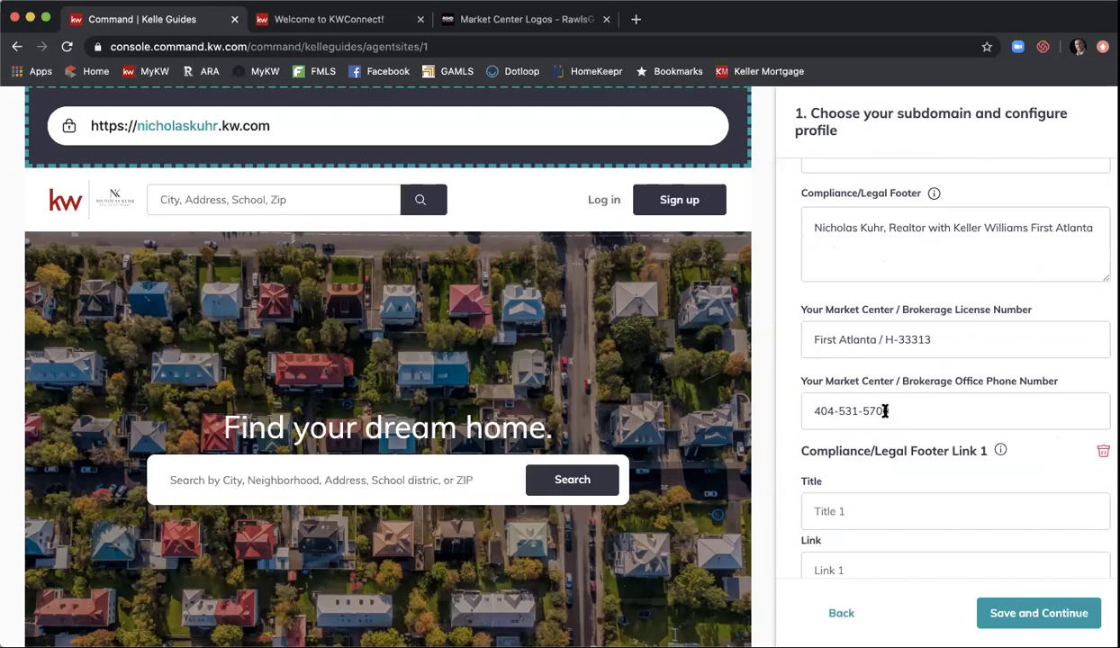
{"action": "scroll", "coordinate": [885, 411], "scroll_direction": "down", "scroll_amount": 4}
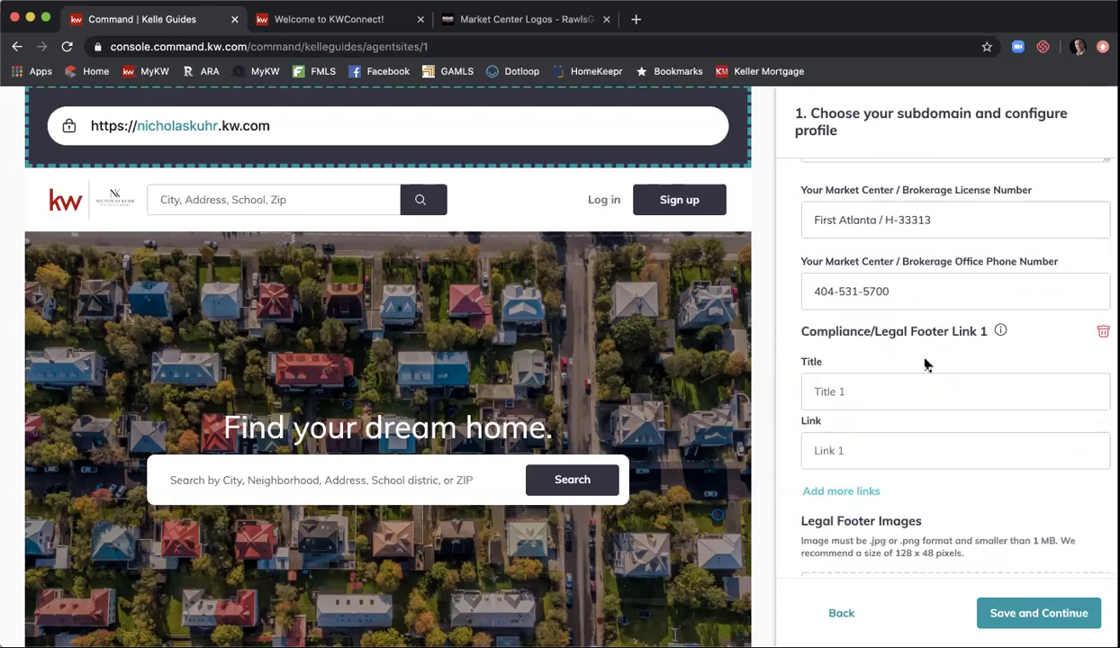
{"action": "scroll", "coordinate": [928, 364], "scroll_direction": "down", "scroll_amount": 2}
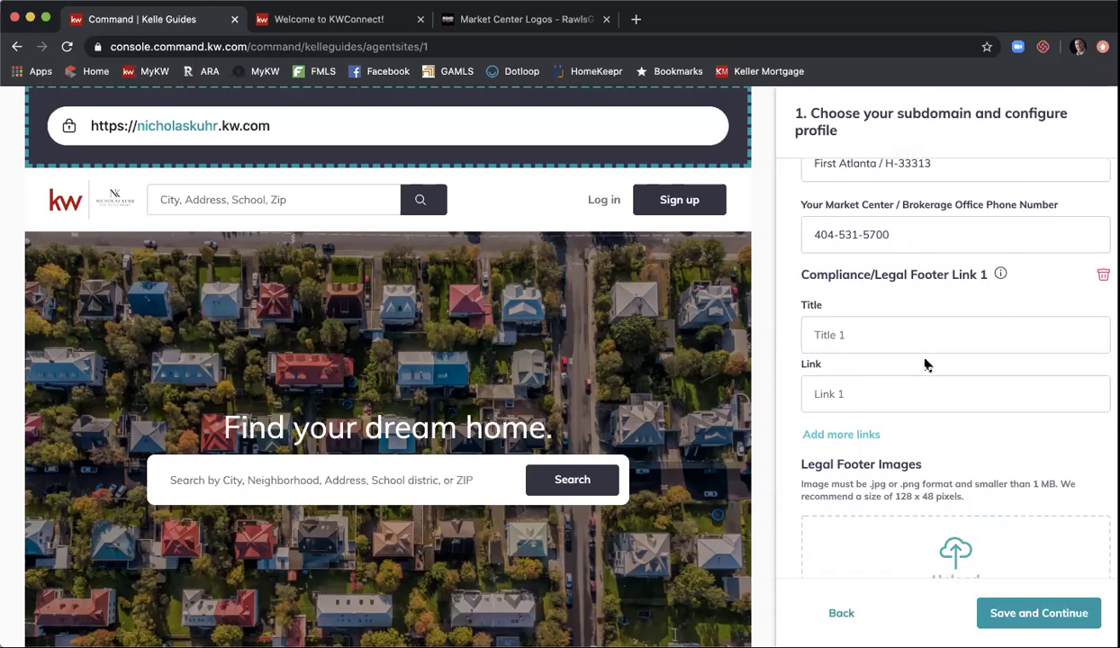
{"action": "scroll", "coordinate": [928, 363], "scroll_direction": "down", "scroll_amount": 2}
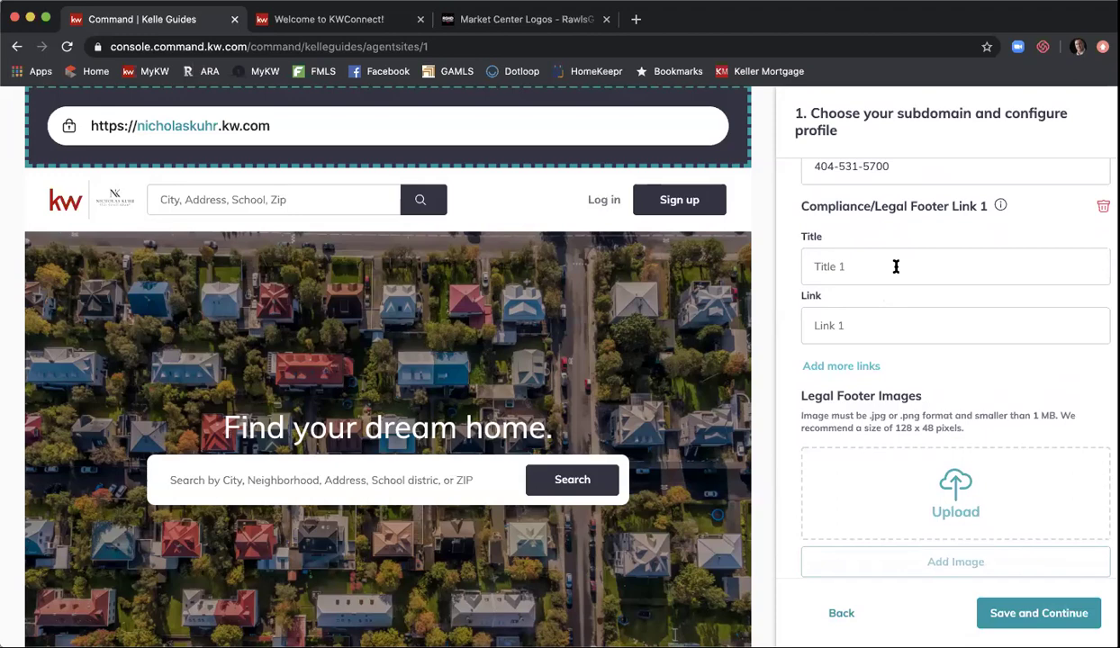
{"action": "scroll", "coordinate": [896, 267], "scroll_direction": "down", "scroll_amount": 2}
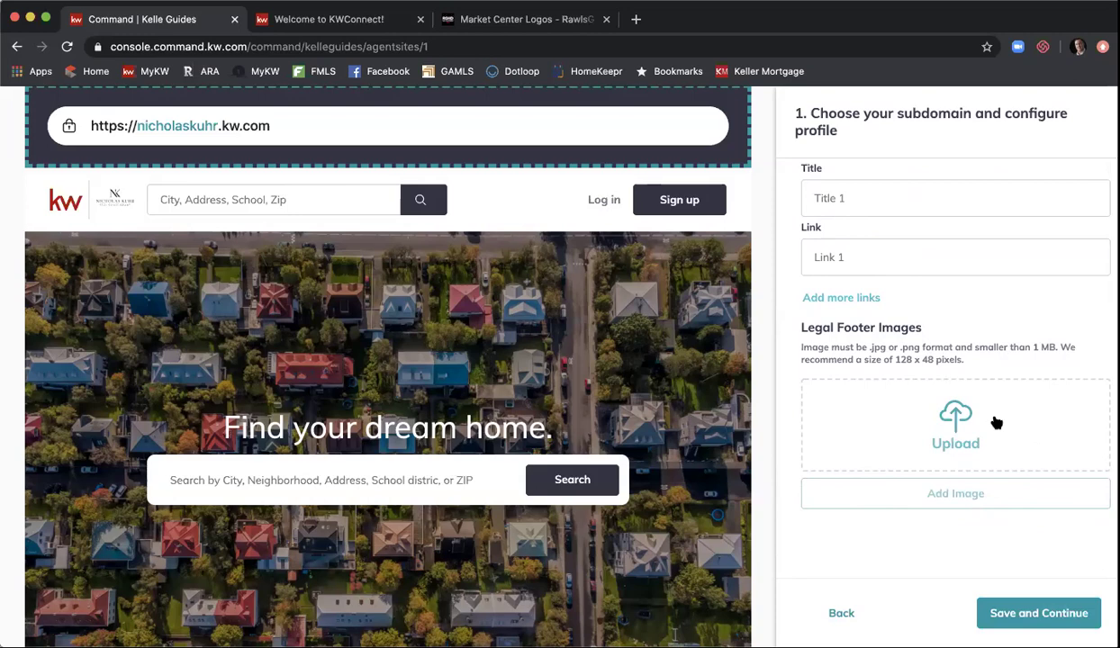
{"action": "left_click", "coordinate": [1002, 613]}
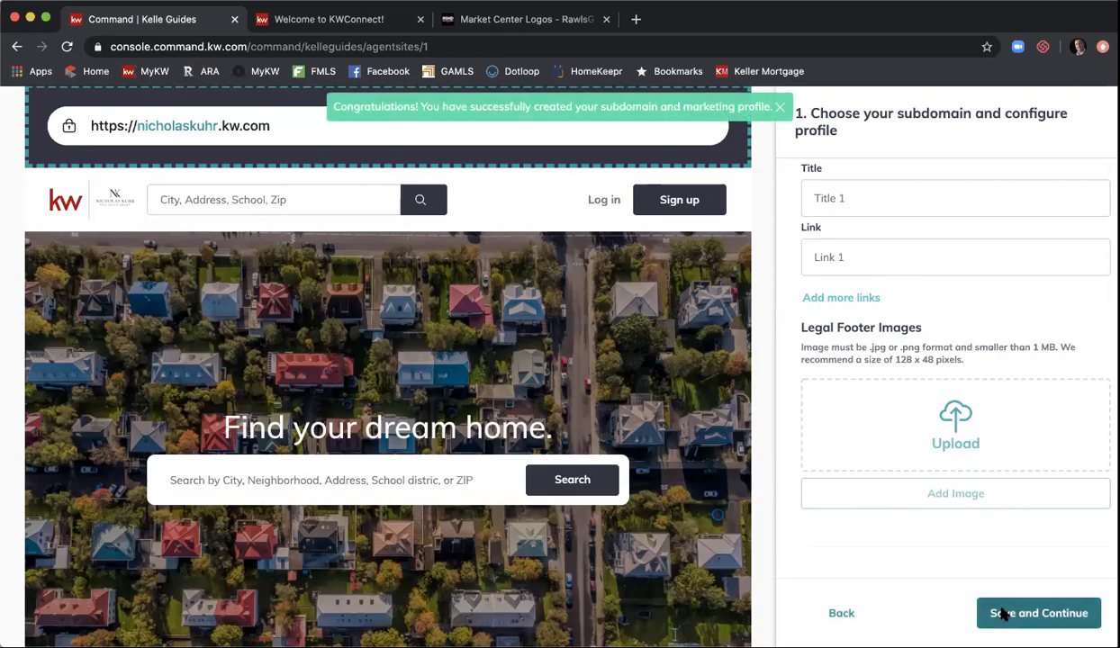
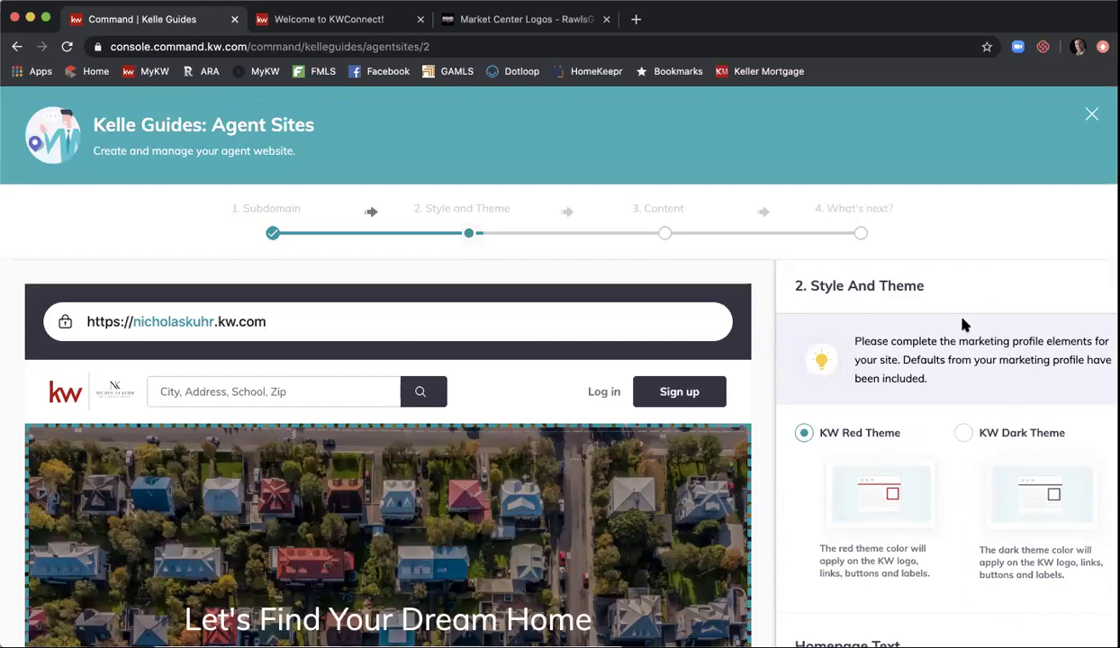
- Compare the KW Dark Theme against the KW Red Theme, leaving KW Red Theme selected
{"action": "scroll", "coordinate": [964, 324], "scroll_direction": "down", "scroll_amount": 2}
{"action": "scroll", "coordinate": [963, 324], "scroll_direction": "up", "scroll_amount": 2}
{"action": "scroll", "coordinate": [766, 312], "scroll_direction": "down", "scroll_amount": 2}
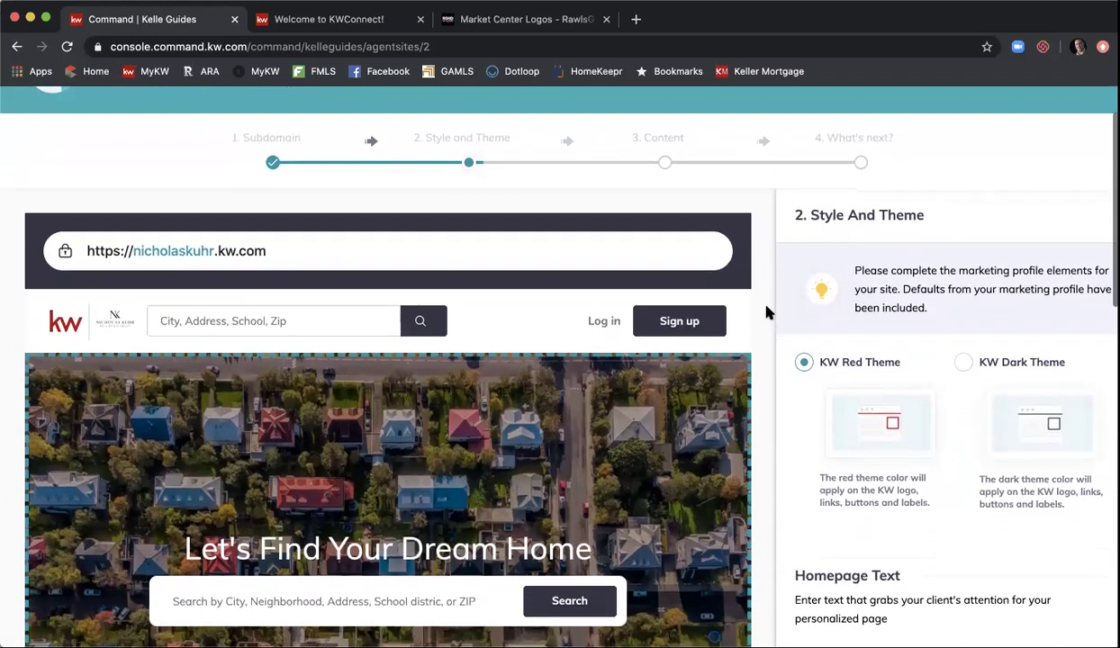
{"action": "scroll", "coordinate": [767, 311], "scroll_direction": "down", "scroll_amount": 1}
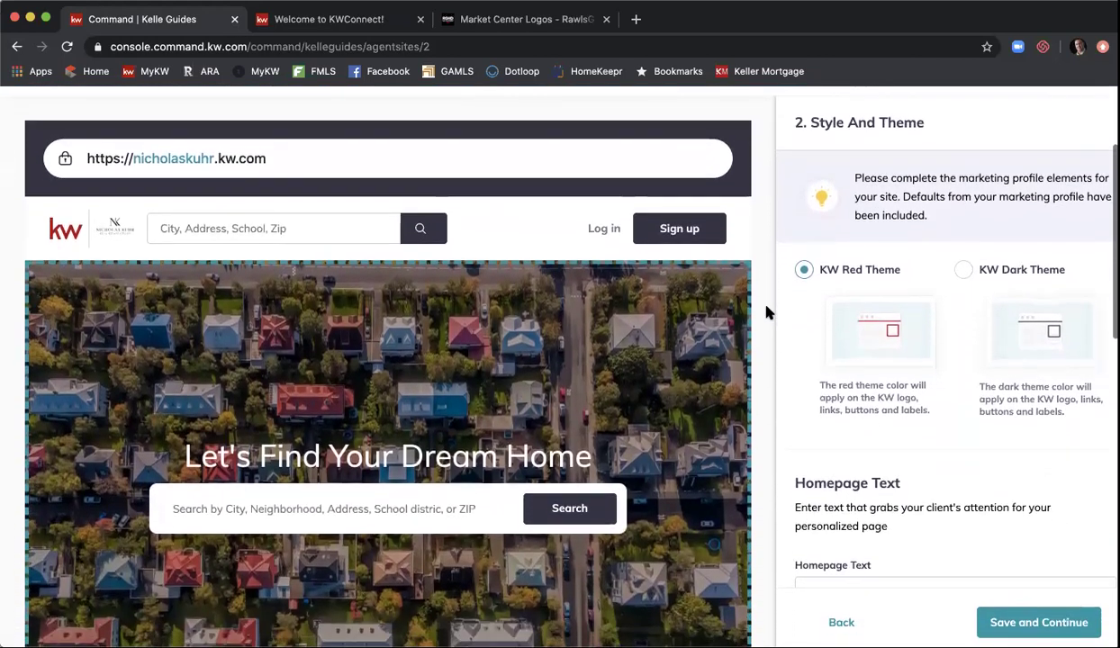
{"action": "left_click", "coordinate": [964, 271]}
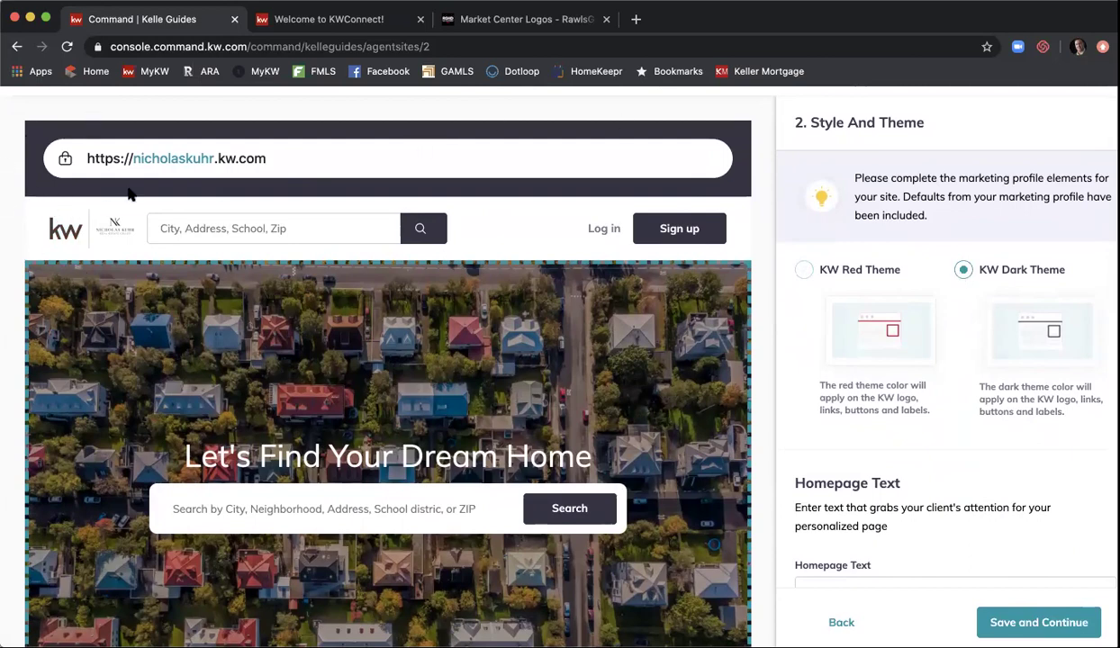
{"action": "left_click", "coordinate": [804, 272]}
{"action": "left_click", "coordinate": [967, 272]}
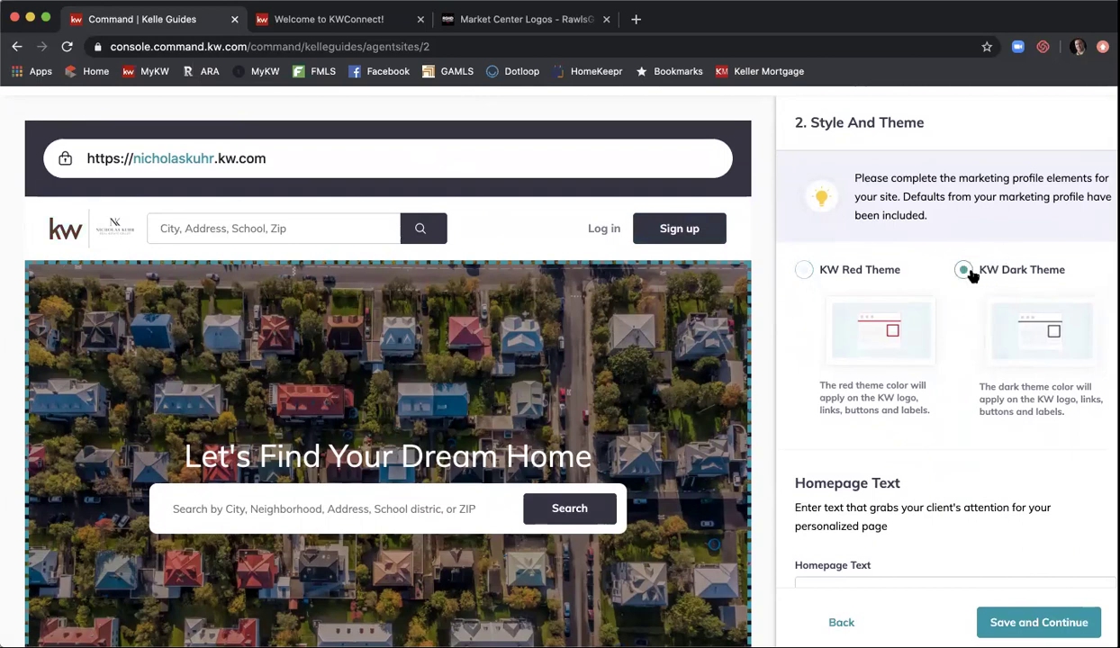
{"action": "left_click", "coordinate": [806, 272]}
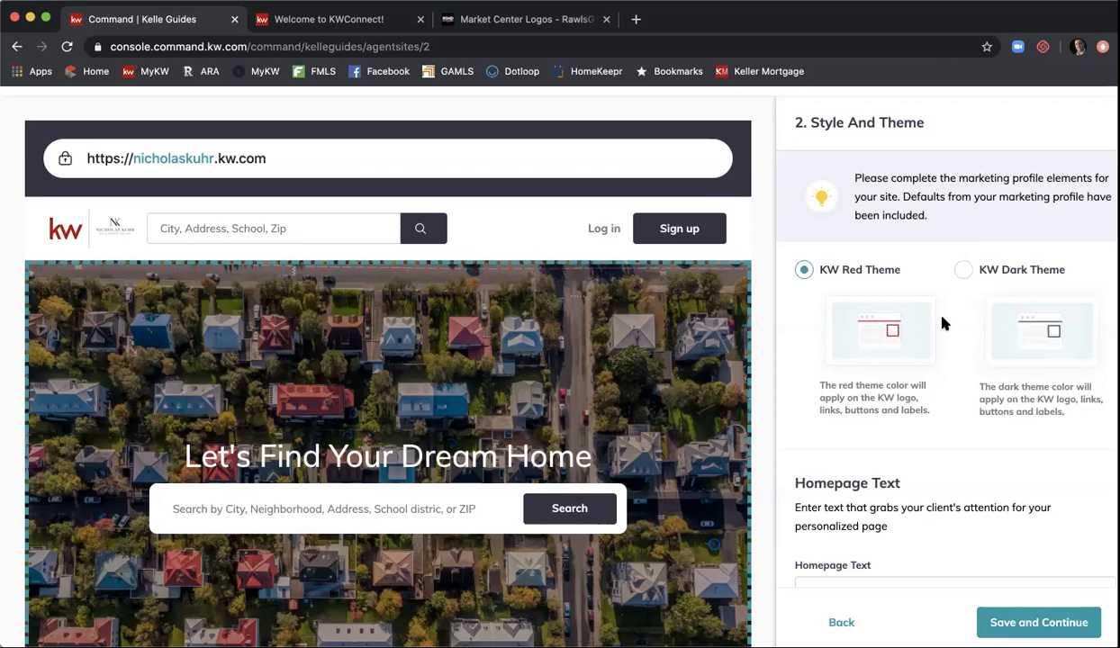
{"action": "scroll", "coordinate": [944, 322], "scroll_direction": "down", "scroll_amount": 2}
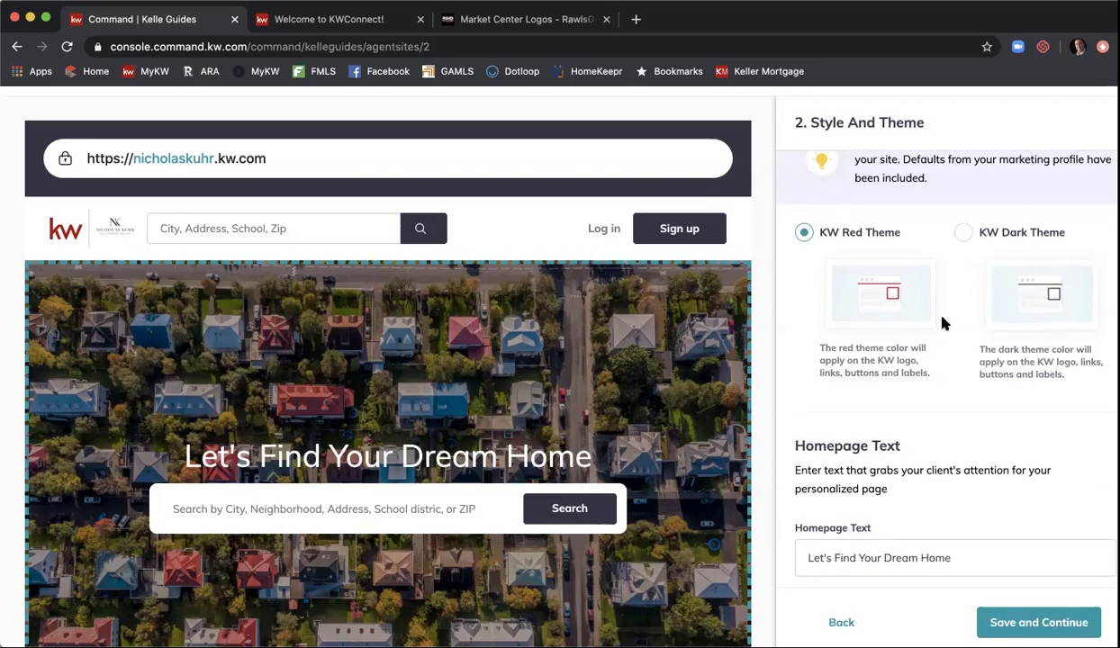
{"action": "scroll", "coordinate": [944, 323], "scroll_direction": "down", "scroll_amount": 5}
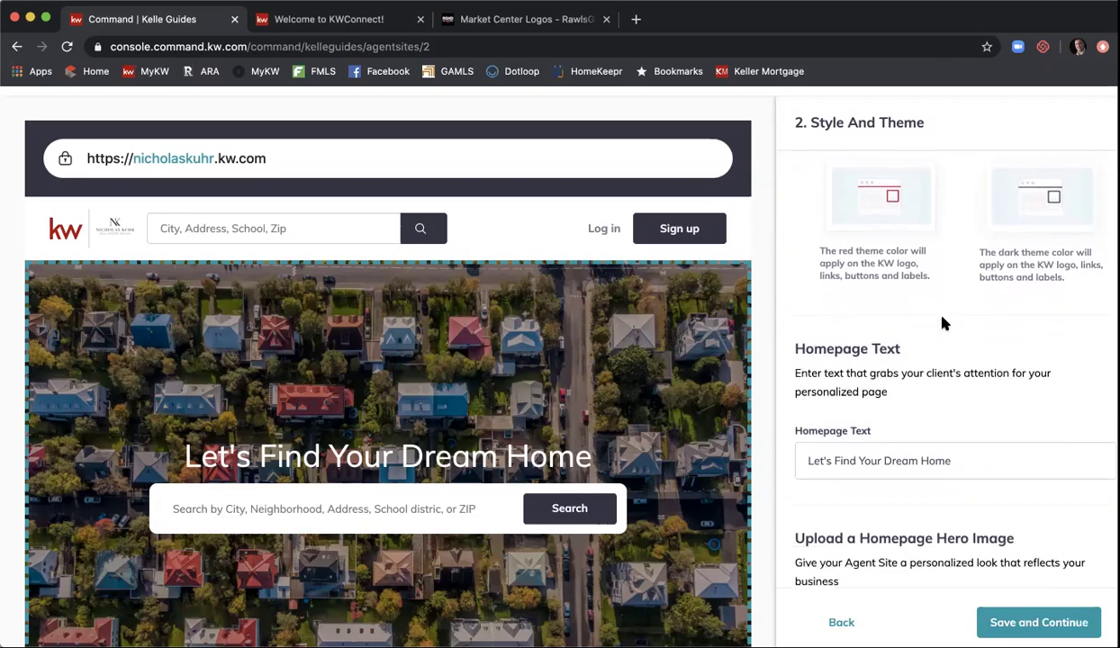
{"action": "scroll", "coordinate": [943, 322], "scroll_direction": "down", "scroll_amount": 3}
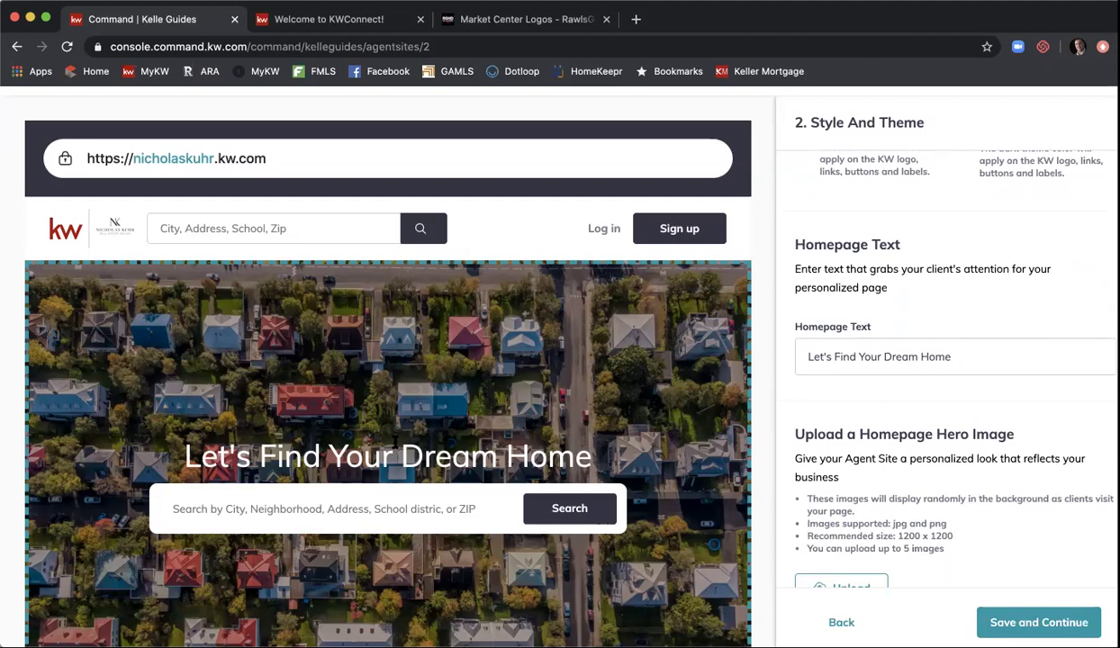
{"action": "scroll", "coordinate": [513, 415], "scroll_direction": "down", "scroll_amount": 1}
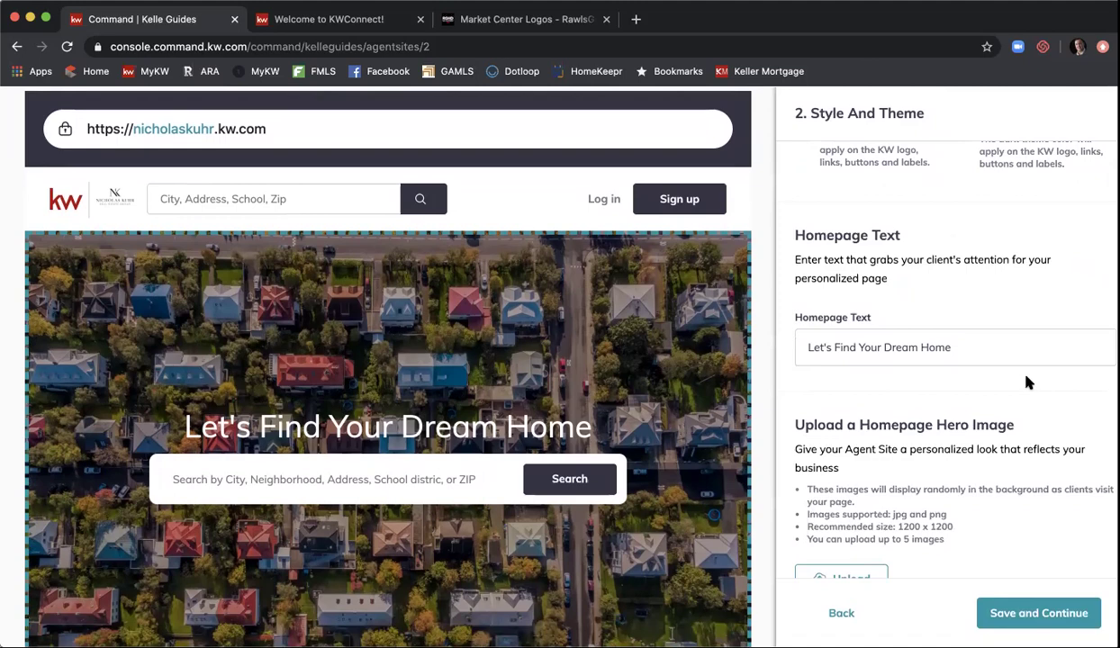
- Replace the Homepage Text headline with 'Find Your Dream Home Here'
{"action": "triple_click", "coordinate": [967, 342]}
{"action": "type", "text": "Fi"}
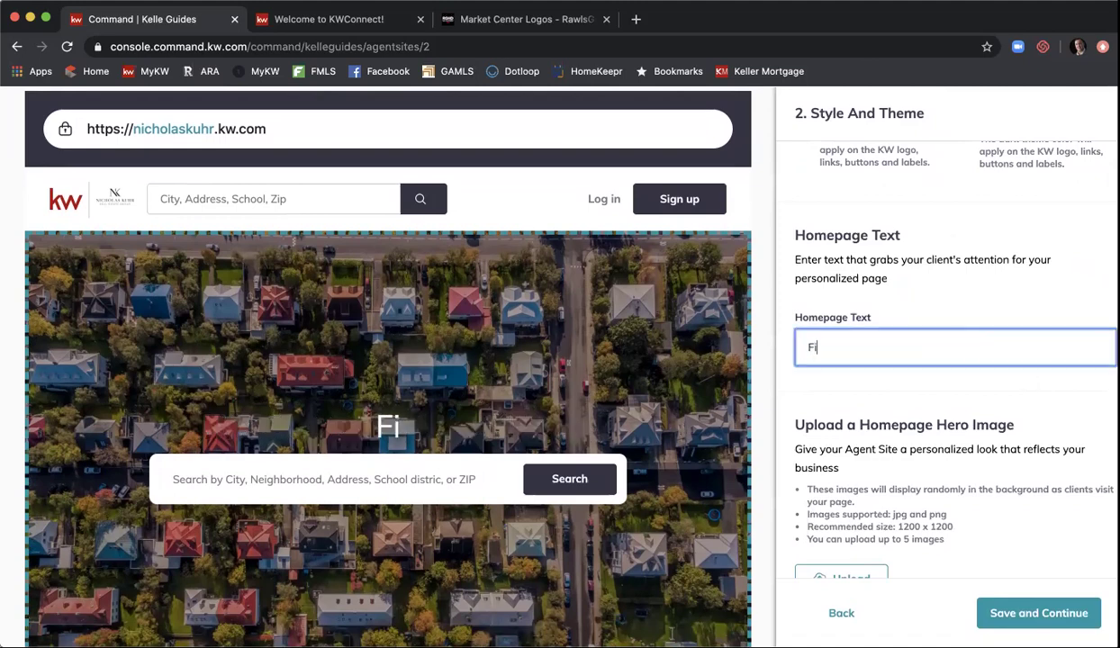
{"action": "type", "text": "nd"}
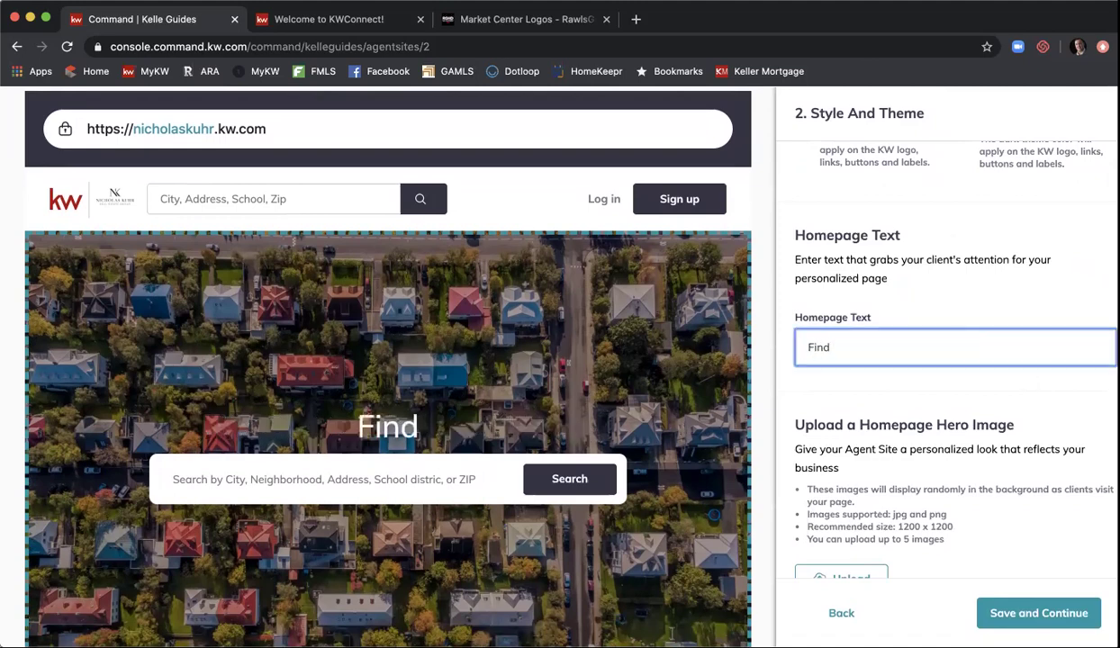
{"action": "type", "text": " your"}
{"action": "key", "text": "BackSpace"}
{"action": "key", "text": "BackSpace"}
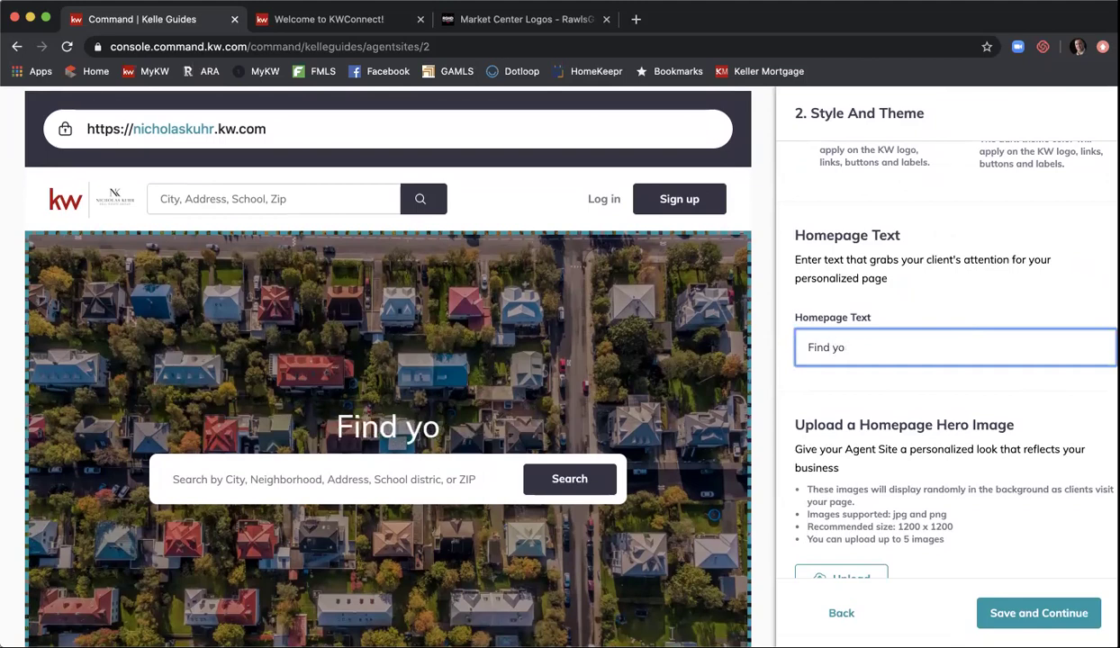
{"action": "key", "text": "BackSpace"}
{"action": "key", "text": "BackSpace"}
{"action": "type", "text": "Your Dream"}
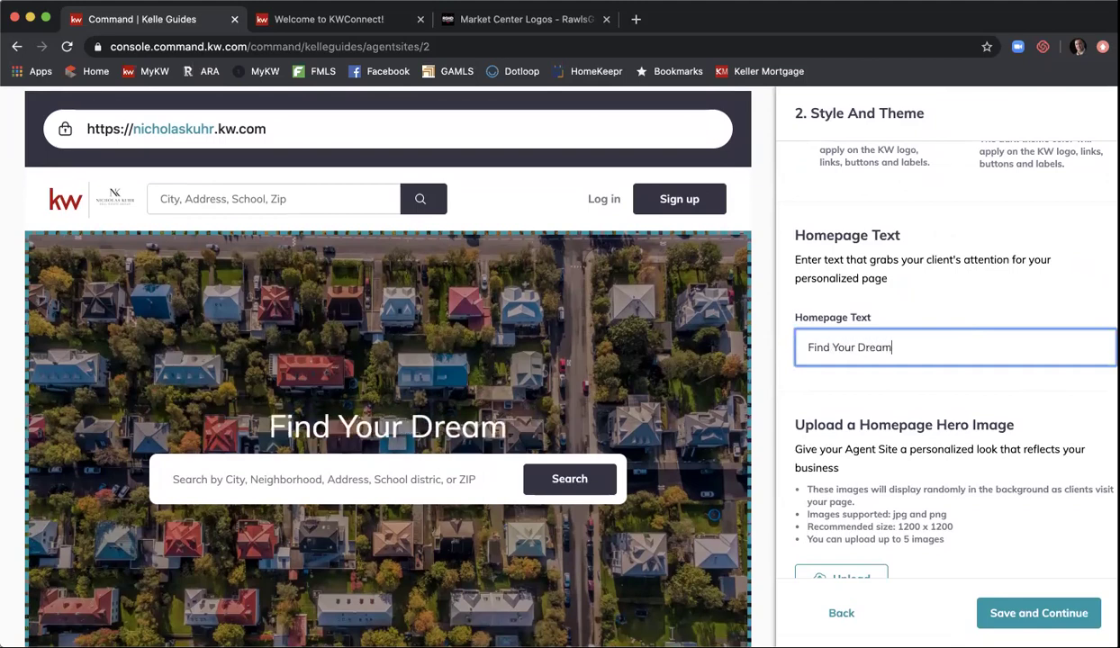
{"action": "type", "text": " Home Here"}
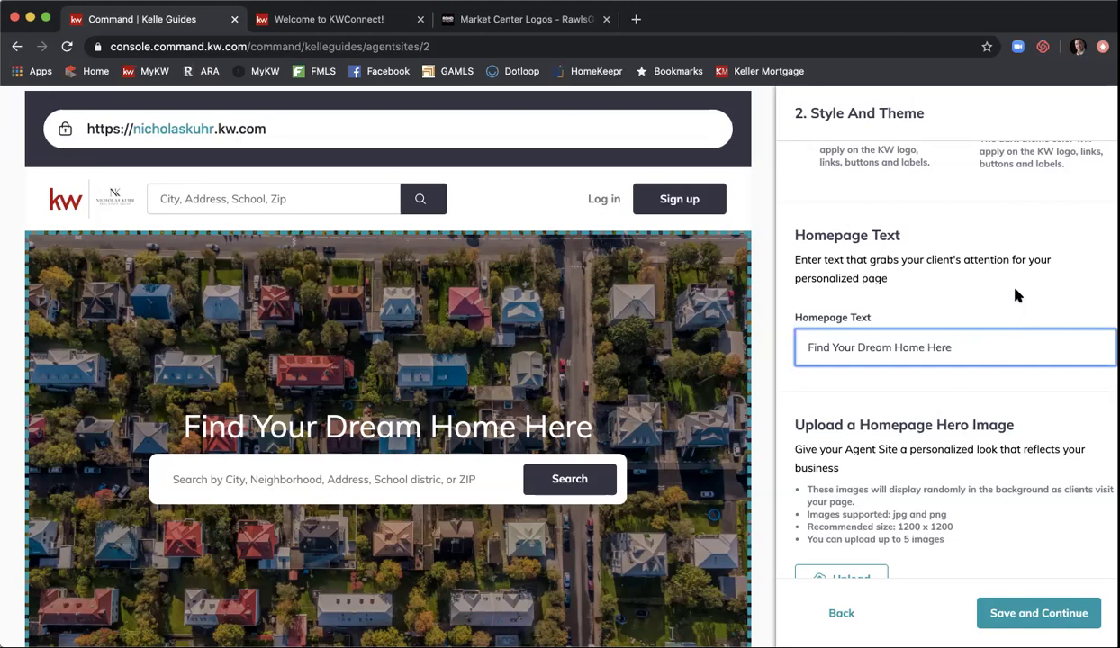
- Scroll through the homepage hero image thumbnails: house, couple, aerial and interior photos
{"action": "scroll", "coordinate": [1015, 290], "scroll_direction": "down", "scroll_amount": 2}
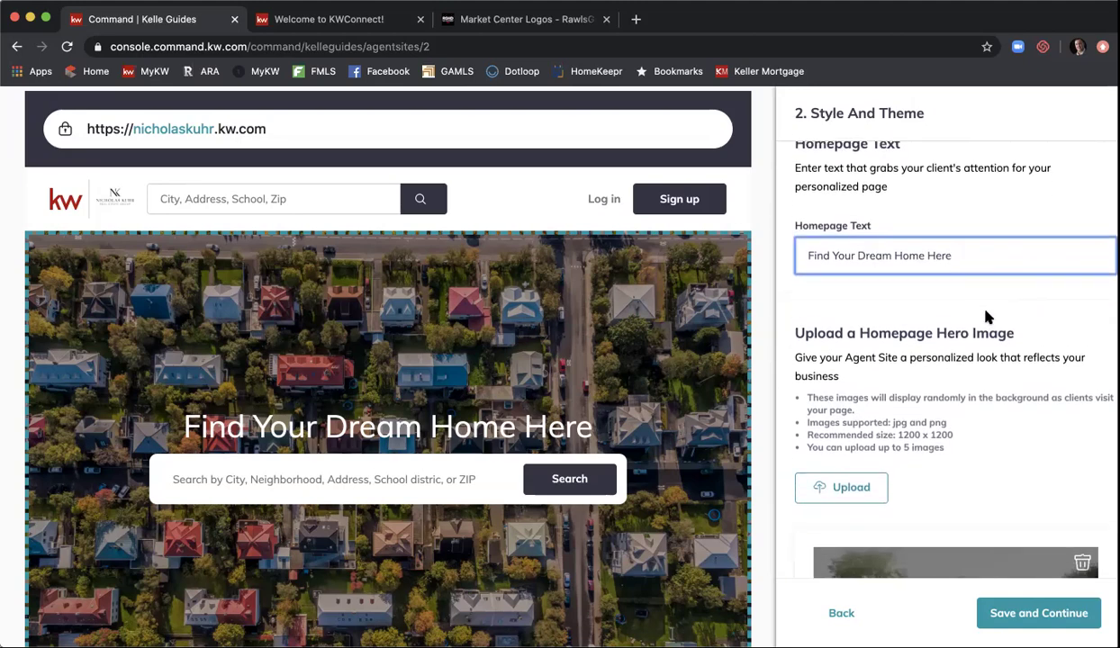
{"action": "scroll", "coordinate": [943, 313], "scroll_direction": "down", "scroll_amount": 2}
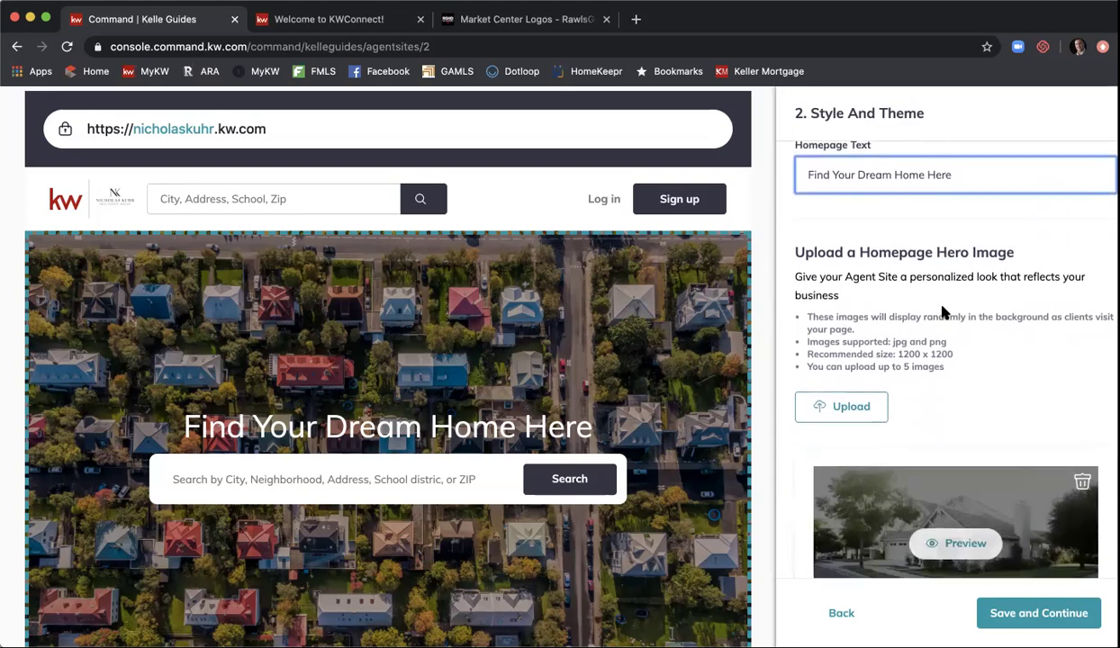
{"action": "scroll", "coordinate": [943, 312], "scroll_direction": "down", "scroll_amount": 1}
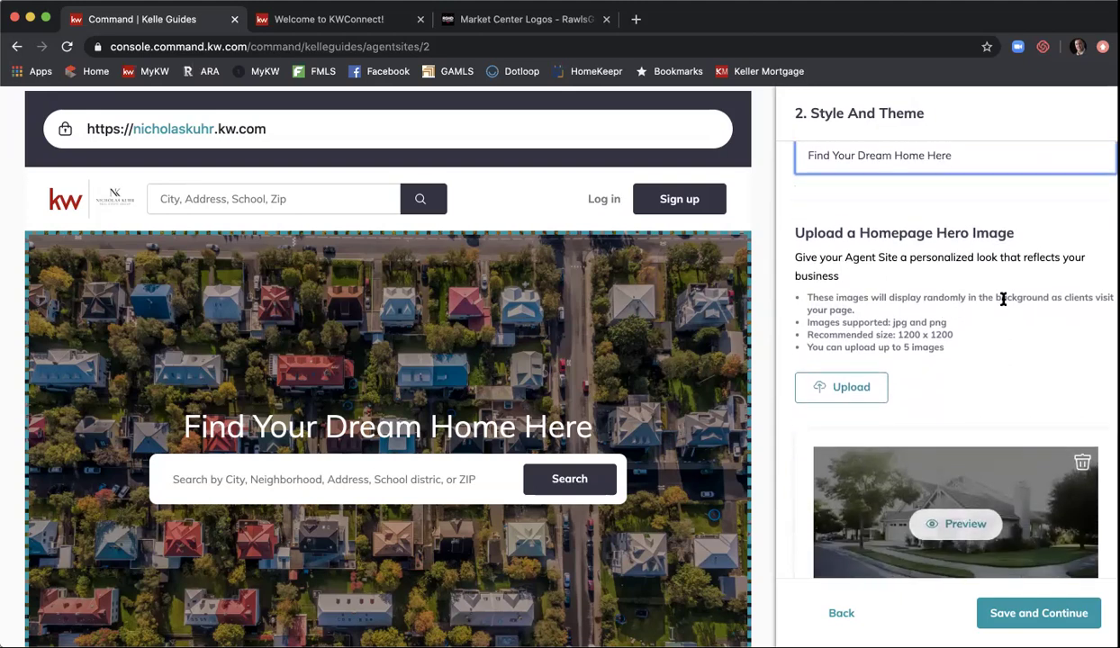
{"action": "scroll", "coordinate": [1005, 304], "scroll_direction": "down", "scroll_amount": 2}
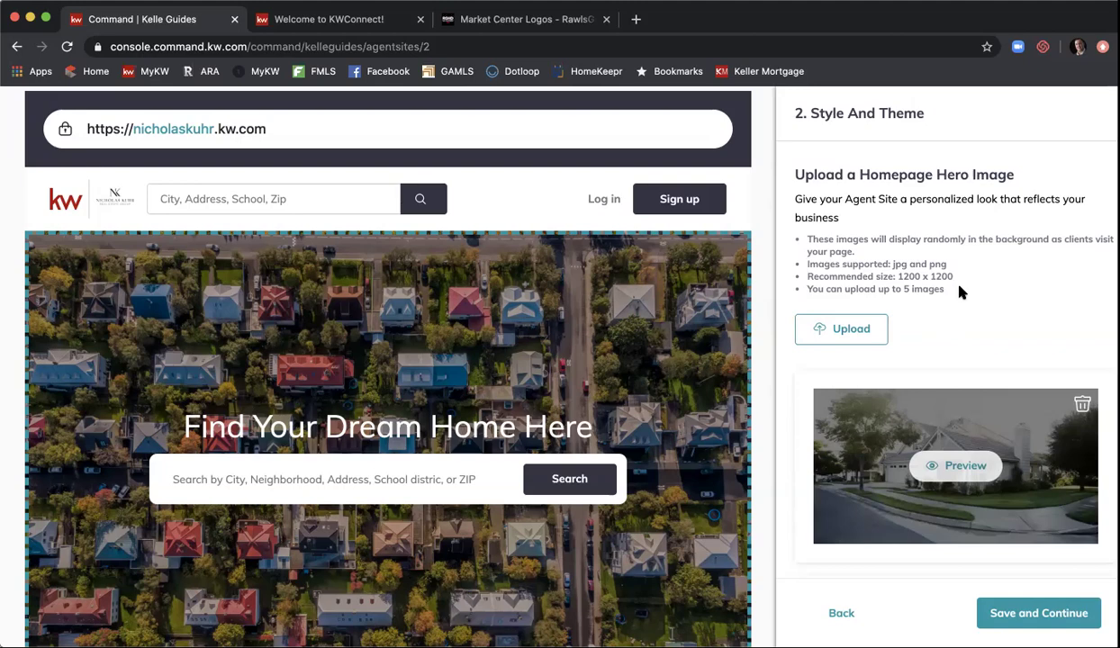
{"action": "scroll", "coordinate": [960, 290], "scroll_direction": "down", "scroll_amount": 2}
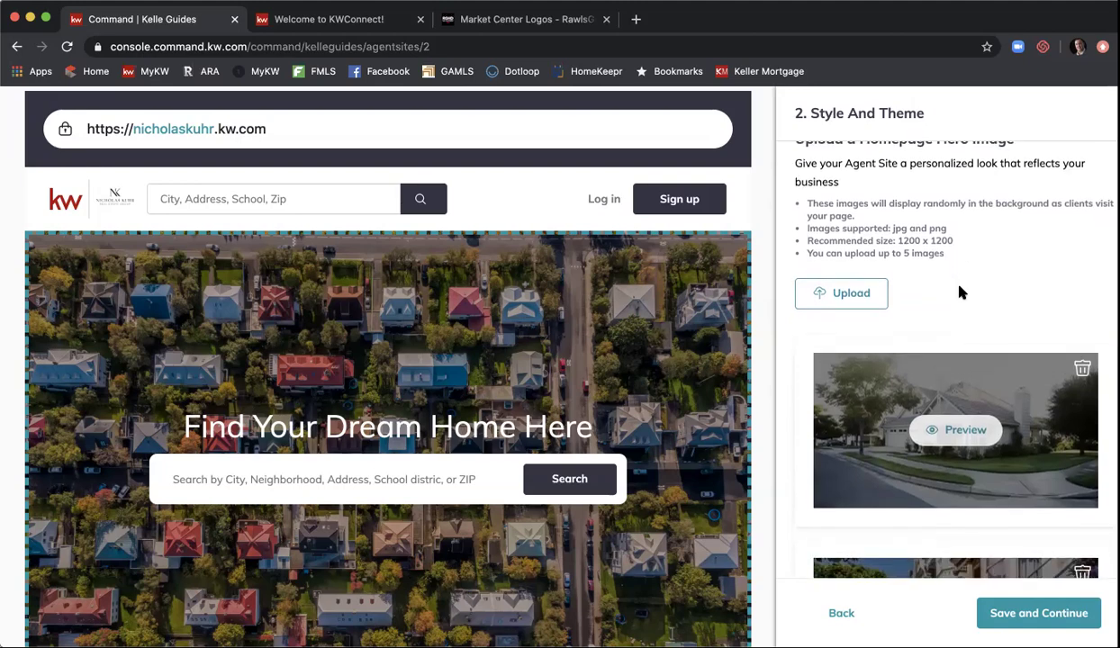
{"action": "scroll", "coordinate": [981, 284], "scroll_direction": "down", "scroll_amount": 5}
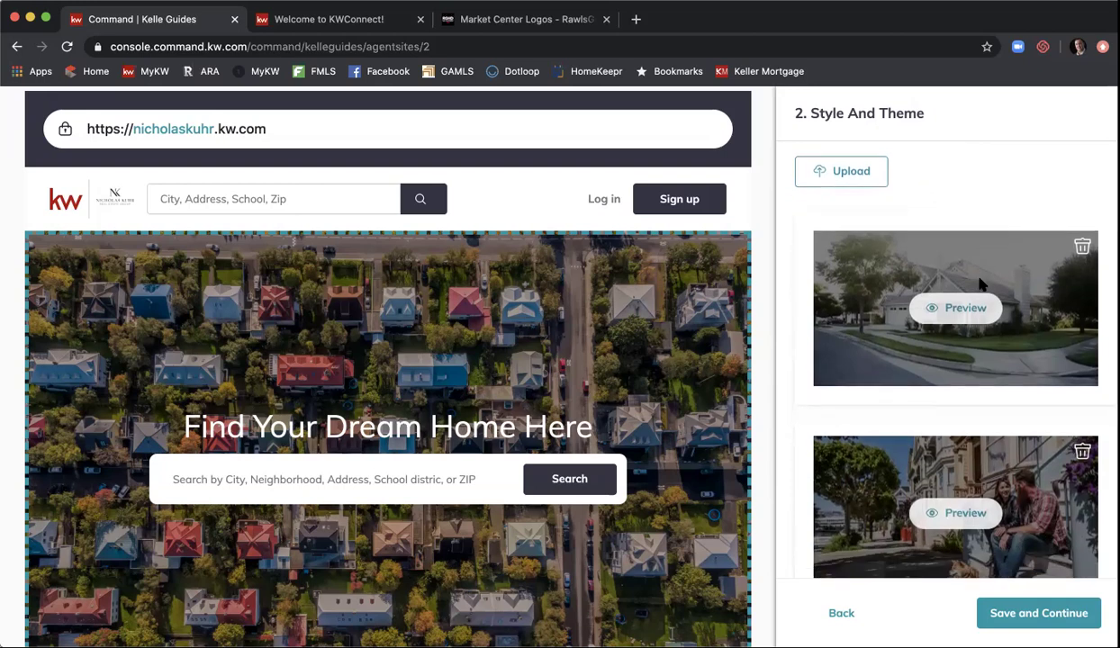
{"action": "scroll", "coordinate": [1020, 260], "scroll_direction": "down", "scroll_amount": 3}
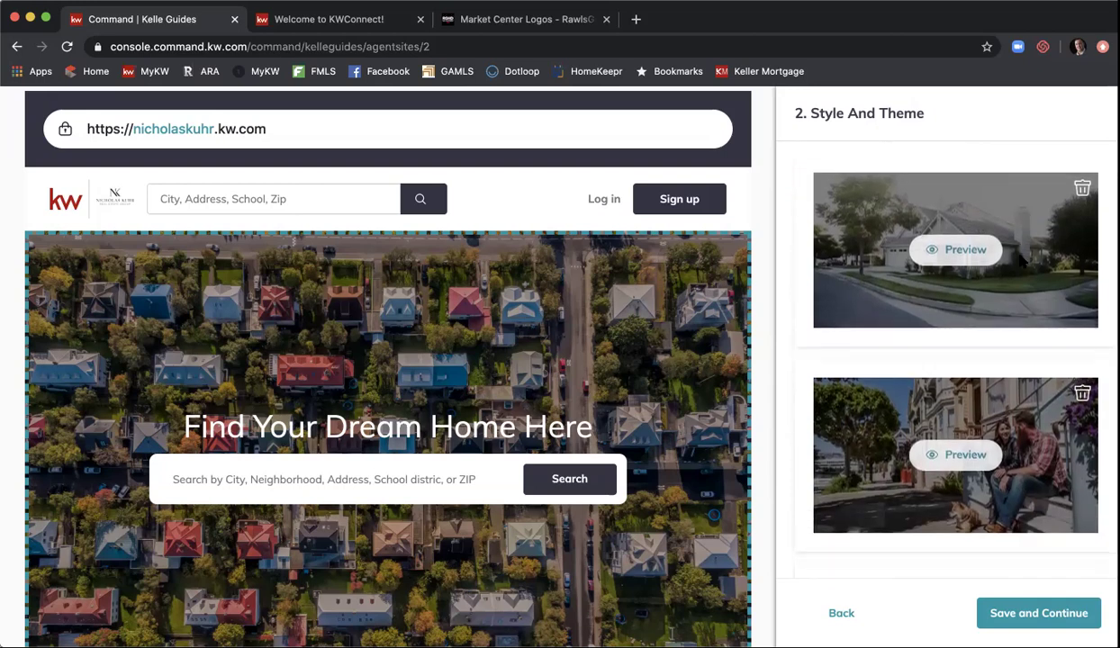
{"action": "scroll", "coordinate": [1020, 261], "scroll_direction": "down", "scroll_amount": 5}
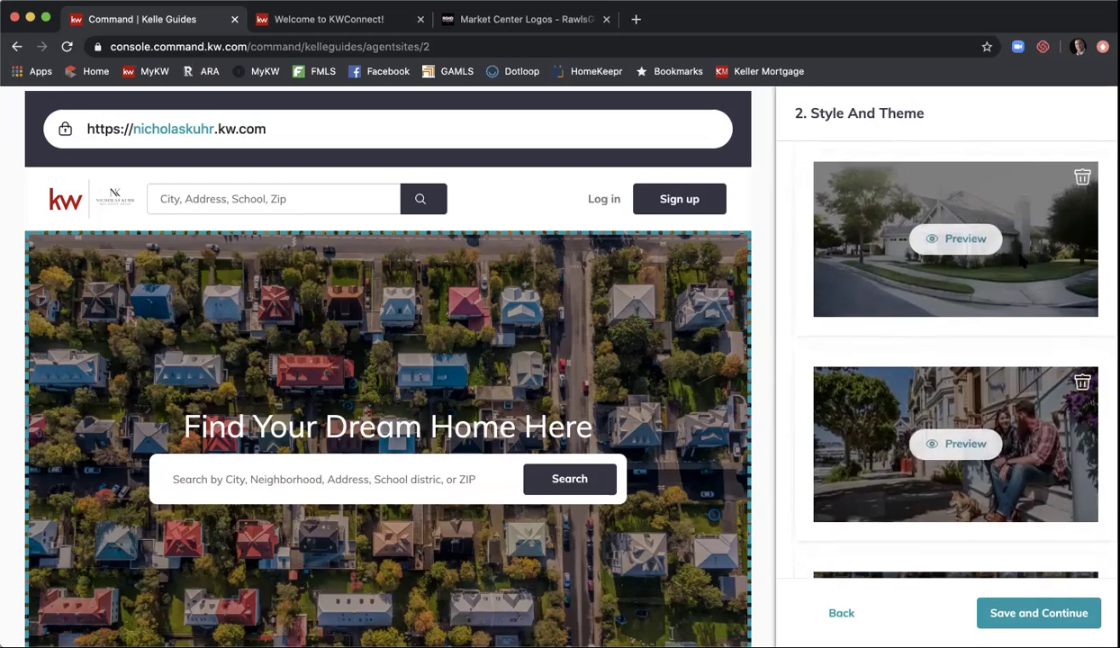
{"action": "scroll", "coordinate": [1020, 261], "scroll_direction": "down", "scroll_amount": 1}
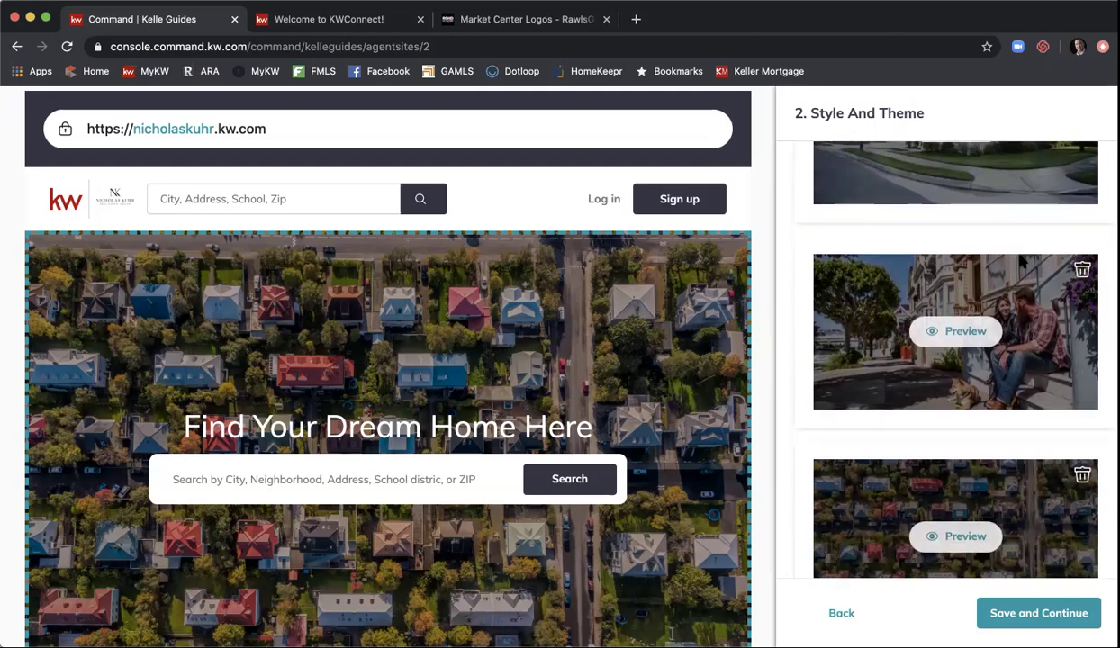
{"action": "scroll", "coordinate": [1019, 260], "scroll_direction": "up", "scroll_amount": 6}
{"action": "scroll", "coordinate": [1019, 260], "scroll_direction": "down", "scroll_amount": 5}
{"action": "scroll", "coordinate": [1020, 261], "scroll_direction": "up", "scroll_amount": 5}
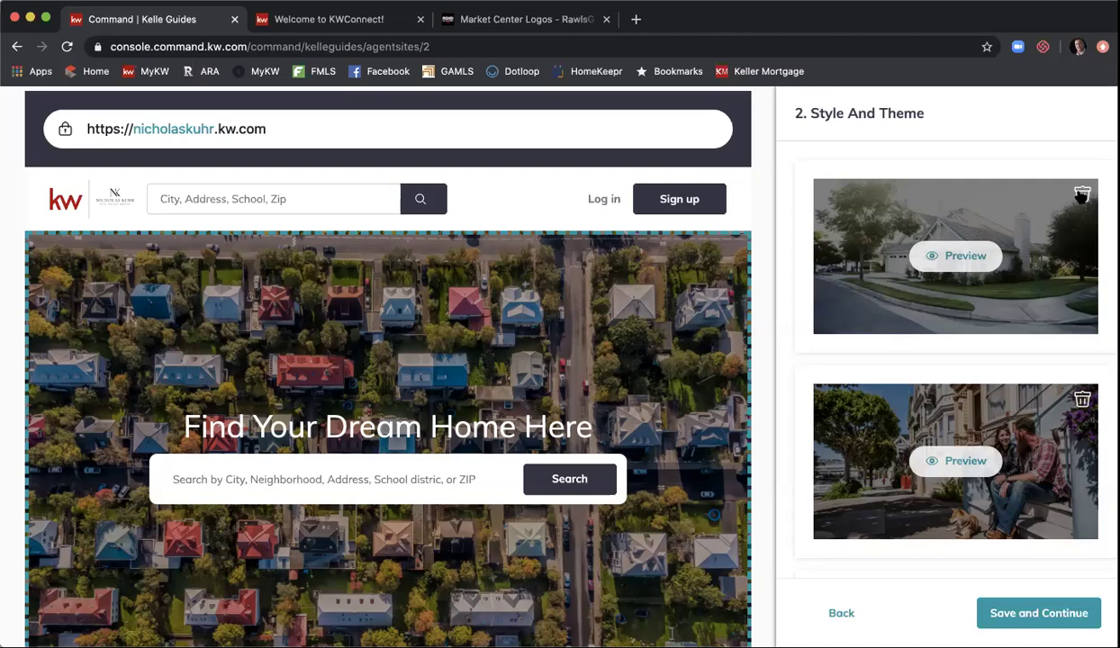
{"action": "scroll", "coordinate": [1081, 194], "scroll_direction": "down", "scroll_amount": 5}
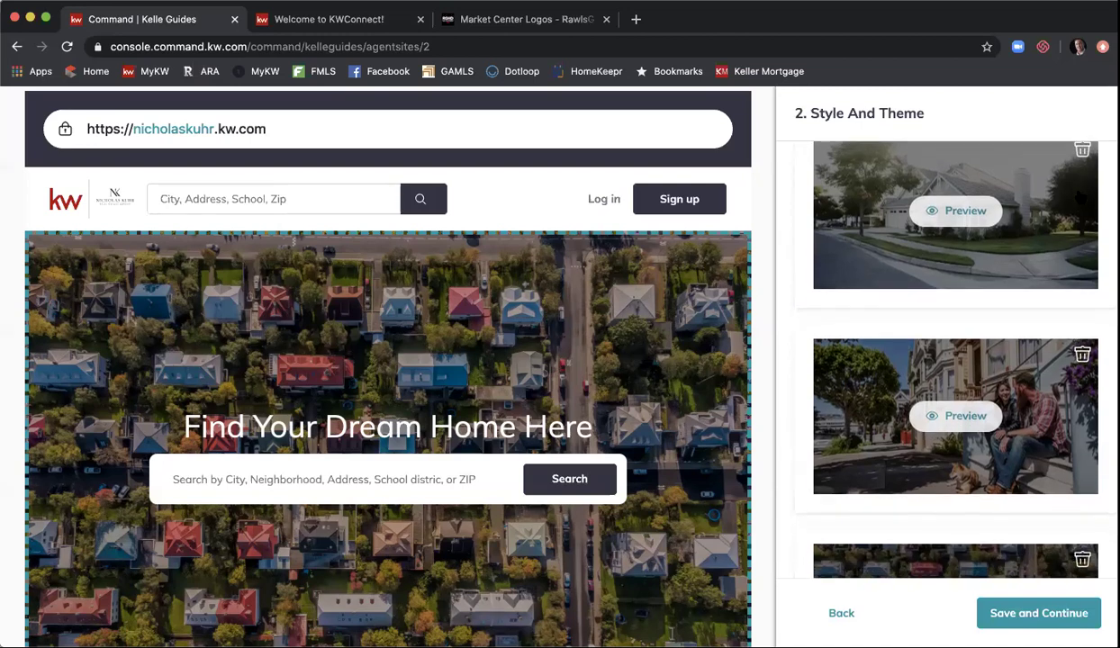
{"action": "scroll", "coordinate": [1081, 194], "scroll_direction": "down", "scroll_amount": 3}
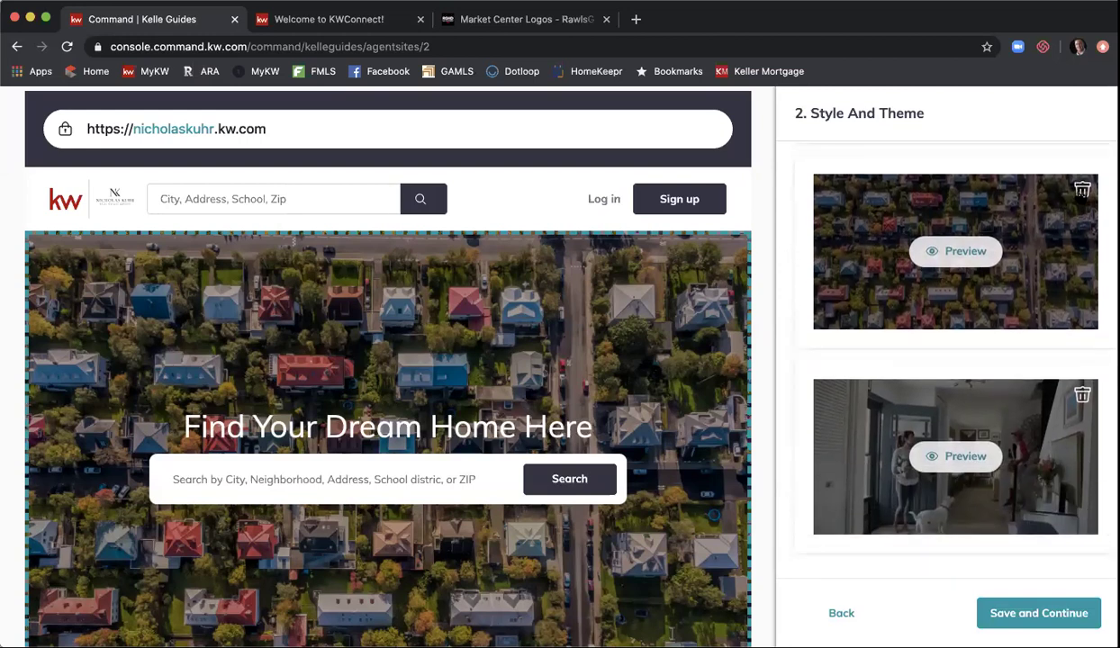
{"action": "scroll", "coordinate": [1082, 191], "scroll_direction": "up", "scroll_amount": 5}
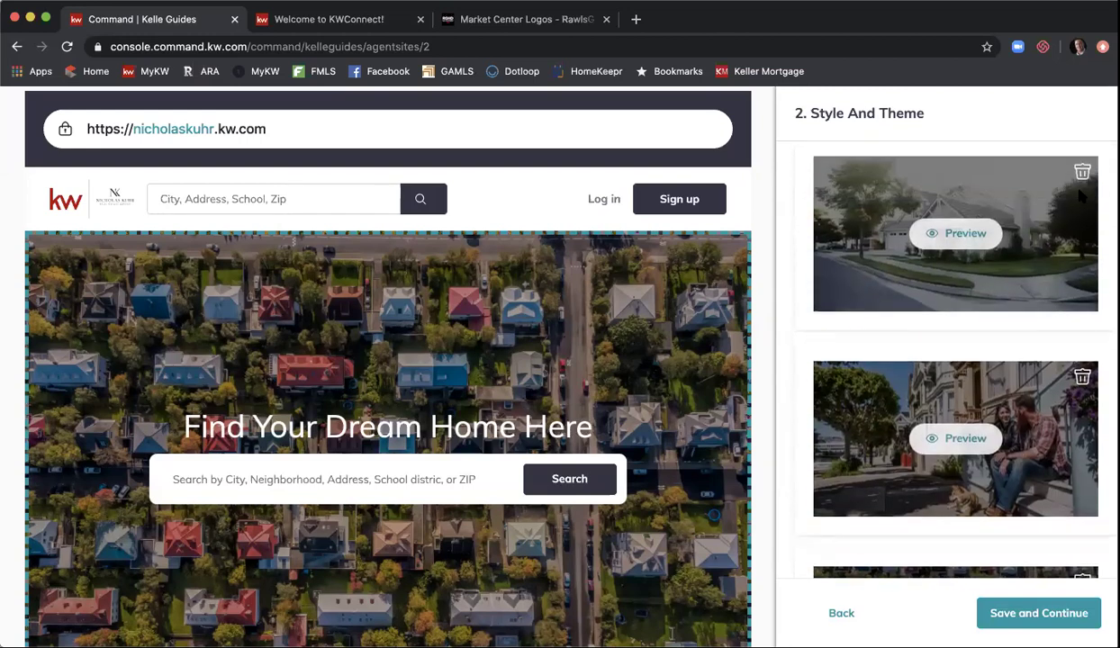
{"action": "scroll", "coordinate": [1079, 196], "scroll_direction": "up", "scroll_amount": 2}
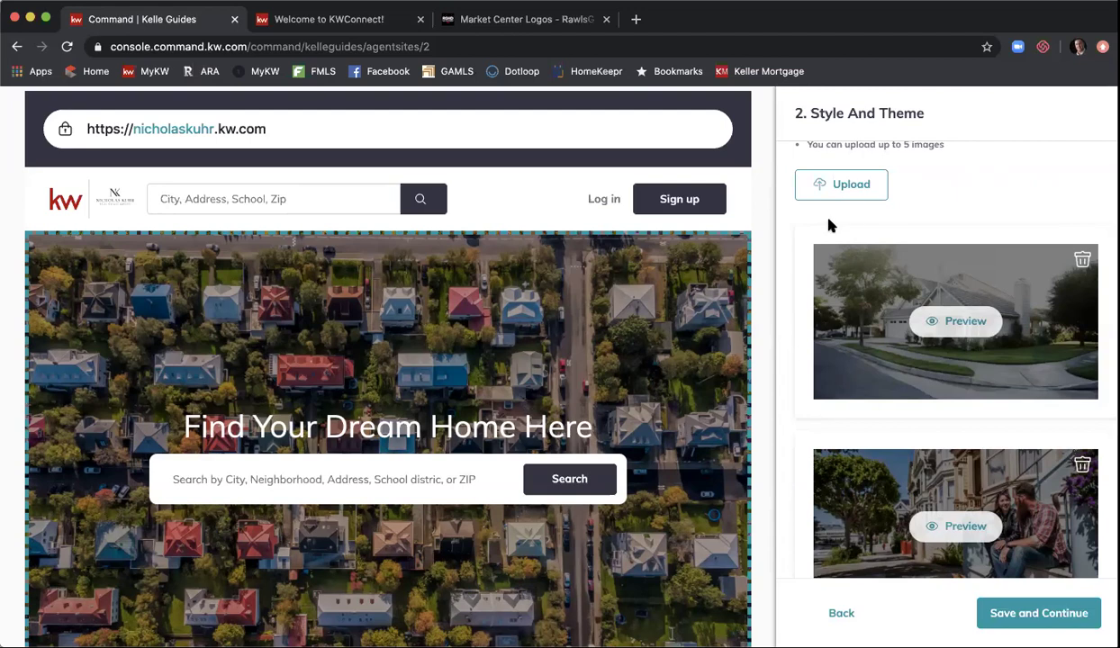
{"action": "scroll", "coordinate": [781, 219], "scroll_direction": "down", "scroll_amount": 1}
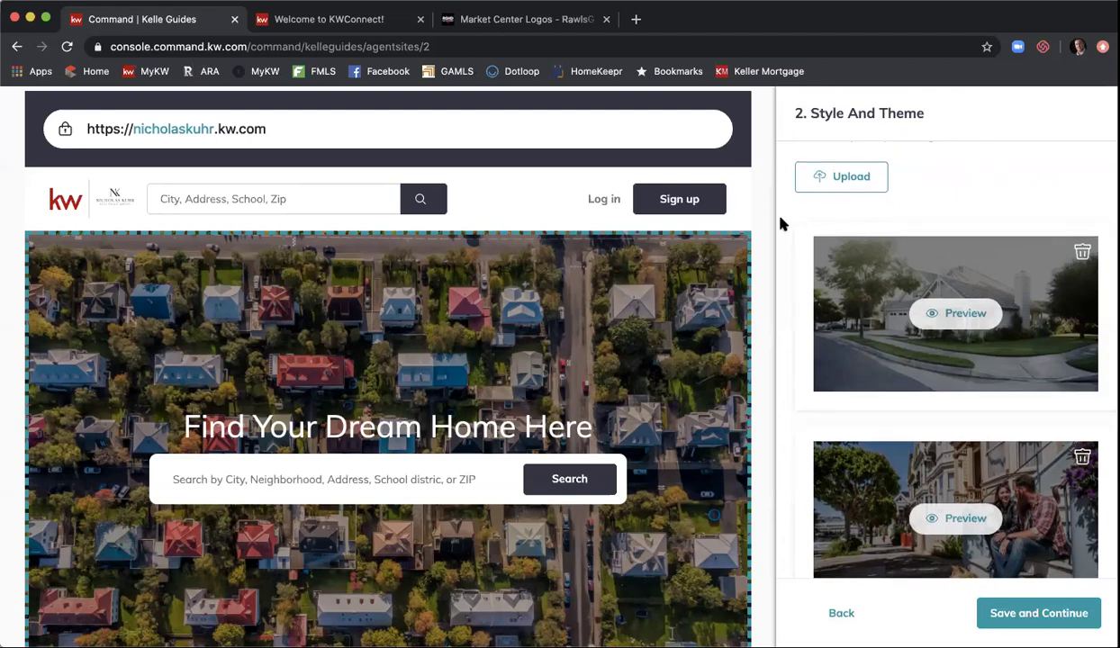
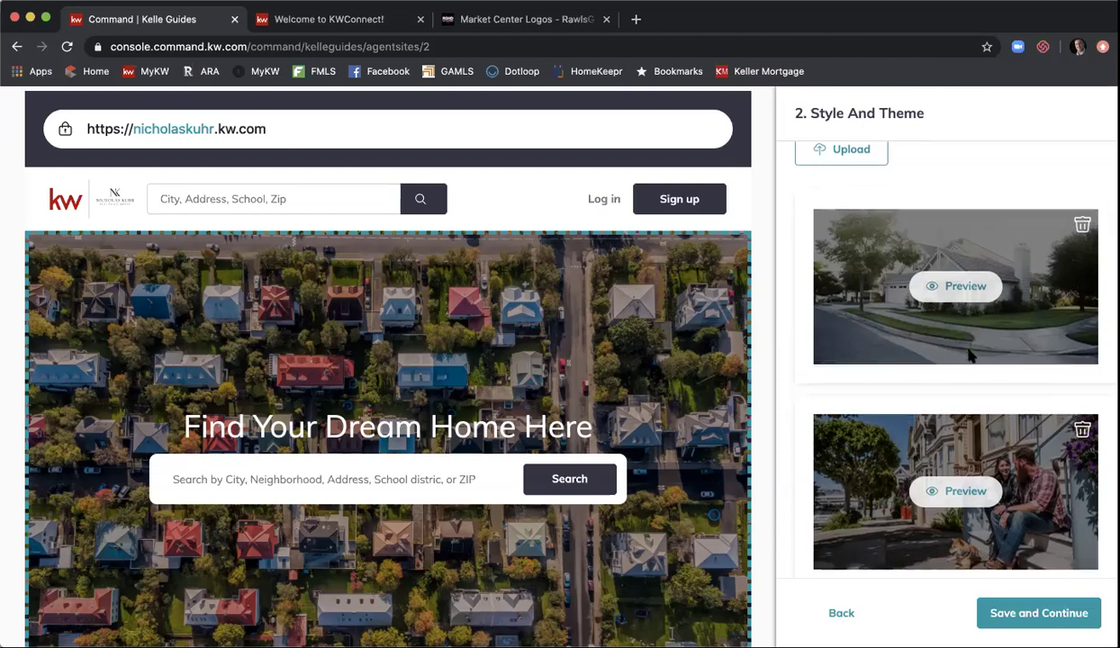
{"action": "scroll", "coordinate": [1008, 287], "scroll_direction": "down", "scroll_amount": 8}
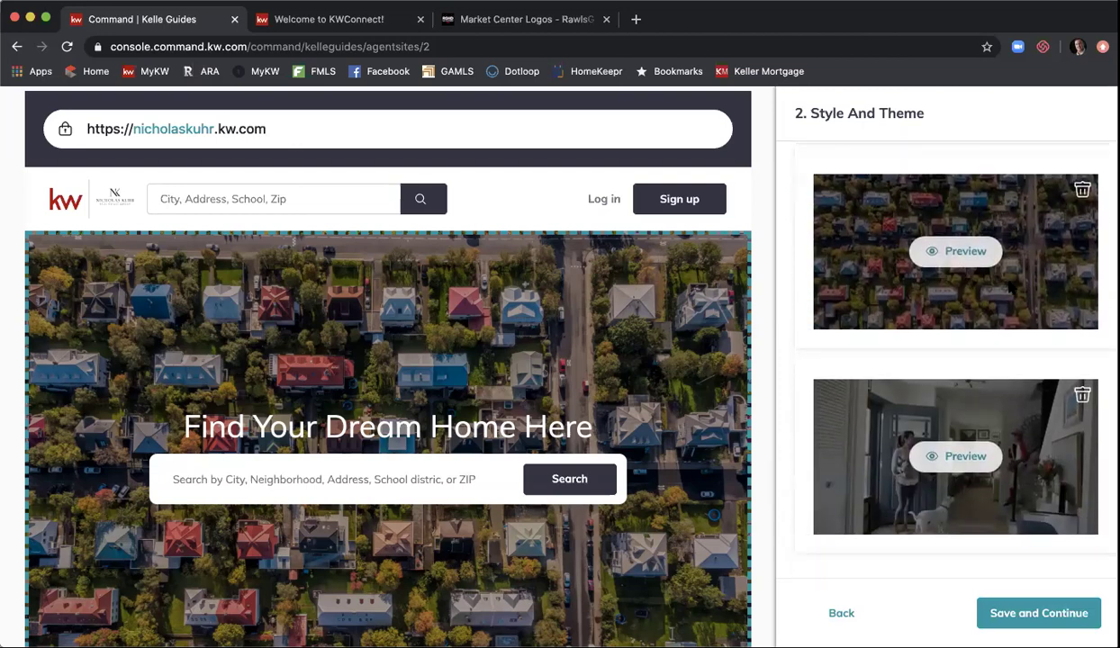
- Save the style and theme image choices and continue to step 3, Content
{"action": "left_click", "coordinate": [1008, 612]}
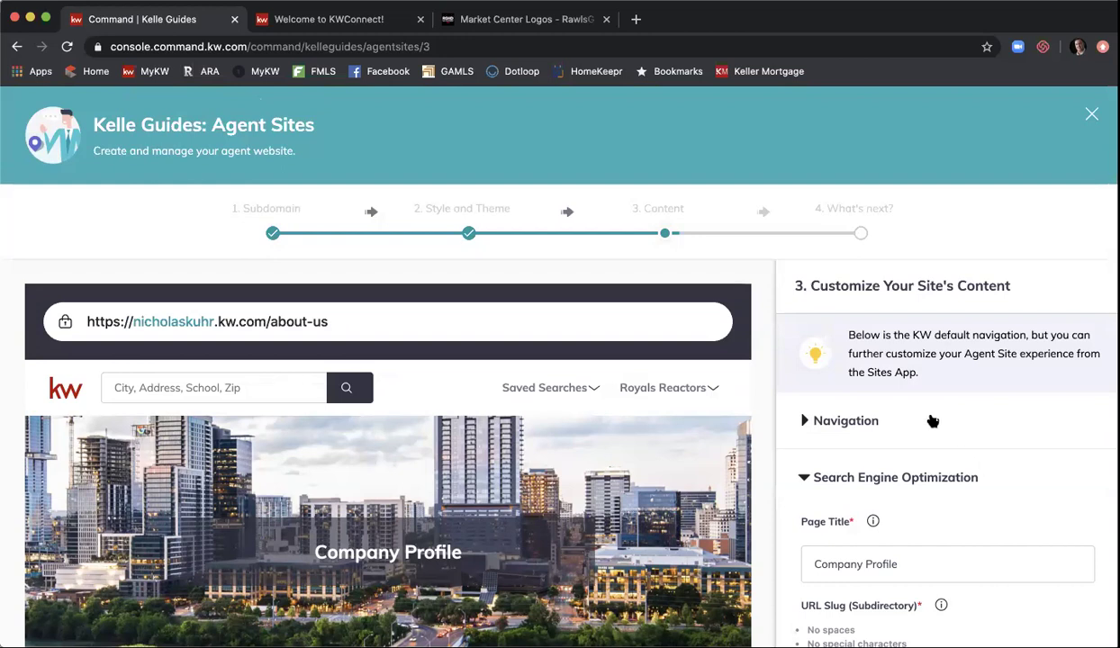
{"action": "scroll", "coordinate": [780, 251], "scroll_direction": "down", "scroll_amount": 1}
{"action": "scroll", "coordinate": [779, 251], "scroll_direction": "down", "scroll_amount": 2}
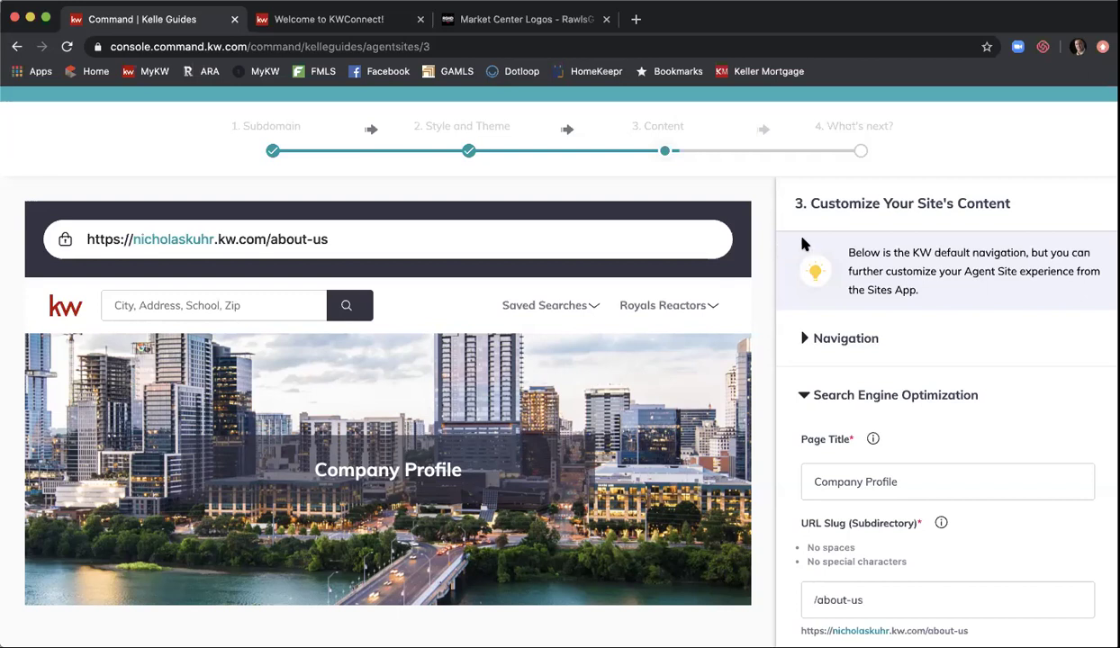
- In Navigation, drag About Me above Company Profile, then drag Contact Us to the top
{"action": "left_click", "coordinate": [805, 339]}
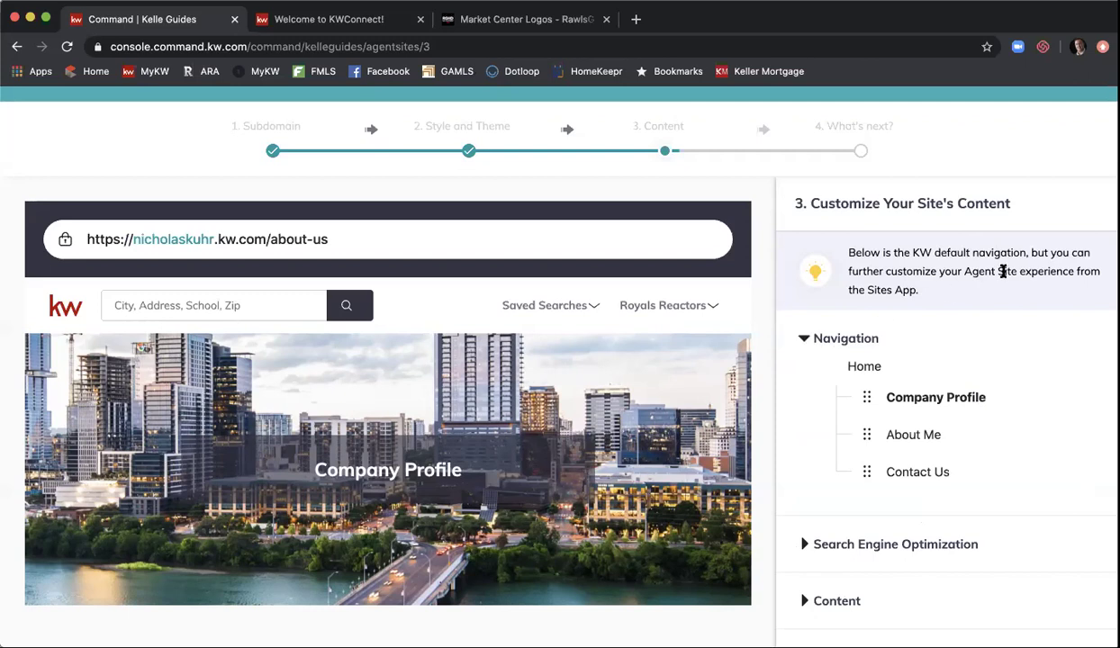
{"action": "scroll", "coordinate": [1003, 271], "scroll_direction": "down", "scroll_amount": 1}
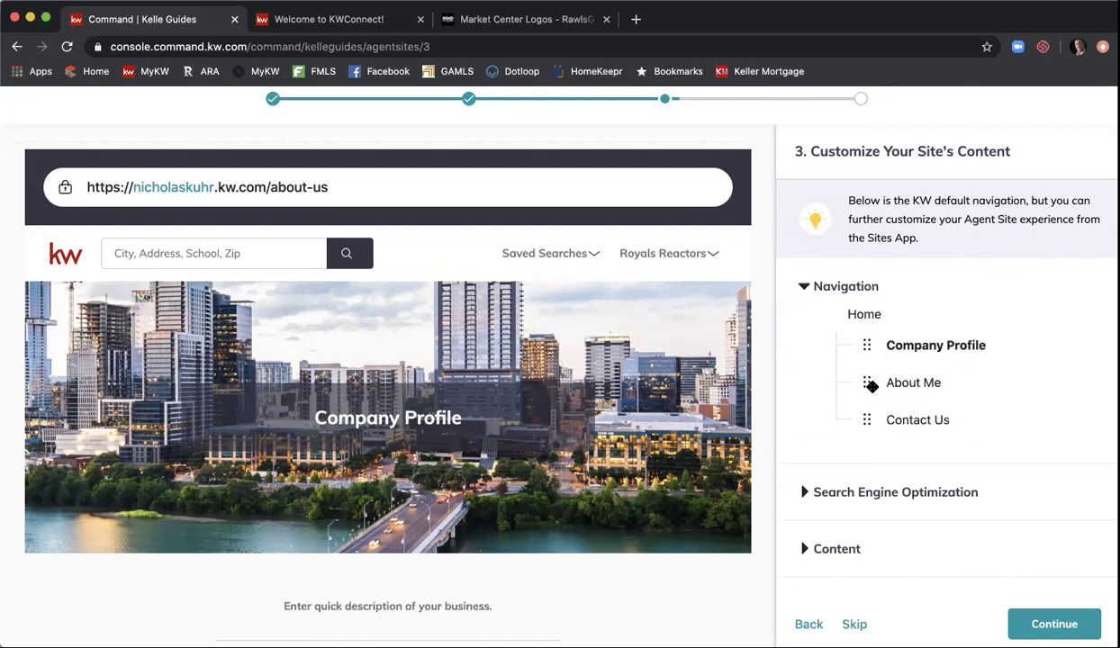
{"action": "left_click_drag", "start_coordinate": [868, 385], "coordinate": [869, 349]}
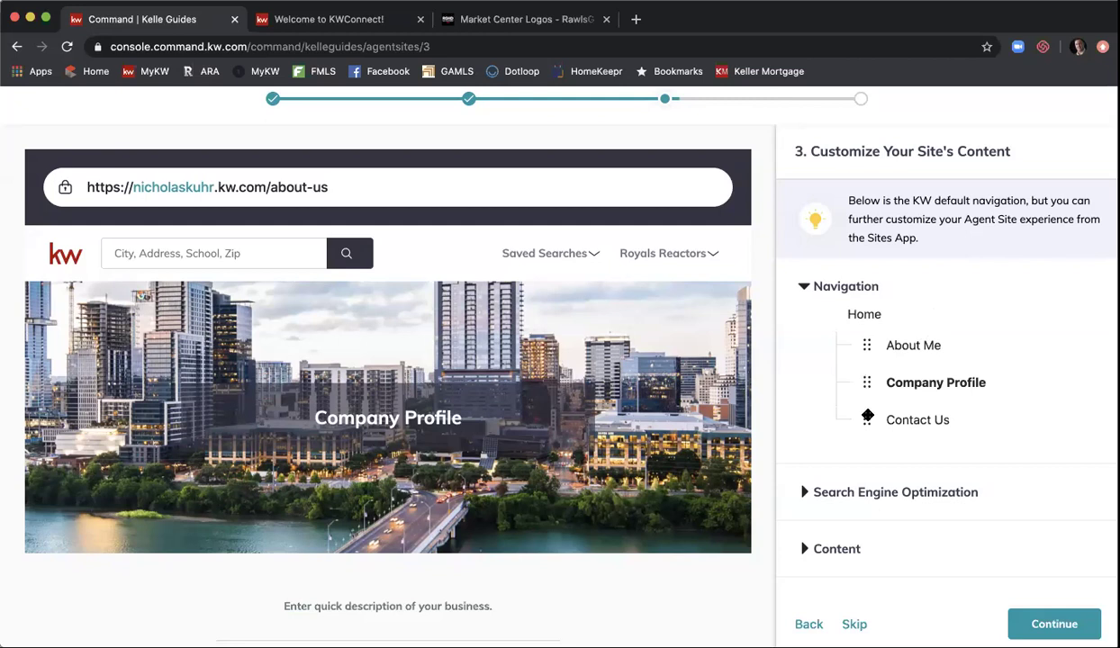
{"action": "left_click_drag", "start_coordinate": [866, 419], "coordinate": [875, 343]}
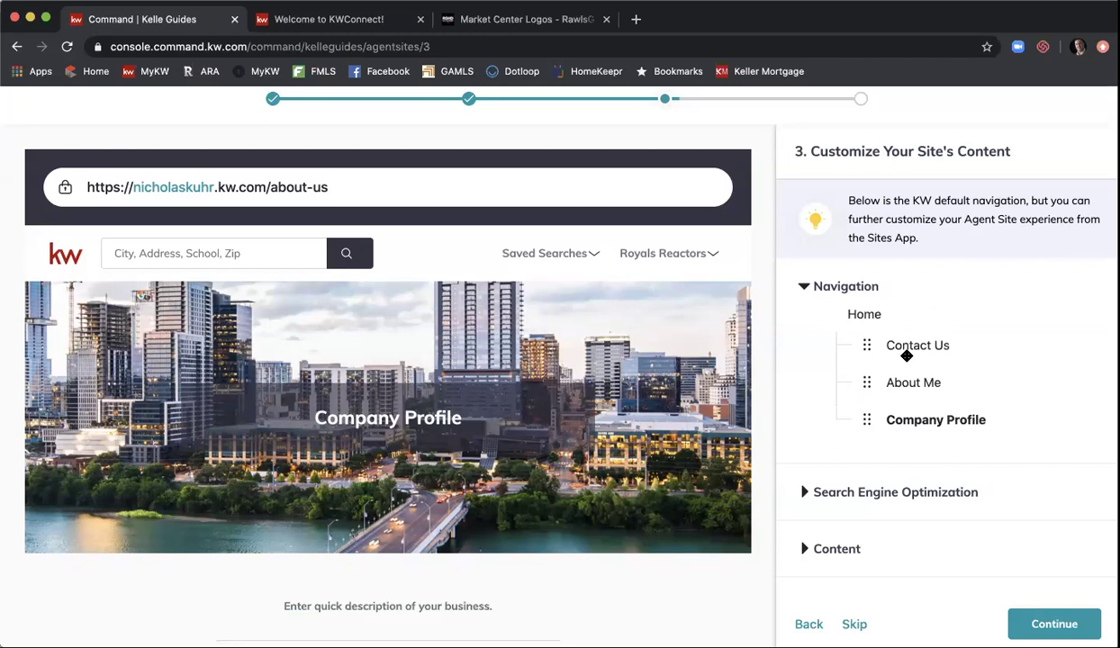
{"action": "scroll", "coordinate": [923, 332], "scroll_direction": "down", "scroll_amount": 2}
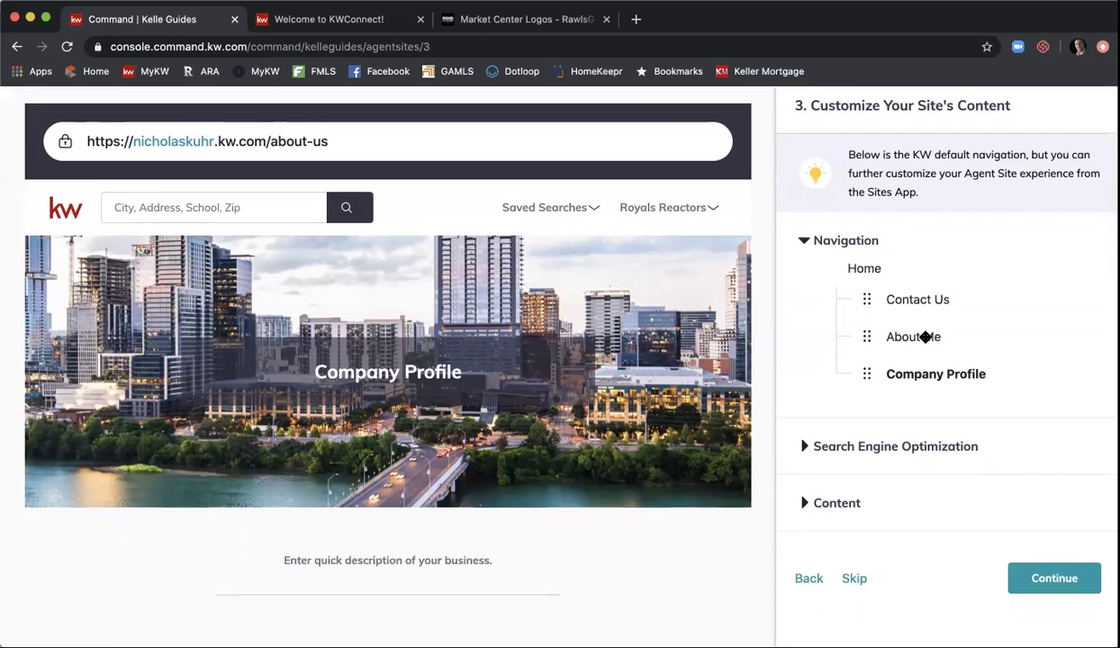
- Replace the Company Profile SEO page title with 'About' plus the agent's name and 'Real Estate Group'
{"action": "left_click", "coordinate": [810, 447]}
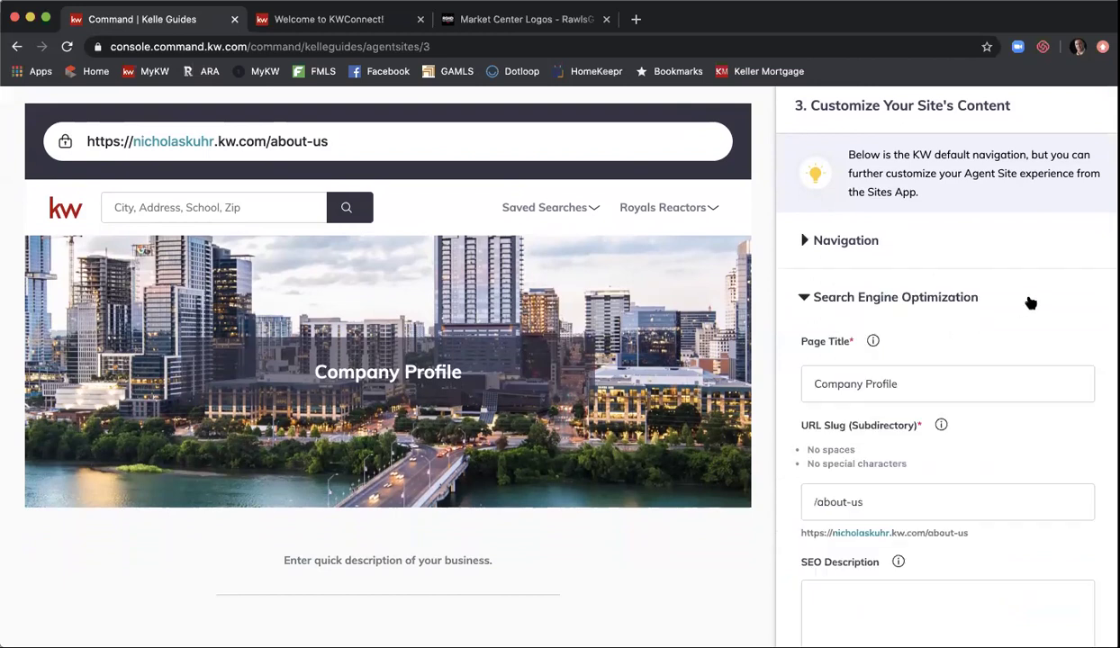
{"action": "scroll", "coordinate": [1031, 301], "scroll_direction": "down", "scroll_amount": 2}
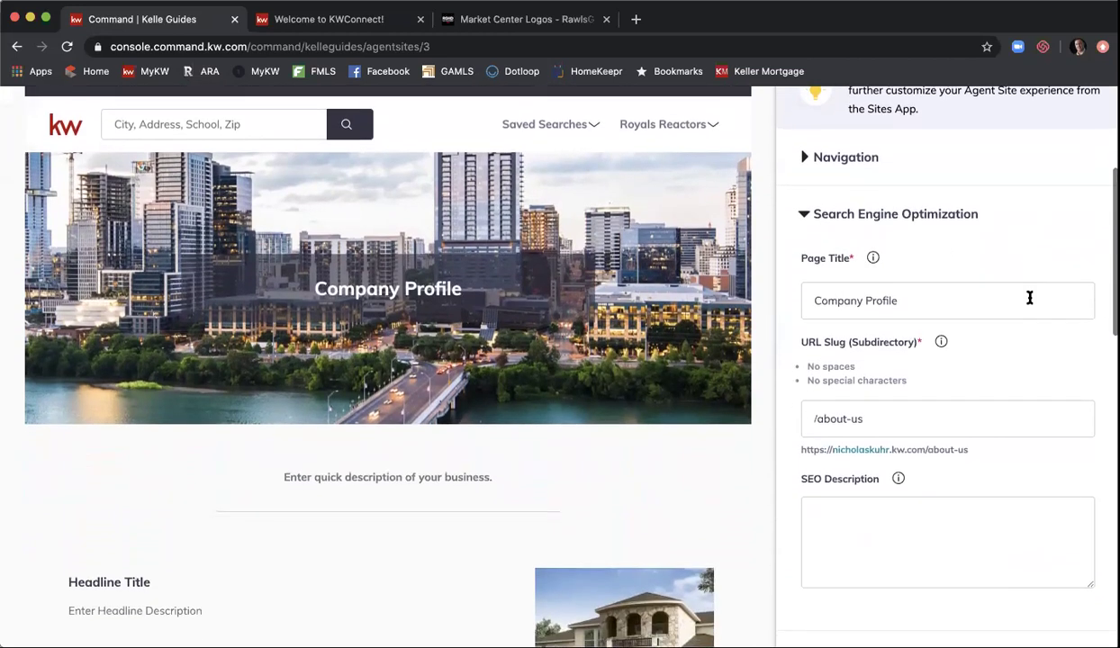
{"action": "scroll", "coordinate": [1030, 298], "scroll_direction": "up", "scroll_amount": 1}
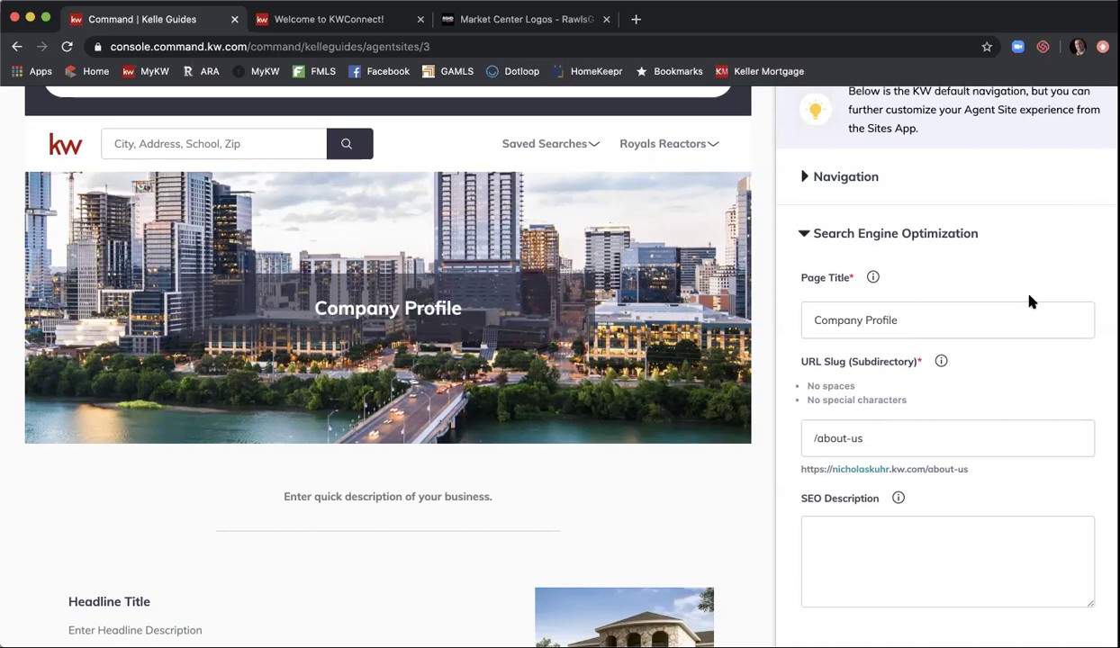
{"action": "left_click", "coordinate": [918, 317]}
{"action": "double_click", "coordinate": [918, 317]}
{"action": "key", "text": "BackSpace"}
{"action": "key", "text": "BackSpace"}
{"action": "key", "text": "BackSpace"}
{"action": "key", "text": "BackSpace"}
{"action": "key", "text": "BackSpace"}
{"action": "key", "text": "BackSpace"}
{"action": "key", "text": "BackSpace"}
{"action": "key", "text": "BackSpace"}
{"action": "key", "text": "BackSpace"}
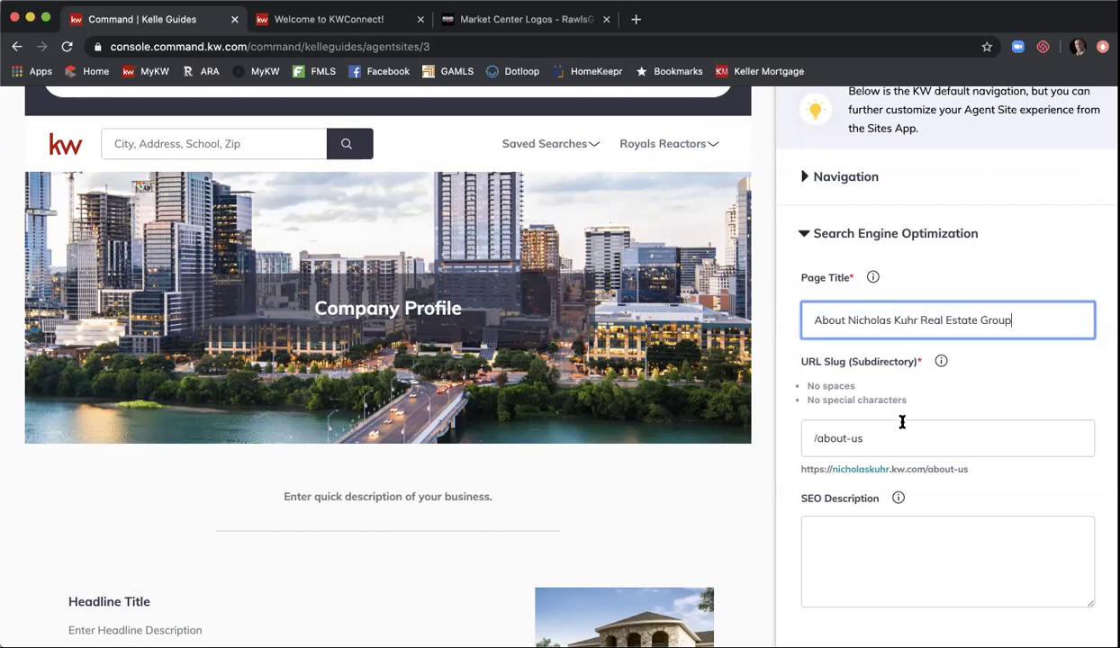
{"action": "scroll", "coordinate": [901, 421], "scroll_direction": "up", "scroll_amount": 1}
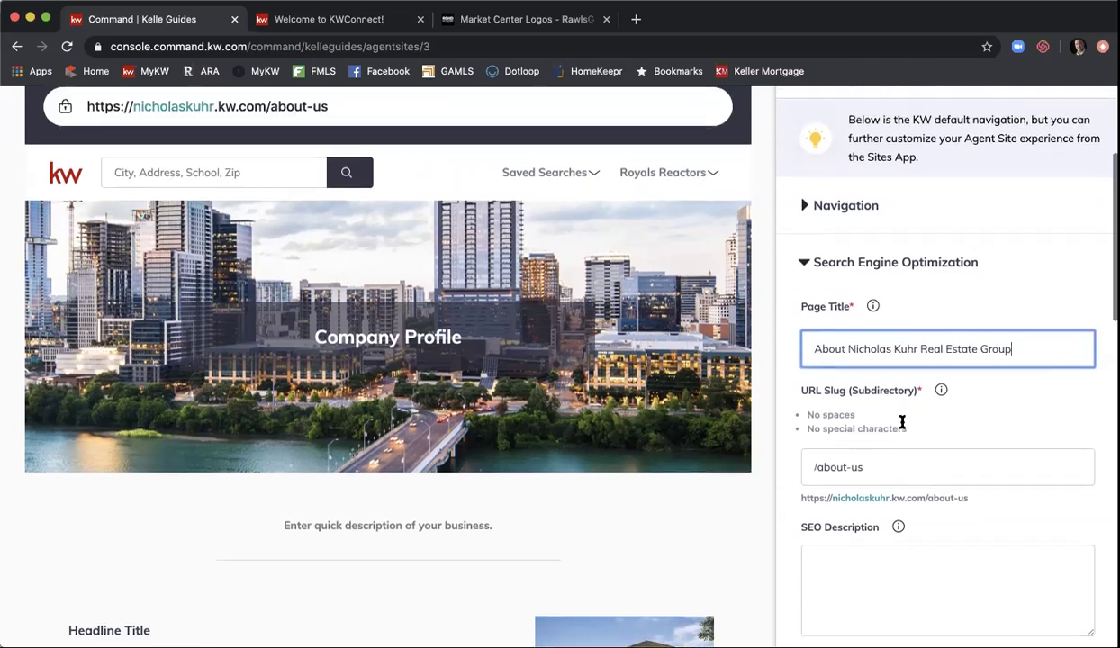
{"action": "scroll", "coordinate": [901, 421], "scroll_direction": "up", "scroll_amount": 1}
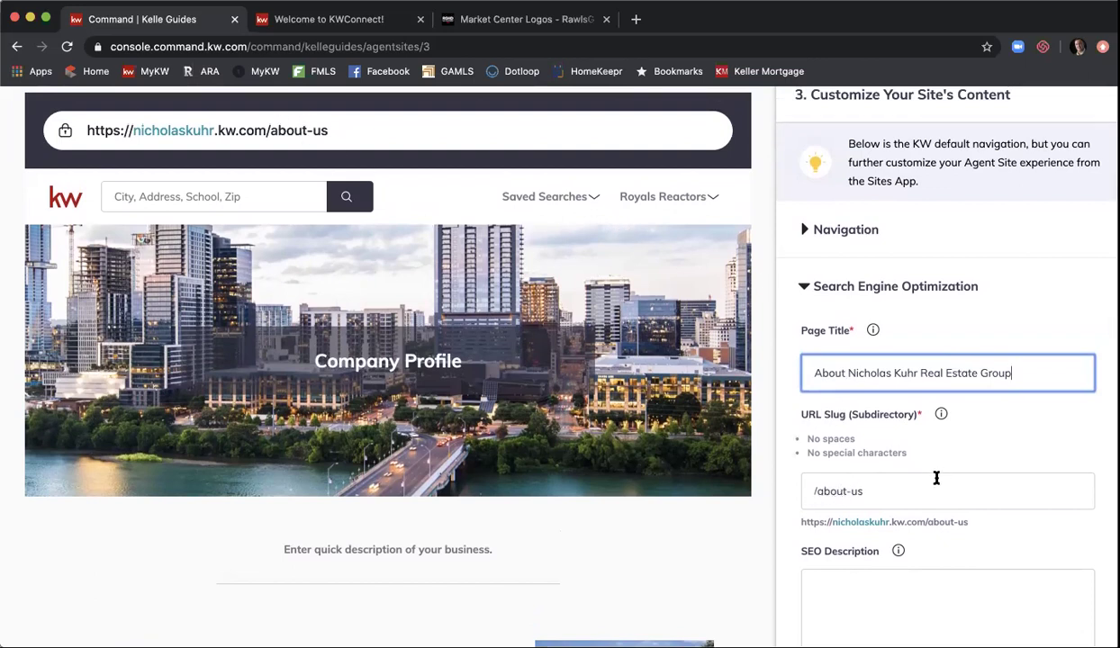
- Change the URL slug from /about-us to /about- followed by the agent's initials
{"action": "left_click", "coordinate": [892, 487]}
{"action": "key", "text": "BackSpace"}
{"action": "key", "text": "BackSpace"}
{"action": "type", "text": "nkreg"}
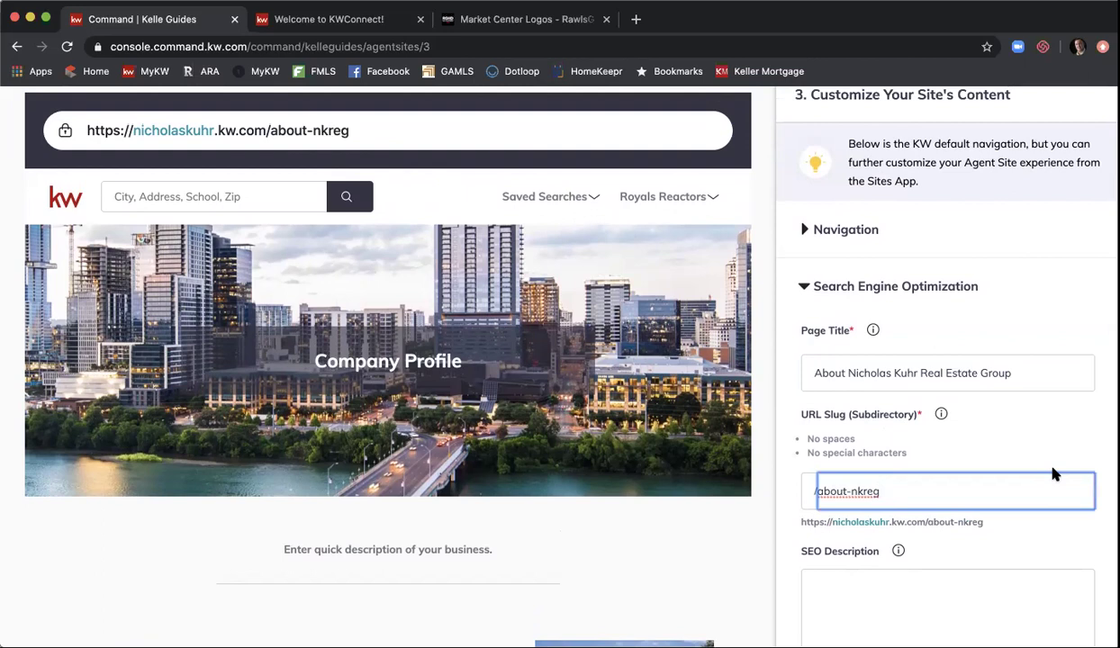
{"action": "scroll", "coordinate": [1074, 442], "scroll_direction": "down", "scroll_amount": 1}
{"action": "scroll", "coordinate": [1074, 442], "scroll_direction": "down", "scroll_amount": 2}
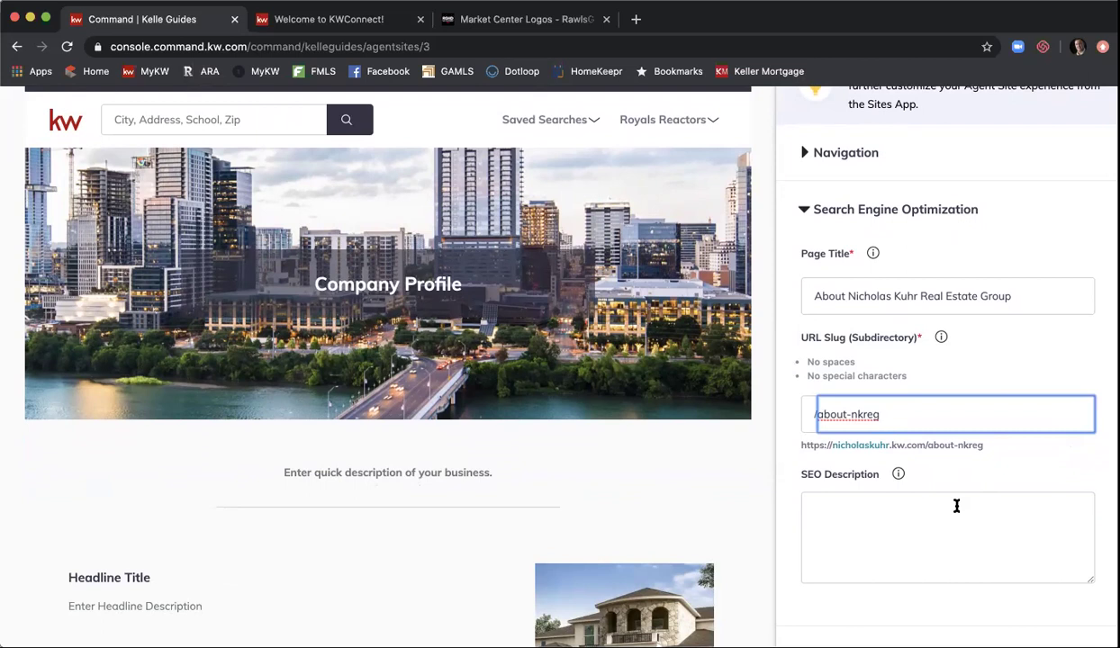
- Enter the SEO description 'About [agent's name] Real Estate Group at Keller Williams First Atlanta, Realtor'
{"action": "left_click", "coordinate": [923, 512]}
{"action": "type", "text": "state Gt"}
{"action": "key", "text": "BackSpace"}
{"action": "key", "text": "BackSpace"}
{"action": "type", "text": "Group at Keller Wil"}
{"action": "key", "text": "BackSpace"}
{"action": "key", "text": "BackSpace"}
{"action": "key", "text": "BackSpace"}
{"action": "key", "text": "BackSpace"}
{"action": "key", "text": "BackSpace"}
{"action": "key", "text": "BackSpace"}
{"action": "type", "text": "er Williams First At"}
{"action": "key", "text": "BackSpace"}
{"action": "key", "text": "BackSpace"}
{"action": "type", "text": "Atlanta"}
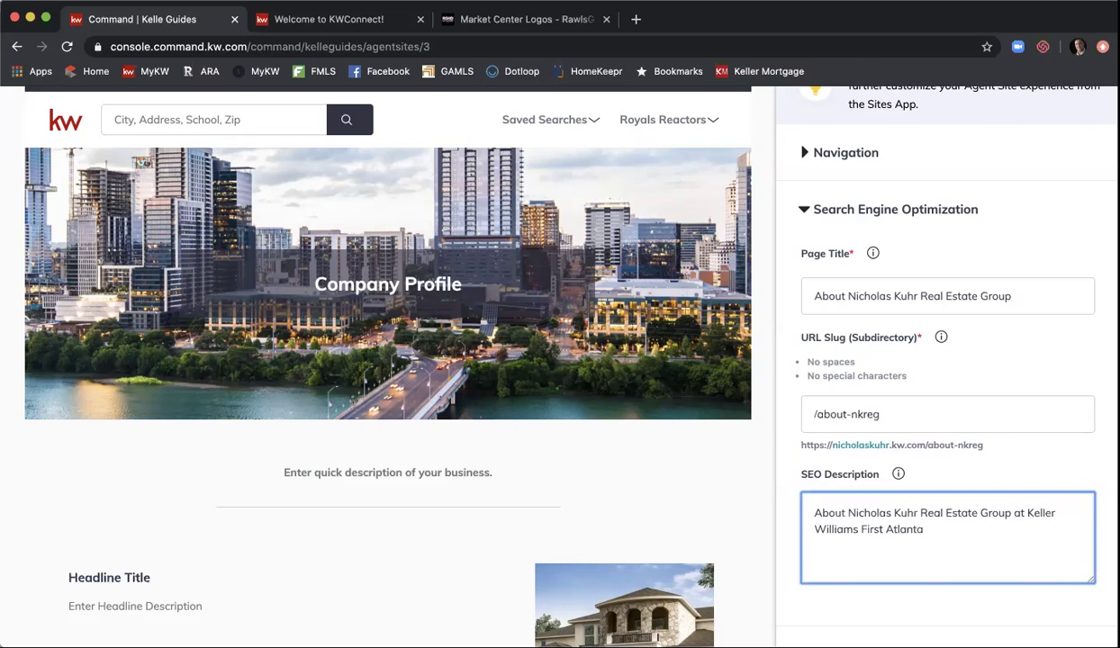
{"action": "type", "text": ", Realtor"}
{"action": "scroll", "coordinate": [792, 360], "scroll_direction": "down", "scroll_amount": 1}
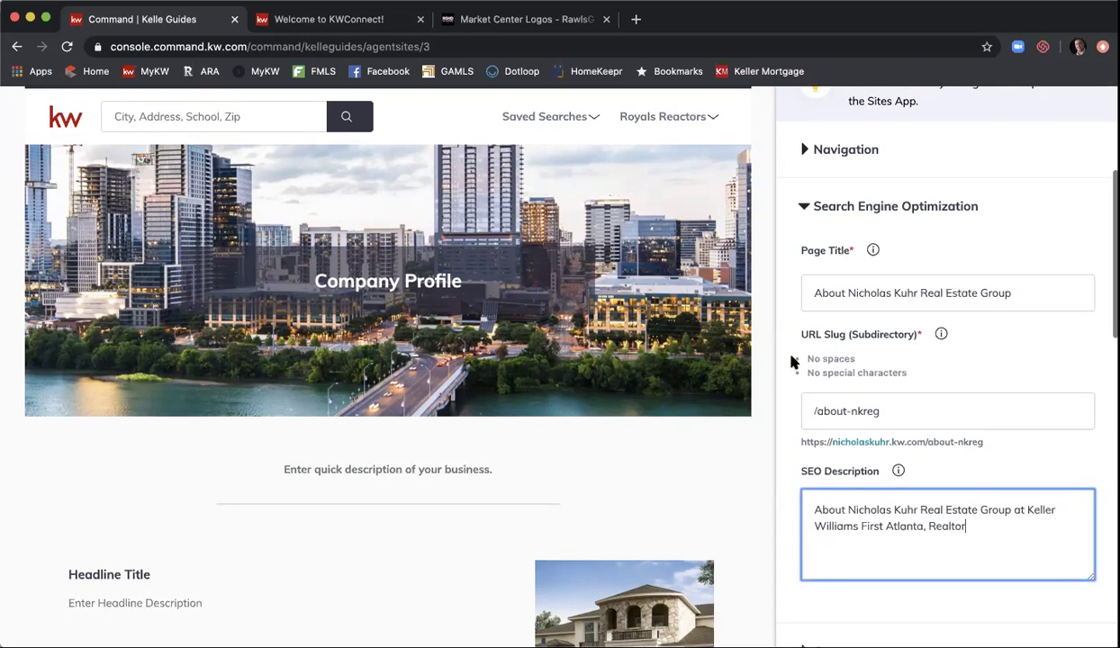
{"action": "scroll", "coordinate": [792, 360], "scroll_direction": "down", "scroll_amount": 3}
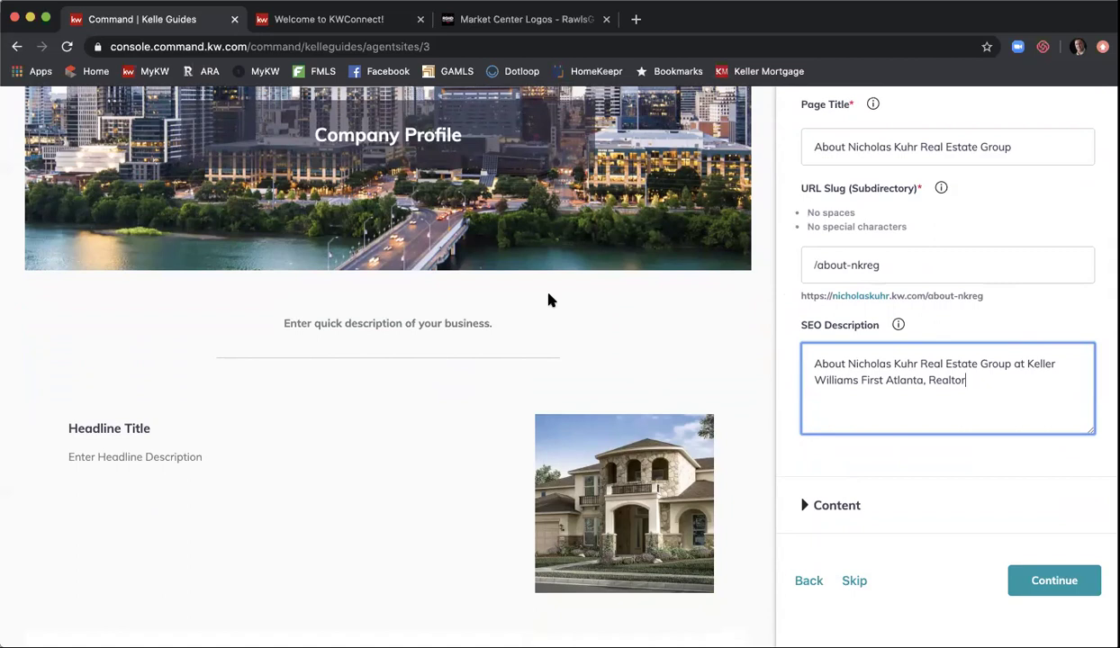
{"action": "scroll", "coordinate": [551, 300], "scroll_direction": "down", "scroll_amount": 2}
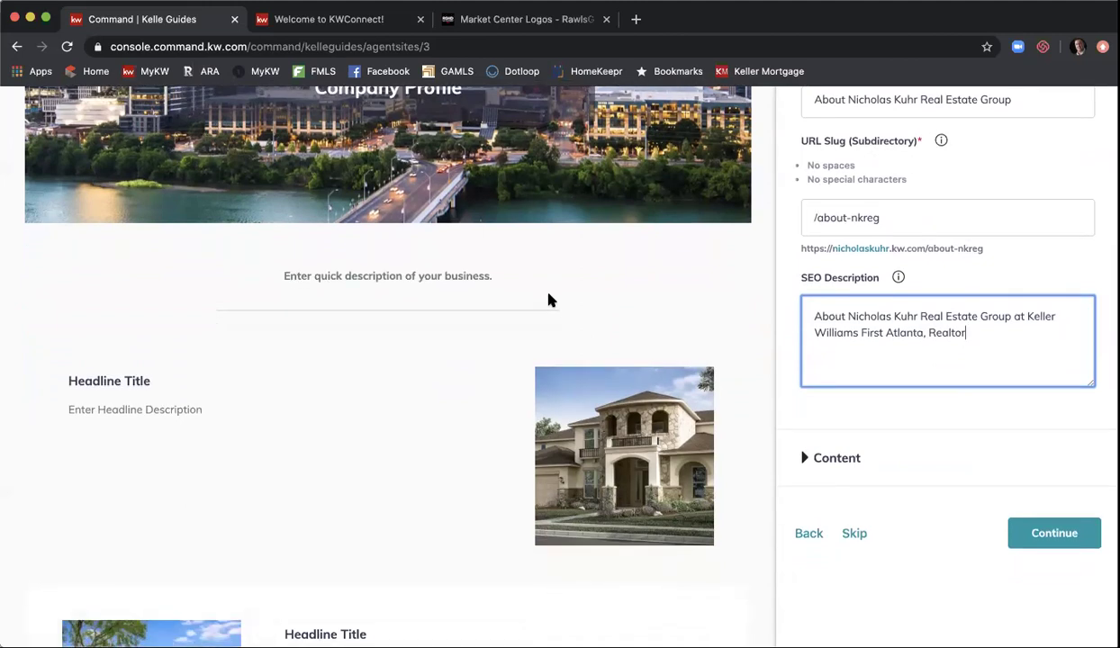
{"action": "scroll", "coordinate": [551, 299], "scroll_direction": "down", "scroll_amount": 2}
{"action": "scroll", "coordinate": [551, 300], "scroll_direction": "down", "scroll_amount": 5}
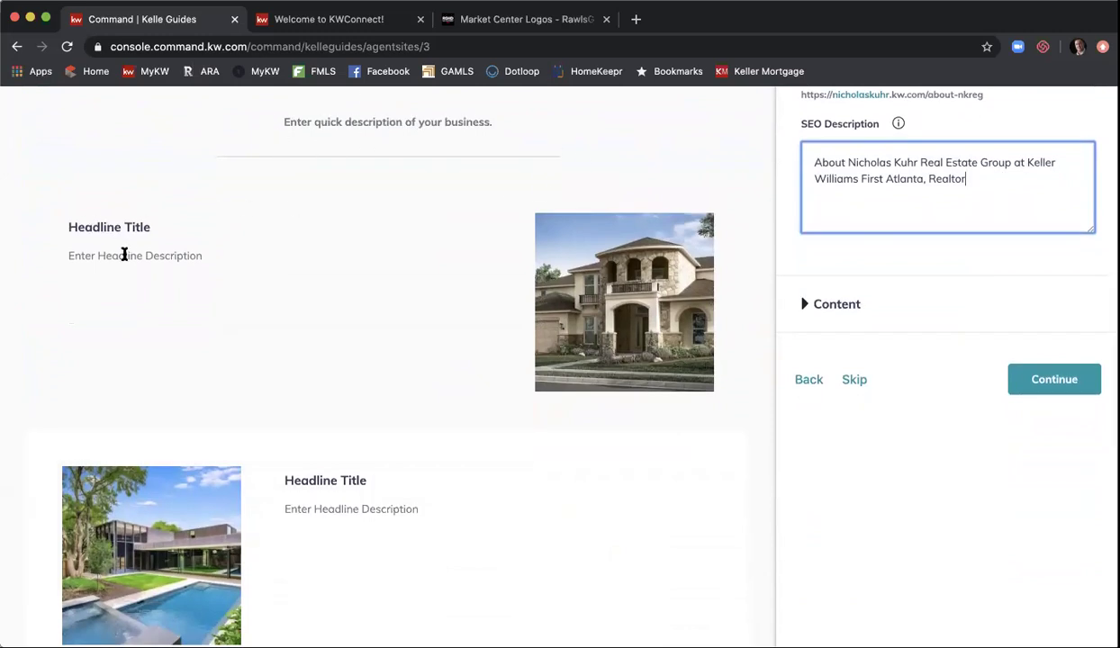
{"action": "scroll", "coordinate": [490, 320], "scroll_direction": "down", "scroll_amount": 3}
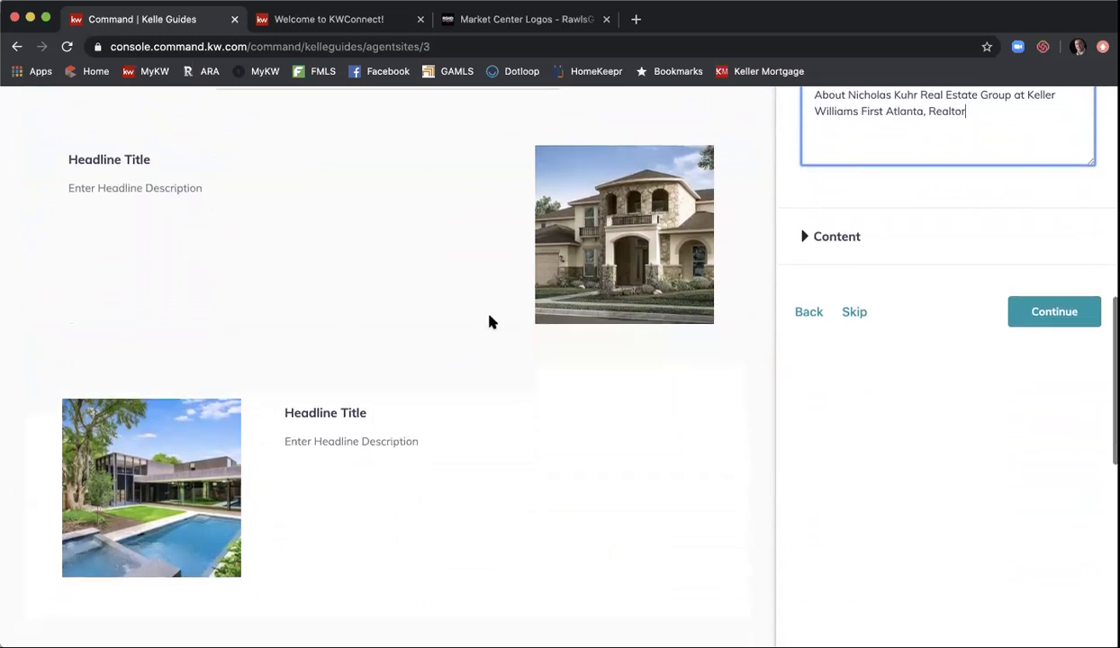
{"action": "scroll", "coordinate": [770, 408], "scroll_direction": "up", "scroll_amount": 3}
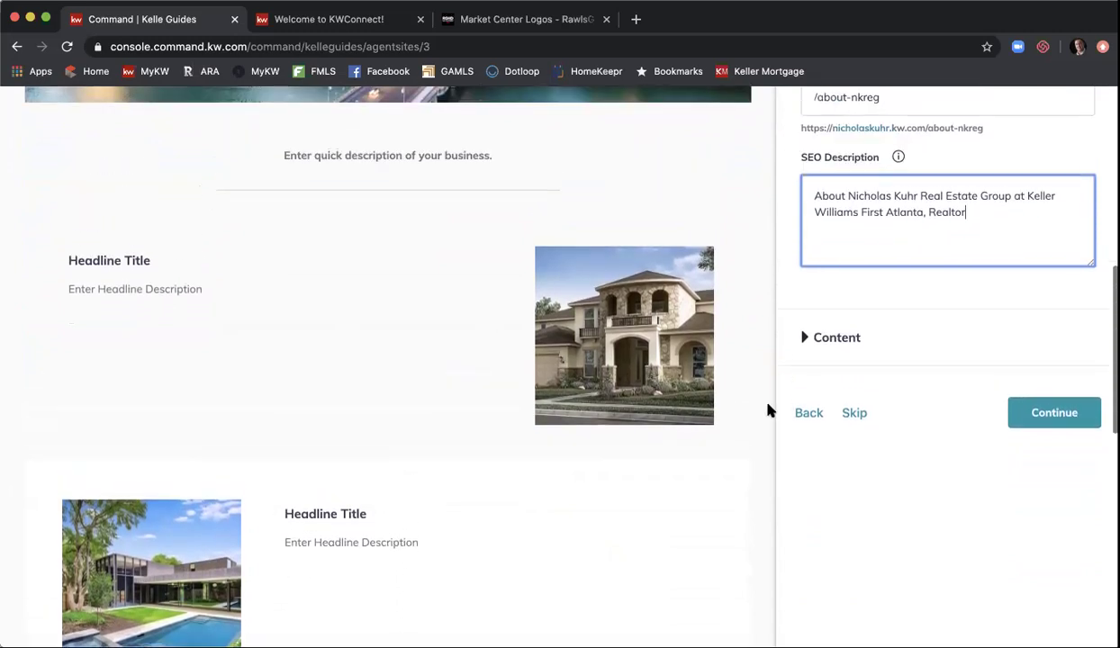
- Expand the Content section to reveal the Intro Paragraph and Section 1 fields
{"action": "left_click", "coordinate": [837, 339]}
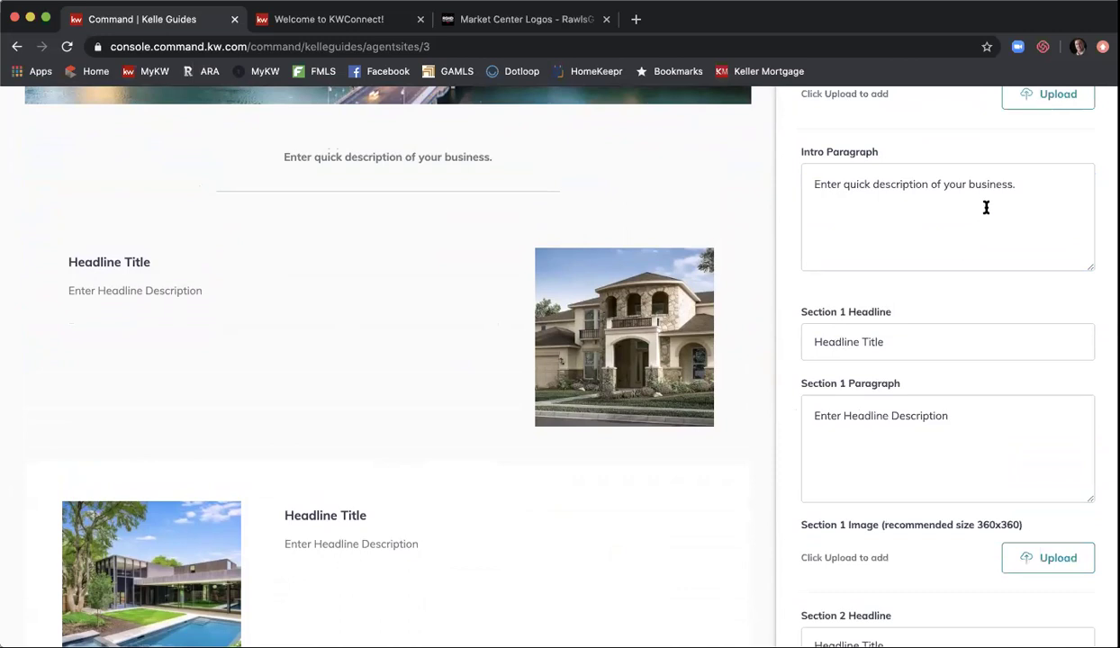
{"action": "scroll", "coordinate": [928, 193], "scroll_direction": "up", "scroll_amount": 1}
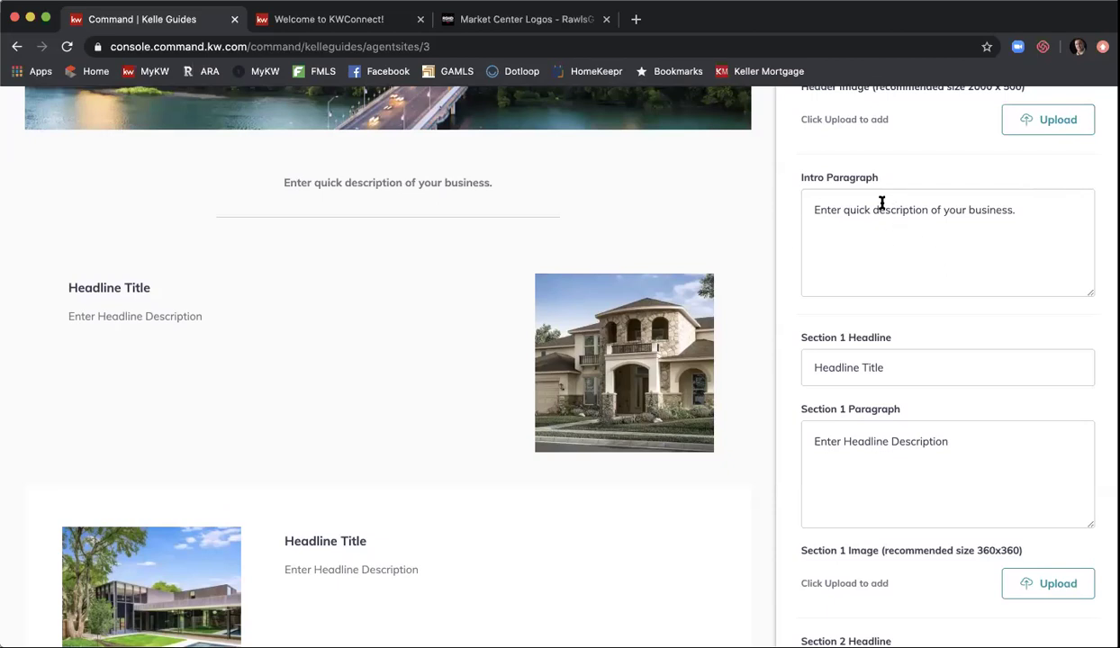
{"action": "scroll", "coordinate": [869, 200], "scroll_direction": "down", "scroll_amount": 2}
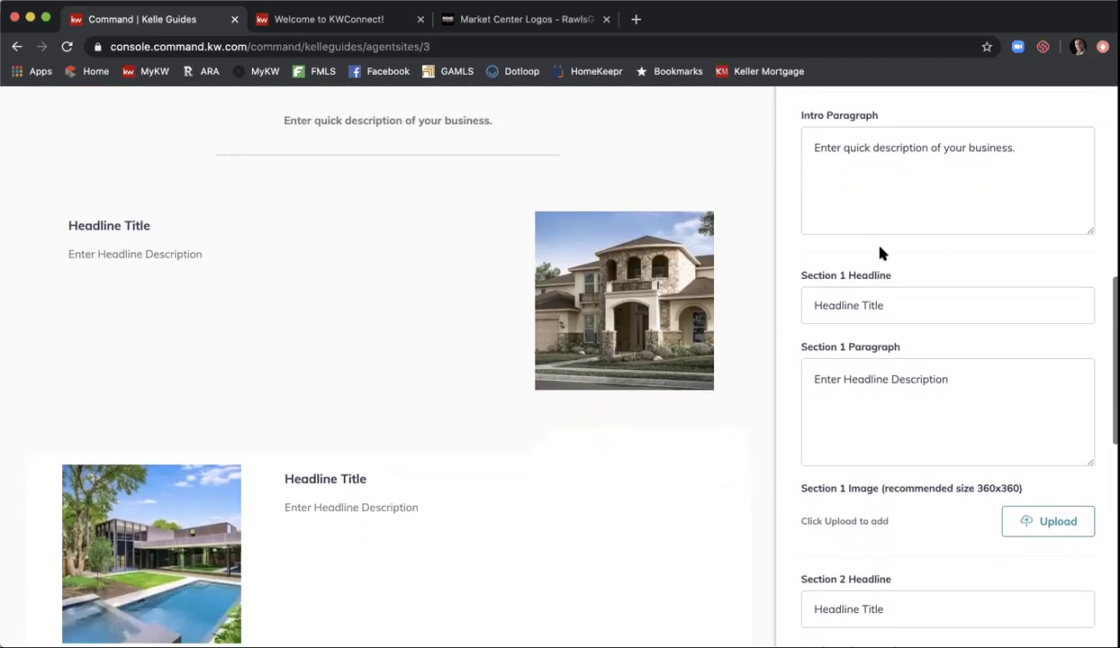
- Set the Section 1 headline to 'Working with Sellers' and its paragraph to 'Info about selling homes'
{"action": "double_click", "coordinate": [889, 304]}
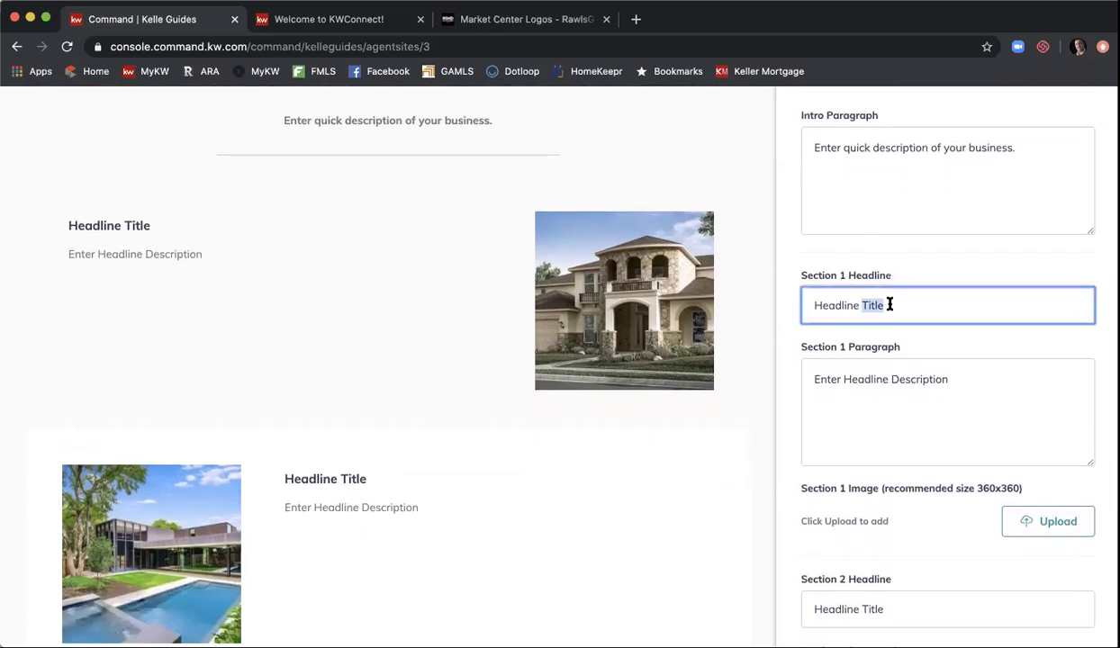
{"action": "triple_click", "coordinate": [890, 304]}
{"action": "type", "text": "Wo"}
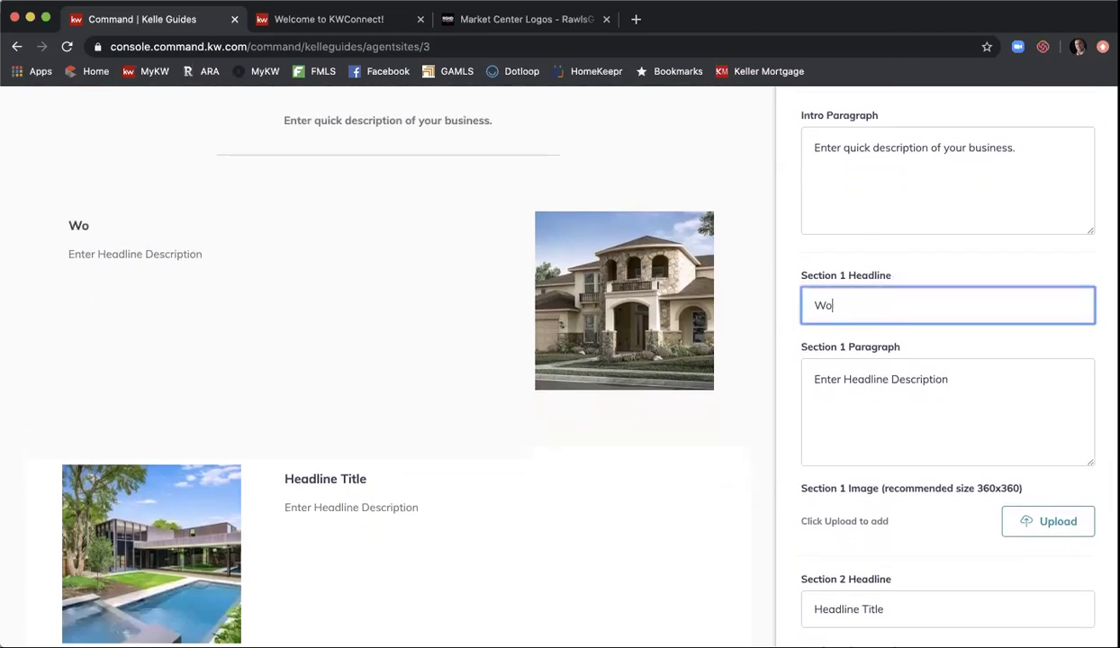
{"action": "type", "text": "rking with Sellers"}
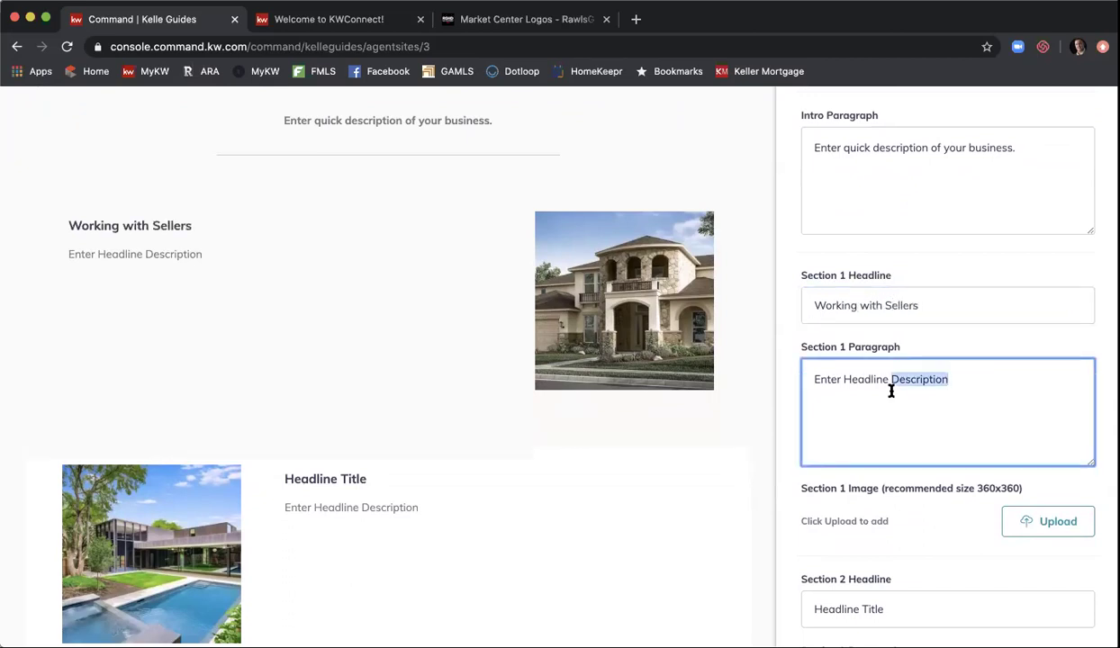
{"action": "triple_click", "coordinate": [889, 387]}
{"action": "type", "text": "Info about "}
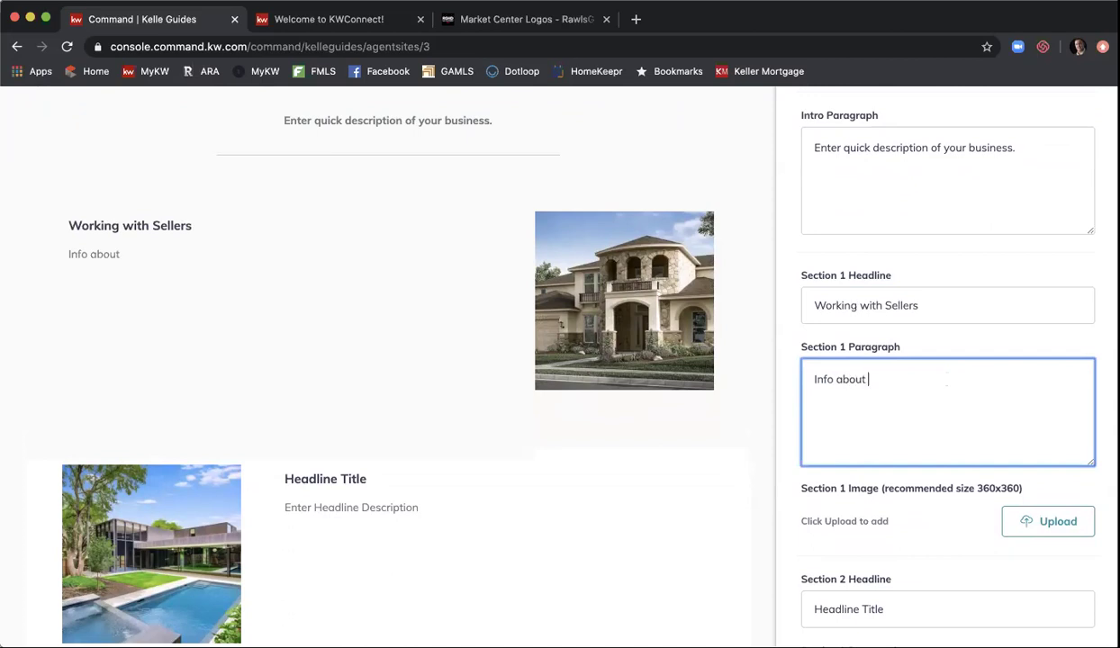
{"action": "type", "text": "selling homes"}
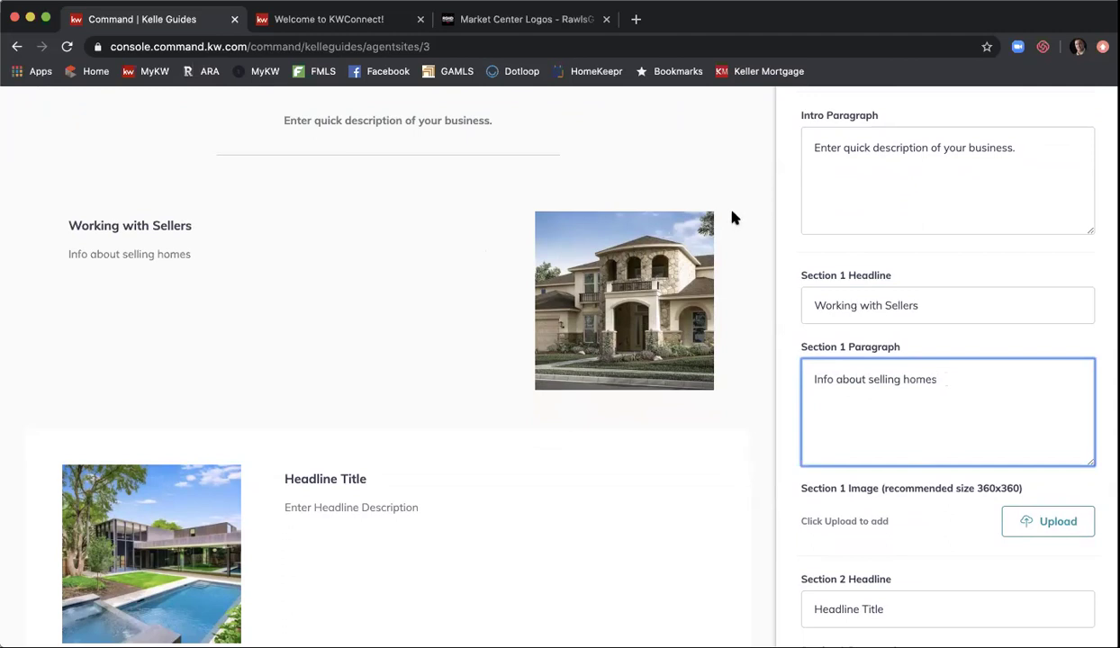
- Set Section 2 to 'Working with Buyers' with paragraph 'What it's like to work with you from a buyer's perspective'
{"action": "scroll", "coordinate": [782, 233], "scroll_direction": "down", "scroll_amount": 4}
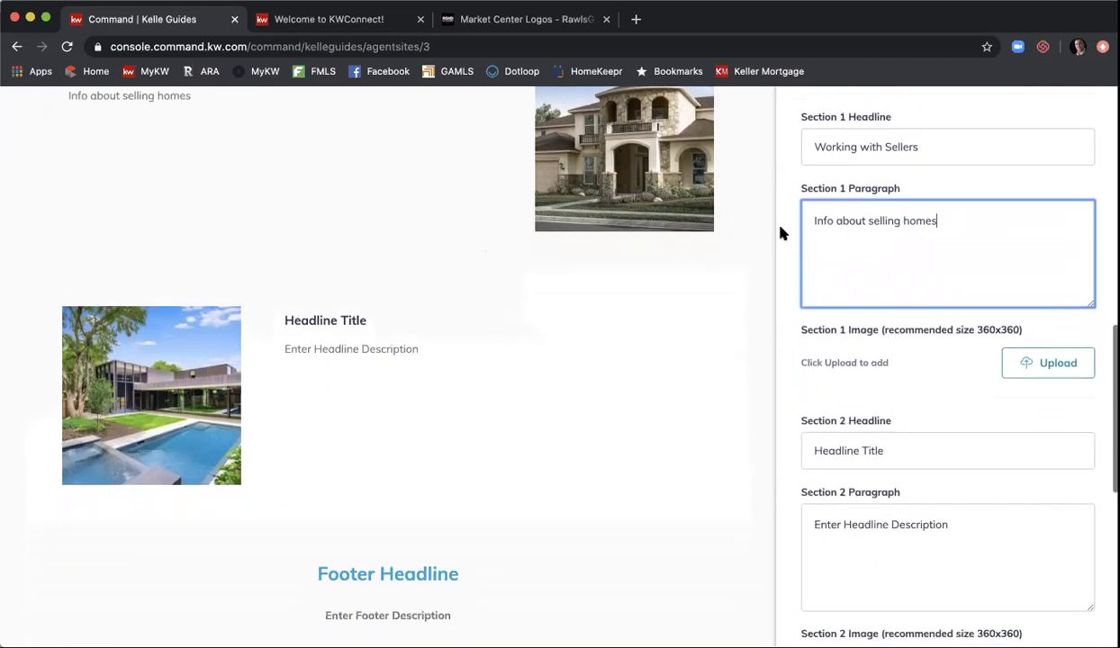
{"action": "triple_click", "coordinate": [890, 422]}
{"action": "type", "text": "W"}
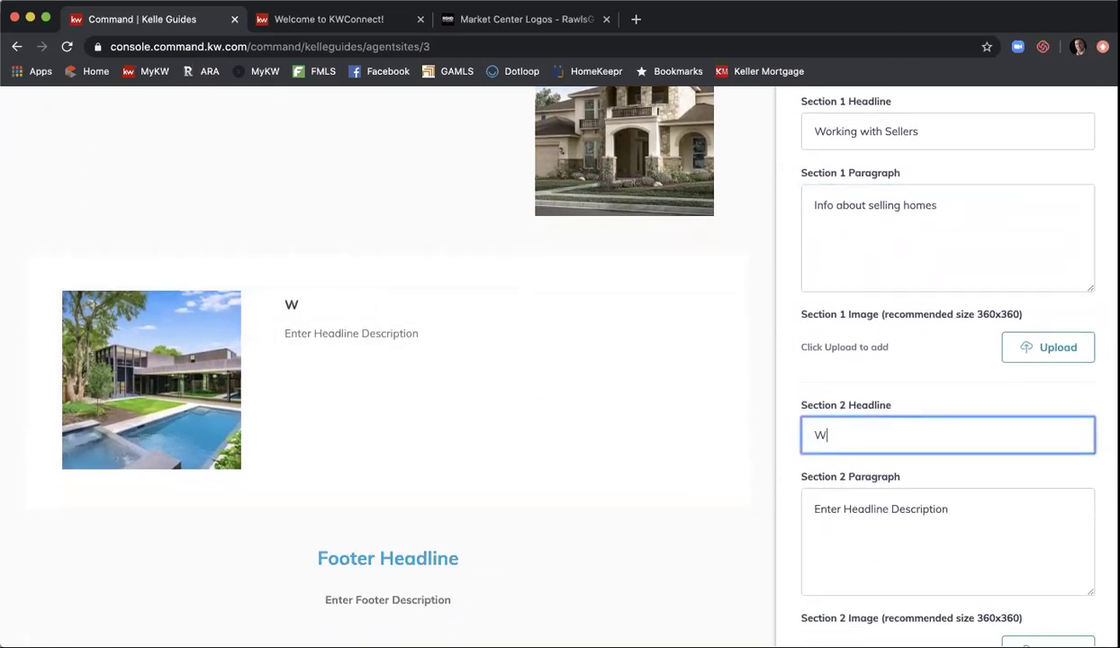
{"action": "type", "text": "orking Wi"}
{"action": "key", "text": "BackSpace"}
{"action": "key", "text": "BackSpace"}
{"action": "type", "text": "with "}
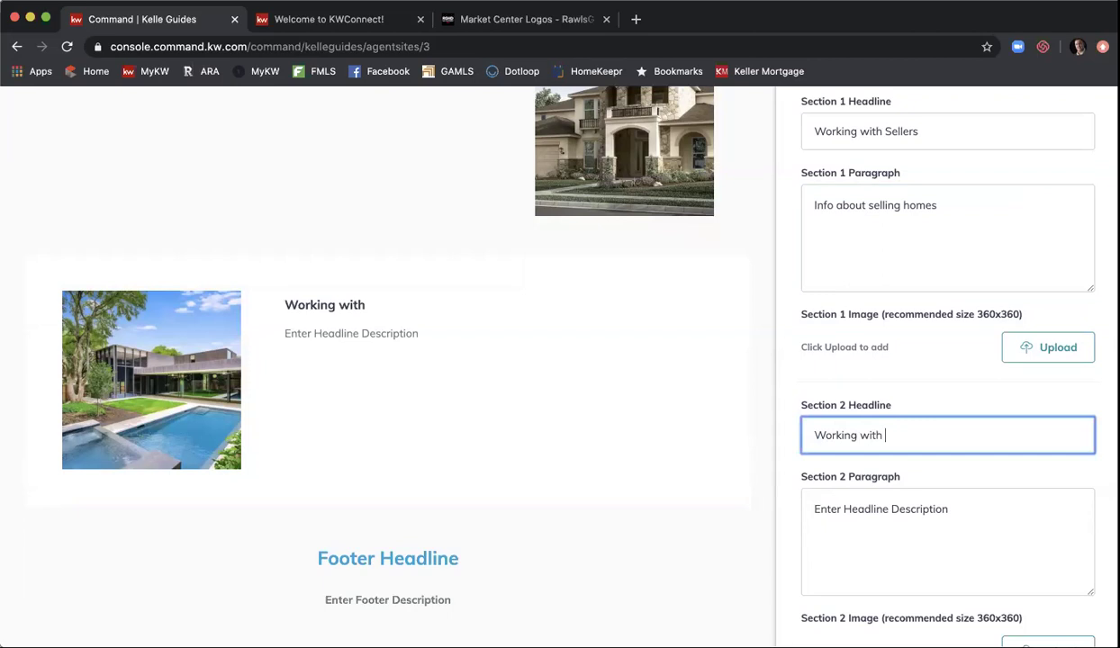
{"action": "type", "text": "buyers"}
{"action": "key", "text": "BackSpace"}
{"action": "key", "text": "BackSpace"}
{"action": "key", "text": "BackSpace"}
{"action": "key", "text": "BackSpace"}
{"action": "key", "text": "BackSpace"}
{"action": "key", "text": "BackSpace"}
{"action": "type", "text": "Vuy"}
{"action": "key", "text": "BackSpace"}
{"action": "key", "text": "BackSpace"}
{"action": "key", "text": "BackSpace"}
{"action": "type", "text": "Buyers"}
{"action": "triple_click", "coordinate": [931, 513]}
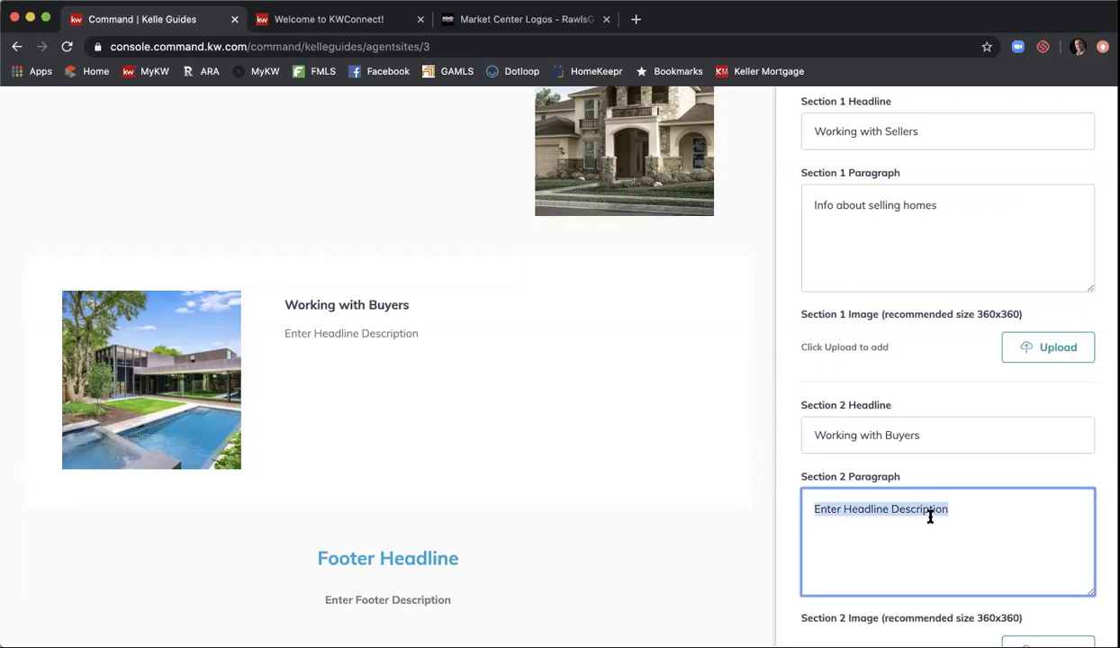
{"action": "type", "text": "What it's like t"}
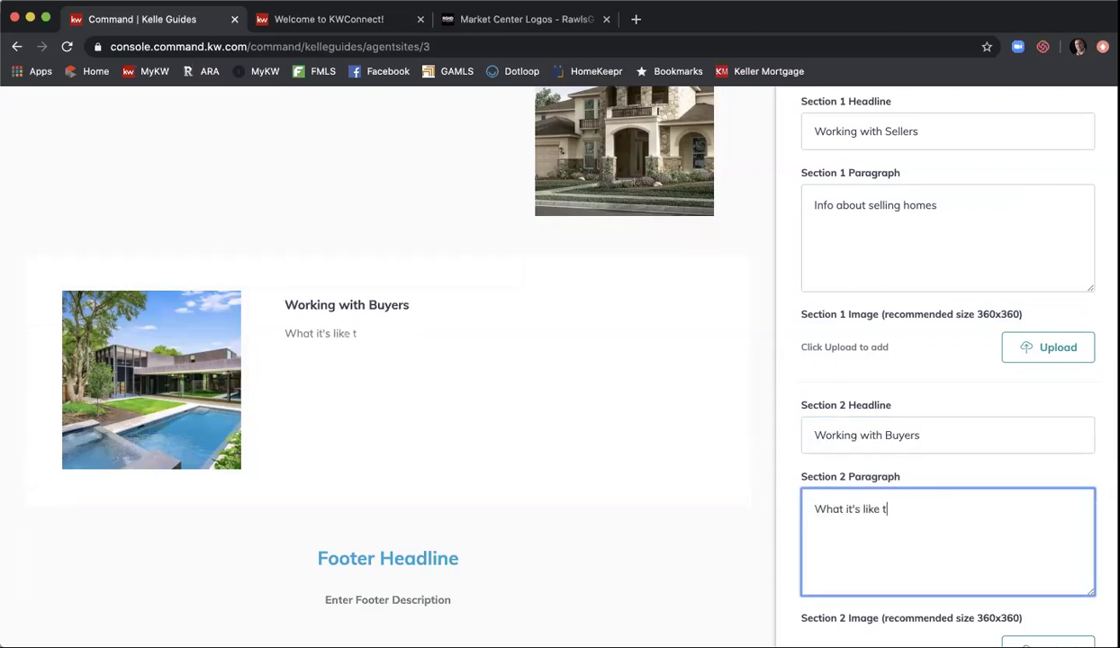
{"action": "type", "text": "o work with you as"}
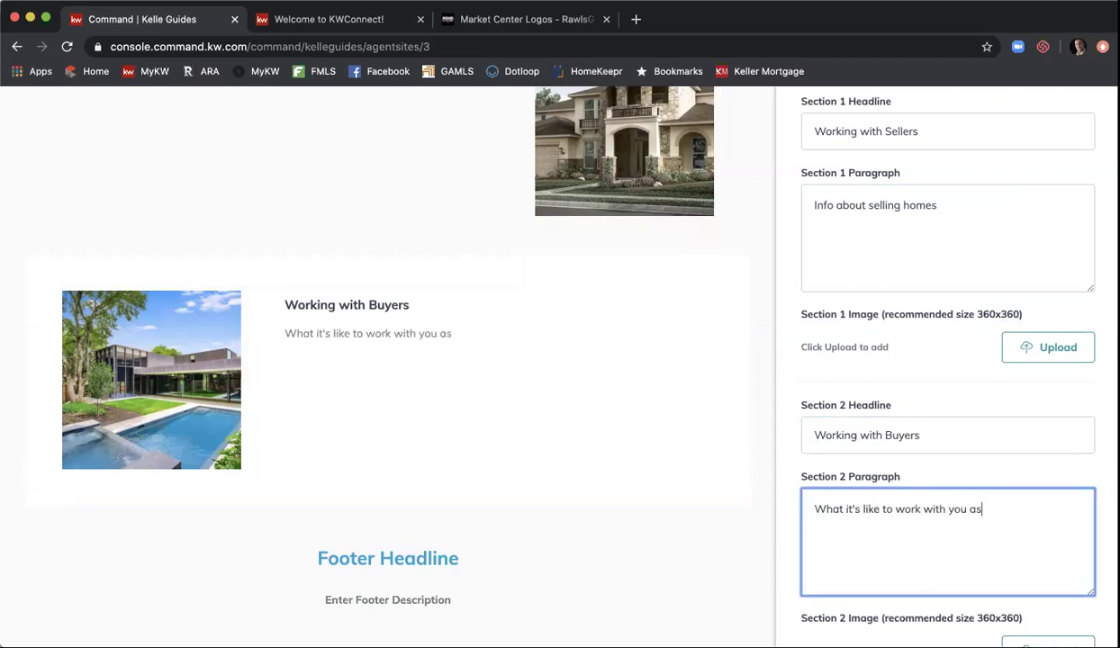
{"action": "key", "text": "BackSpace"}
{"action": "key", "text": "BackSpace"}
{"action": "key", "text": "BackSpace"}
{"action": "type", "text": "from a buyer's"}
{"action": "key", "text": "BackSpace"}
{"action": "type", "text": "'s perspective"}
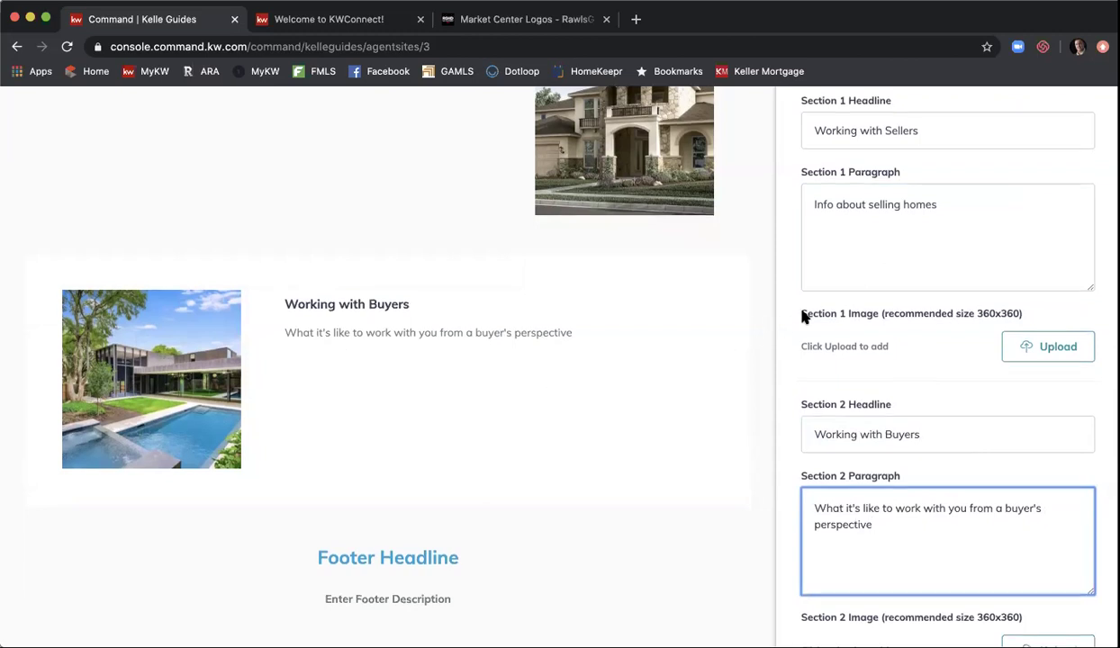
- Set the Footer Title to 'Providing the best service in real estate'
{"action": "scroll", "coordinate": [803, 315], "scroll_direction": "down", "scroll_amount": 2}
{"action": "scroll", "coordinate": [804, 317], "scroll_direction": "down", "scroll_amount": 2}
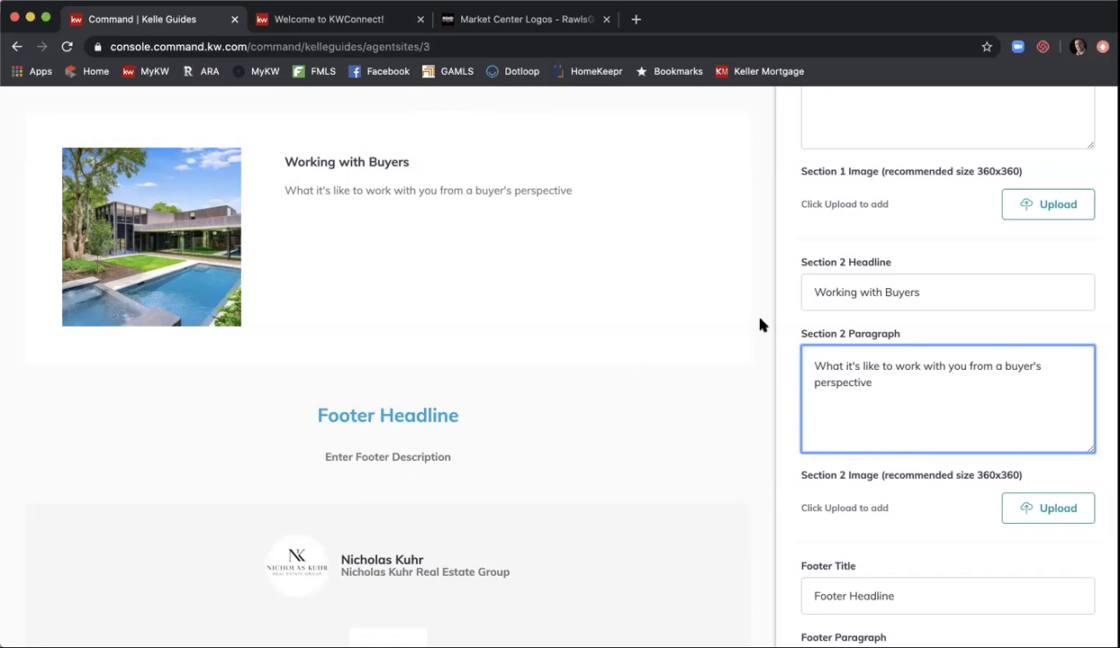
{"action": "scroll", "coordinate": [792, 300], "scroll_direction": "down", "scroll_amount": 3}
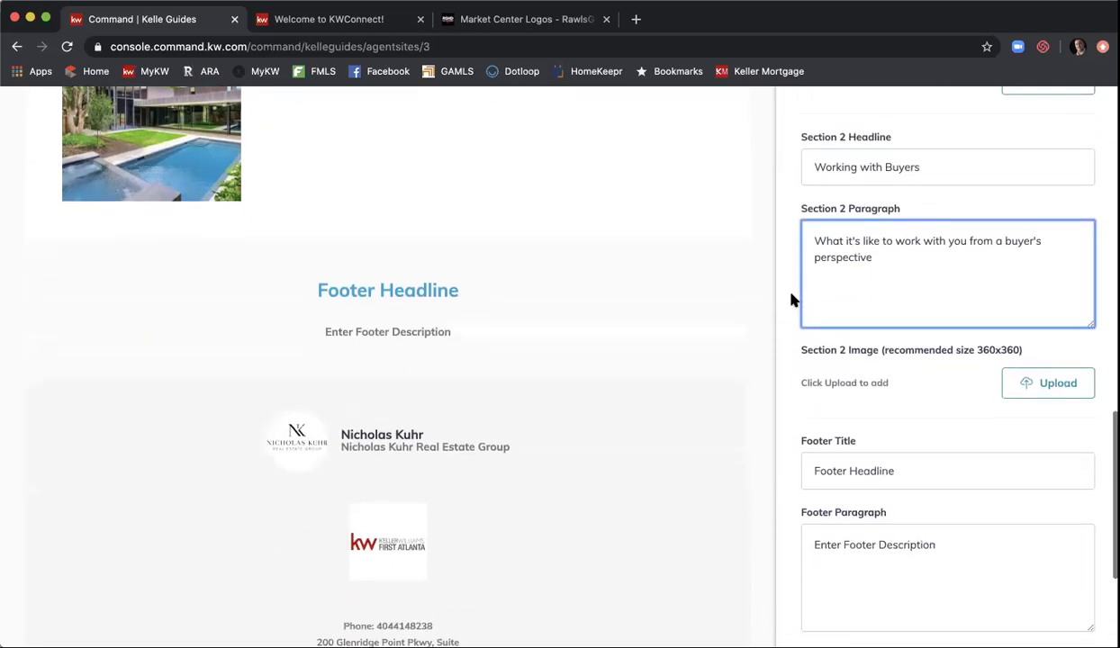
{"action": "scroll", "coordinate": [822, 405], "scroll_direction": "down", "scroll_amount": 1}
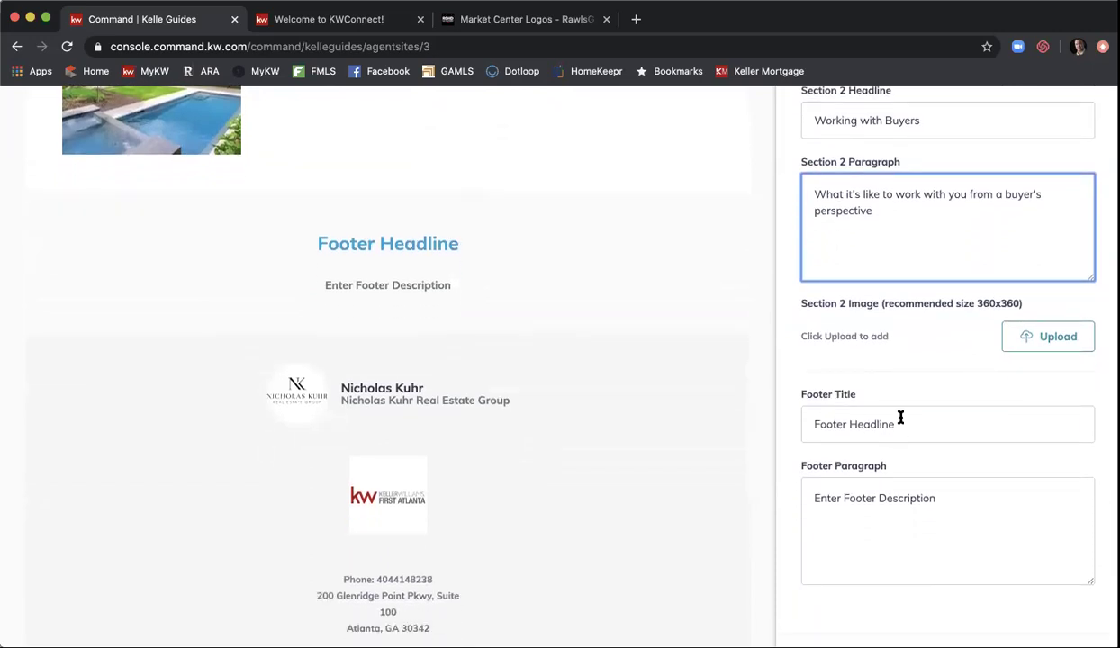
{"action": "triple_click", "coordinate": [900, 418]}
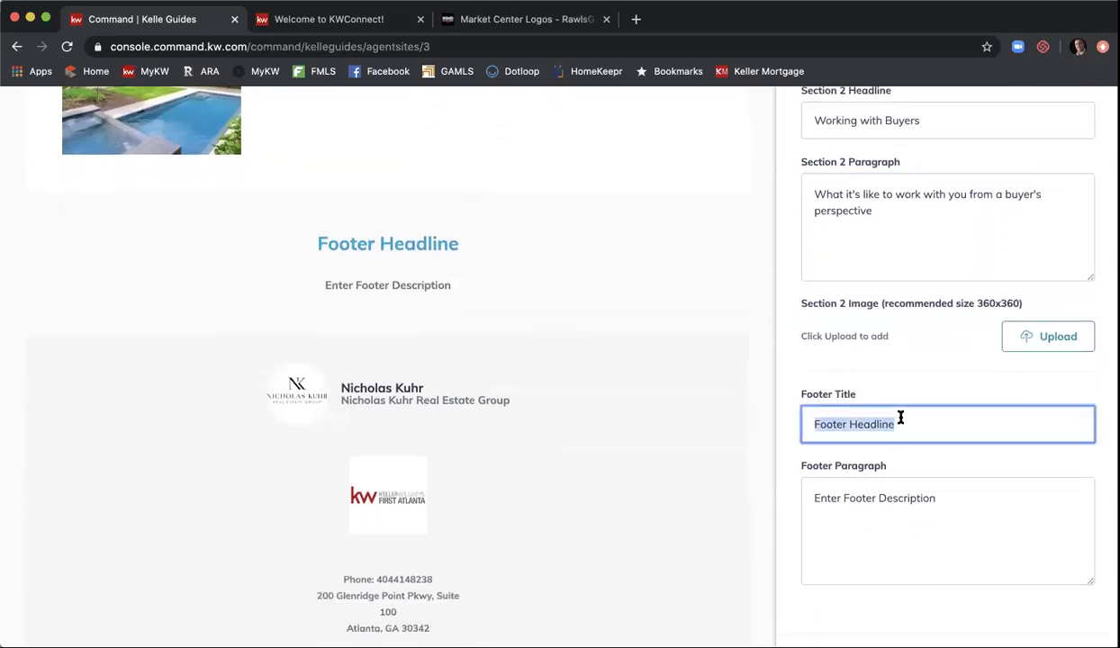
{"action": "type", "text": "Providing"}
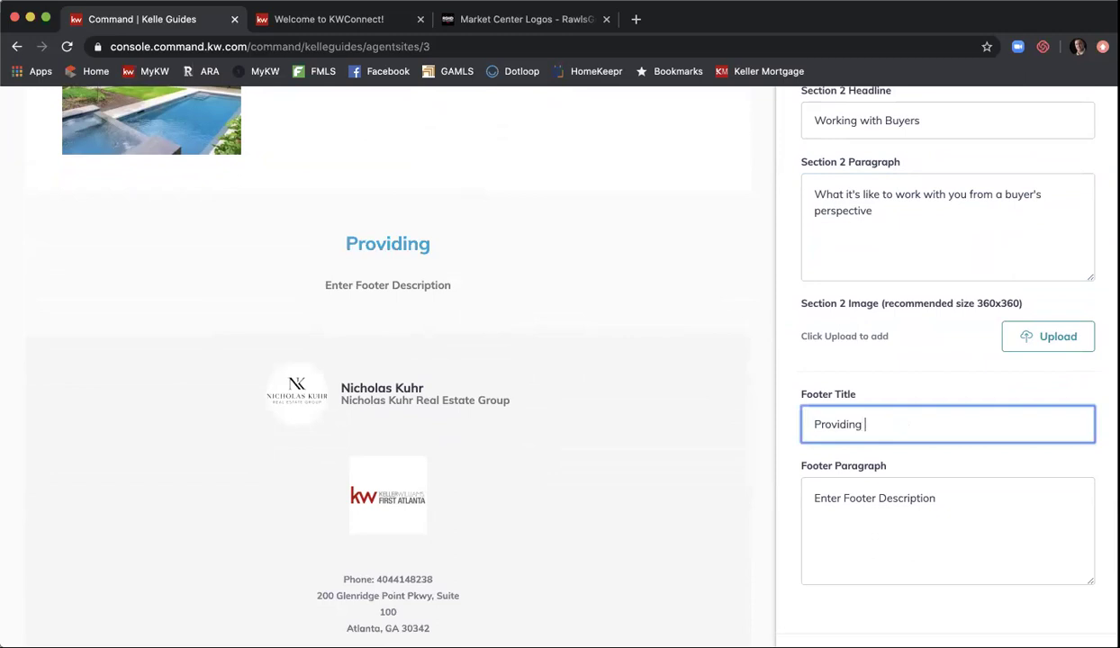
{"action": "type", "text": " the best service in real estate"}
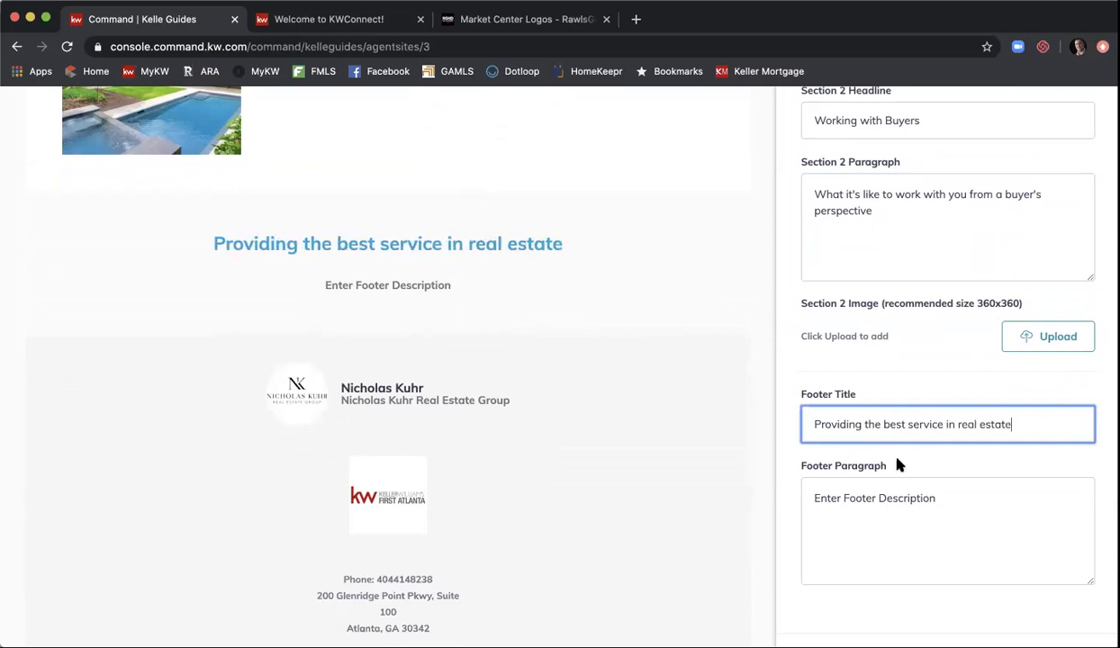
- Replace the Footer Paragraph with a line offering the agent's help with your next move
{"action": "triple_click", "coordinate": [893, 496]}
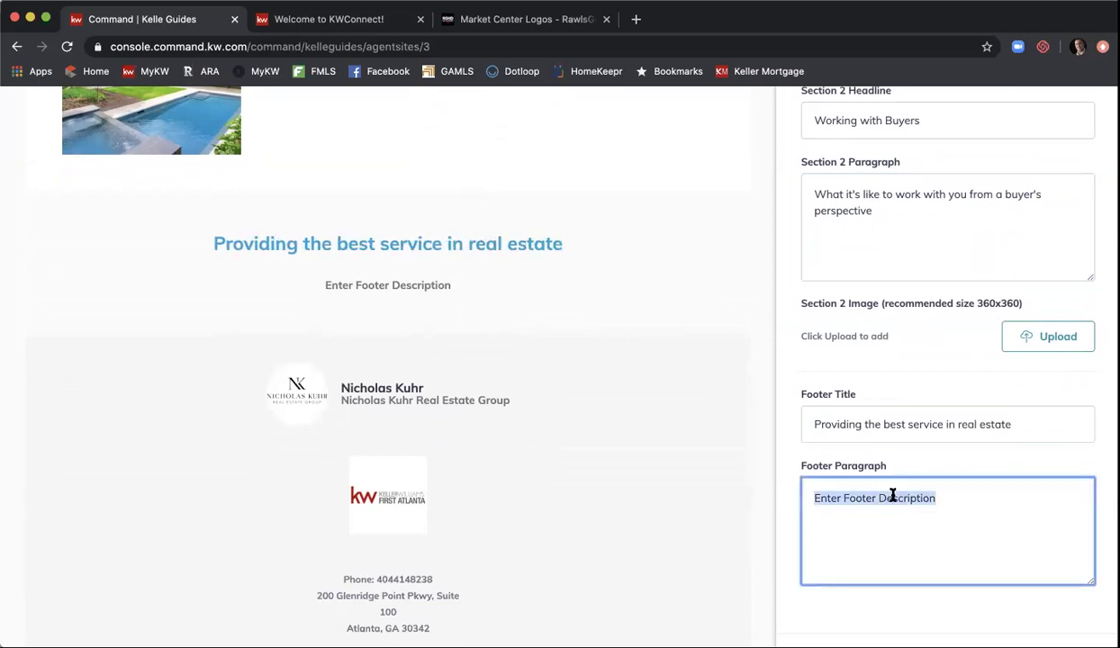
{"action": "type", "text": "Let Nick "}
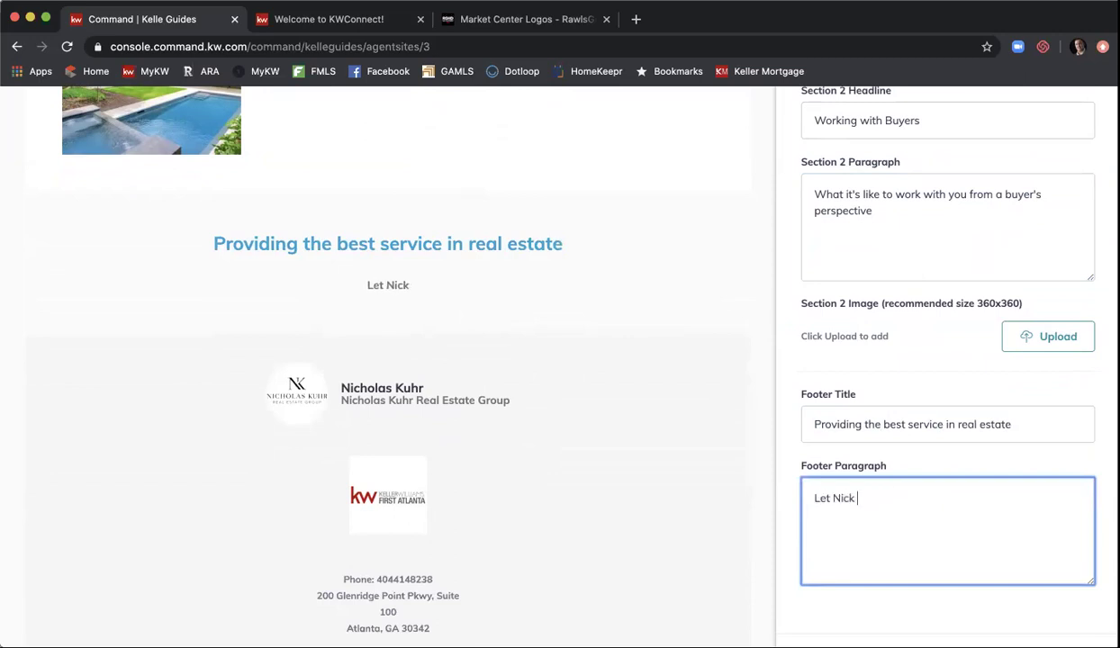
{"action": "type", "text": "help you with "}
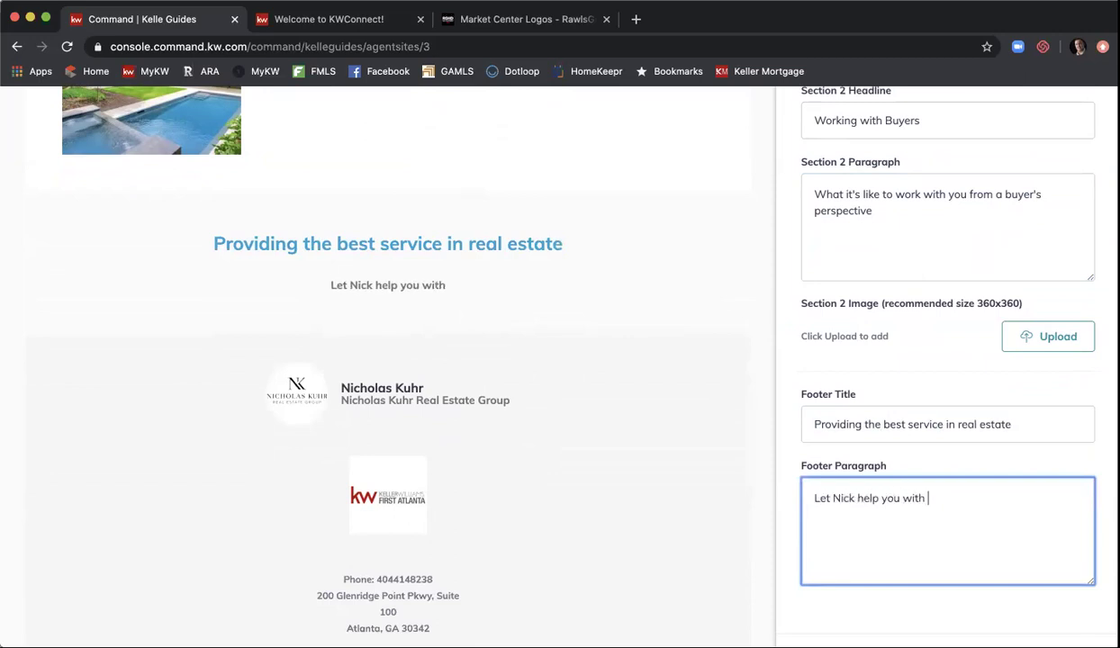
{"action": "type", "text": "your next move."}
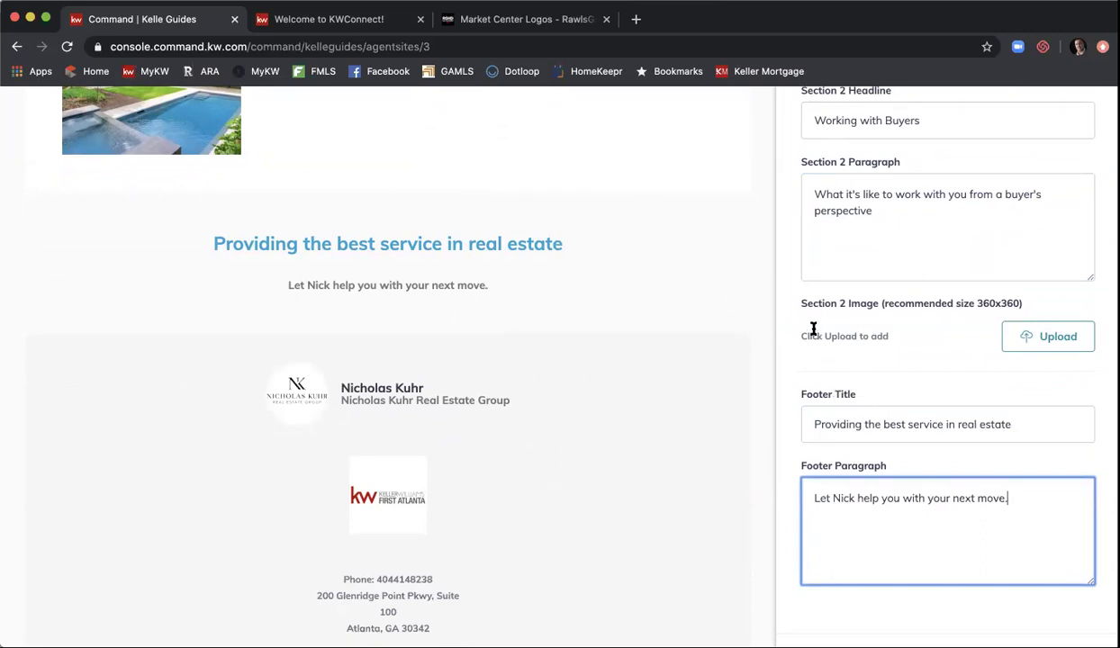
{"action": "scroll", "coordinate": [720, 270], "scroll_direction": "down", "scroll_amount": 1}
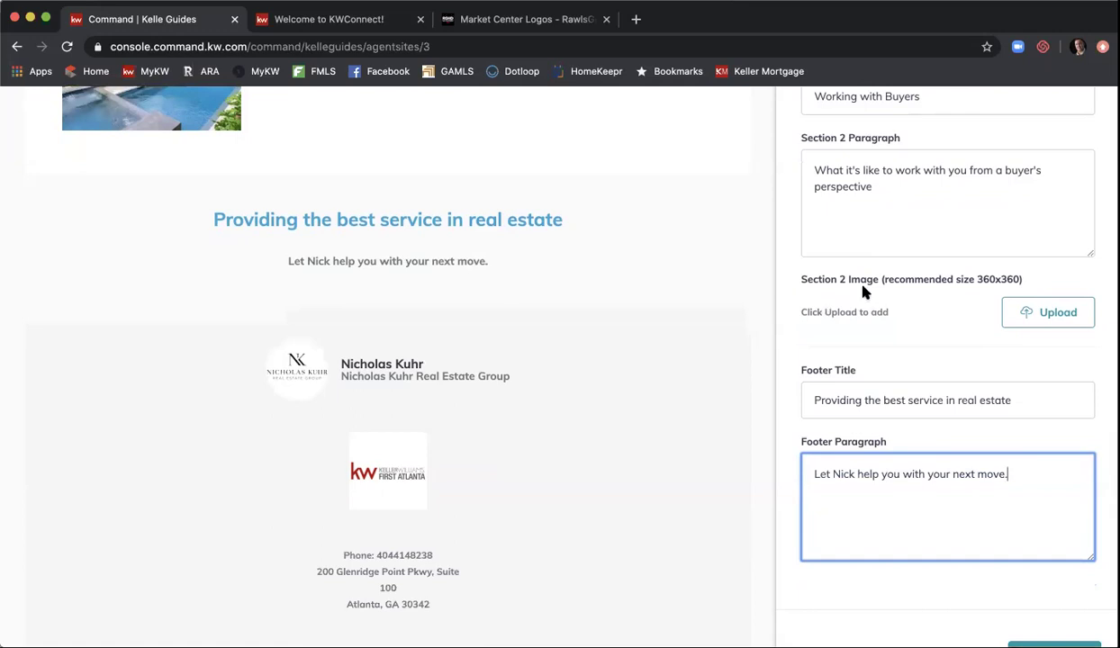
{"action": "scroll", "coordinate": [863, 290], "scroll_direction": "down", "scroll_amount": 2}
{"action": "scroll", "coordinate": [863, 290], "scroll_direction": "down", "scroll_amount": 1}
{"action": "scroll", "coordinate": [818, 251], "scroll_direction": "down", "scroll_amount": 1}
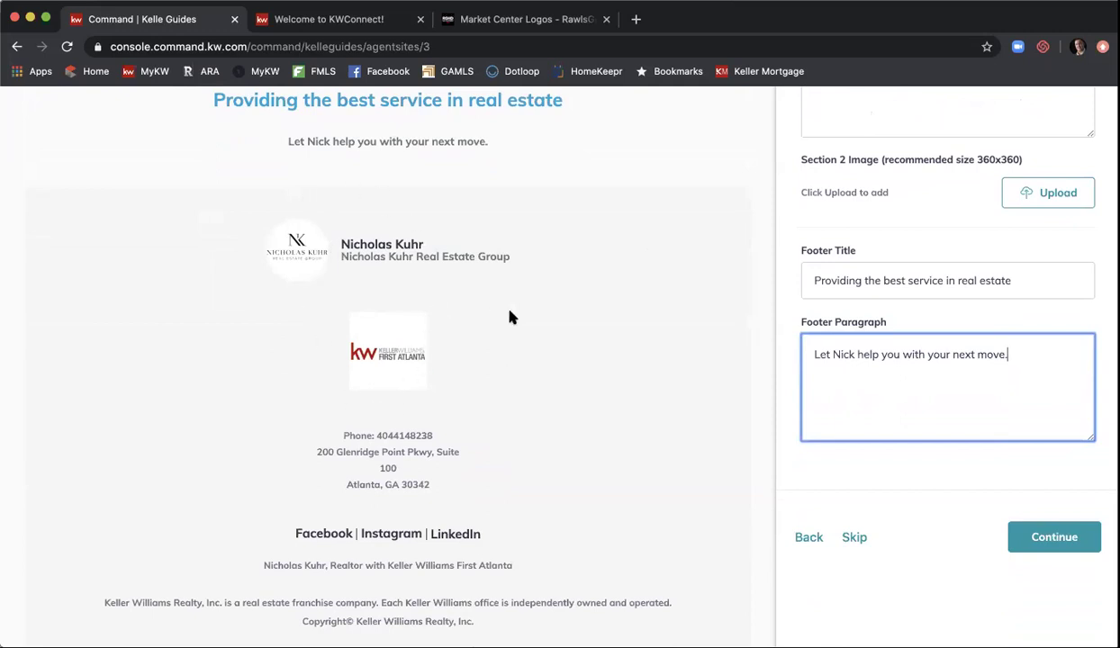
{"action": "scroll", "coordinate": [510, 317], "scroll_direction": "down", "scroll_amount": 1}
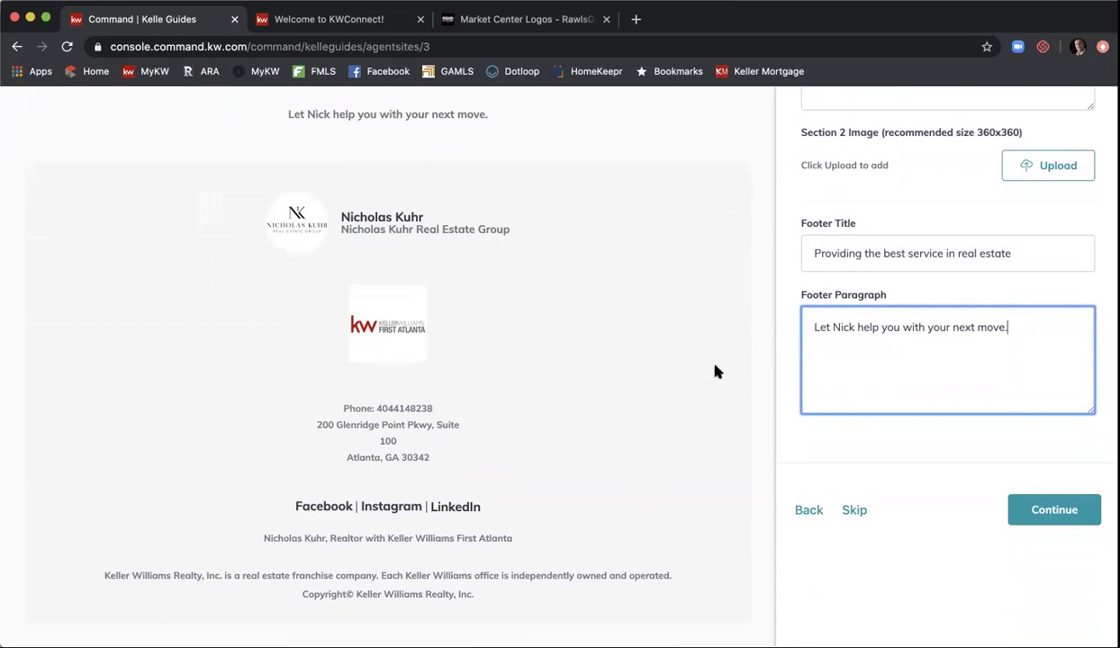
{"action": "scroll", "coordinate": [715, 370], "scroll_direction": "up", "scroll_amount": 2}
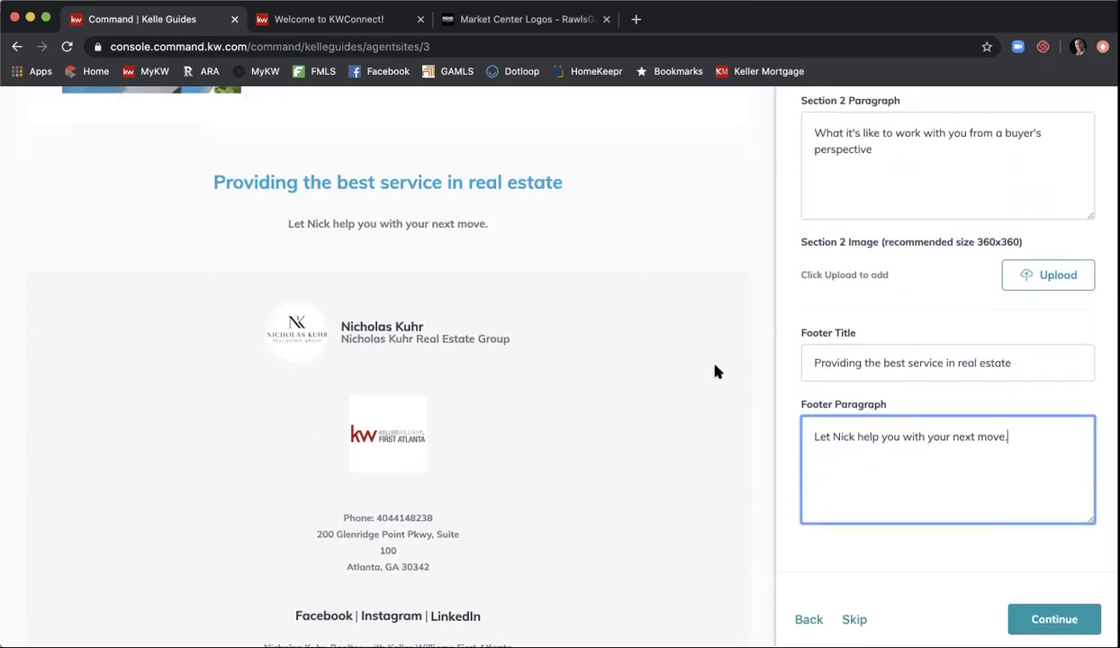
{"action": "scroll", "coordinate": [715, 371], "scroll_direction": "down", "scroll_amount": 2}
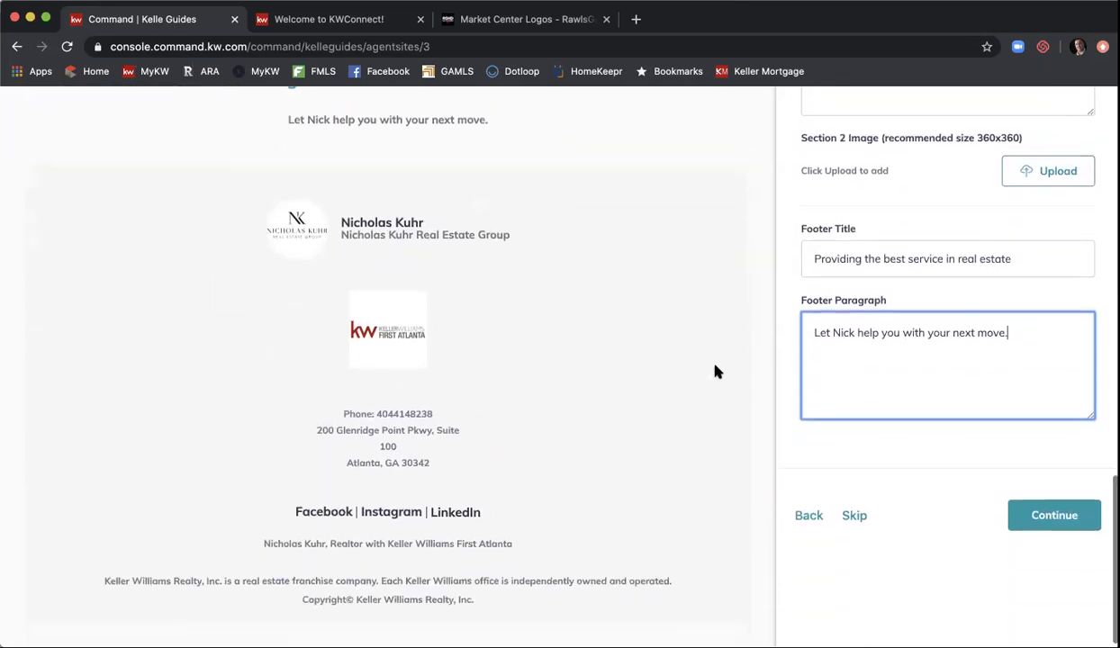
- Continue to site content and move About Me above Company Profile in the navigation
{"action": "left_click", "coordinate": [1052, 515]}
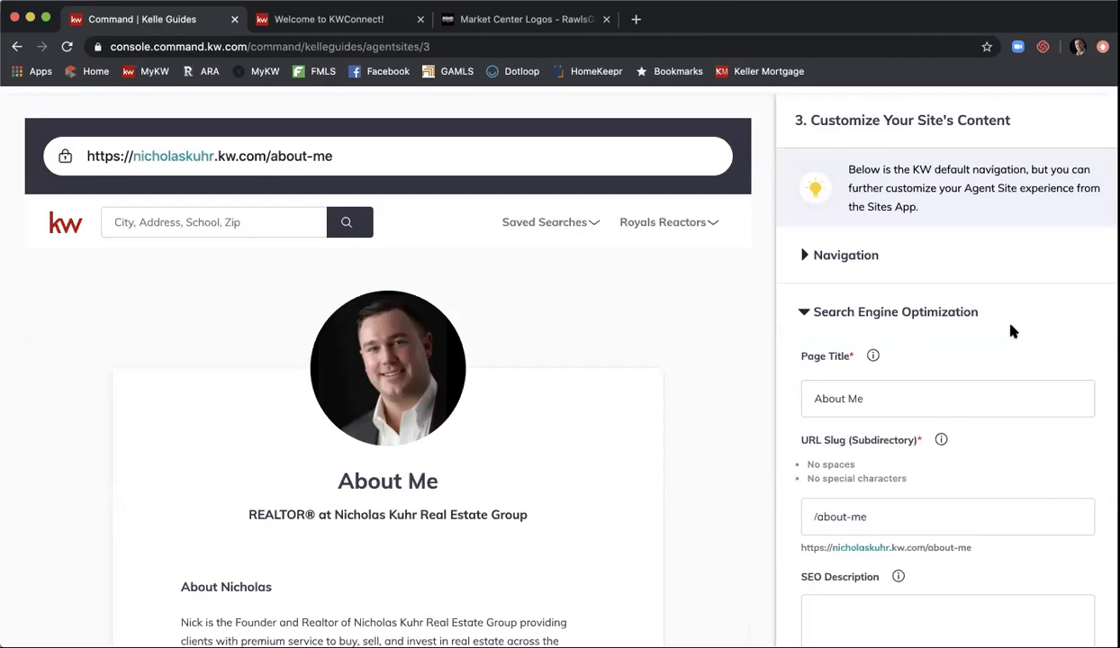
{"action": "left_click", "coordinate": [855, 255]}
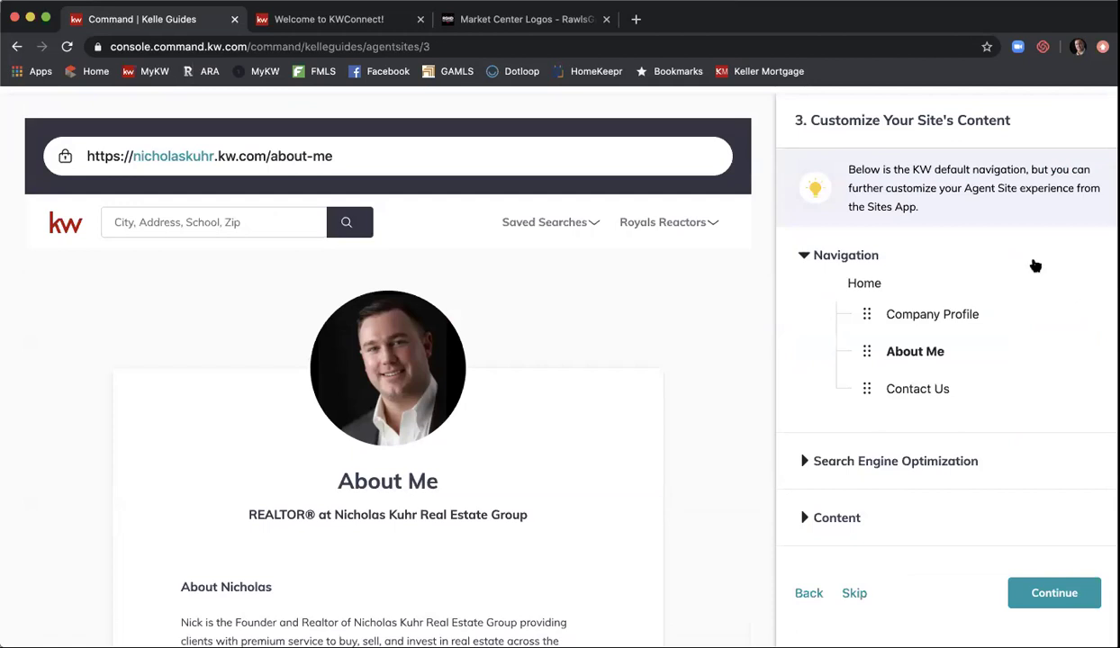
{"action": "scroll", "coordinate": [1012, 247], "scroll_direction": "down", "scroll_amount": 1}
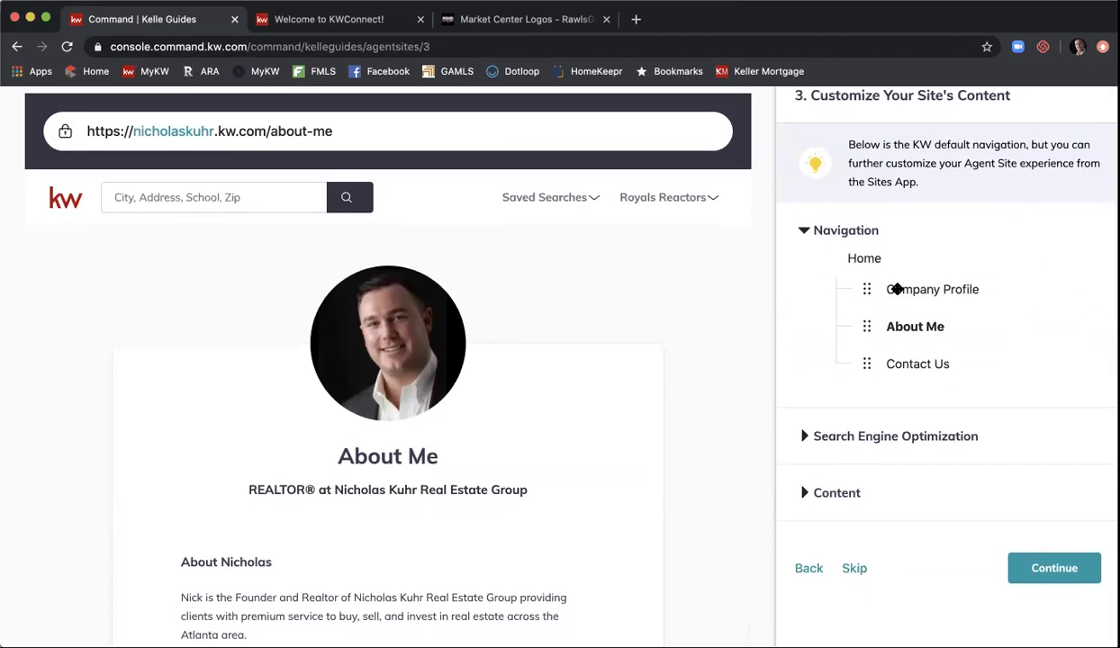
{"action": "left_click_drag", "start_coordinate": [865, 325], "coordinate": [869, 289]}
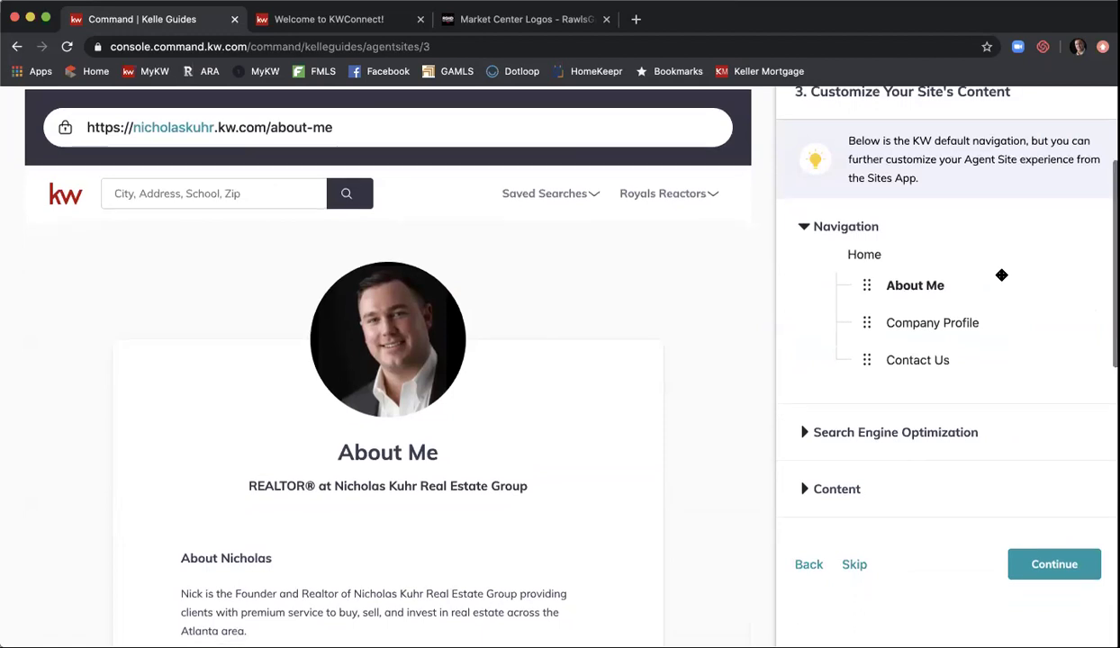
{"action": "scroll", "coordinate": [991, 288], "scroll_direction": "down", "scroll_amount": 1}
{"action": "left_click", "coordinate": [800, 397]}
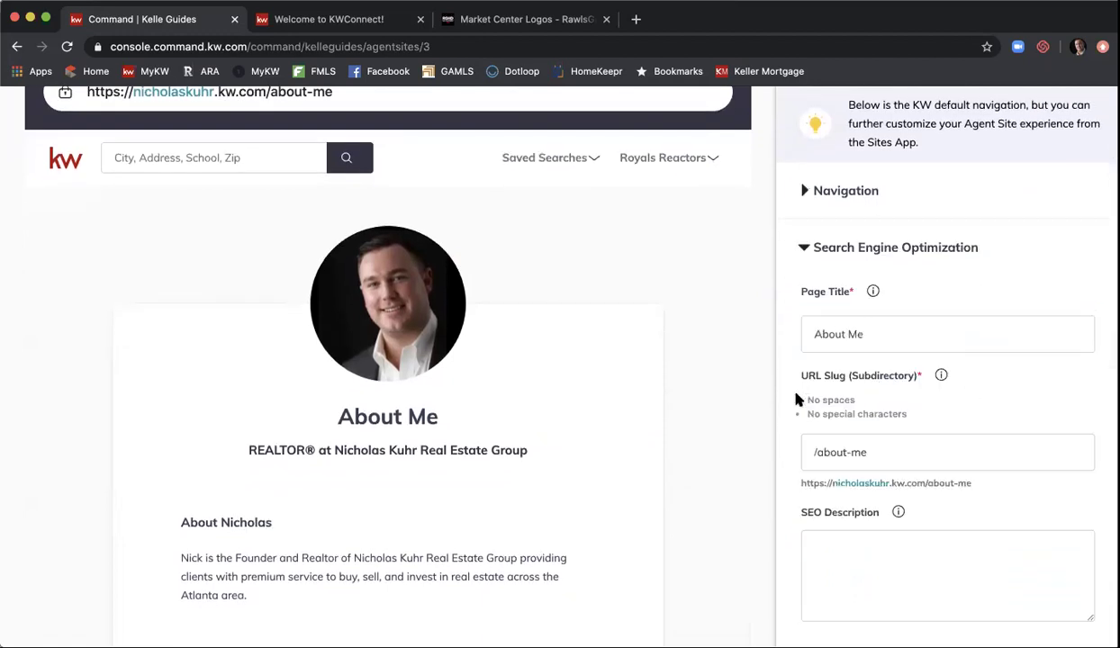
- Change the About Me URL slug to end with the agent's first name instead of -me
{"action": "left_click", "coordinate": [882, 447]}
{"action": "key", "text": "BackSpace"}
{"action": "key", "text": "BackSpace"}
{"action": "key", "text": "BackSpace"}
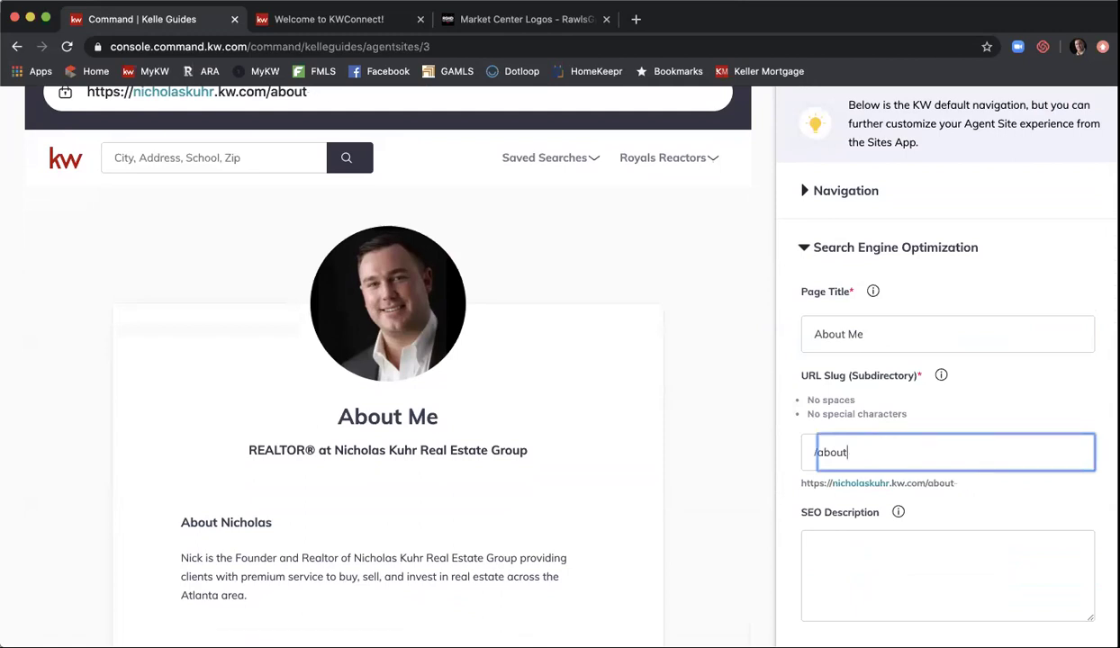
{"action": "type", "text": "-nicholas"}
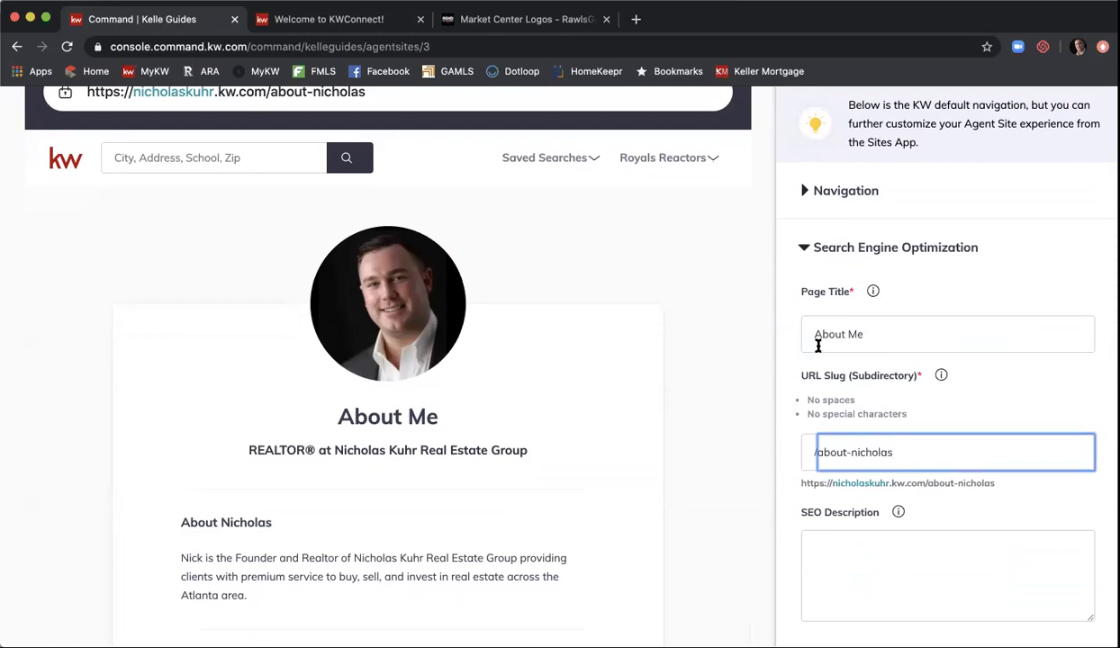
- Write an SEO description introducing the agent as a Realtor with Keller Williams First Atlanta
{"action": "scroll", "coordinate": [797, 306], "scroll_direction": "down", "scroll_amount": 3}
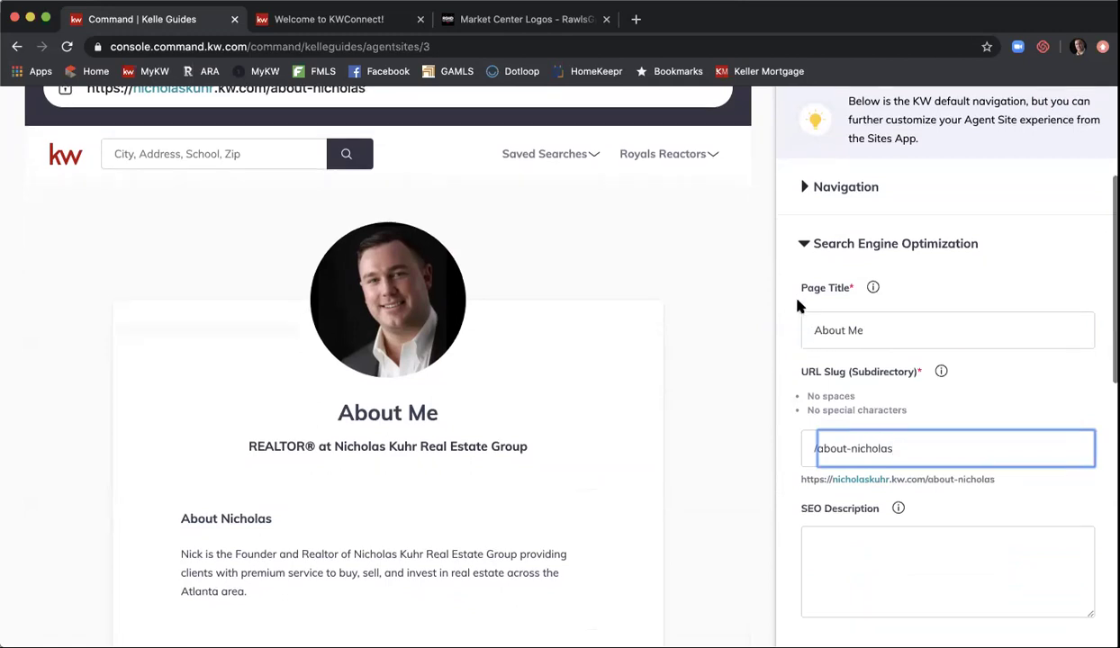
{"action": "left_click", "coordinate": [842, 429]}
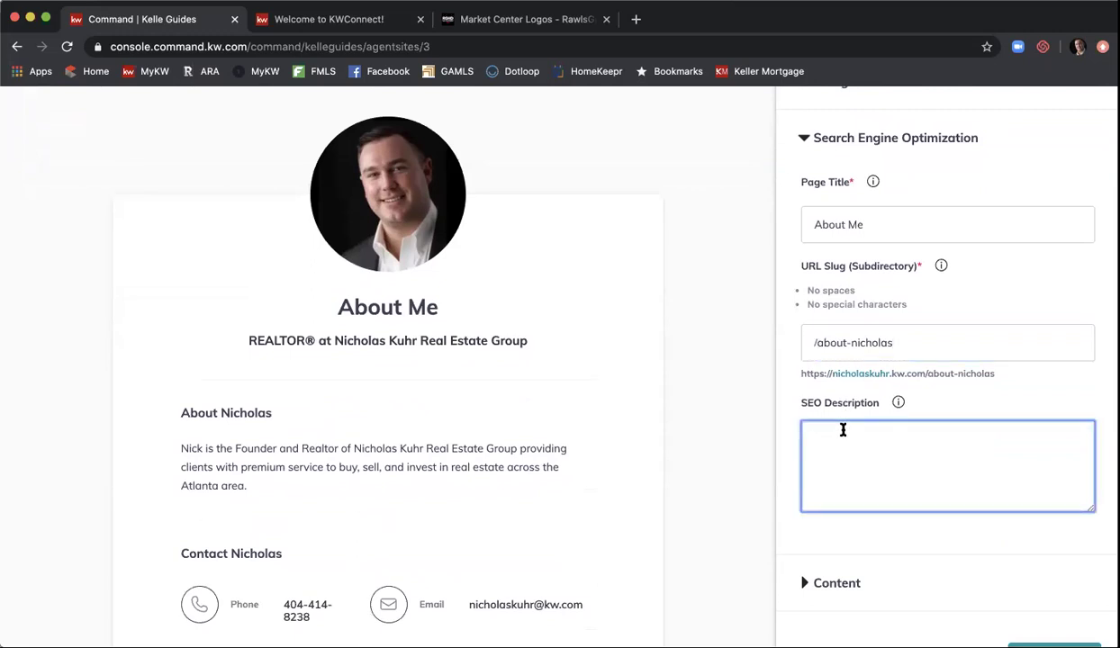
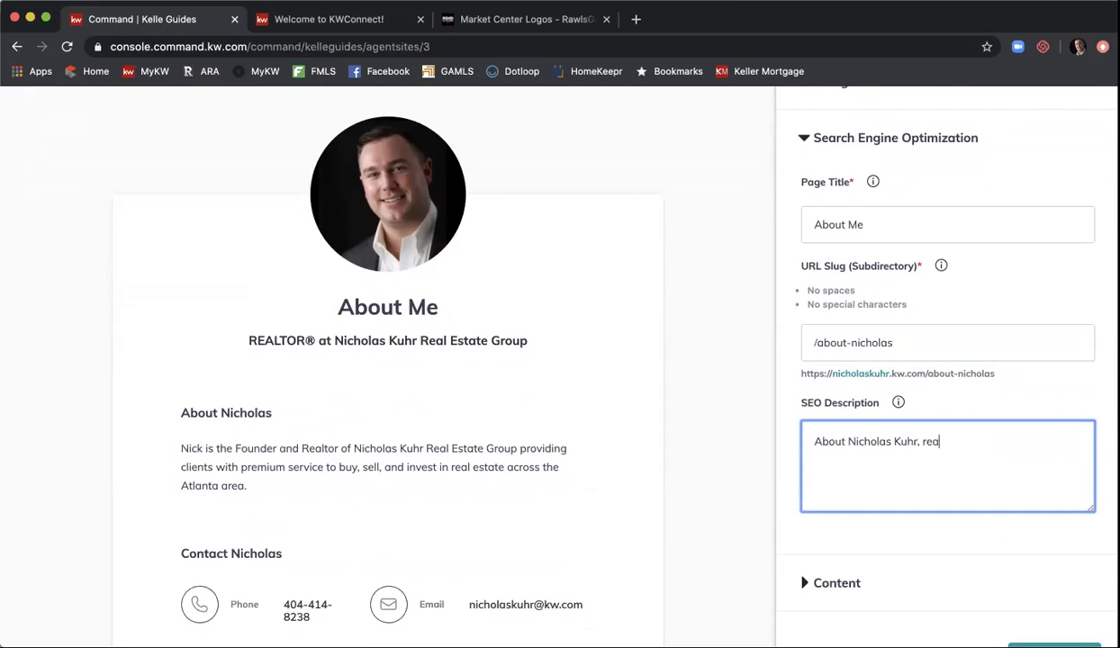
{"action": "type", "text": "Realtor with Keller Williams First Altan"}
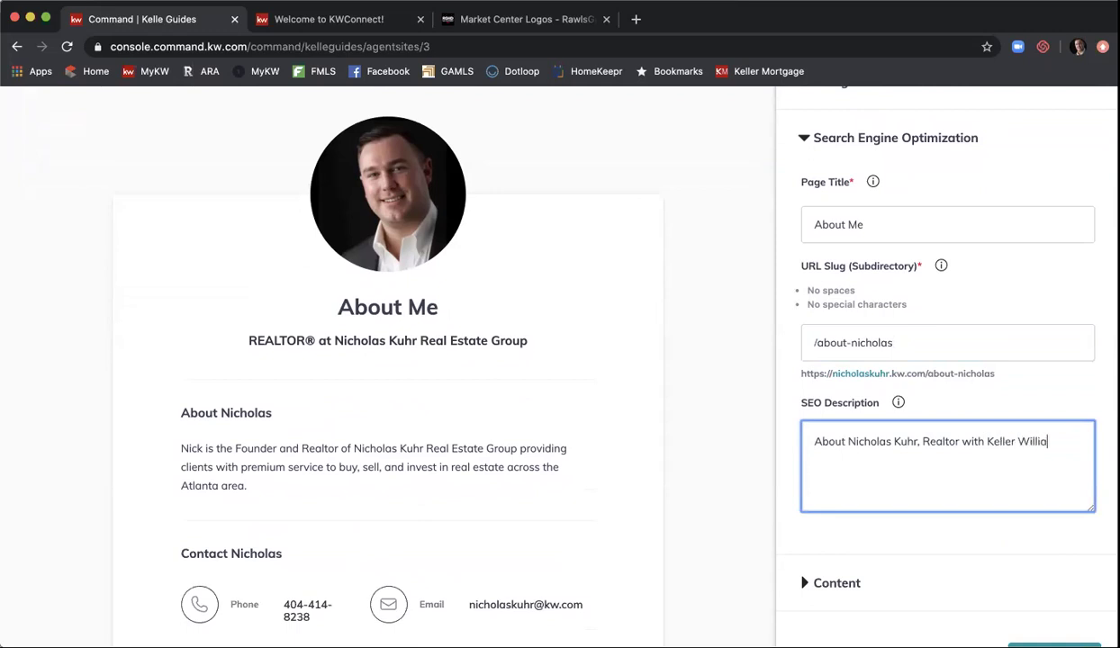
{"action": "key", "text": "BackSpace"}
{"action": "key", "text": "BackSpace"}
{"action": "key", "text": "BackSpace"}
{"action": "key", "text": "BackSpace"}
{"action": "type", "text": "tlanta"}
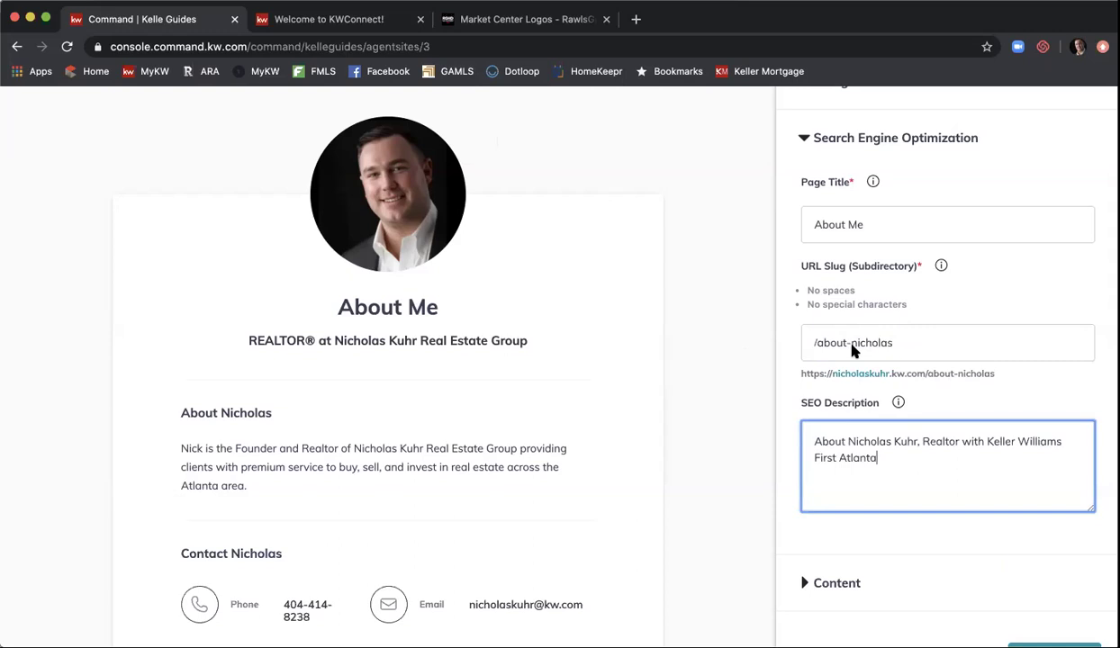
{"action": "scroll", "coordinate": [799, 265], "scroll_direction": "down", "scroll_amount": 3}
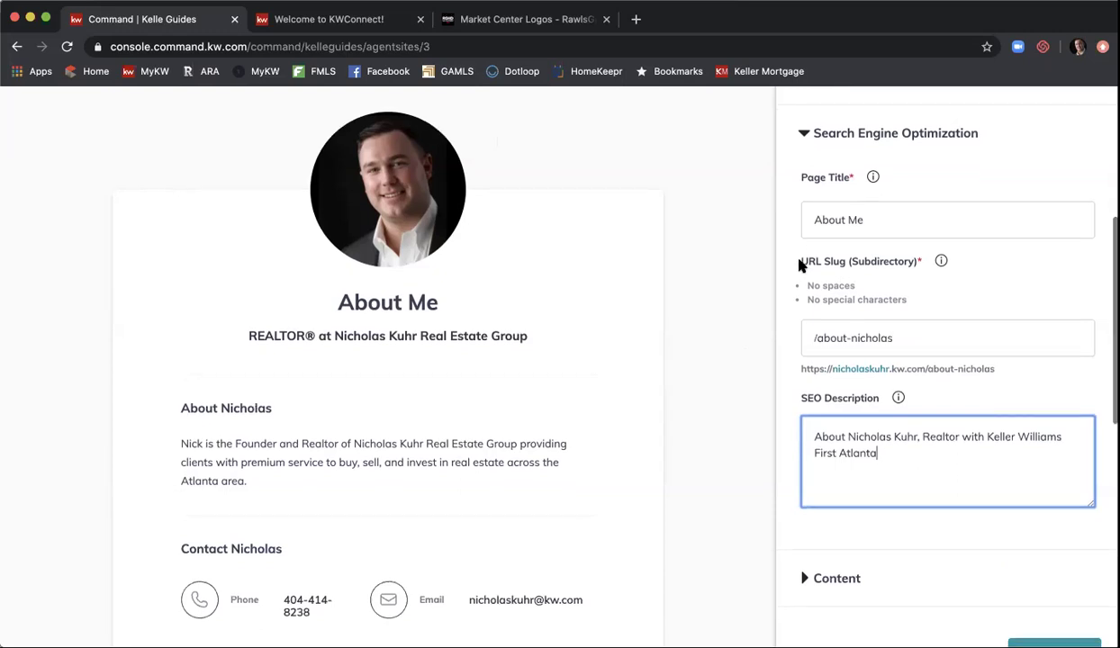
{"action": "scroll", "coordinate": [800, 266], "scroll_direction": "down", "scroll_amount": 1}
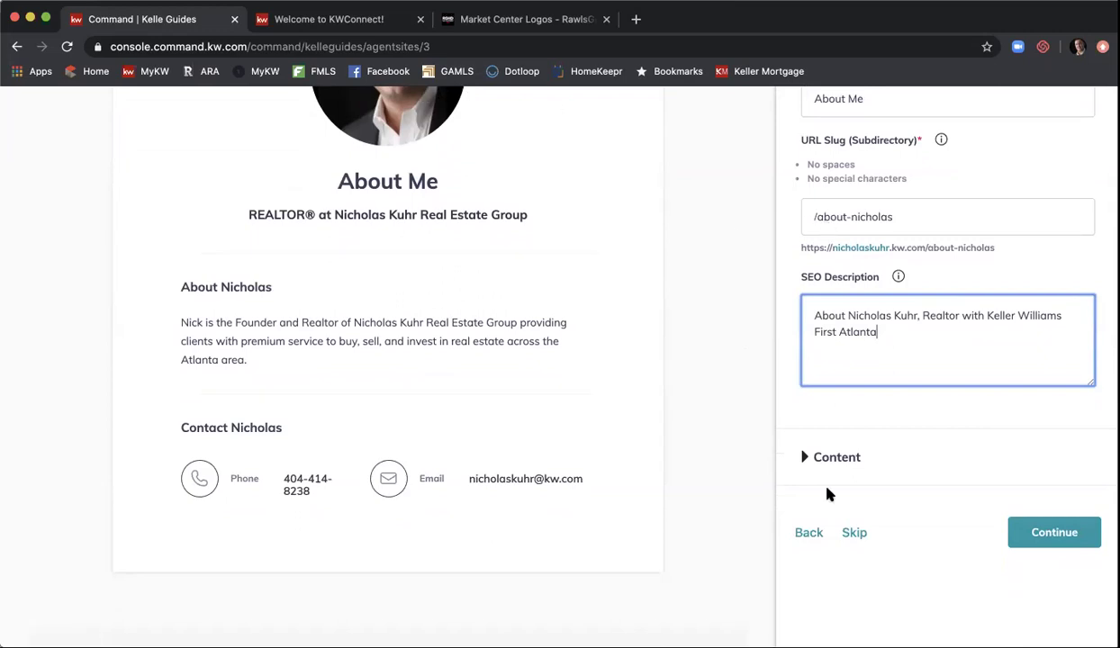
- Retitle the About Me page to 'About' followed by the agent's full name
{"action": "left_click", "coordinate": [833, 456]}
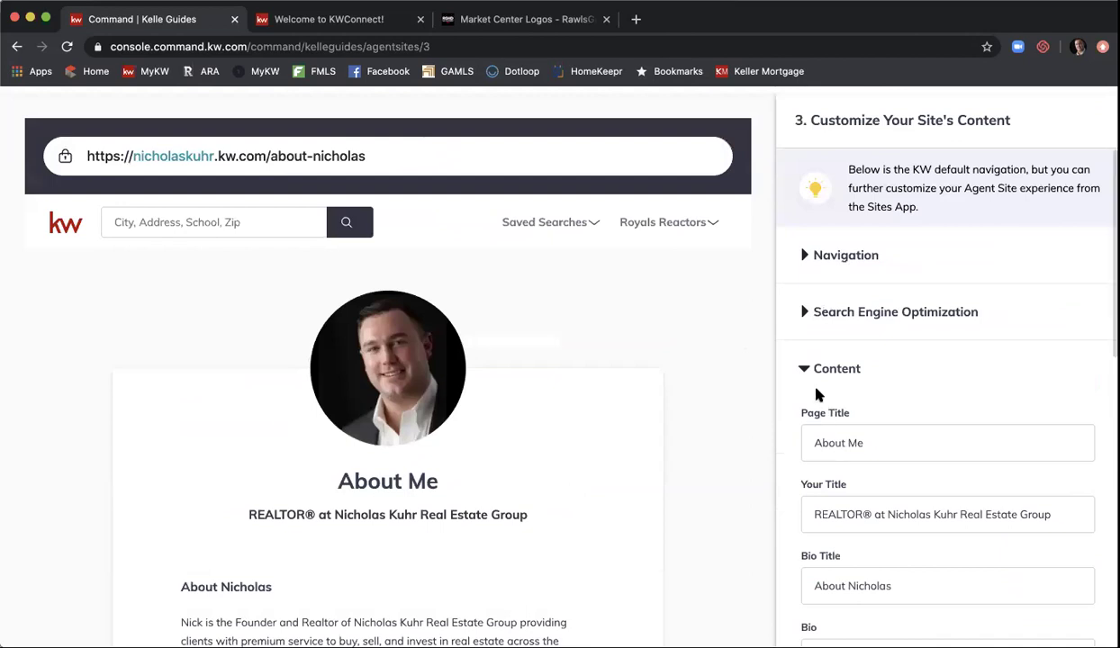
{"action": "scroll", "coordinate": [802, 376], "scroll_direction": "down", "scroll_amount": 2}
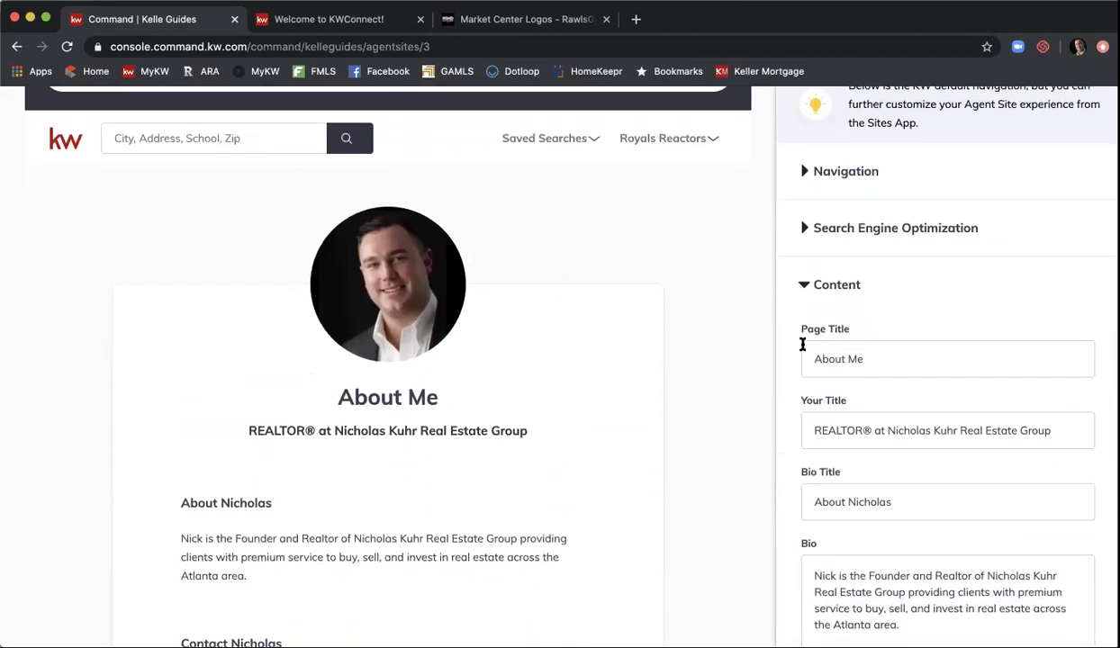
{"action": "scroll", "coordinate": [802, 344], "scroll_direction": "down", "scroll_amount": 1}
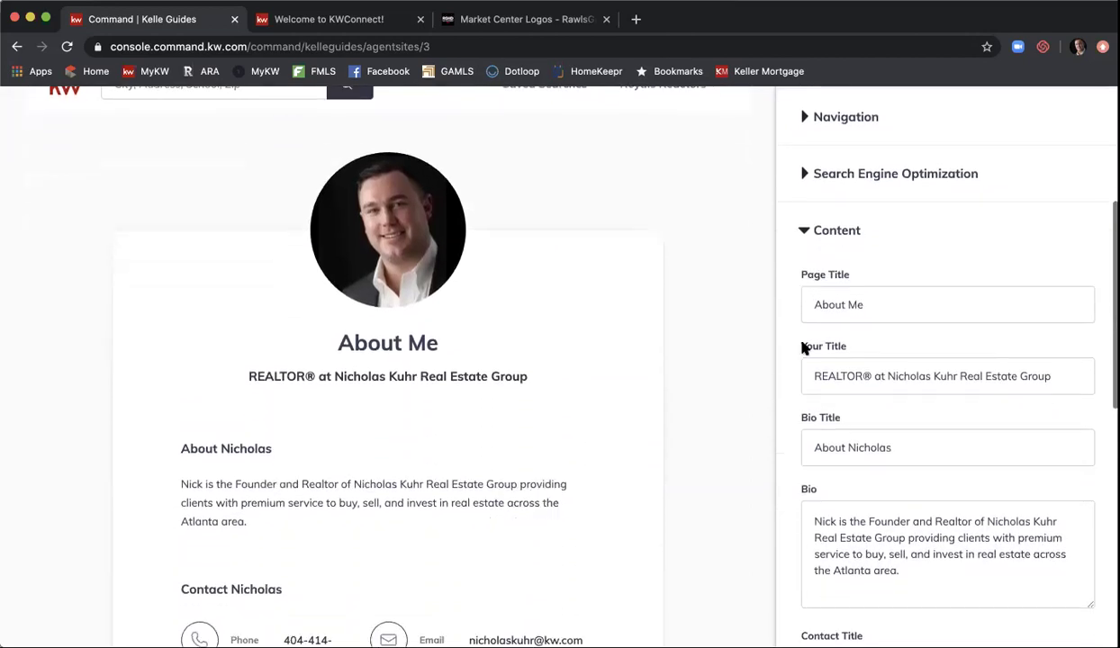
{"action": "left_click", "coordinate": [847, 305]}
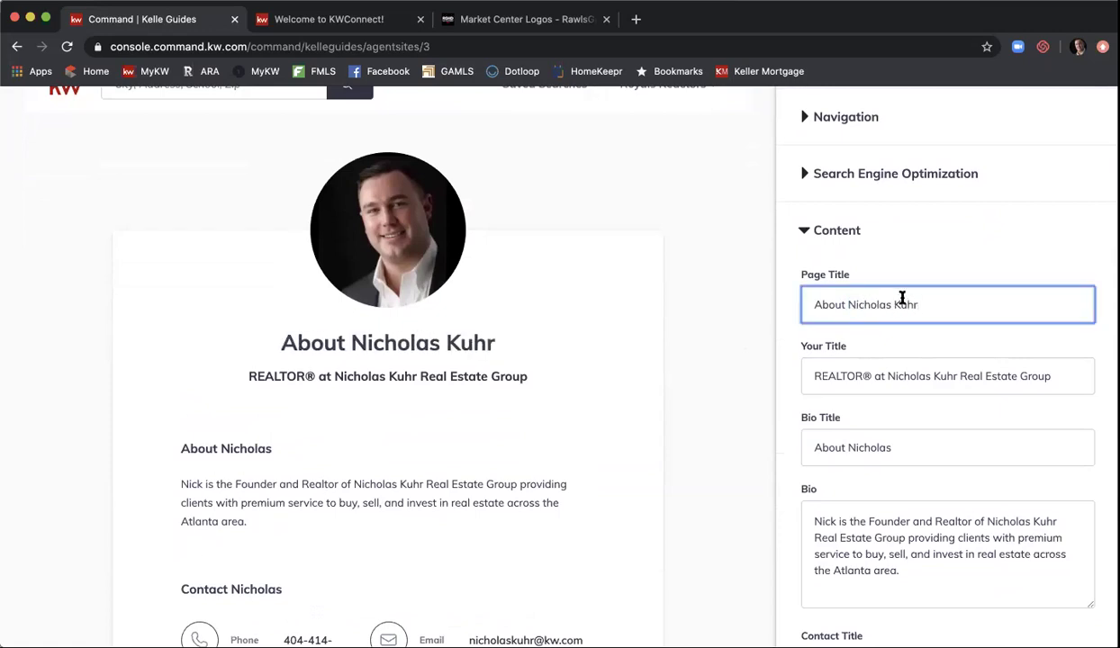
- Scroll through the remaining About Me content to review the bio and contact details
{"action": "scroll", "coordinate": [910, 283], "scroll_direction": "down", "scroll_amount": 1}
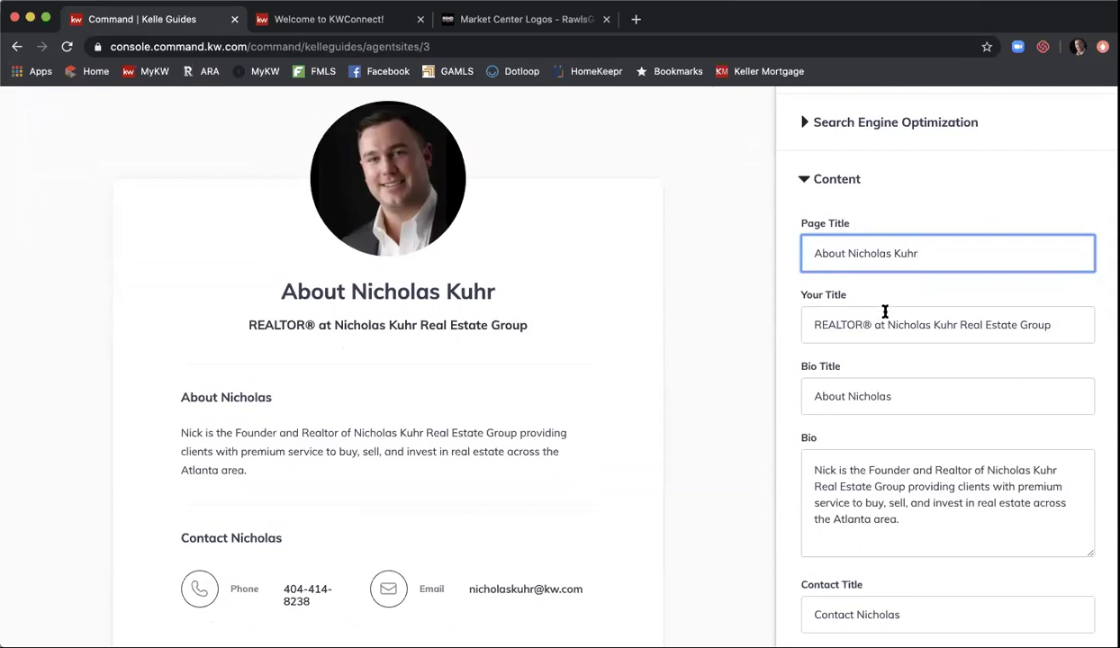
{"action": "scroll", "coordinate": [883, 315], "scroll_direction": "down", "scroll_amount": 1}
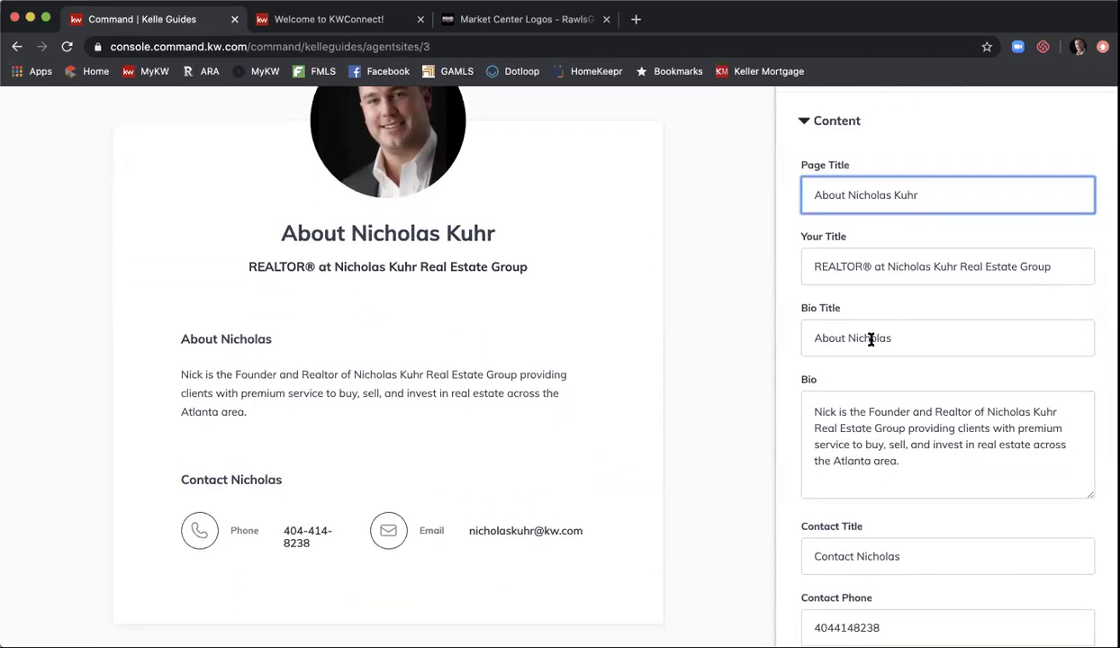
{"action": "scroll", "coordinate": [871, 339], "scroll_direction": "down", "scroll_amount": 1}
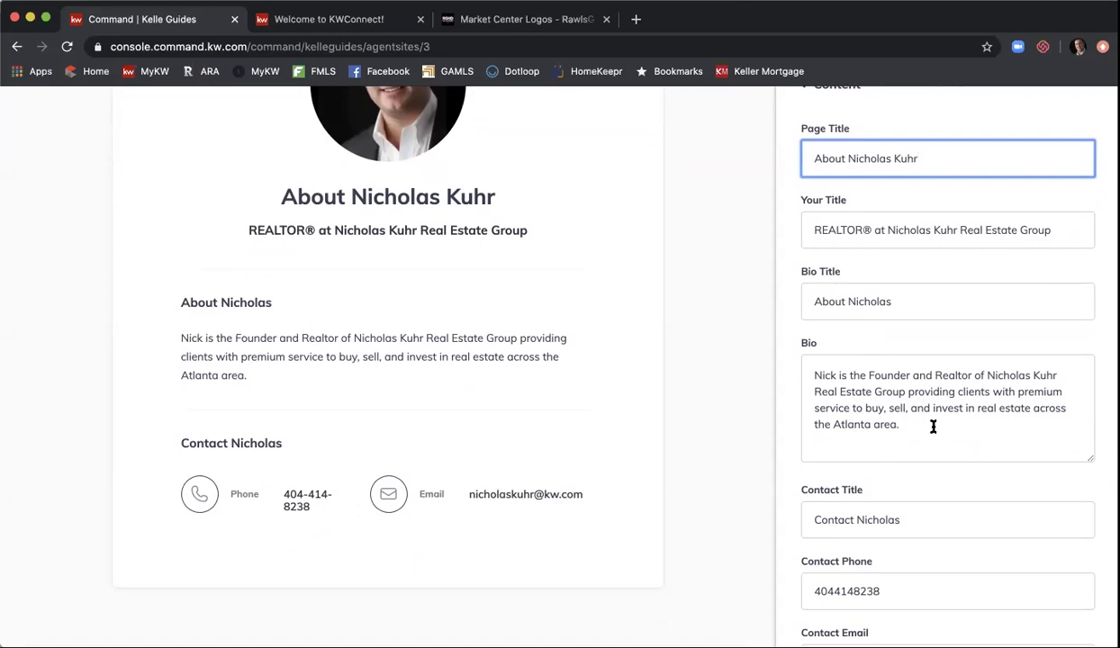
{"action": "scroll", "coordinate": [887, 356], "scroll_direction": "down", "scroll_amount": 2}
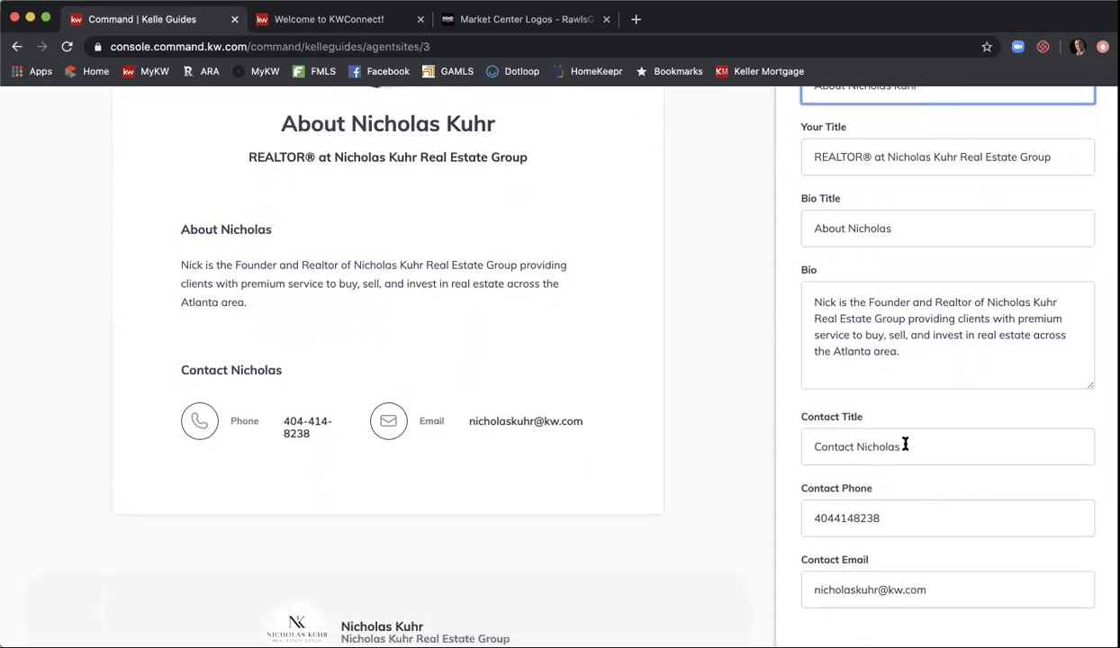
{"action": "scroll", "coordinate": [903, 445], "scroll_direction": "down", "scroll_amount": 2}
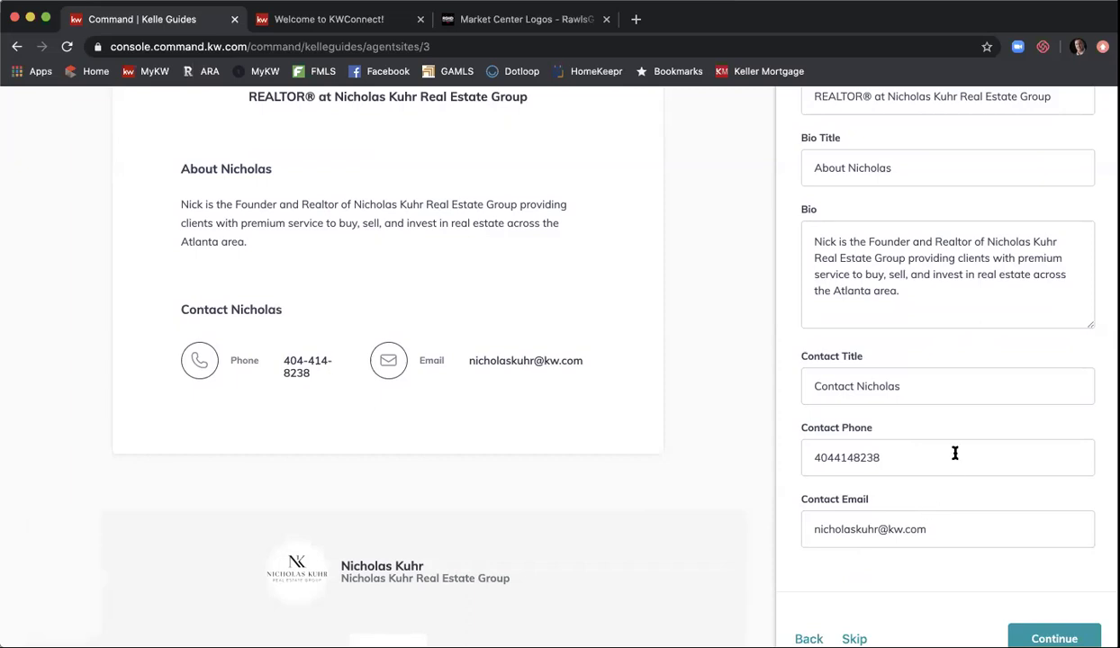
{"action": "scroll", "coordinate": [955, 453], "scroll_direction": "down", "scroll_amount": 1}
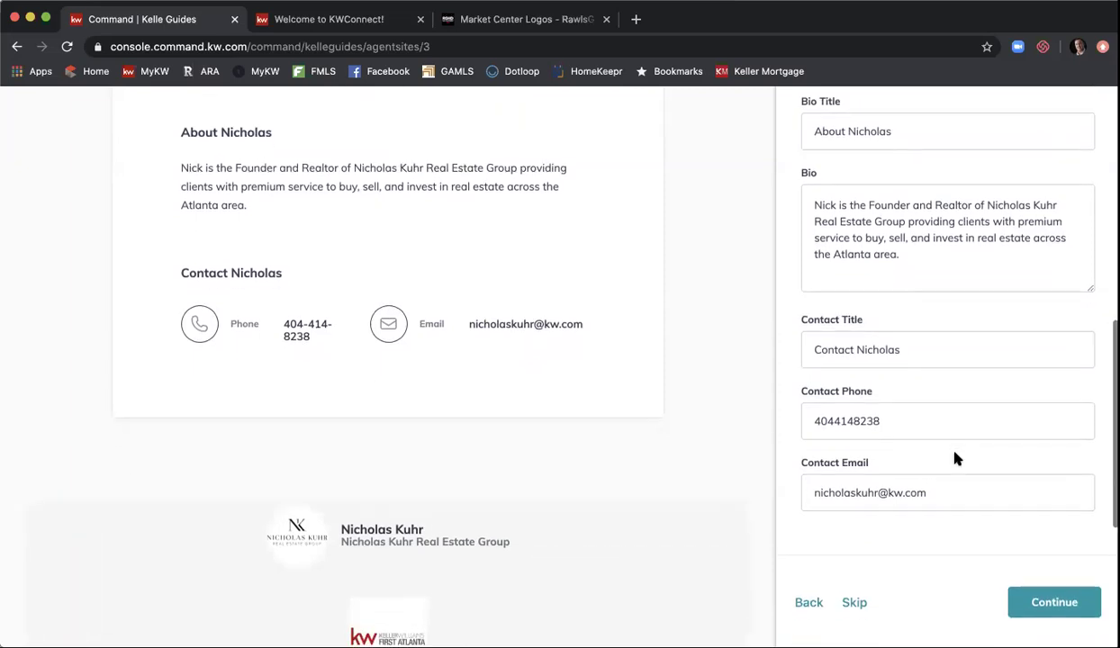
- Move on to the Contact Us page and place About Me before Company Profile in navigation
{"action": "left_click", "coordinate": [1049, 595]}
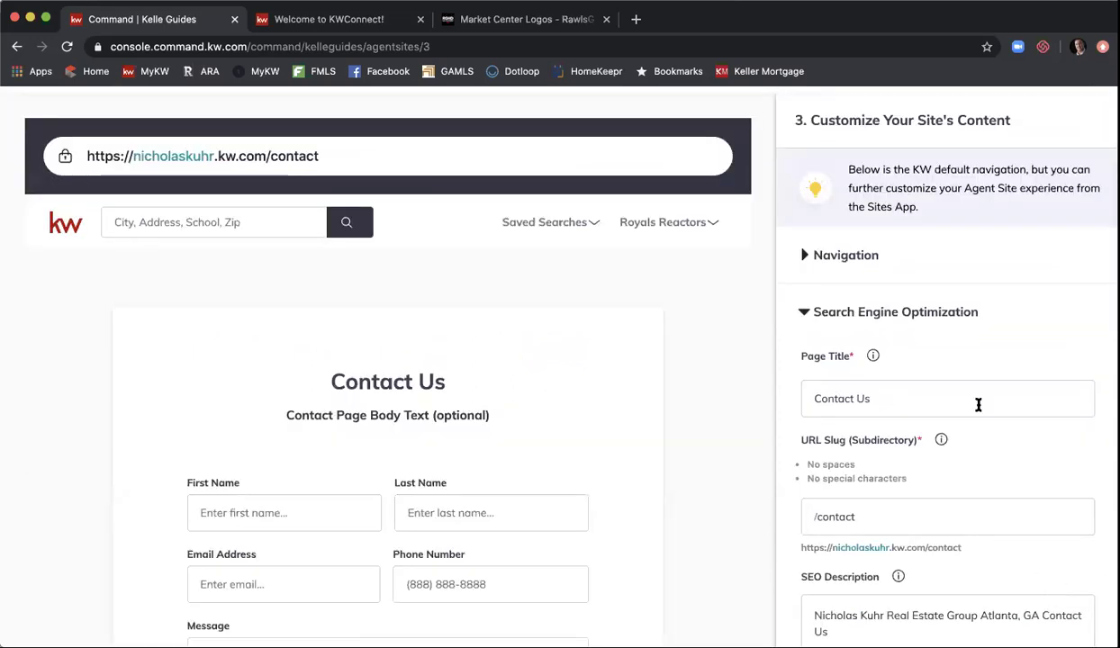
{"action": "left_click", "coordinate": [830, 260]}
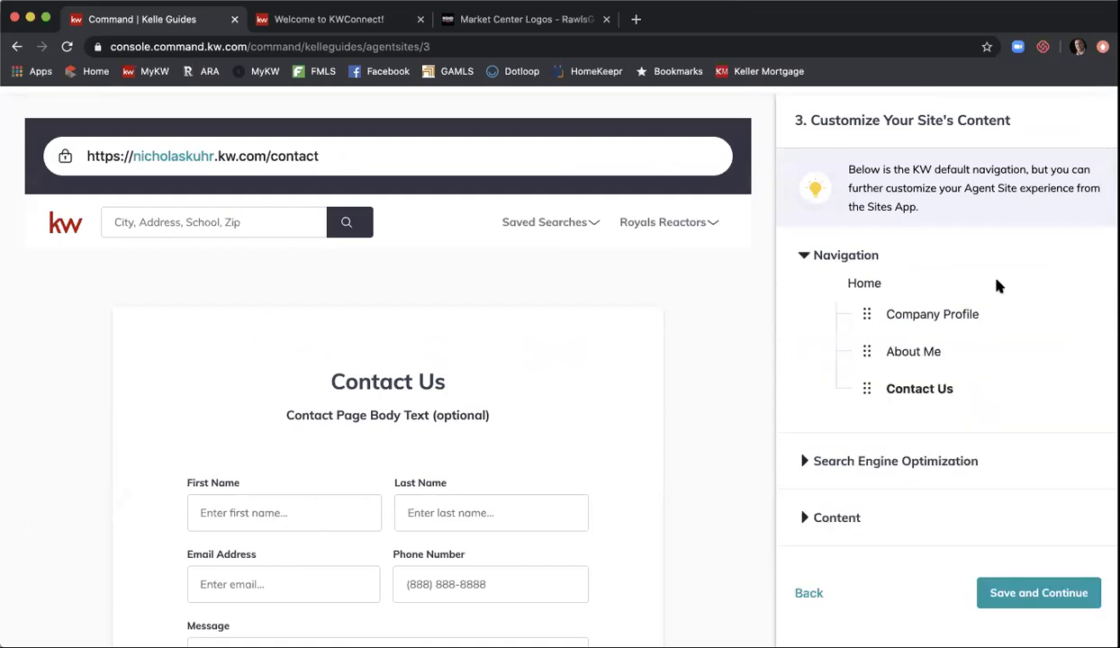
{"action": "scroll", "coordinate": [973, 281], "scroll_direction": "down", "scroll_amount": 2}
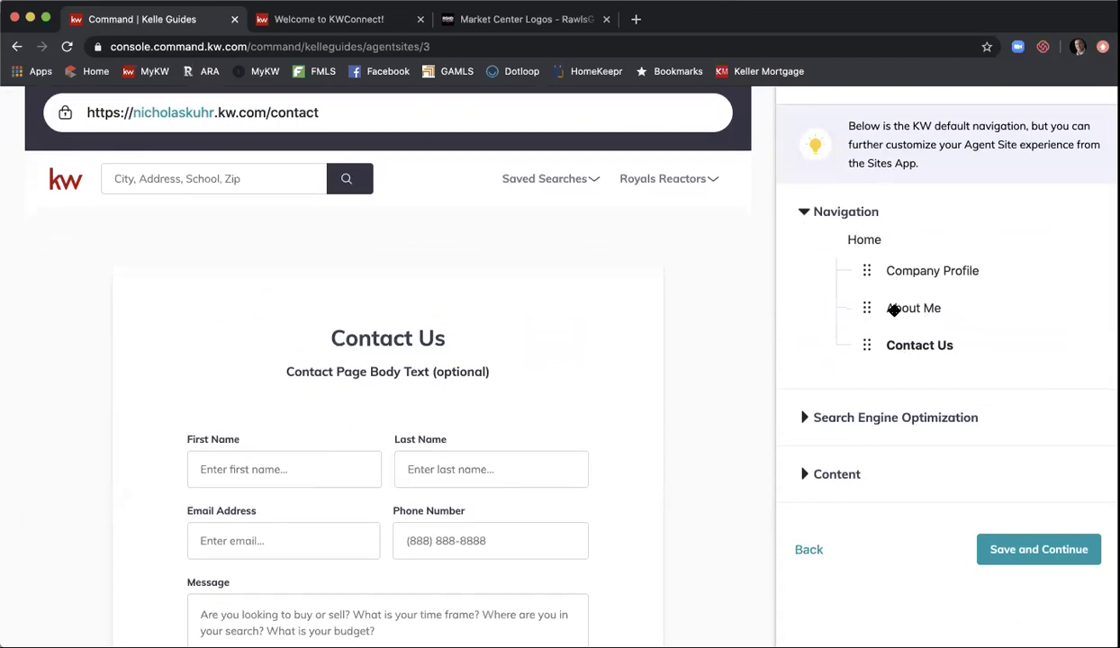
{"action": "left_click_drag", "start_coordinate": [893, 309], "coordinate": [867, 271]}
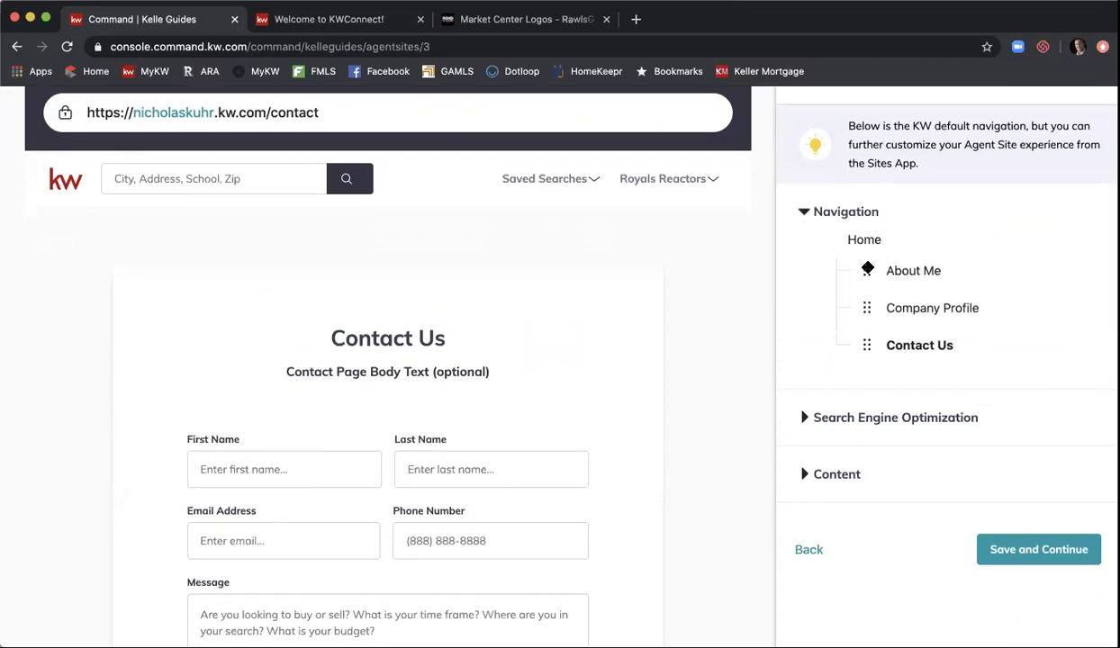
- Expand the Contact Us page's Search Engine Optimization fields
{"action": "left_click", "coordinate": [862, 414]}
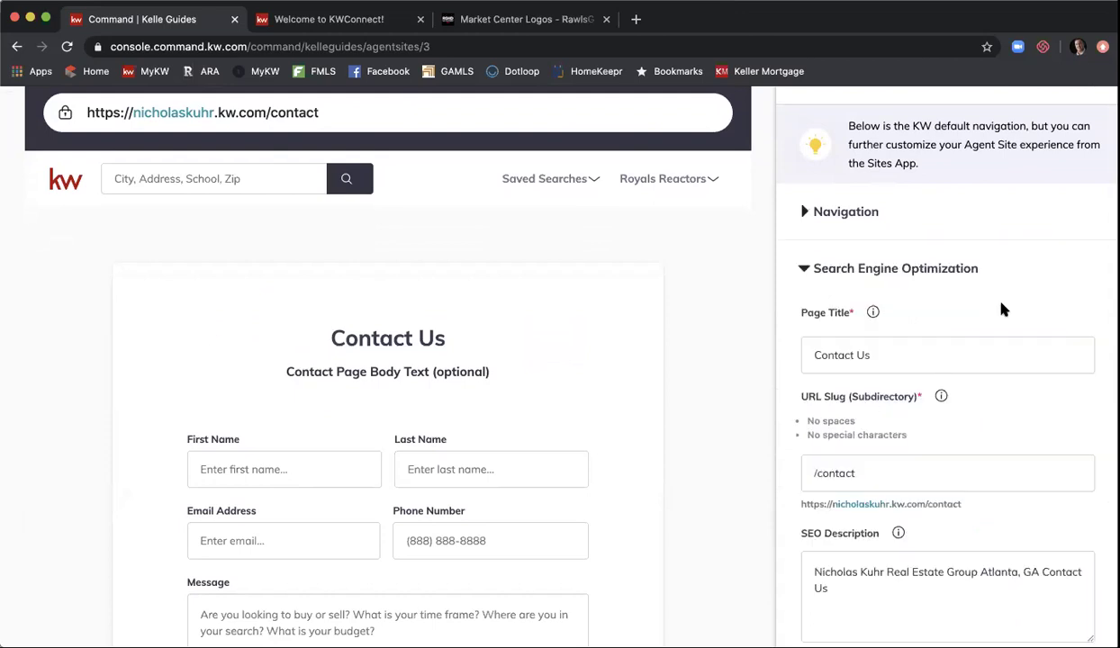
{"action": "scroll", "coordinate": [1002, 308], "scroll_direction": "down", "scroll_amount": 1}
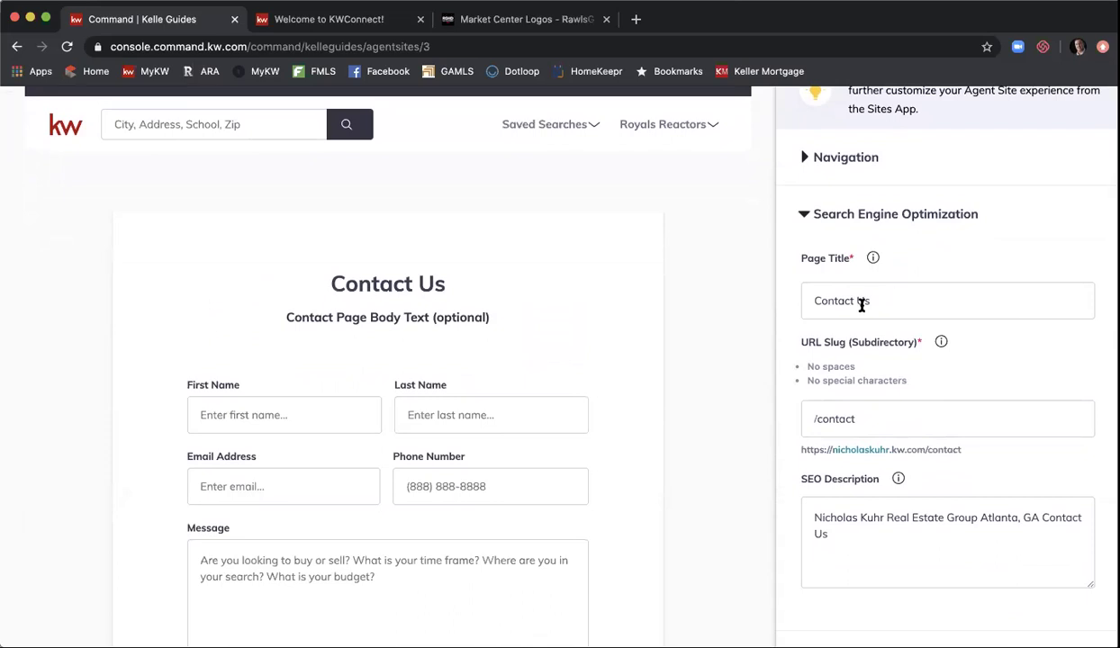
{"action": "scroll", "coordinate": [861, 305], "scroll_direction": "down", "scroll_amount": 2}
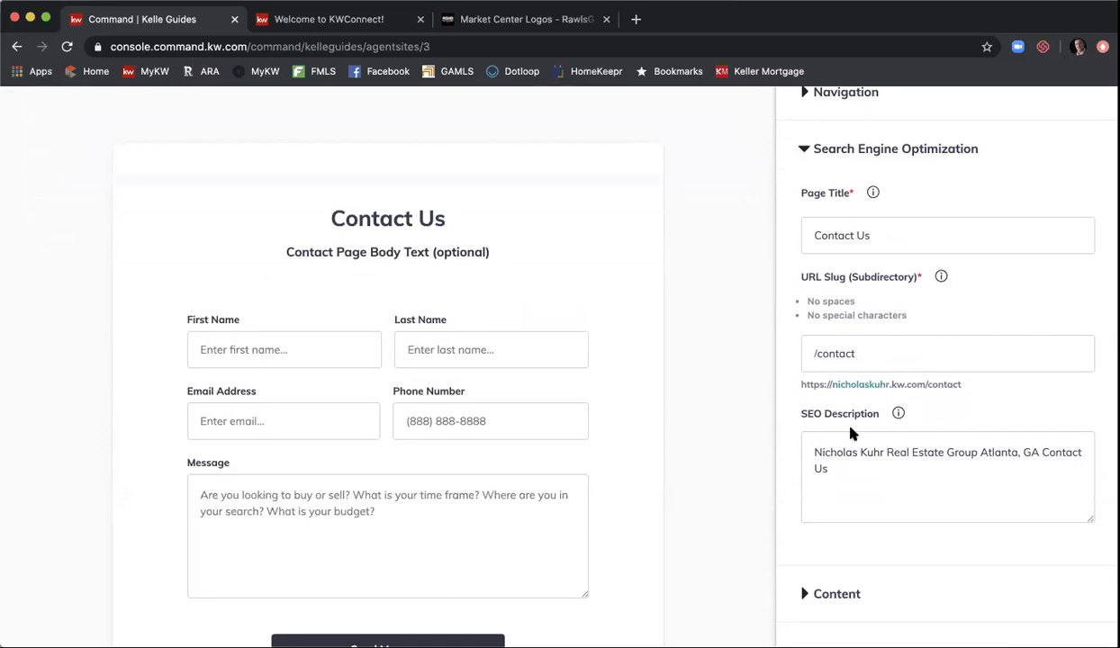
- Replace the Contact Us SEO description with one naming the agent's Keller Williams First Atlanta group and phone numbers
{"action": "left_click_drag", "start_coordinate": [829, 468], "coordinate": [784, 456]}
{"action": "type", "text": "Contac"}
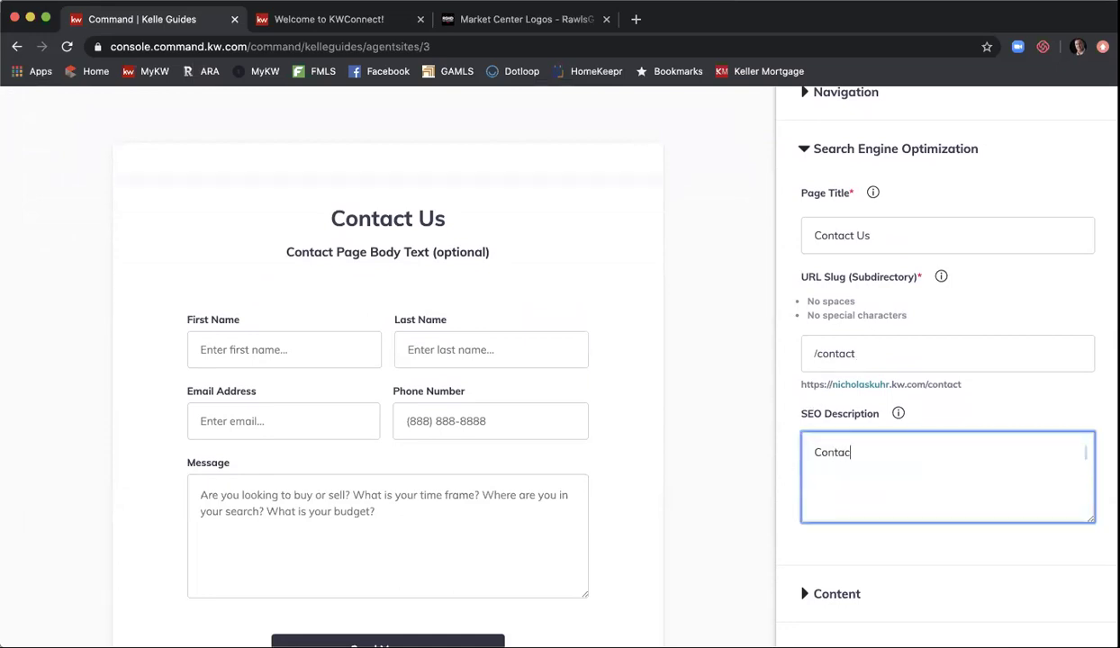
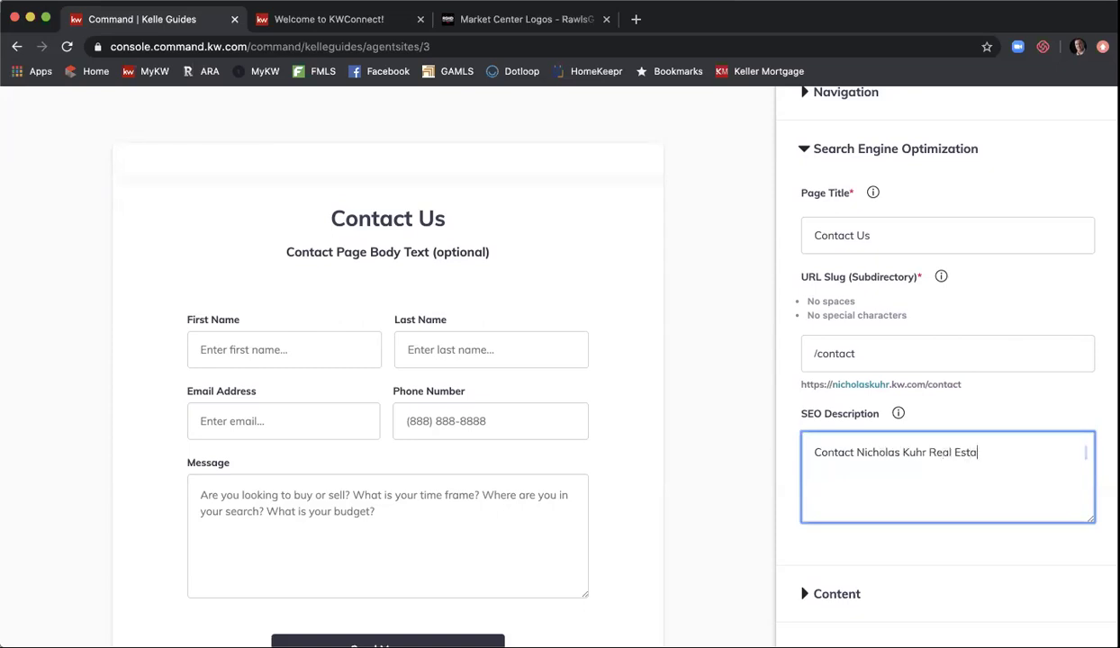
{"action": "type", "text": "Group at Keller "}
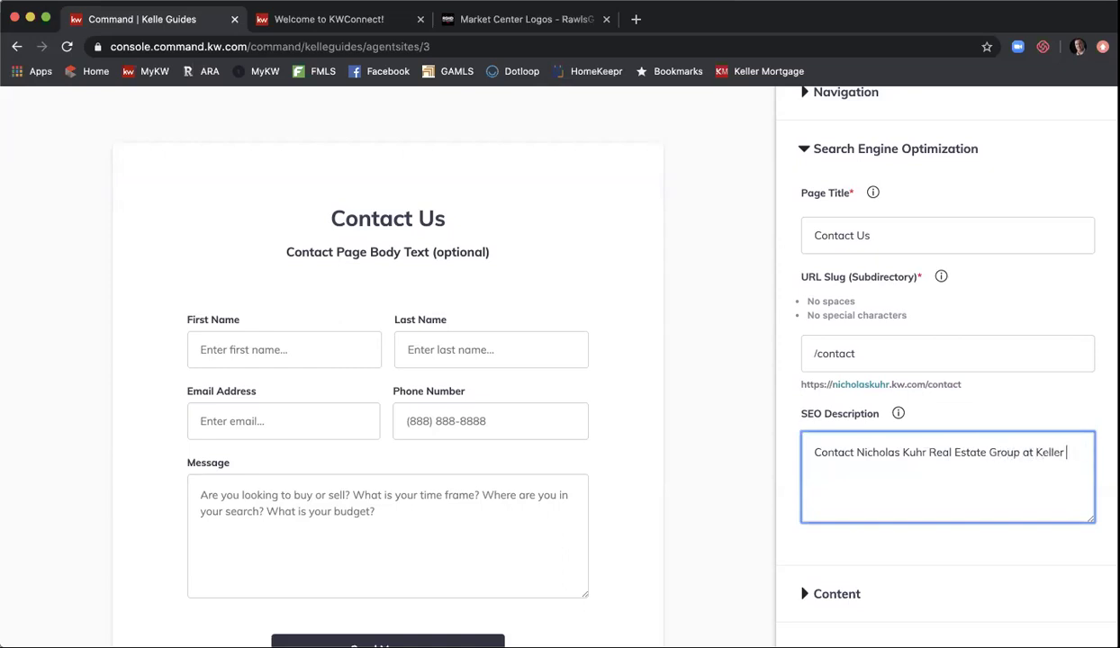
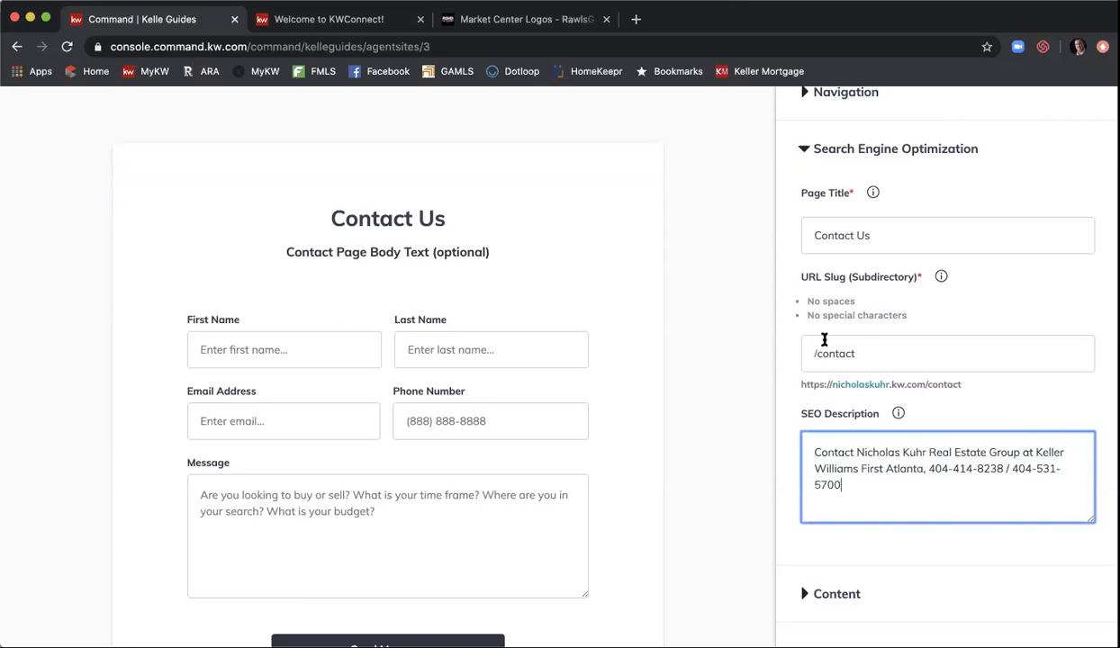
{"action": "scroll", "coordinate": [823, 339], "scroll_direction": "down", "scroll_amount": 2}
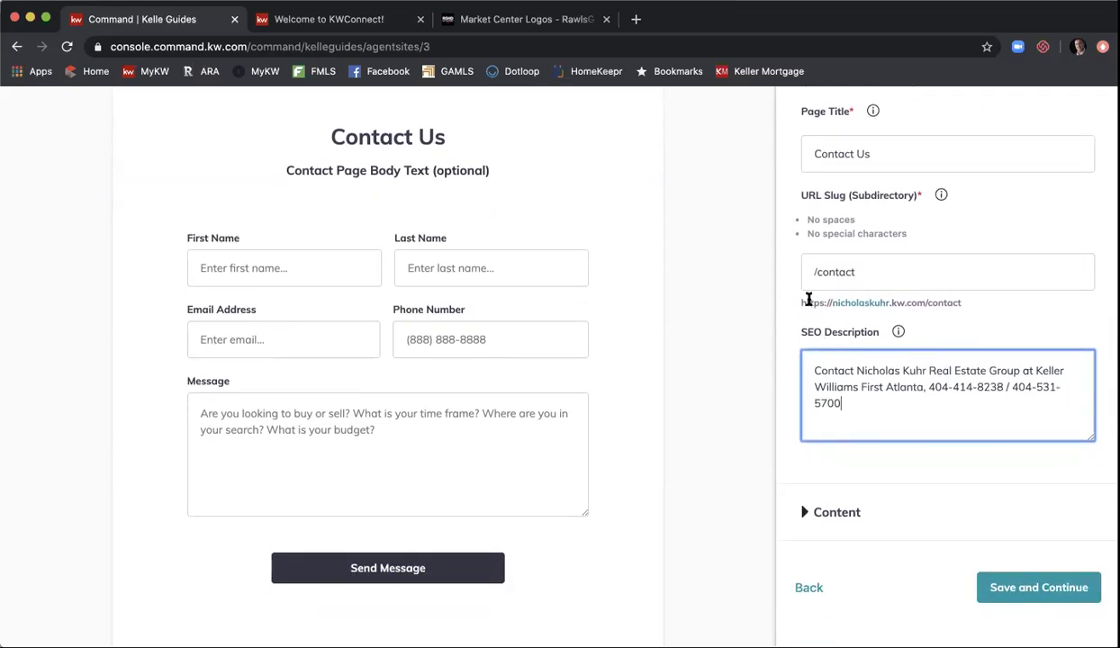
{"action": "scroll", "coordinate": [791, 461], "scroll_direction": "down", "scroll_amount": 1}
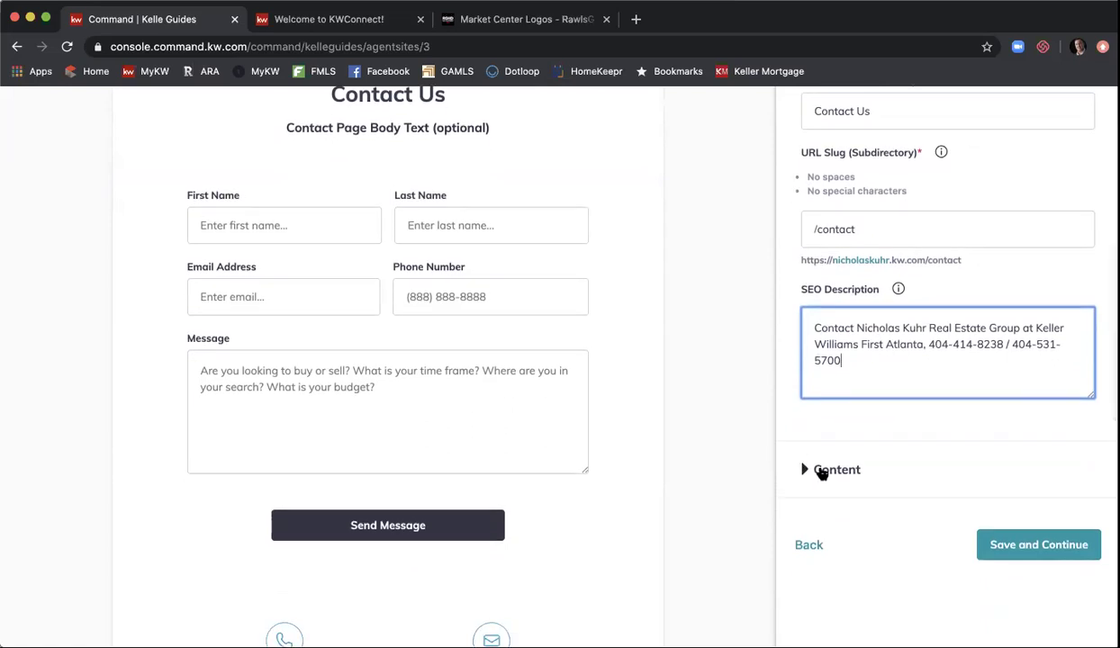
- Replace the intro paragraph with 'Drop me a message to get started on your next real estate transaction.'
{"action": "left_click", "coordinate": [821, 471]}
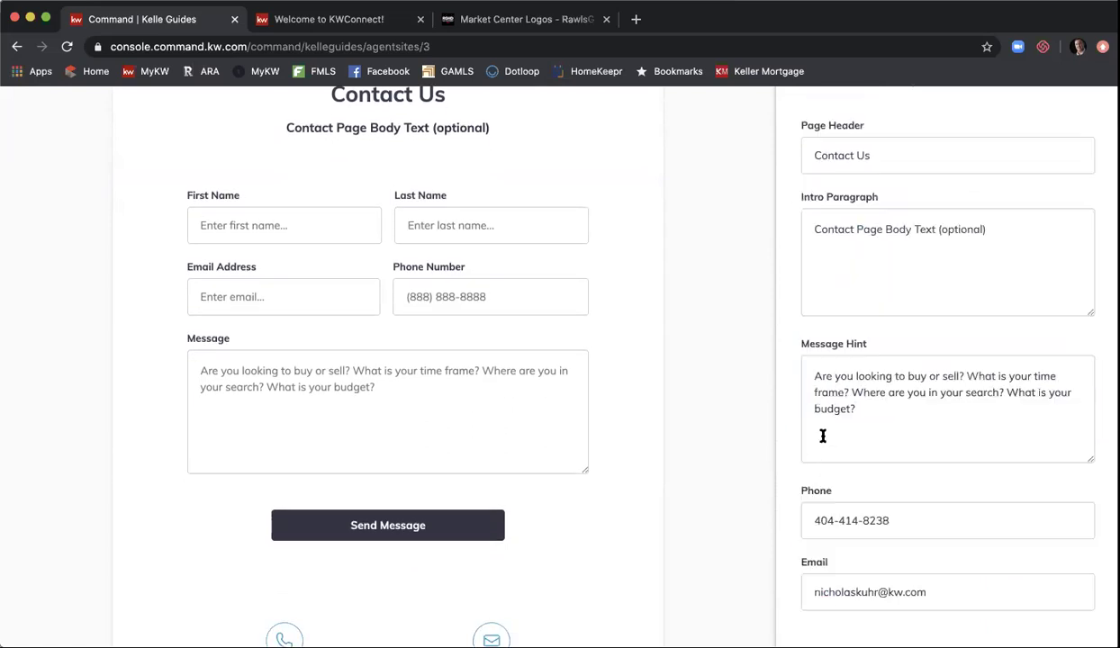
{"action": "scroll", "coordinate": [799, 276], "scroll_direction": "up", "scroll_amount": 1}
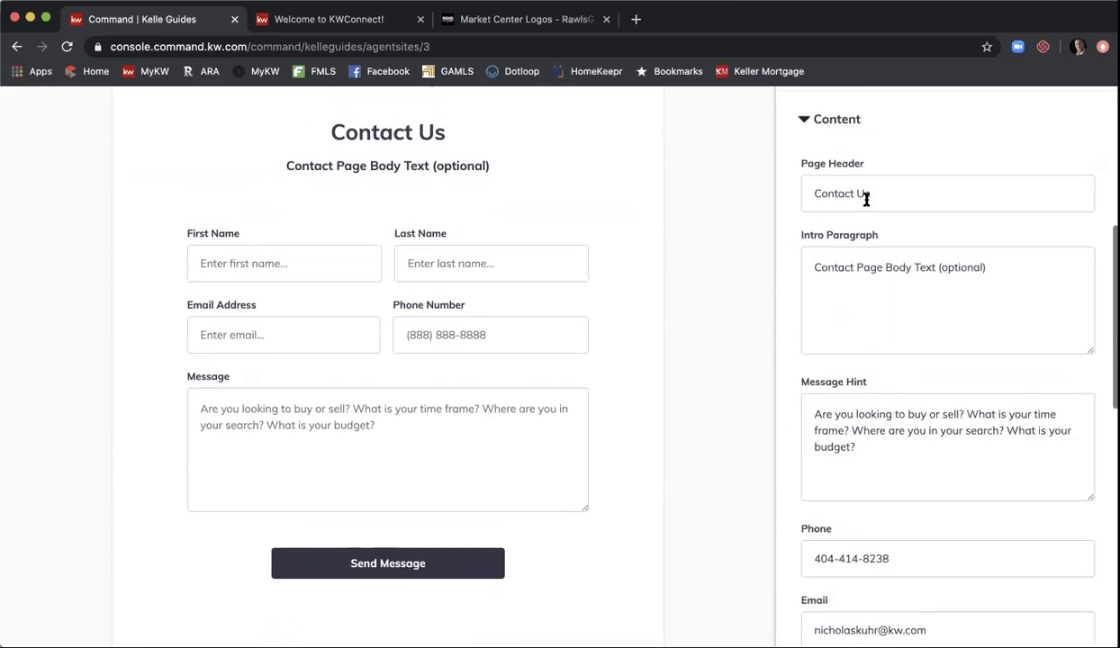
{"action": "triple_click", "coordinate": [890, 274]}
{"action": "key", "text": "BackSpace"}
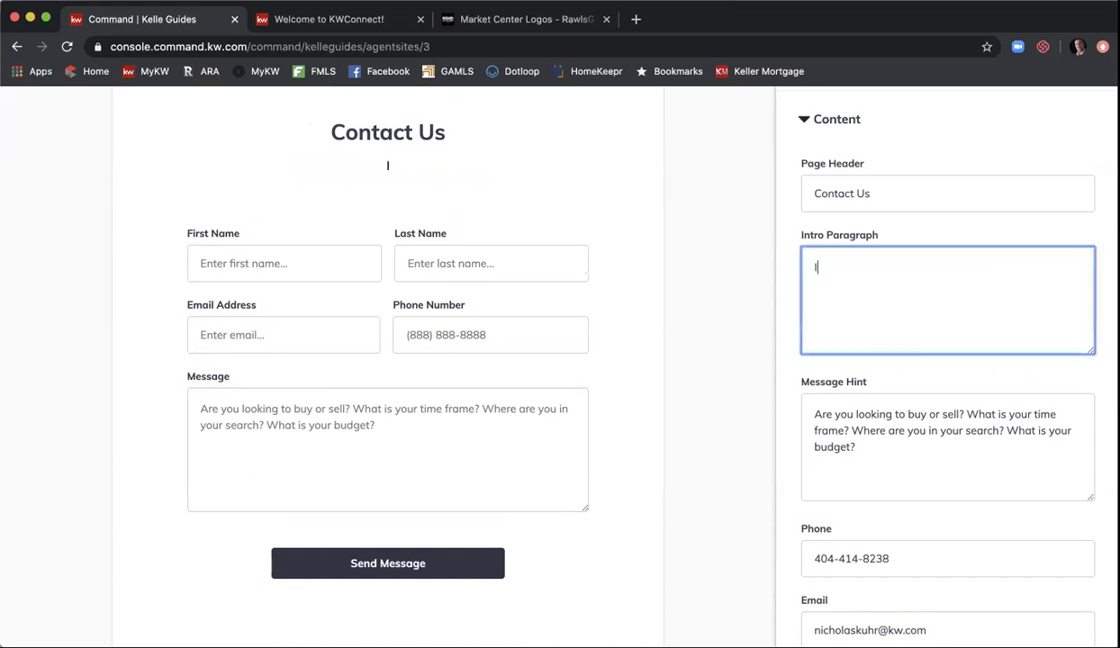
{"action": "type", "text": "L"}
{"action": "key", "text": "BackSpace"}
{"action": "type", "text": "Give me."}
{"action": "key", "text": "BackSpace"}
{"action": "type", "text": "a"}
{"action": "key", "text": "BackSpace"}
{"action": "key", "text": "BackSpace"}
{"action": "key", "text": "BackSpace"}
{"action": "key", "text": "BackSpace"}
{"action": "key", "text": "BackSpace"}
{"action": "key", "text": "BackSpace"}
{"action": "key", "text": "BackSpace"}
{"action": "key", "text": "BackSpace"}
{"action": "key", "text": "BackSpace"}
{"action": "type", "text": "Drop"}
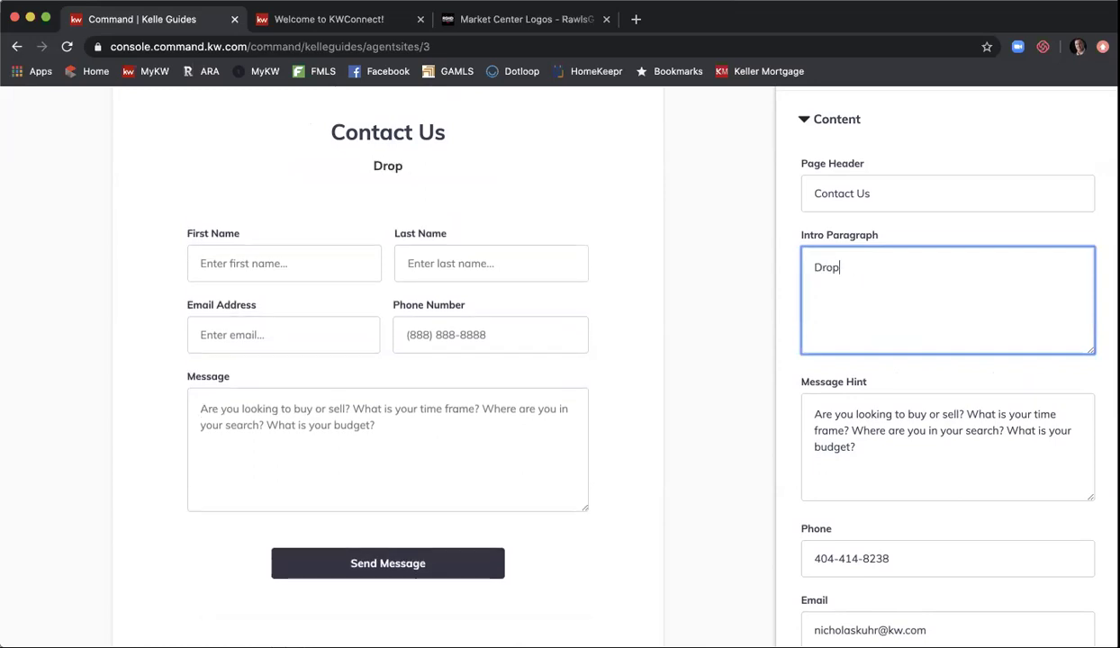
{"action": "type", "text": " me a message t"}
{"action": "key", "text": "BackSpace"}
{"action": "type", "text": "to get started"}
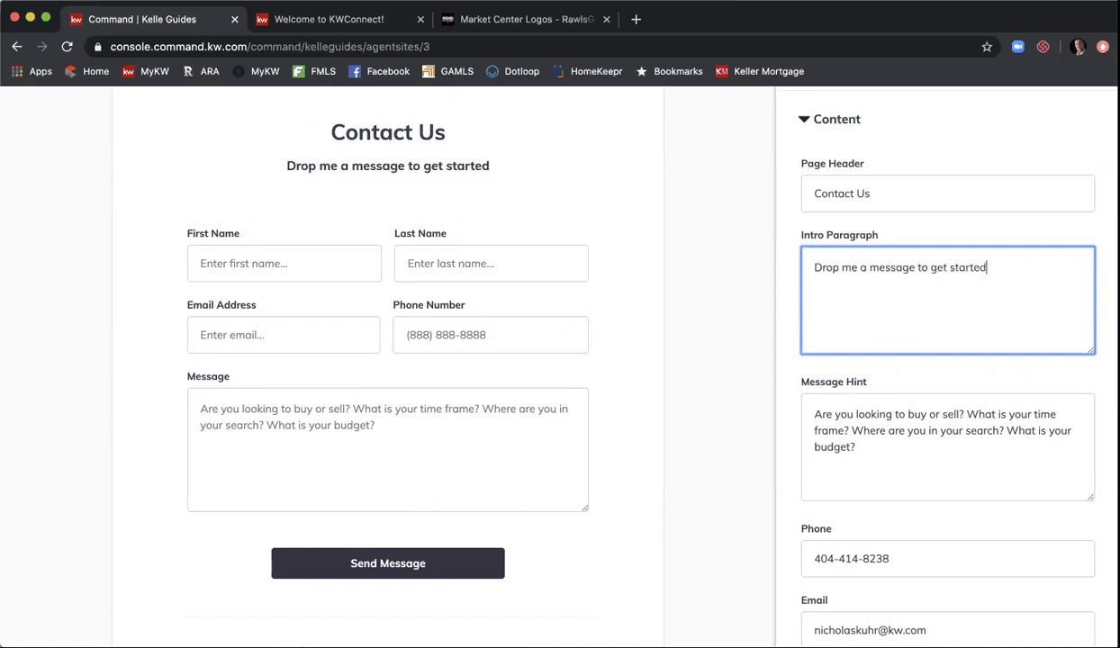
{"action": "type", "text": " on your next"}
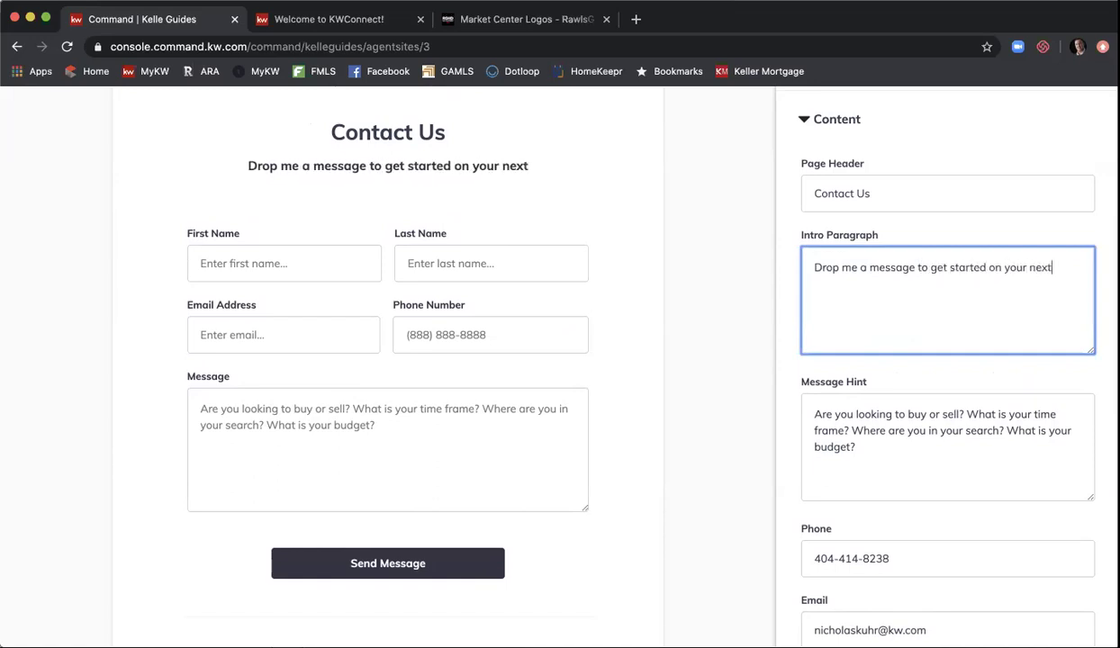
{"action": "type", "text": " real estate tr"}
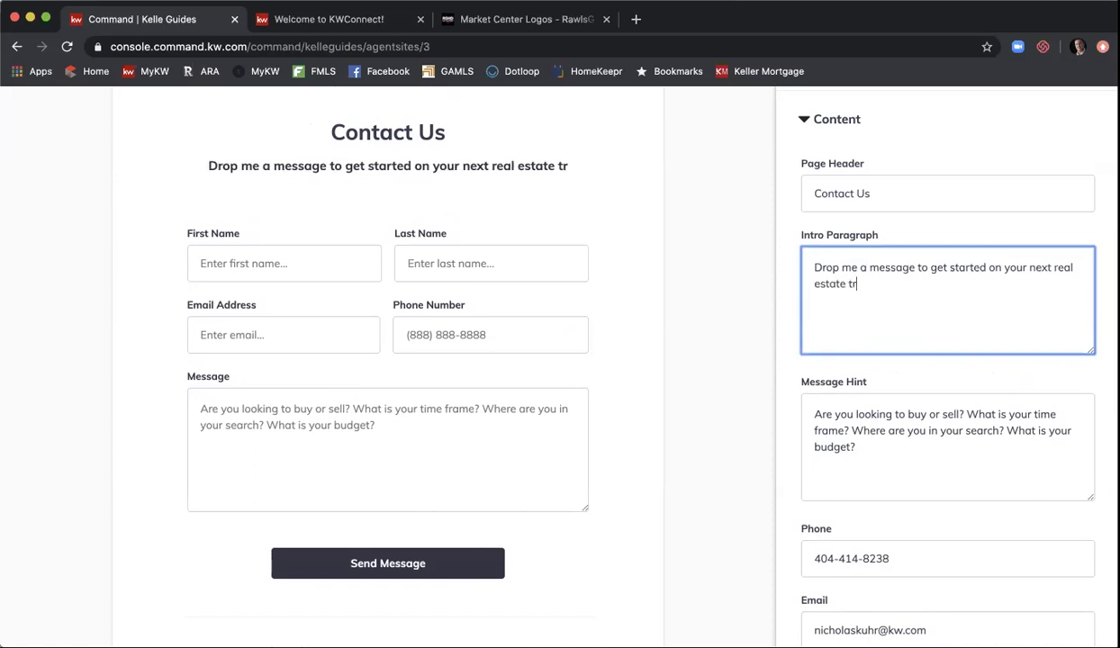
{"action": "type", "text": "ansaction"}
{"action": "key", "text": "BackSpace"}
{"action": "key", "text": "BackSpace"}
{"action": "key", "text": "BackSpace"}
{"action": "type", "text": "ions"}
{"action": "key", "text": "BackSpace"}
{"action": "key", "text": "BackSpace"}
{"action": "key", "text": "BackSpace"}
{"action": "key", "text": "BackSpace"}
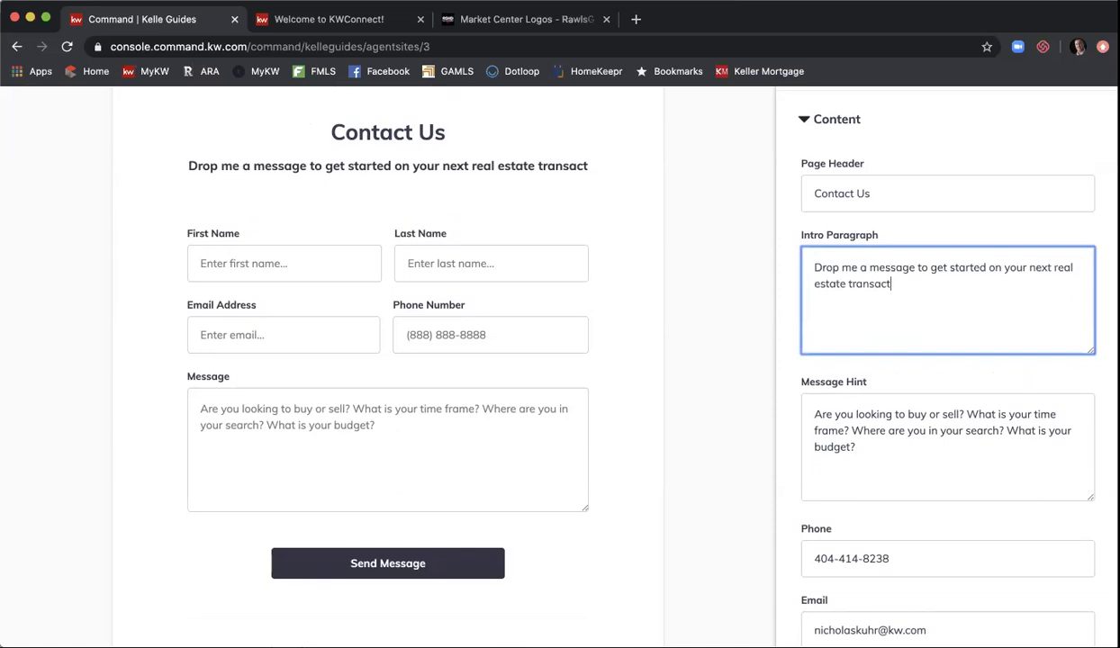
{"action": "type", "text": "ion."}
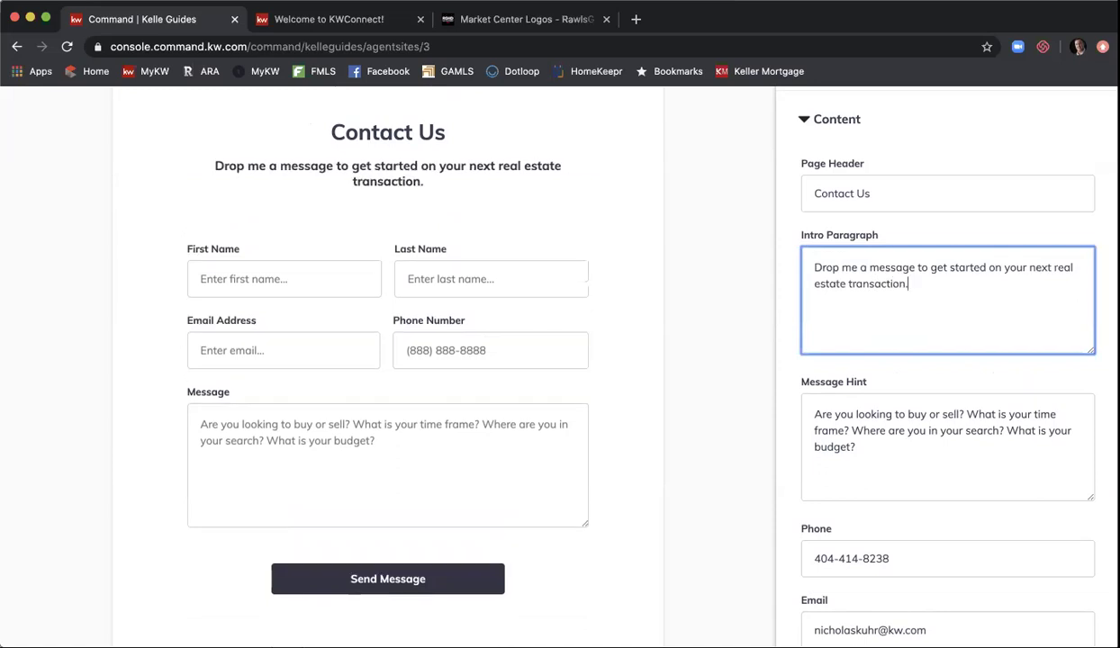
- Review the remaining Contact Us content fields, including the agent's phone and email
{"action": "left_click_drag", "start_coordinate": [929, 295], "coordinate": [780, 252]}
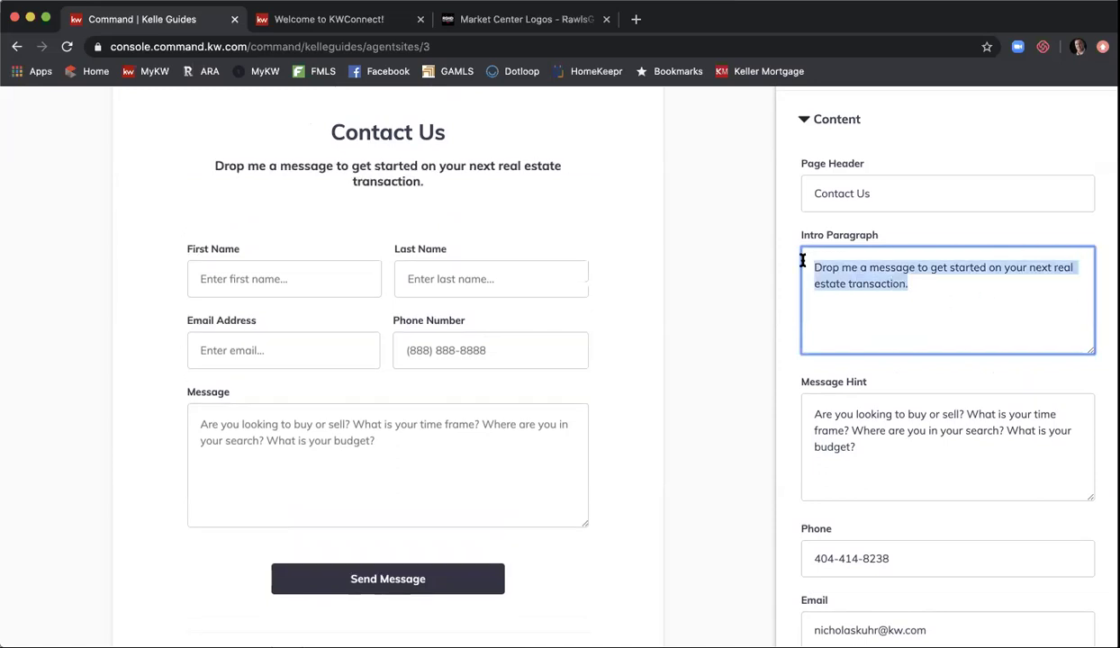
{"action": "scroll", "coordinate": [969, 400], "scroll_direction": "down", "scroll_amount": 2}
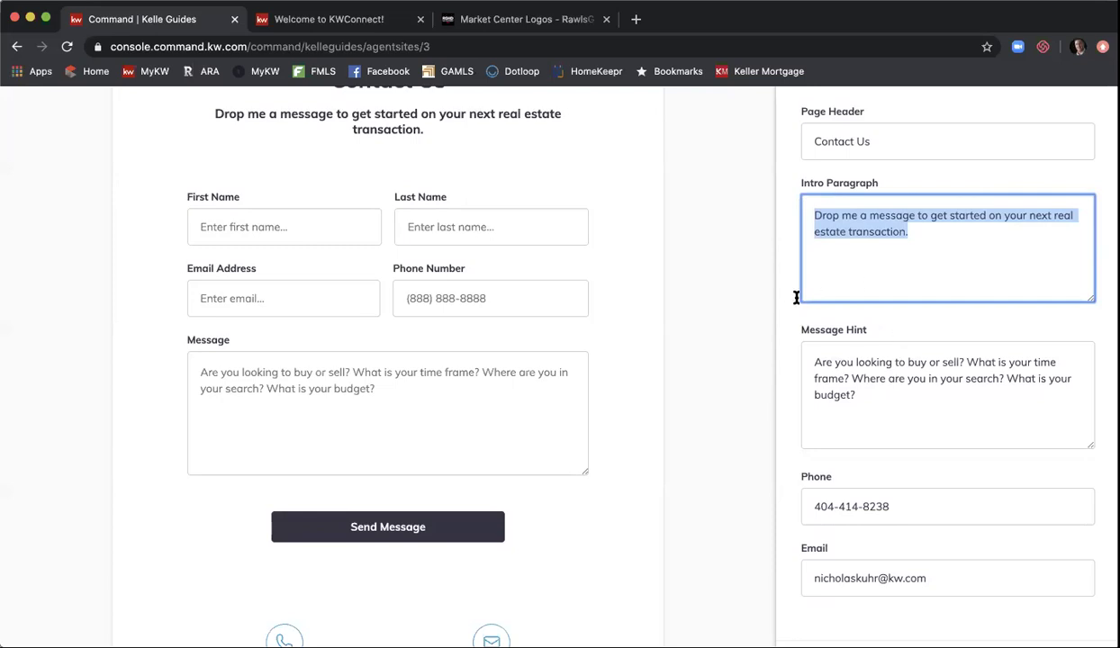
{"action": "scroll", "coordinate": [783, 311], "scroll_direction": "down", "scroll_amount": 1}
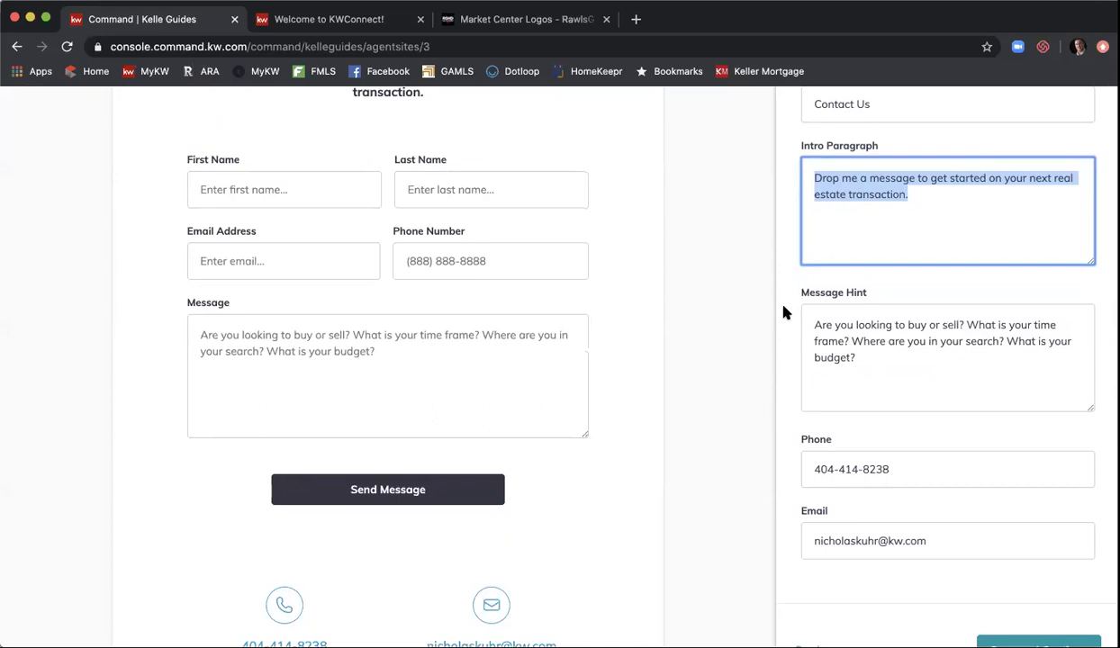
{"action": "scroll", "coordinate": [811, 256], "scroll_direction": "down", "scroll_amount": 5}
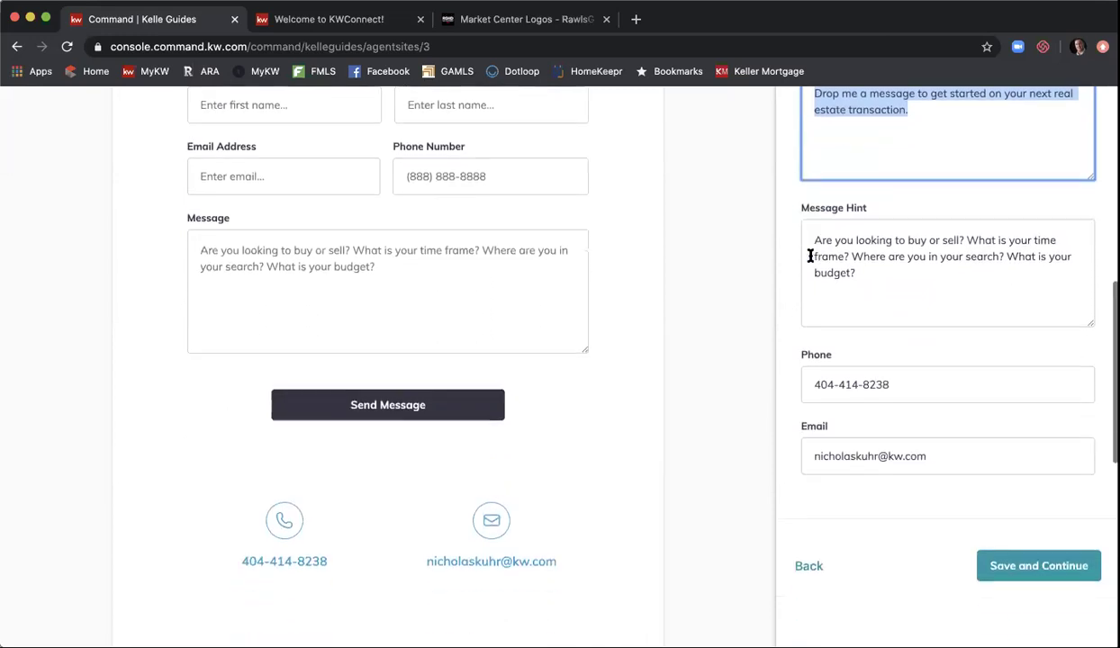
{"action": "scroll", "coordinate": [868, 351], "scroll_direction": "down", "scroll_amount": 1}
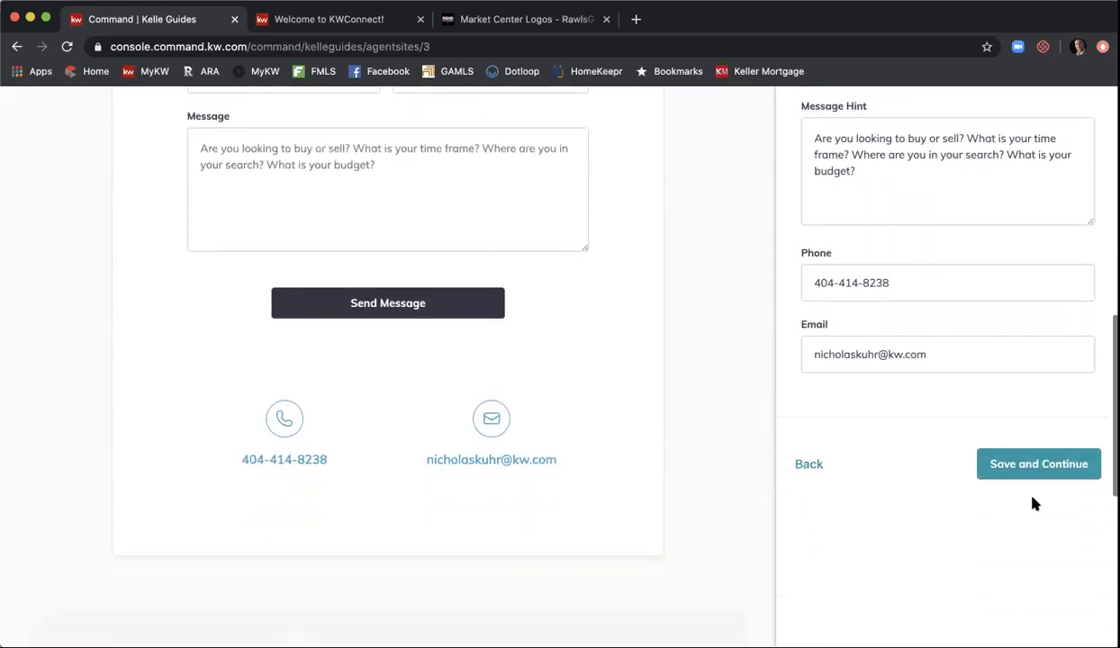
- Save the contact page content, then switch to the Market Center Logos tab
{"action": "left_click", "coordinate": [989, 466]}
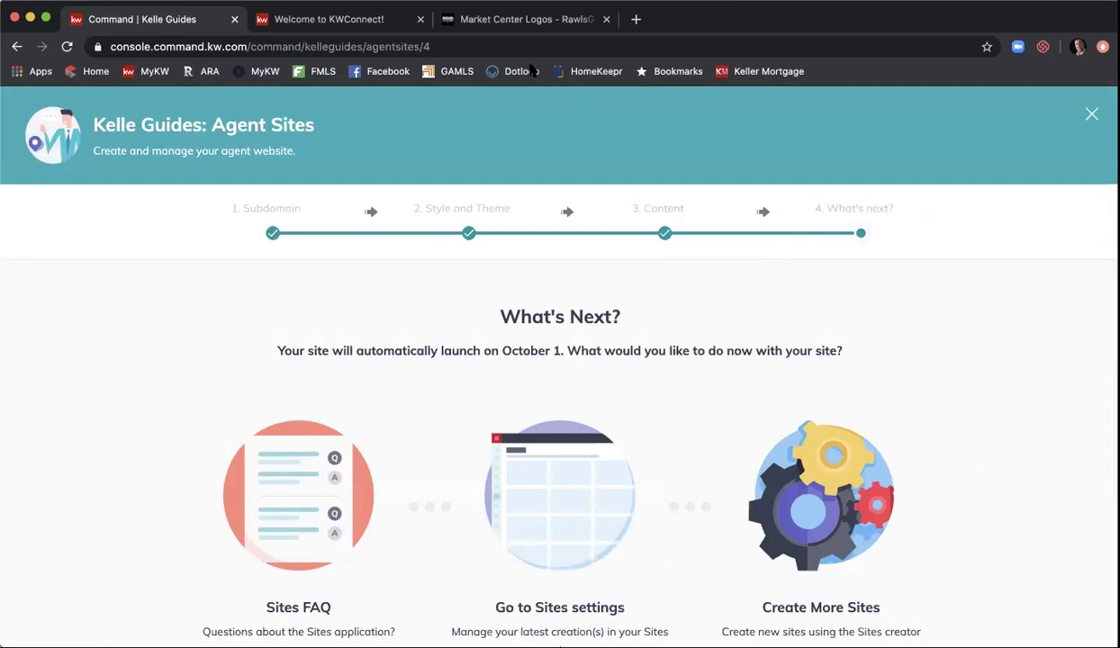
{"action": "left_click", "coordinate": [510, 20]}
- Load the agent's live website, accept cookies, check its page list, then return to the guide
{"action": "left_click", "coordinate": [237, 49]}
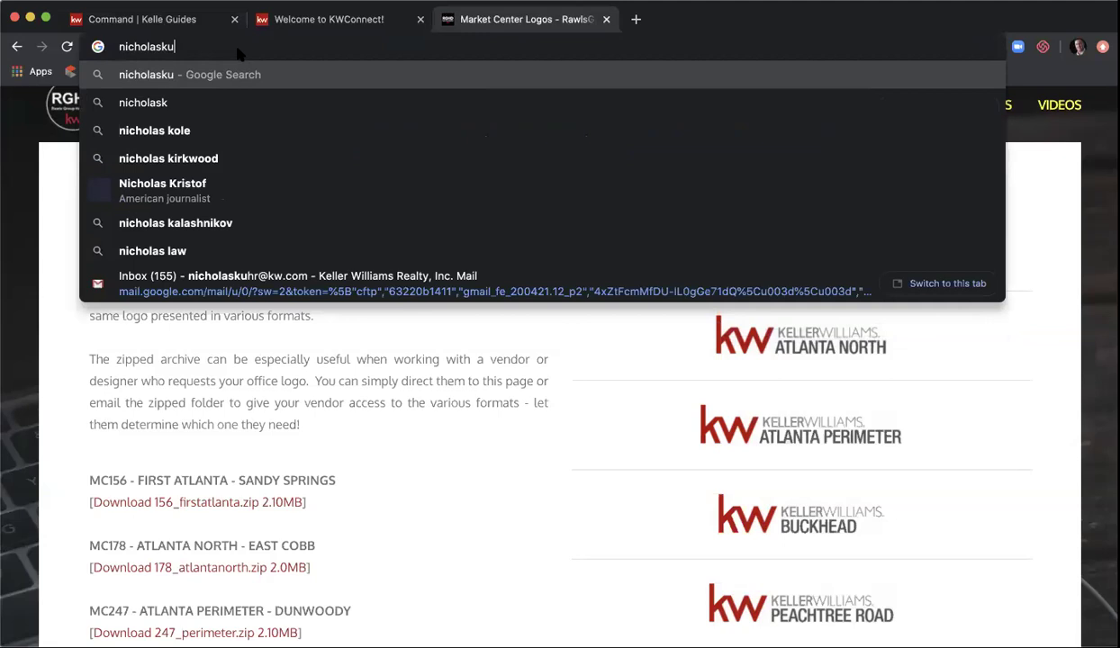
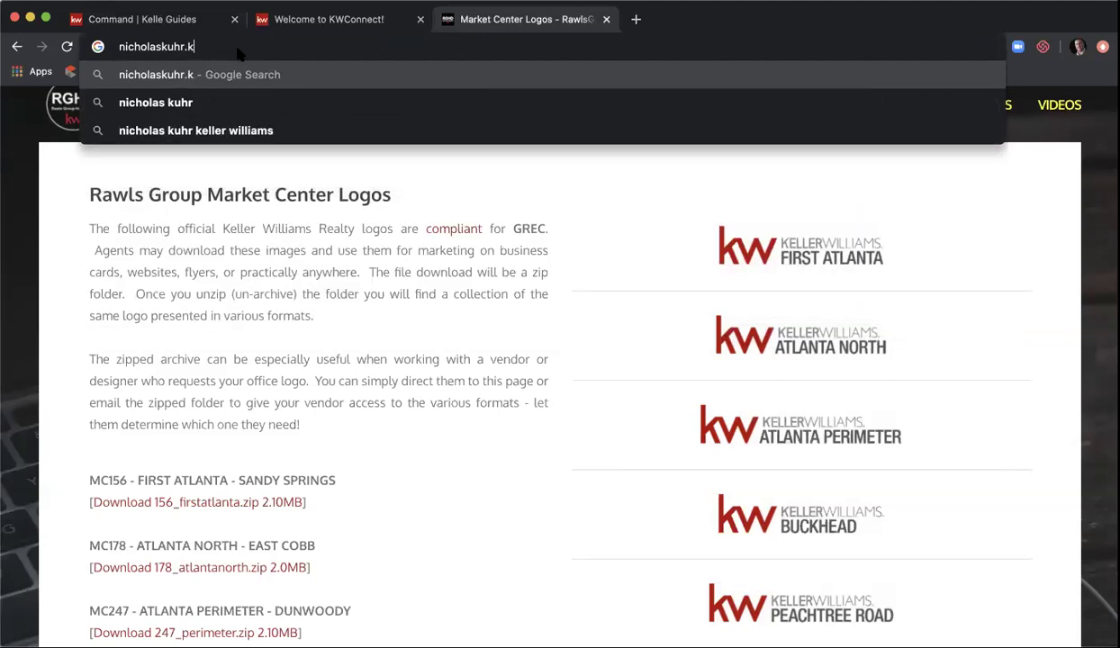
{"action": "key", "text": "Return"}
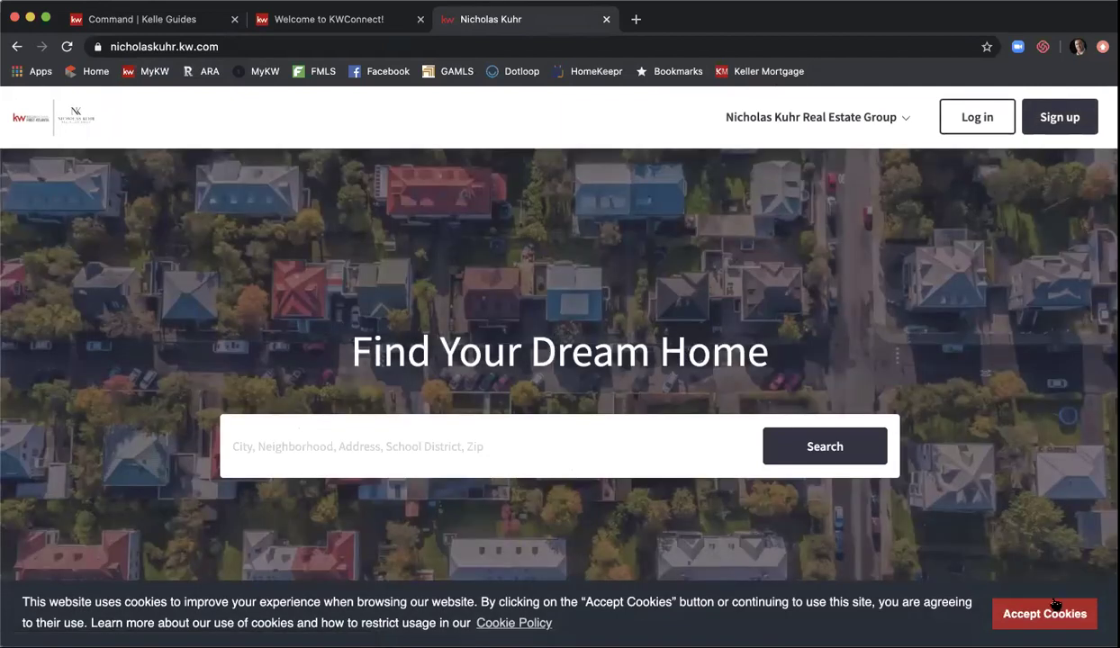
{"action": "left_click", "coordinate": [1055, 605]}
{"action": "left_click", "coordinate": [902, 115]}
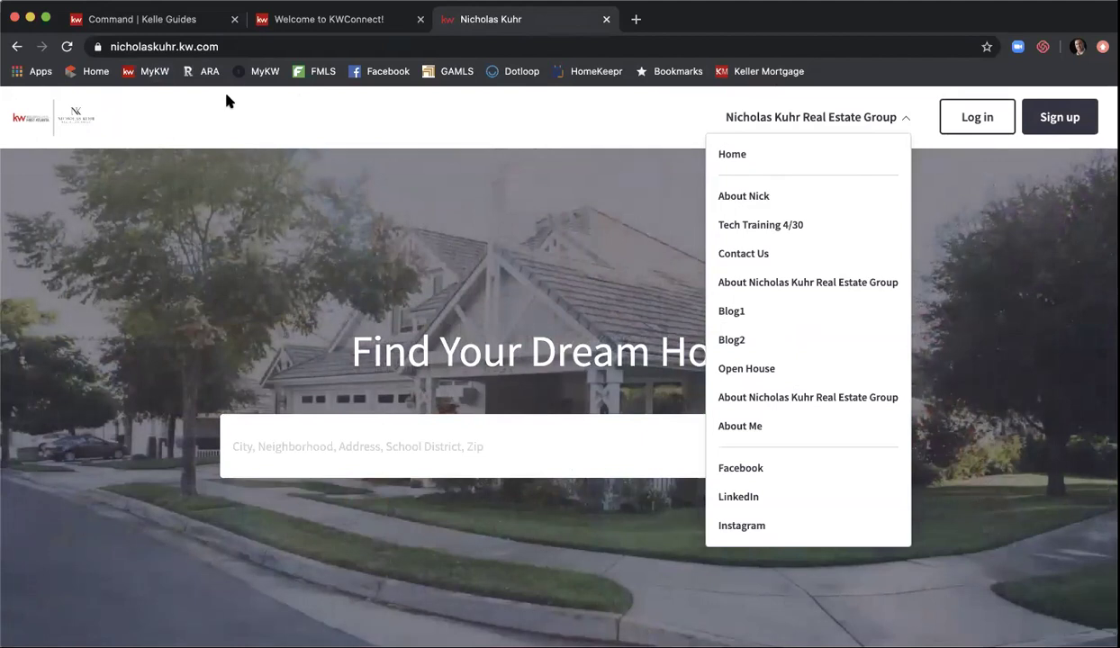
{"action": "left_click", "coordinate": [155, 21]}
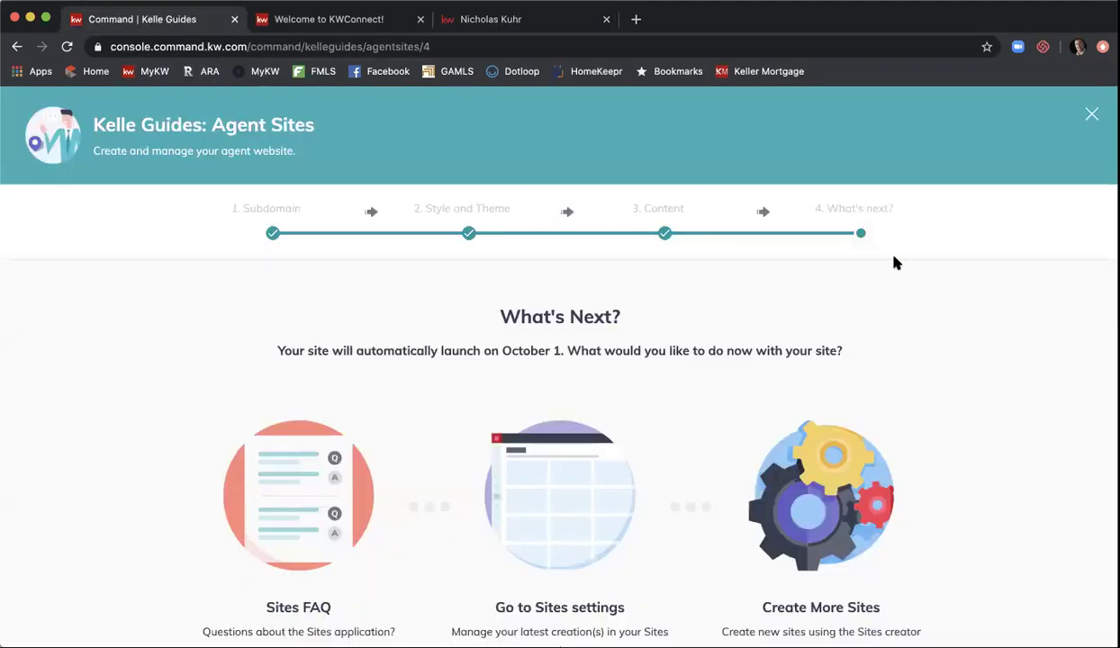
- Go from What's Next to Manage Sites and scroll the list of agent site pages
{"action": "scroll", "coordinate": [895, 262], "scroll_direction": "down", "scroll_amount": 3}
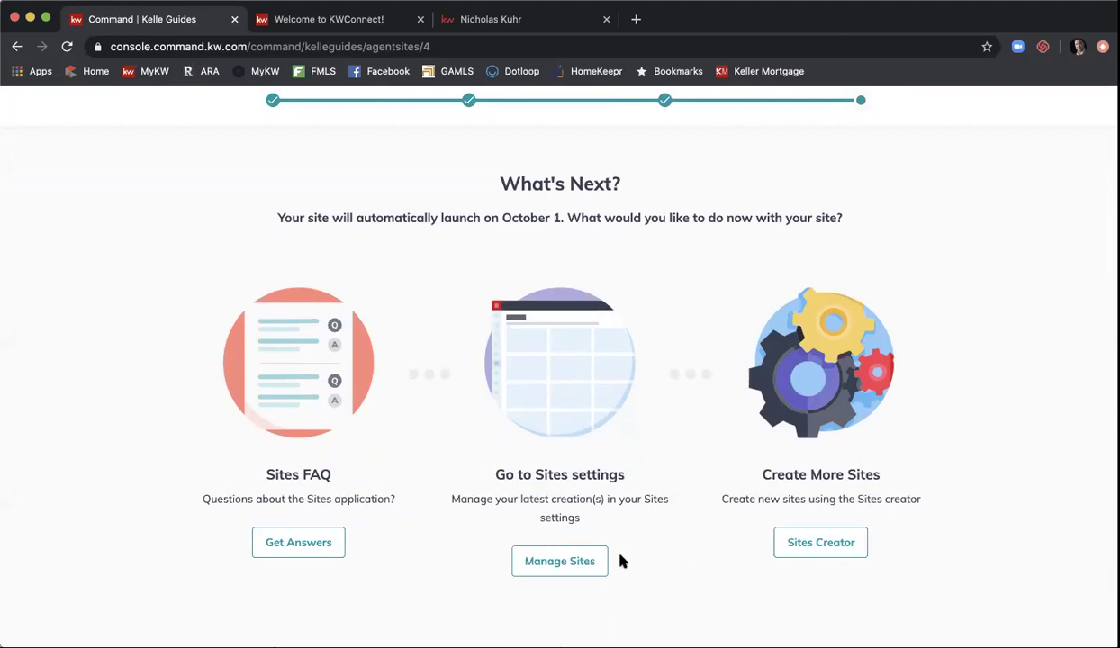
{"action": "left_click", "coordinate": [580, 564]}
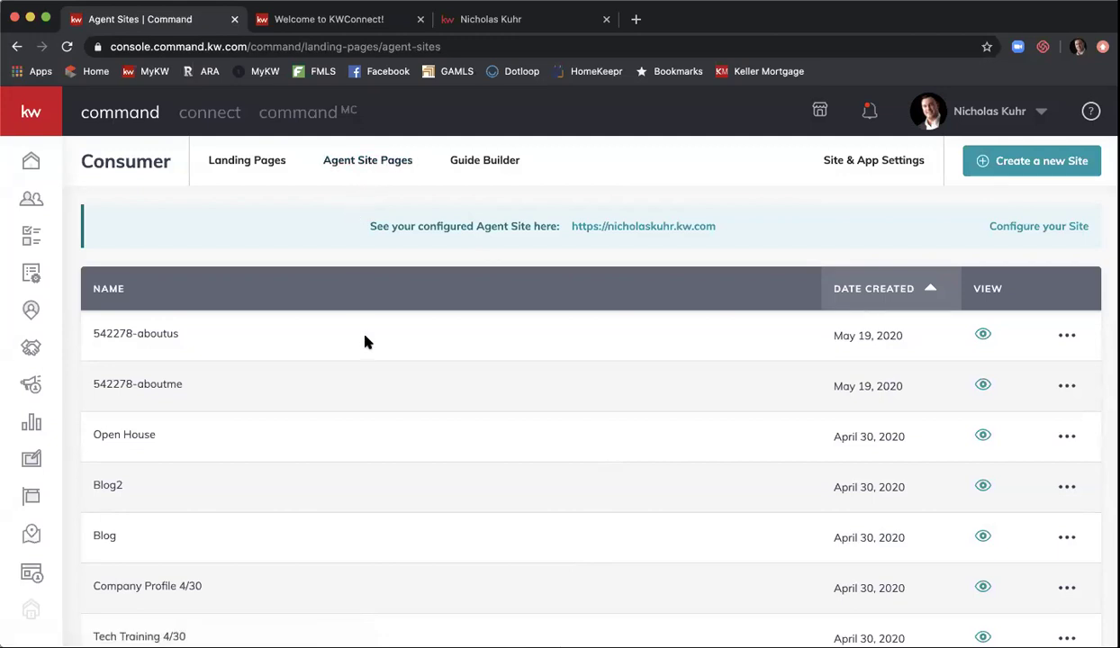
{"action": "scroll", "coordinate": [365, 341], "scroll_direction": "down", "scroll_amount": 2}
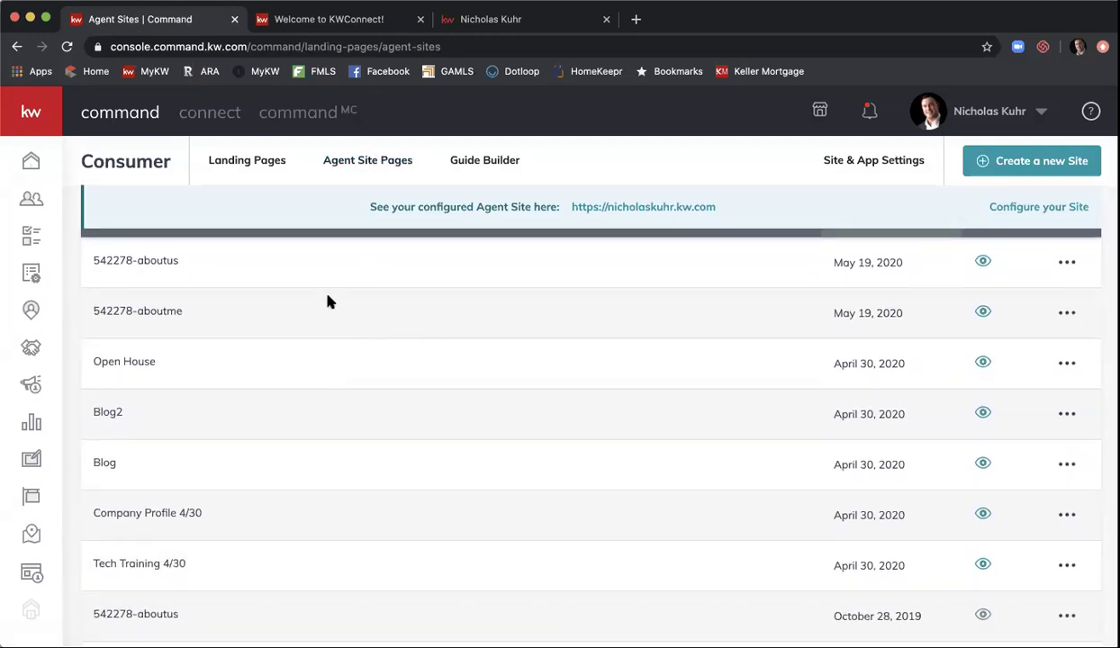
{"action": "scroll", "coordinate": [328, 302], "scroll_direction": "down", "scroll_amount": 4}
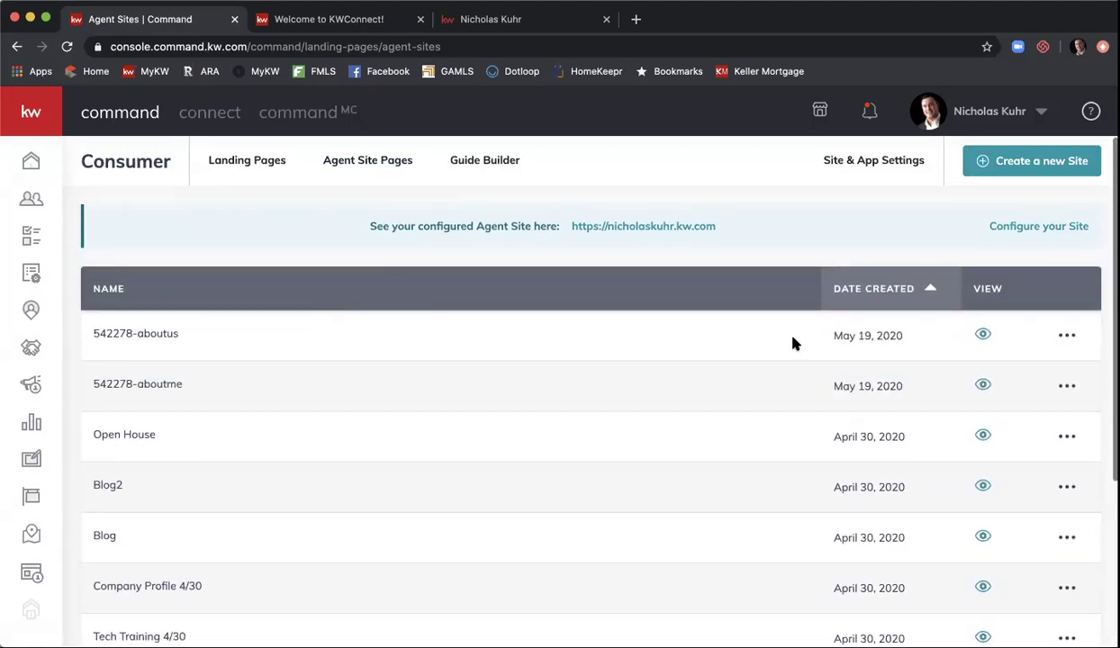
- Preview the /about-nkreg Company Profile page on the live site, then close its tab
{"action": "left_click", "coordinate": [983, 336]}
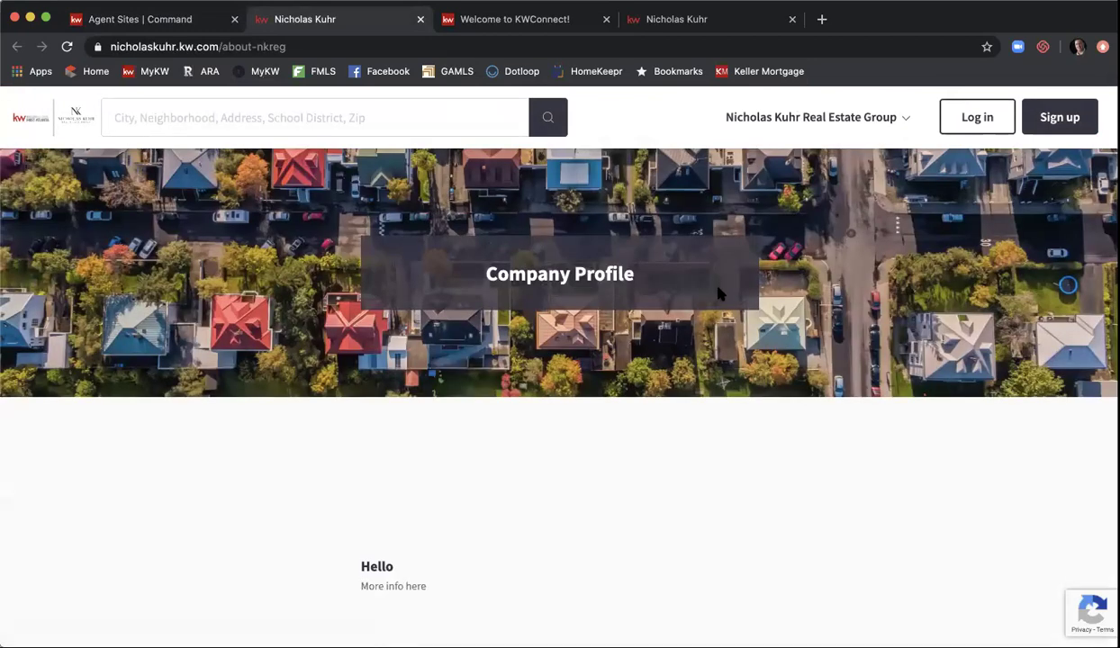
{"action": "scroll", "coordinate": [718, 288], "scroll_direction": "down", "scroll_amount": 3}
{"action": "scroll", "coordinate": [442, 388], "scroll_direction": "up", "scroll_amount": 2}
{"action": "scroll", "coordinate": [442, 388], "scroll_direction": "down", "scroll_amount": 3}
{"action": "scroll", "coordinate": [363, 360], "scroll_direction": "down", "scroll_amount": 3}
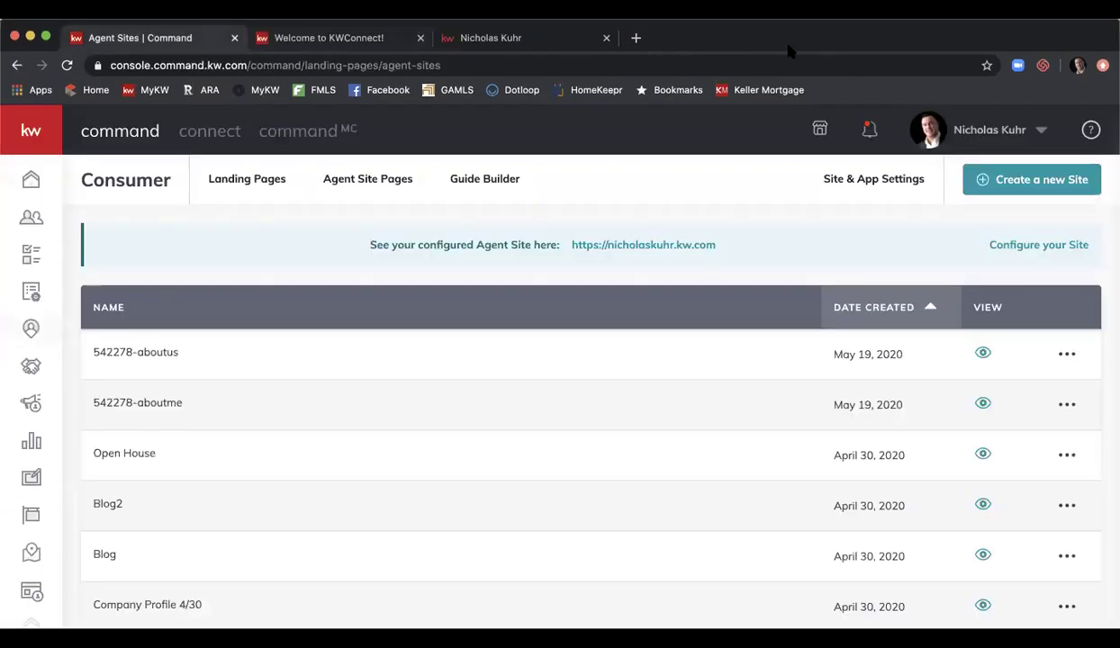
{"action": "left_click", "coordinate": [419, 38]}
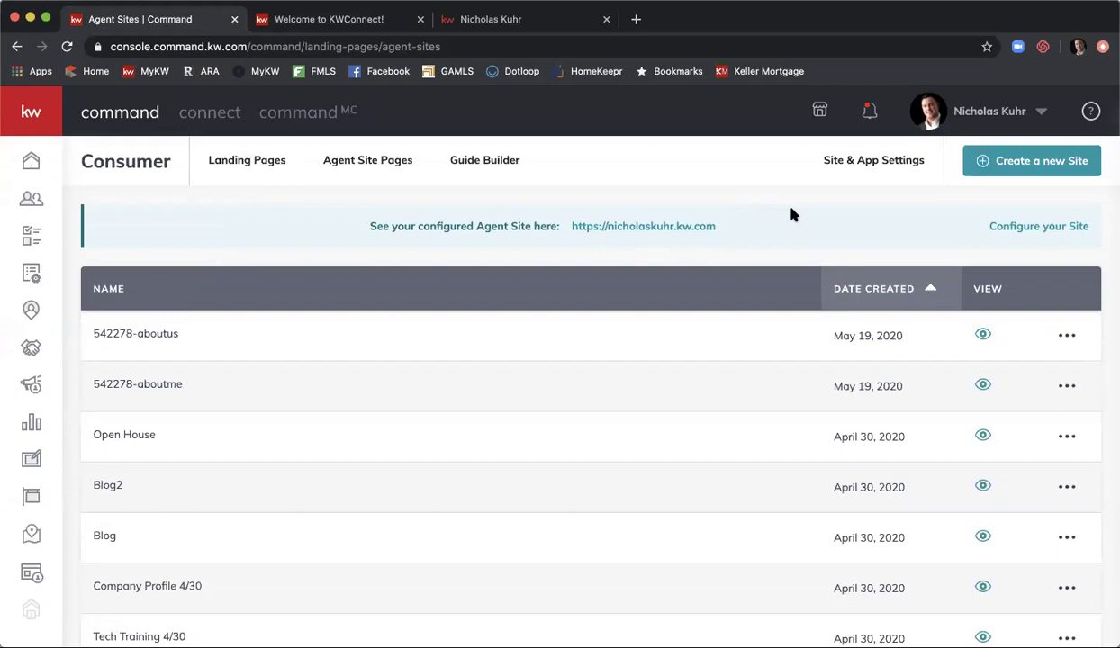
- Open the actions menu on the 542278-aboutus row and dismiss it without deleting
{"action": "scroll", "coordinate": [793, 215], "scroll_direction": "down", "scroll_amount": 2}
{"action": "scroll", "coordinate": [793, 215], "scroll_direction": "up", "scroll_amount": 2}
{"action": "left_click", "coordinate": [1064, 338]}
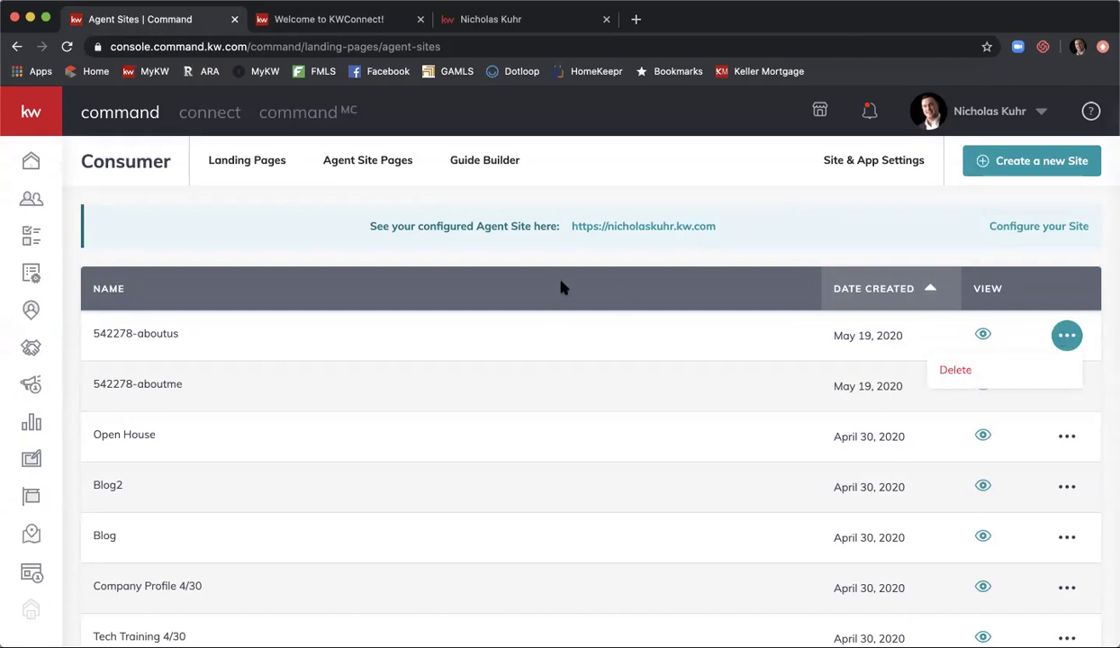
{"action": "left_click", "coordinate": [531, 264]}
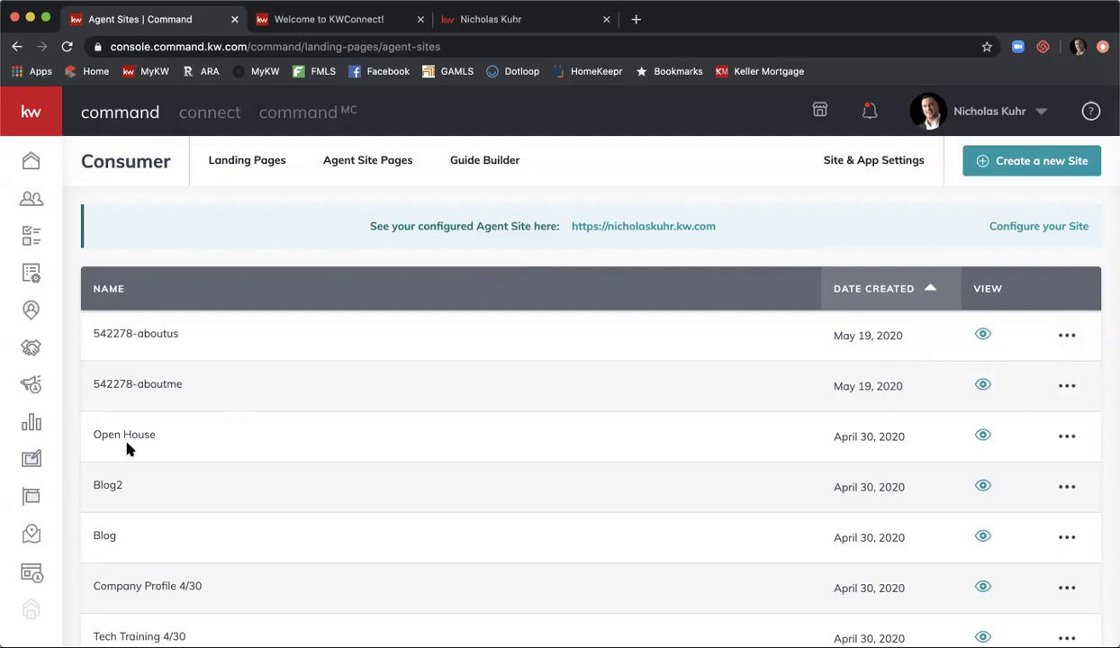
- Open Designs and filter the templates to Agent site only
{"action": "left_click", "coordinate": [38, 462]}
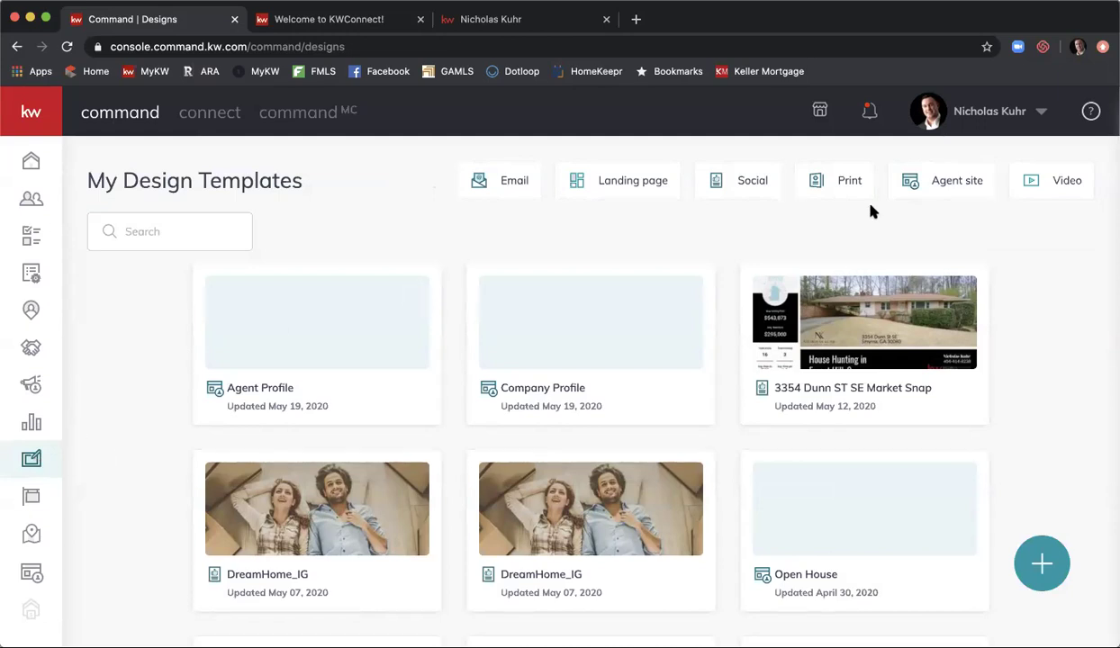
{"action": "left_click", "coordinate": [946, 184]}
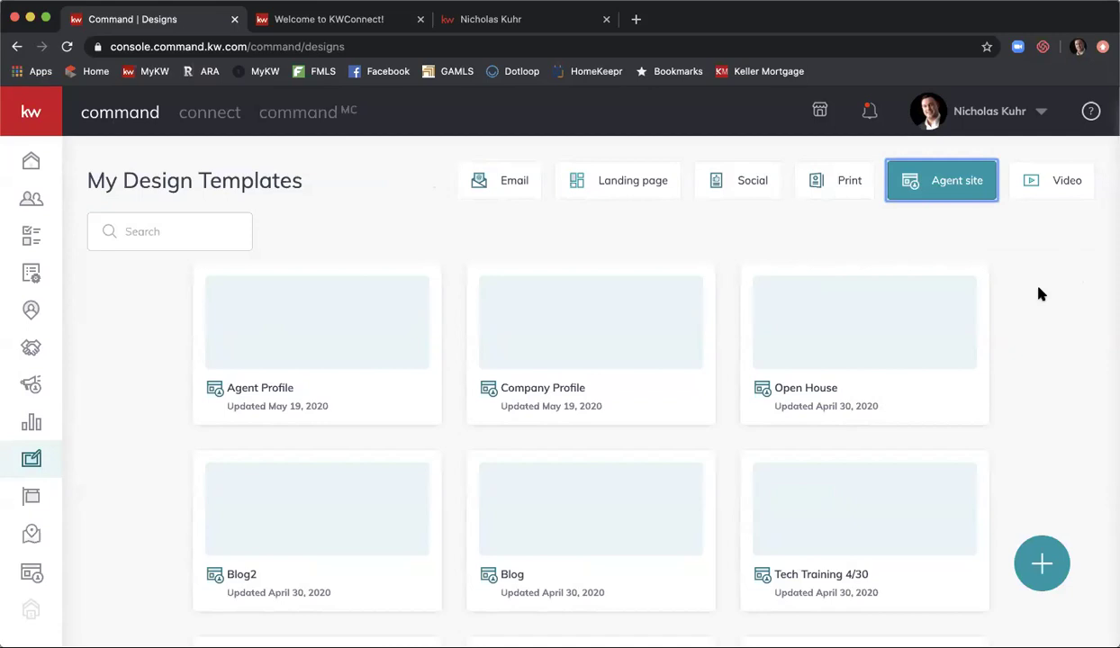
{"action": "scroll", "coordinate": [1040, 294], "scroll_direction": "down", "scroll_amount": 1}
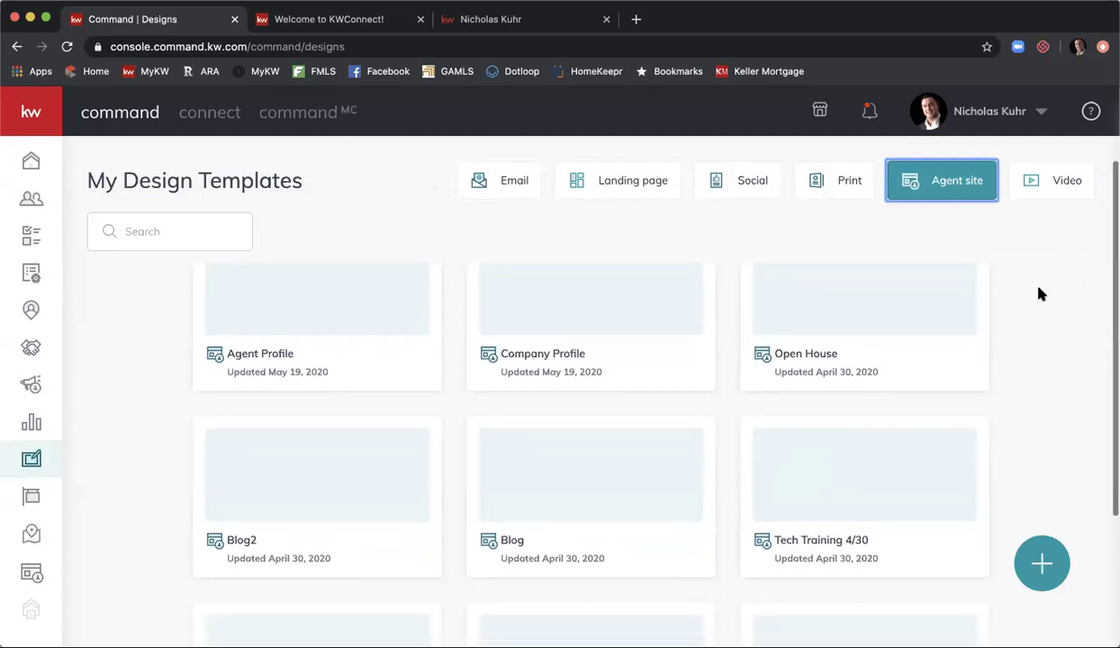
{"action": "scroll", "coordinate": [568, 357], "scroll_direction": "down", "scroll_amount": 5}
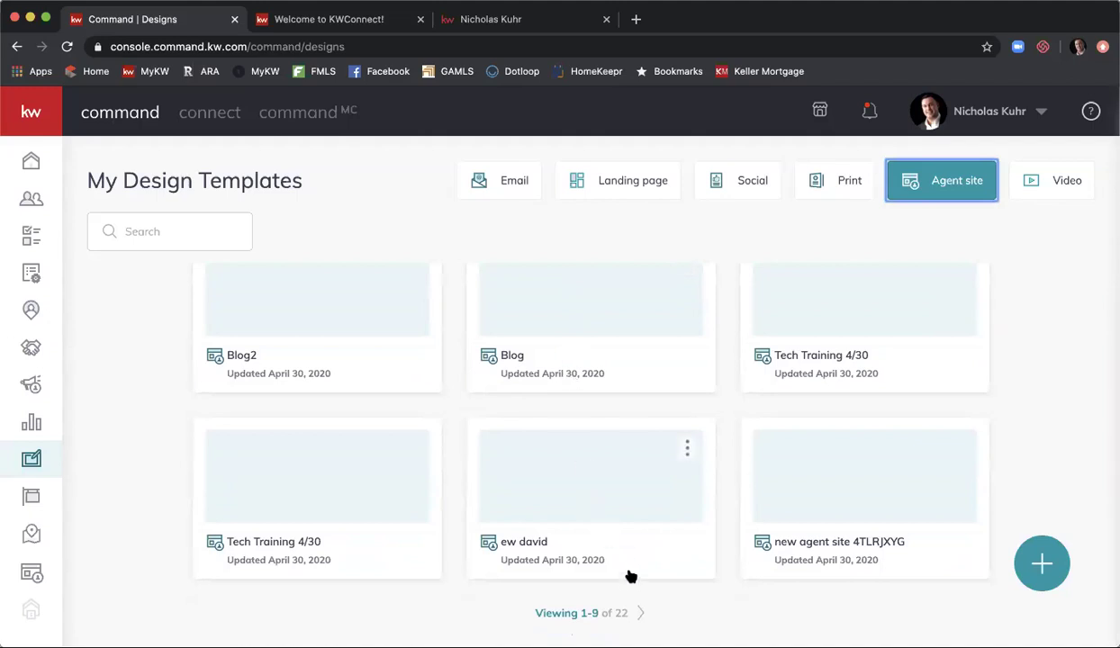
- Show 27 templates per page and scroll through the Agent site templates
{"action": "left_click", "coordinate": [591, 614]}
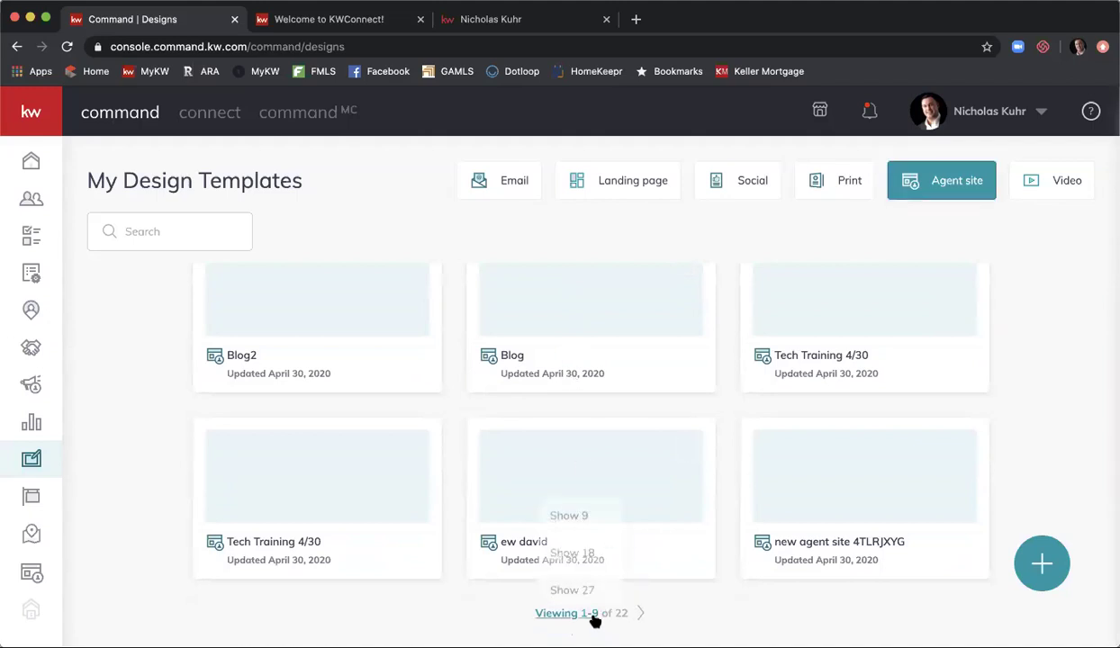
{"action": "left_click", "coordinate": [588, 581]}
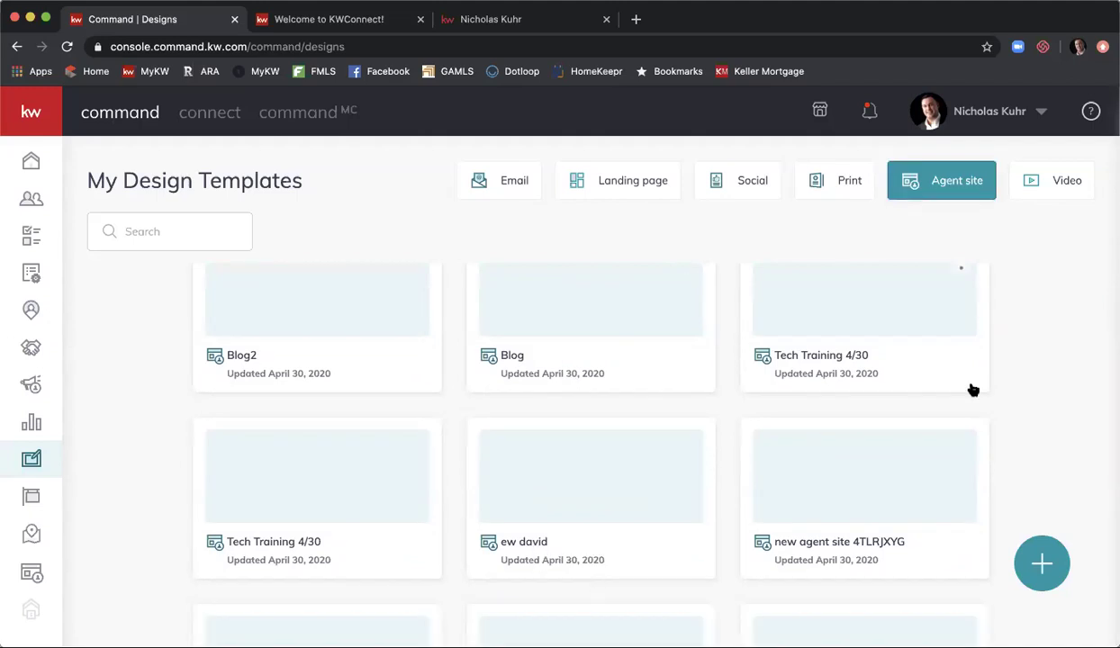
{"action": "scroll", "coordinate": [1040, 353], "scroll_direction": "down", "scroll_amount": 5}
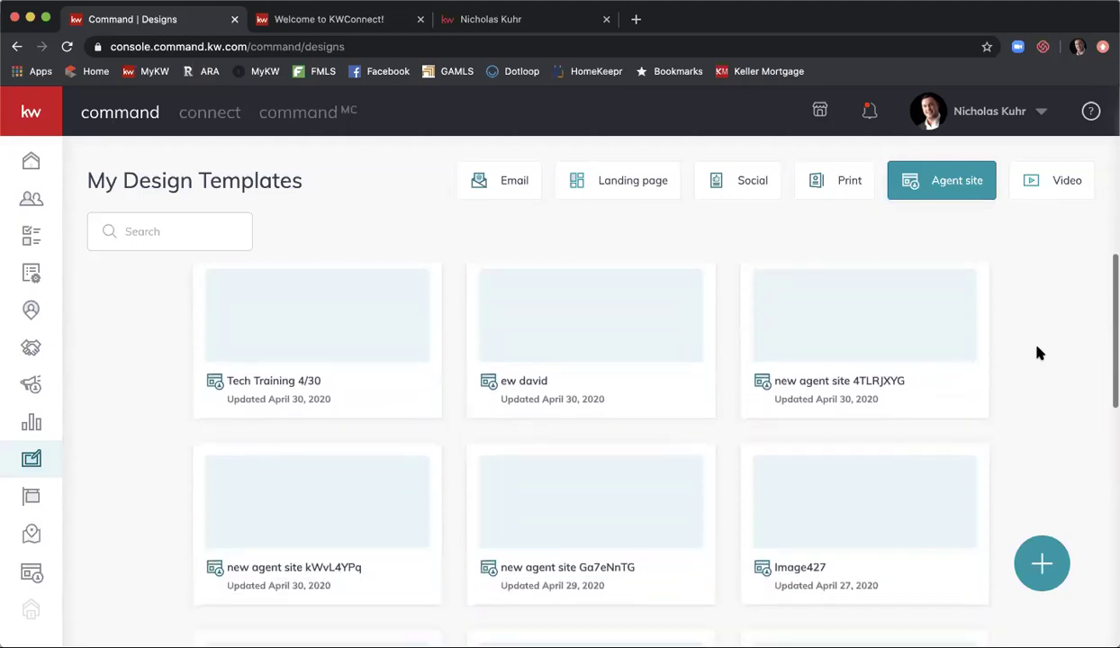
{"action": "scroll", "coordinate": [1040, 353], "scroll_direction": "down", "scroll_amount": 3}
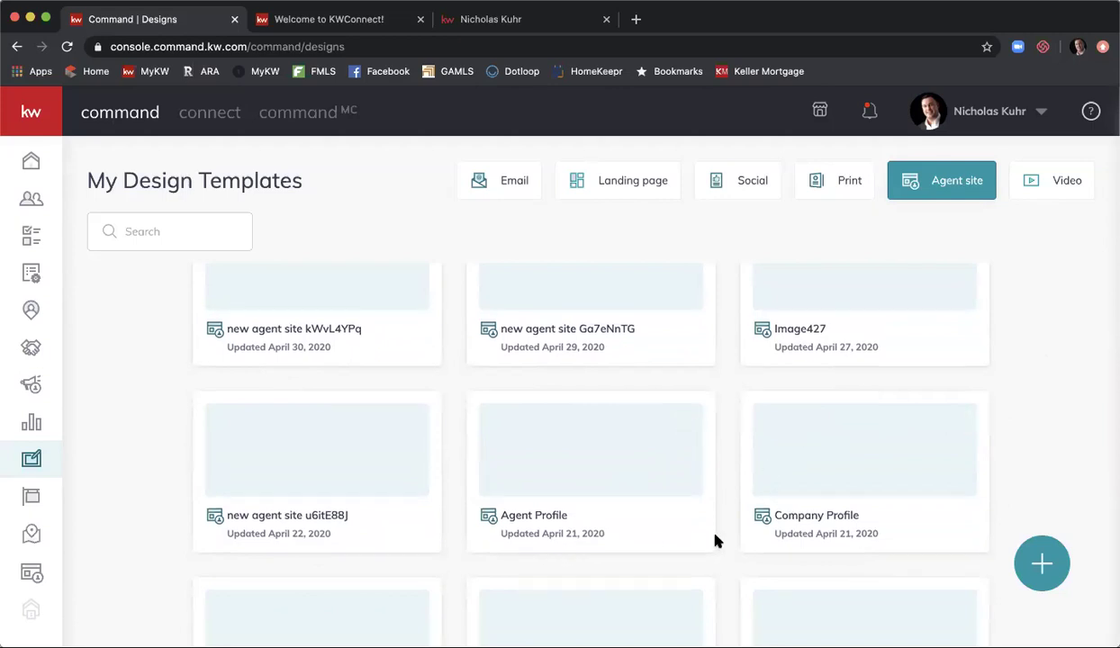
{"action": "scroll", "coordinate": [715, 541], "scroll_direction": "up", "scroll_amount": 8}
{"action": "scroll", "coordinate": [716, 540], "scroll_direction": "up", "scroll_amount": 3}
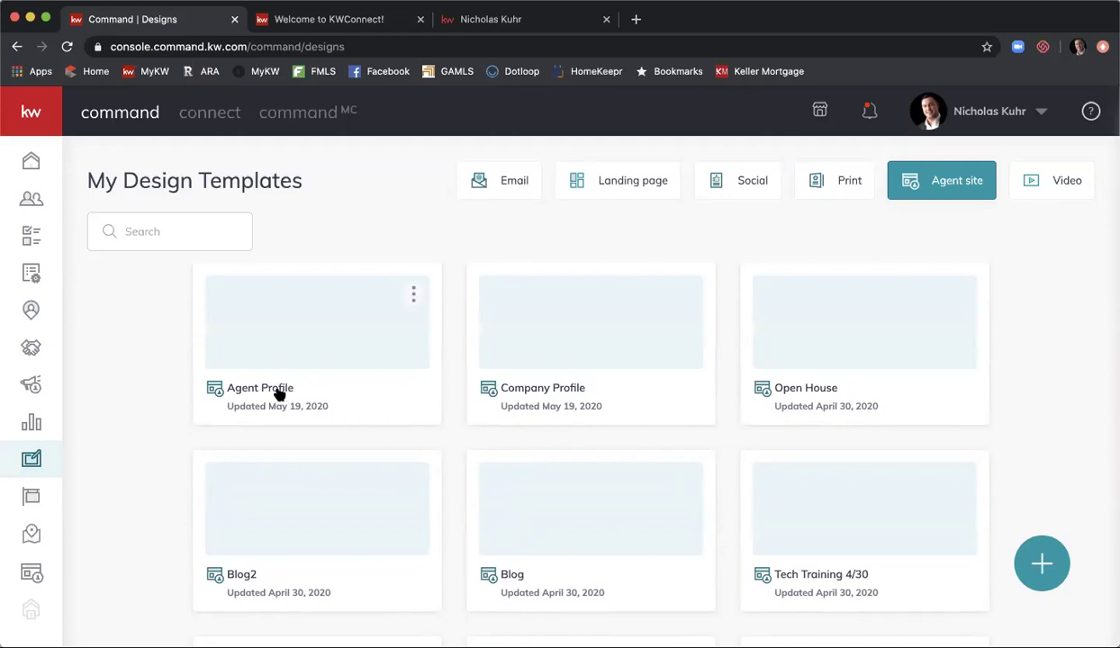
- Open the Company Profile template in the site editor and dismiss the layout tip
{"action": "left_click", "coordinate": [577, 362]}
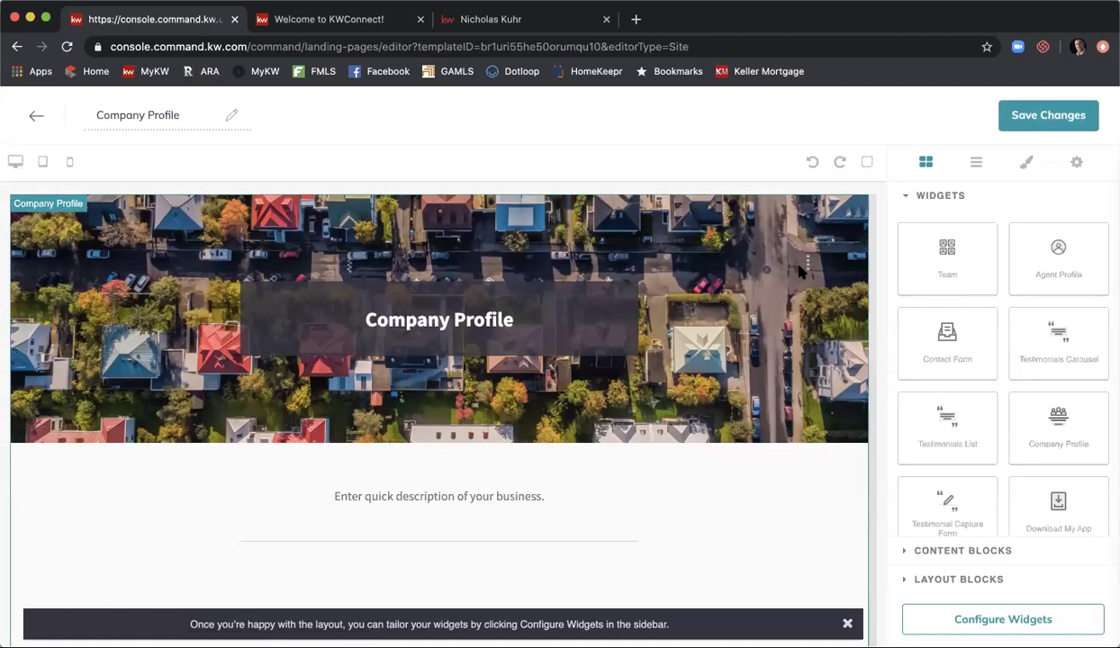
{"action": "left_click", "coordinate": [848, 623]}
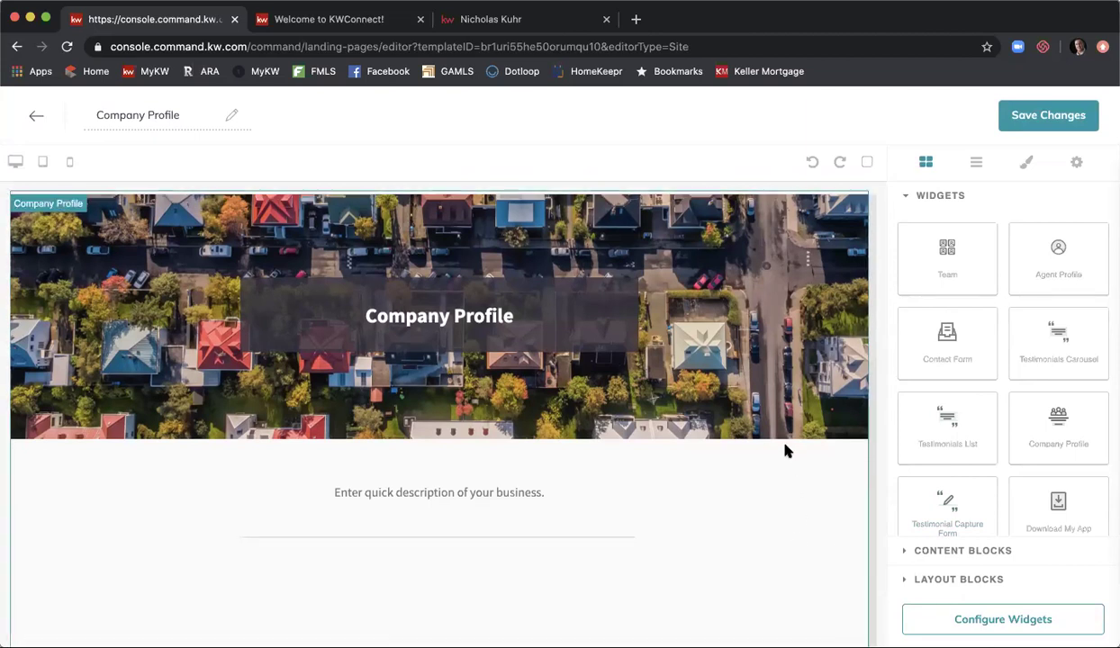
{"action": "scroll", "coordinate": [785, 447], "scroll_direction": "down", "scroll_amount": 5}
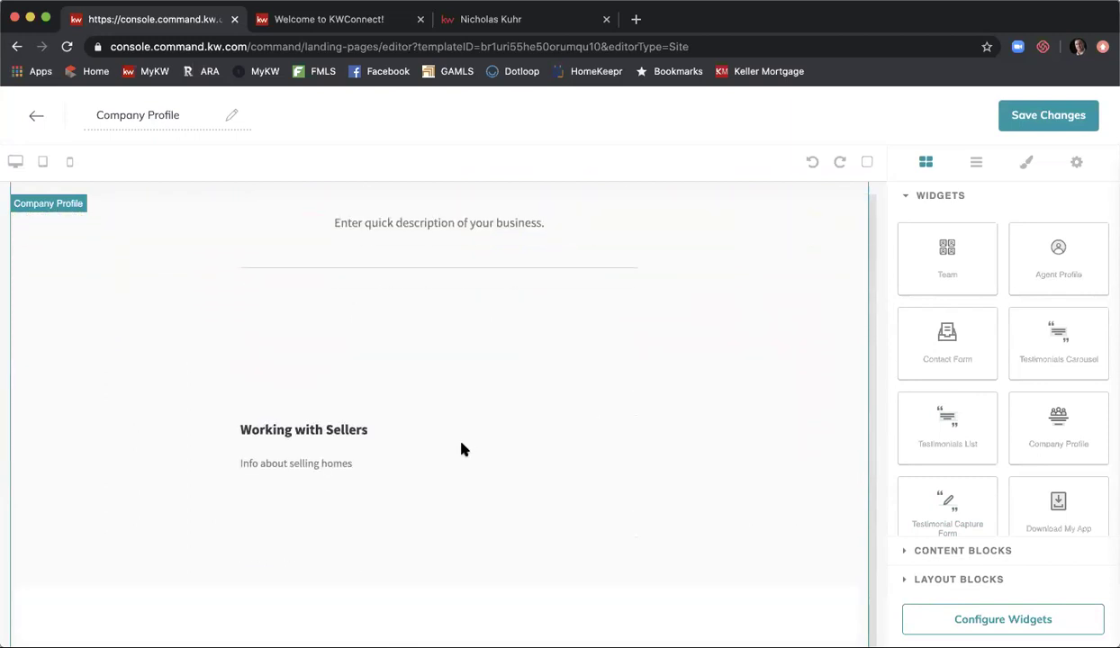
{"action": "scroll", "coordinate": [462, 448], "scroll_direction": "down", "scroll_amount": 4}
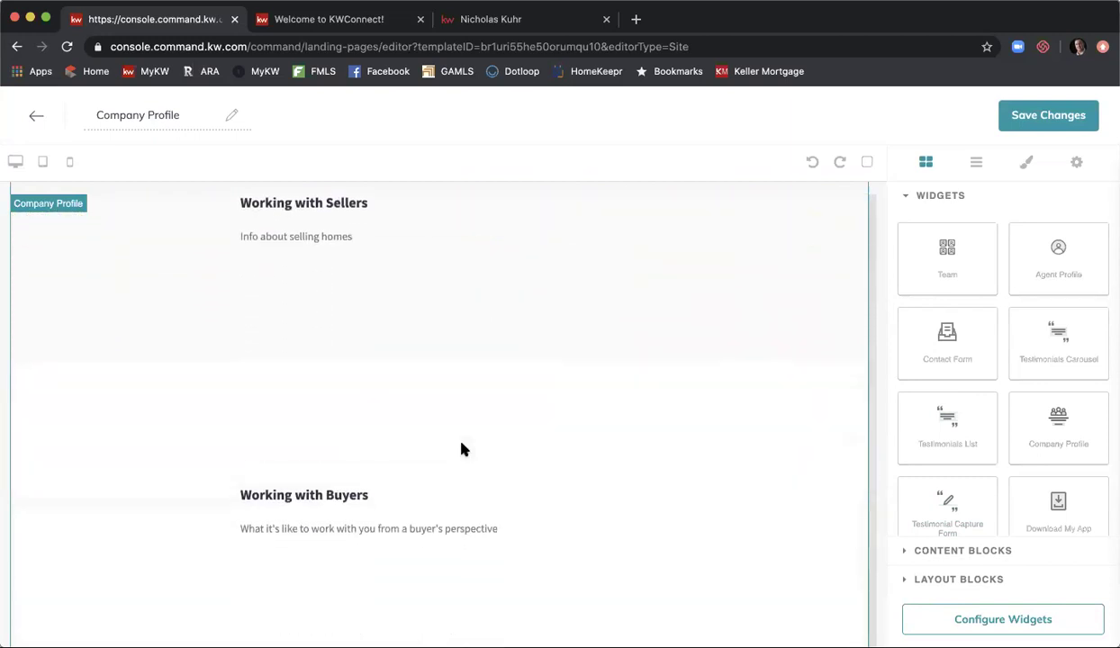
{"action": "scroll", "coordinate": [462, 448], "scroll_direction": "up", "scroll_amount": 4}
{"action": "scroll", "coordinate": [462, 449], "scroll_direction": "down", "scroll_amount": 8}
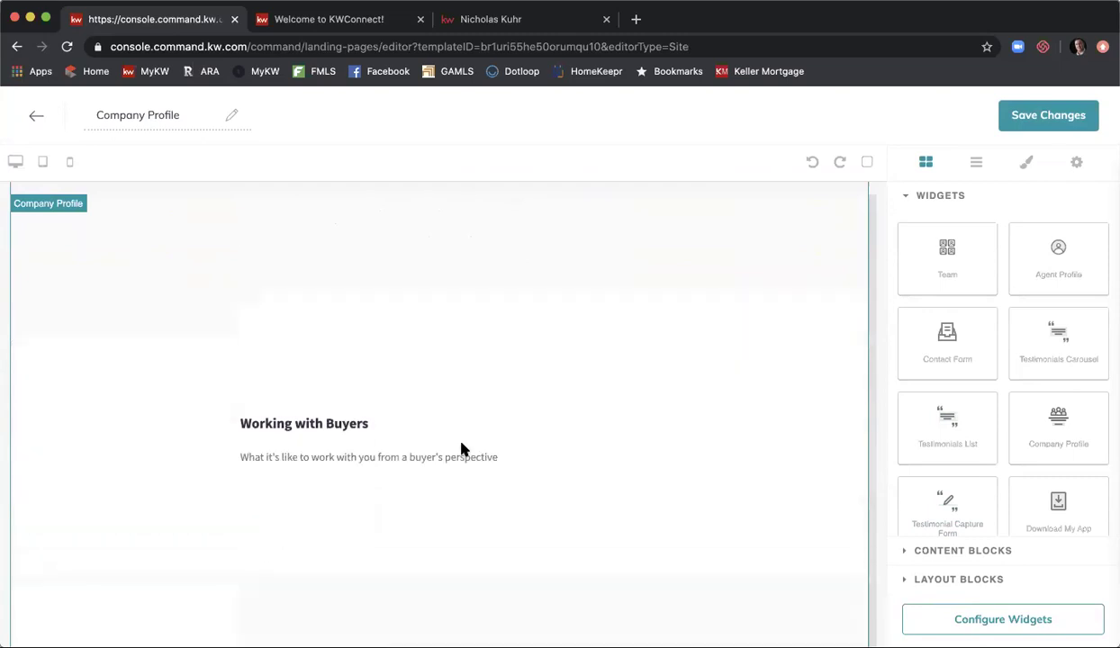
{"action": "scroll", "coordinate": [649, 419], "scroll_direction": "down", "scroll_amount": 1}
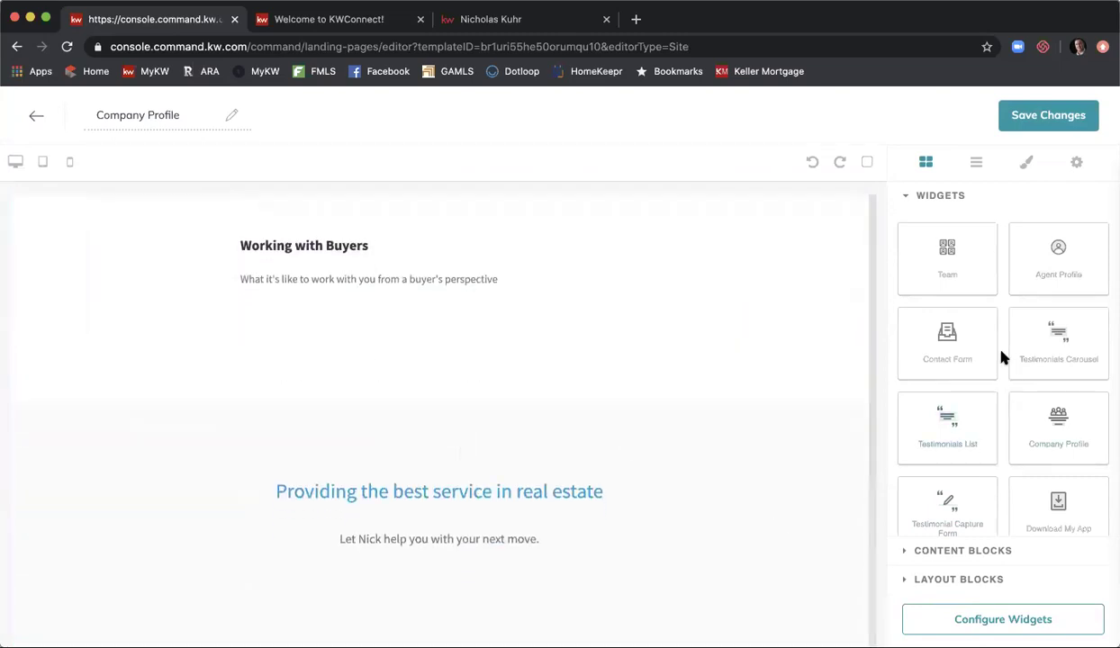
{"action": "scroll", "coordinate": [1054, 334], "scroll_direction": "down", "scroll_amount": 1}
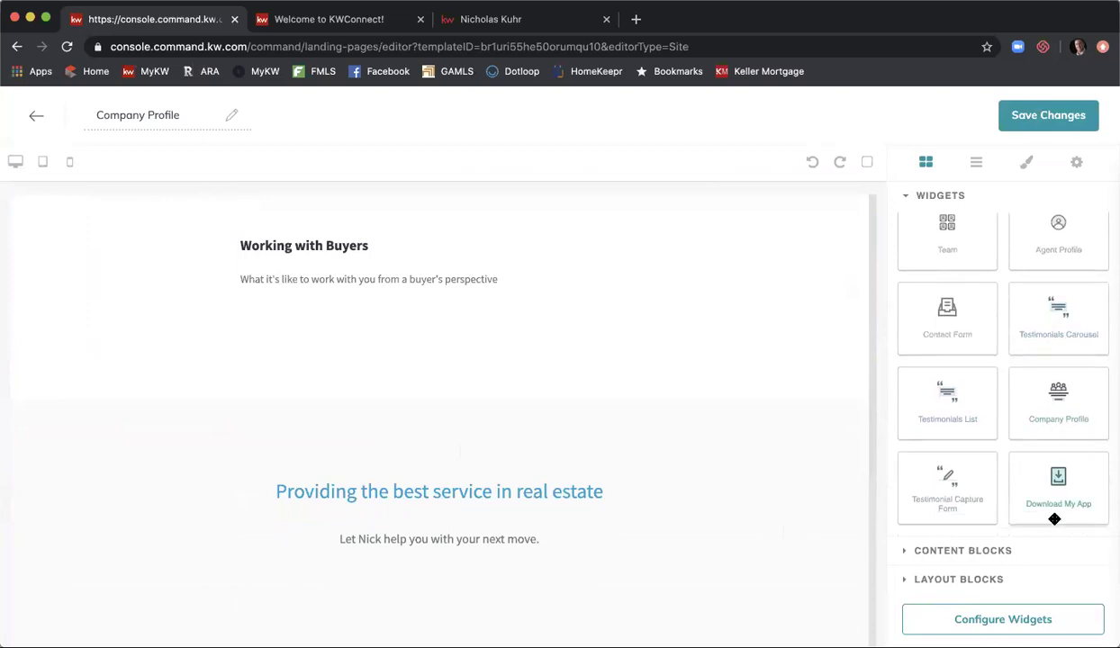
- Drag the Download My App widget to the bottom of the page and expand Content and Layout Blocks
{"action": "left_click_drag", "start_coordinate": [746, 613], "coordinate": [712, 616]}
{"action": "scroll", "coordinate": [728, 536], "scroll_direction": "down", "scroll_amount": 2}
{"action": "scroll", "coordinate": [728, 536], "scroll_direction": "down", "scroll_amount": 5}
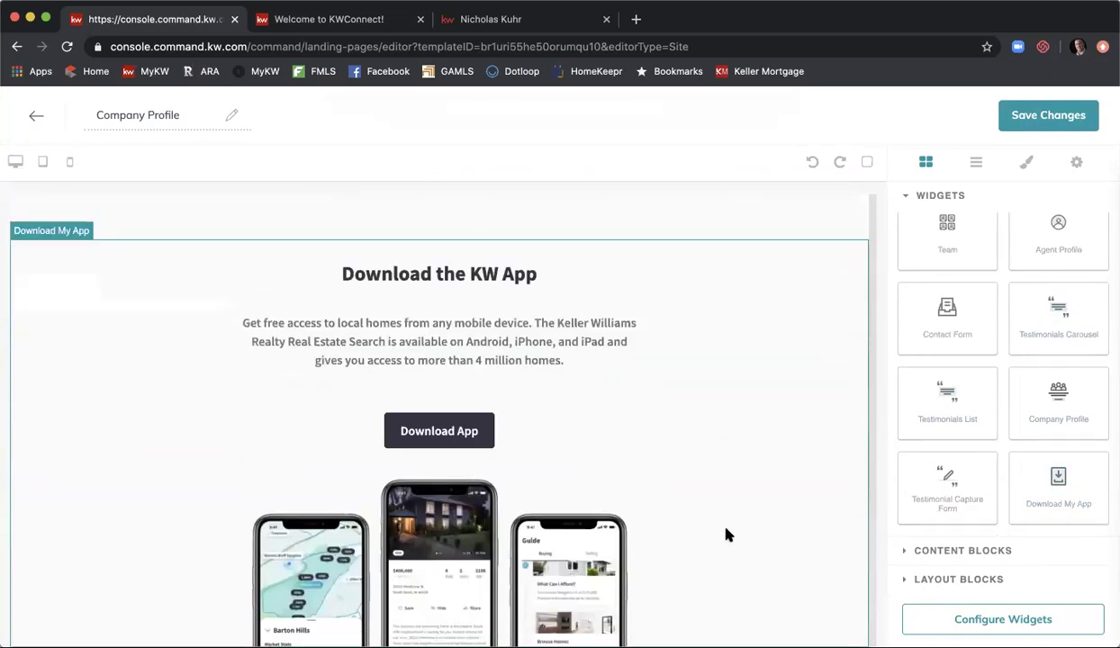
{"action": "scroll", "coordinate": [727, 535], "scroll_direction": "up", "scroll_amount": 10}
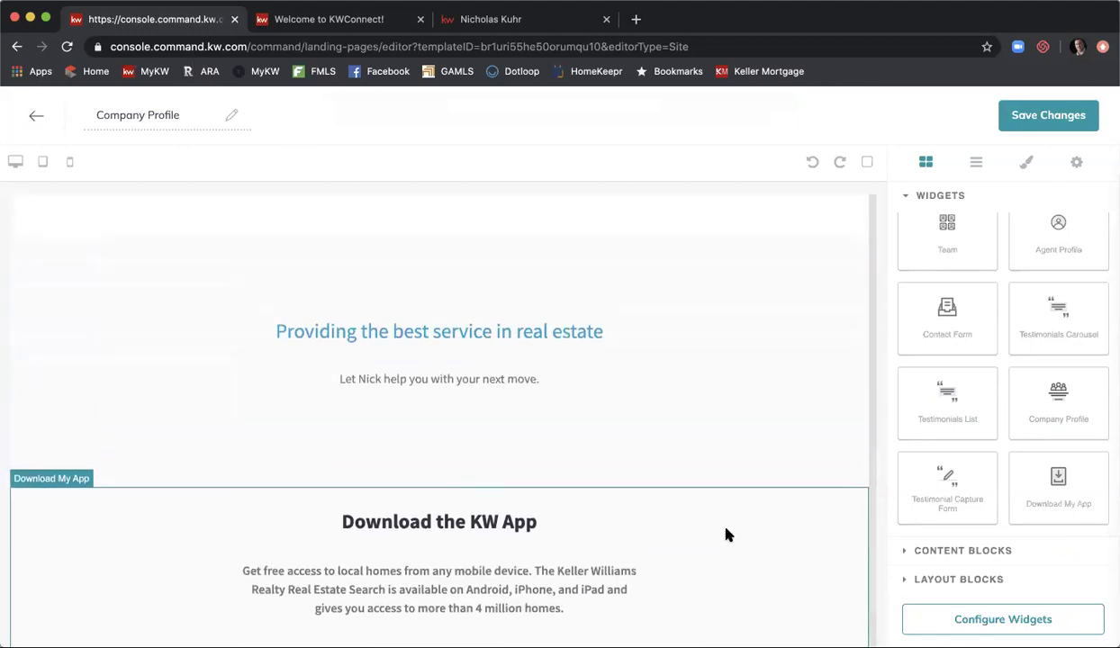
{"action": "scroll", "coordinate": [728, 536], "scroll_direction": "up", "scroll_amount": 3}
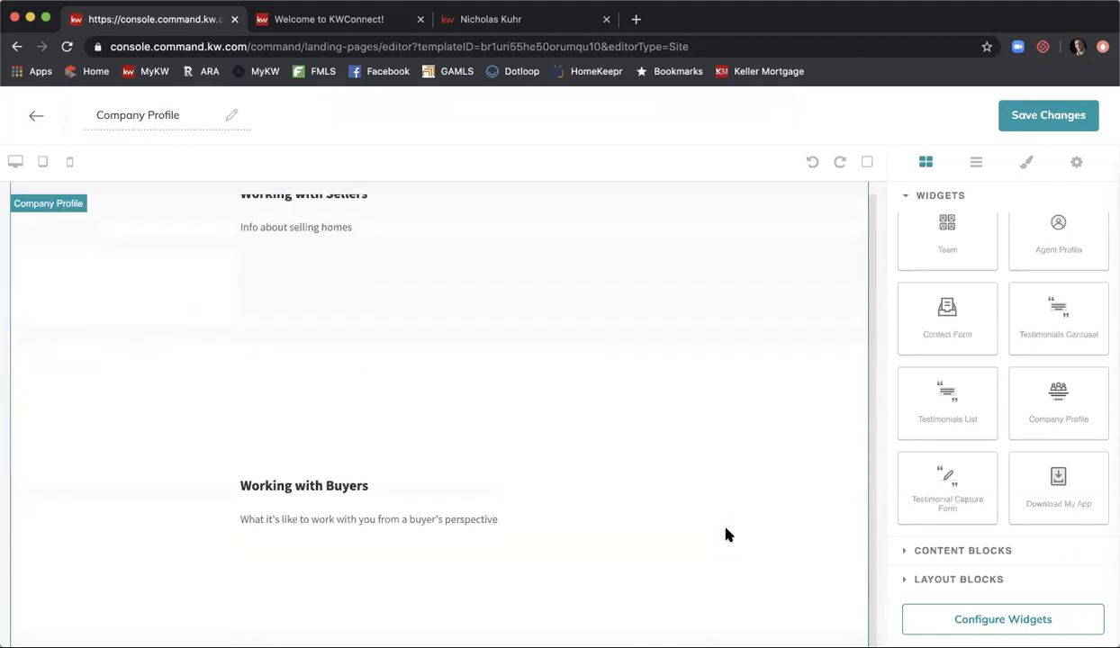
{"action": "left_click", "coordinate": [927, 550]}
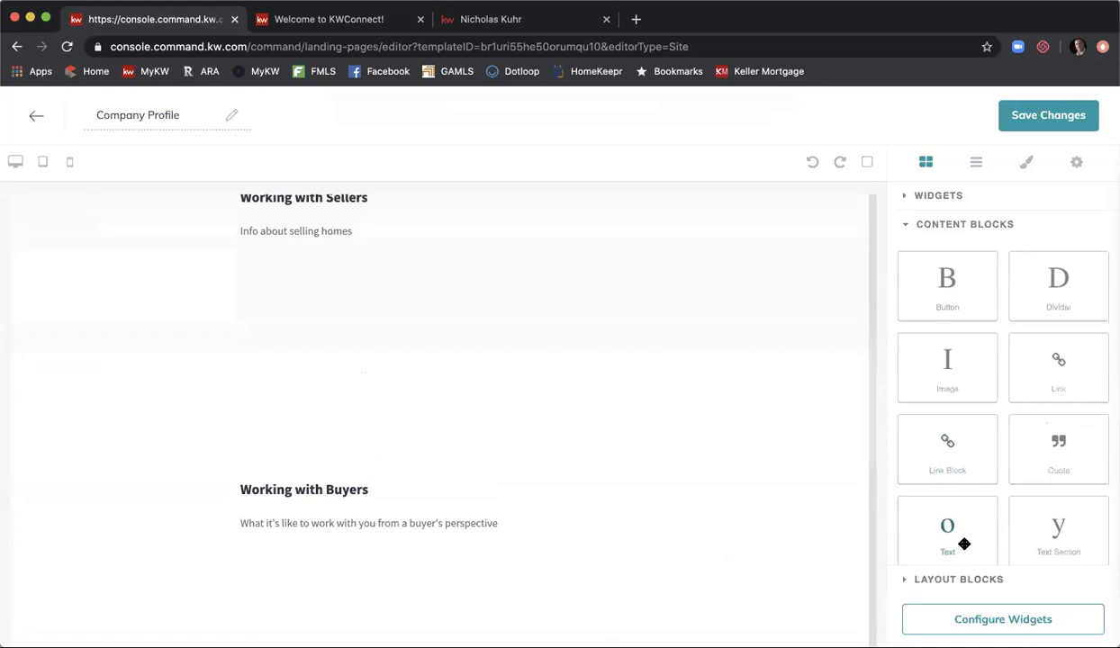
{"action": "left_click", "coordinate": [947, 579]}
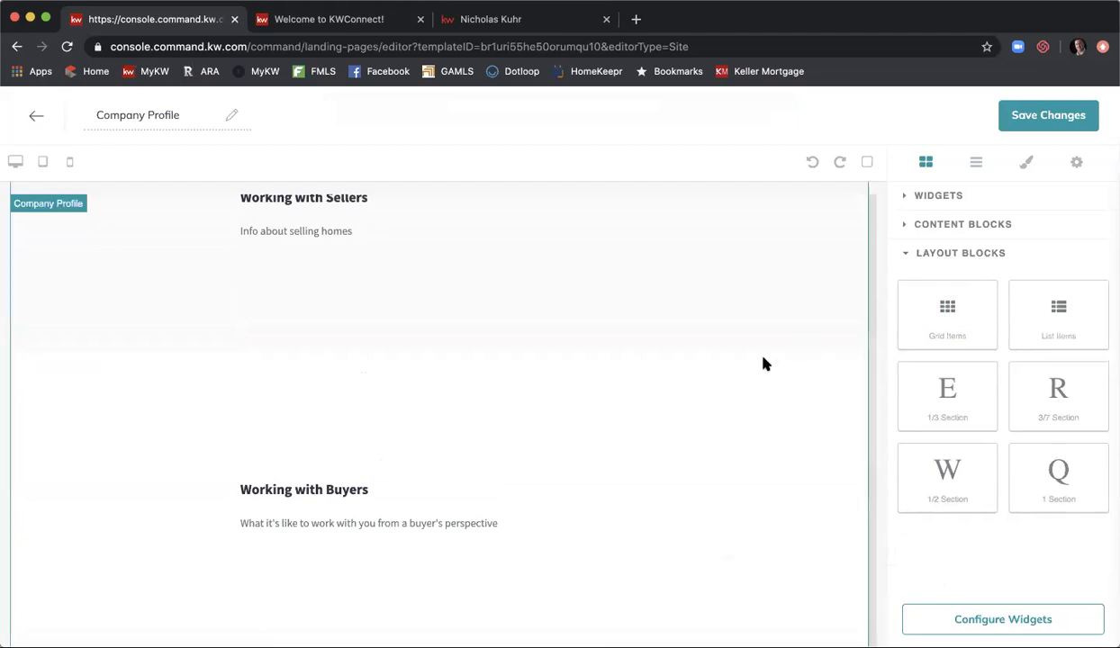
{"action": "scroll", "coordinate": [763, 364], "scroll_direction": "up", "scroll_amount": 5}
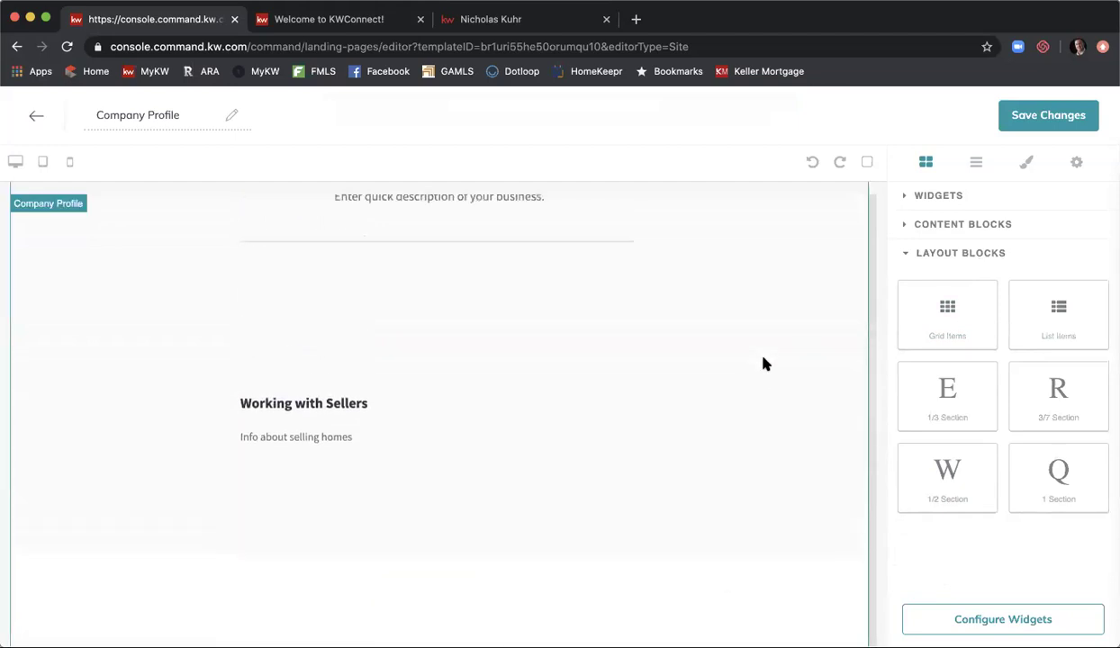
- Rename the page to 'Company Profile Updated 5/19' and list its widgets for configuration
{"action": "left_click", "coordinate": [181, 114]}
{"action": "type", "text": "Upda"}
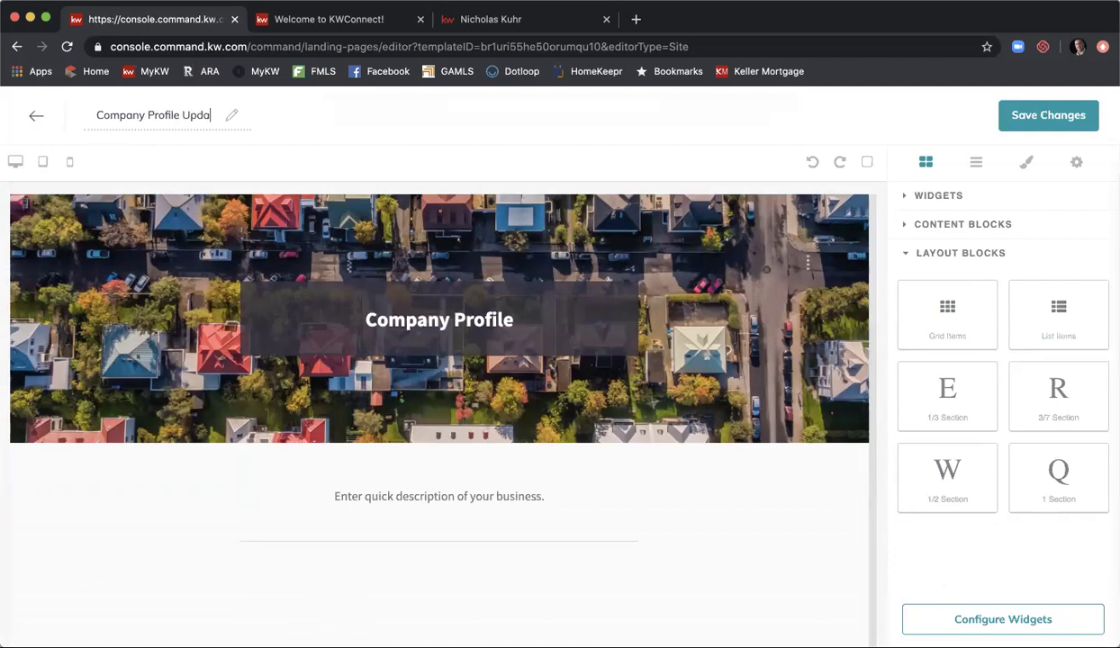
{"action": "type", "text": "ted"}
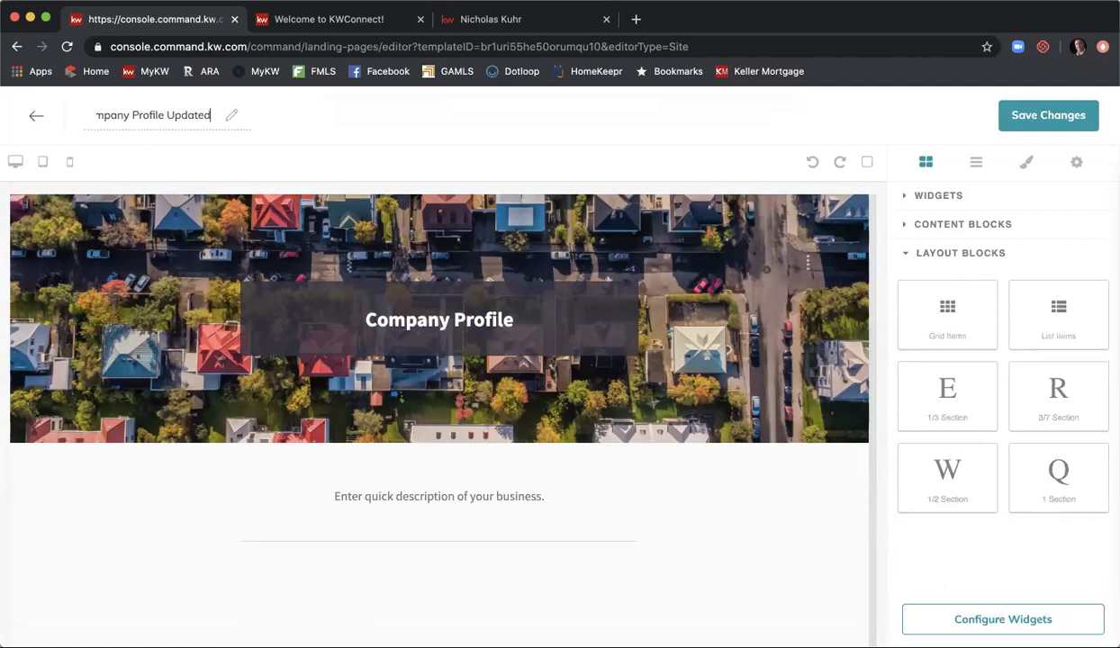
{"action": "type", "text": " 5/19"}
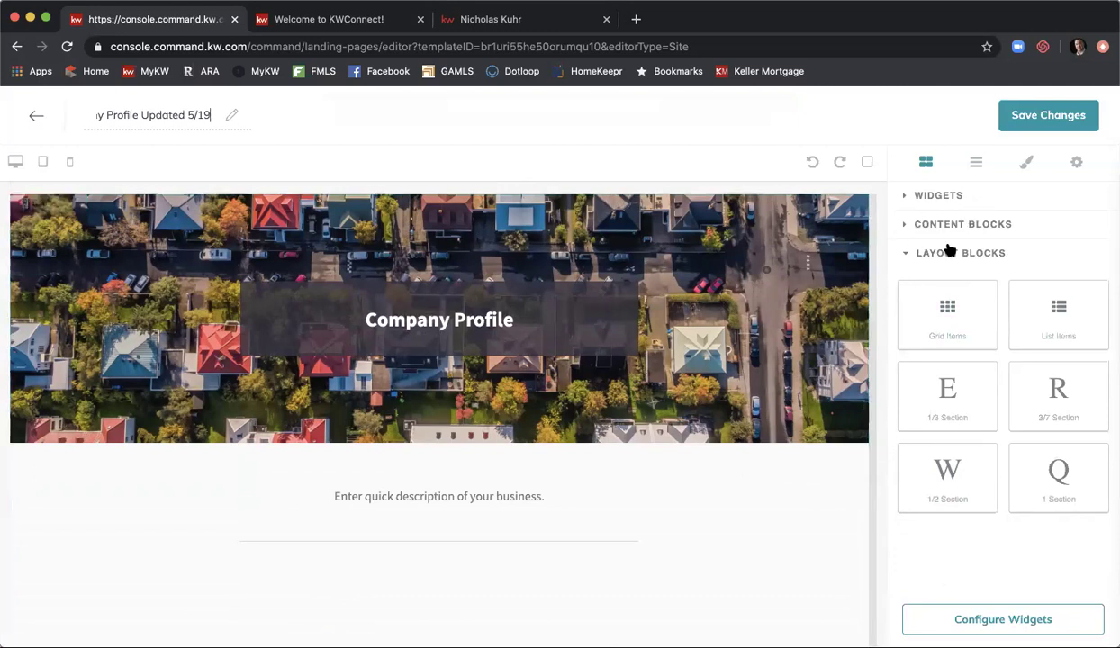
{"action": "left_click", "coordinate": [963, 200]}
{"action": "left_click", "coordinate": [939, 195]}
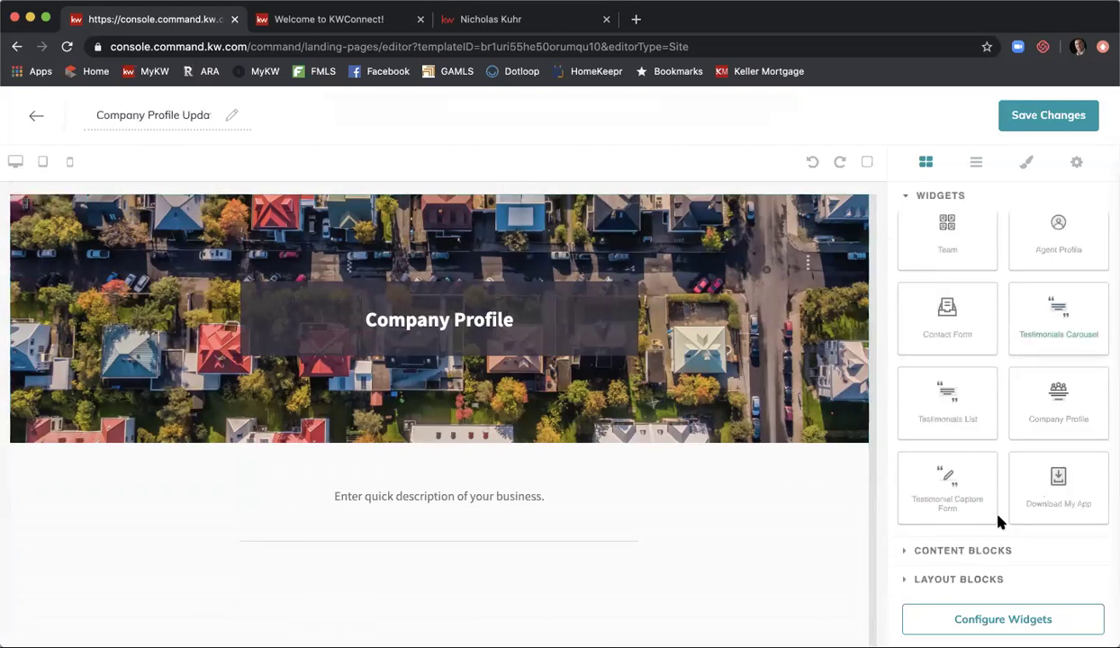
{"action": "left_click", "coordinate": [997, 629]}
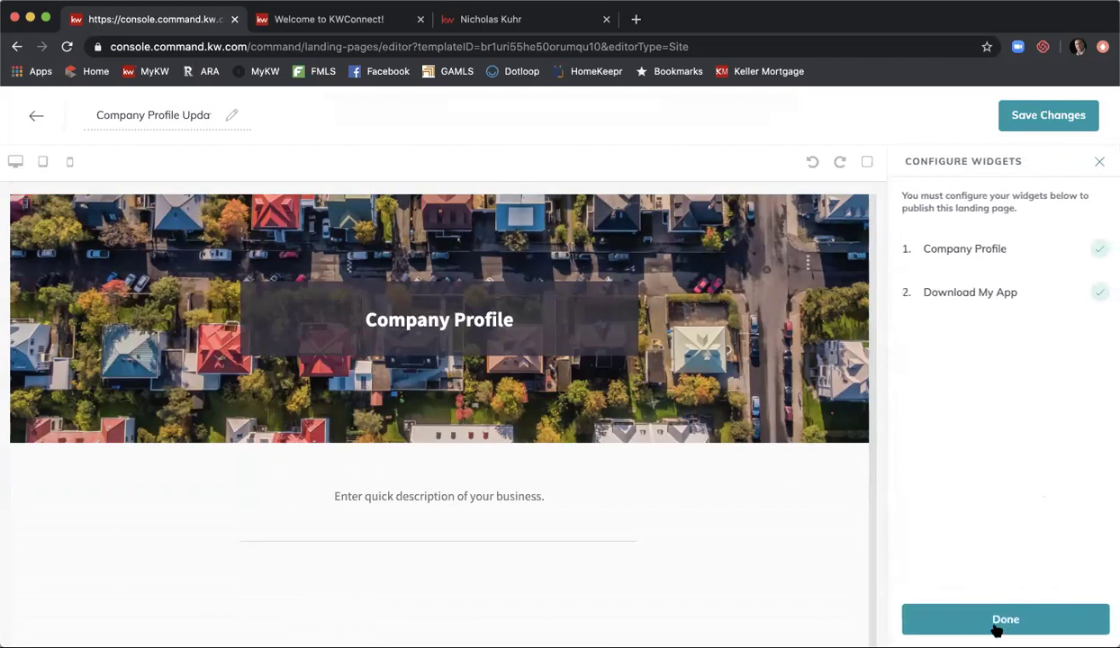
{"action": "left_click", "coordinate": [994, 252]}
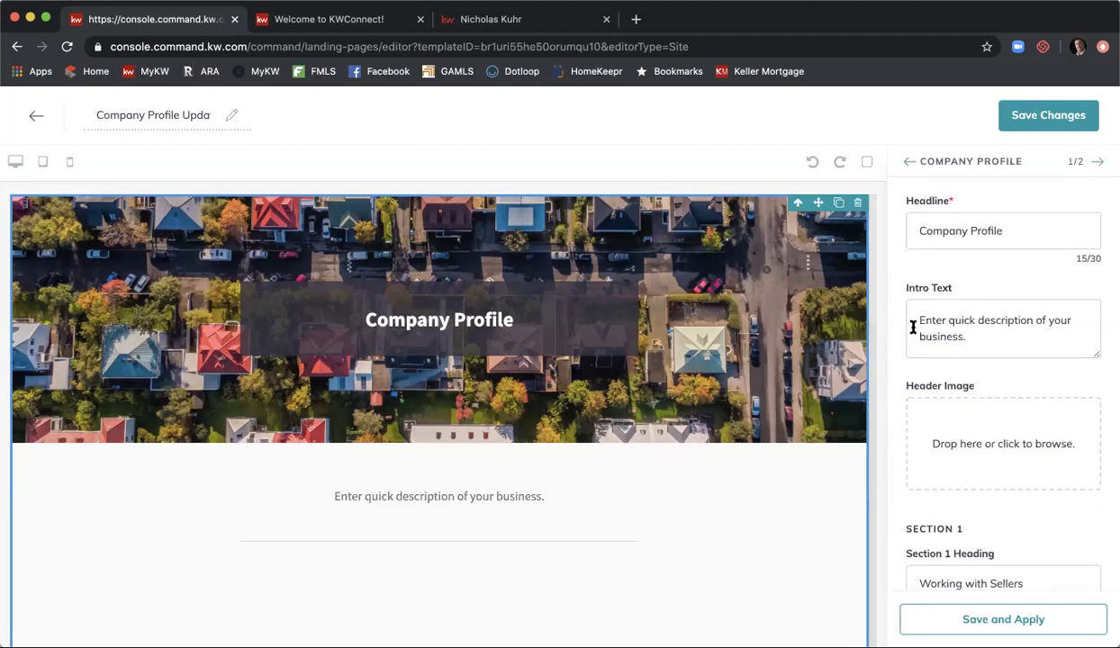
{"action": "scroll", "coordinate": [976, 320], "scroll_direction": "down", "scroll_amount": 3}
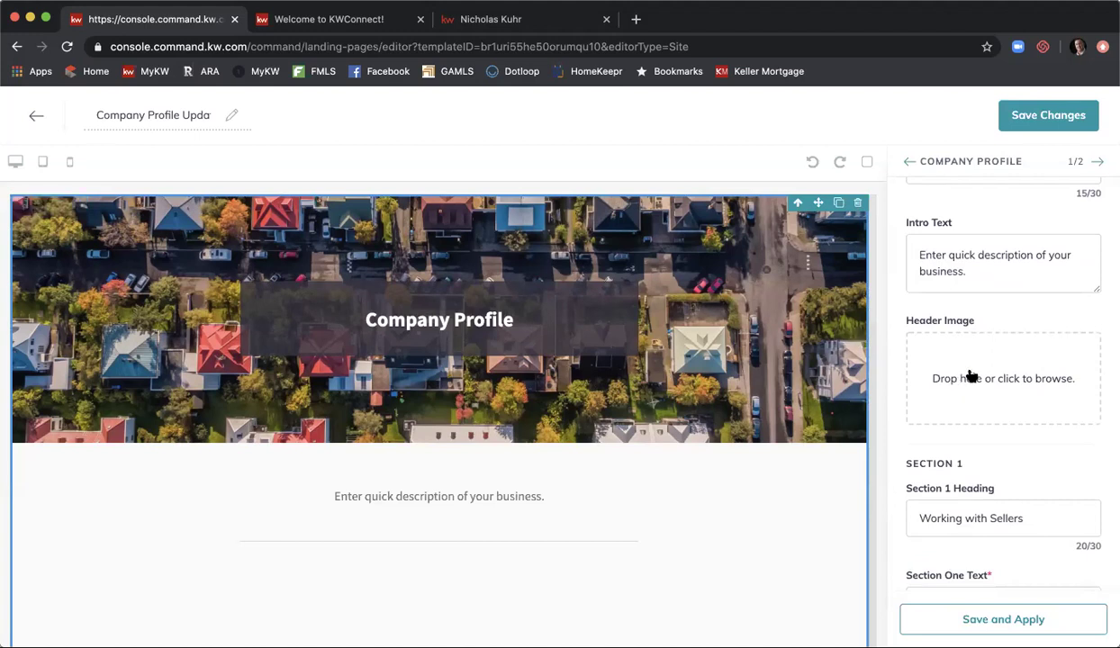
{"action": "scroll", "coordinate": [894, 338], "scroll_direction": "down", "scroll_amount": 3}
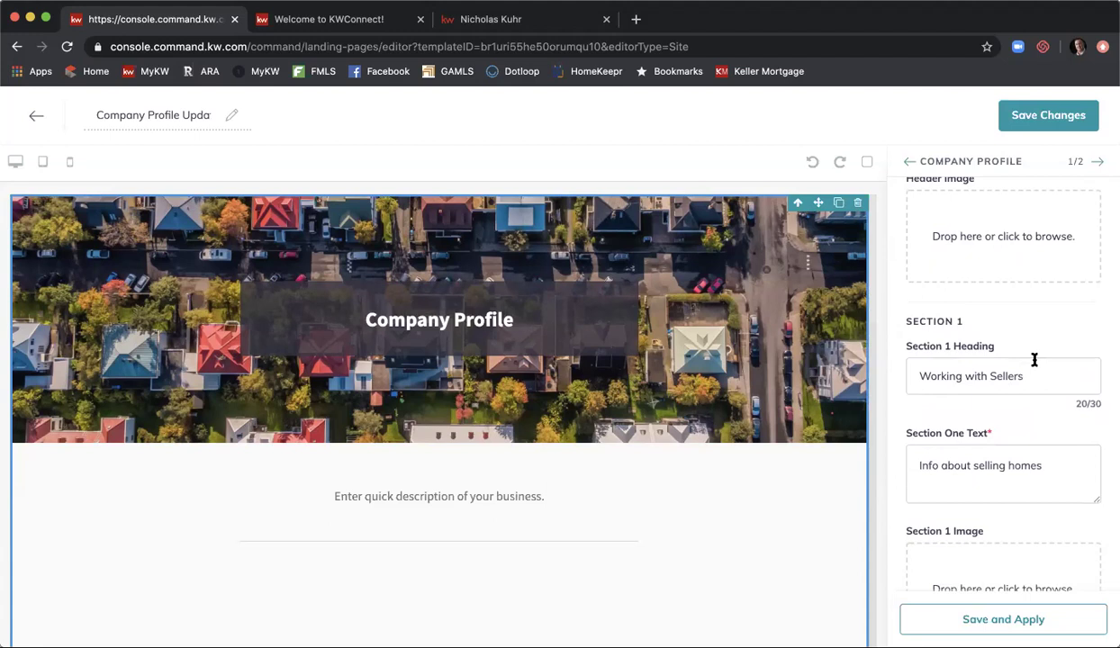
{"action": "scroll", "coordinate": [1026, 370], "scroll_direction": "down", "scroll_amount": 2}
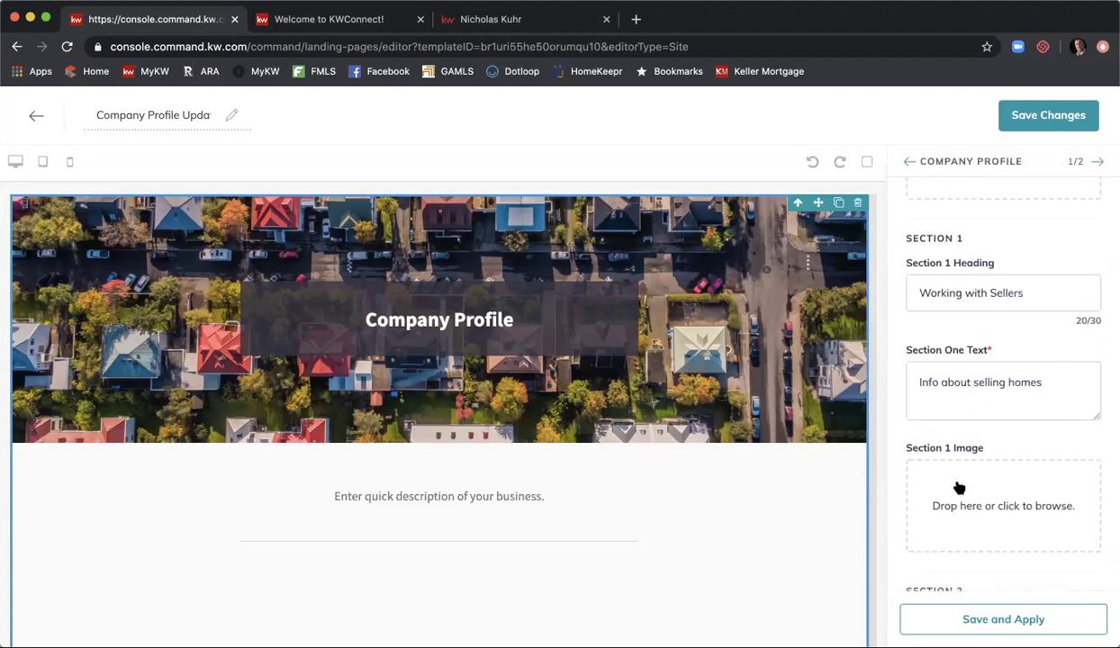
{"action": "scroll", "coordinate": [957, 467], "scroll_direction": "down", "scroll_amount": 2}
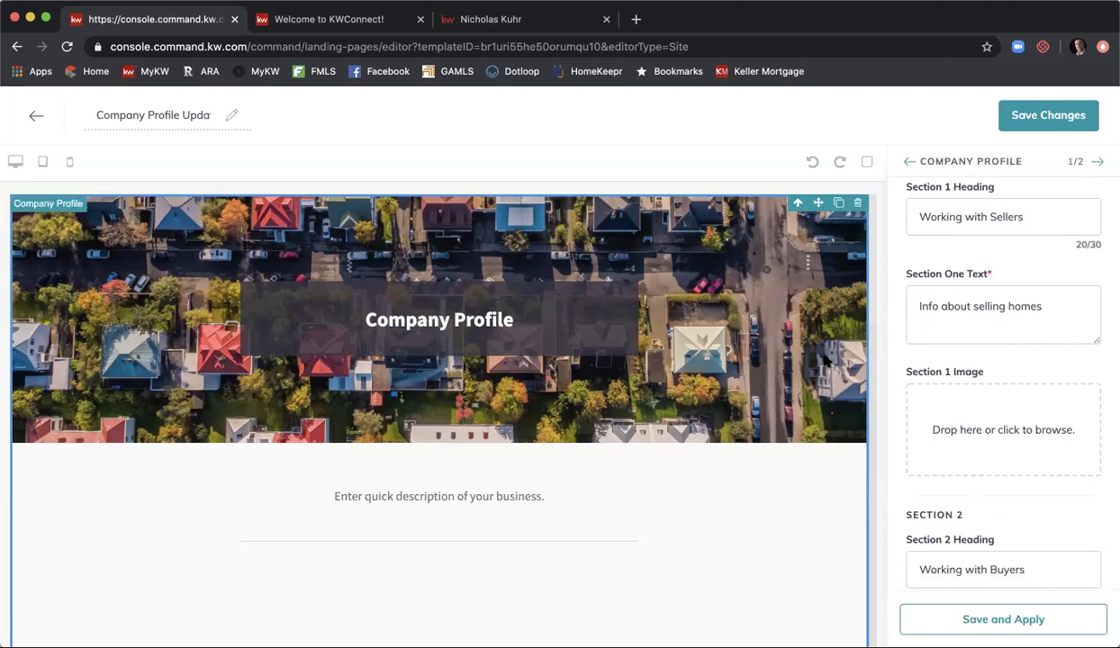
{"action": "scroll", "coordinate": [824, 360], "scroll_direction": "down", "scroll_amount": 3}
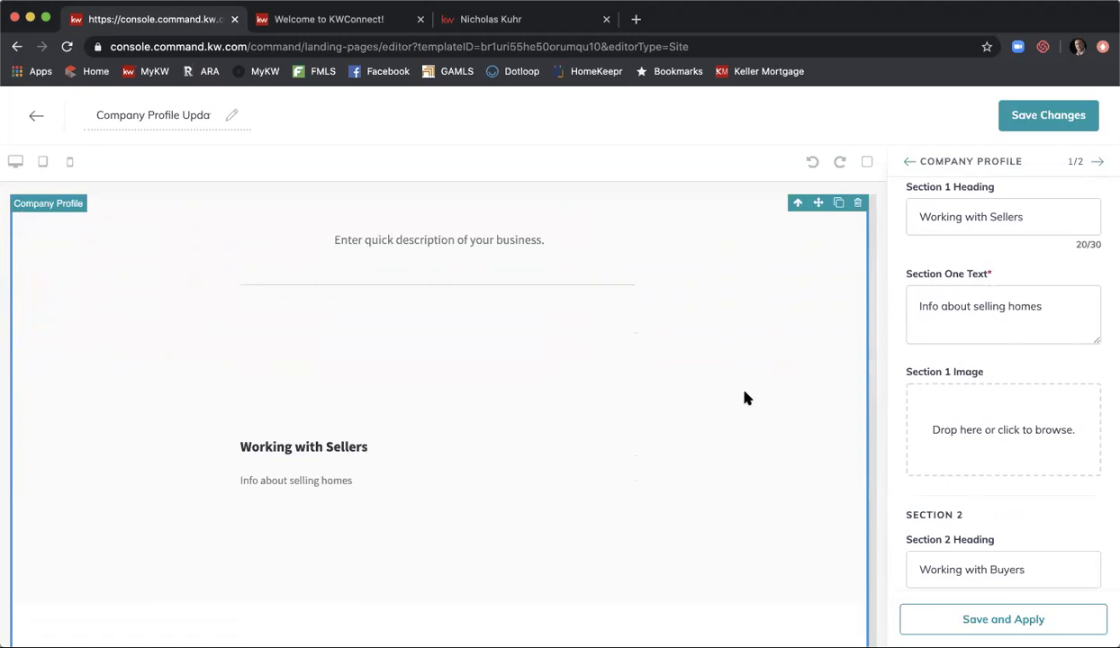
{"action": "scroll", "coordinate": [745, 398], "scroll_direction": "down", "scroll_amount": 2}
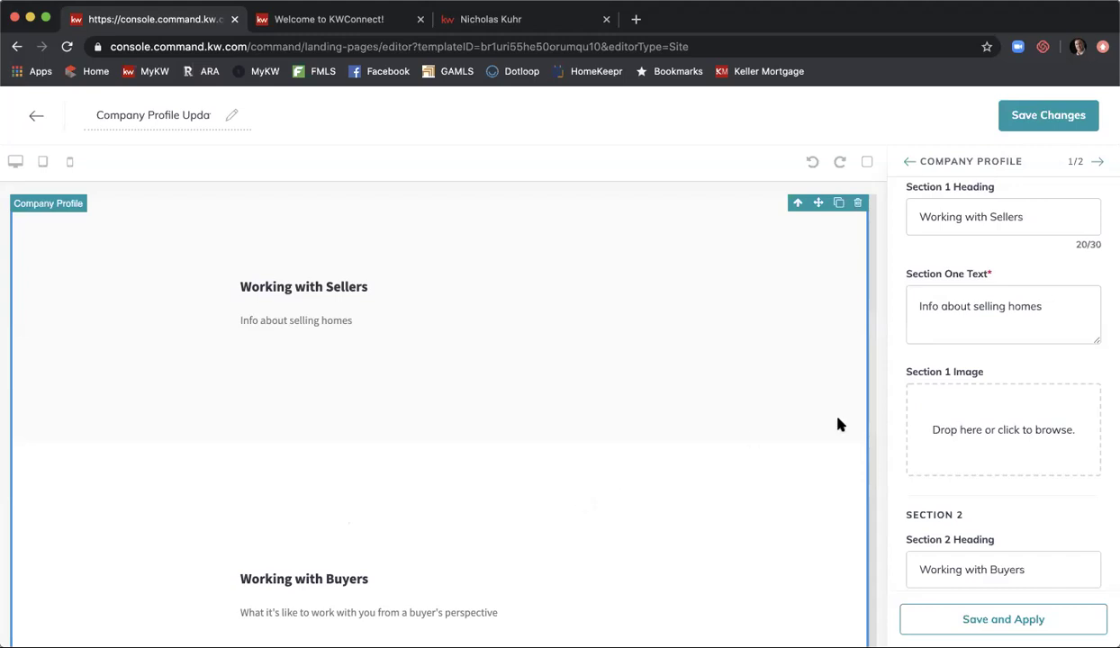
{"action": "scroll", "coordinate": [912, 287], "scroll_direction": "down", "scroll_amount": 1}
{"action": "scroll", "coordinate": [911, 286], "scroll_direction": "down", "scroll_amount": 5}
{"action": "scroll", "coordinate": [912, 289], "scroll_direction": "down", "scroll_amount": 4}
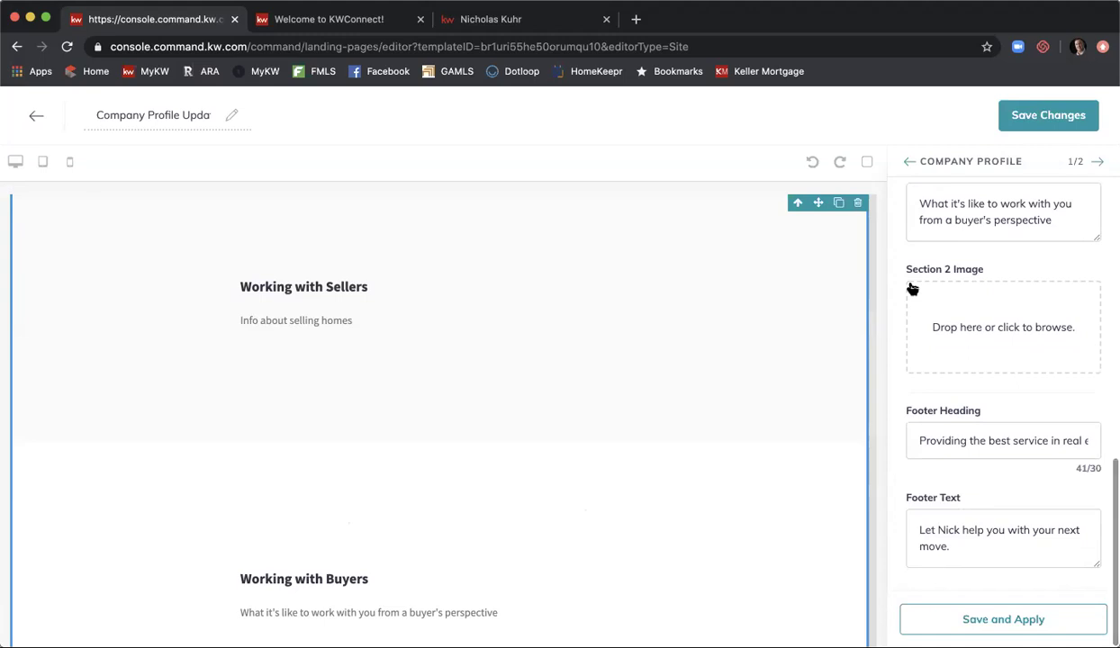
- Append "It's the best app!" to the Download My App subtext and apply it to the preview
{"action": "left_click", "coordinate": [1098, 161]}
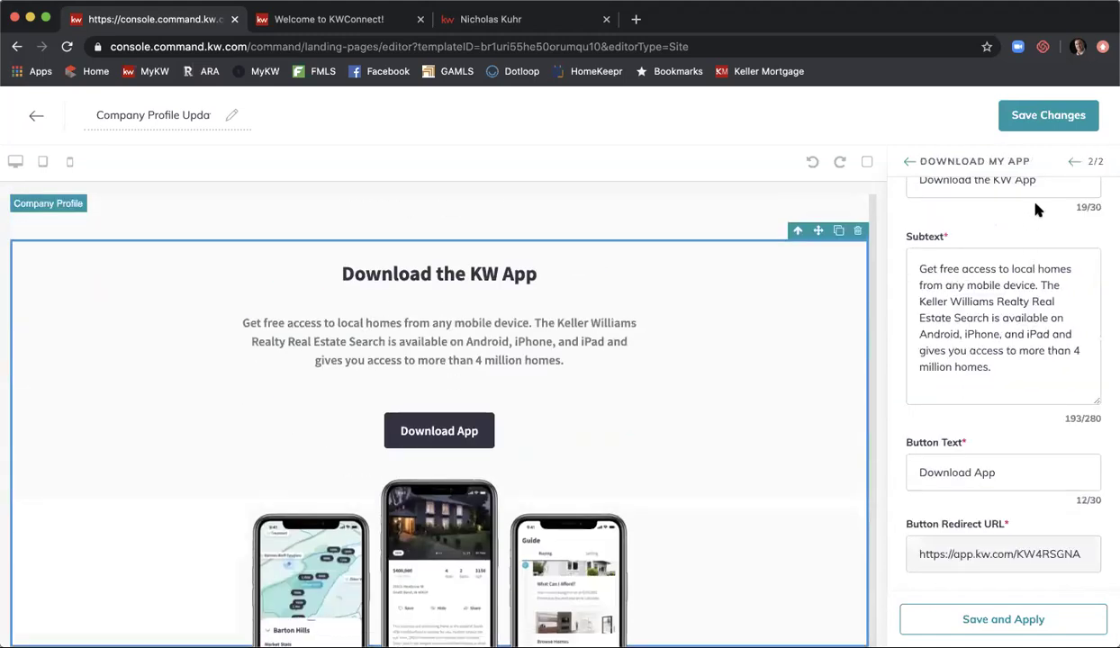
{"action": "scroll", "coordinate": [1036, 209], "scroll_direction": "up", "scroll_amount": 2}
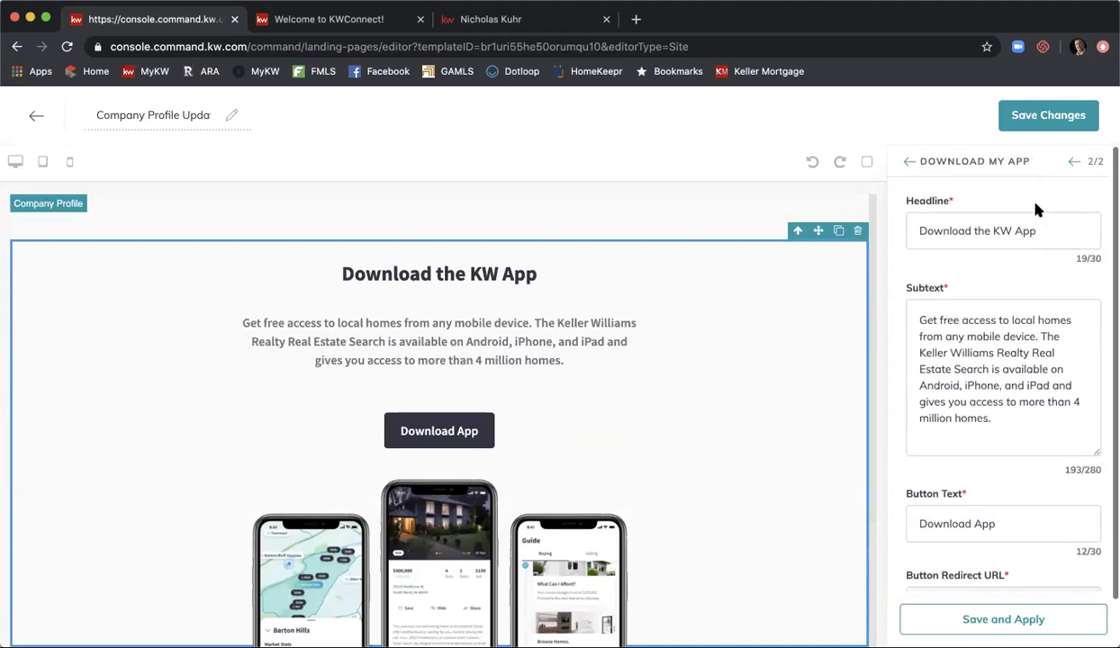
{"action": "left_click", "coordinate": [999, 419]}
{"action": "type", "text": "Its a"}
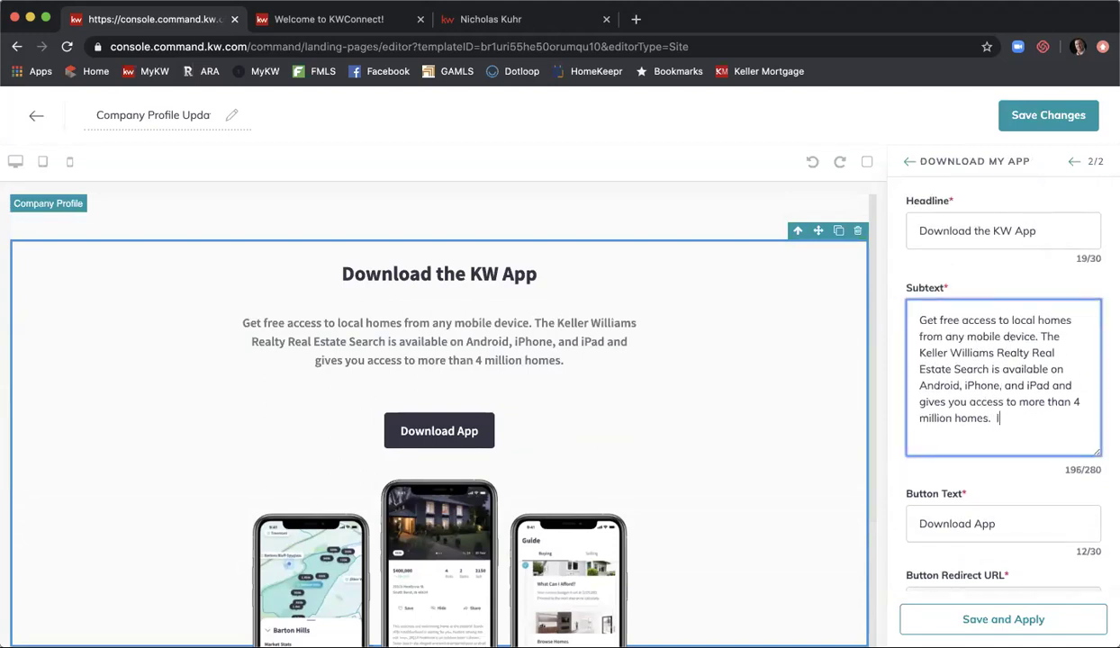
{"action": "key", "text": "BackSpace"}
{"action": "key", "text": "BackSpace"}
{"action": "key", "text": "BackSpace"}
{"action": "type", "text": "'s the best app!"}
{"action": "scroll", "coordinate": [1047, 397], "scroll_direction": "down", "scroll_amount": 2}
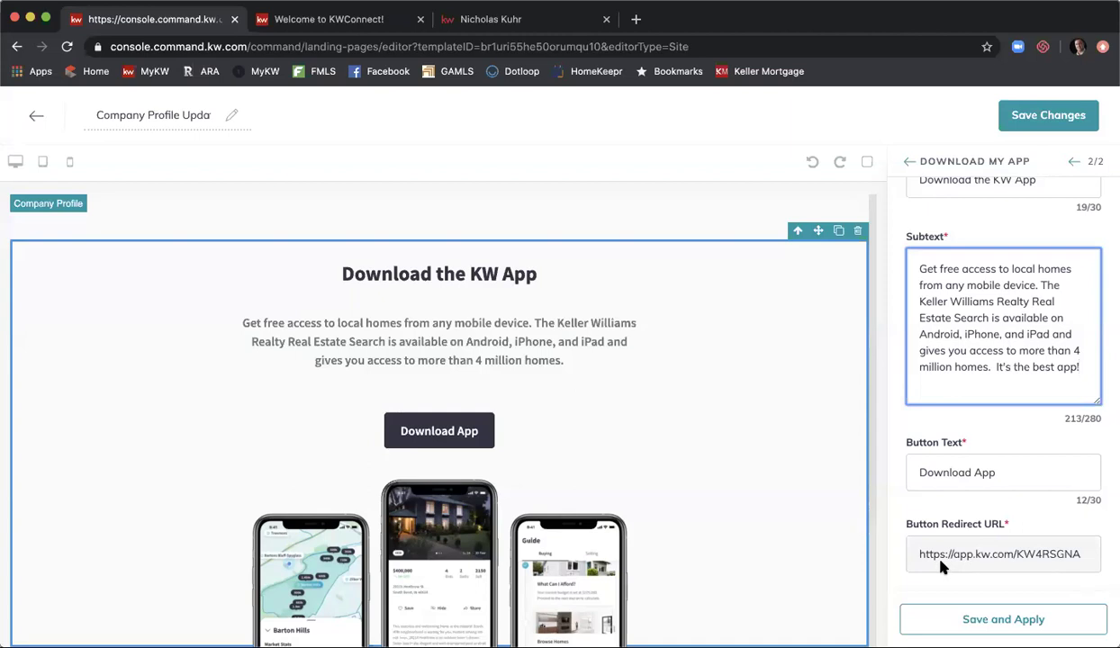
{"action": "left_click", "coordinate": [1016, 618]}
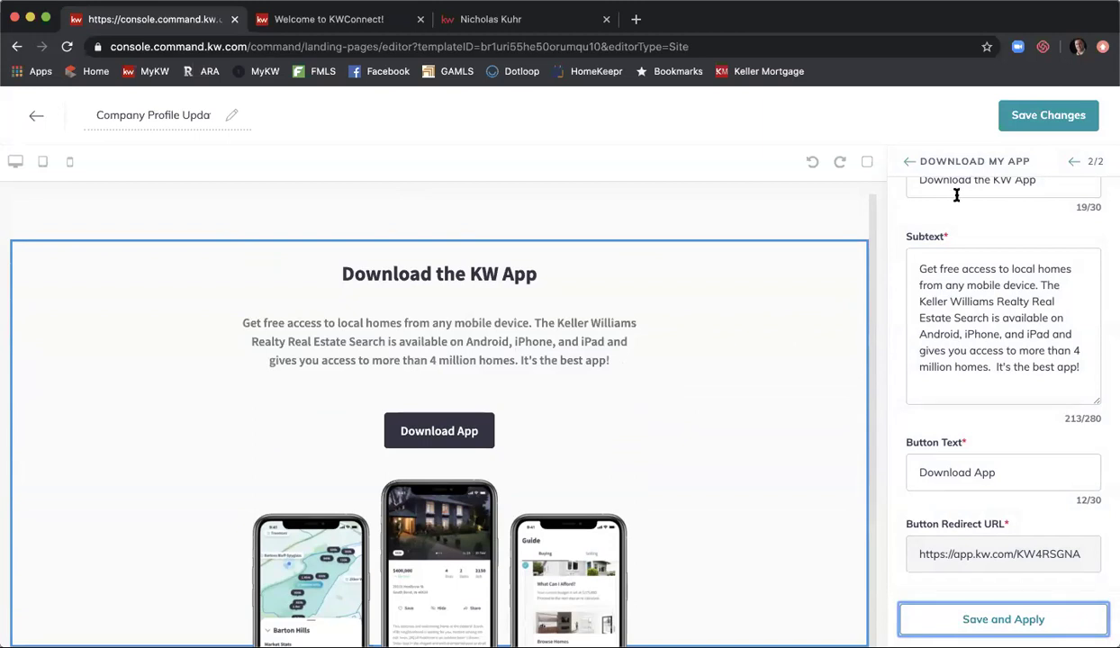
- Save the Company Profile Updated 5/19 page and confirm publishing it as an agent site page
{"action": "left_click", "coordinate": [1048, 127]}
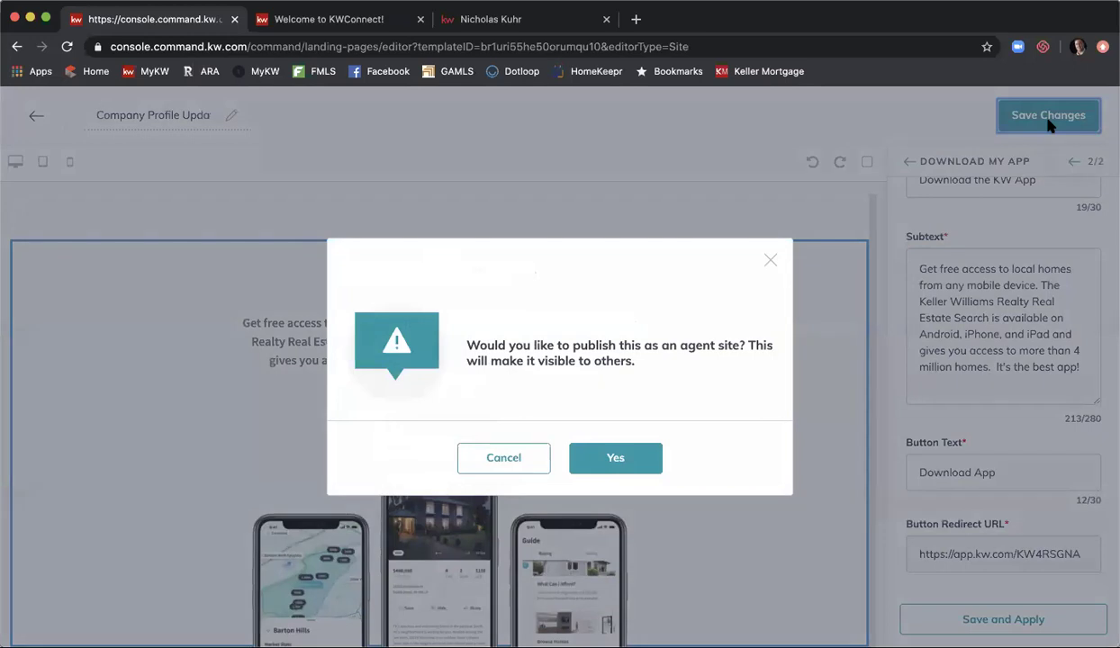
{"action": "left_click", "coordinate": [619, 460]}
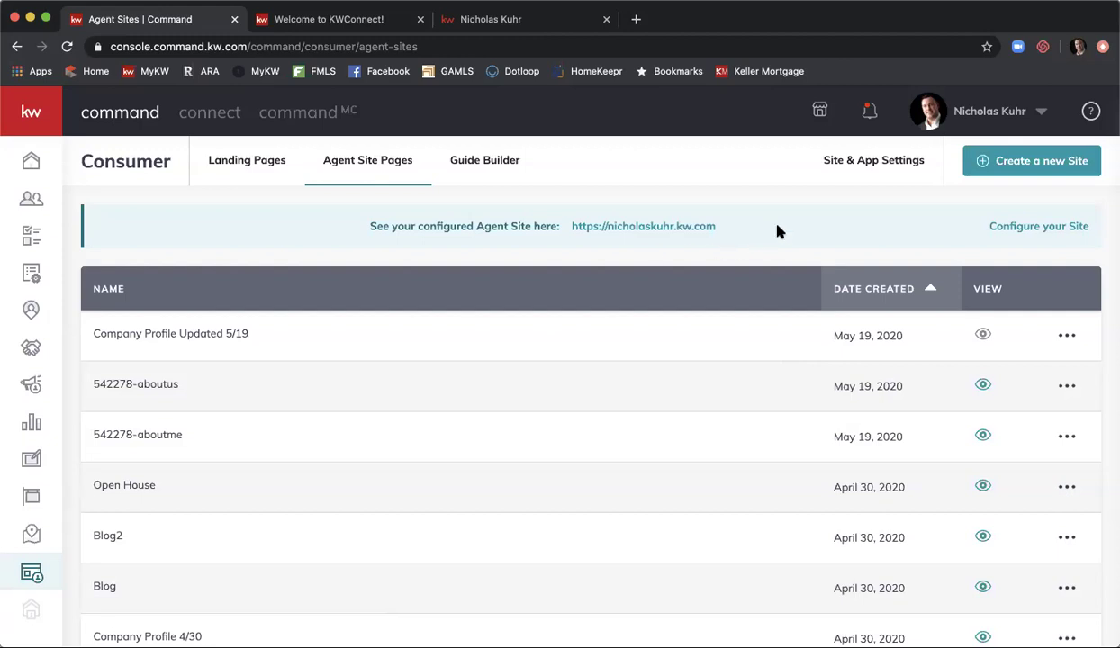
- Go to the Site Pages tab of Site & App Settings
{"action": "left_click", "coordinate": [872, 162]}
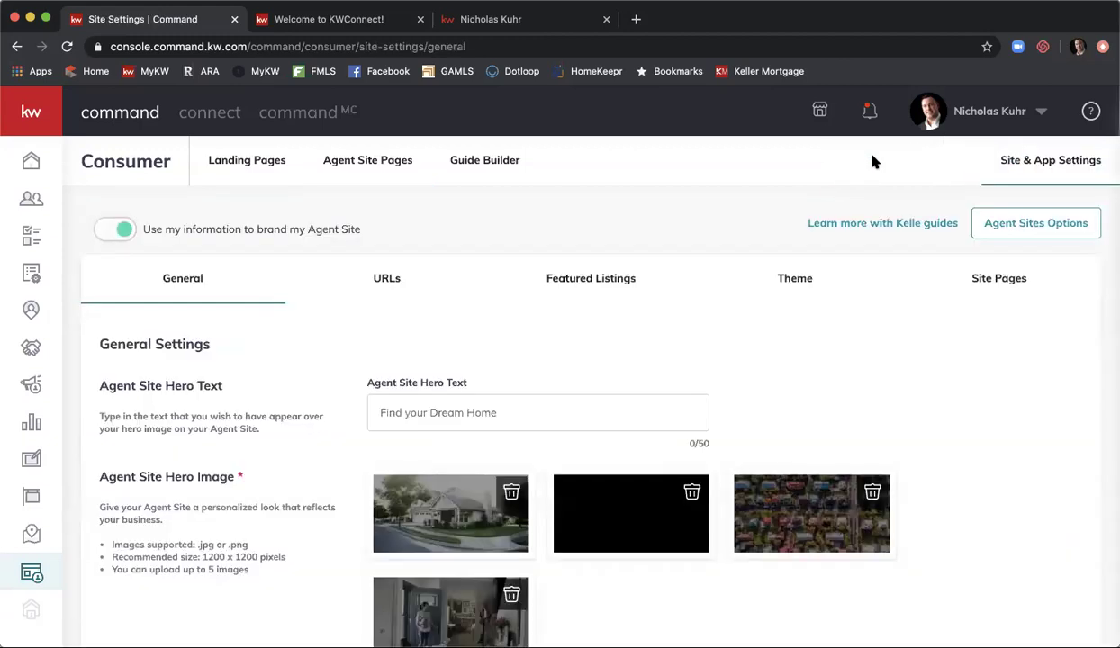
{"action": "left_click", "coordinate": [1008, 283]}
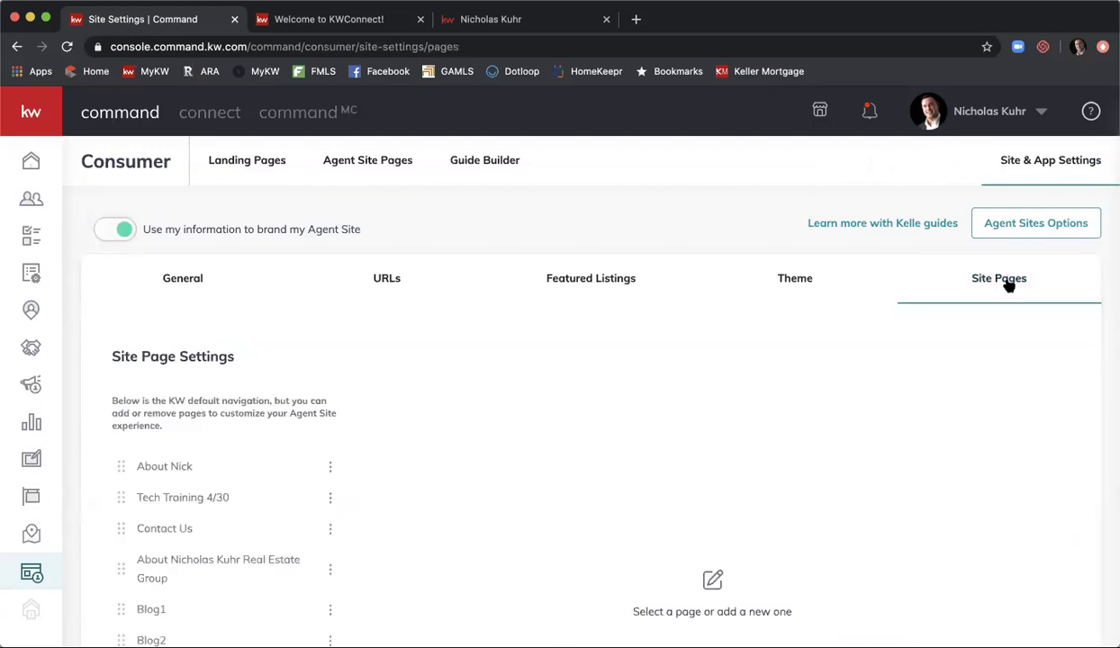
{"action": "scroll", "coordinate": [463, 258], "scroll_direction": "down", "scroll_amount": 3}
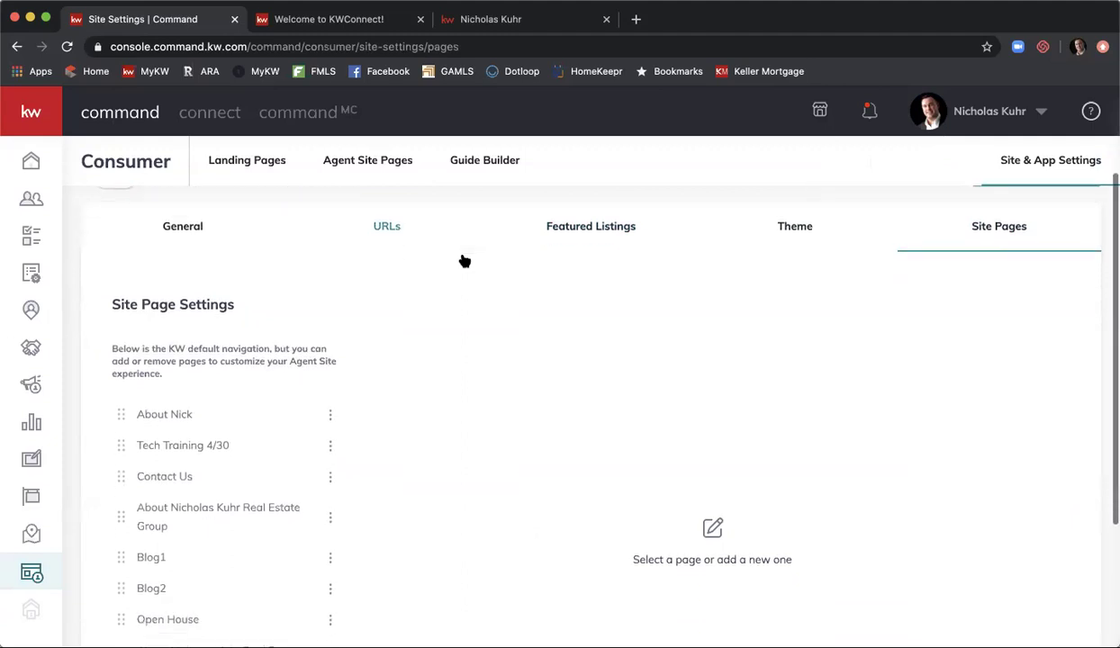
{"action": "scroll", "coordinate": [463, 260], "scroll_direction": "down", "scroll_amount": 1}
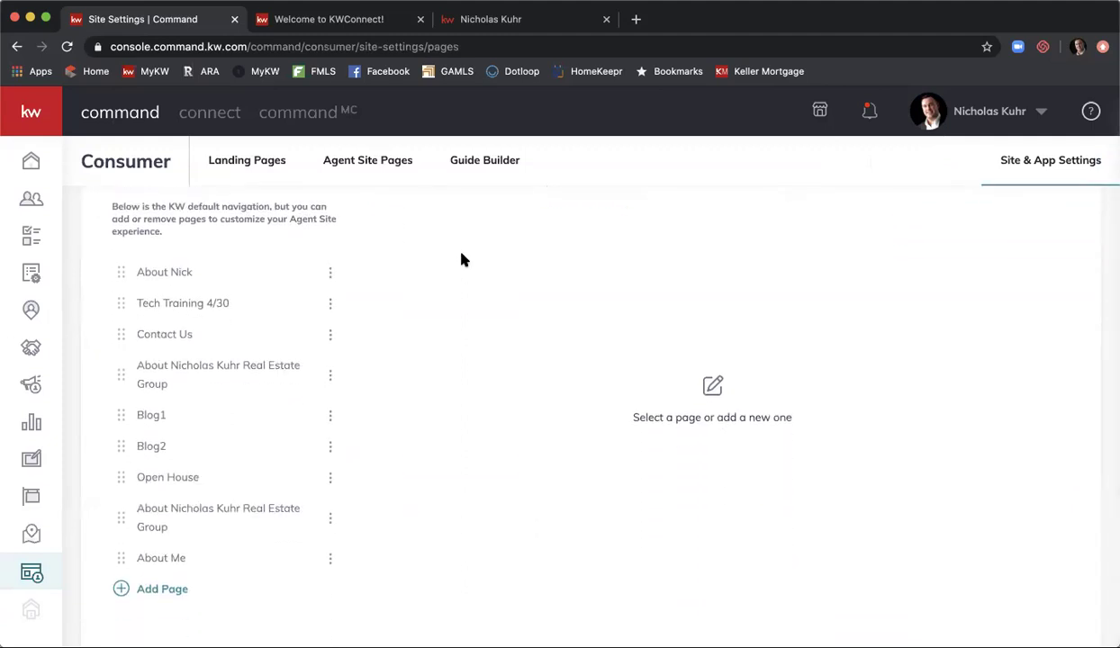
{"action": "scroll", "coordinate": [461, 259], "scroll_direction": "down", "scroll_amount": 1}
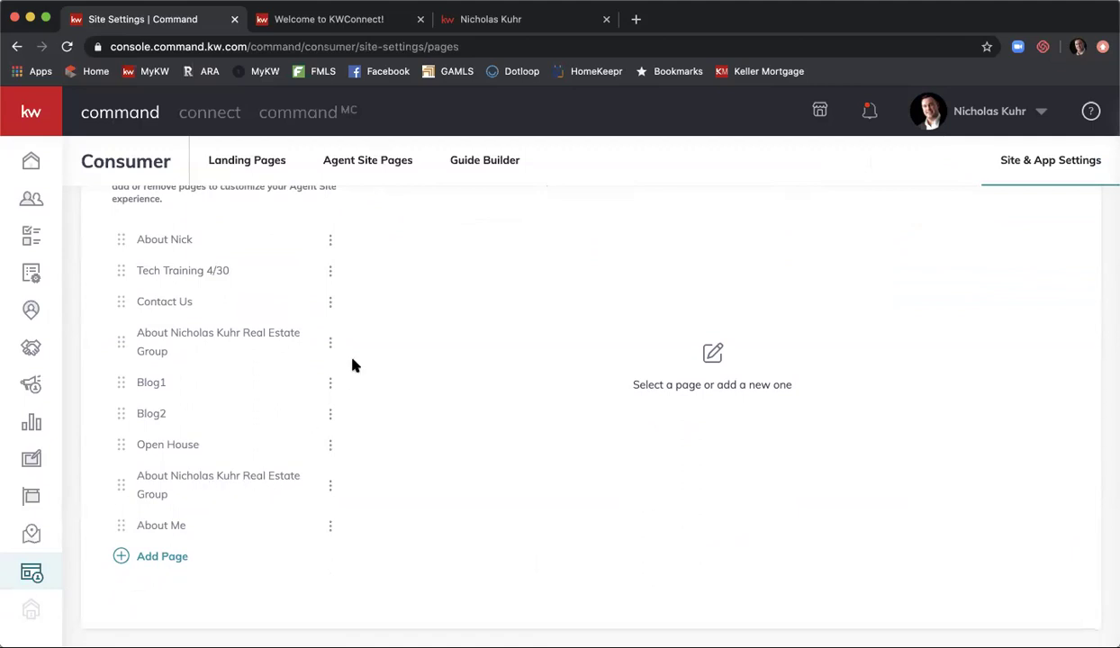
- Delete the upper duplicate About … Real Estate Group page entry
{"action": "left_click", "coordinate": [330, 344]}
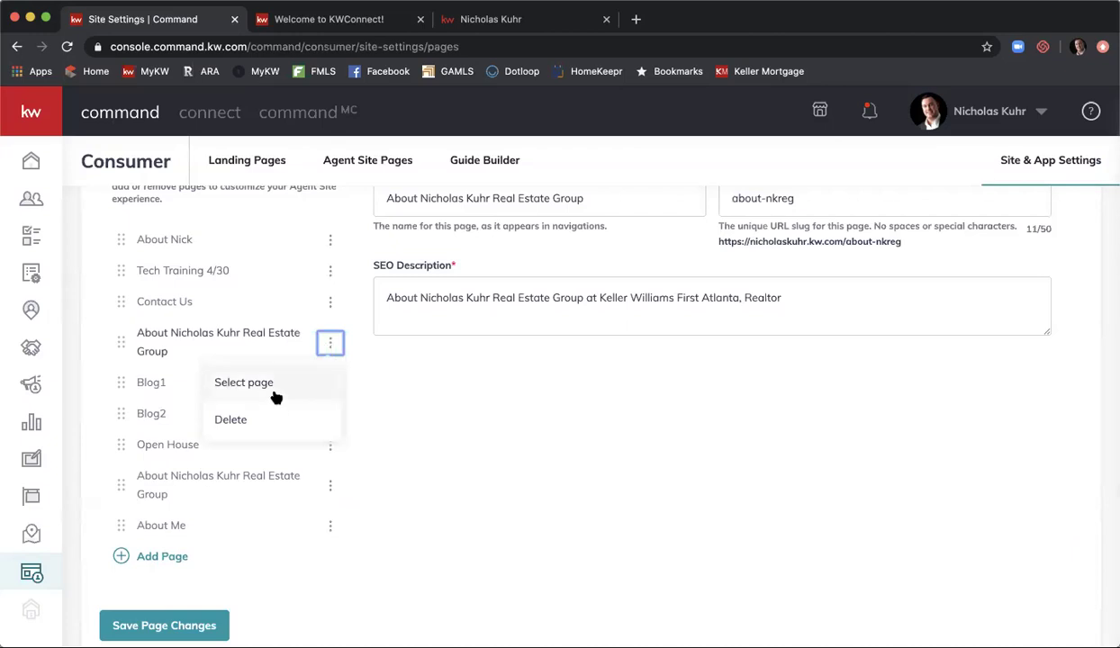
{"action": "left_click", "coordinate": [232, 419]}
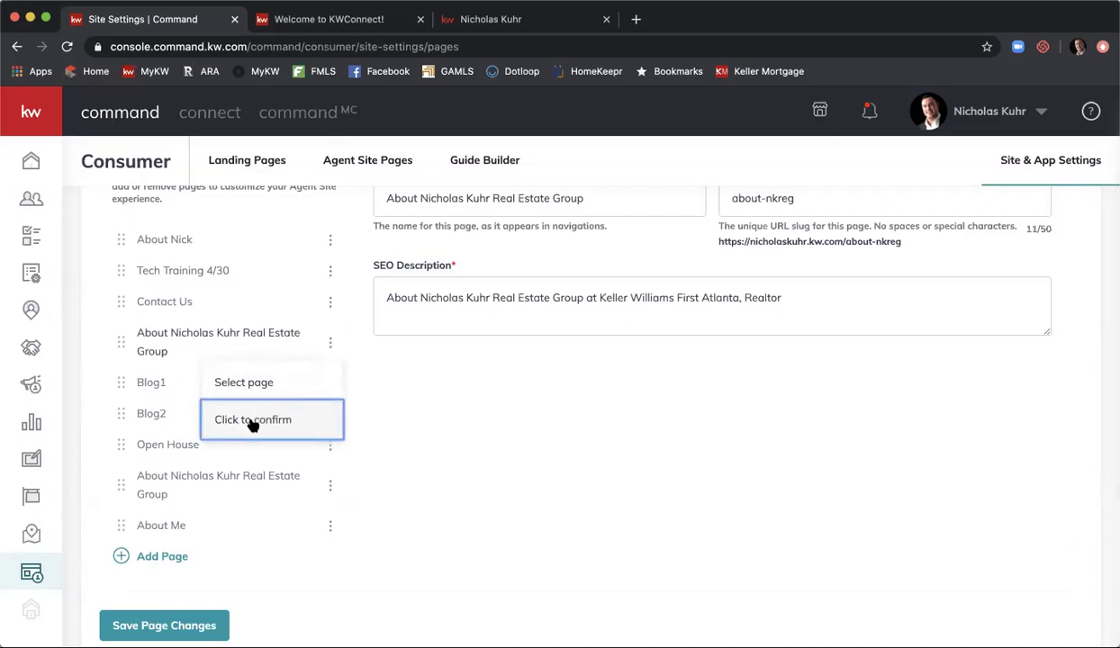
{"action": "left_click", "coordinate": [253, 422]}
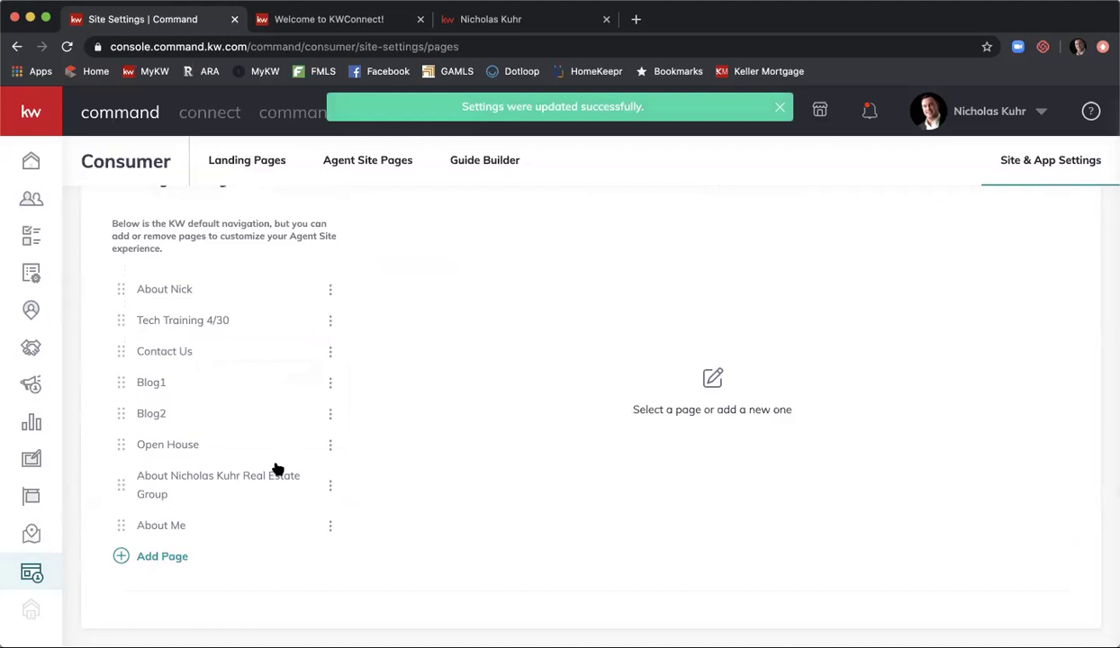
{"action": "left_click", "coordinate": [329, 486]}
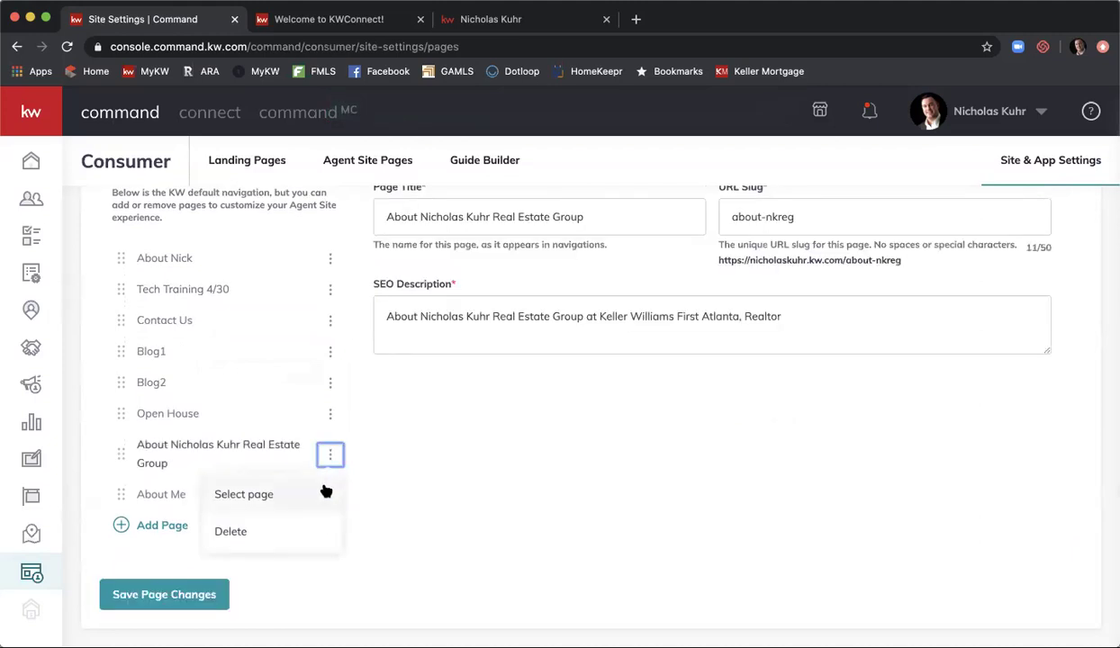
- Link the About … Real Estate Group entry to the Company Profile Updated 5/19 page and save
{"action": "left_click", "coordinate": [320, 493]}
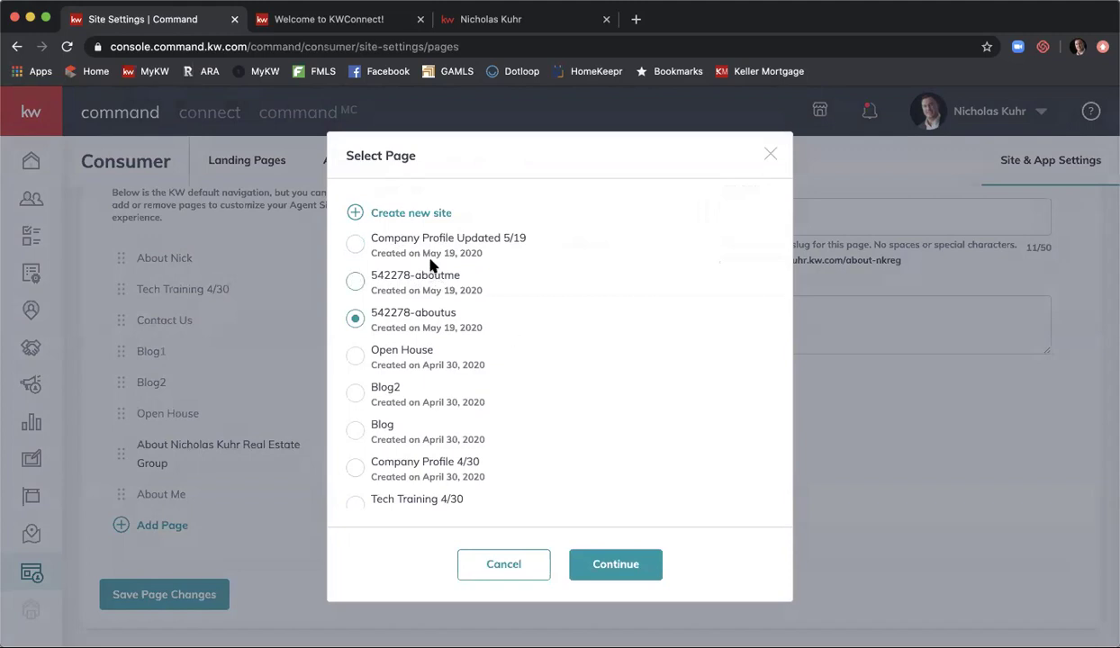
{"action": "left_click", "coordinate": [360, 243]}
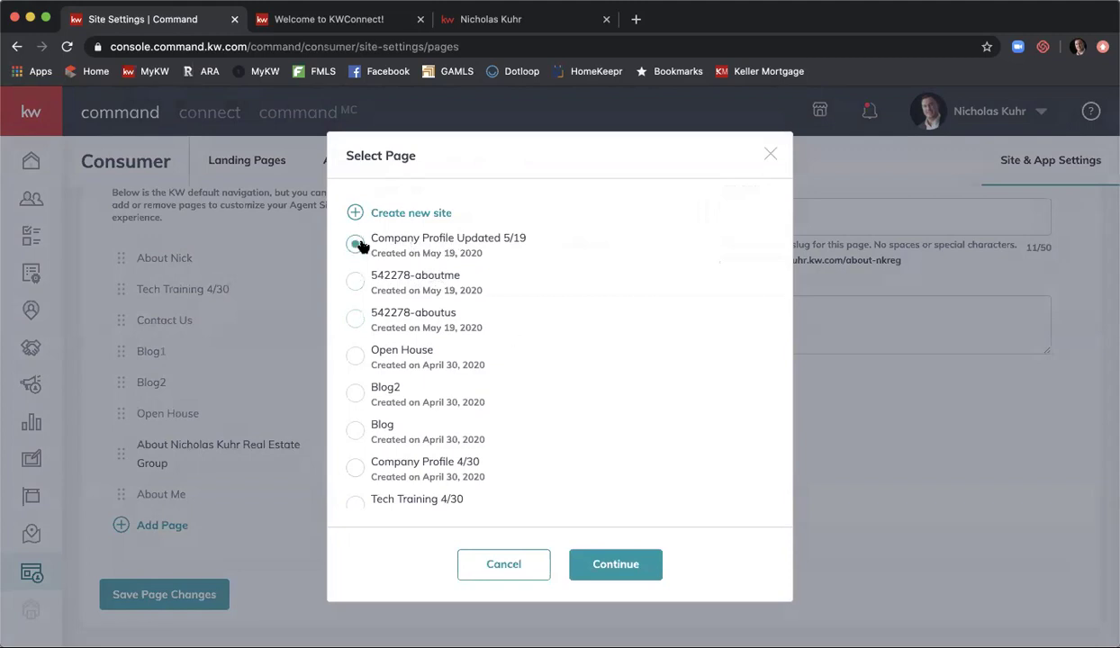
{"action": "left_click", "coordinate": [612, 555]}
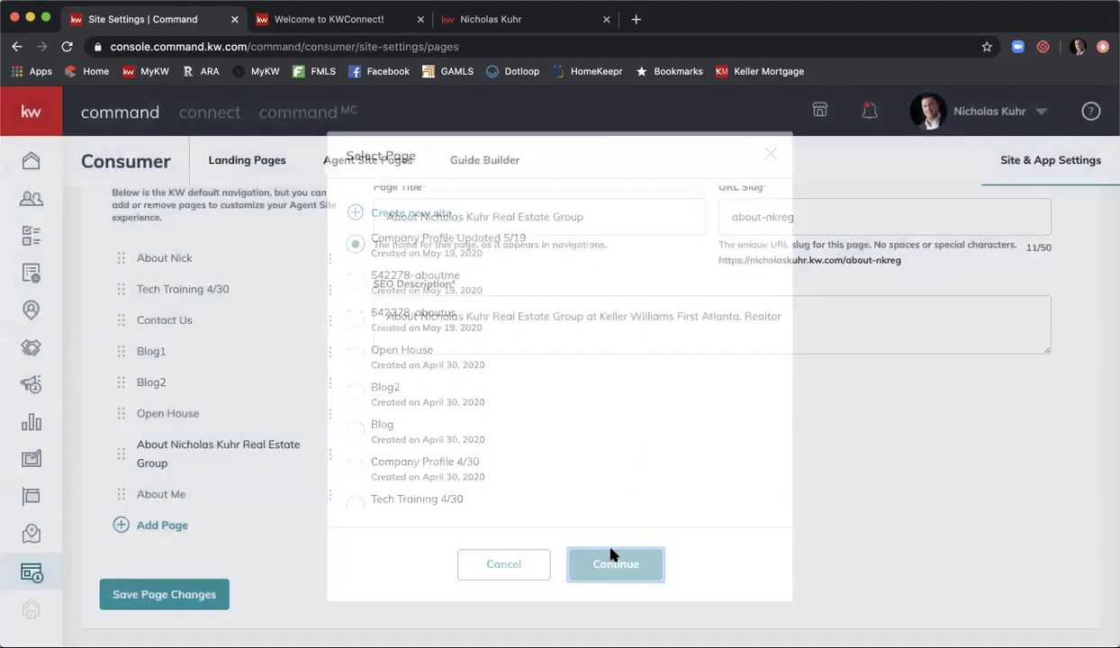
{"action": "scroll", "coordinate": [473, 292], "scroll_direction": "up", "scroll_amount": 1}
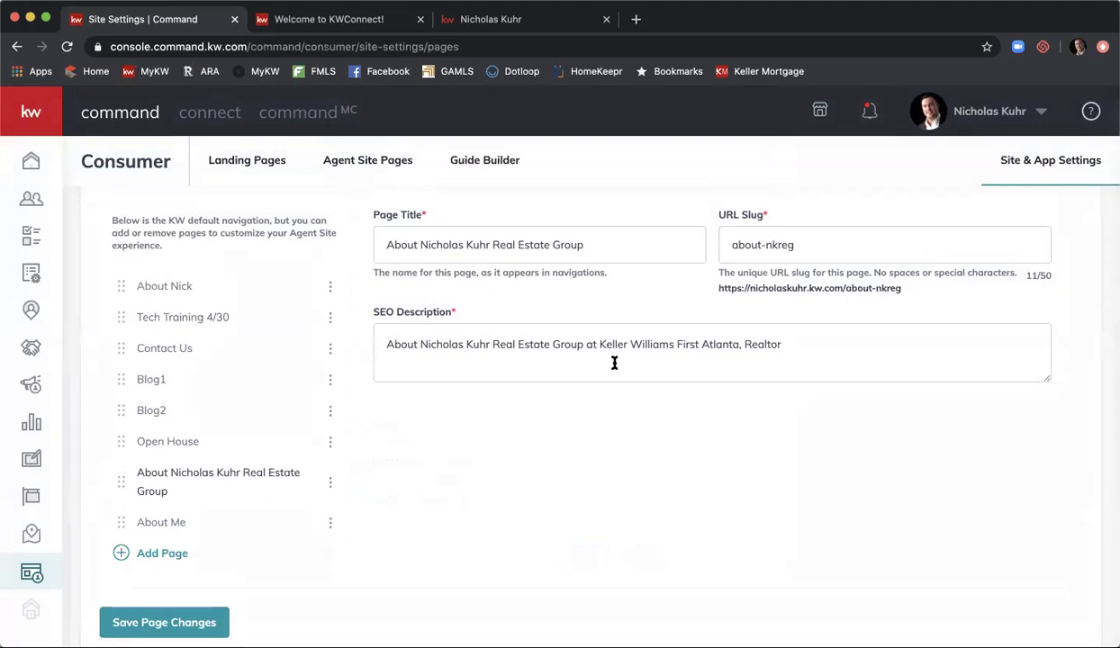
{"action": "scroll", "coordinate": [614, 363], "scroll_direction": "down", "scroll_amount": 1}
{"action": "left_click", "coordinate": [140, 594]}
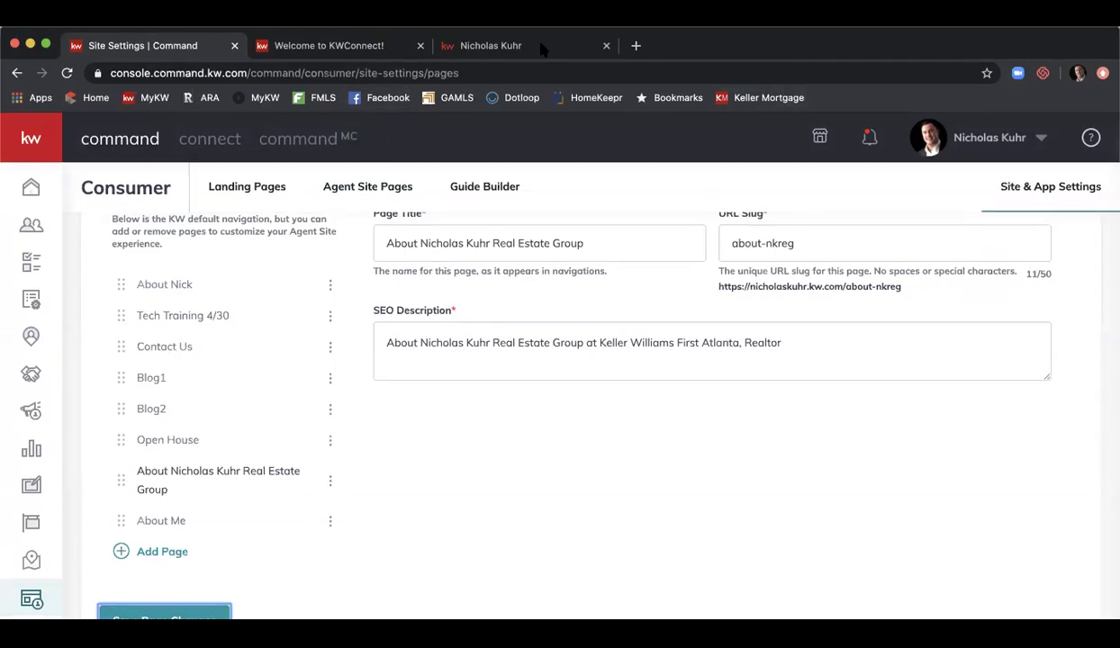
- Reload the live agent site, view the About page from the agent menu, then return to Command
{"action": "left_click", "coordinate": [504, 19]}
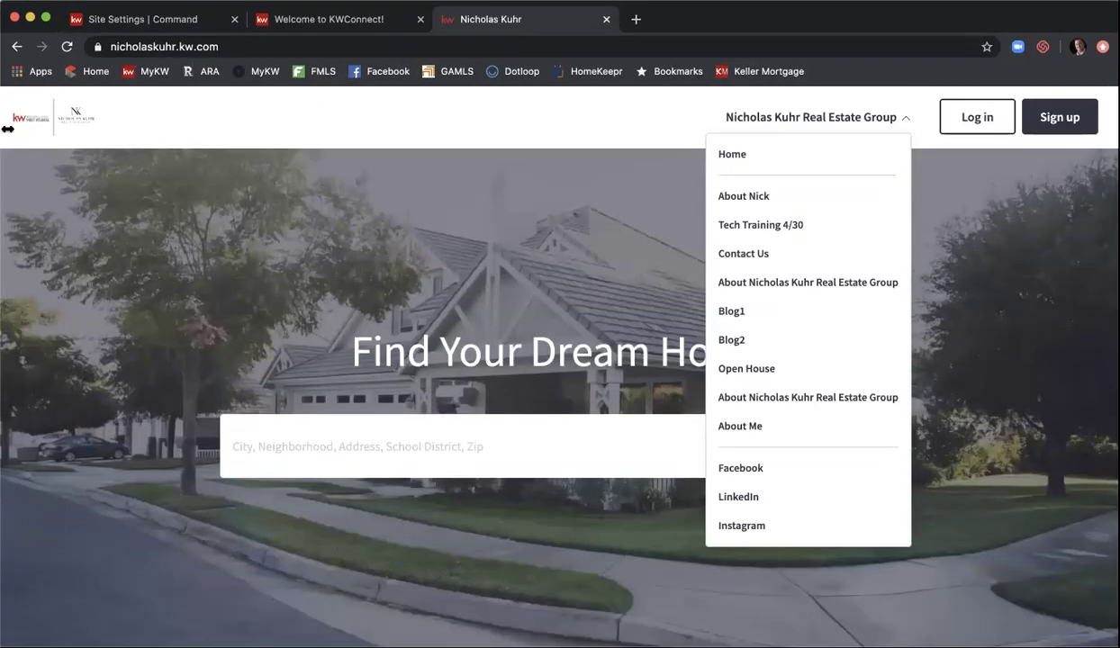
{"action": "left_click", "coordinate": [66, 46]}
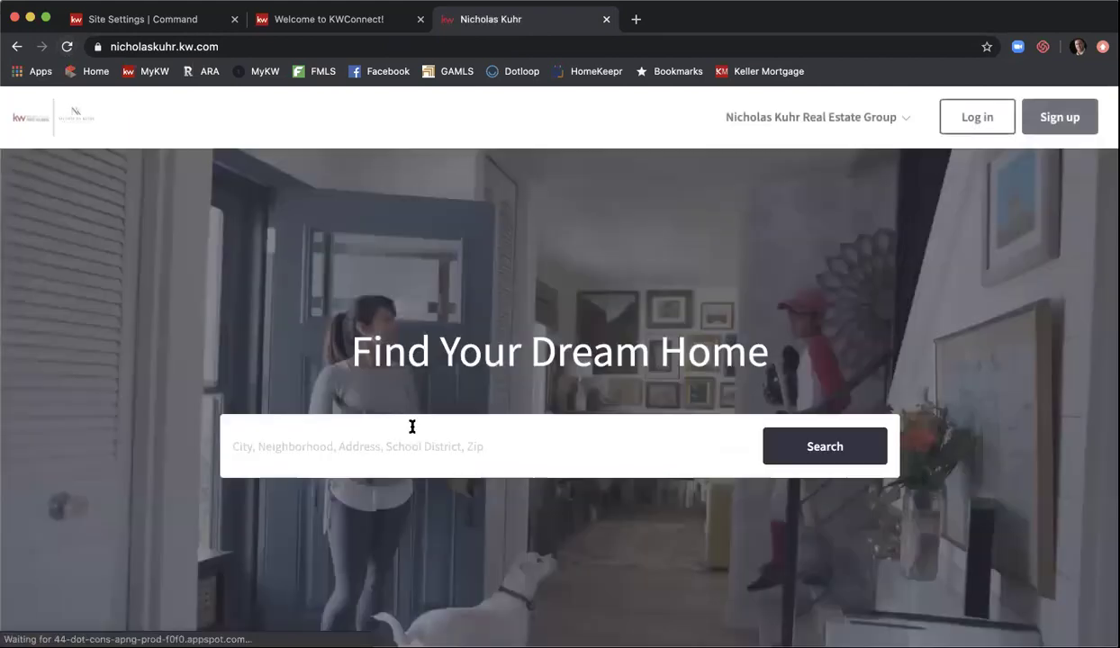
{"action": "left_click", "coordinate": [894, 120]}
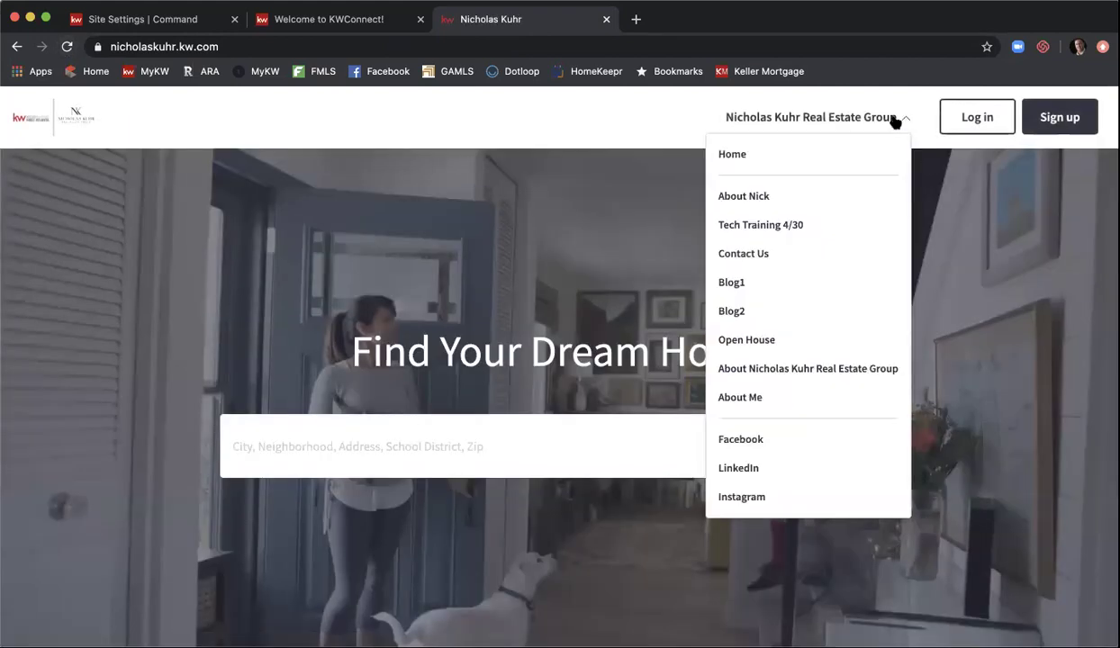
{"action": "left_click", "coordinate": [818, 371]}
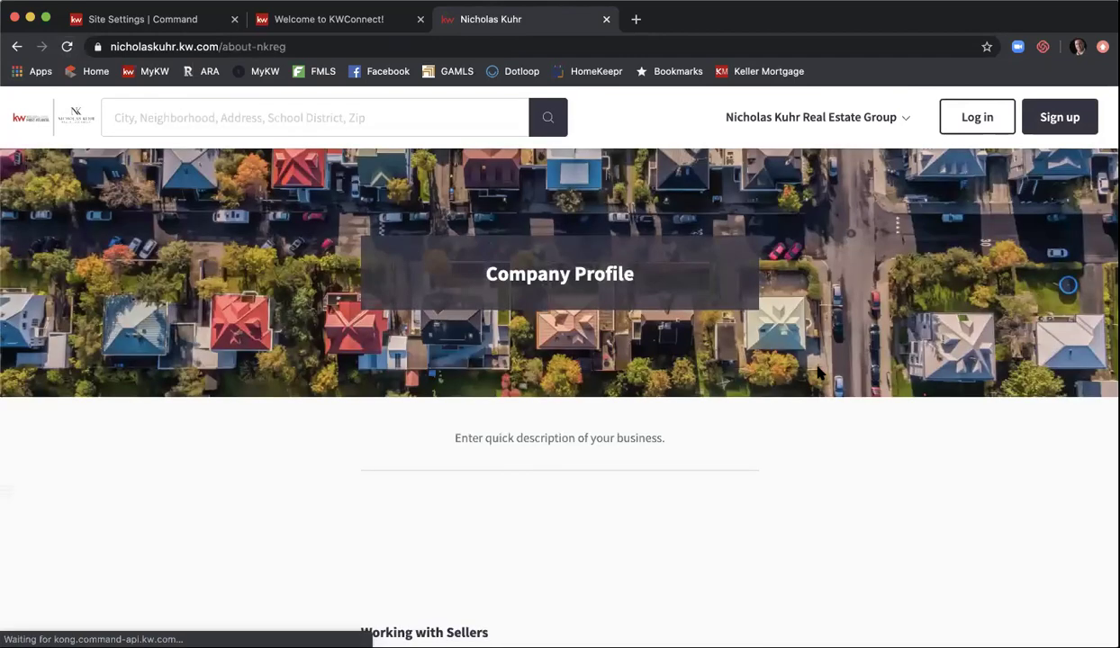
{"action": "scroll", "coordinate": [670, 319], "scroll_direction": "down", "scroll_amount": 10}
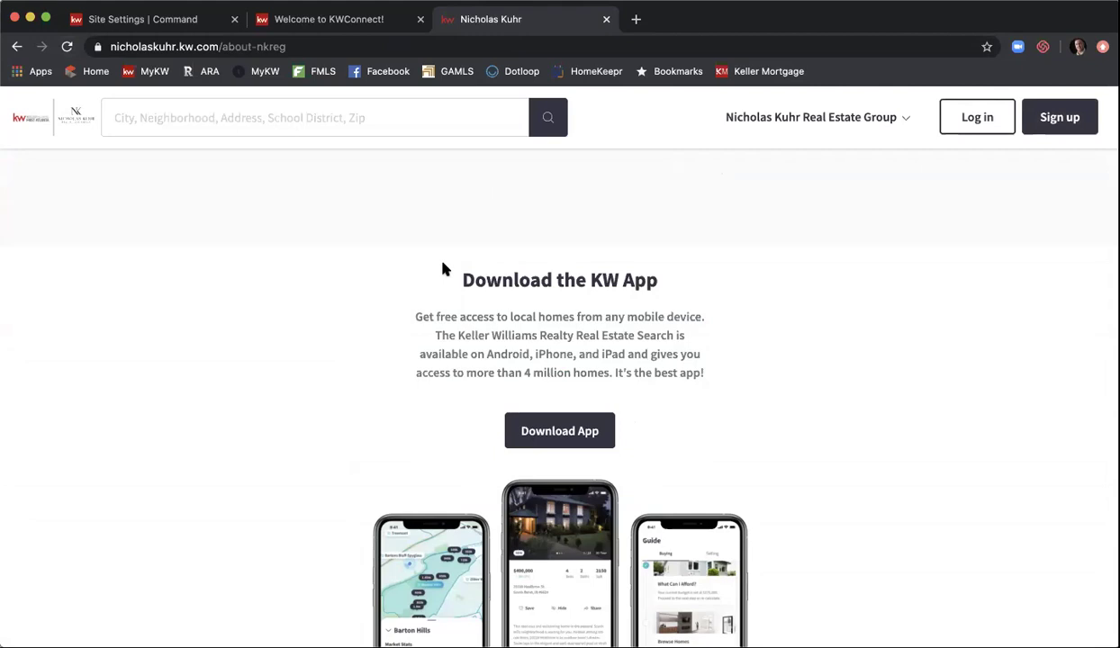
{"action": "left_click", "coordinate": [162, 19]}
{"action": "scroll", "coordinate": [683, 273], "scroll_direction": "up", "scroll_amount": 3}
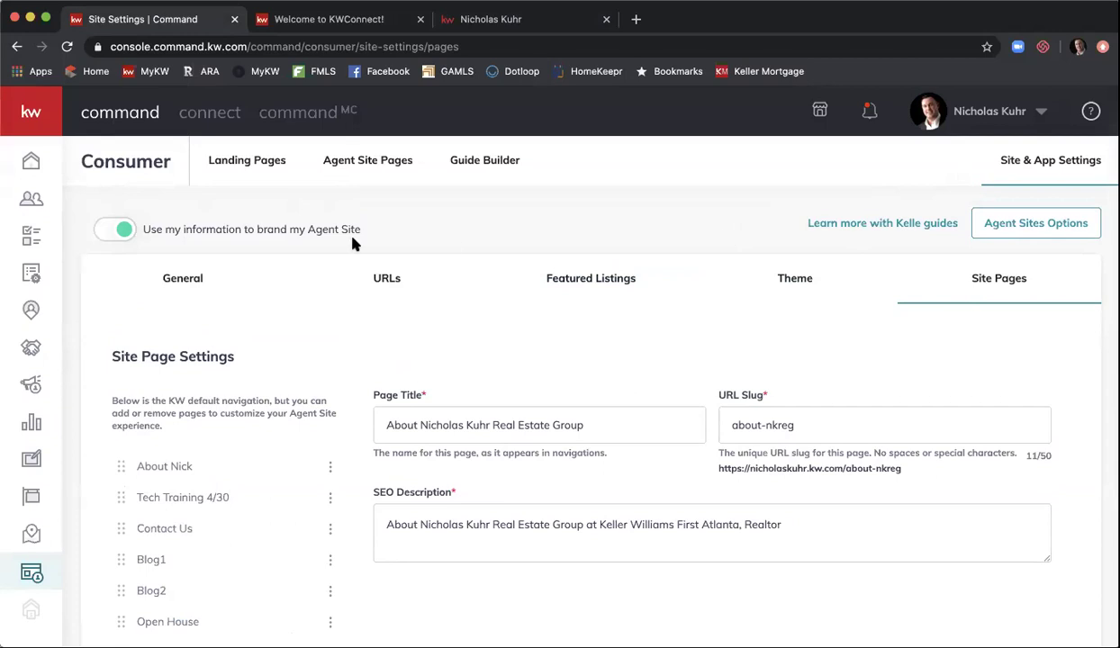
- On the General tab, set the Agent Site Hero Text to 'Find Your Dream Home Here!'
{"action": "left_click", "coordinate": [205, 285]}
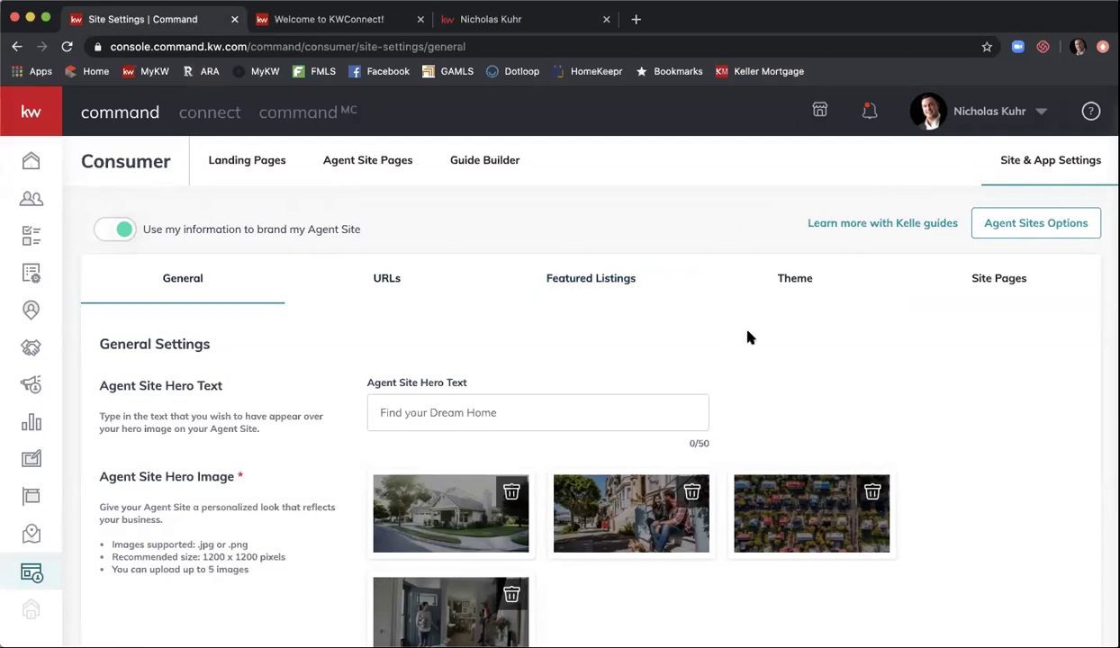
{"action": "scroll", "coordinate": [748, 337], "scroll_direction": "down", "scroll_amount": 2}
{"action": "scroll", "coordinate": [747, 337], "scroll_direction": "down", "scroll_amount": 1}
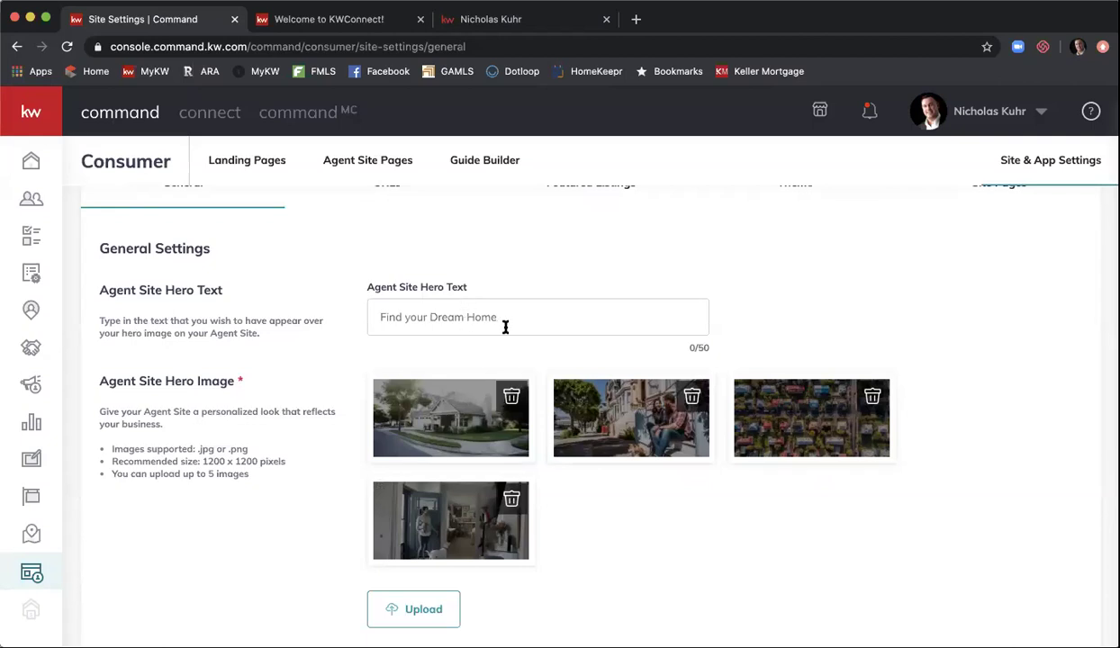
{"action": "left_click", "coordinate": [468, 312]}
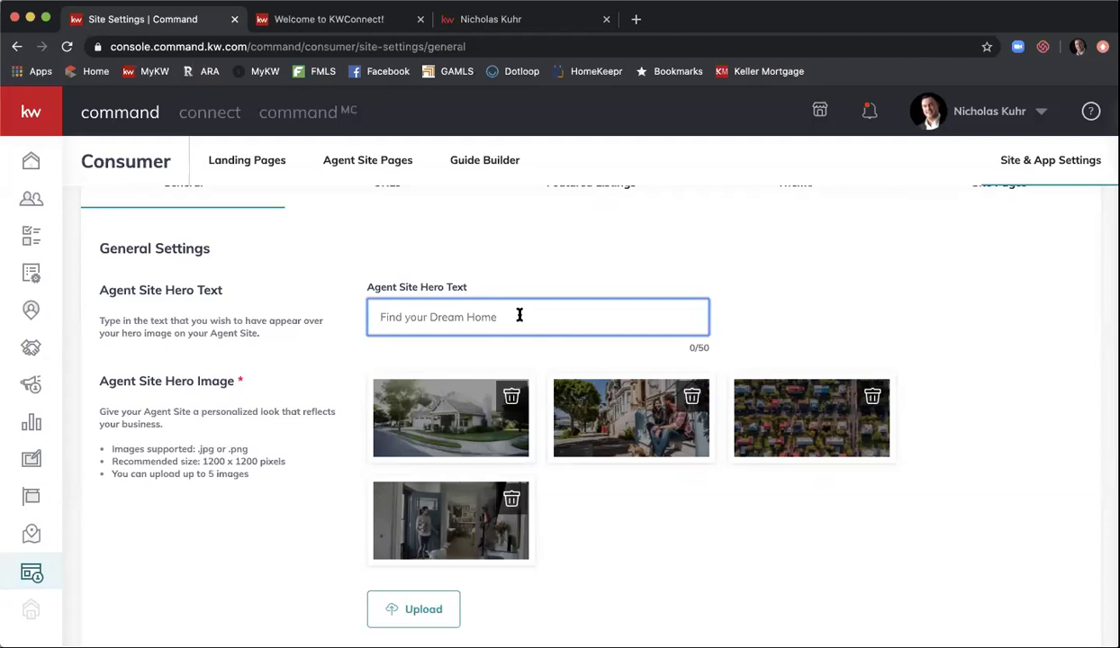
{"action": "type", "text": "Find Your"}
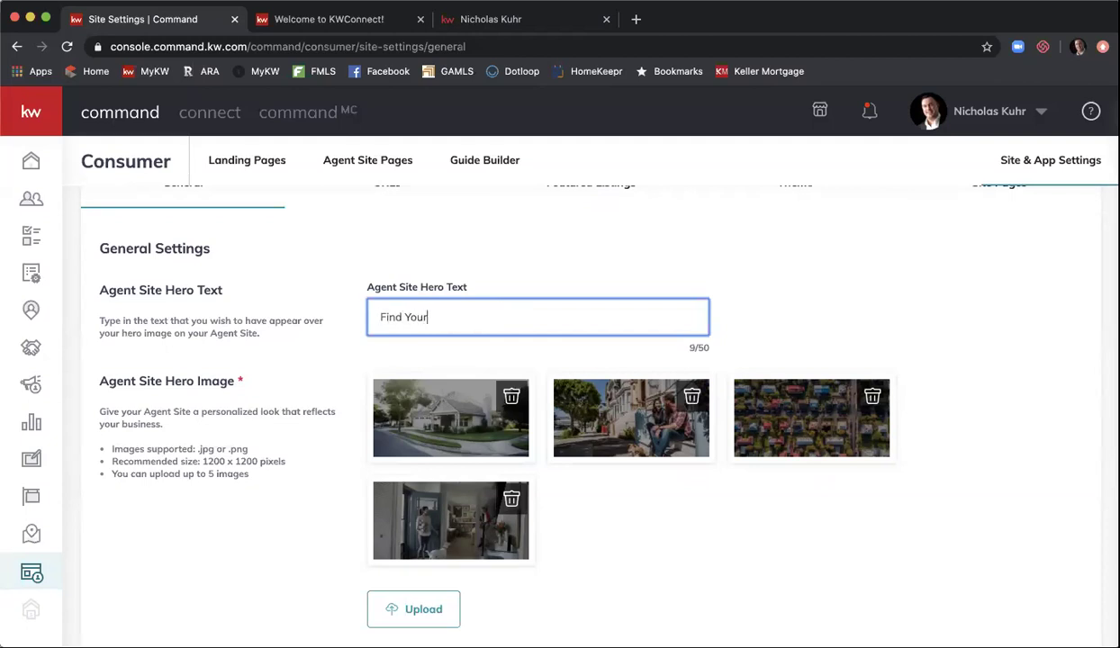
{"action": "type", "text": " Dream Home Here!"}
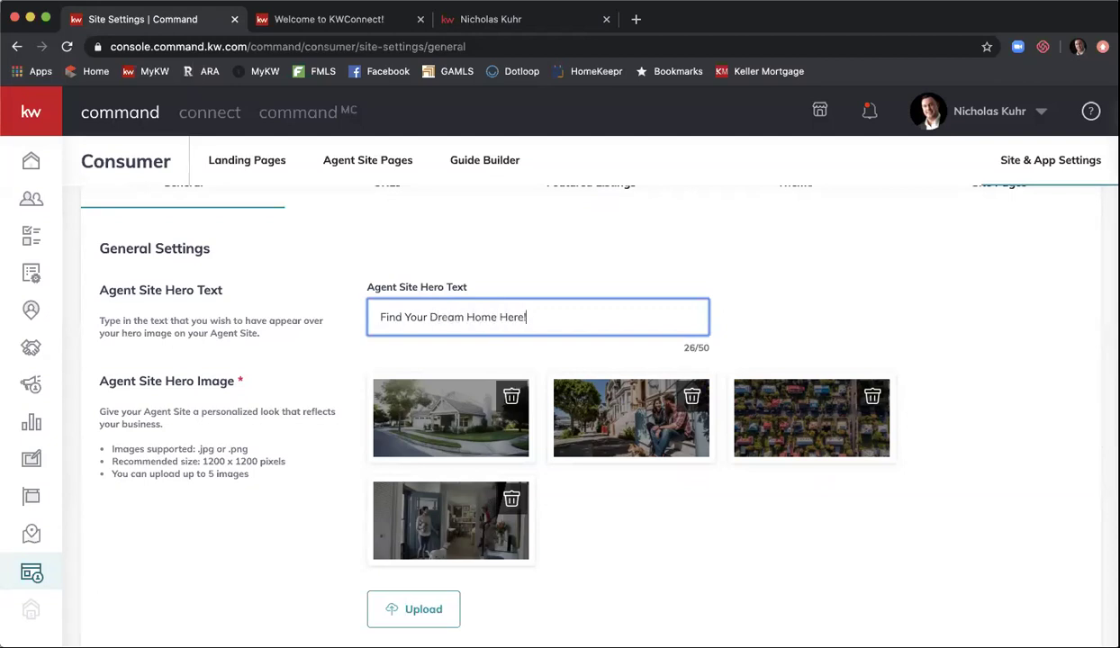
{"action": "scroll", "coordinate": [592, 410], "scroll_direction": "down", "scroll_amount": 2}
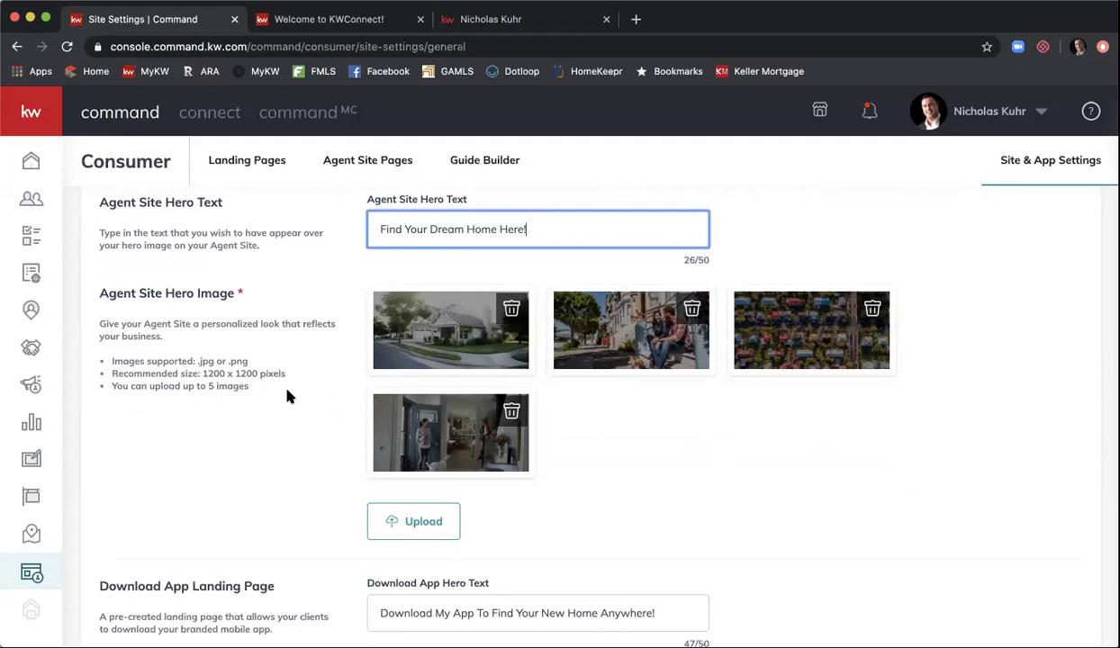
- Bring up the Search for Listing panel from the Virtual Tours section
{"action": "scroll", "coordinate": [845, 474], "scroll_direction": "down", "scroll_amount": 3}
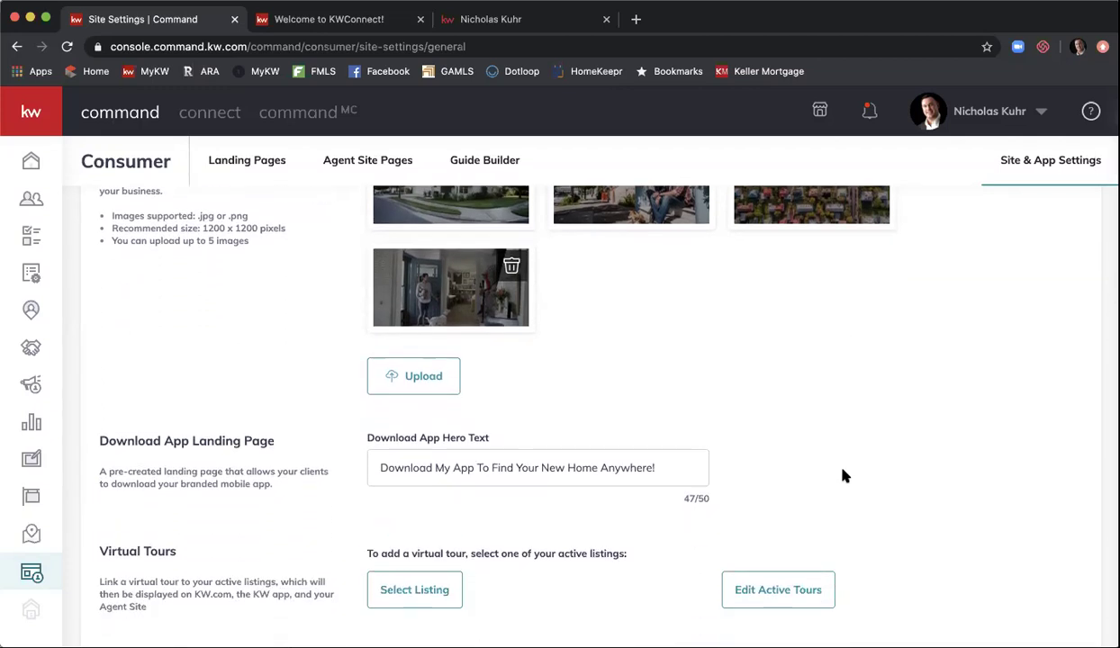
{"action": "scroll", "coordinate": [869, 434], "scroll_direction": "down", "scroll_amount": 2}
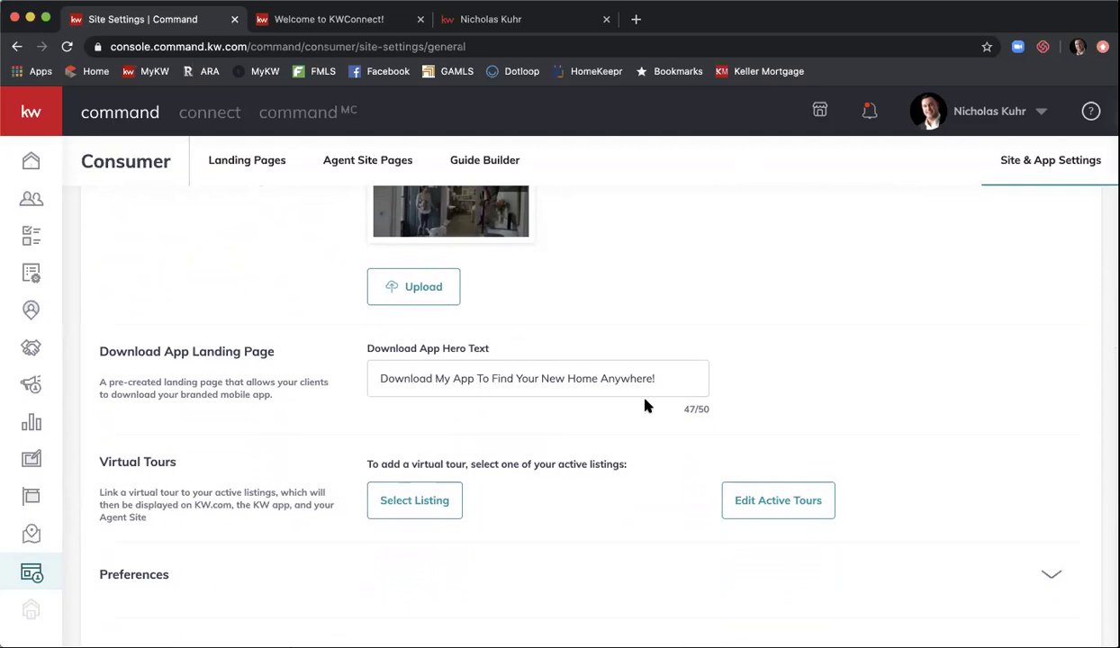
{"action": "scroll", "coordinate": [645, 405], "scroll_direction": "down", "scroll_amount": 2}
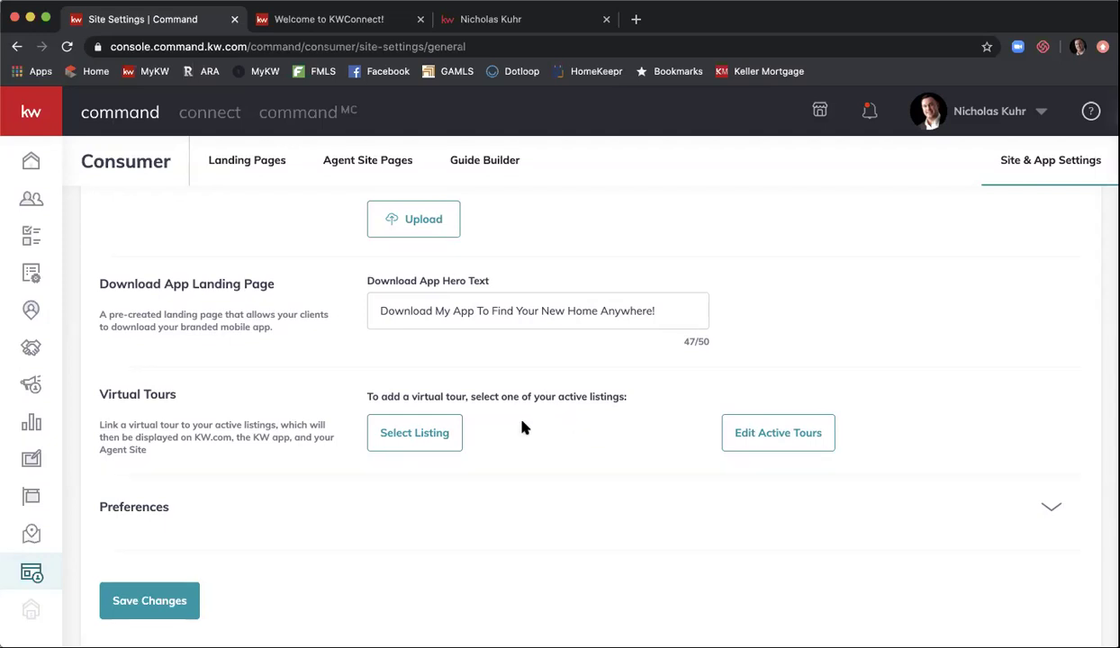
{"action": "left_click", "coordinate": [435, 433]}
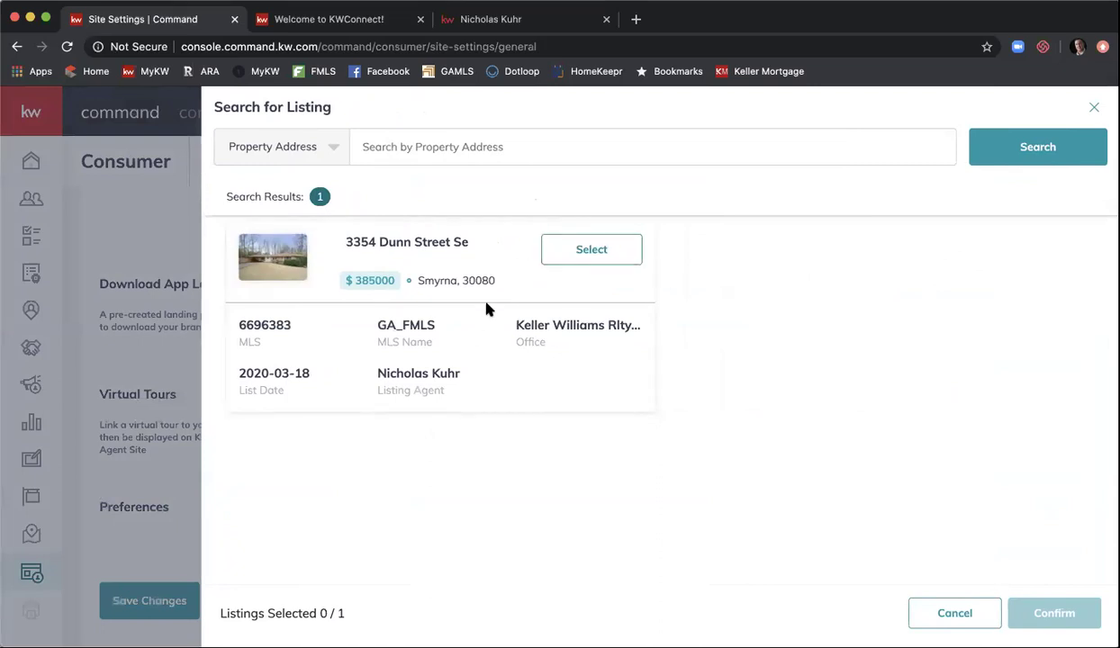
- Select and confirm the agent's active listing, then cancel the Add Virtual Tour dialog
{"action": "left_click", "coordinate": [569, 259]}
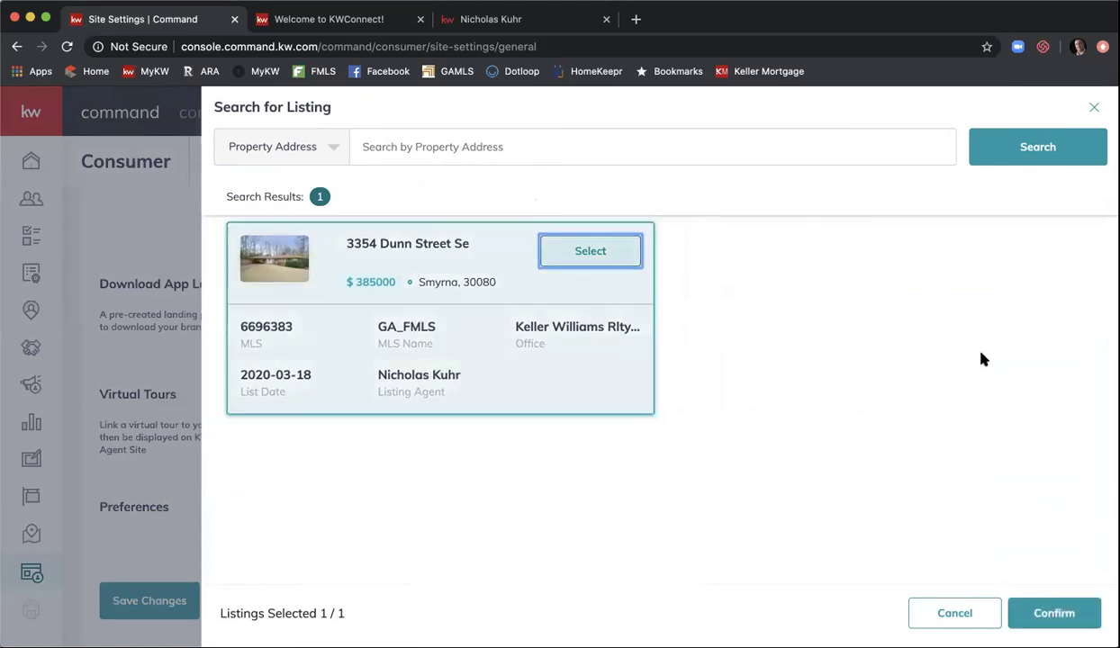
{"action": "left_click", "coordinate": [1037, 609]}
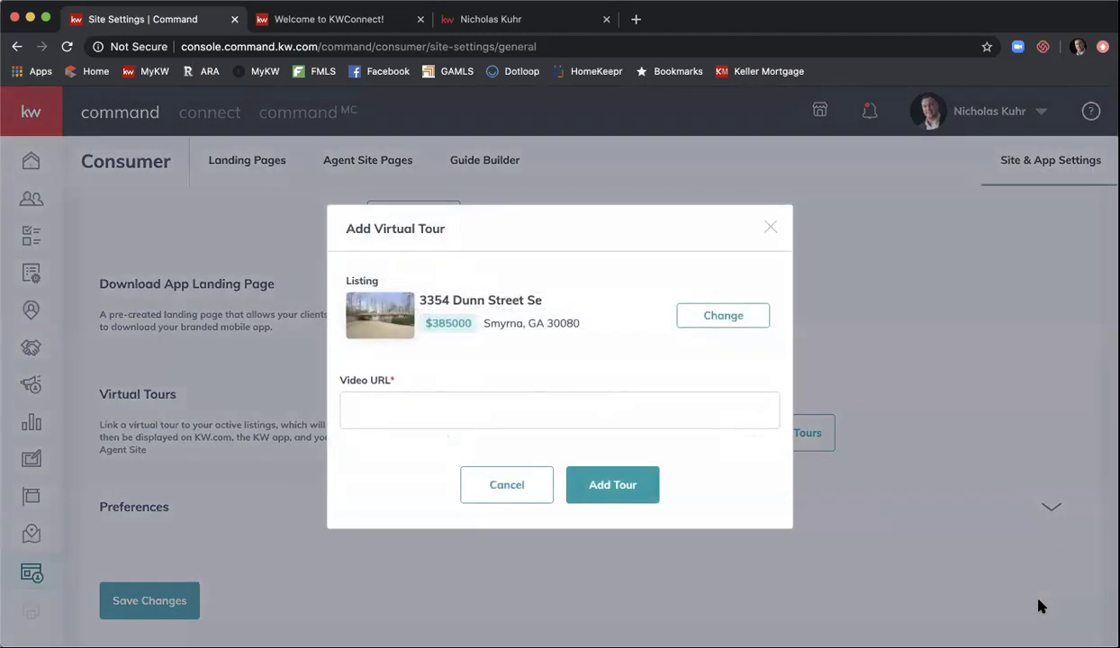
{"action": "left_click", "coordinate": [628, 416]}
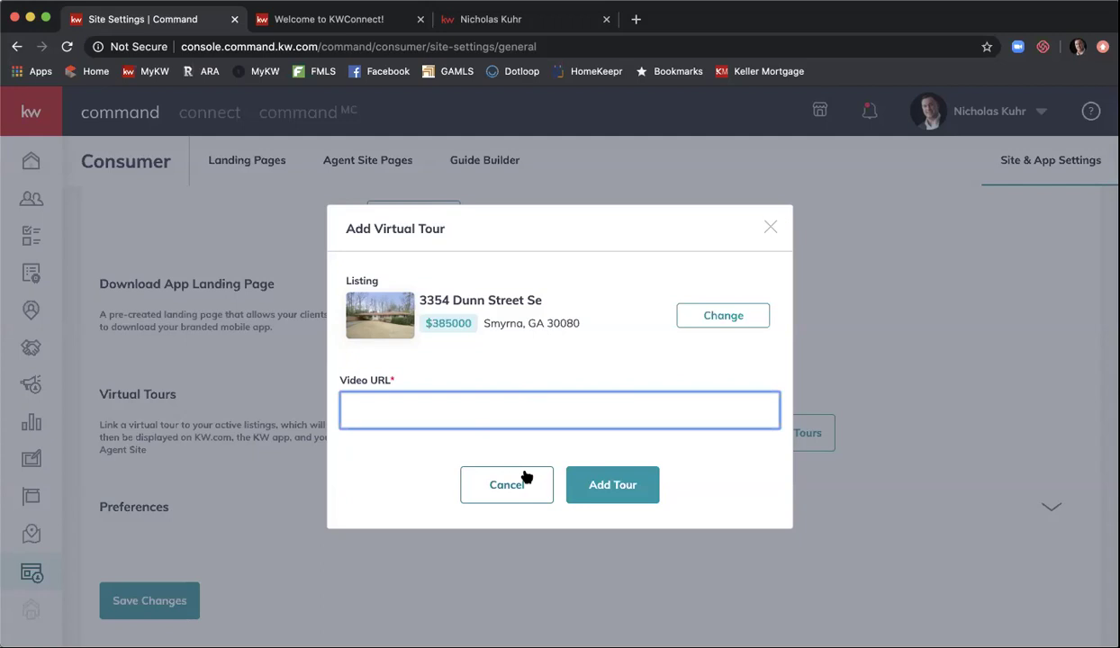
{"action": "left_click", "coordinate": [520, 482]}
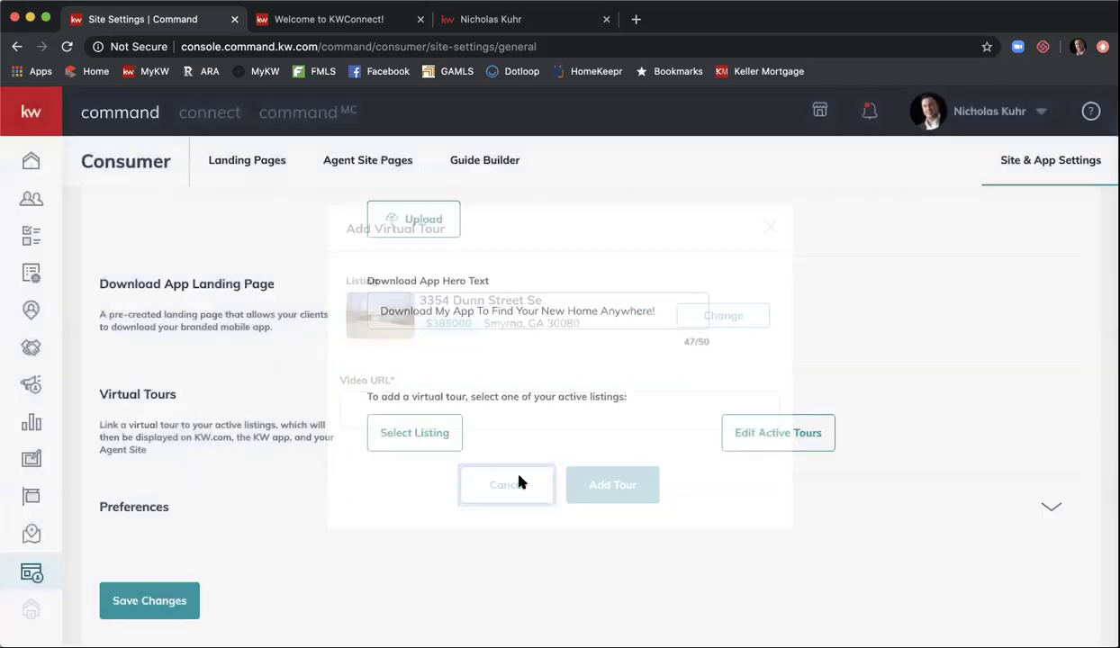
{"action": "scroll", "coordinate": [551, 409], "scroll_direction": "down", "scroll_amount": 1}
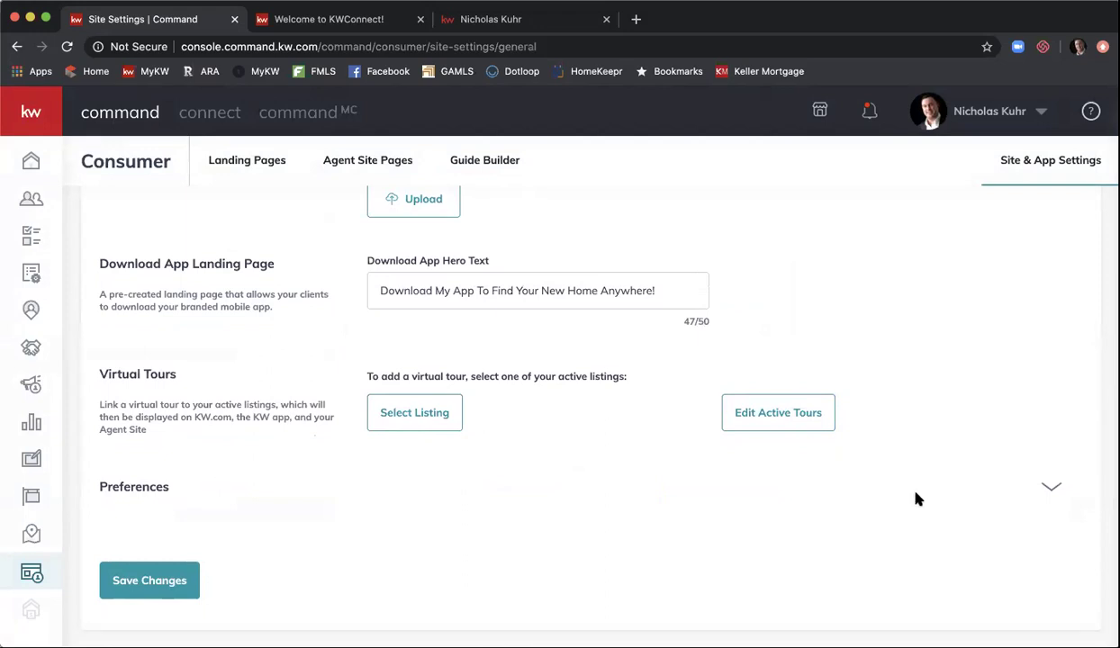
- Confirm Keller Mortgage and Keller Covered are both set to Enable, then save the general settings
{"action": "left_click", "coordinate": [1054, 488]}
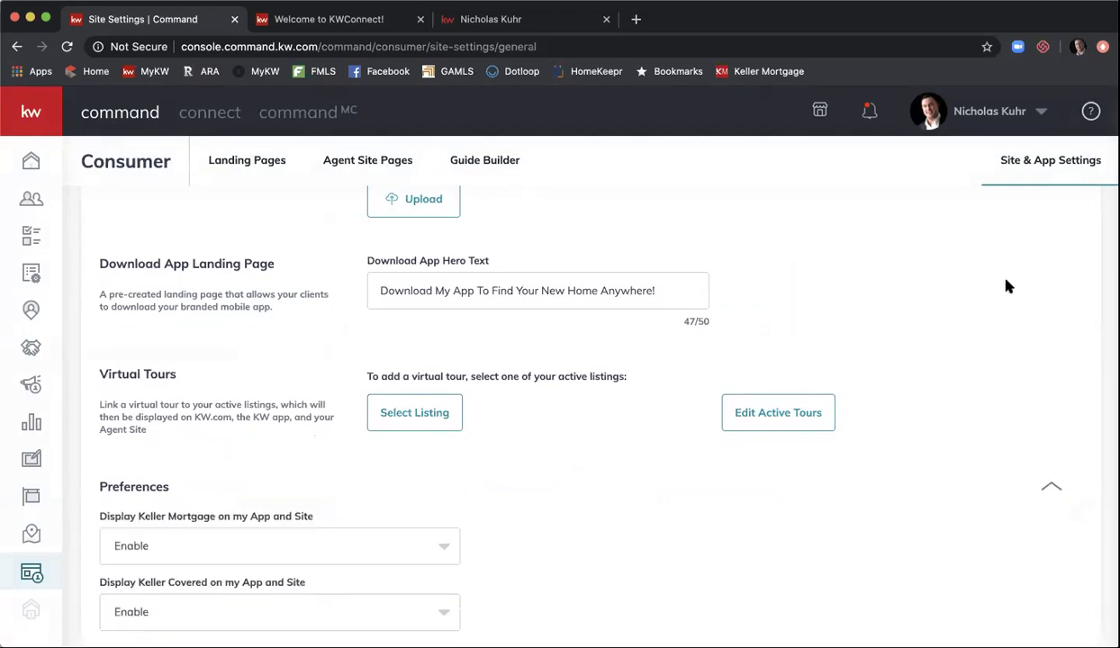
{"action": "scroll", "coordinate": [1007, 286], "scroll_direction": "down", "scroll_amount": 3}
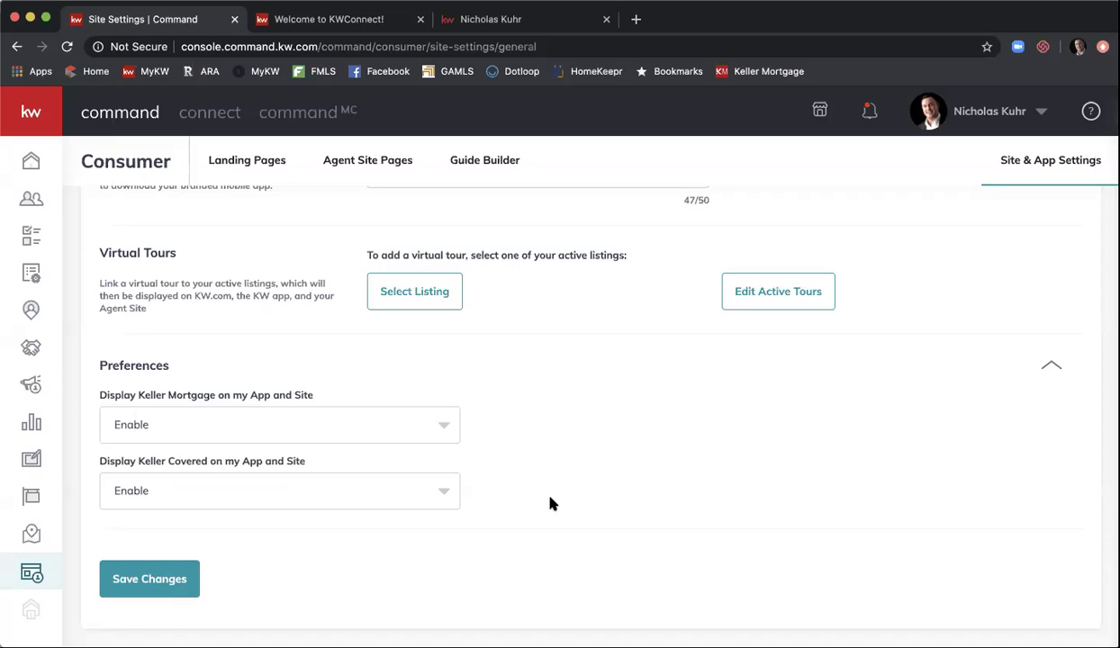
{"action": "scroll", "coordinate": [579, 429], "scroll_direction": "up", "scroll_amount": 5}
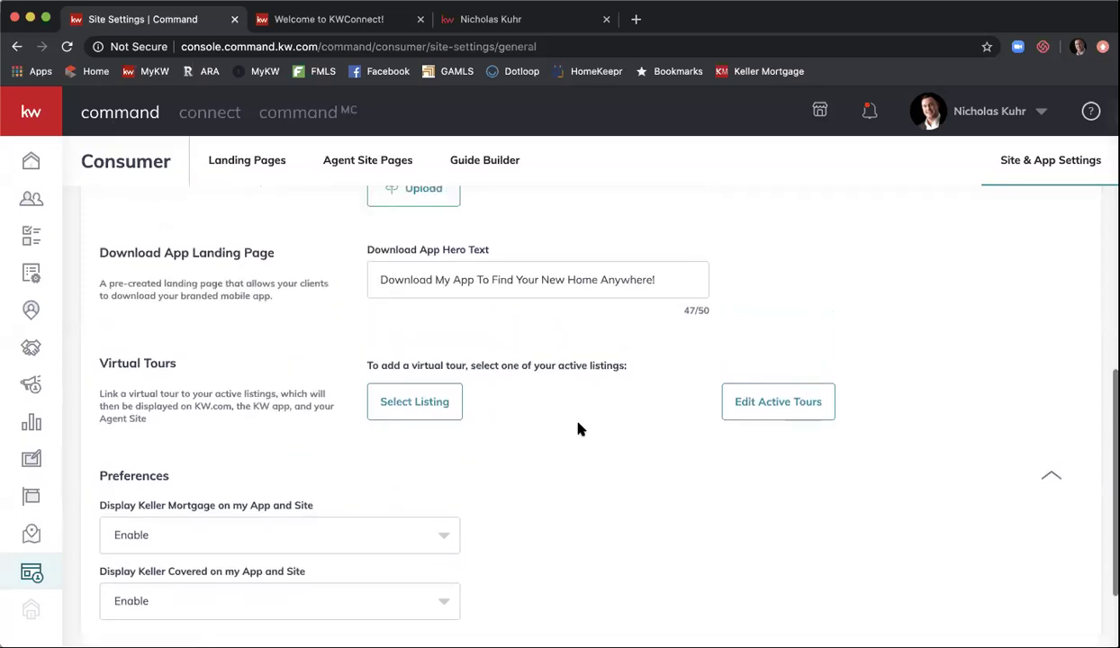
{"action": "scroll", "coordinate": [579, 428], "scroll_direction": "up", "scroll_amount": 3}
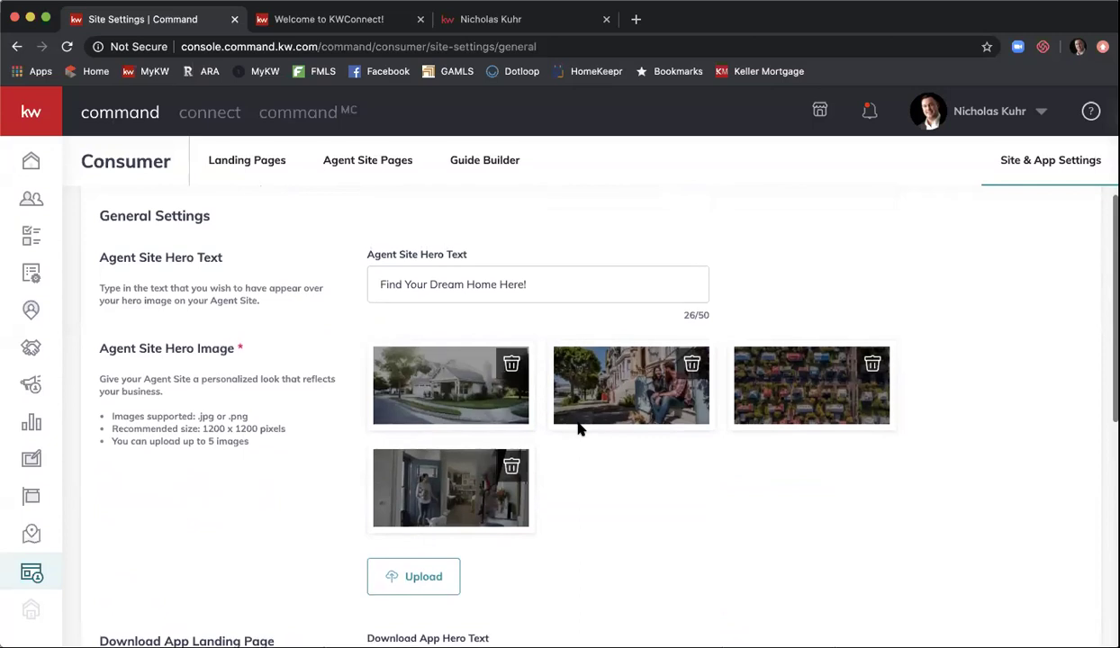
{"action": "scroll", "coordinate": [578, 428], "scroll_direction": "down", "scroll_amount": 6}
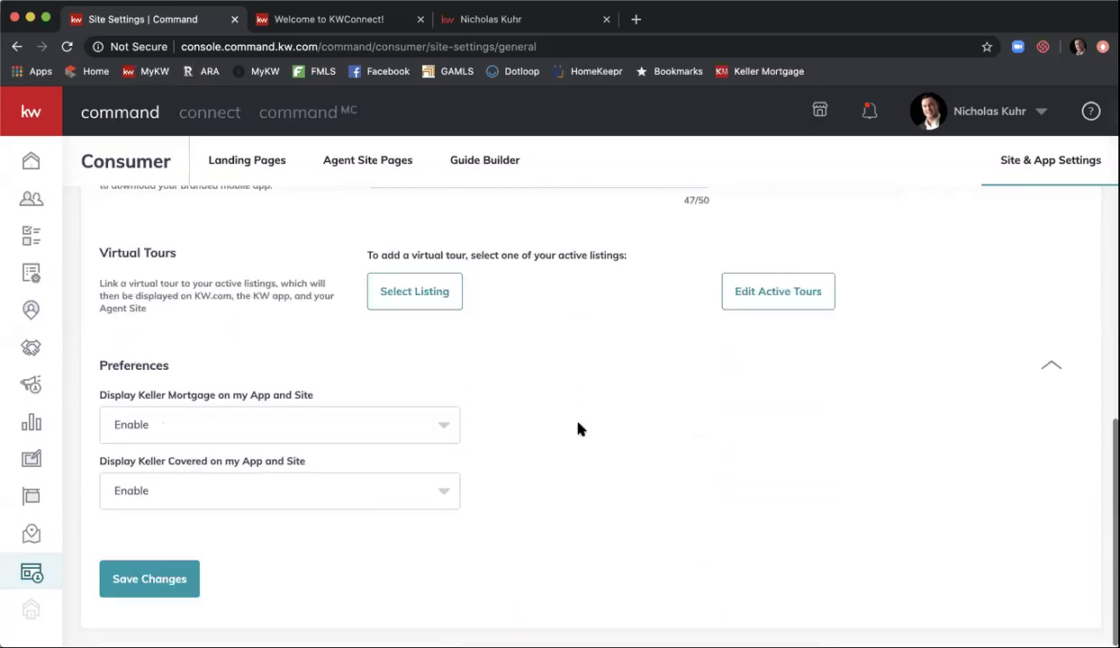
{"action": "left_click", "coordinate": [130, 579]}
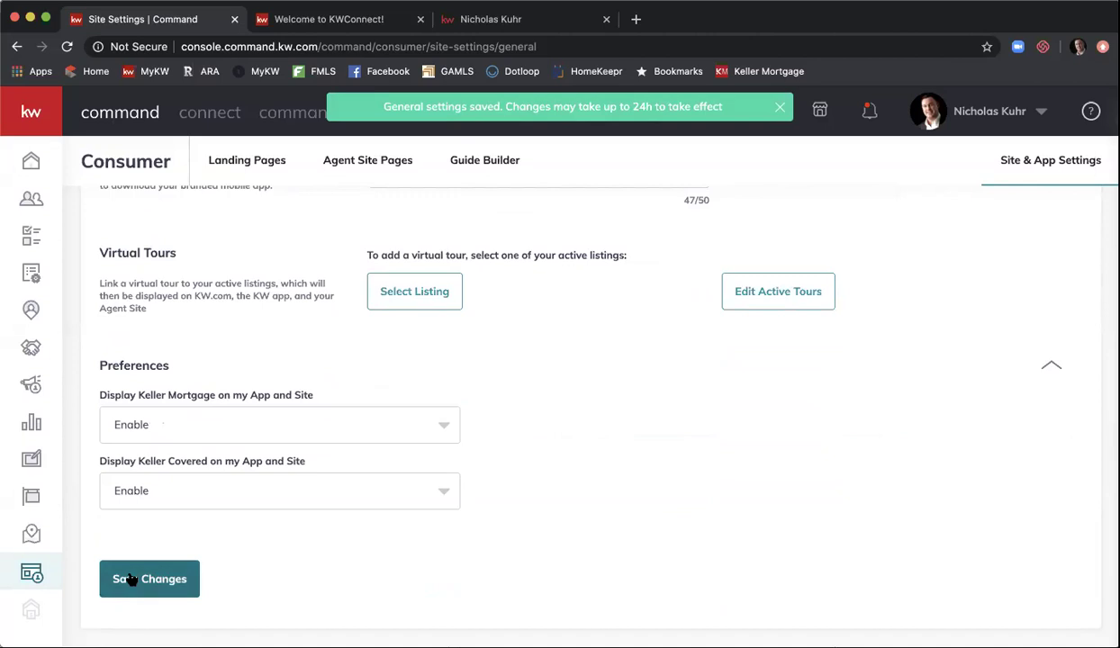
{"action": "scroll", "coordinate": [130, 576], "scroll_direction": "up", "scroll_amount": 8}
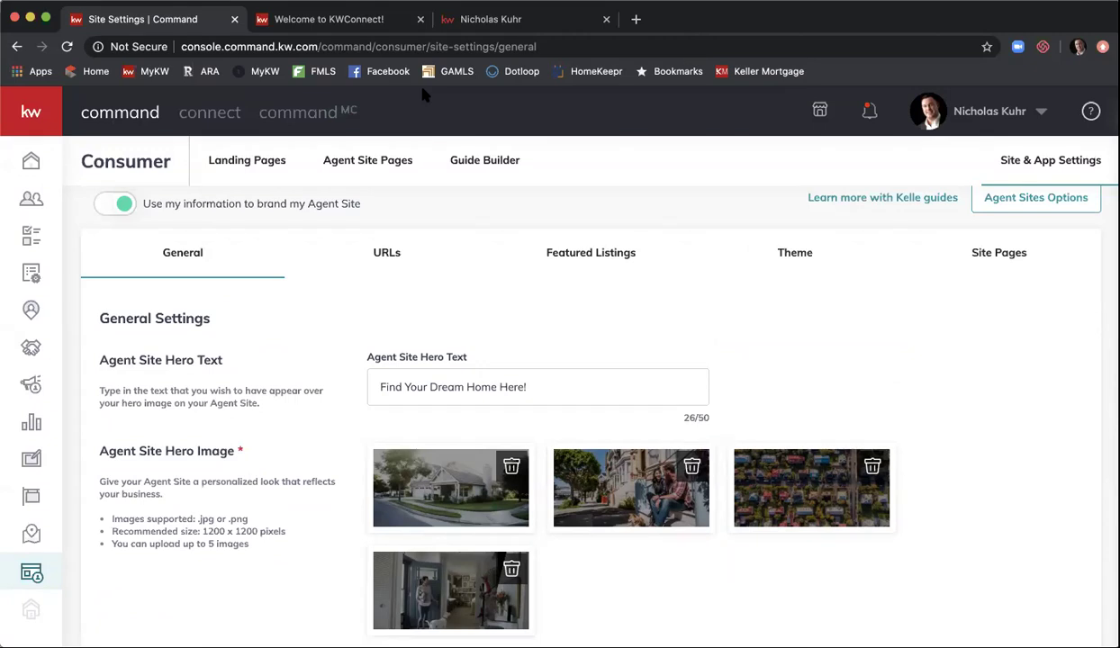
- In URLs settings, try adding 'atlanta' to the subdomain, then revert to the agent-name subdomain
{"action": "left_click", "coordinate": [387, 254]}
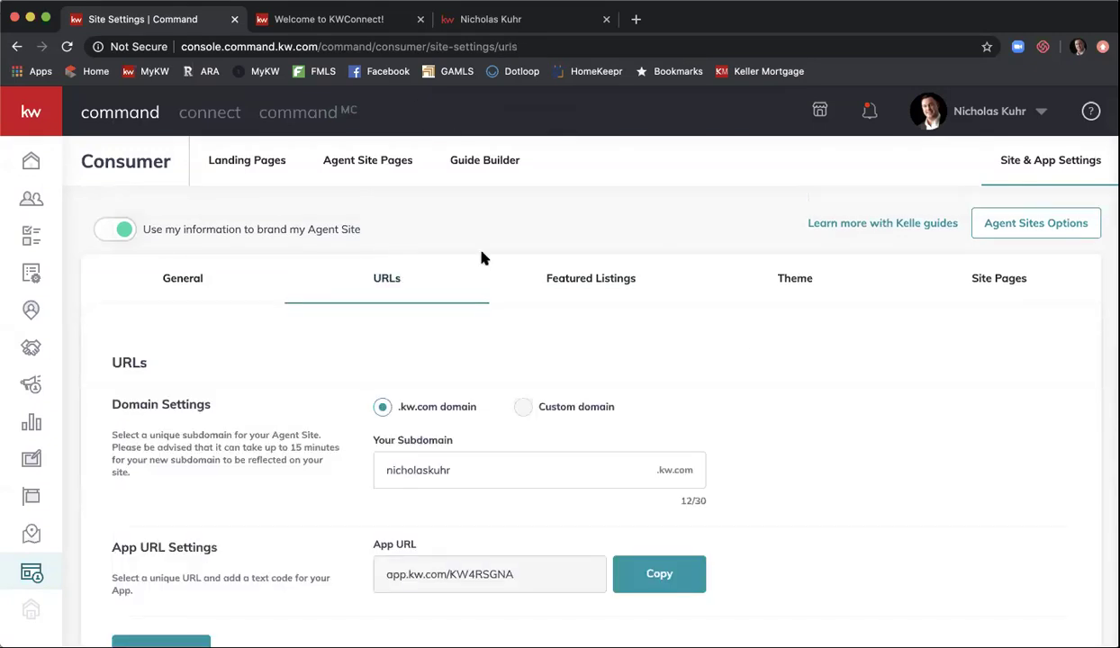
{"action": "scroll", "coordinate": [805, 321], "scroll_direction": "down", "scroll_amount": 2}
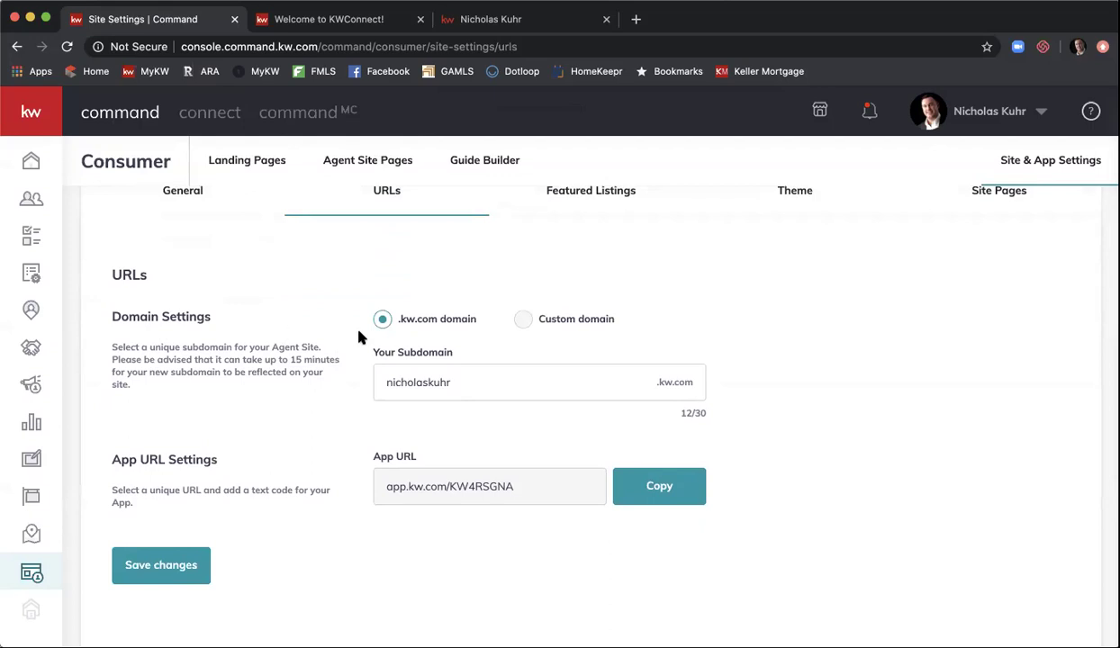
{"action": "left_click", "coordinate": [460, 381]}
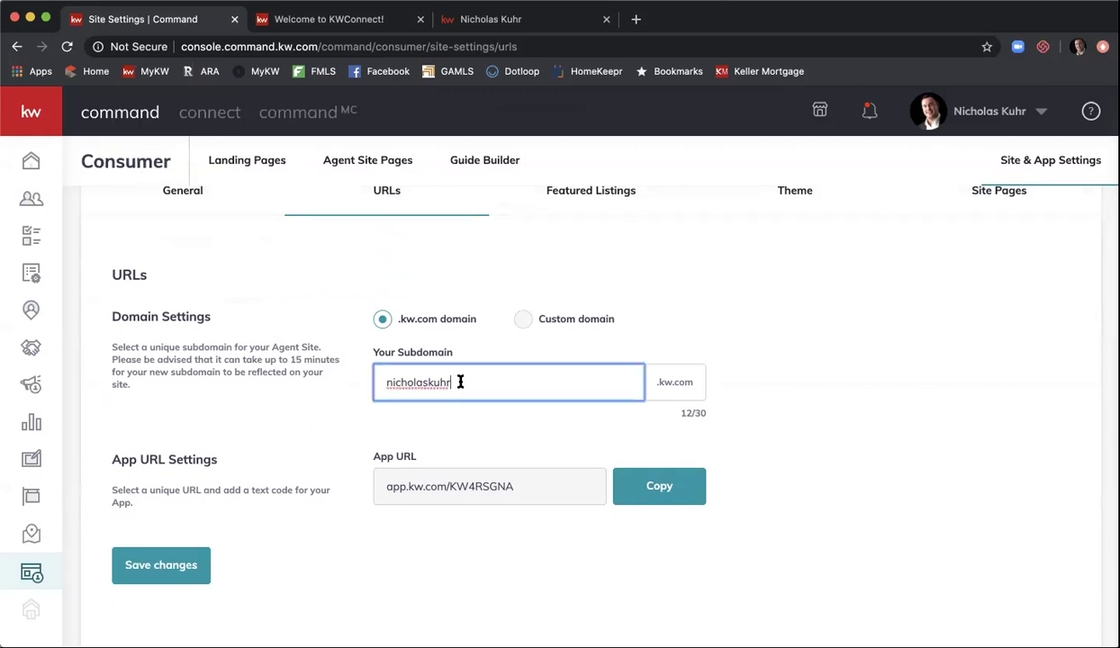
{"action": "type", "text": "atlanta"}
{"action": "key", "text": "BackSpace"}
{"action": "key", "text": "BackSpace"}
{"action": "key", "text": "BackSpace"}
{"action": "key", "text": "BackSpace"}
{"action": "key", "text": "BackSpace"}
{"action": "key", "text": "BackSpace"}
{"action": "key", "text": "BackSpace"}
{"action": "key", "text": "BackSpace"}
{"action": "type", "text": "r"}
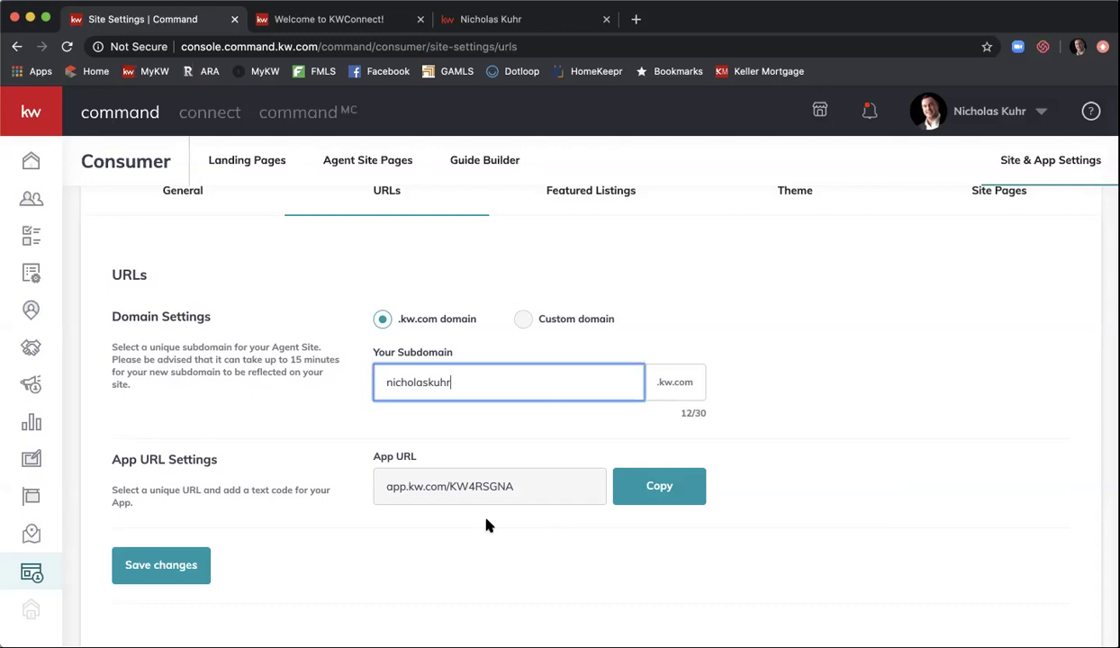
- Save the subdomain settings, then open Featured Listings and retry loading it twice
{"action": "left_click", "coordinate": [193, 572]}
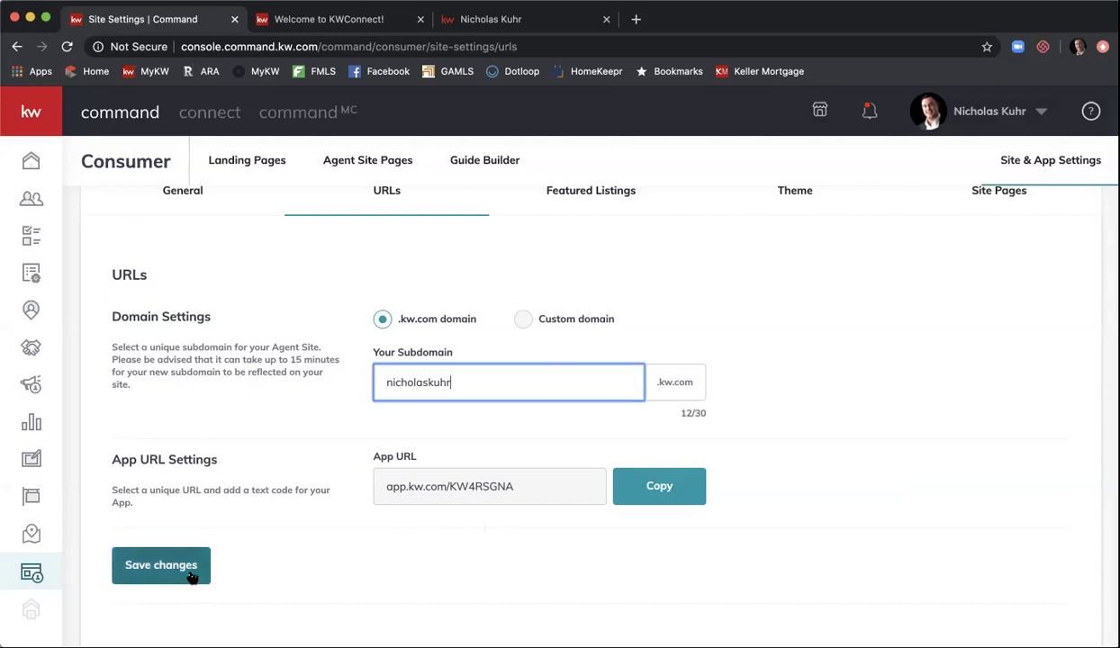
{"action": "scroll", "coordinate": [518, 537], "scroll_direction": "up", "scroll_amount": 2}
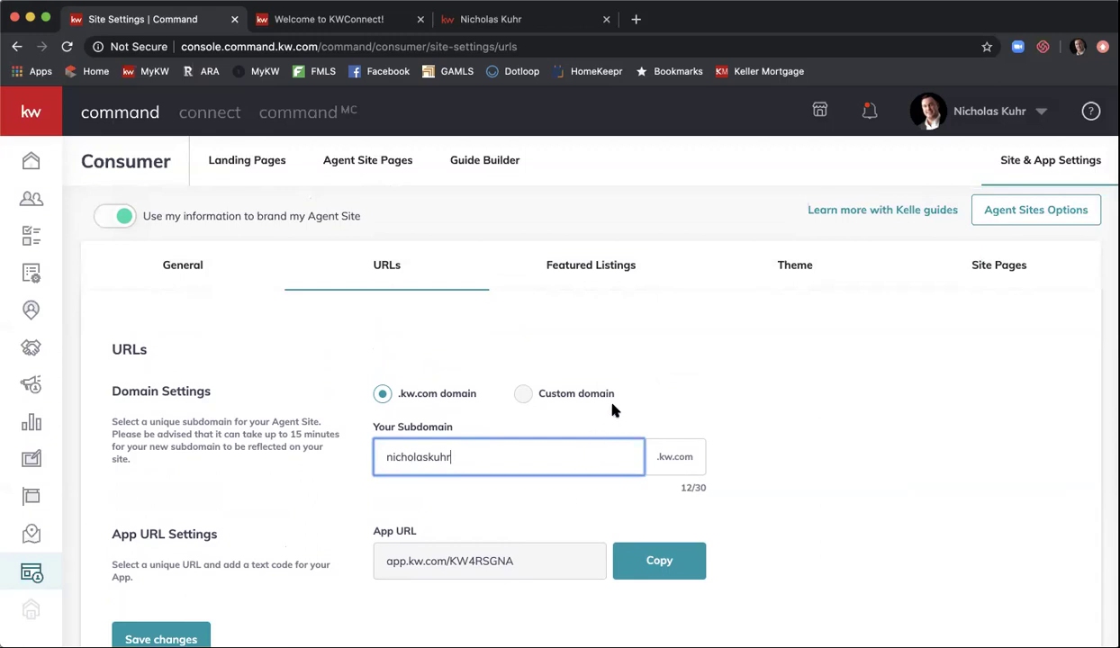
{"action": "left_click", "coordinate": [587, 263]}
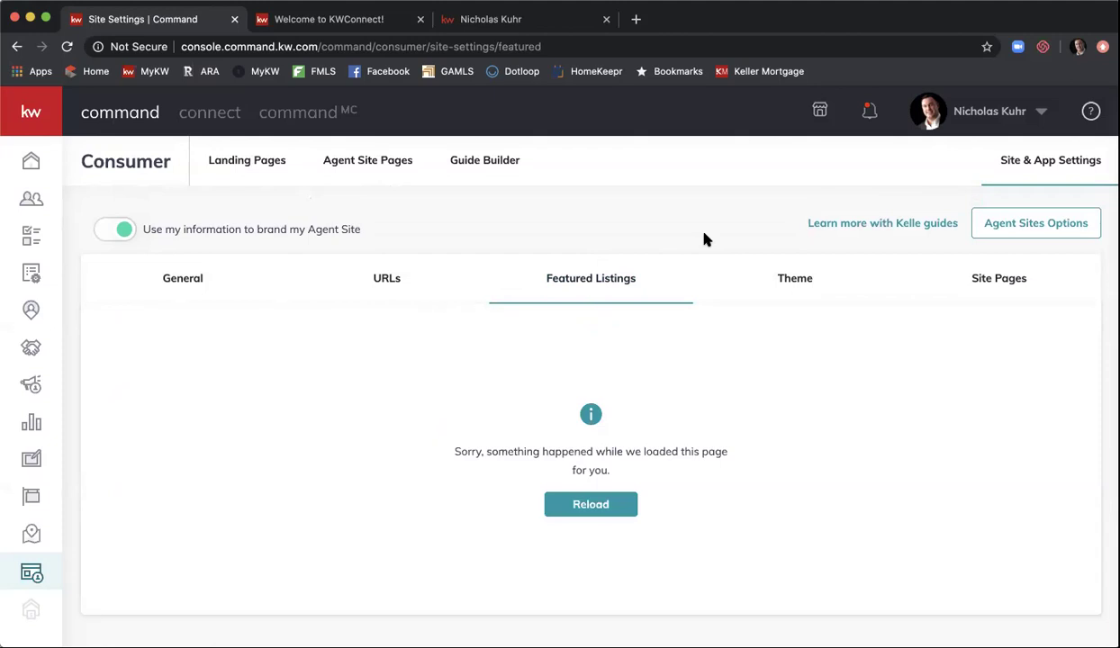
{"action": "left_click", "coordinate": [590, 504]}
{"action": "left_click", "coordinate": [570, 505]}
- Try the Theme, URLs and General settings tabs, retrying Theme once
{"action": "left_click", "coordinate": [800, 296]}
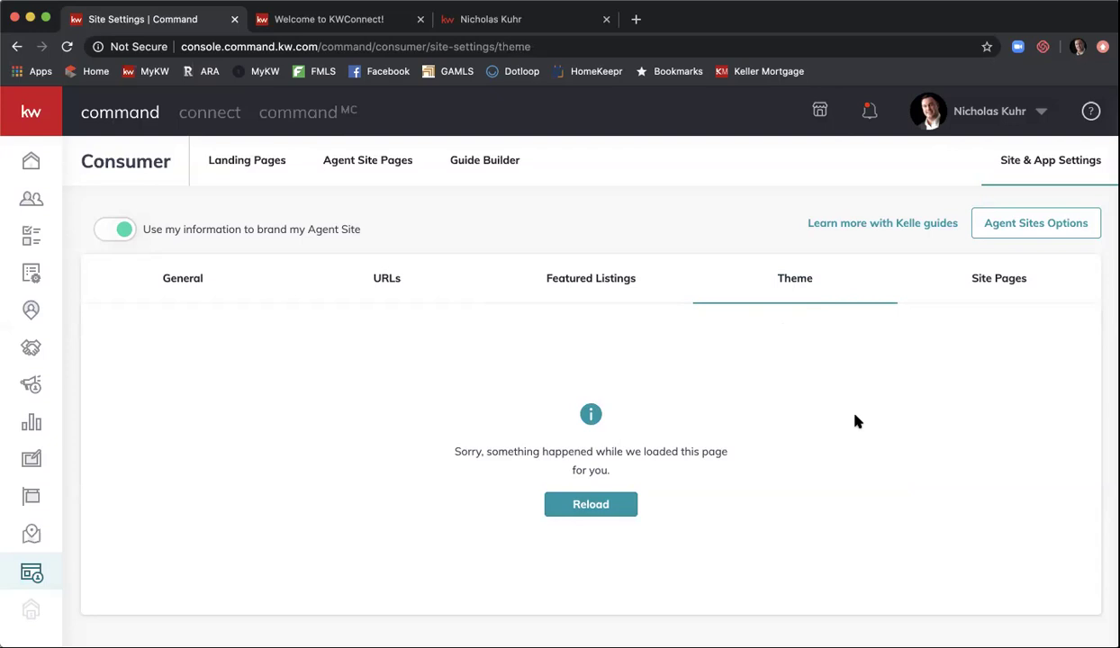
{"action": "left_click", "coordinate": [796, 275]}
{"action": "left_click", "coordinate": [365, 271]}
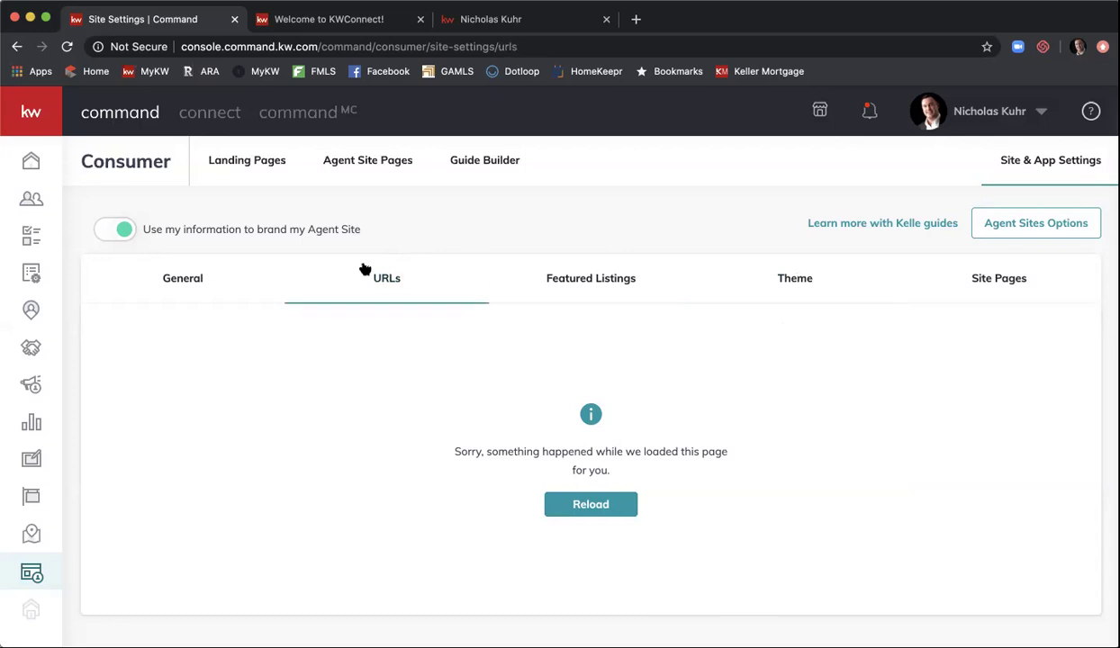
{"action": "left_click", "coordinate": [179, 276]}
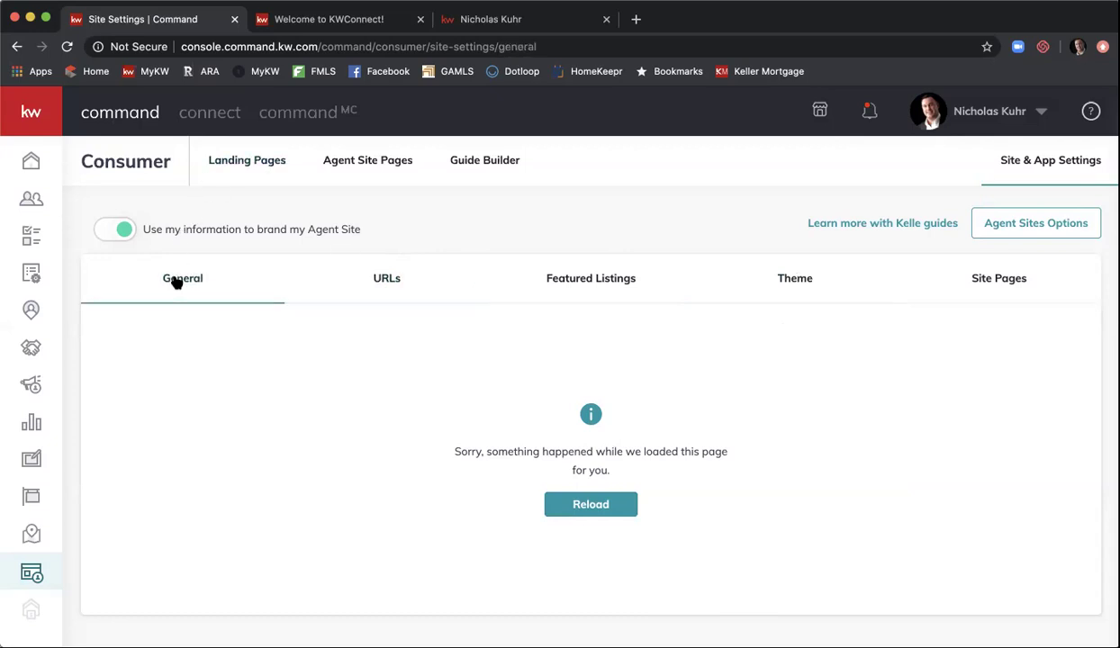
- Reopen Site & App Settings from the Home dashboard through the Consumer section
{"action": "left_click", "coordinate": [25, 173]}
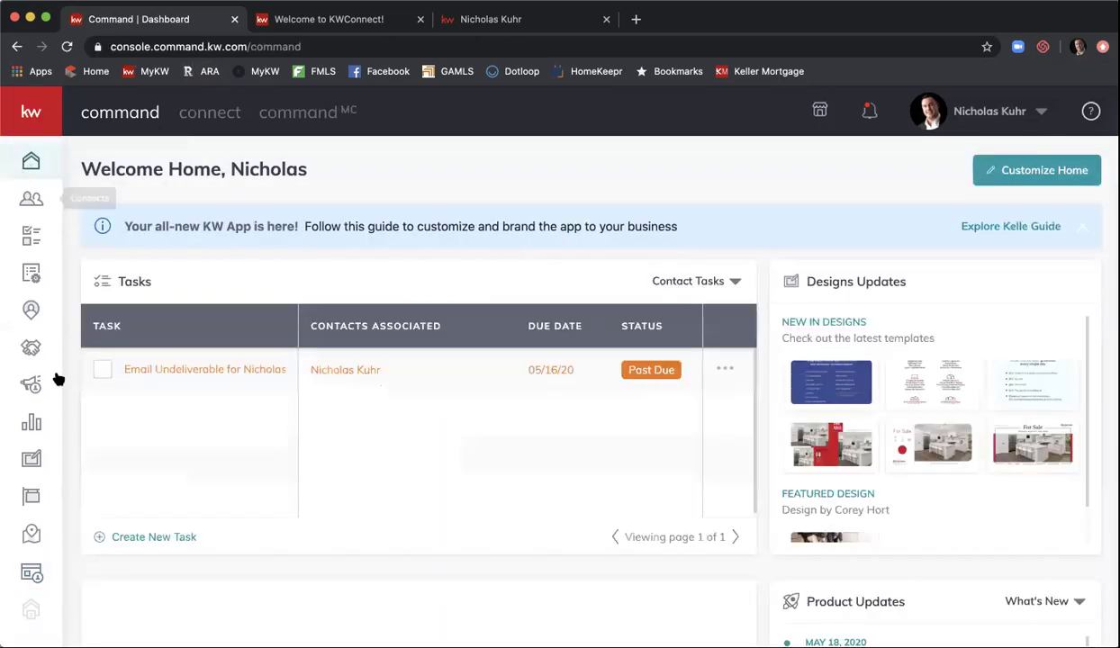
{"action": "left_click", "coordinate": [23, 578]}
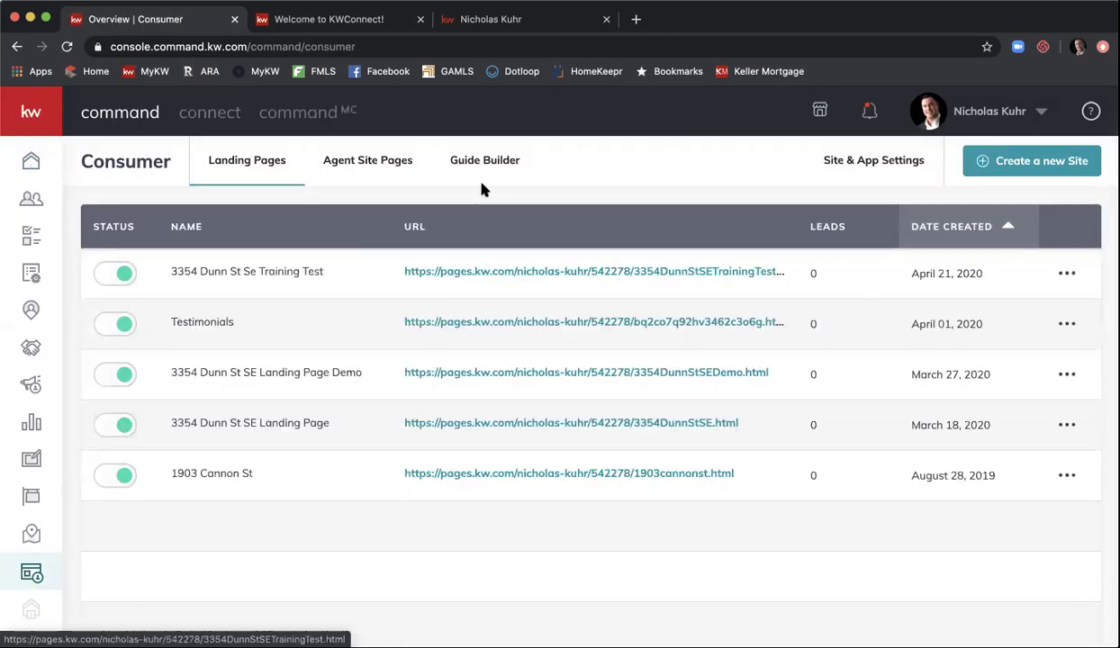
{"action": "left_click", "coordinate": [873, 163]}
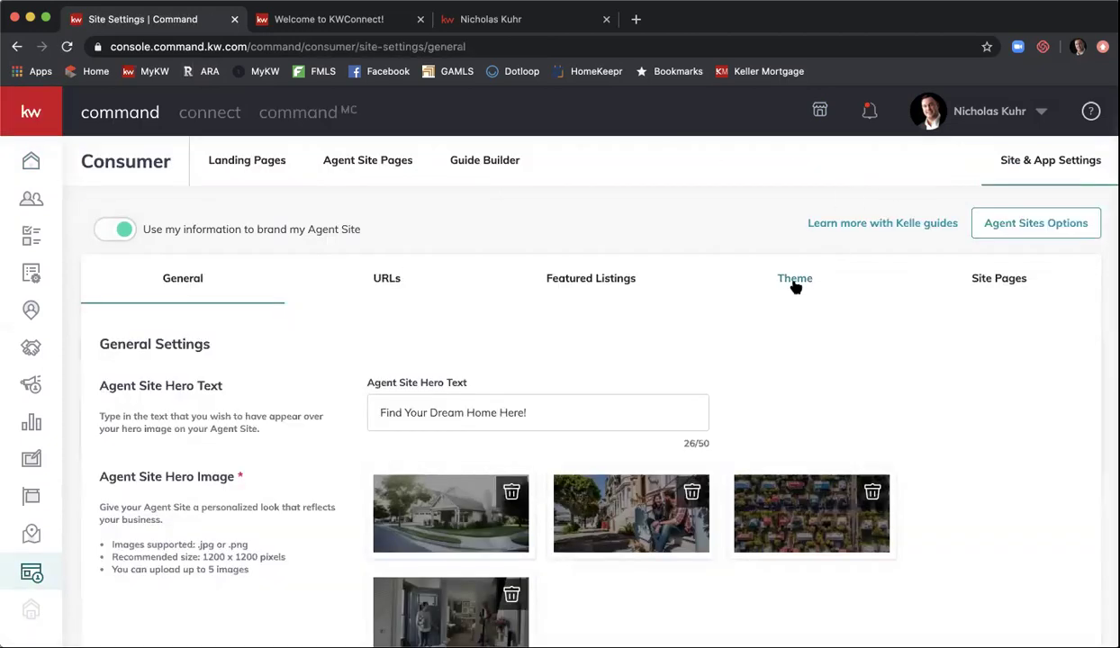
- Load the Theme settings and view Color Themes, with KW Red selected over KW Dark
{"action": "left_click", "coordinate": [794, 283]}
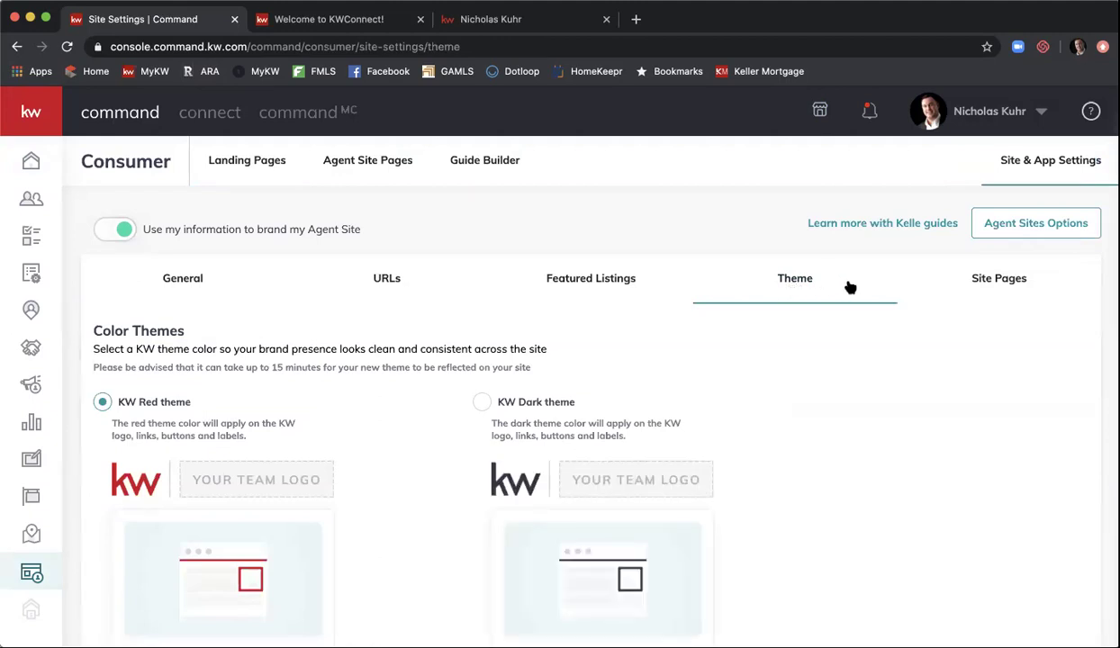
{"action": "scroll", "coordinate": [815, 377], "scroll_direction": "down", "scroll_amount": 1}
{"action": "scroll", "coordinate": [815, 376], "scroll_direction": "down", "scroll_amount": 1}
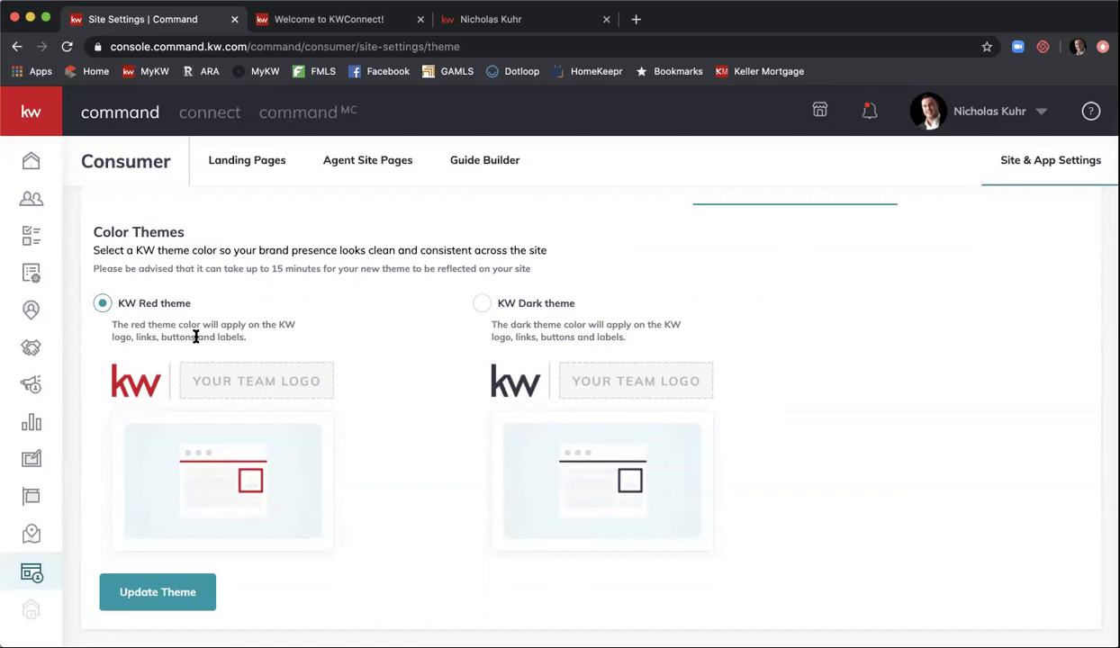
{"action": "scroll", "coordinate": [331, 363], "scroll_direction": "up", "scroll_amount": 2}
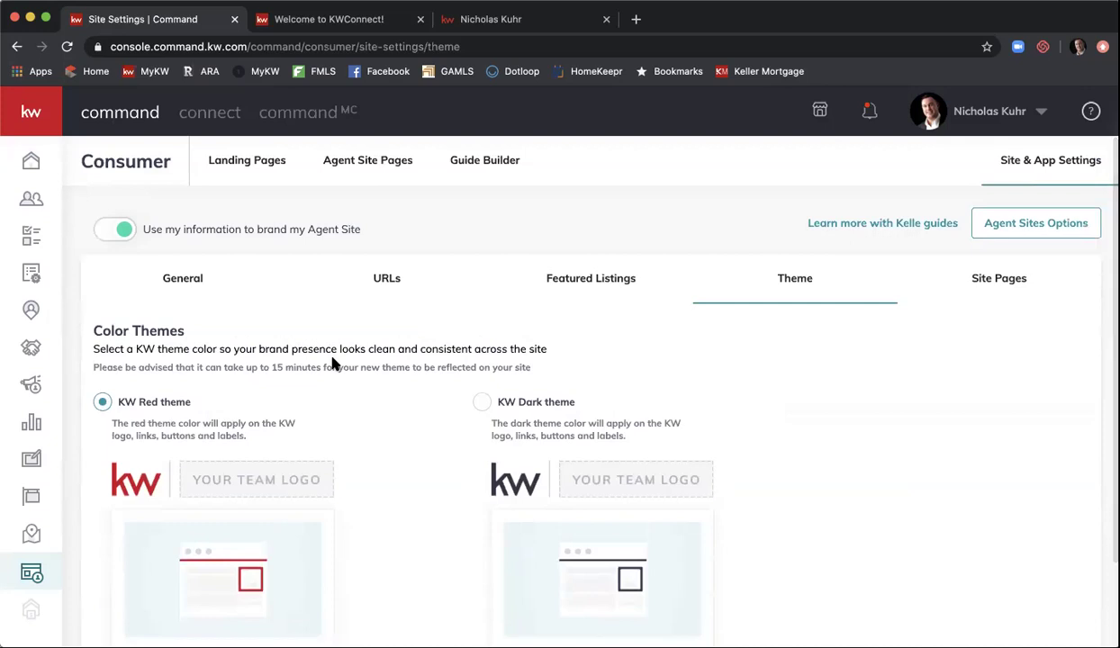
- Drag Contact Us to the top of the Site Pages list
{"action": "left_click", "coordinate": [1012, 289]}
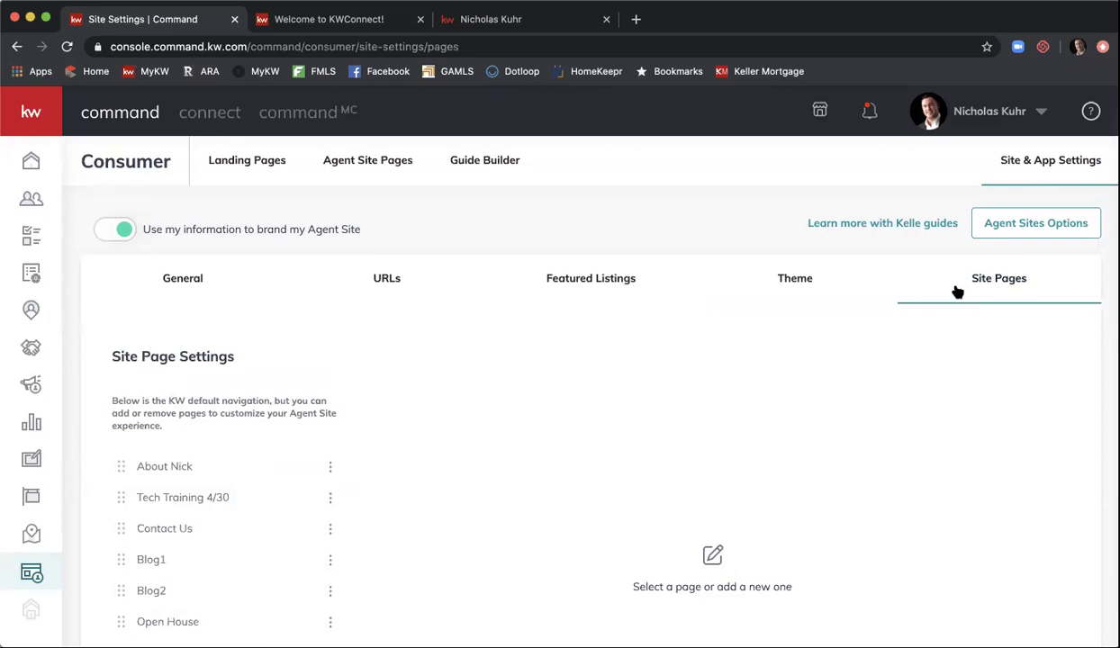
{"action": "scroll", "coordinate": [563, 373], "scroll_direction": "down", "scroll_amount": 2}
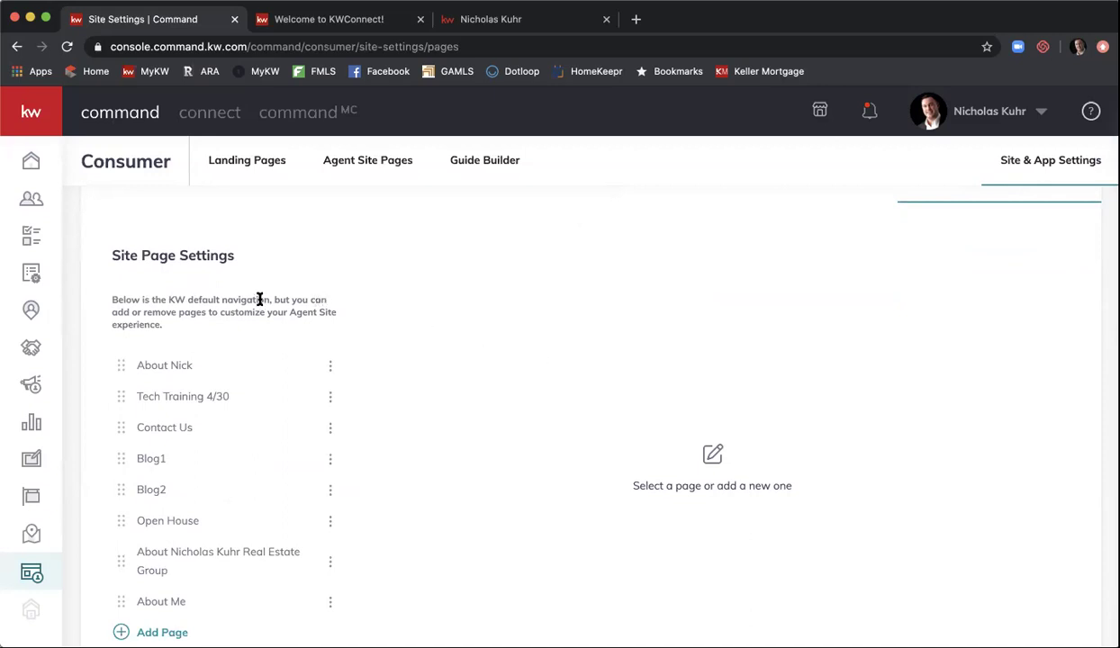
{"action": "scroll", "coordinate": [259, 299], "scroll_direction": "down", "scroll_amount": 1}
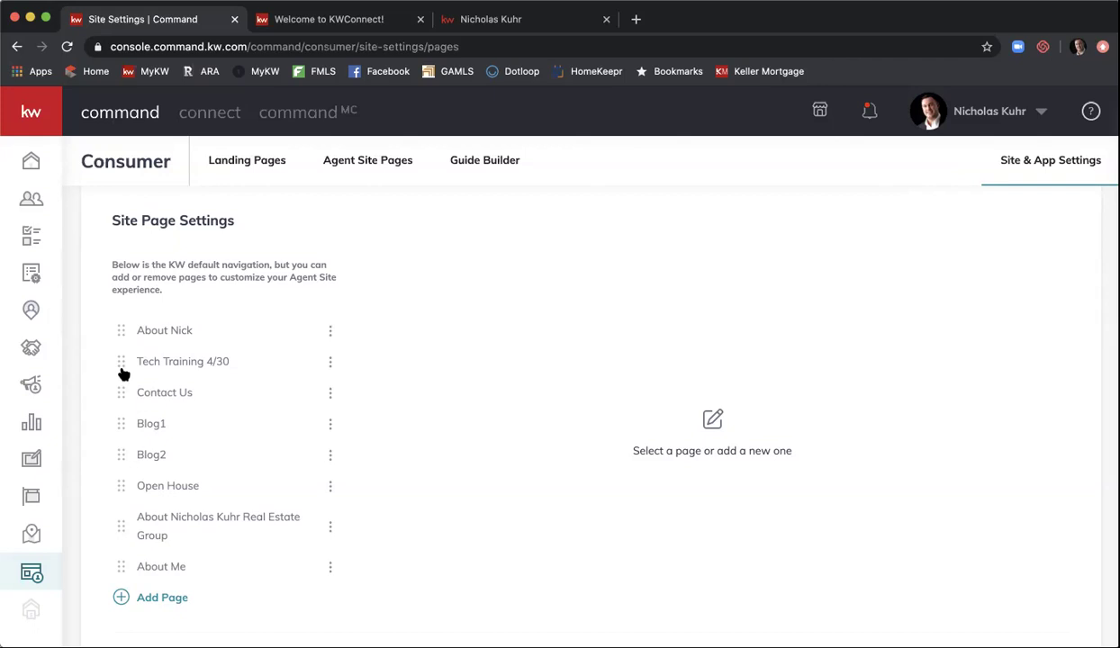
{"action": "left_click_drag", "start_coordinate": [122, 368], "coordinate": [120, 327]}
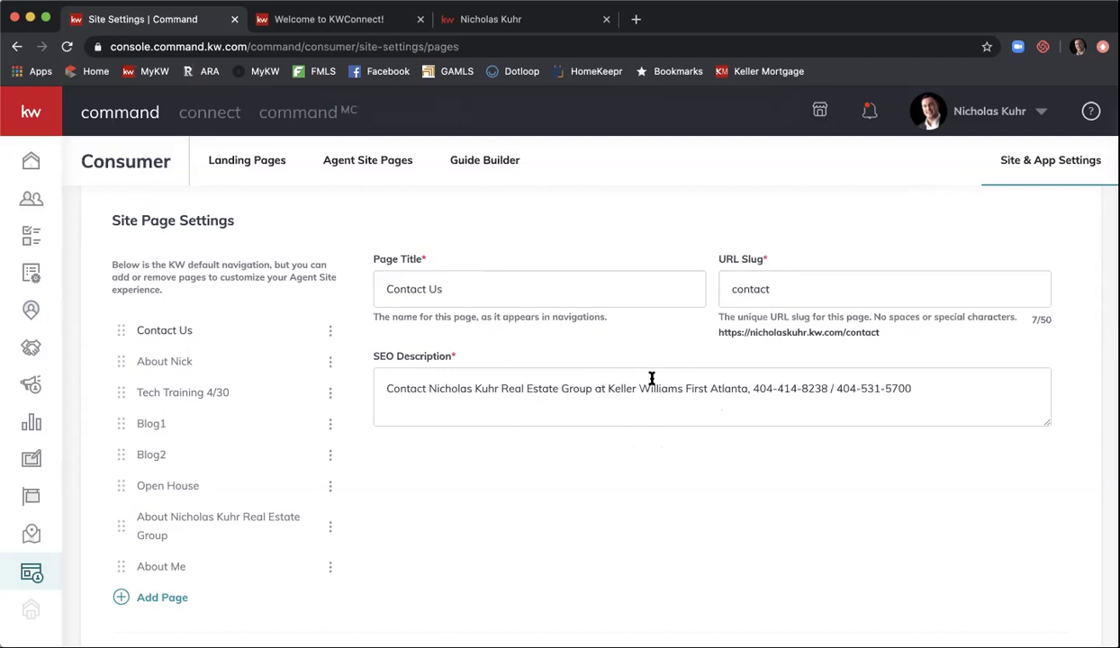
- Replace Blog1's SEO description with the real estate group's name plus 'Blog 1' and save
{"action": "left_click", "coordinate": [173, 425]}
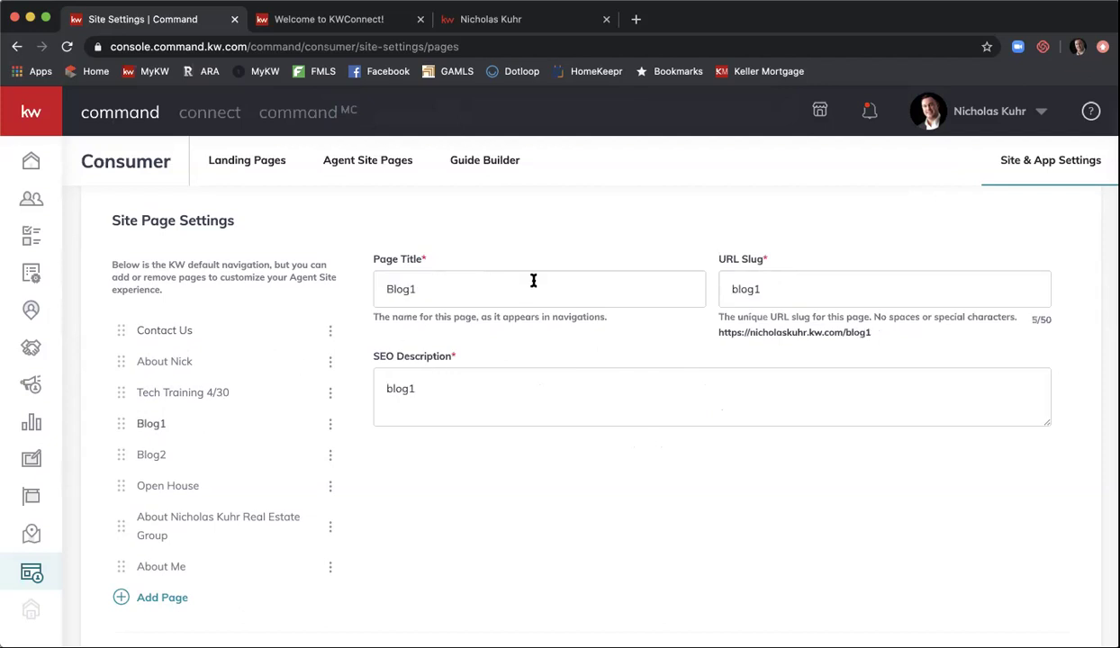
{"action": "left_click_drag", "start_coordinate": [416, 388], "coordinate": [333, 394]}
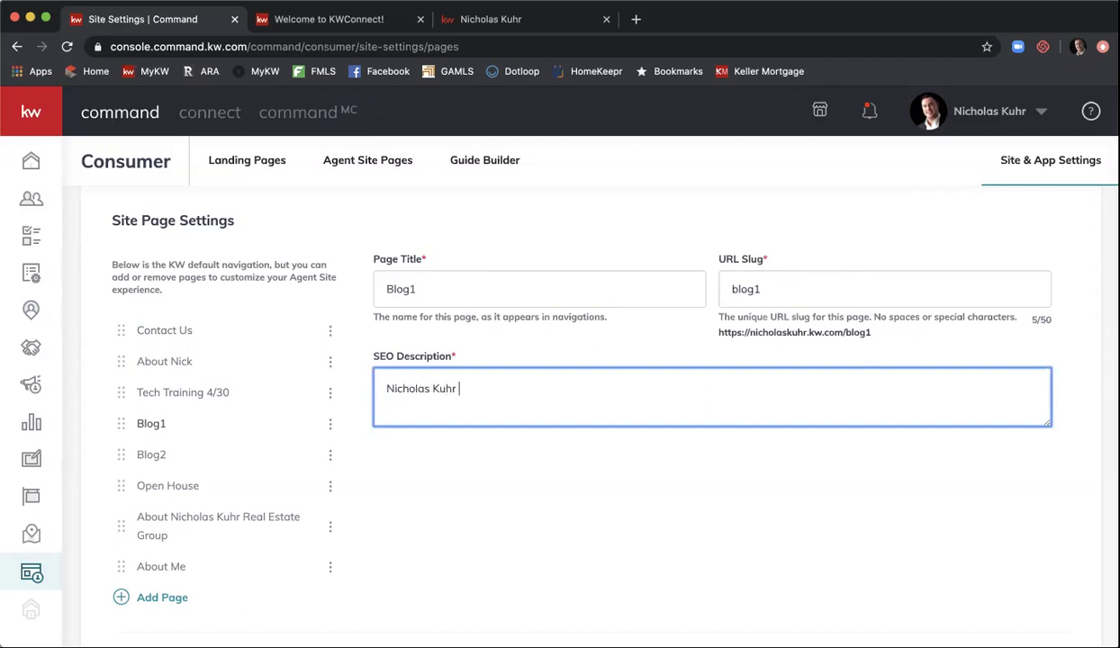
{"action": "type", "text": "Real Estate Group Blog 1"}
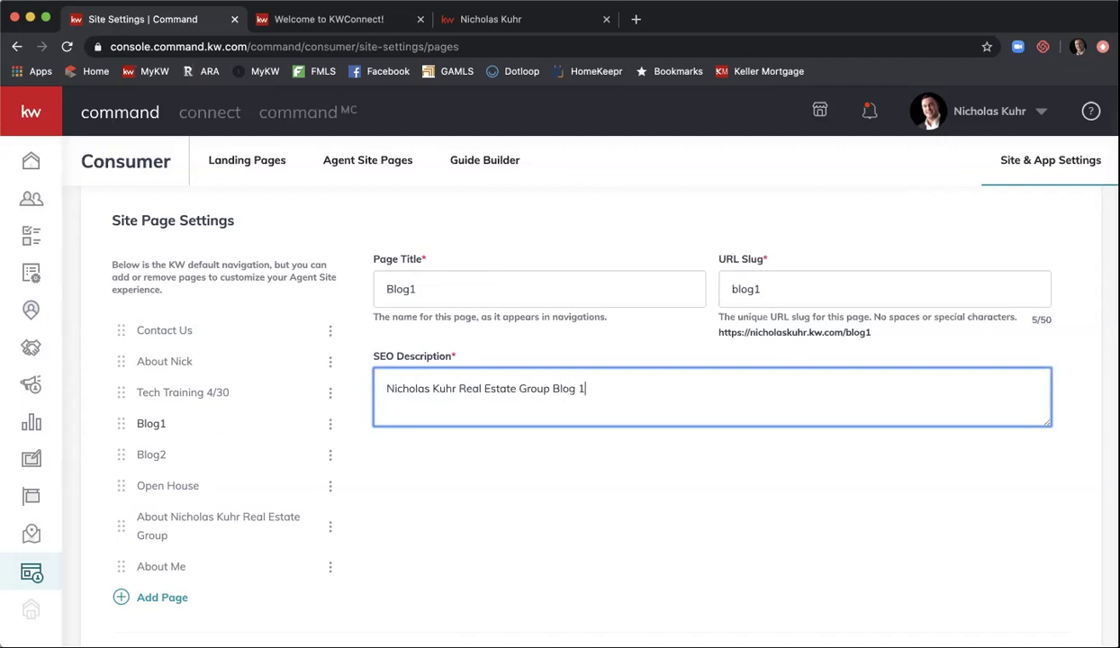
{"action": "scroll", "coordinate": [576, 378], "scroll_direction": "down", "scroll_amount": 2}
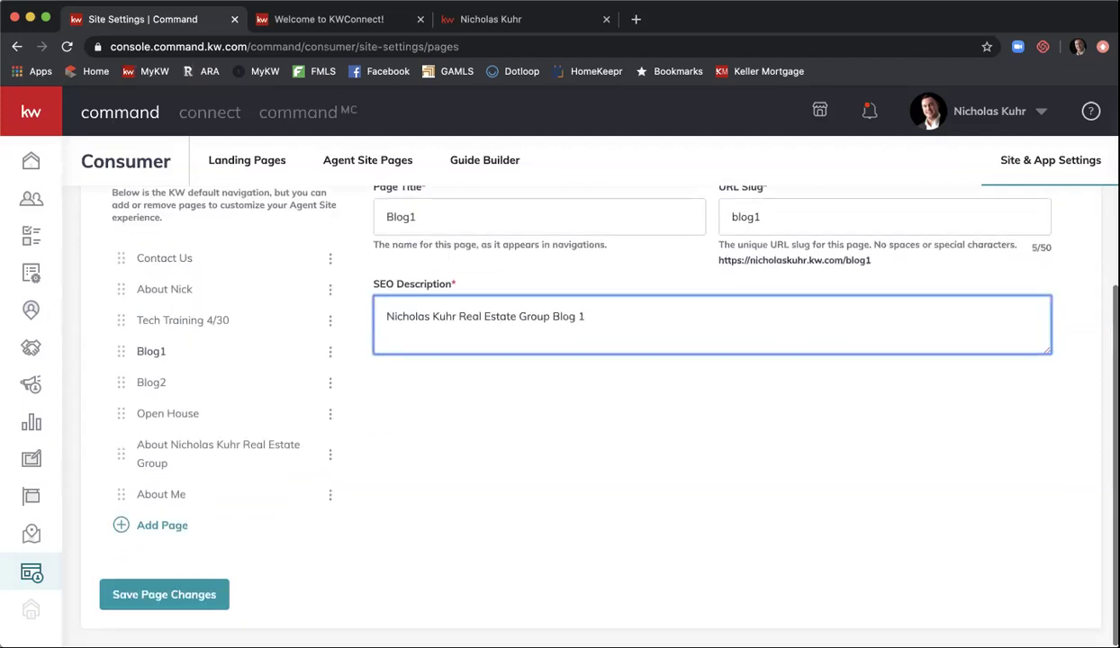
{"action": "left_click", "coordinate": [135, 605]}
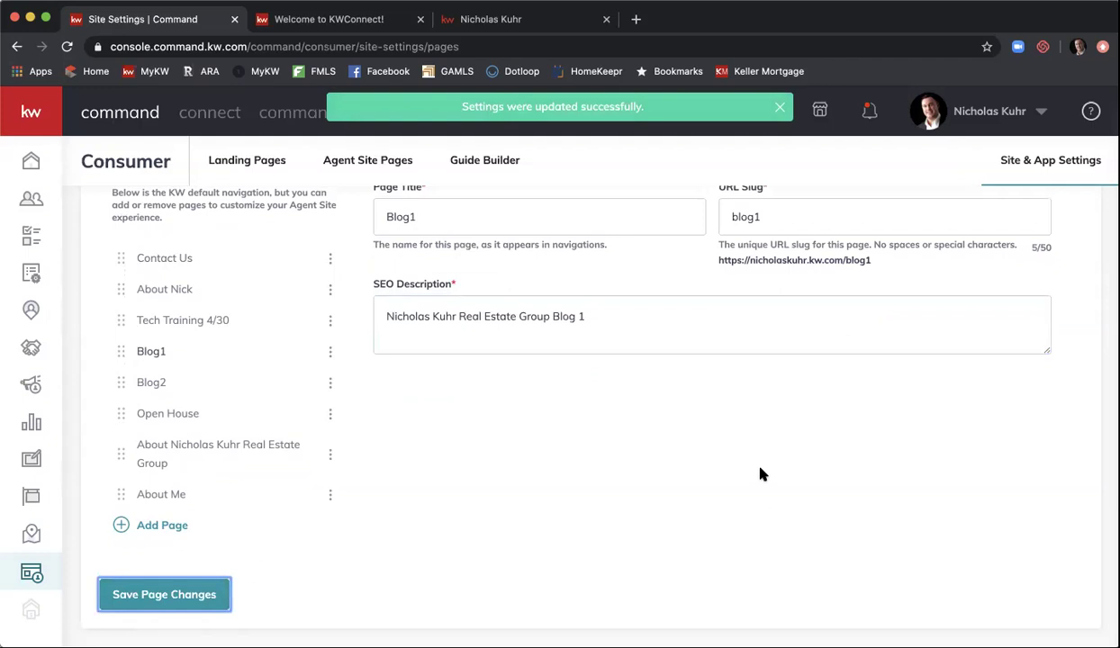
{"action": "scroll", "coordinate": [761, 474], "scroll_direction": "up", "scroll_amount": 2}
{"action": "scroll", "coordinate": [720, 196], "scroll_direction": "up", "scroll_amount": 2}
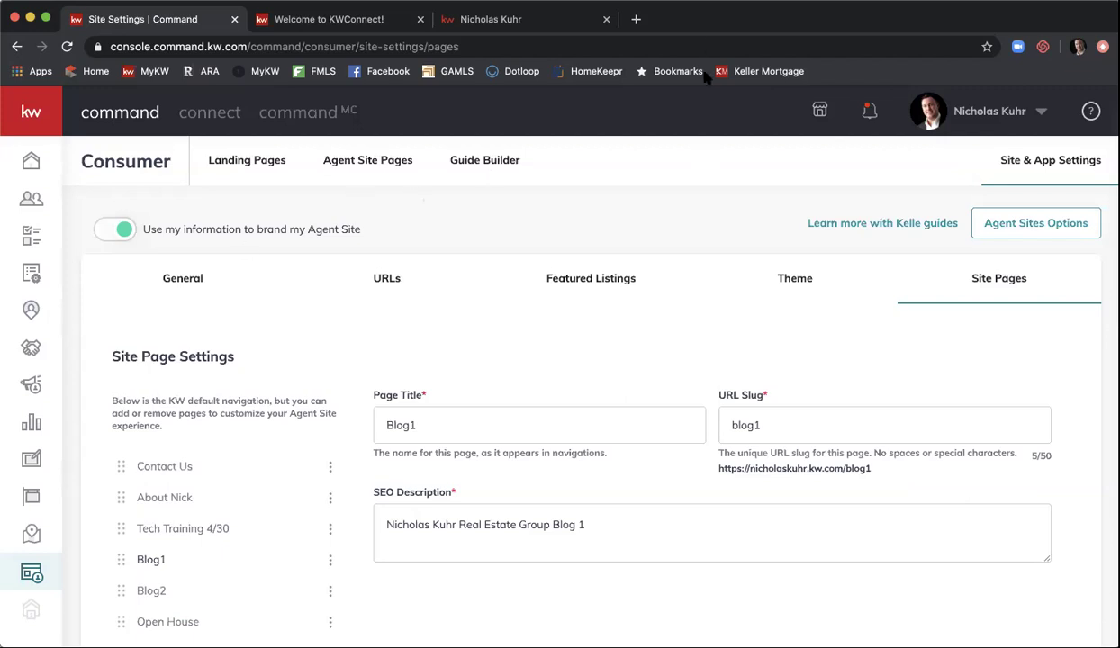
- Search for homekeepr in a new tab and go to HomeKeepr's Realtor sign-in page
{"action": "left_click", "coordinate": [636, 19]}
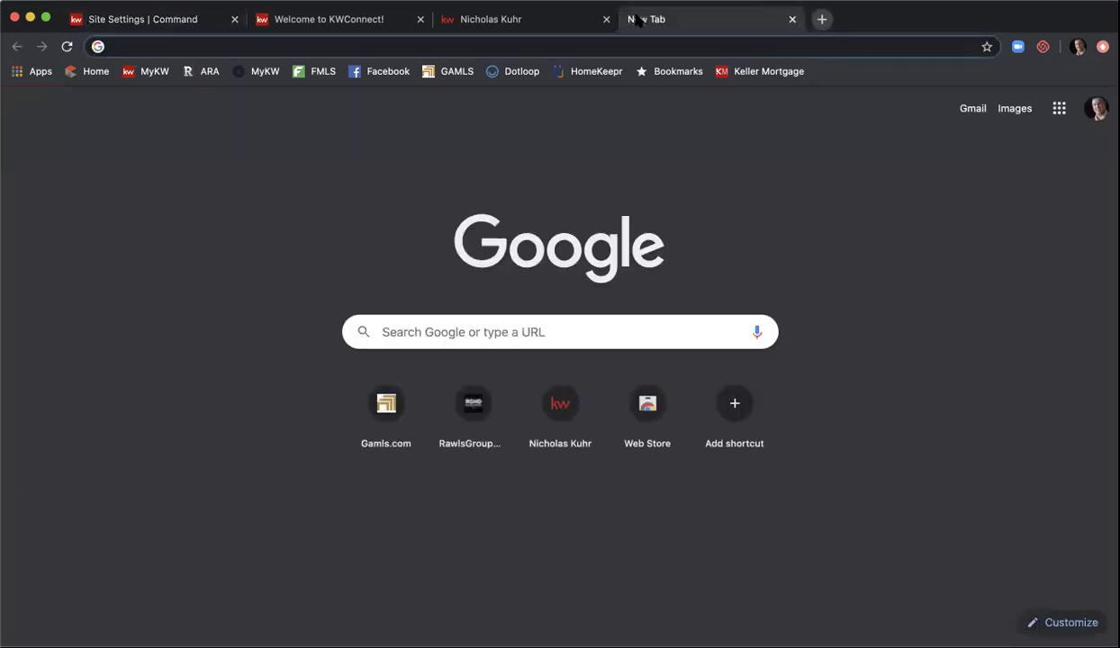
{"action": "type", "text": "homekeepr"}
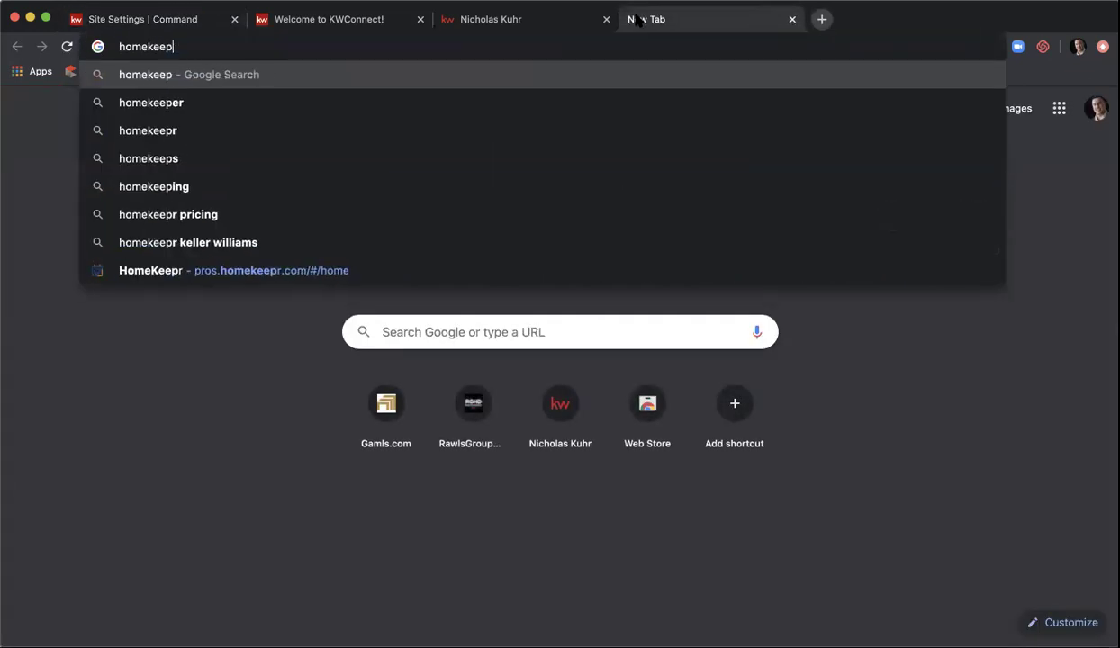
{"action": "key", "text": "Return"}
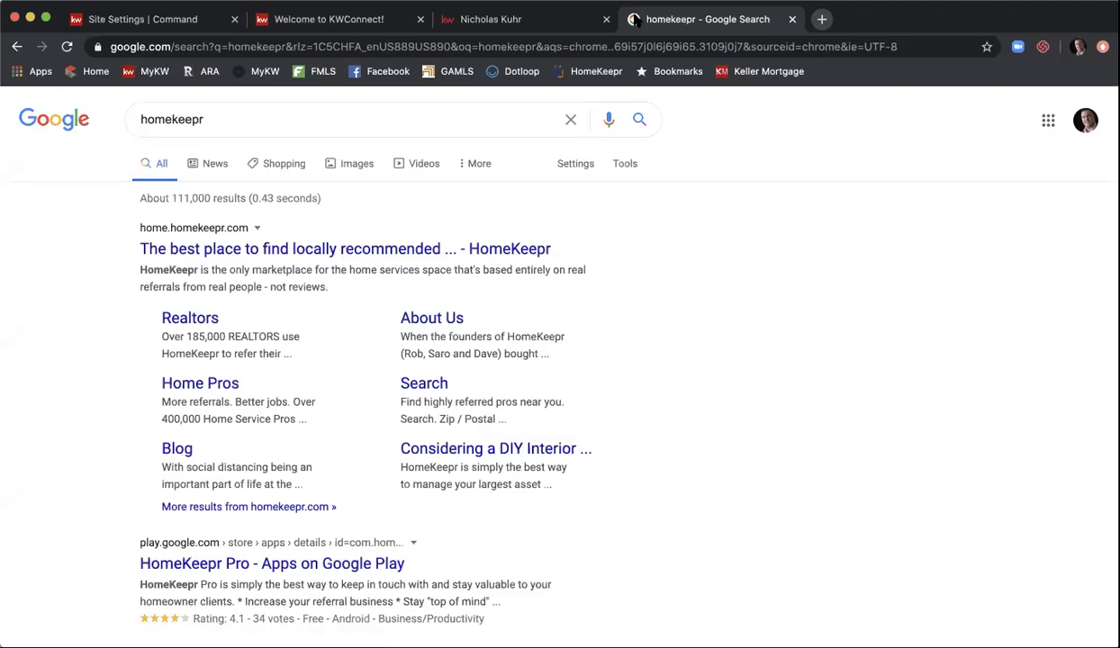
{"action": "left_click", "coordinate": [247, 247]}
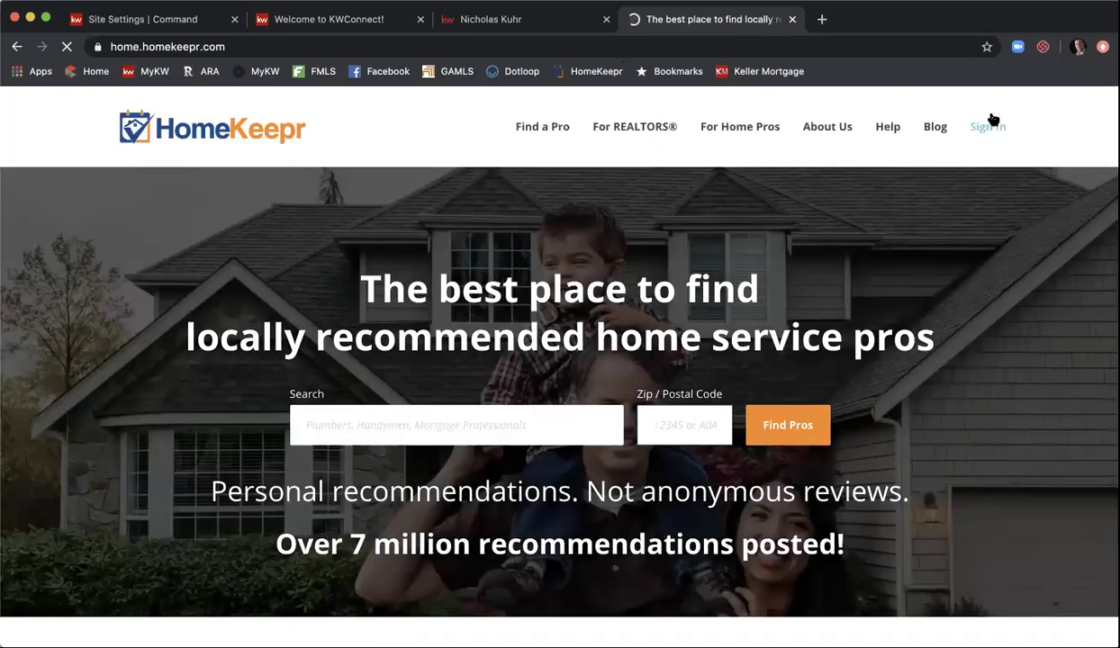
{"action": "left_click", "coordinate": [991, 126]}
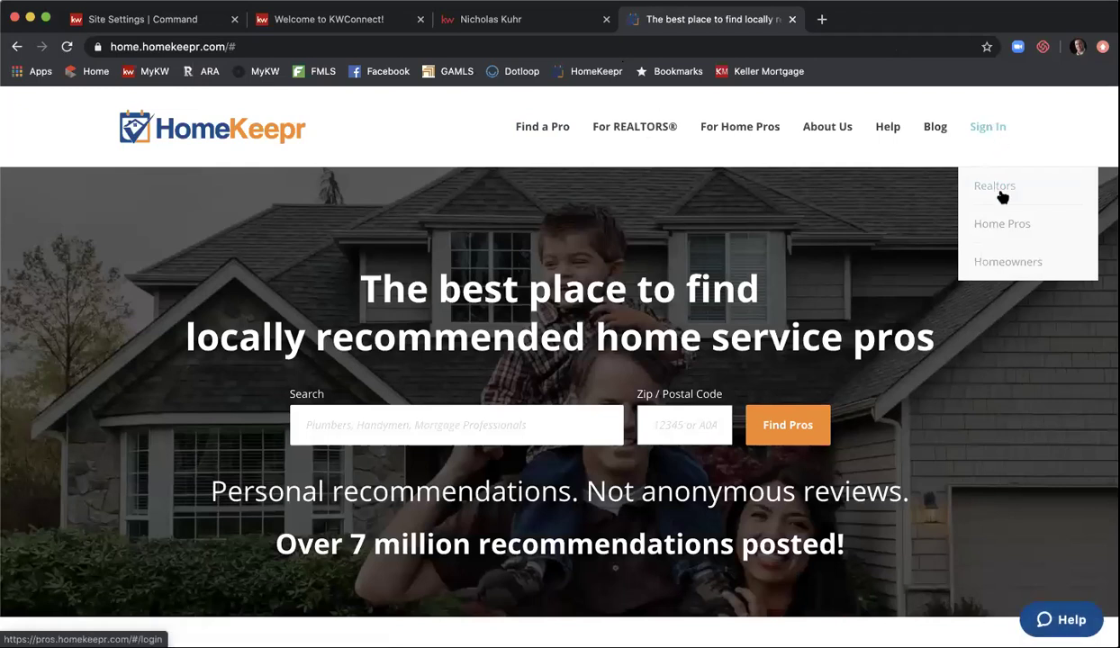
{"action": "left_click", "coordinate": [981, 186]}
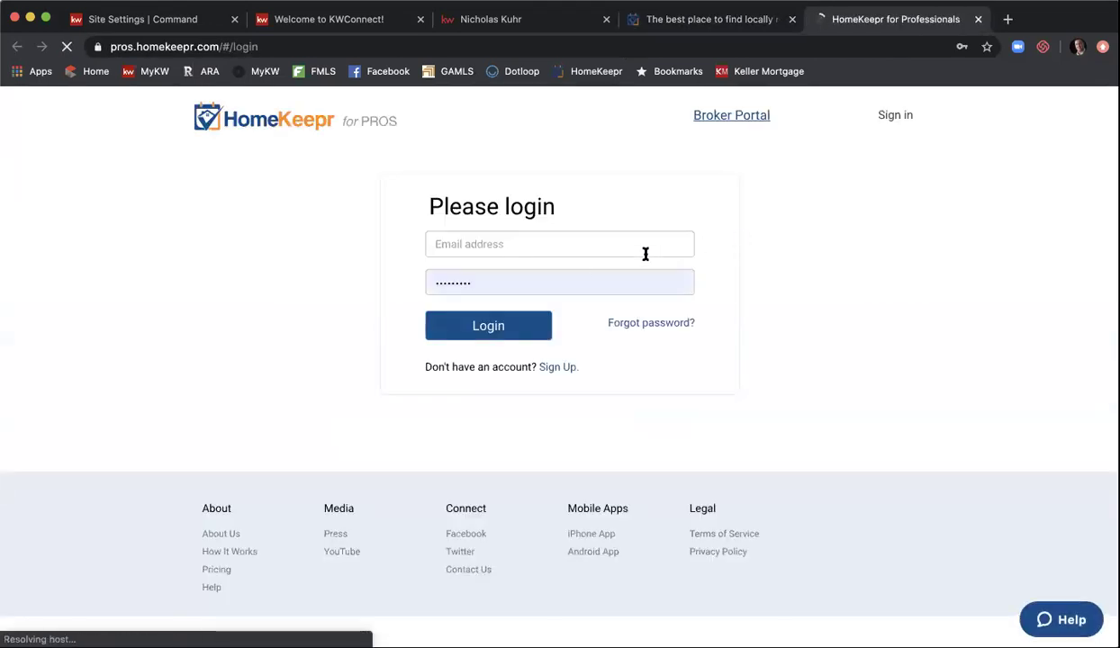
- Log in with the professional account's e-mail address
{"action": "left_click", "coordinate": [565, 240]}
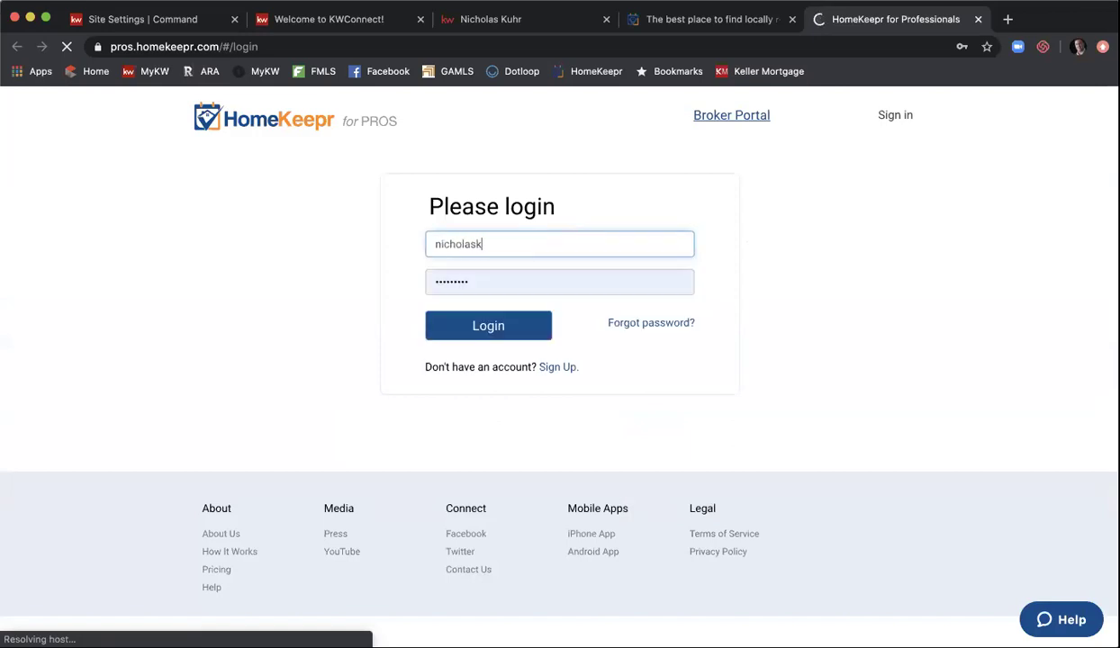
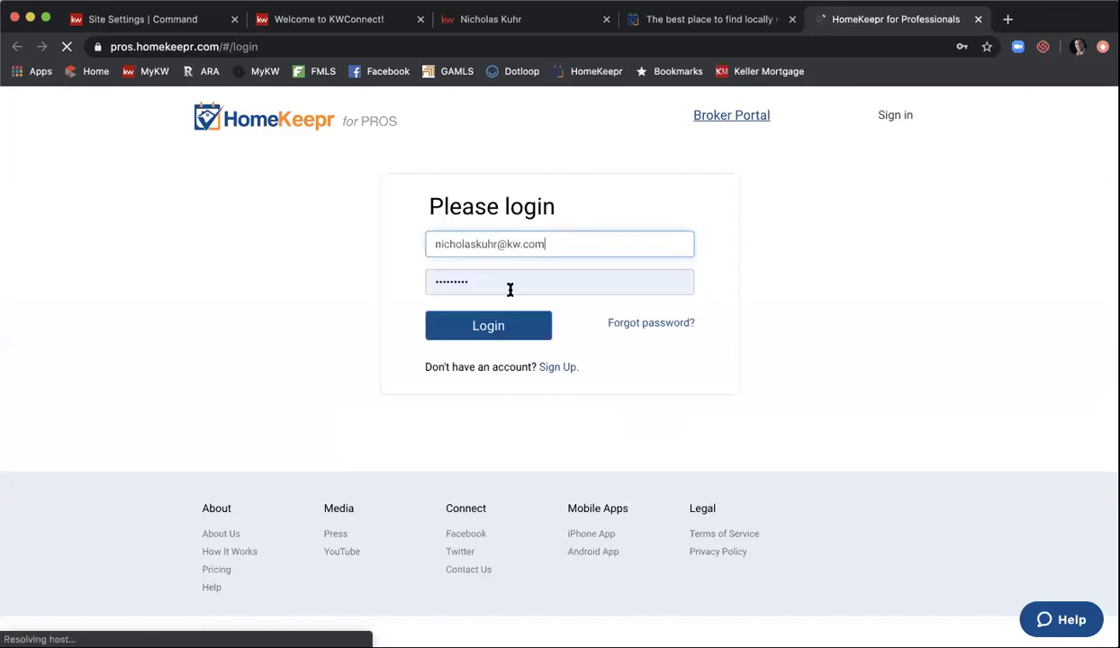
{"action": "left_click", "coordinate": [453, 338]}
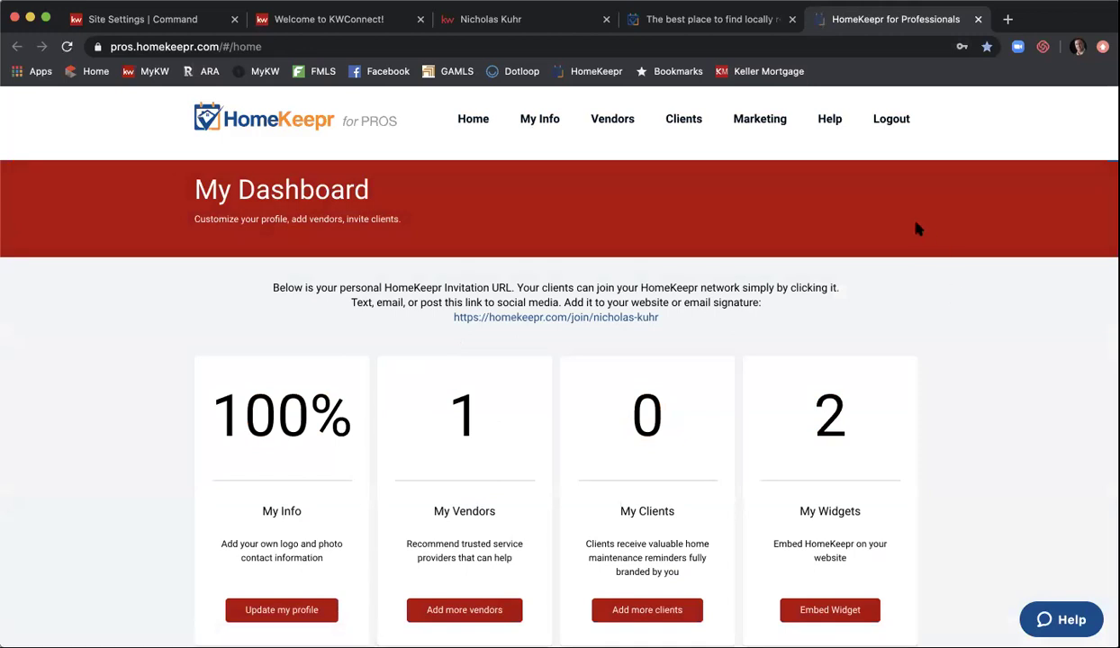
- Show the My Blog Widget embed code, then return to the Site Settings | Command tab
{"action": "scroll", "coordinate": [914, 229], "scroll_direction": "down", "scroll_amount": 2}
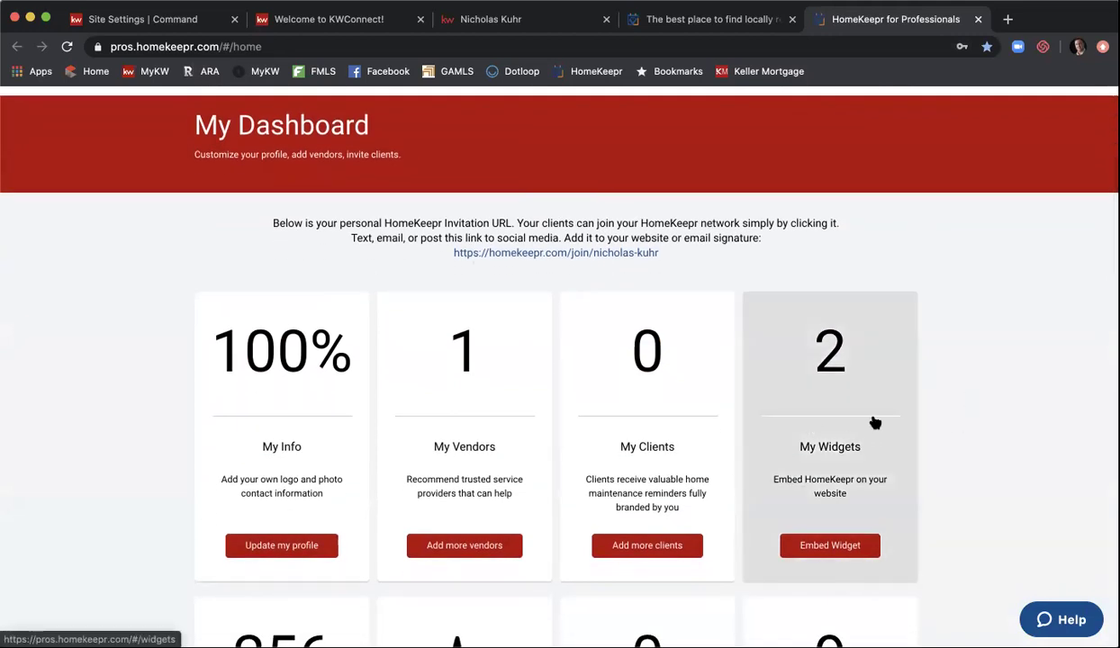
{"action": "left_click", "coordinate": [826, 455]}
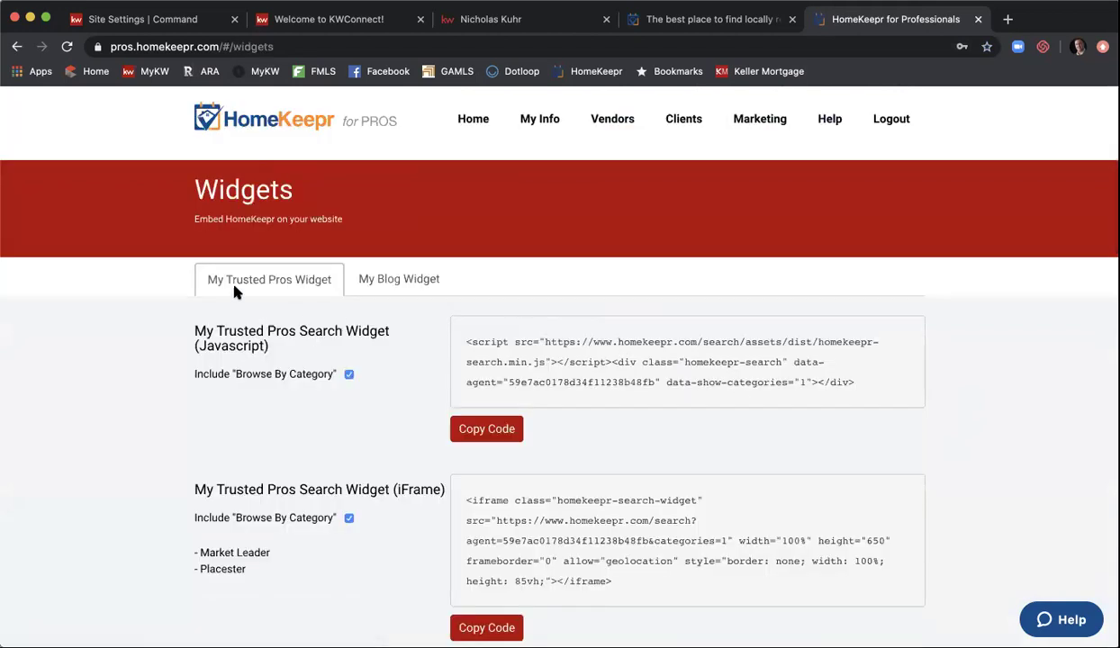
{"action": "left_click", "coordinate": [378, 281]}
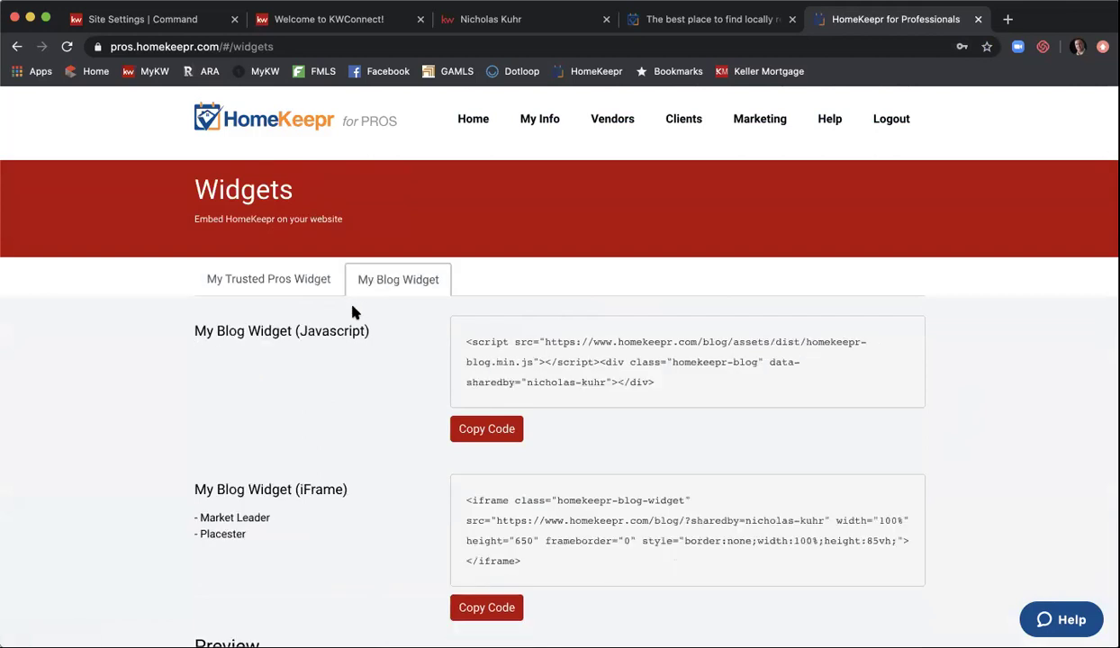
{"action": "scroll", "coordinate": [347, 297], "scroll_direction": "down", "scroll_amount": 2}
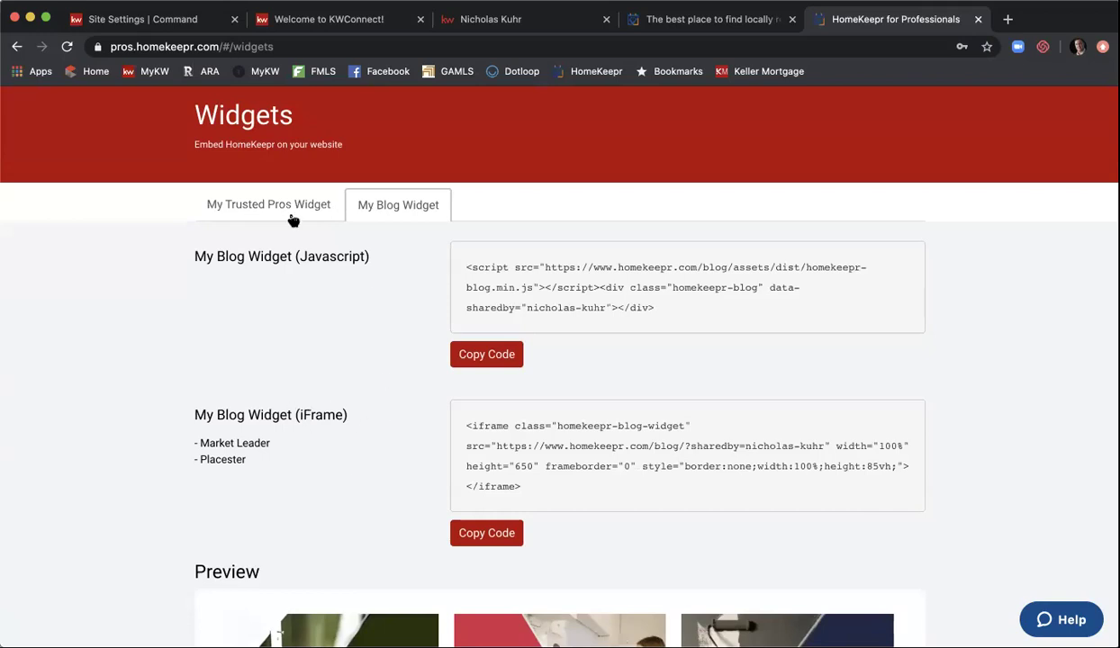
{"action": "left_click", "coordinate": [184, 22]}
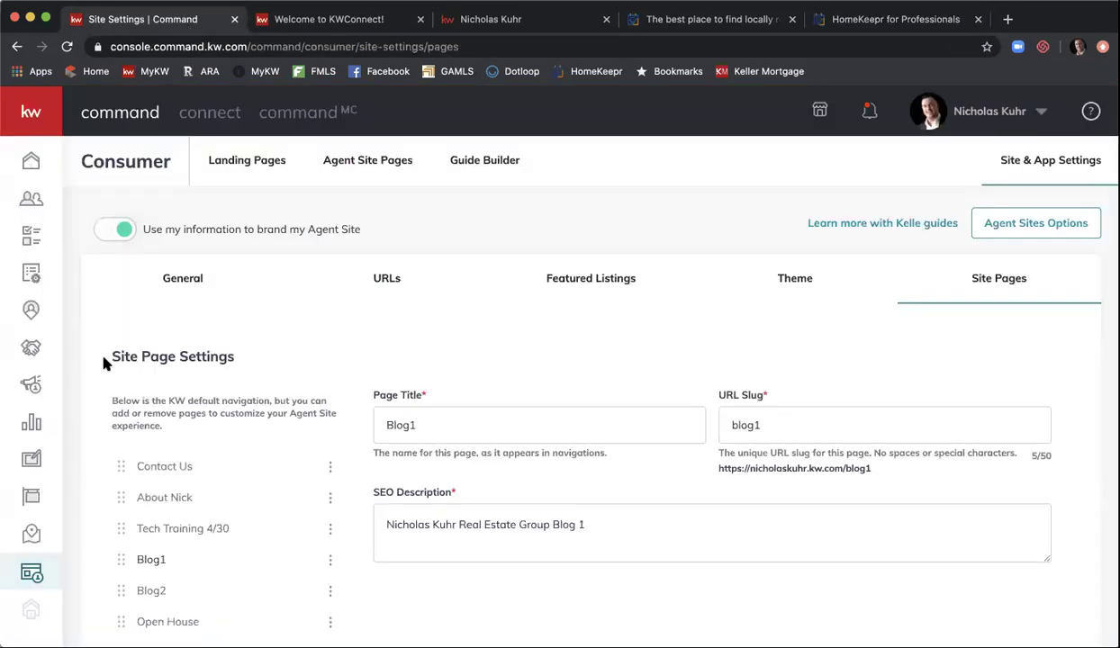
- From Agent Site Pages, create a new page shown On My Agent Site and open its editor
{"action": "left_click", "coordinate": [348, 162]}
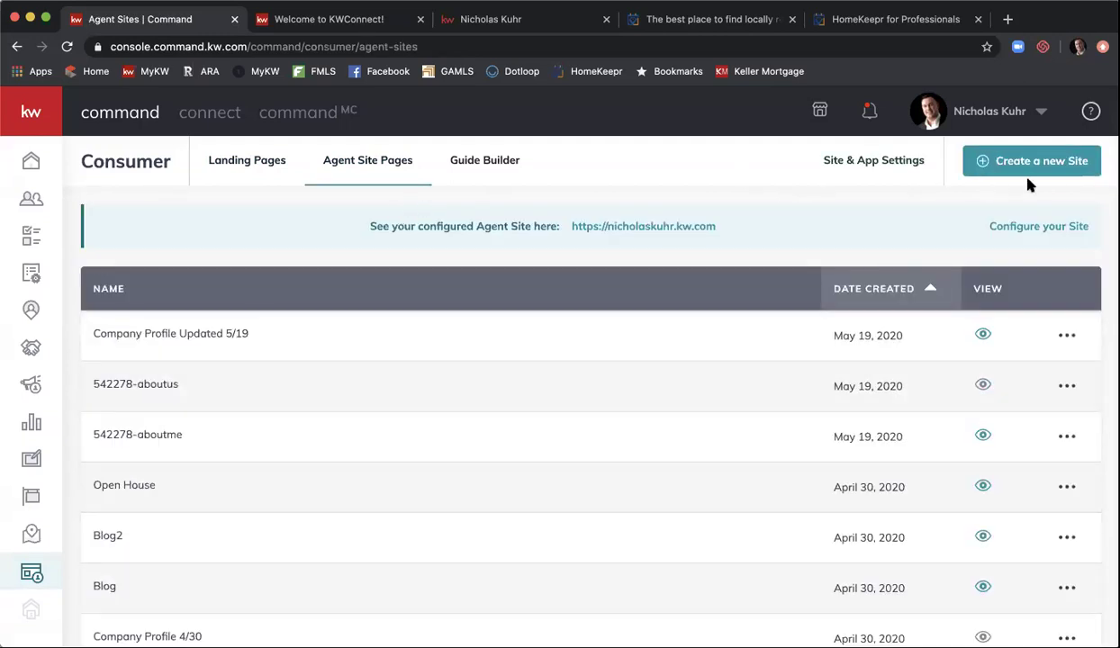
{"action": "left_click", "coordinate": [1045, 171]}
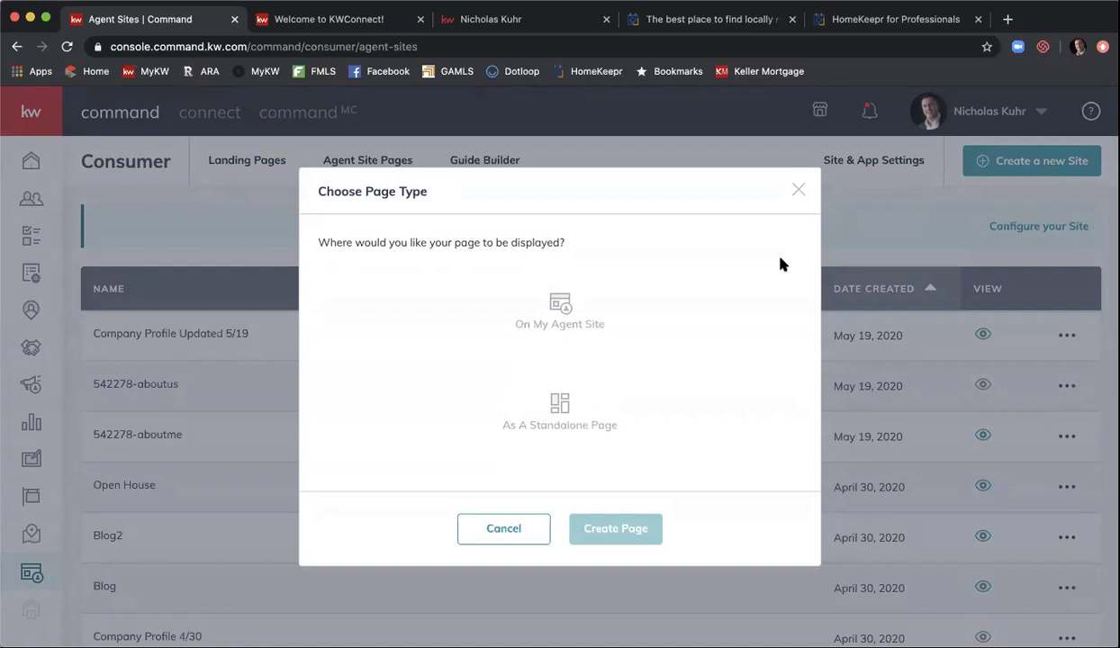
{"action": "left_click", "coordinate": [605, 312]}
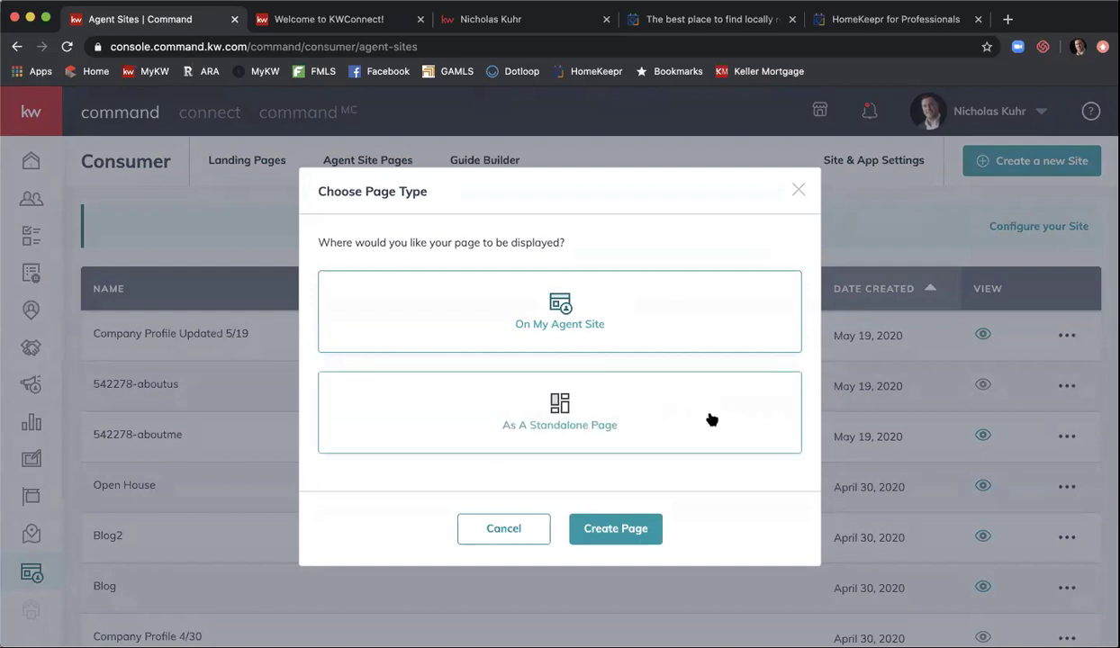
{"action": "left_click", "coordinate": [618, 529]}
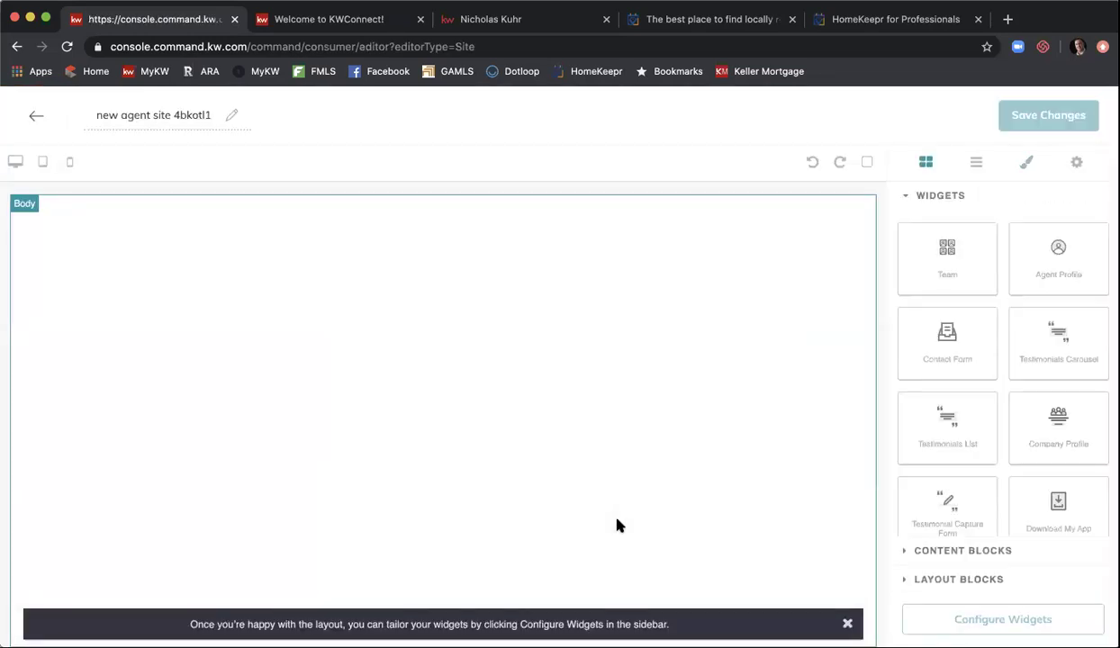
- Name the page 'Homekeepr Blog 5/19' and close the layout tip banner
{"action": "double_click", "coordinate": [186, 114]}
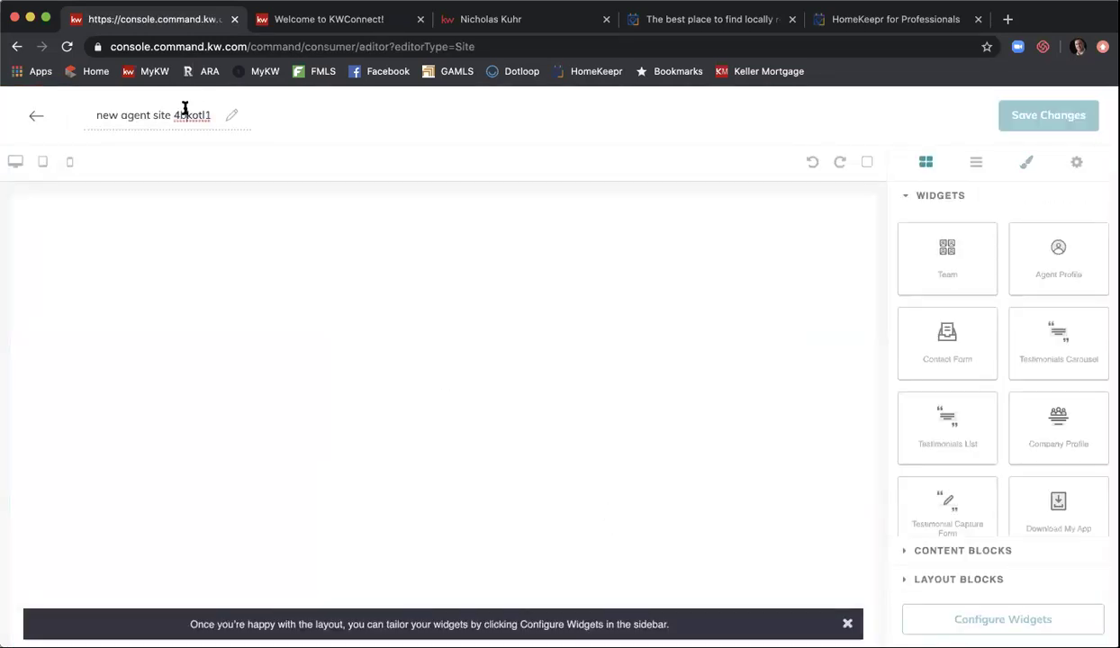
{"action": "triple_click", "coordinate": [185, 108]}
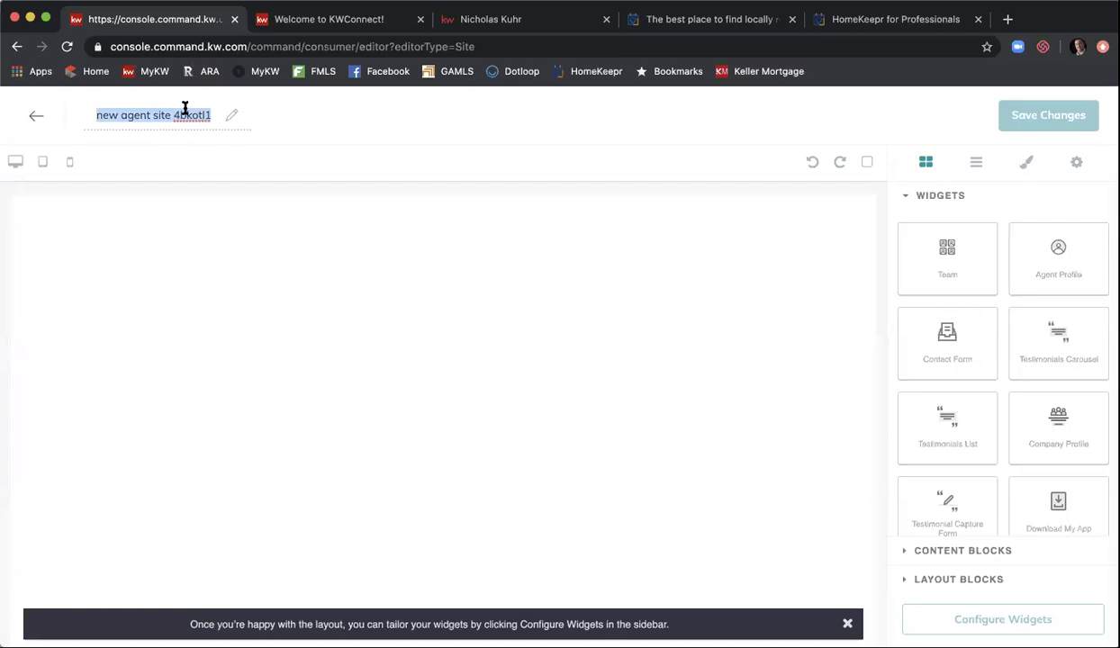
{"action": "type", "text": "Home"}
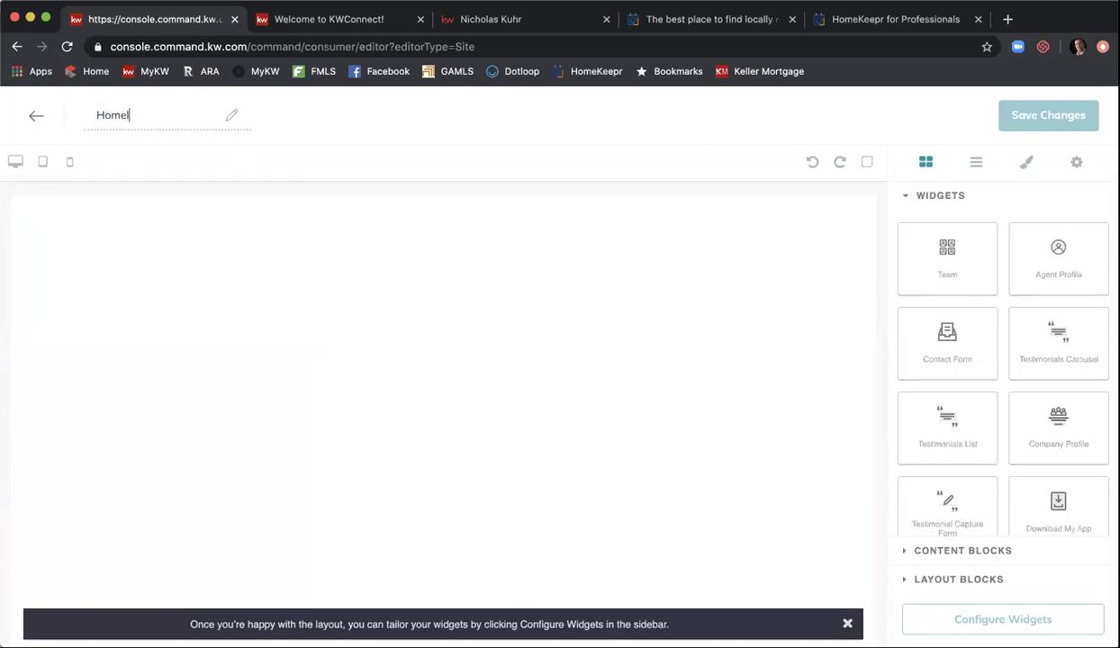
{"action": "type", "text": "keepr Blog 5/19"}
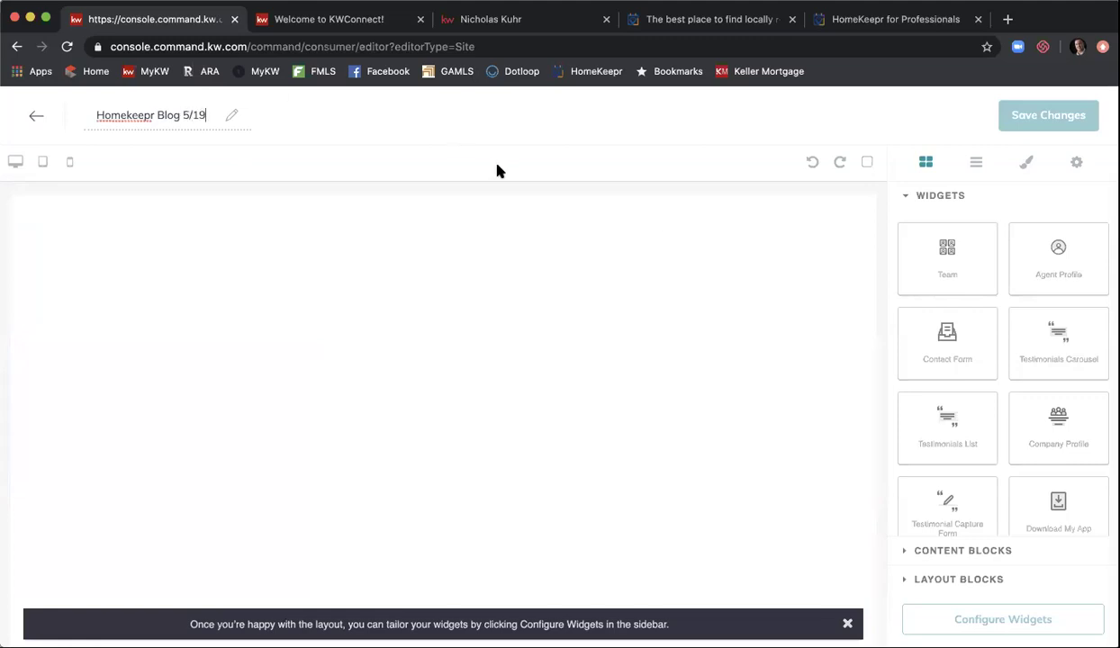
{"action": "left_click", "coordinate": [847, 624]}
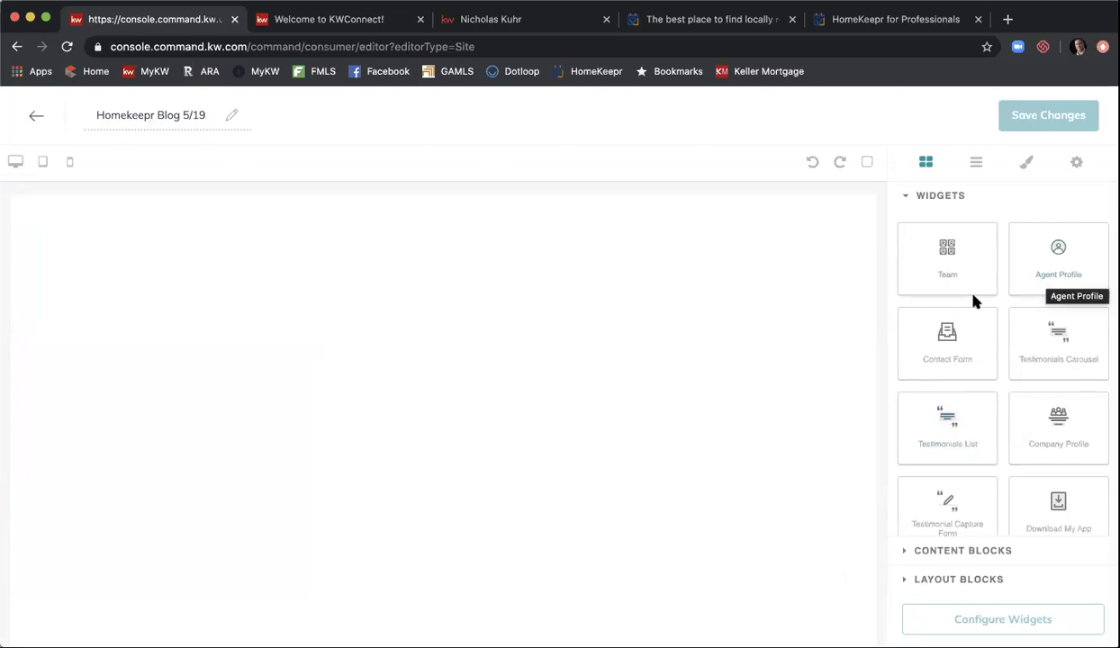
{"action": "scroll", "coordinate": [975, 302], "scroll_direction": "down", "scroll_amount": 1}
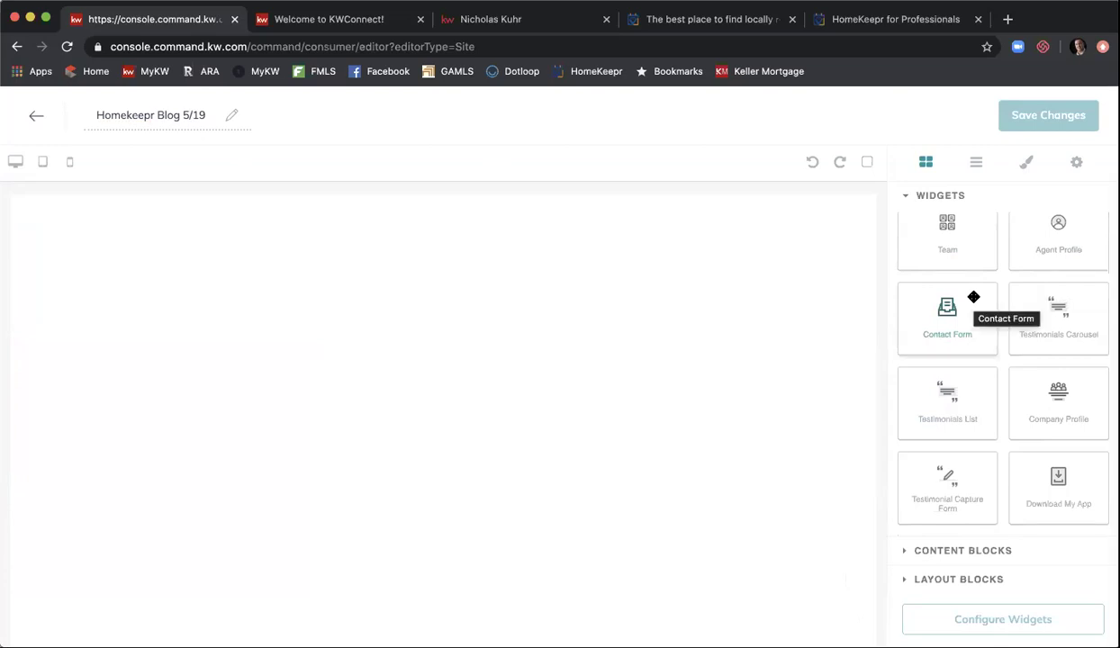
{"action": "left_click", "coordinate": [882, 26]}
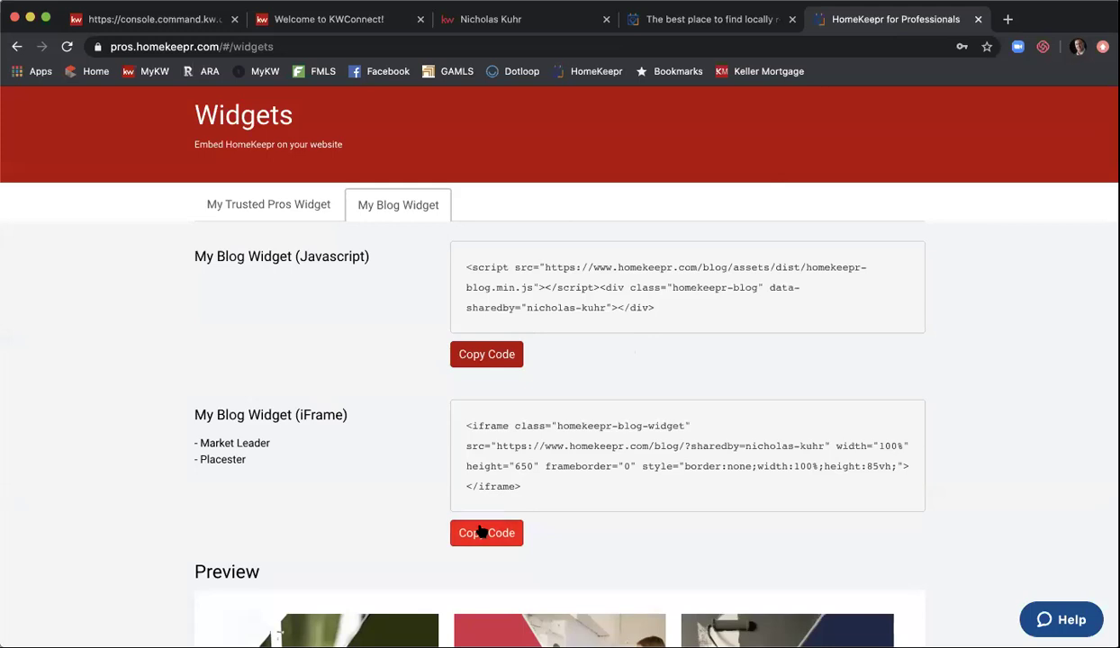
{"action": "left_click", "coordinate": [185, 29]}
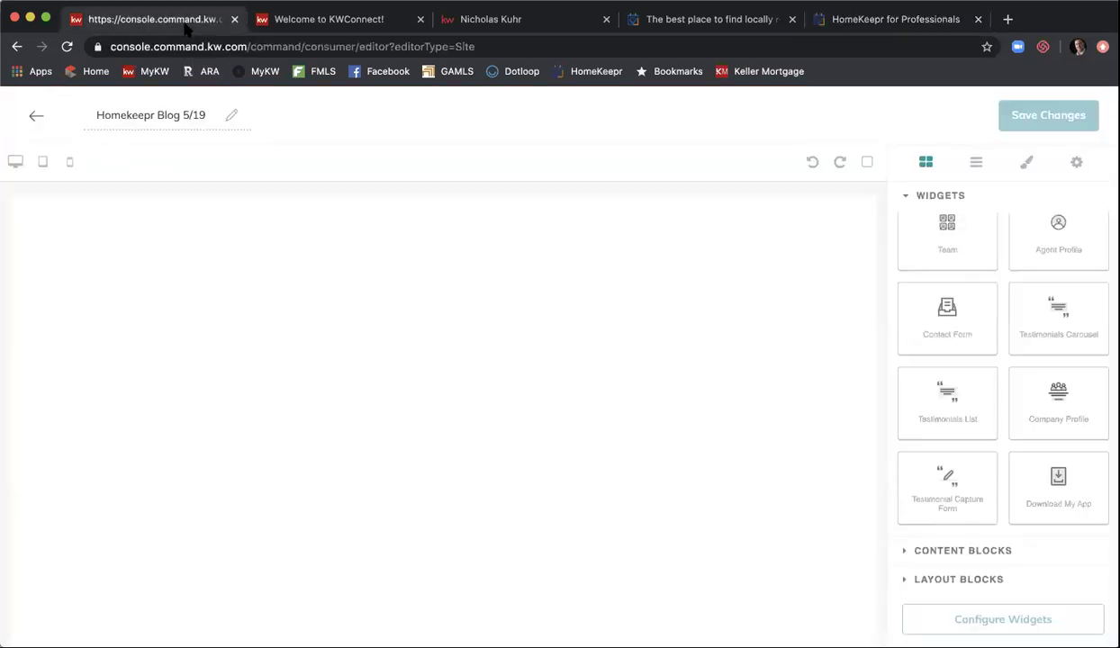
- Add a Text block at the top and replace its placeholder with the pasted HomeKeepr iframe code
{"action": "left_click", "coordinate": [974, 551]}
{"action": "scroll", "coordinate": [1050, 385], "scroll_direction": "down", "scroll_amount": 1}
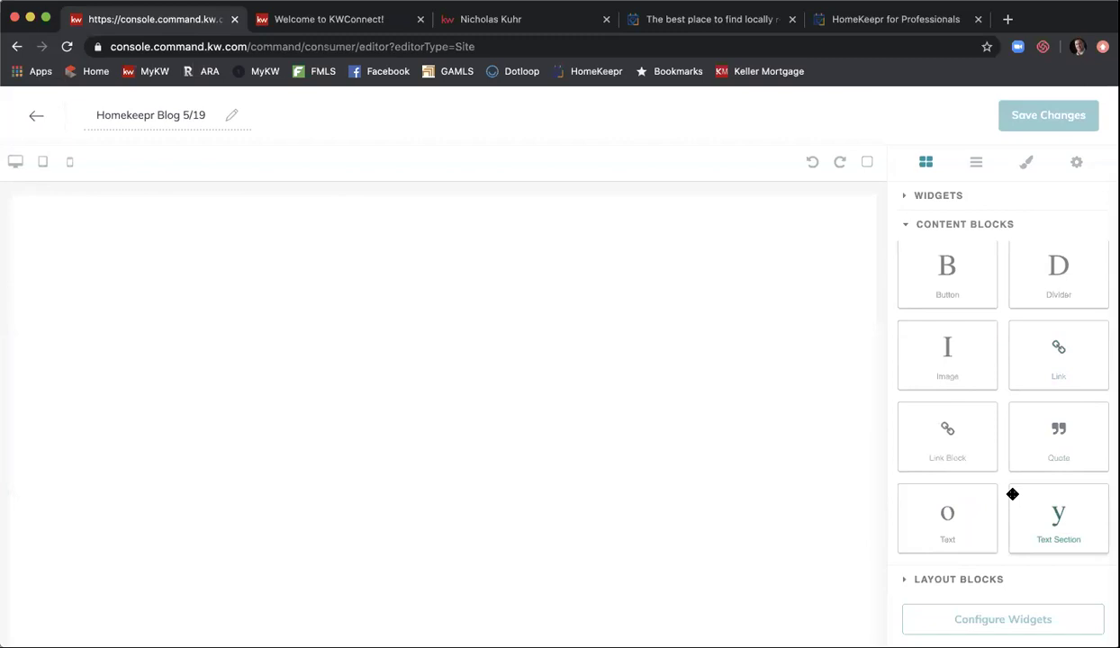
{"action": "left_click_drag", "start_coordinate": [936, 521], "coordinate": [698, 438]}
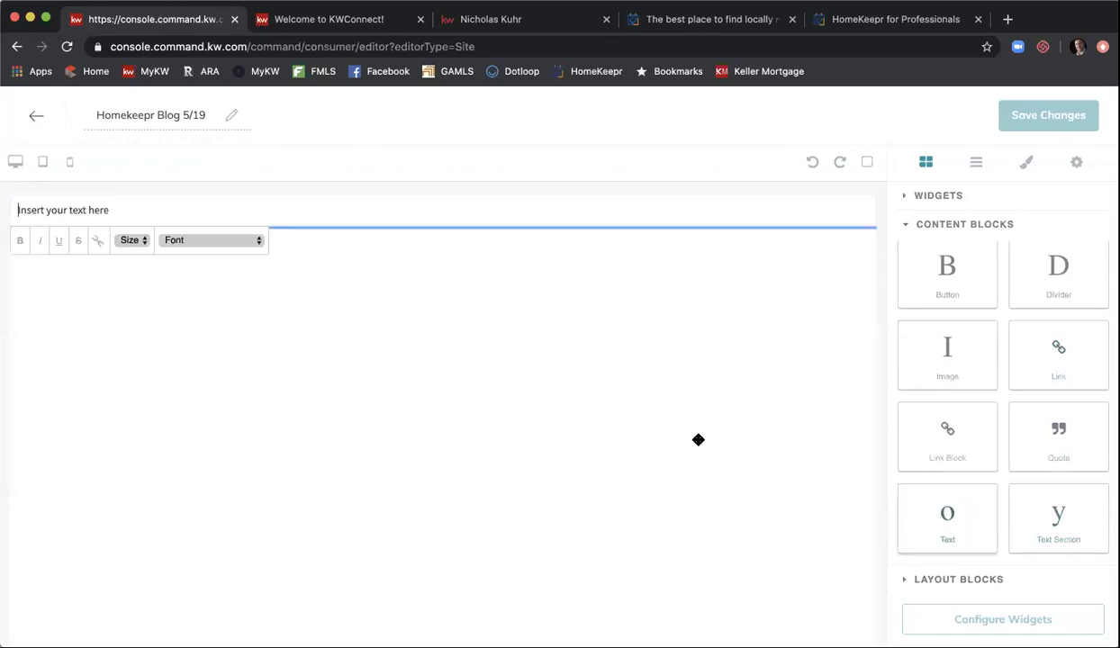
{"action": "triple_click", "coordinate": [126, 206]}
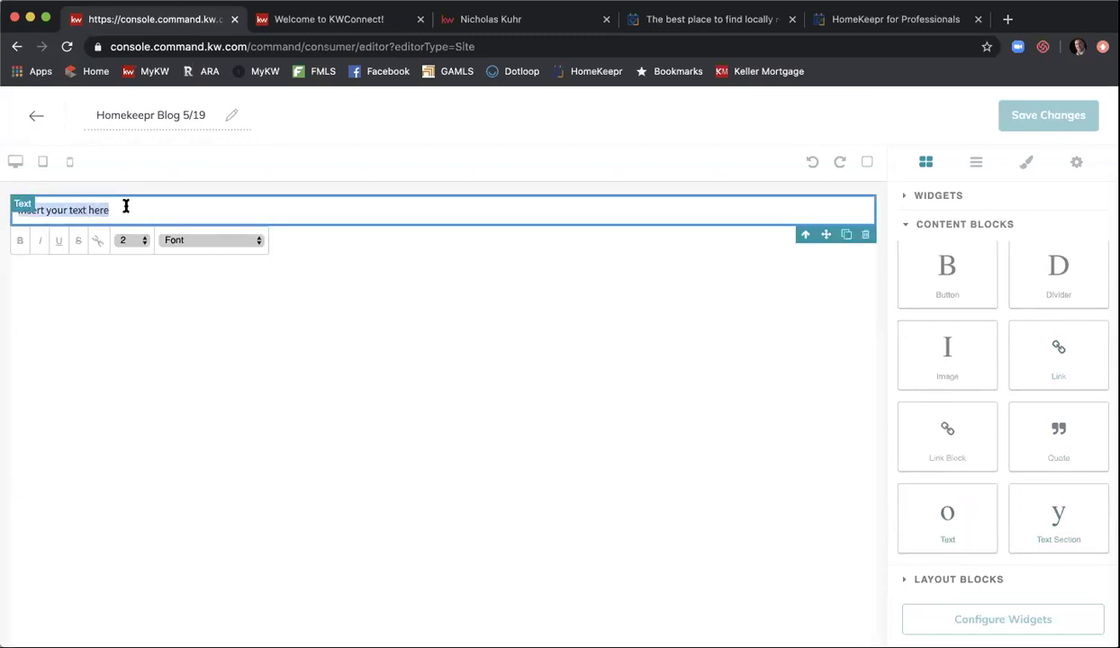
{"action": "key", "text": "BackSpace"}
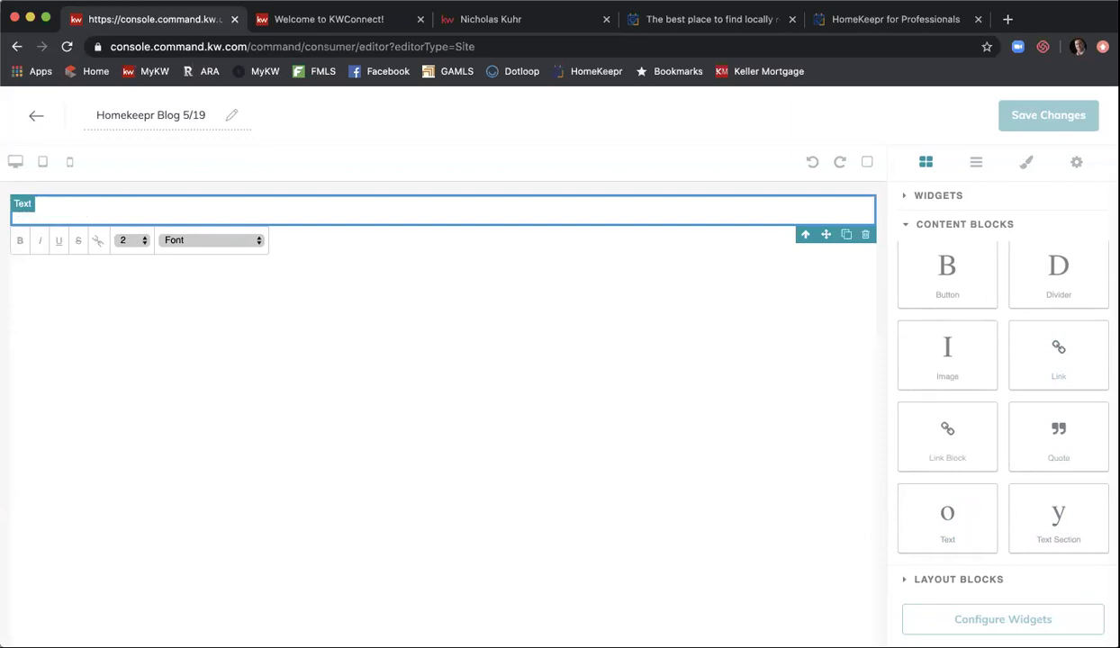
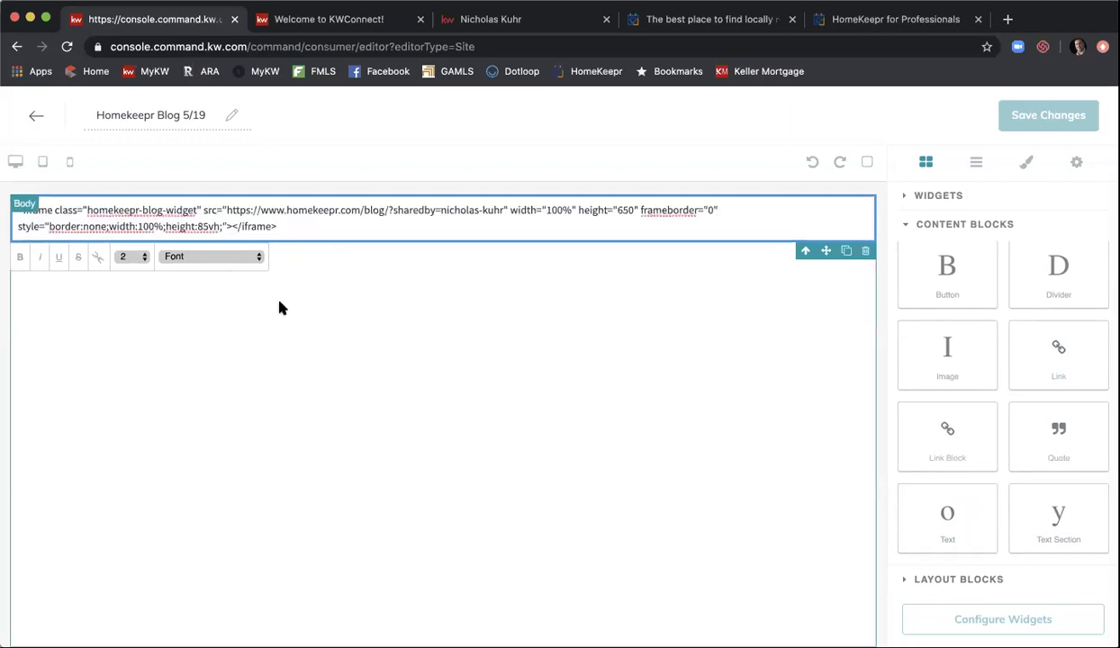
{"action": "left_click", "coordinate": [320, 328]}
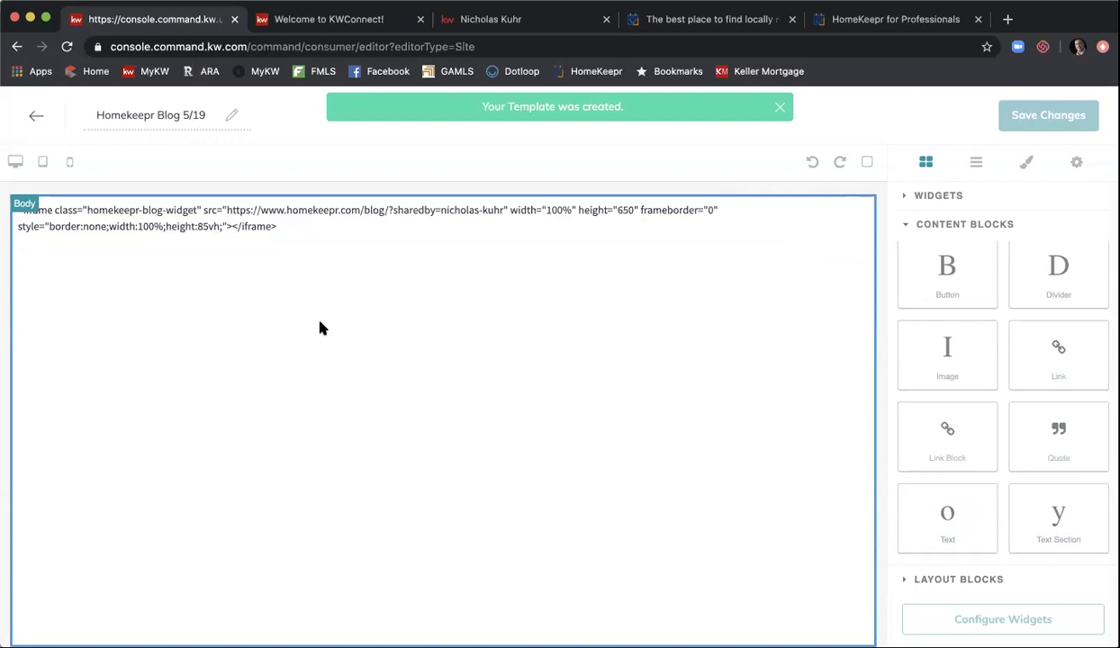
- Deselect the block and scroll through the rendered grid of HomeKeepr blog posts
{"action": "left_click", "coordinate": [267, 229]}
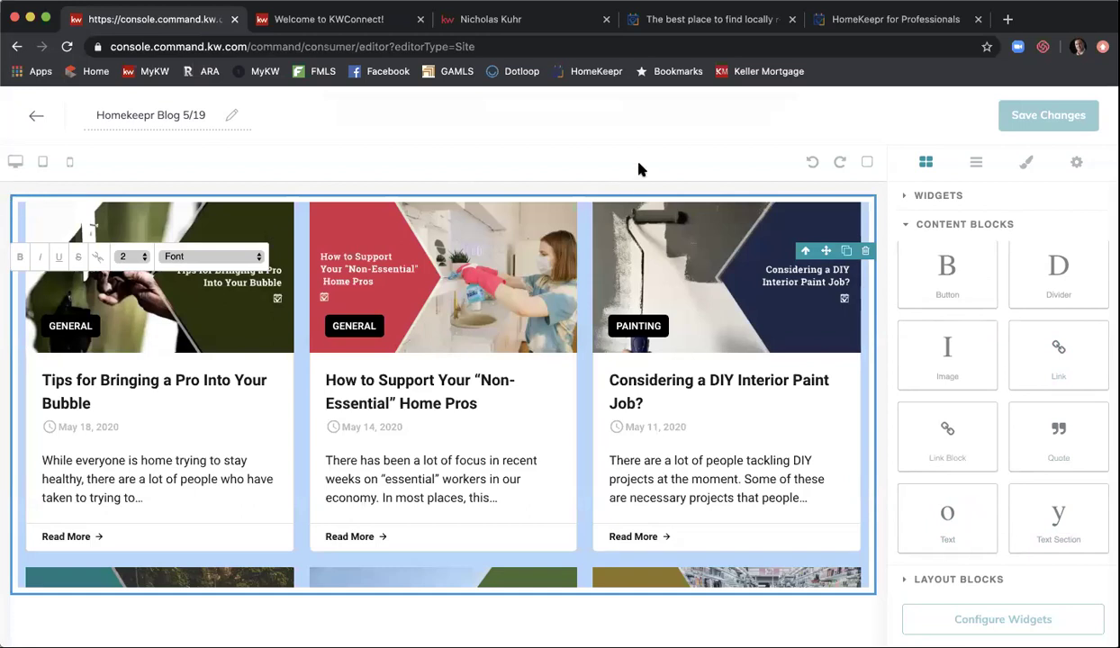
{"action": "left_click", "coordinate": [623, 159]}
{"action": "scroll", "coordinate": [828, 367], "scroll_direction": "down", "scroll_amount": 5}
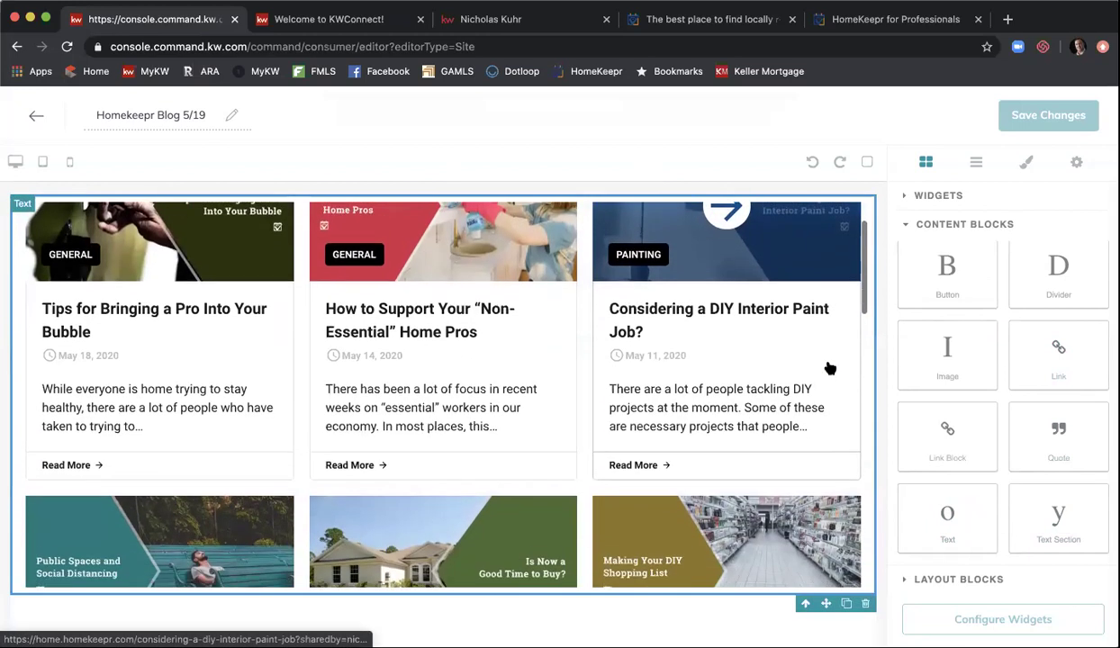
{"action": "scroll", "coordinate": [829, 367], "scroll_direction": "down", "scroll_amount": 5}
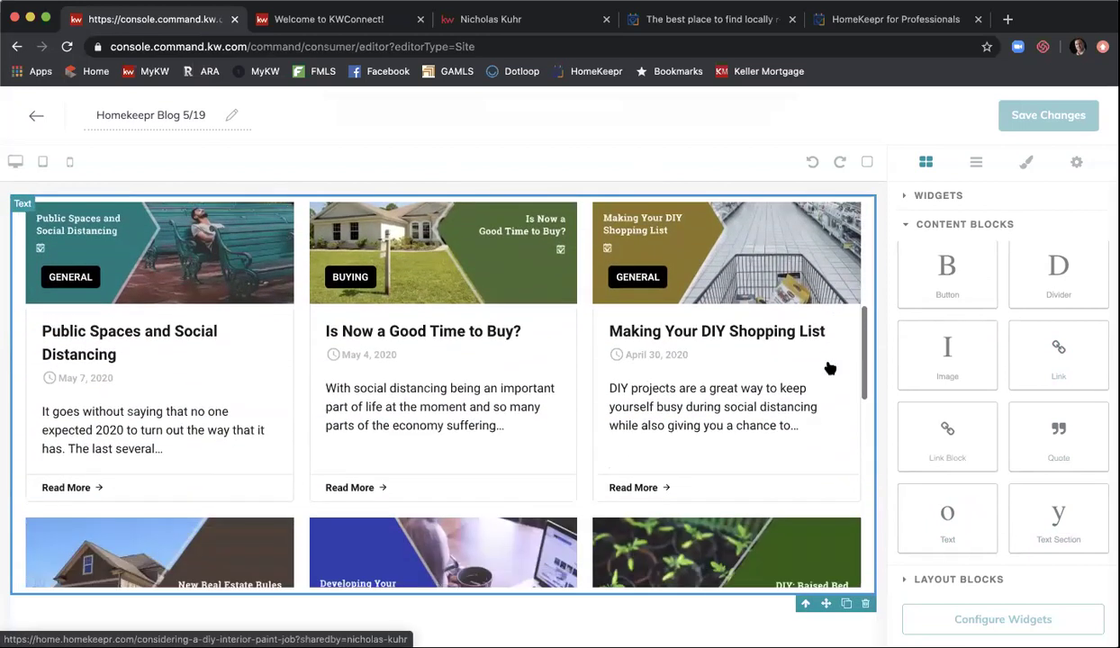
{"action": "scroll", "coordinate": [829, 368], "scroll_direction": "down", "scroll_amount": 3}
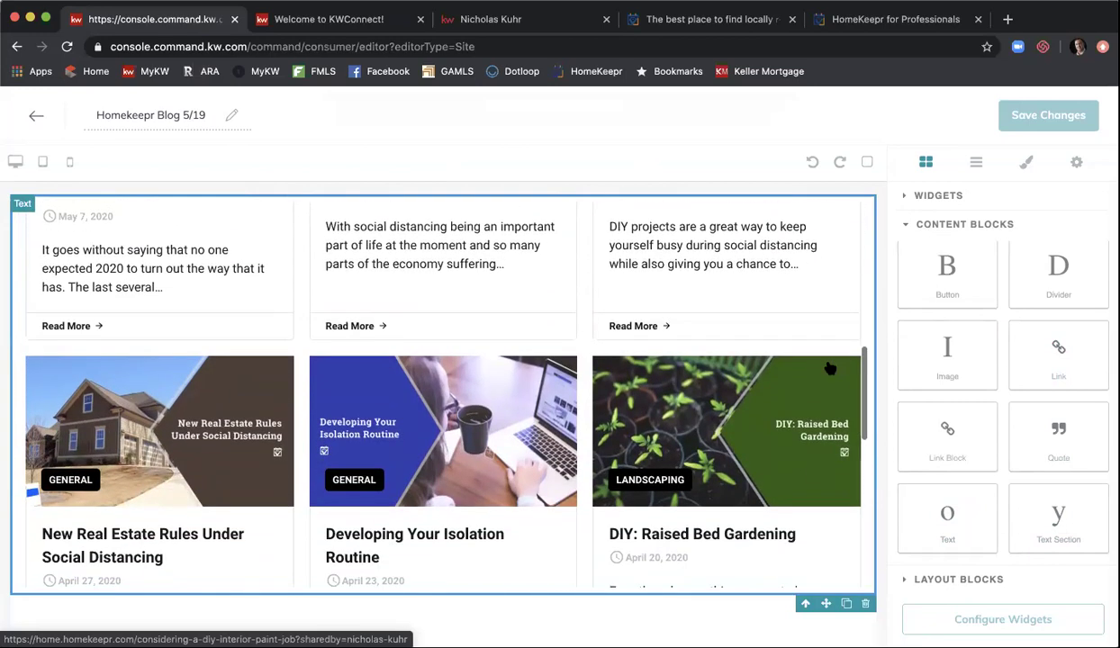
{"action": "scroll", "coordinate": [820, 319], "scroll_direction": "down", "scroll_amount": 12}
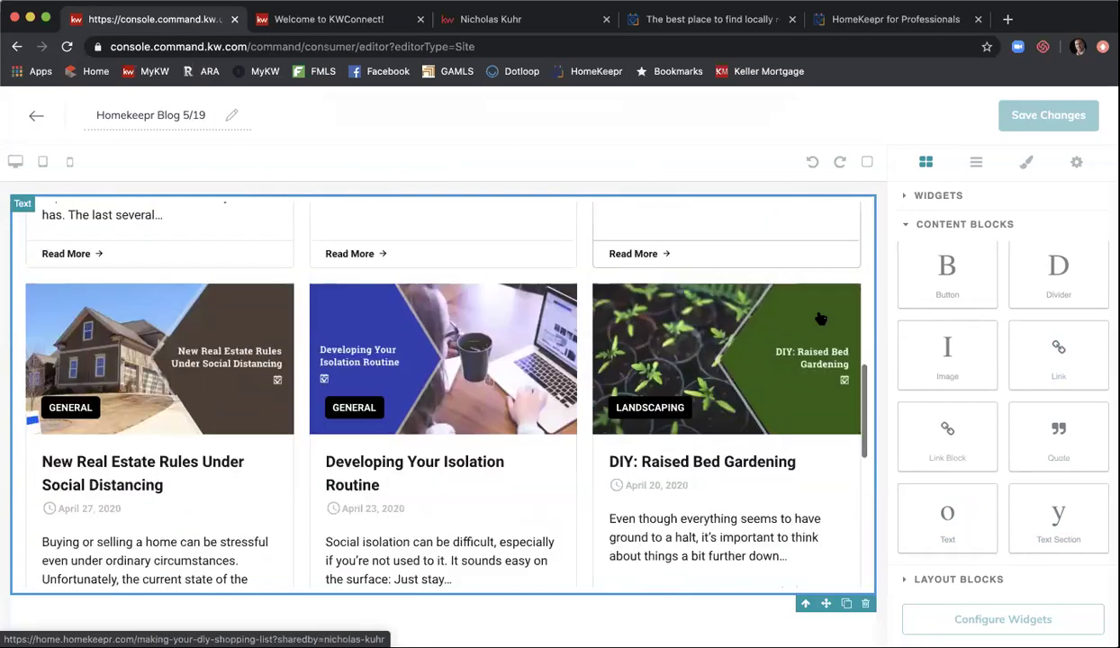
{"action": "scroll", "coordinate": [820, 319], "scroll_direction": "up", "scroll_amount": 20}
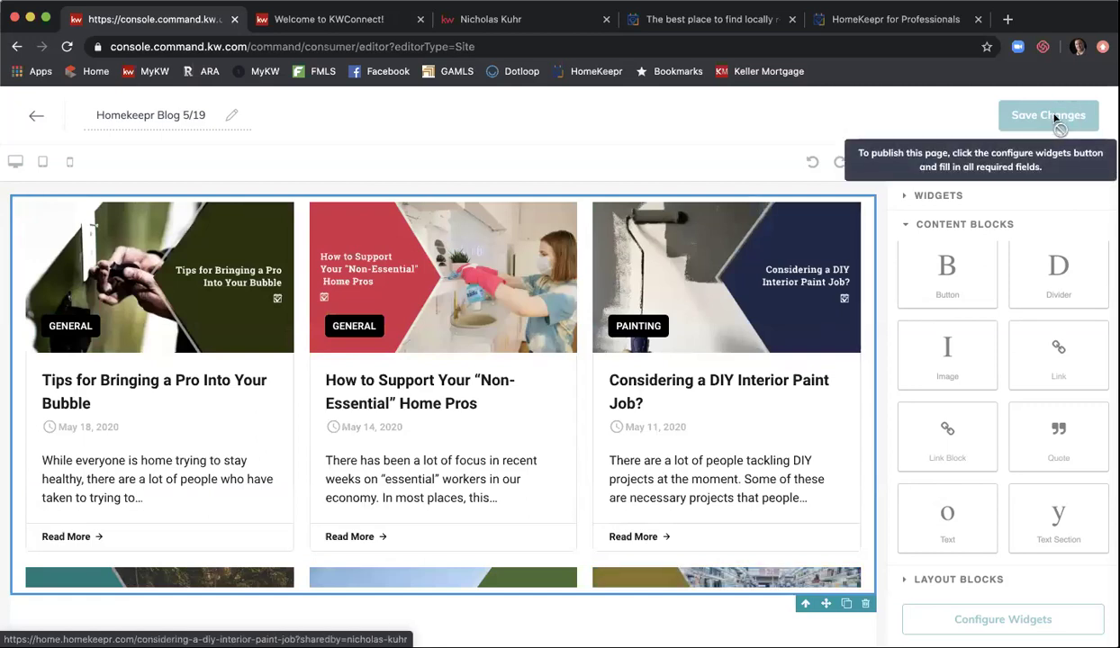
- Drag a Contact Form widget onto the page below the blog grid
{"action": "left_click", "coordinate": [972, 208]}
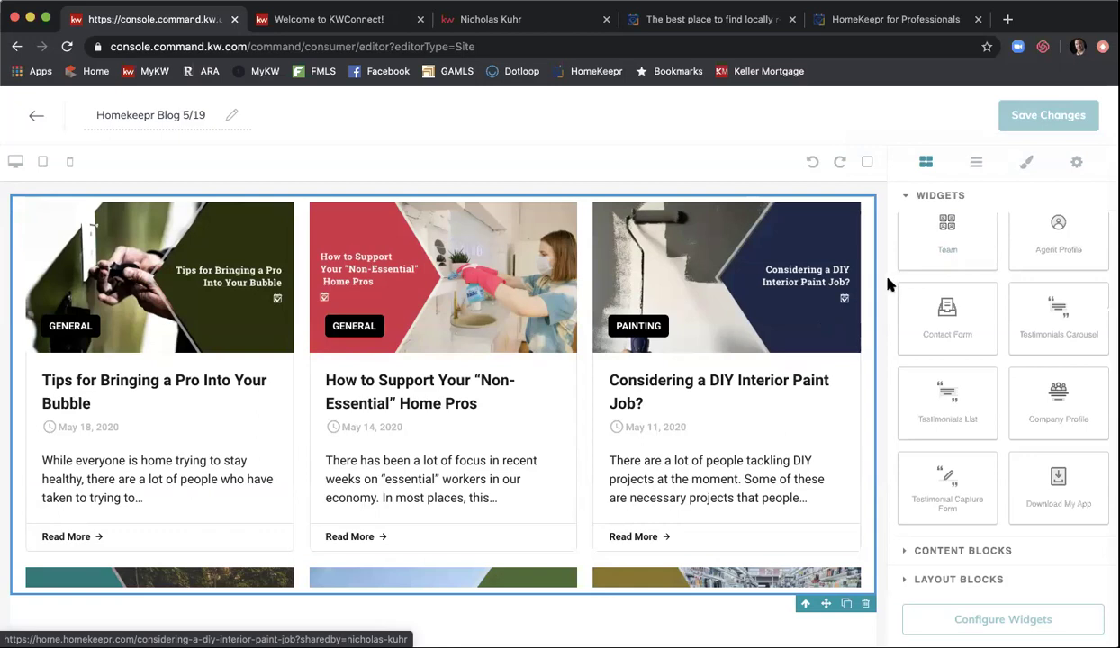
{"action": "left_click_drag", "start_coordinate": [965, 311], "coordinate": [687, 621]}
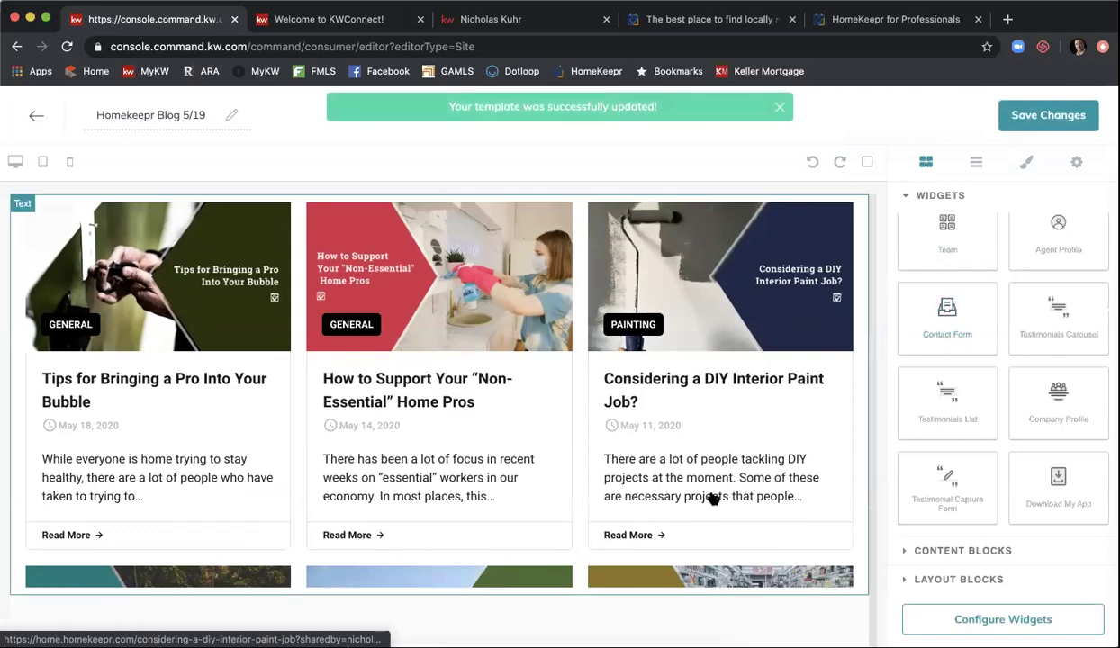
{"action": "scroll", "coordinate": [712, 498], "scroll_direction": "down", "scroll_amount": 3}
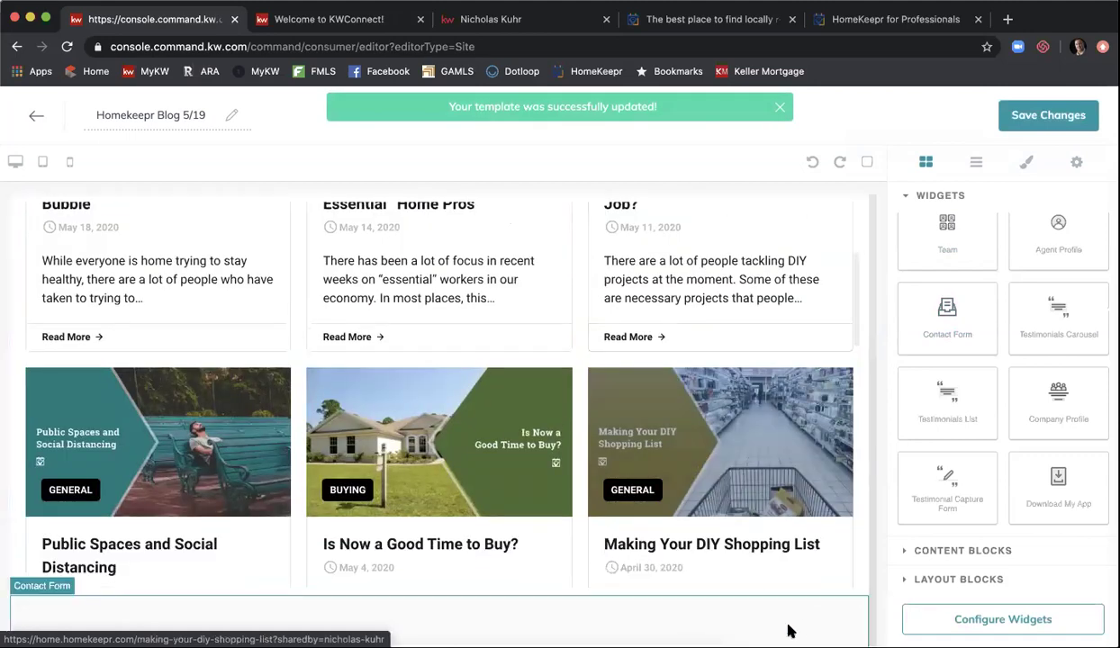
{"action": "scroll", "coordinate": [784, 621], "scroll_direction": "down", "scroll_amount": 4}
{"action": "scroll", "coordinate": [820, 453], "scroll_direction": "down", "scroll_amount": 6}
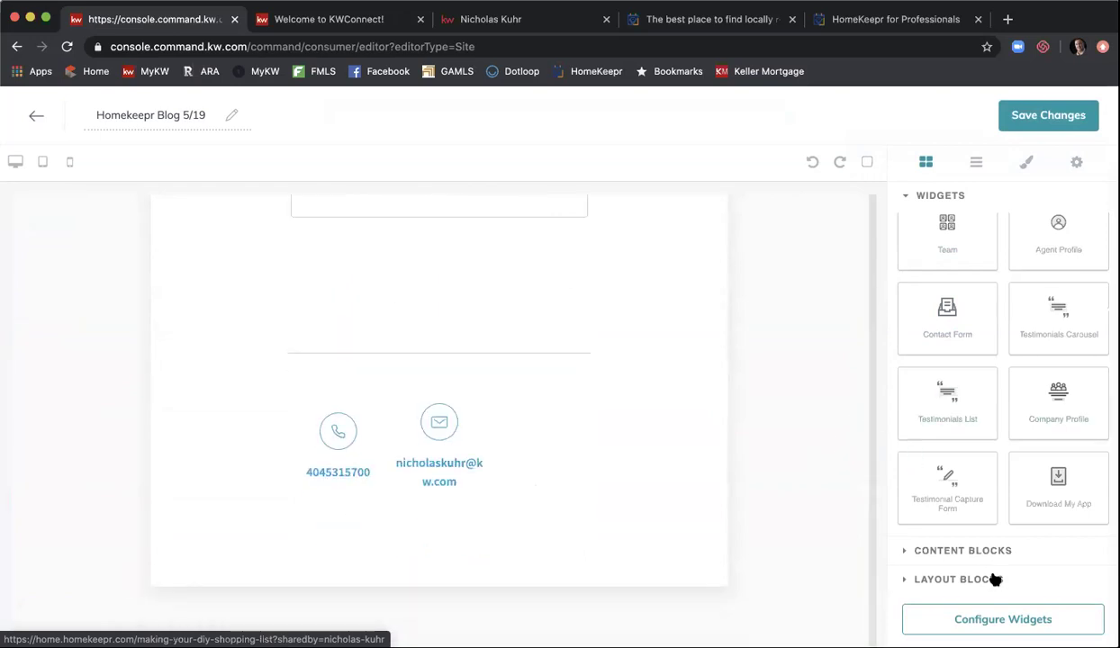
- Set up the Contact widget, delete the blog-posts section, and finish widget configuration
{"action": "left_click", "coordinate": [988, 620]}
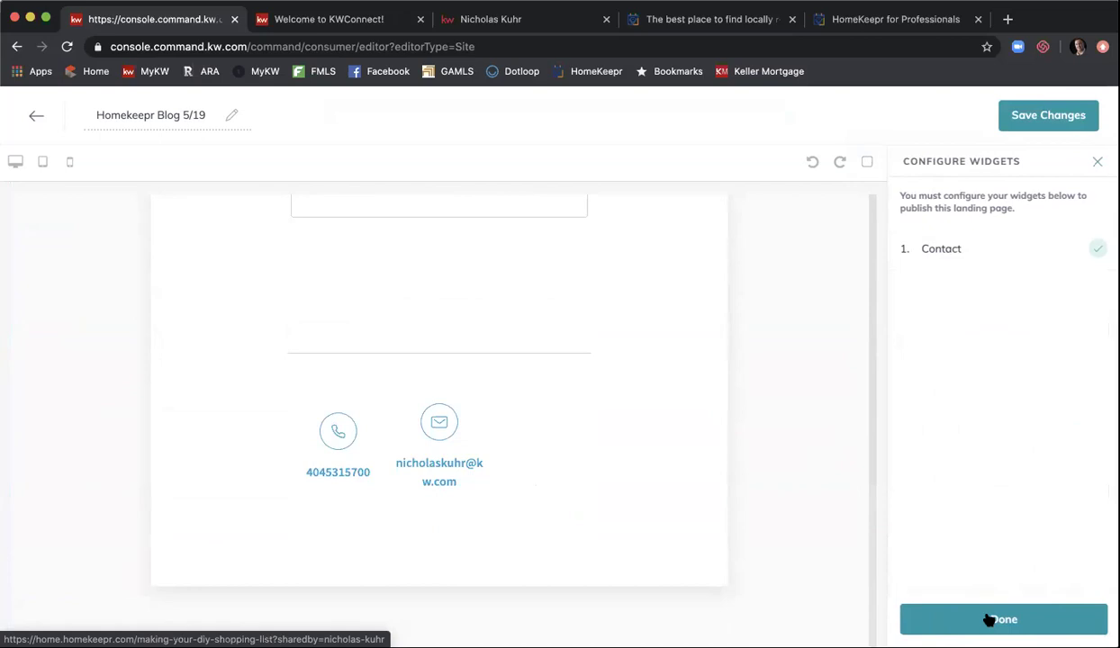
{"action": "left_click", "coordinate": [943, 247]}
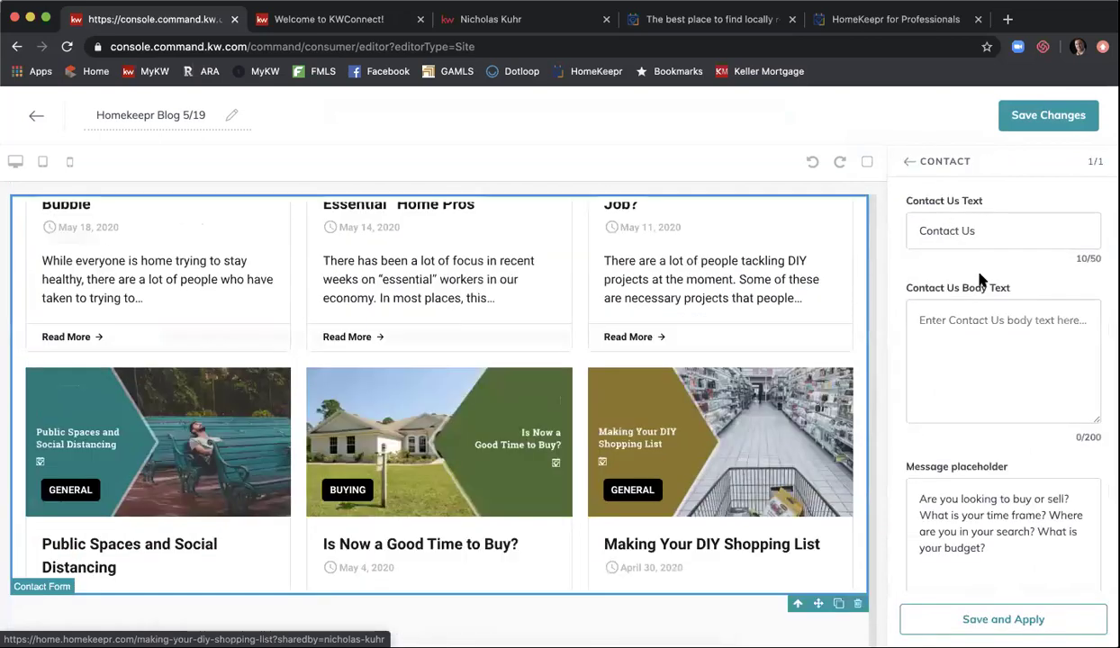
{"action": "scroll", "coordinate": [999, 376], "scroll_direction": "down", "scroll_amount": 3}
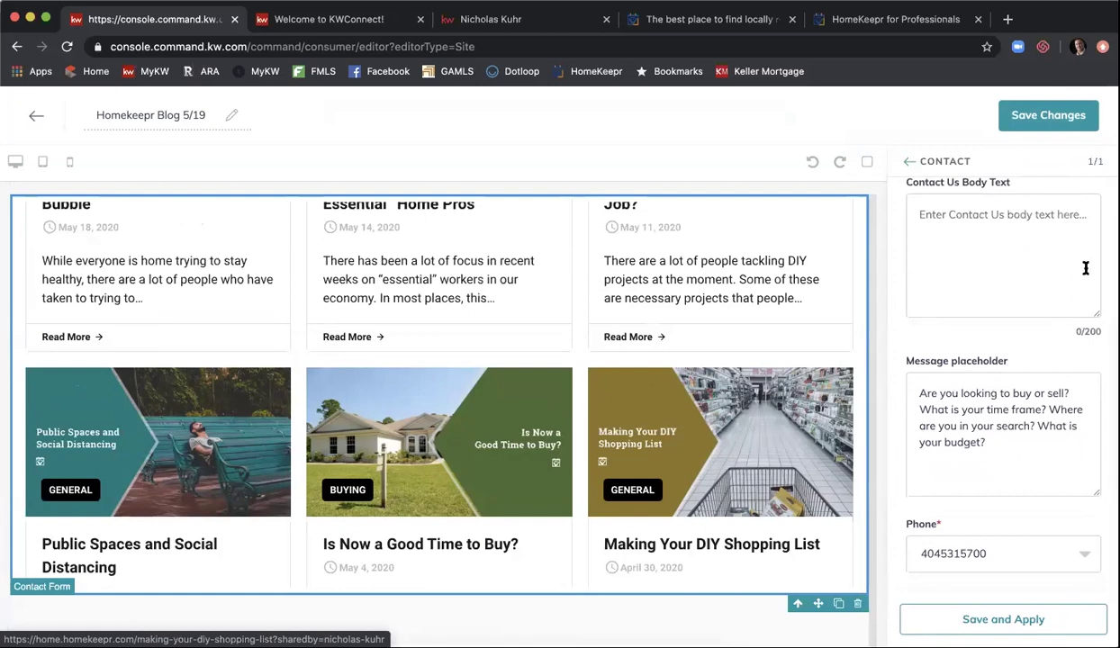
{"action": "scroll", "coordinate": [682, 470], "scroll_direction": "up", "scroll_amount": 3}
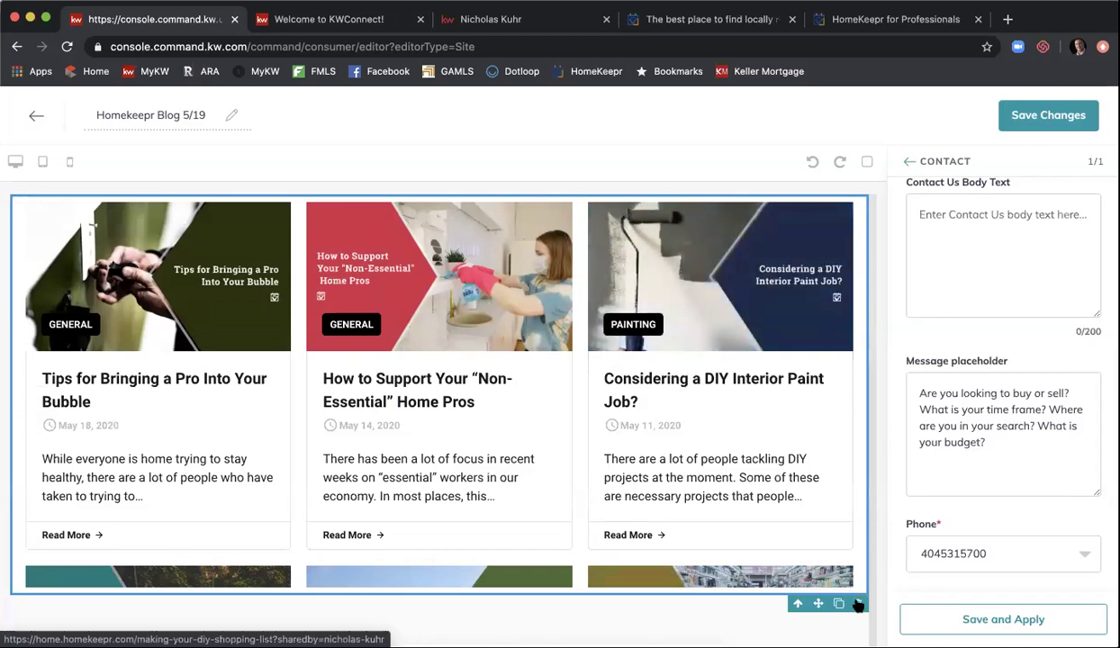
{"action": "left_click", "coordinate": [858, 606]}
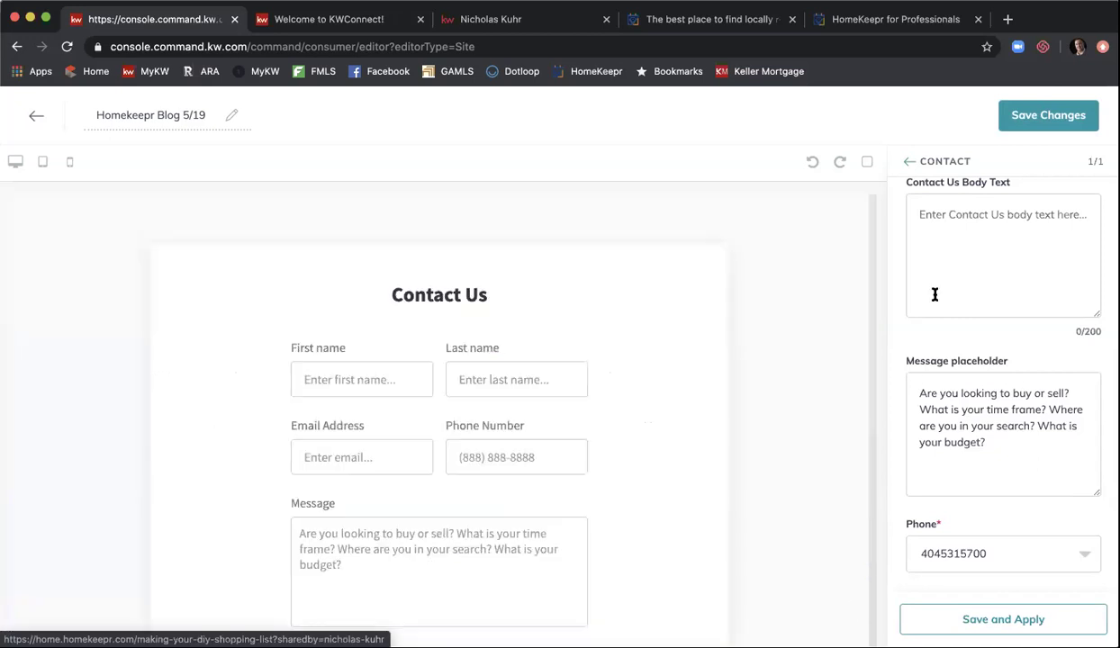
{"action": "left_click", "coordinate": [910, 162]}
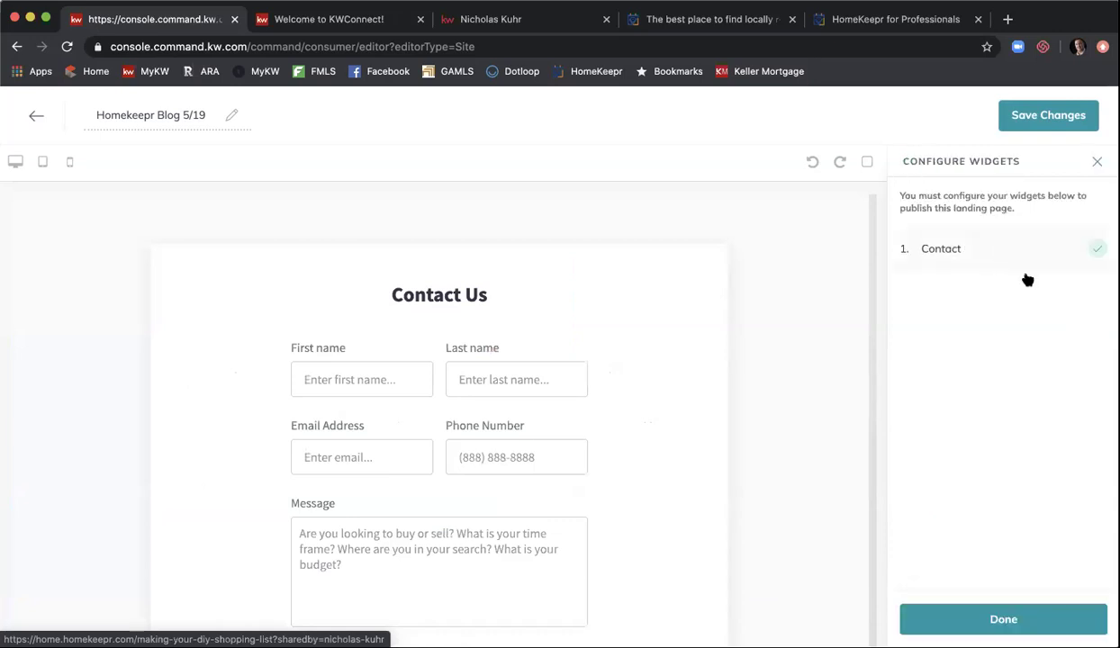
{"action": "left_click", "coordinate": [1033, 605]}
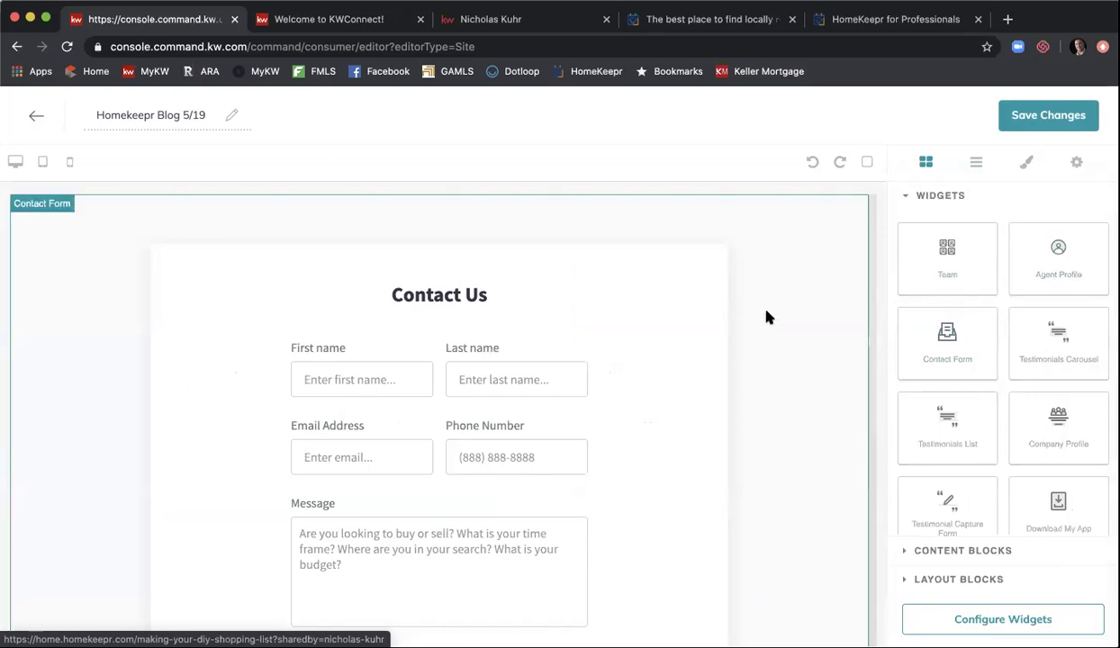
- Add an Agent Profile section at the page top and replace its headshot image
{"action": "left_click_drag", "start_coordinate": [1043, 272], "coordinate": [787, 239]}
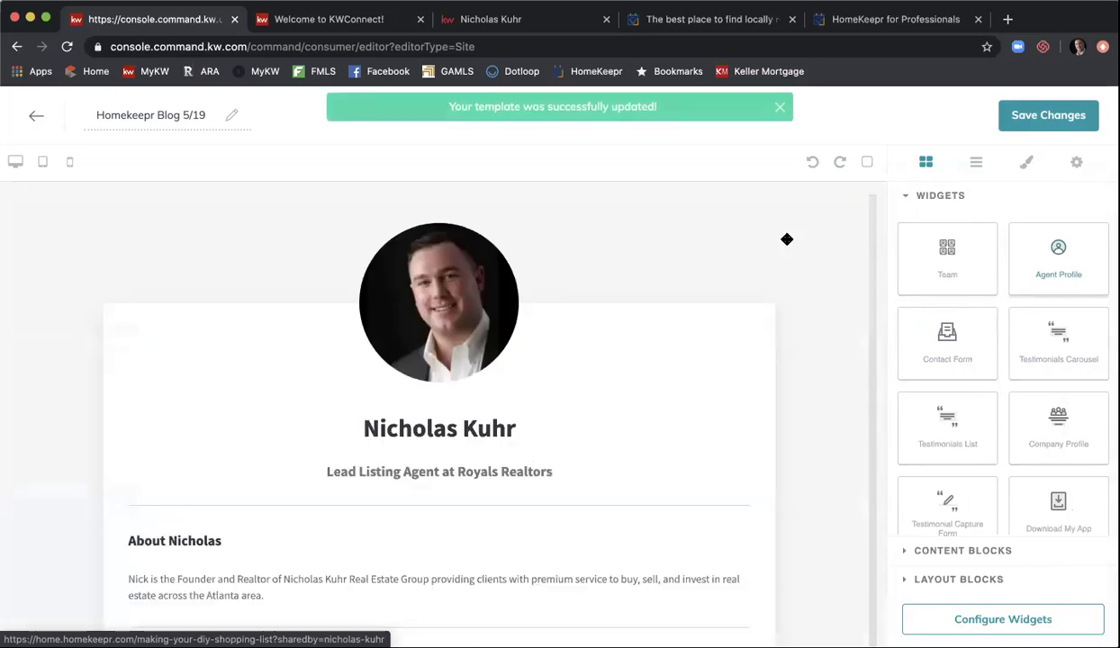
{"action": "scroll", "coordinate": [787, 240], "scroll_direction": "down", "scroll_amount": 1}
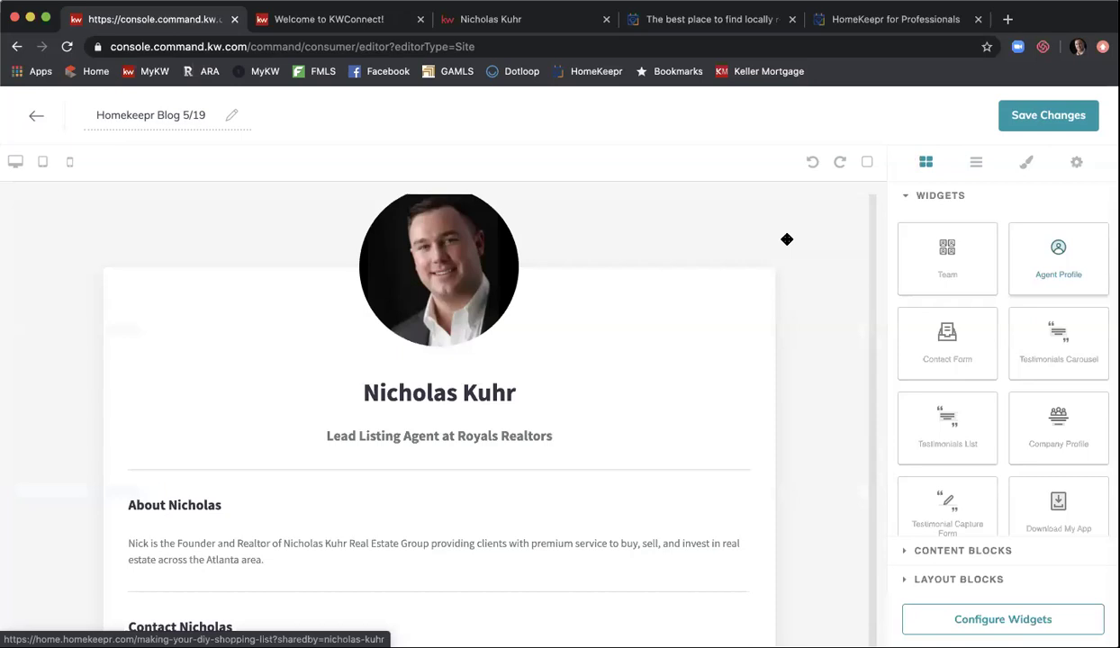
{"action": "scroll", "coordinate": [787, 239], "scroll_direction": "down", "scroll_amount": 1}
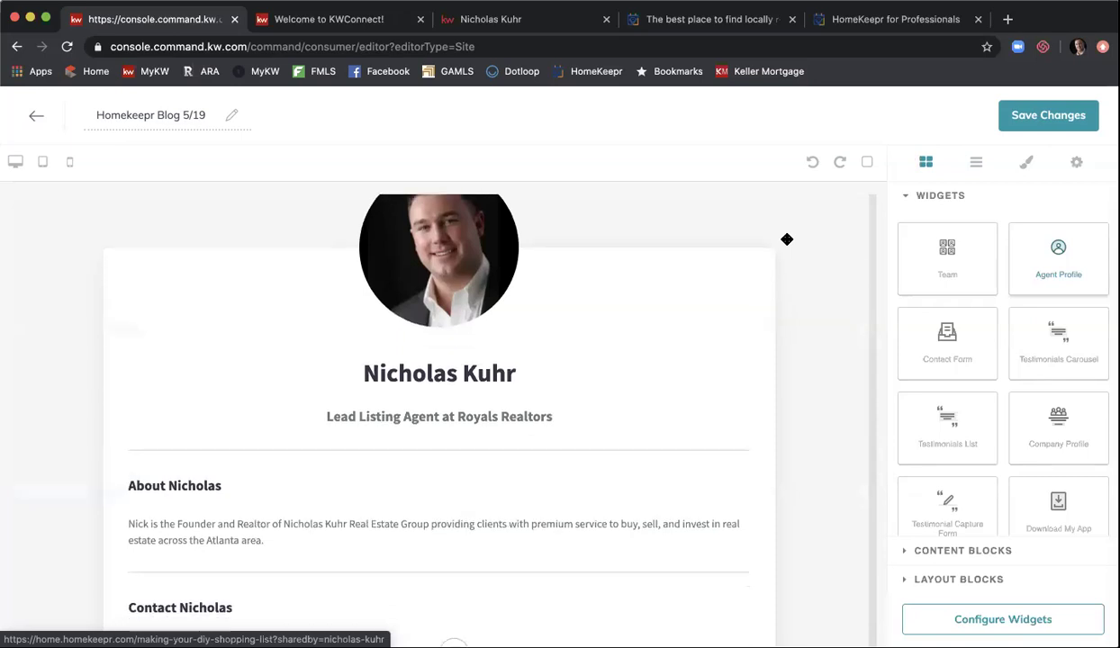
{"action": "left_click", "coordinate": [1020, 621]}
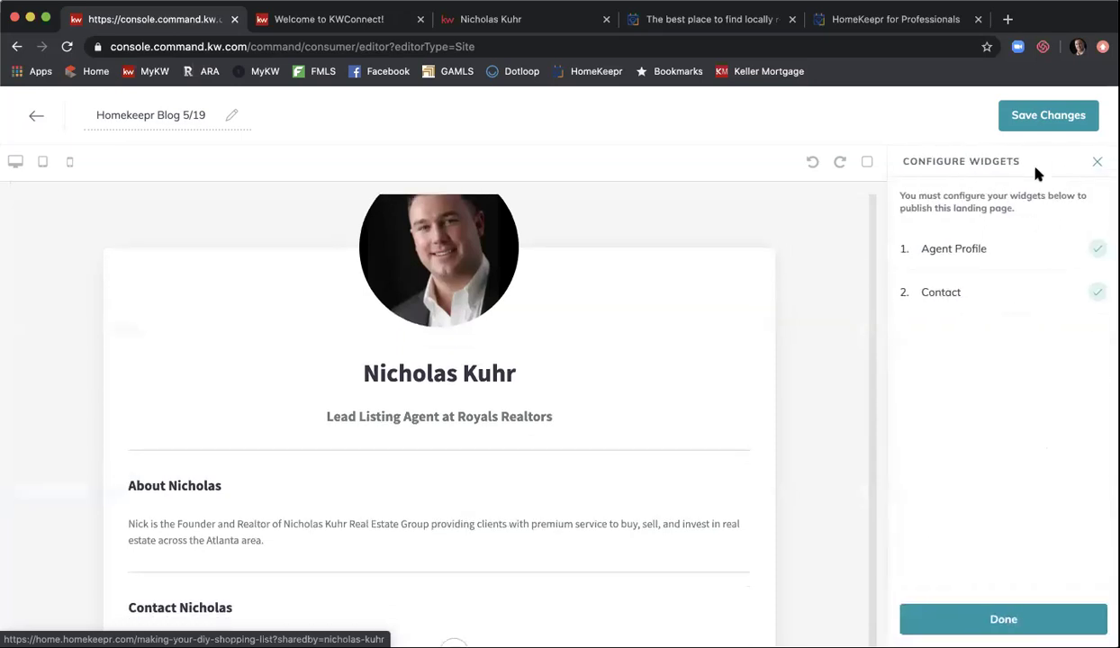
{"action": "left_click", "coordinate": [985, 248]}
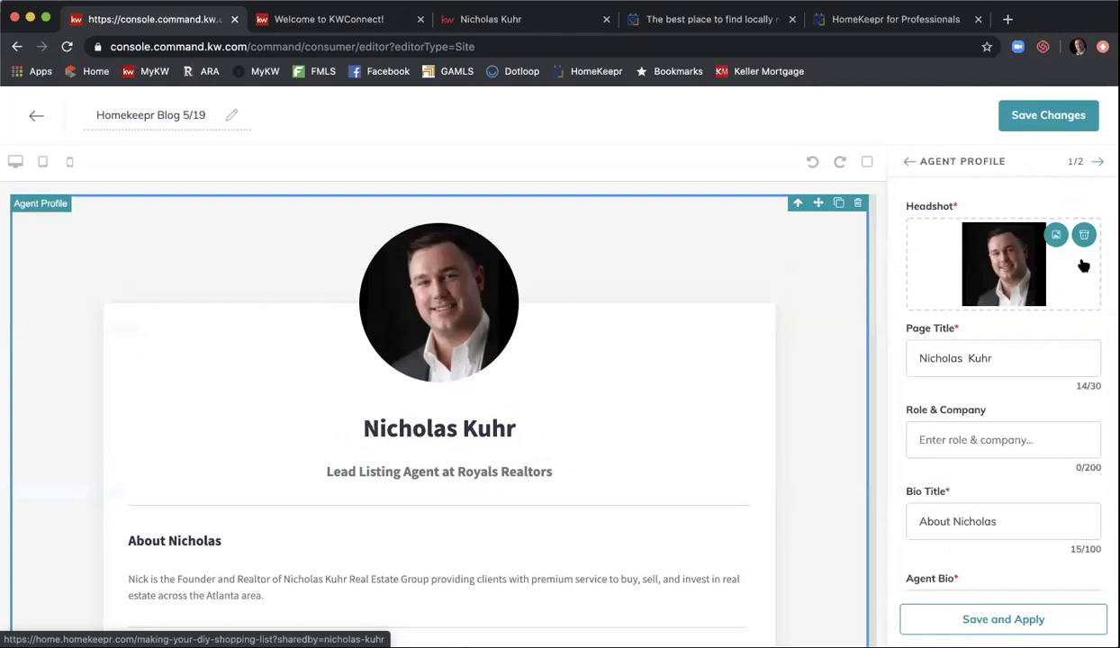
{"action": "left_click", "coordinate": [1053, 235]}
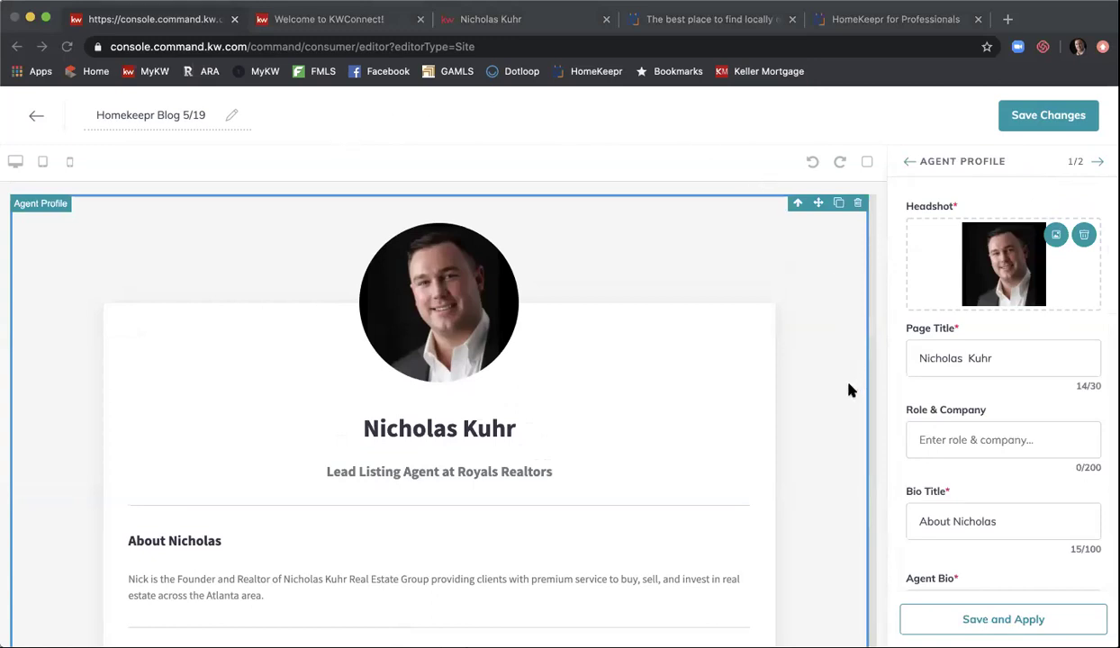
{"action": "key", "text": "Return"}
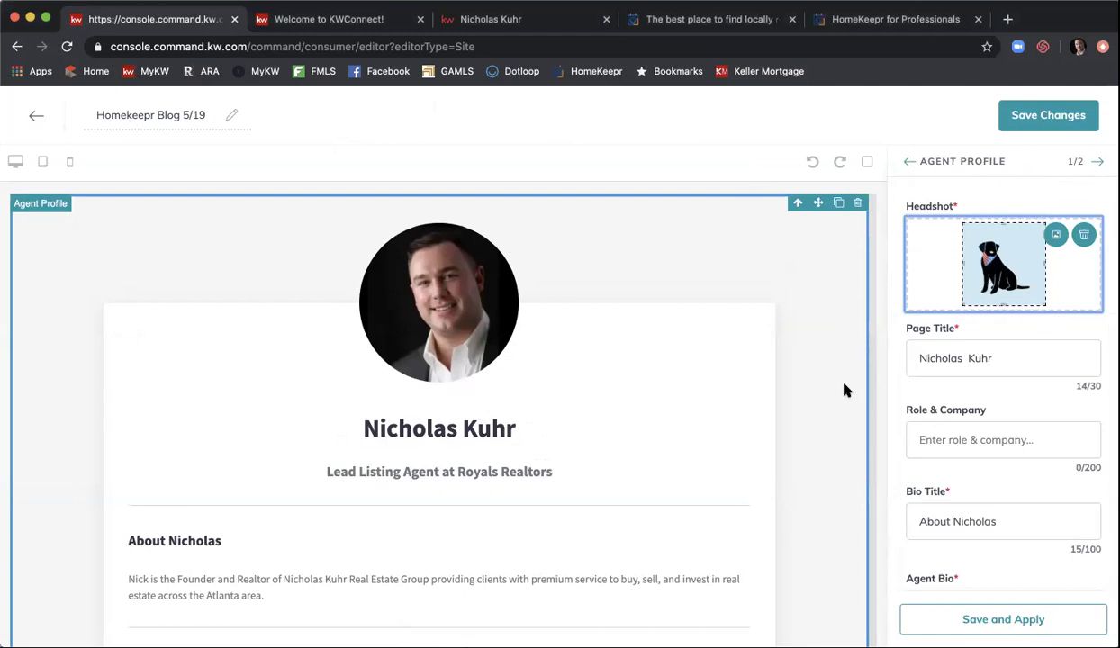
- Set the profile title to 'Blog' and bio title to 'Stay up to date on real estate news'
{"action": "left_click", "coordinate": [990, 358]}
{"action": "triple_click", "coordinate": [990, 358]}
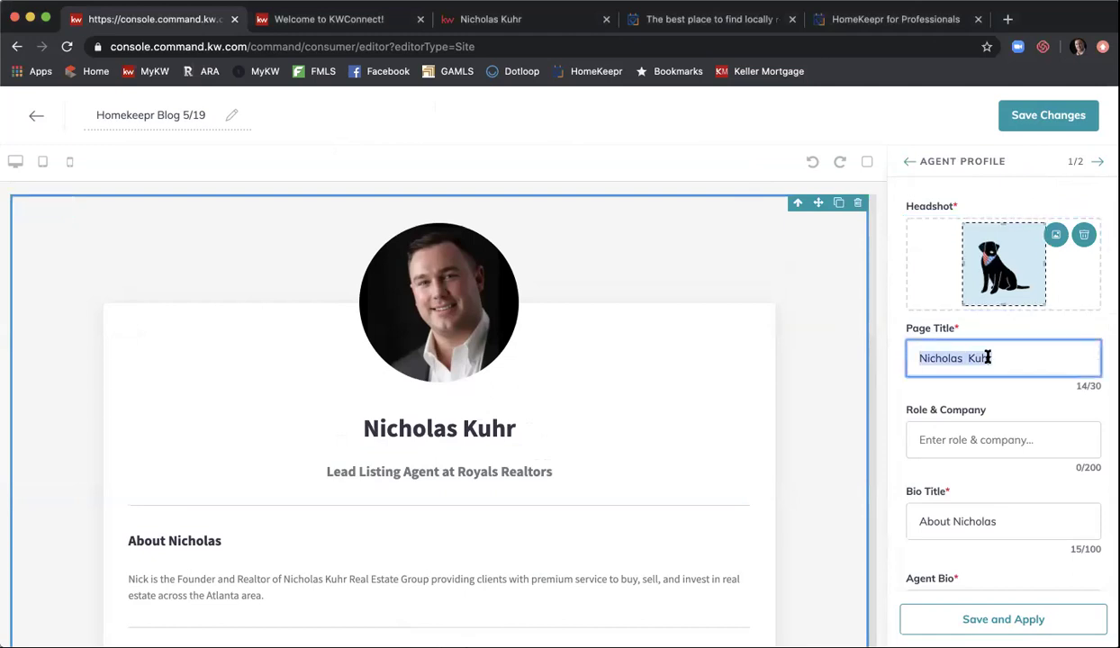
{"action": "type", "text": "Blog"}
{"action": "left_click", "coordinate": [970, 507]}
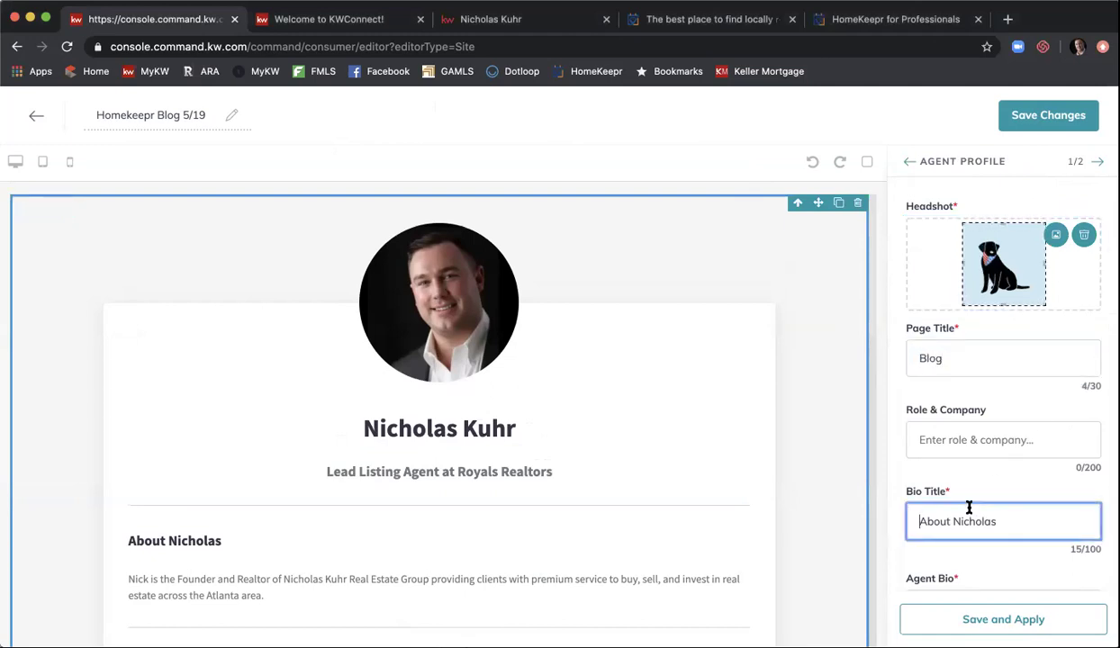
{"action": "triple_click", "coordinate": [968, 507]}
{"action": "type", "text": "Stay "}
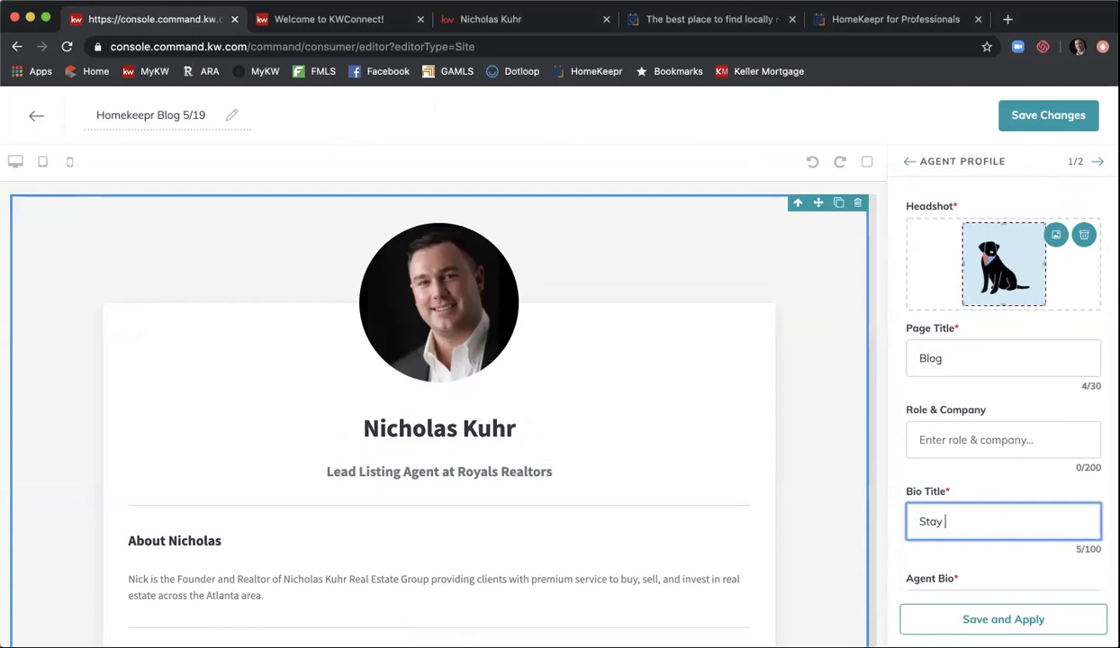
{"action": "type", "text": "up to date on "}
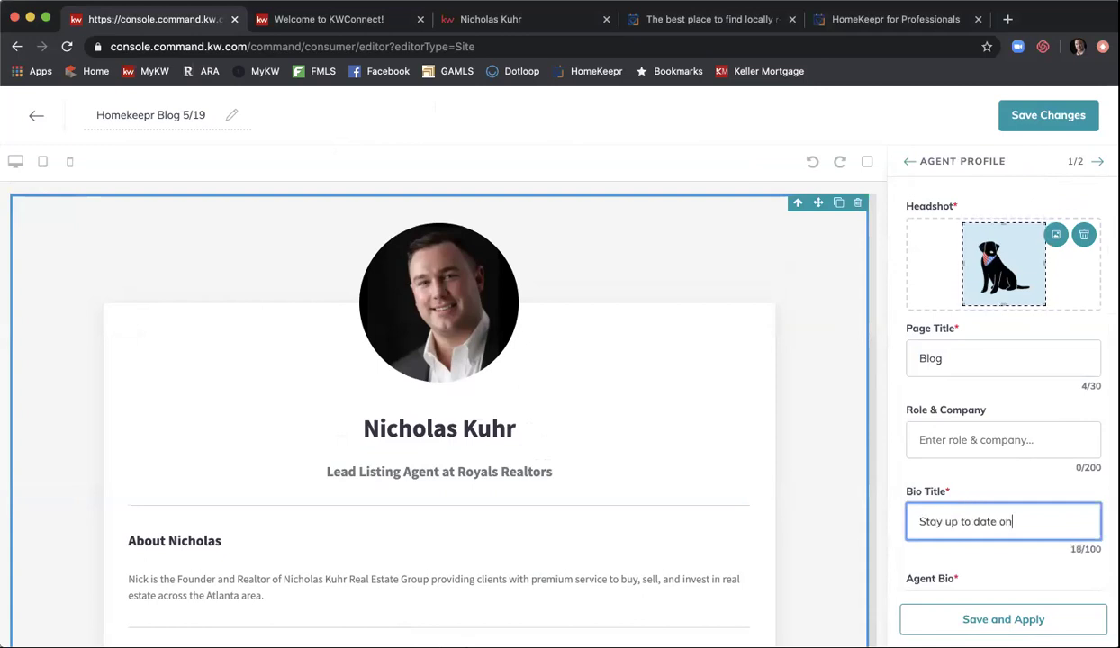
{"action": "type", "text": "re"}
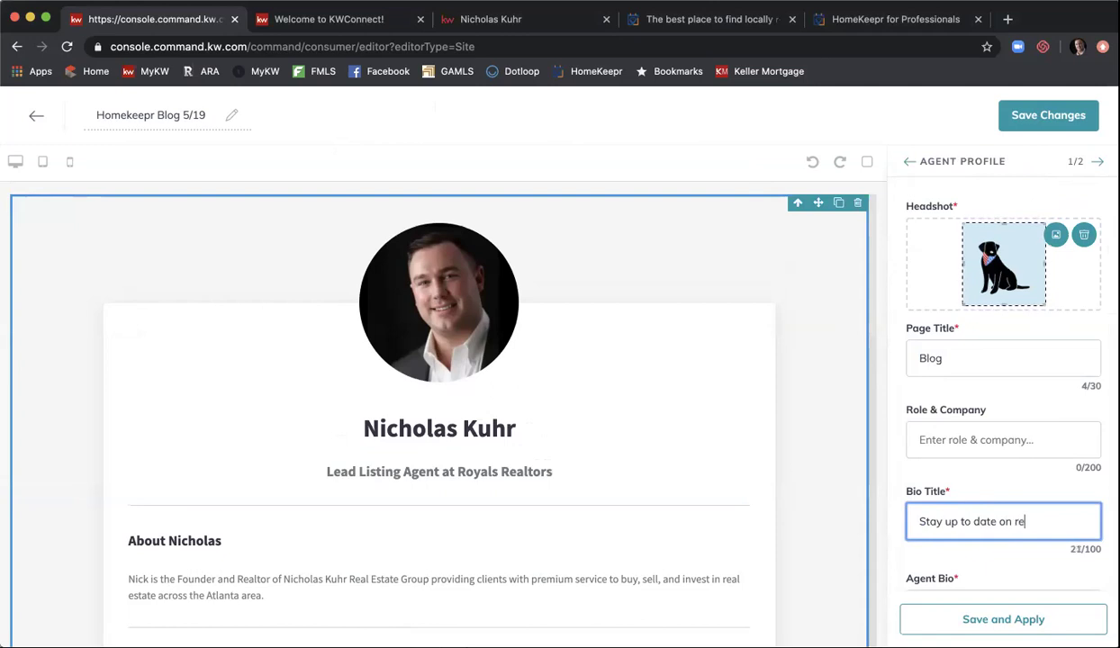
{"action": "type", "text": "al estate news"}
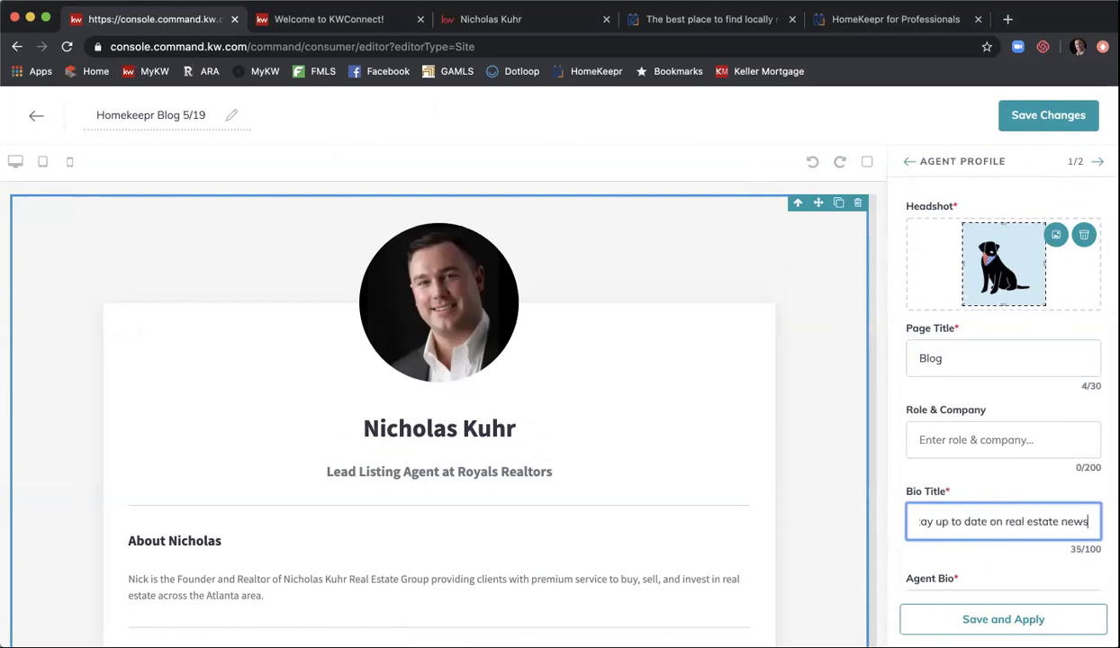
- Replace the agent bio with the pasted HomeKeepr blog embed code
{"action": "scroll", "coordinate": [986, 424], "scroll_direction": "down", "scroll_amount": 1}
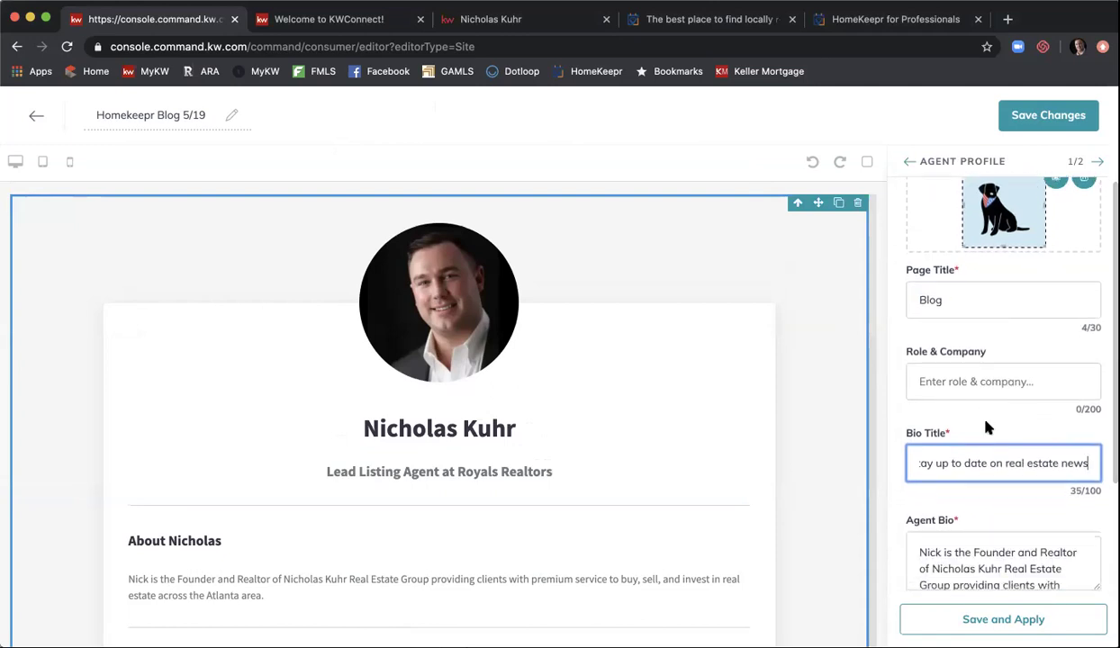
{"action": "scroll", "coordinate": [908, 388], "scroll_direction": "down", "scroll_amount": 3}
{"action": "scroll", "coordinate": [909, 395], "scroll_direction": "up", "scroll_amount": 1}
{"action": "scroll", "coordinate": [901, 387], "scroll_direction": "down", "scroll_amount": 1}
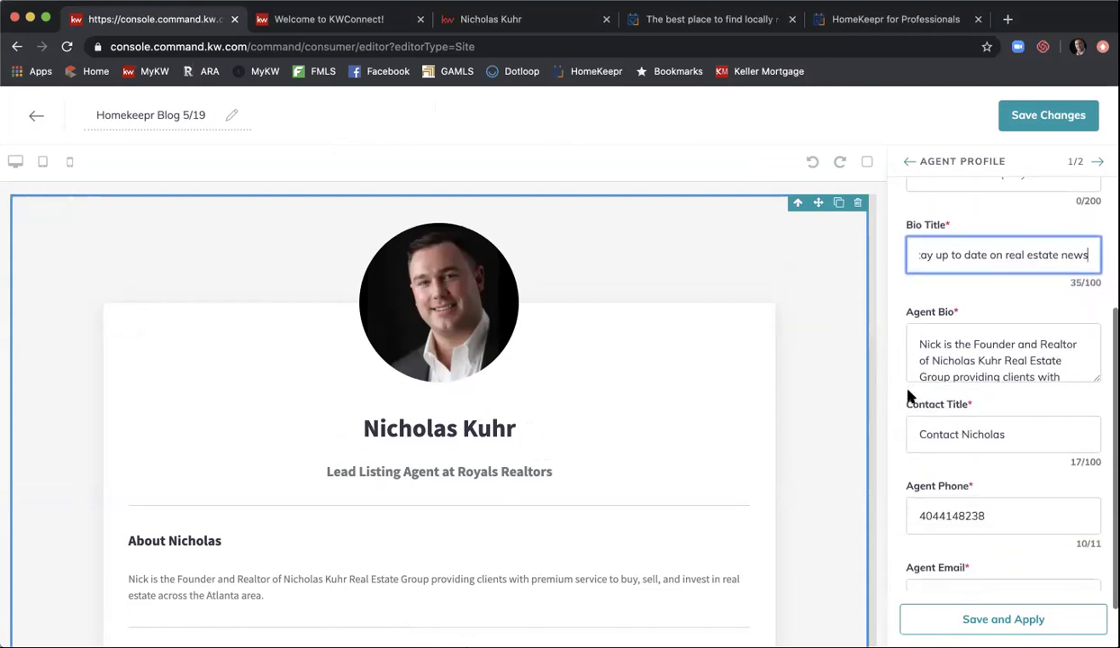
{"action": "left_click", "coordinate": [1009, 349]}
{"action": "key", "text": "super+a"}
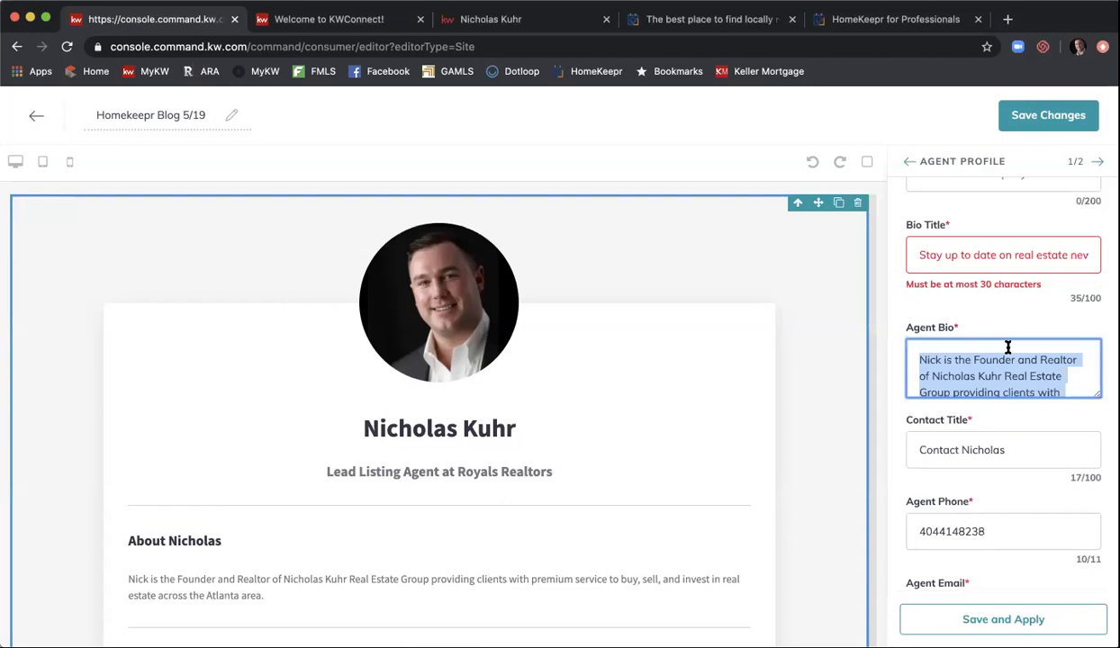
{"action": "key", "text": "BackSpace"}
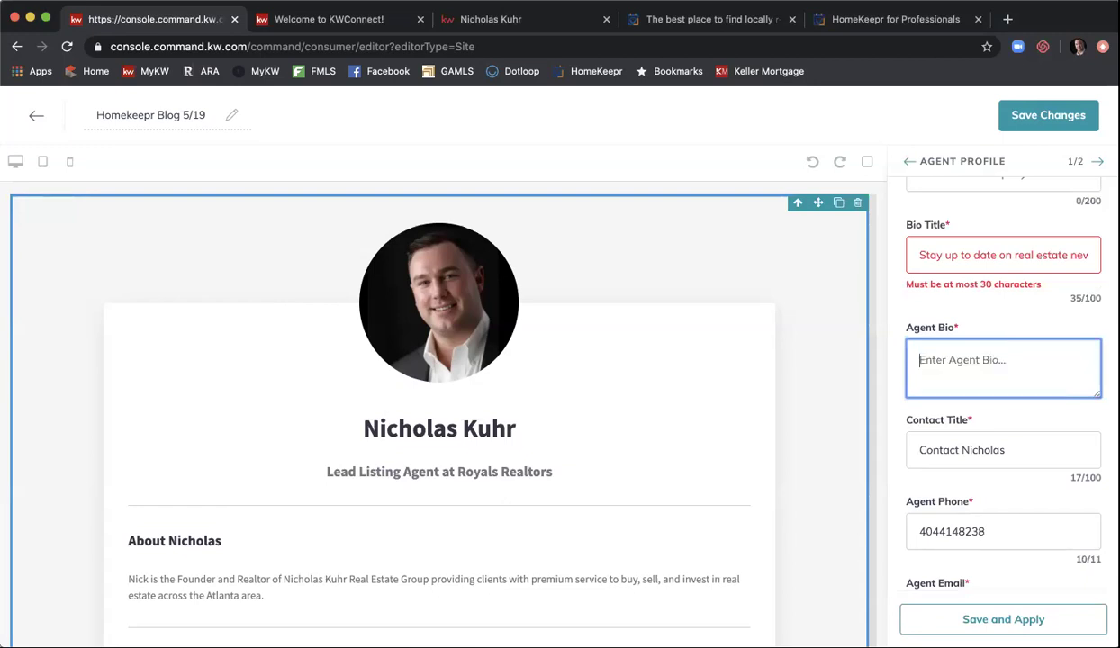
{"action": "key", "text": "super+v"}
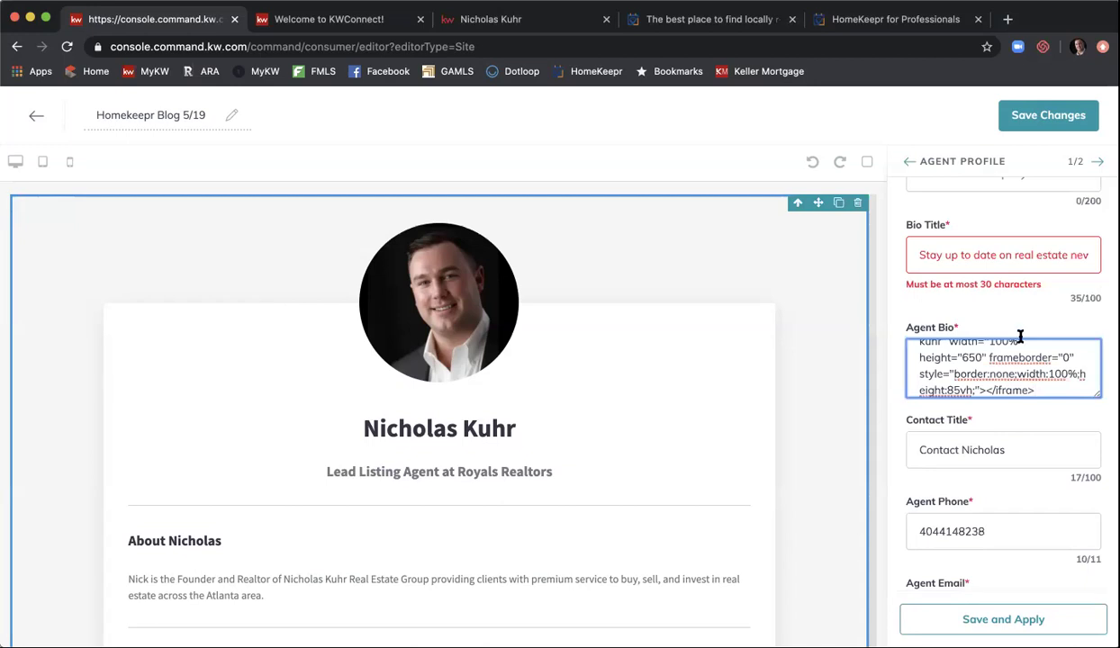
- Shorten the bio title to 'Real Estate News' and apply the profile changes
{"action": "scroll", "coordinate": [1023, 361], "scroll_direction": "up", "scroll_amount": 5}
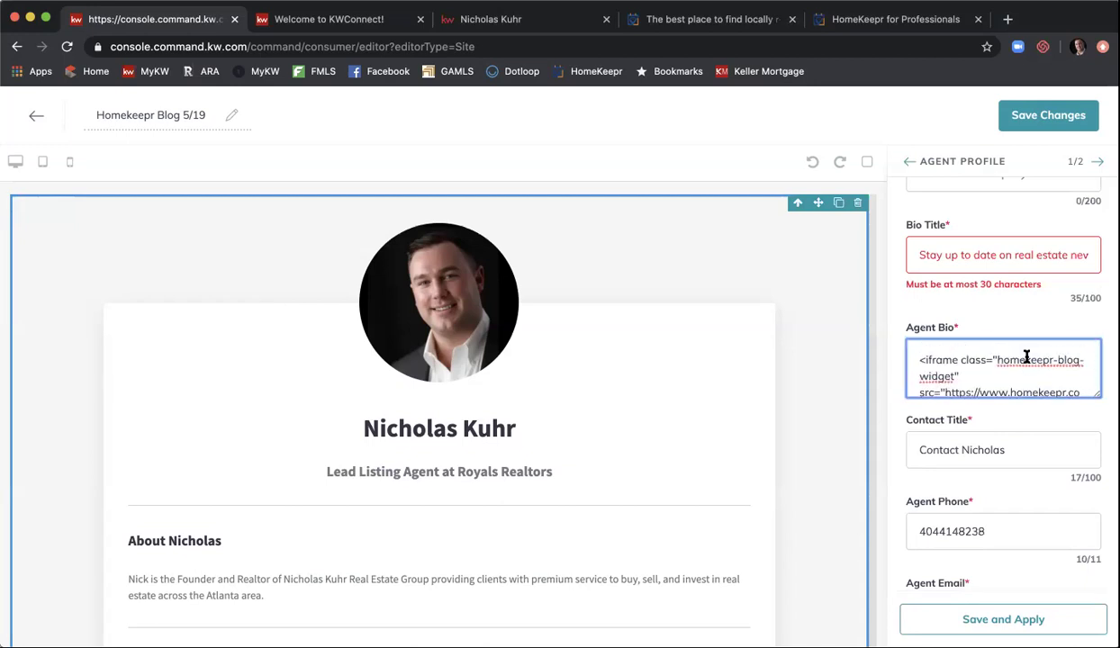
{"action": "triple_click", "coordinate": [1018, 254]}
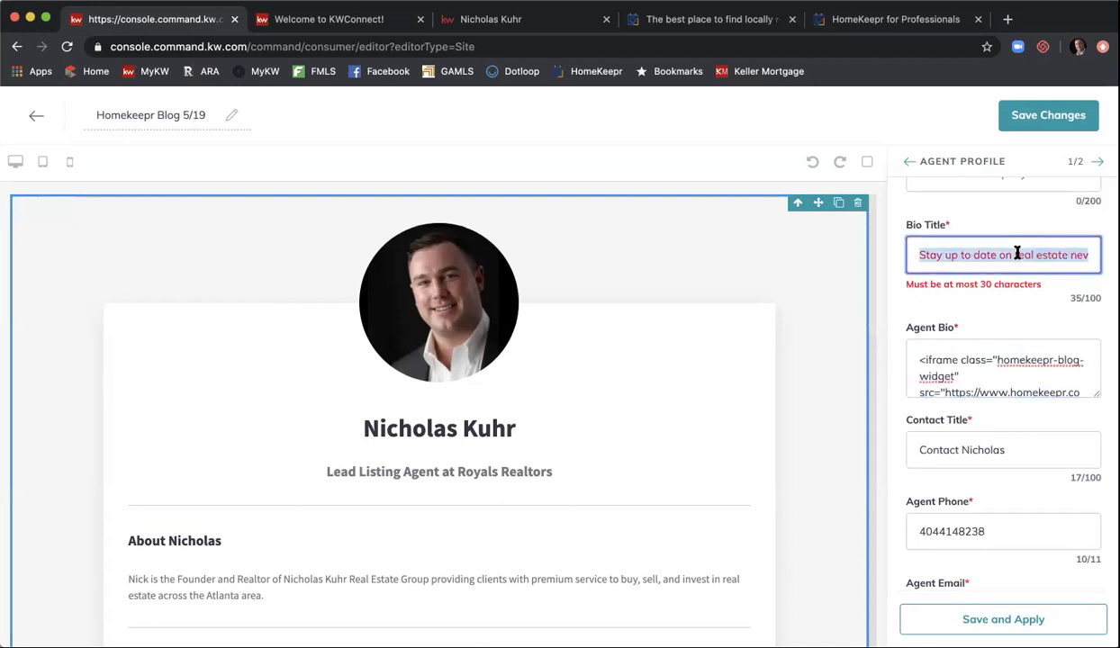
{"action": "type", "text": "Real Estate News"}
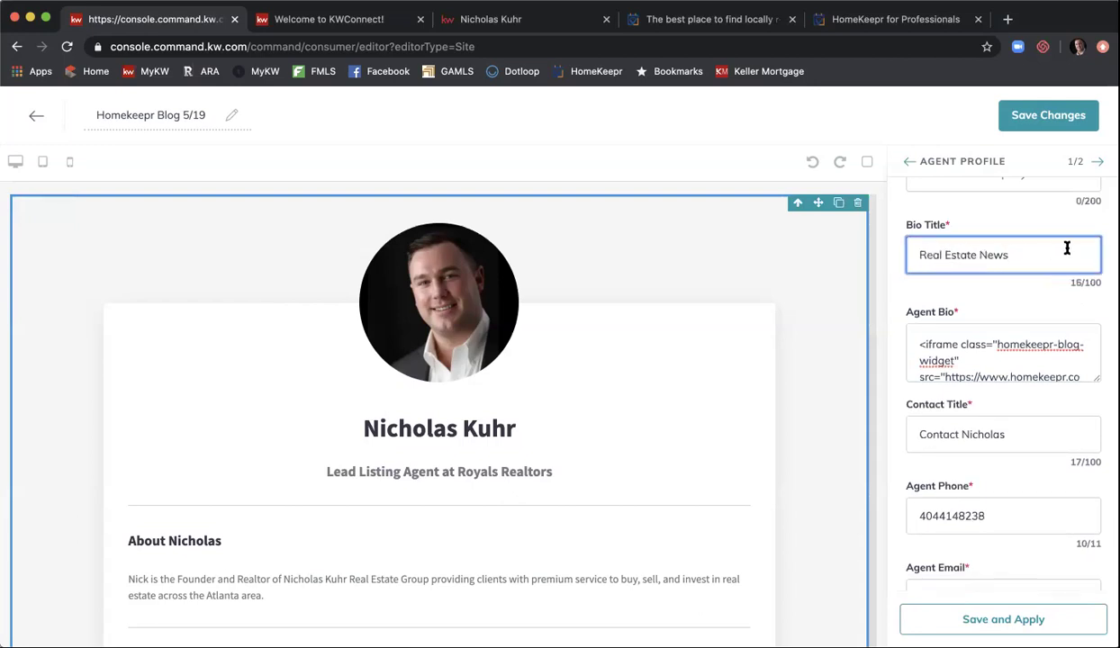
{"action": "scroll", "coordinate": [1083, 253], "scroll_direction": "down", "scroll_amount": 2}
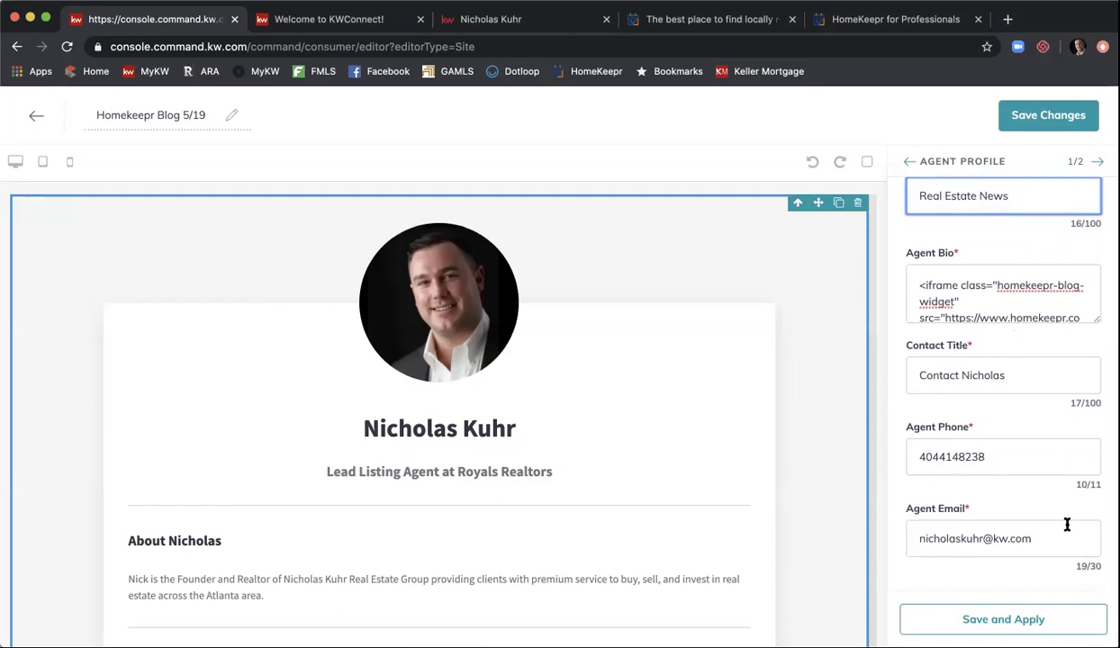
{"action": "left_click", "coordinate": [997, 615]}
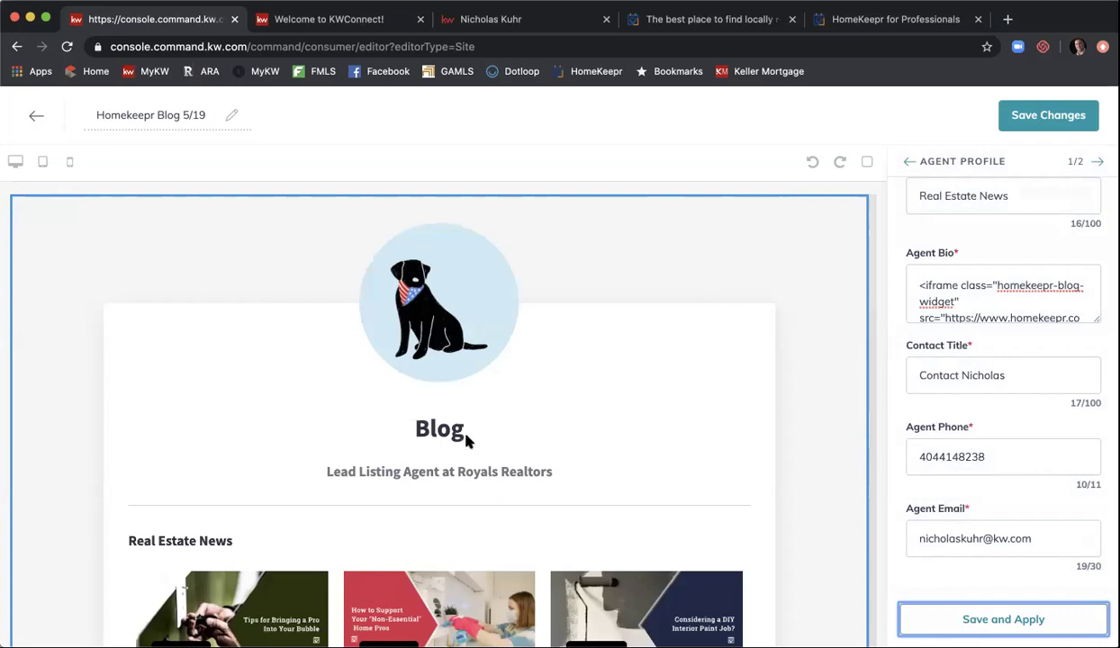
{"action": "scroll", "coordinate": [995, 374], "scroll_direction": "up", "scroll_amount": 5}
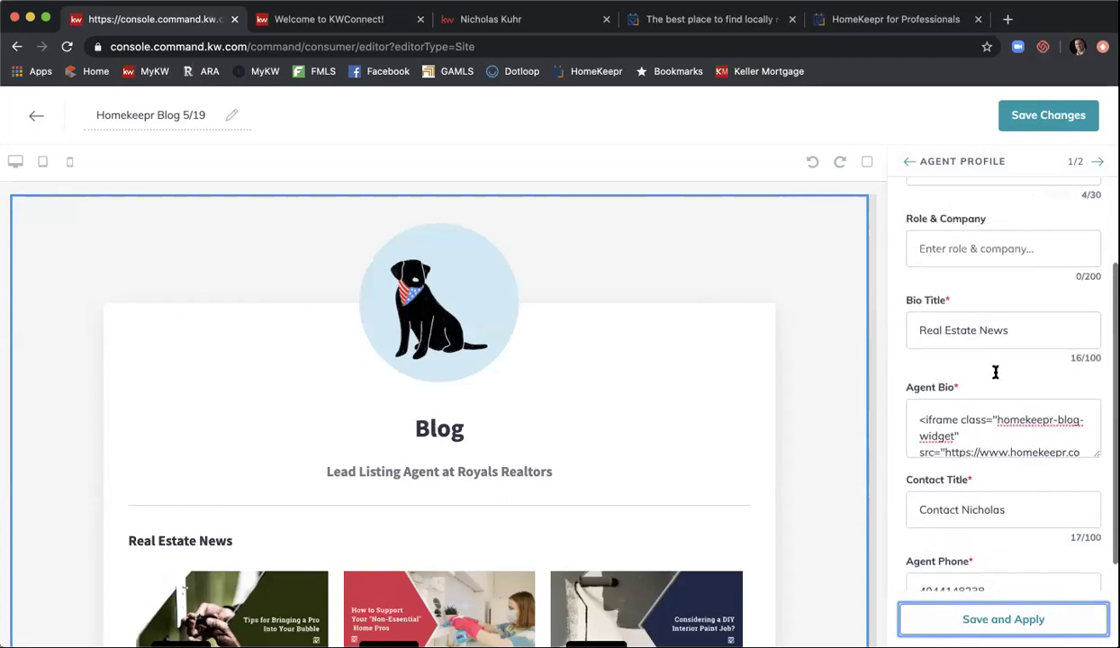
- Enter 'Stay up to date on real estate news' in the Role & Company line and apply it
{"action": "left_click", "coordinate": [986, 350]}
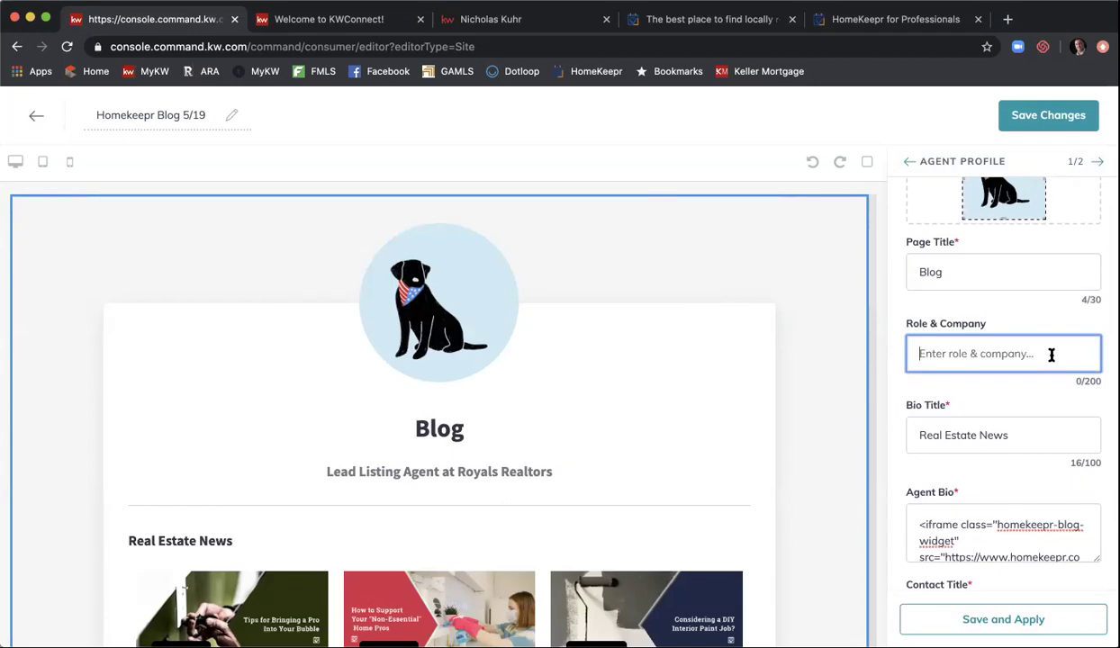
{"action": "type", "text": "Stay up to date"}
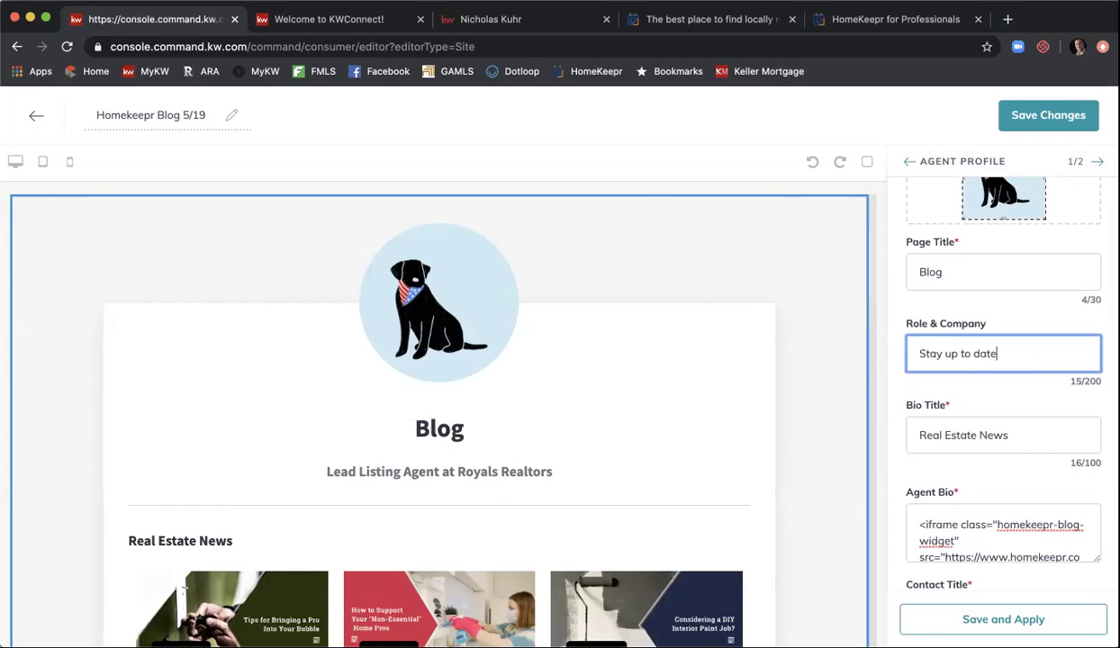
{"action": "type", "text": " on real e"}
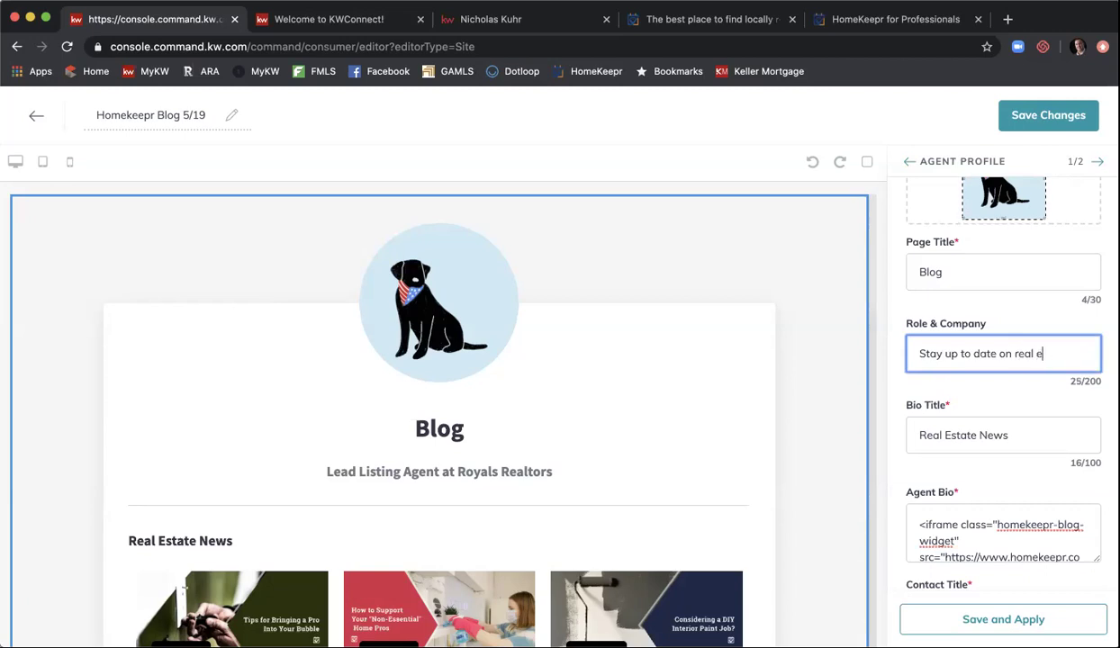
{"action": "type", "text": "state news"}
{"action": "left_click", "coordinate": [1047, 628]}
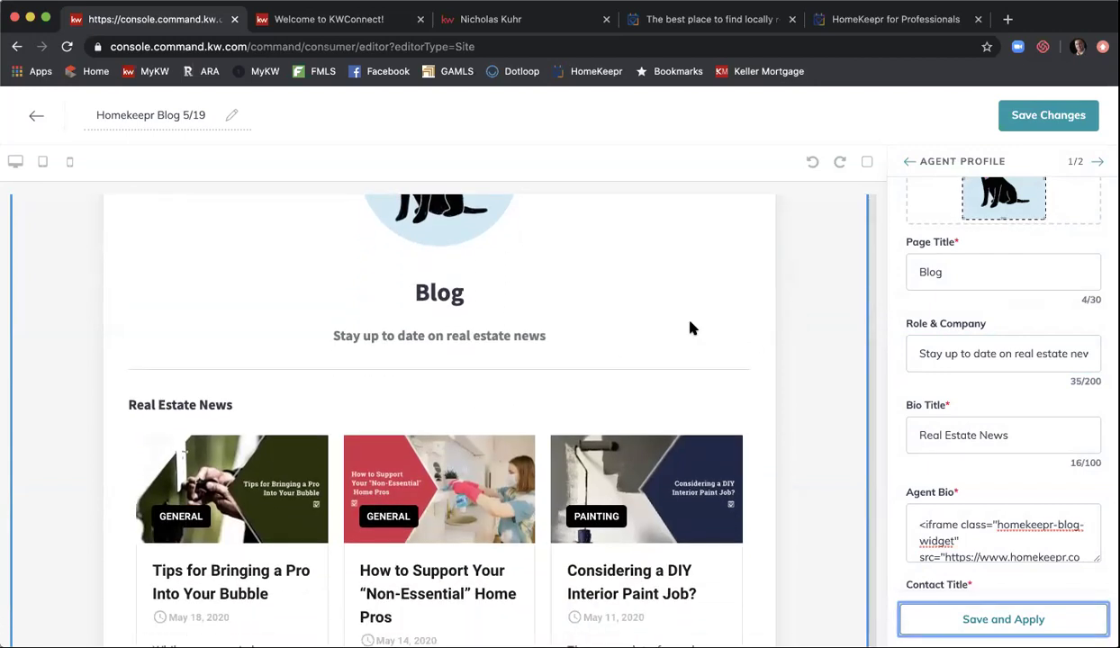
{"action": "scroll", "coordinate": [691, 328], "scroll_direction": "down", "scroll_amount": 5}
{"action": "scroll", "coordinate": [690, 328], "scroll_direction": "down", "scroll_amount": 3}
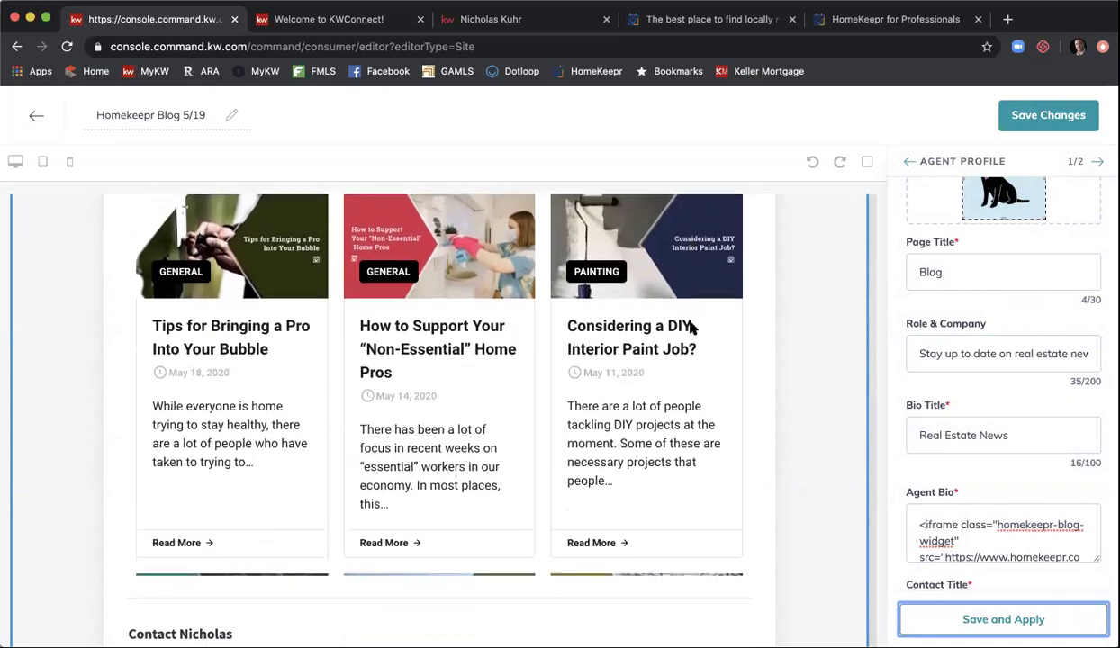
{"action": "scroll", "coordinate": [691, 327], "scroll_direction": "down", "scroll_amount": 4}
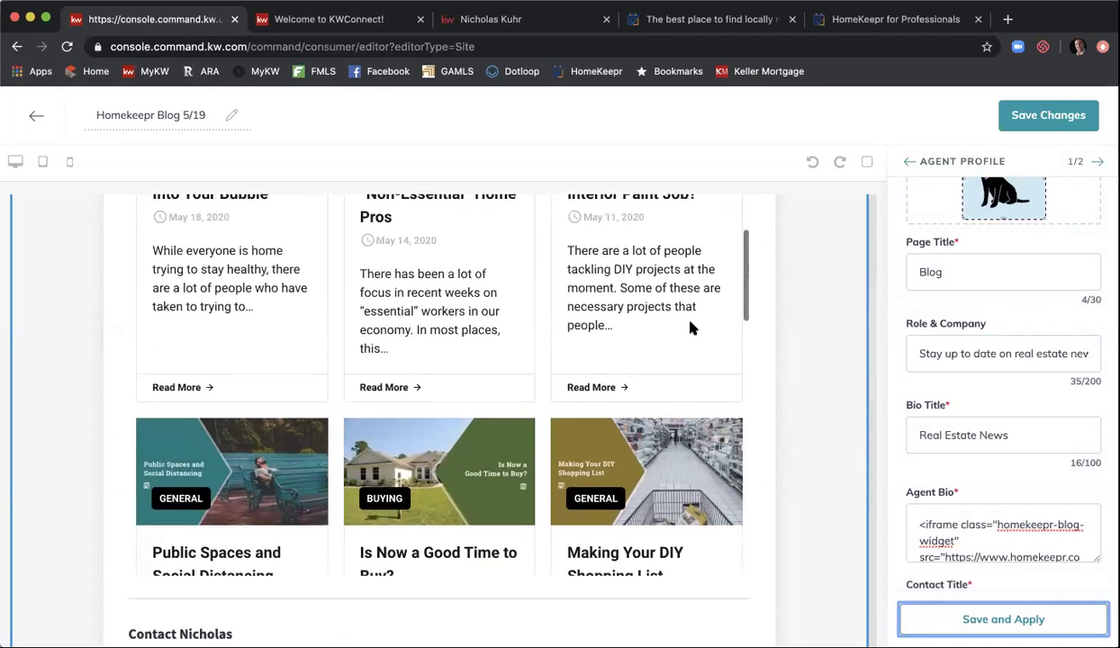
{"action": "scroll", "coordinate": [691, 328], "scroll_direction": "down", "scroll_amount": 3}
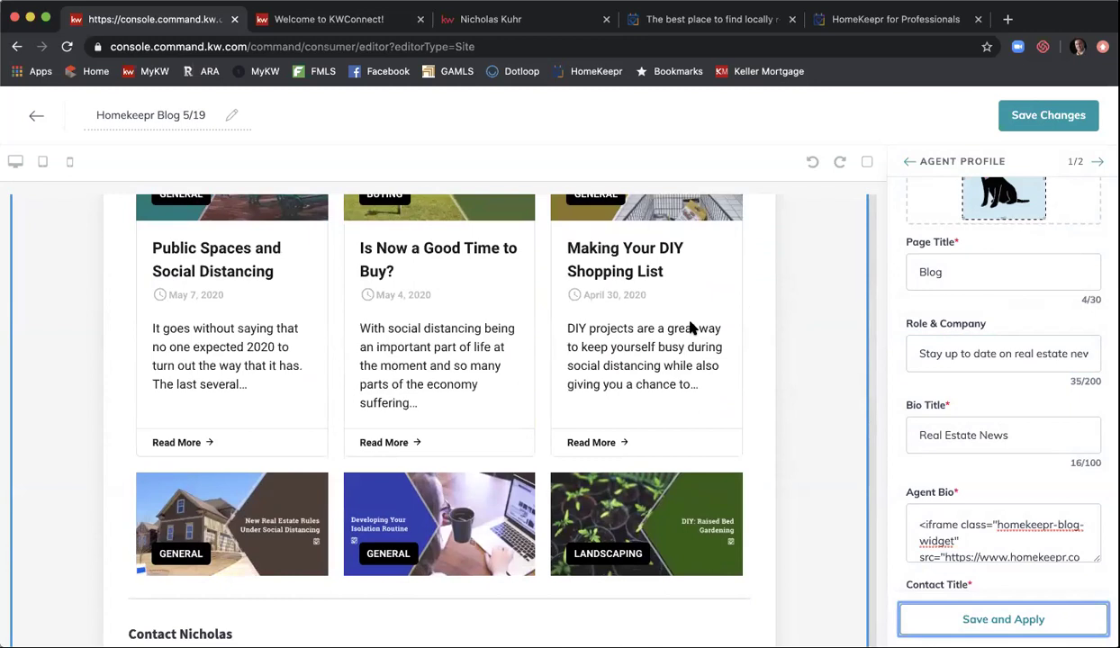
{"action": "scroll", "coordinate": [691, 328], "scroll_direction": "down", "scroll_amount": 4}
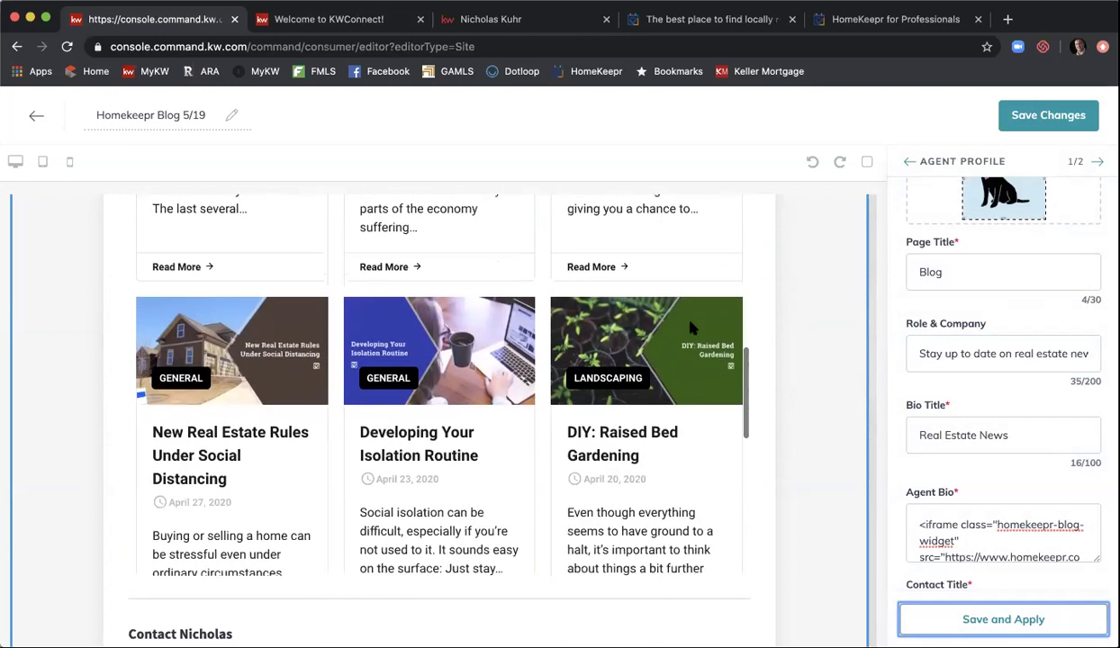
{"action": "scroll", "coordinate": [691, 328], "scroll_direction": "down", "scroll_amount": 6}
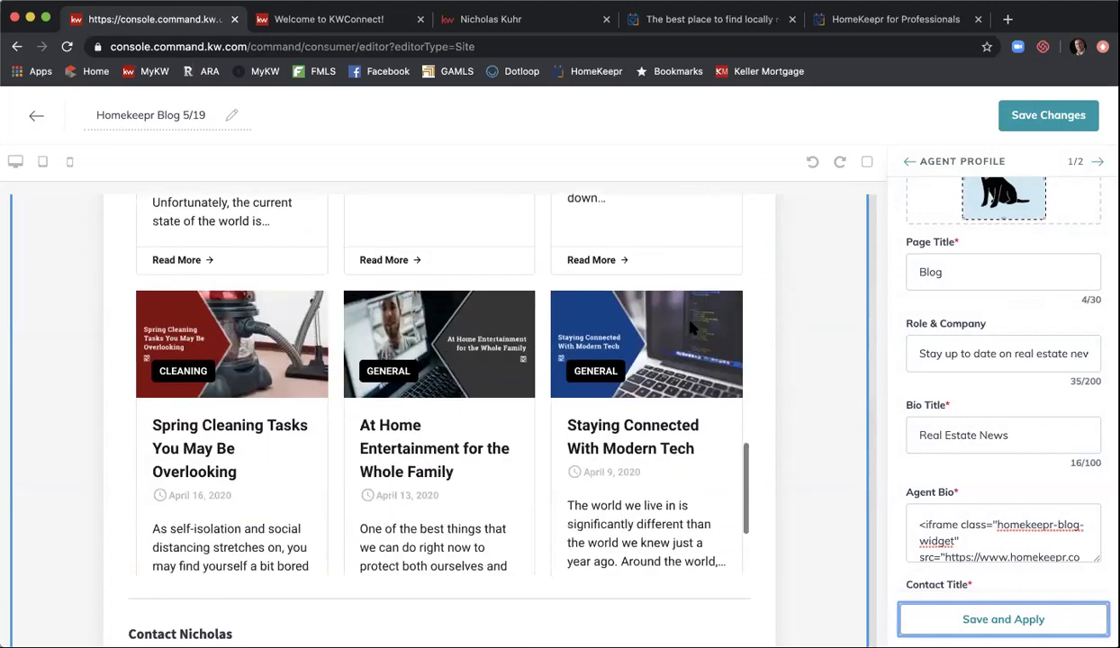
{"action": "scroll", "coordinate": [690, 327], "scroll_direction": "down", "scroll_amount": 2}
{"action": "scroll", "coordinate": [691, 327], "scroll_direction": "up", "scroll_amount": 10}
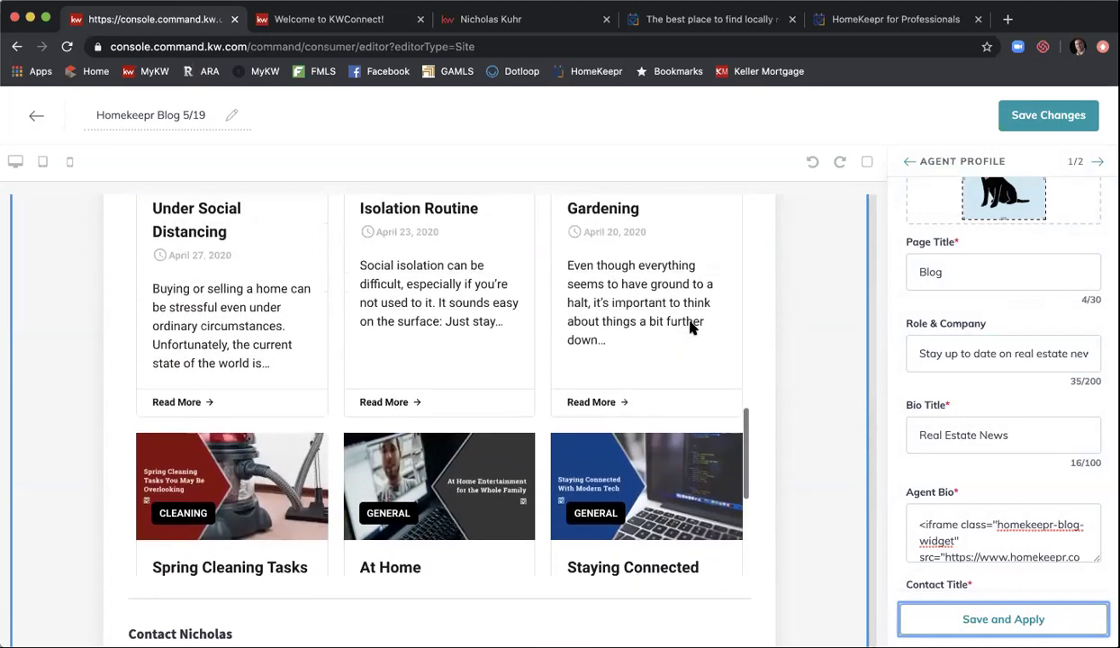
{"action": "scroll", "coordinate": [690, 328], "scroll_direction": "up", "scroll_amount": 10}
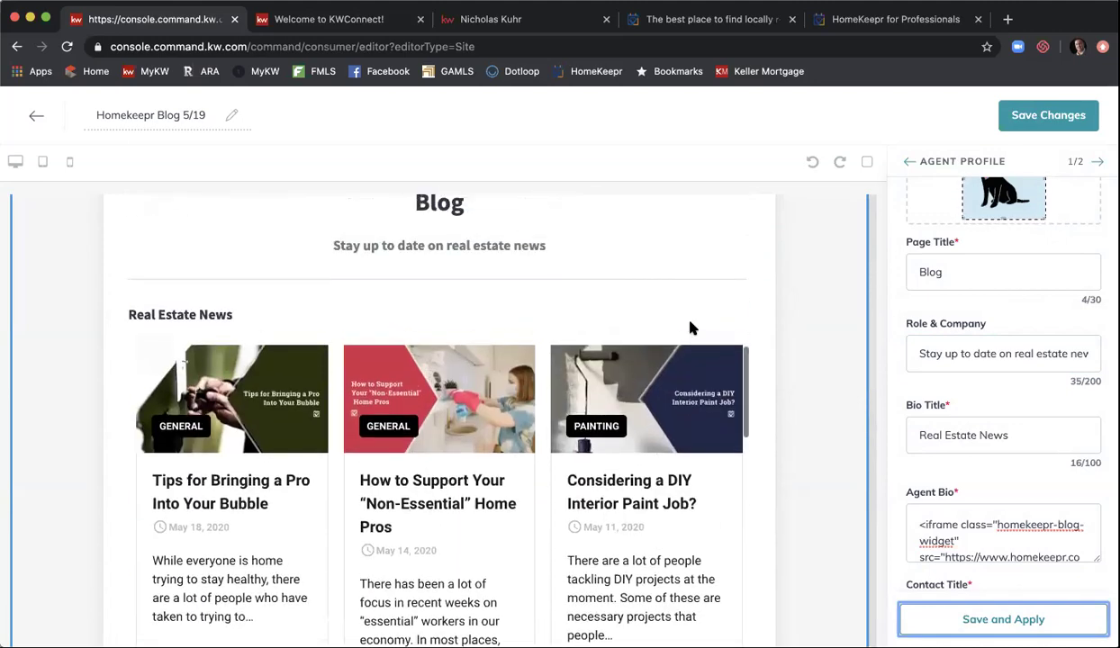
{"action": "scroll", "coordinate": [691, 328], "scroll_direction": "down", "scroll_amount": 1}
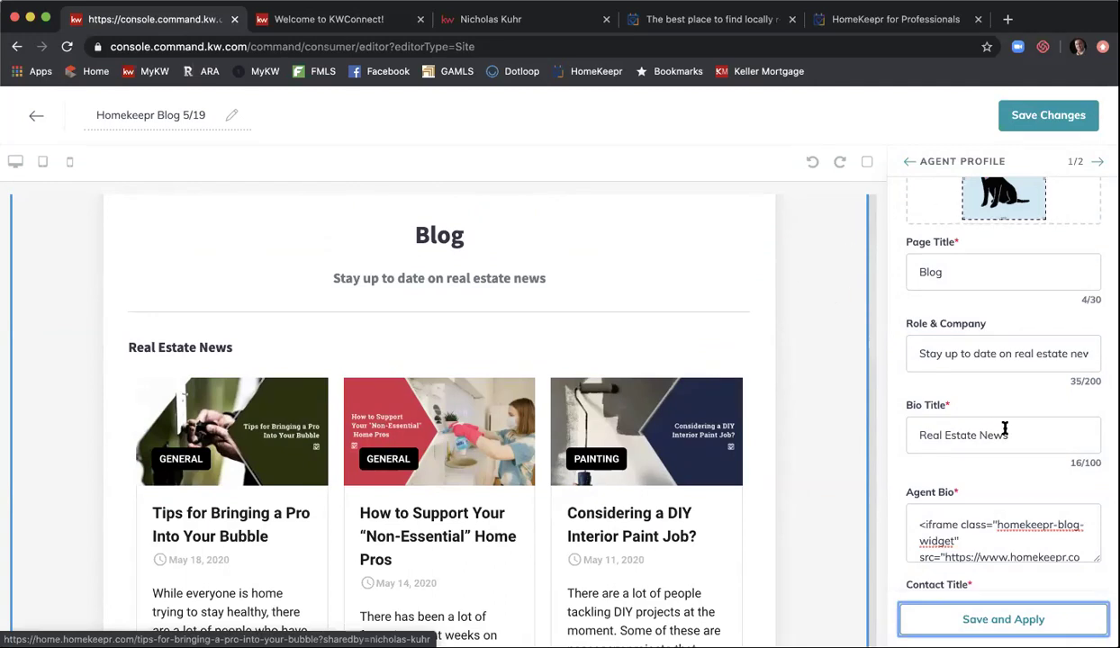
- Save the Homekeepr Blog 5/19 page and confirm publishing it as an agent site
{"action": "left_click", "coordinate": [1042, 127]}
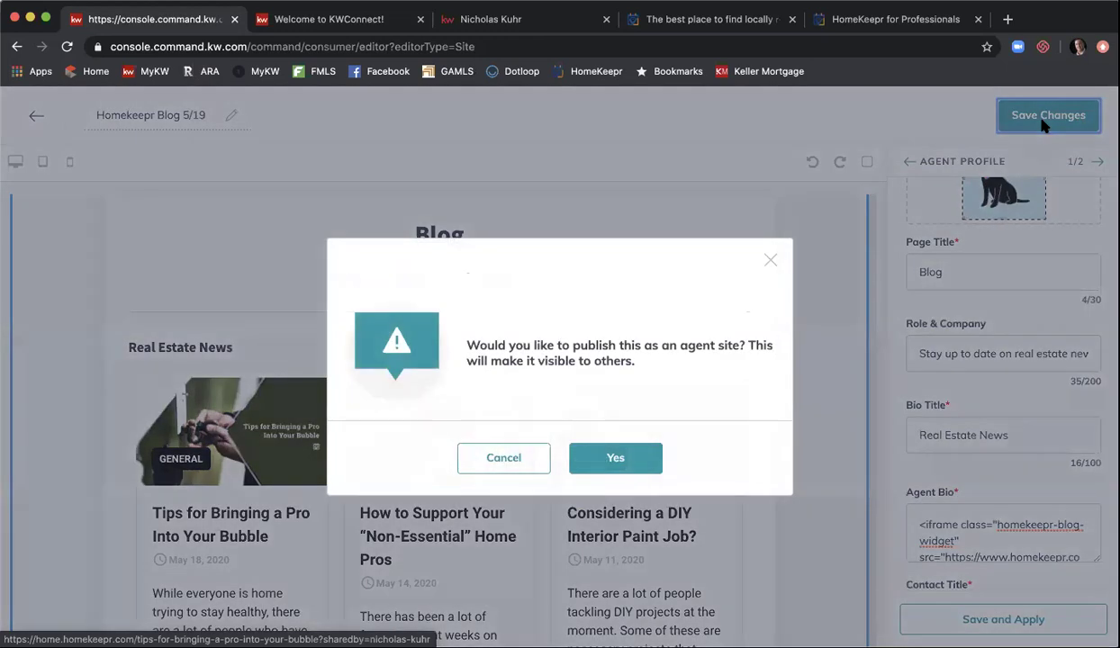
{"action": "left_click", "coordinate": [636, 467]}
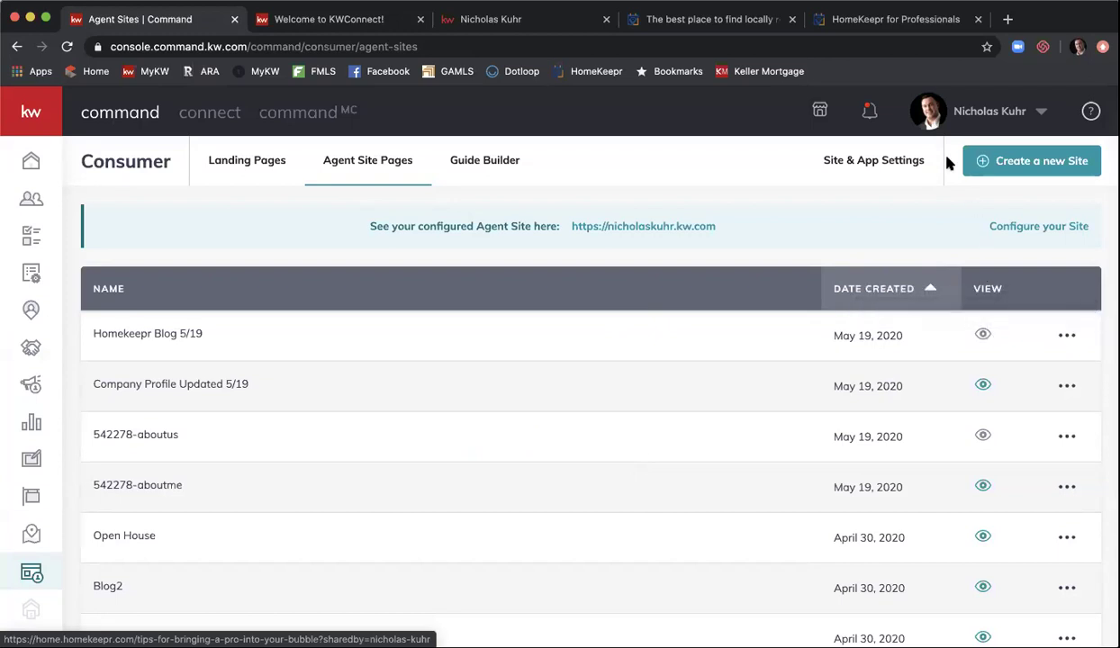
- Add a Site Pages navigation entry linked to the Homekeepr Blog 5/19 page
{"action": "left_click", "coordinate": [884, 169]}
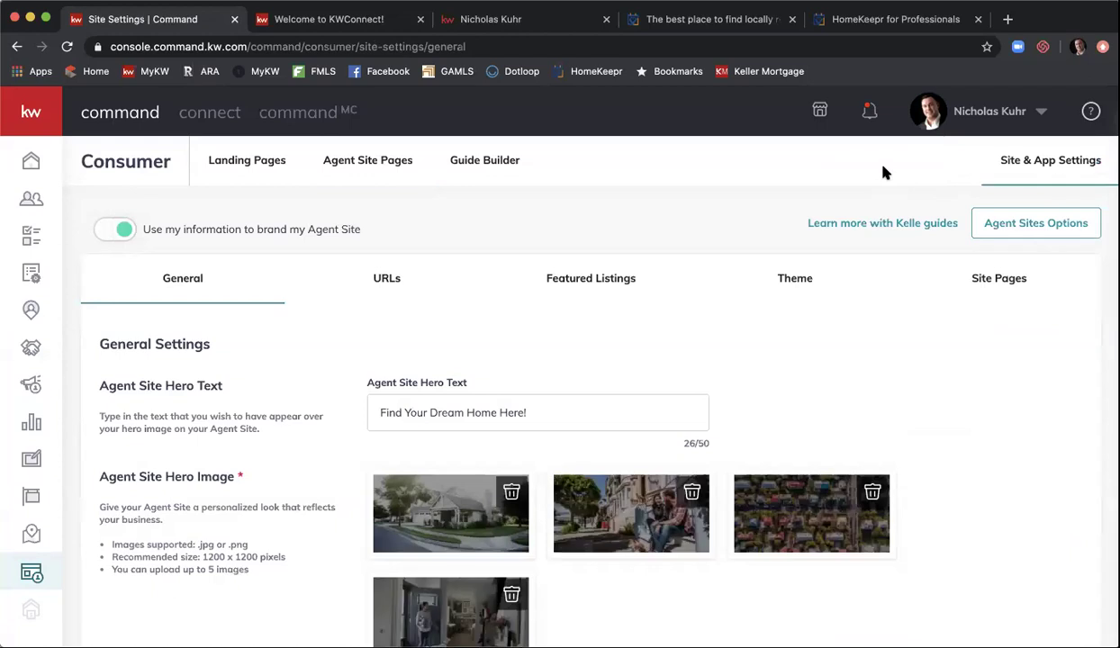
{"action": "left_click", "coordinate": [999, 278]}
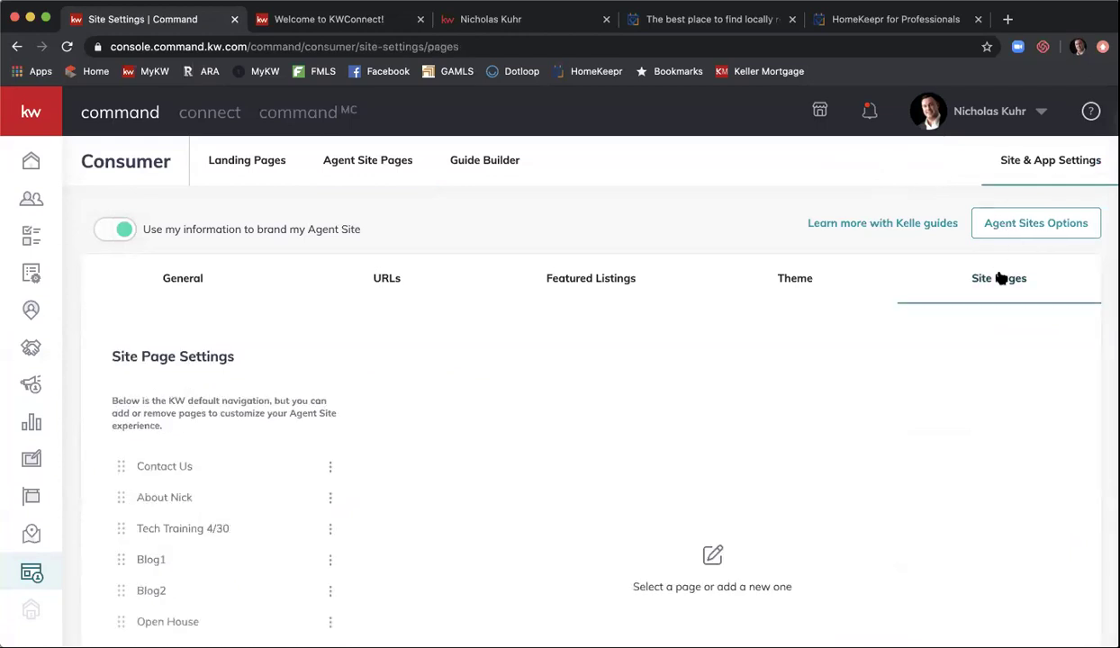
{"action": "scroll", "coordinate": [562, 436], "scroll_direction": "down", "scroll_amount": 3}
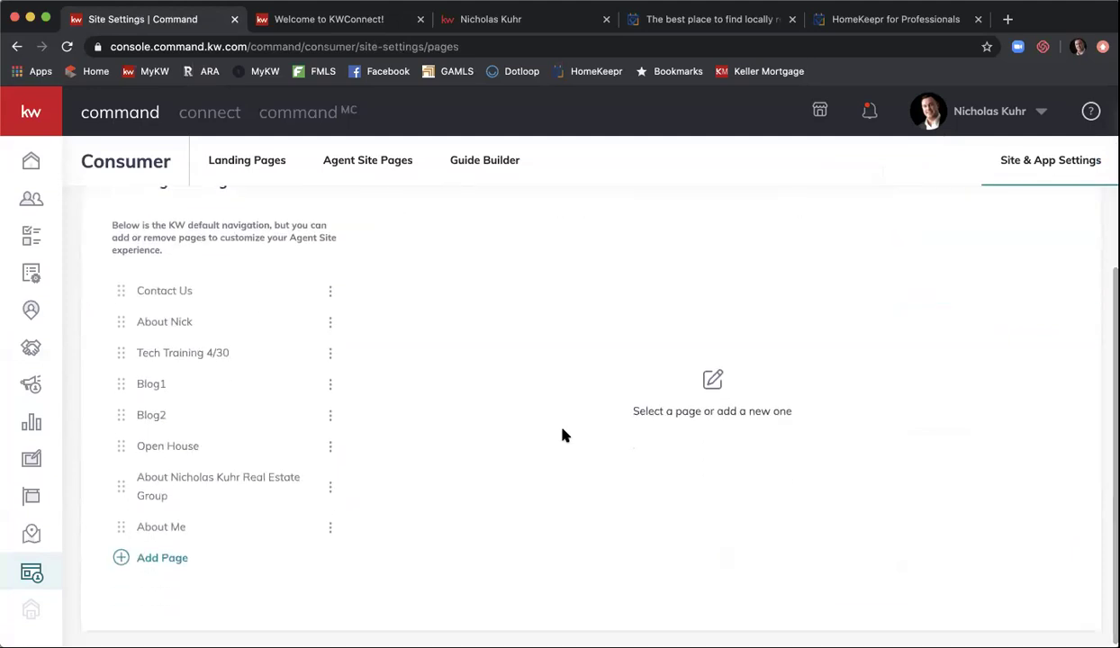
{"action": "left_click", "coordinate": [170, 559]}
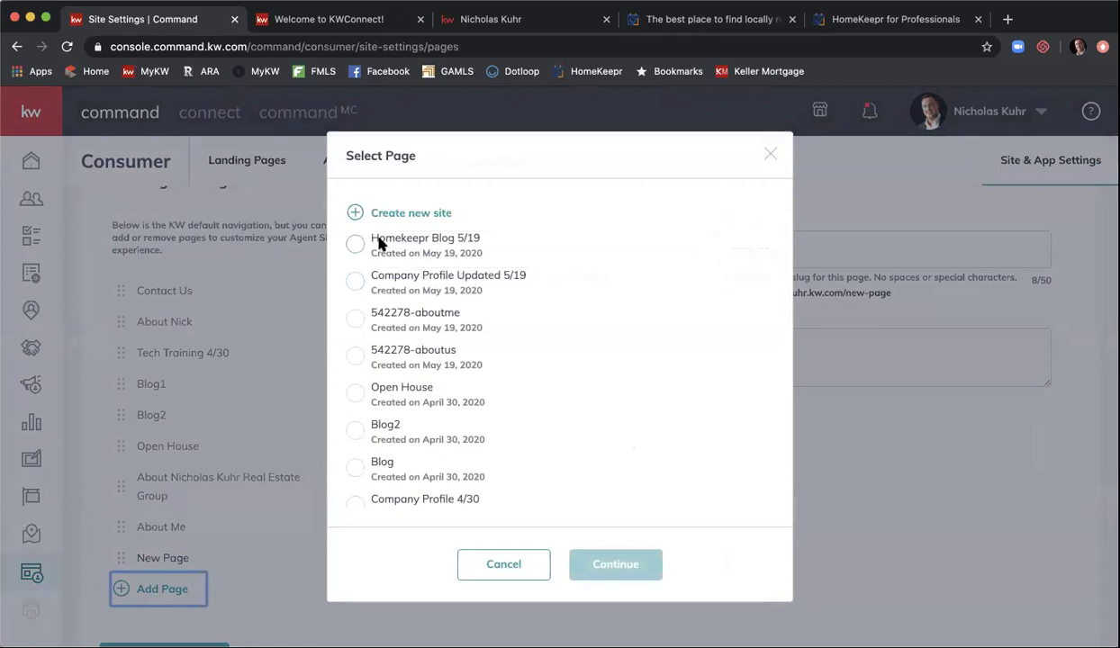
{"action": "left_click", "coordinate": [356, 244]}
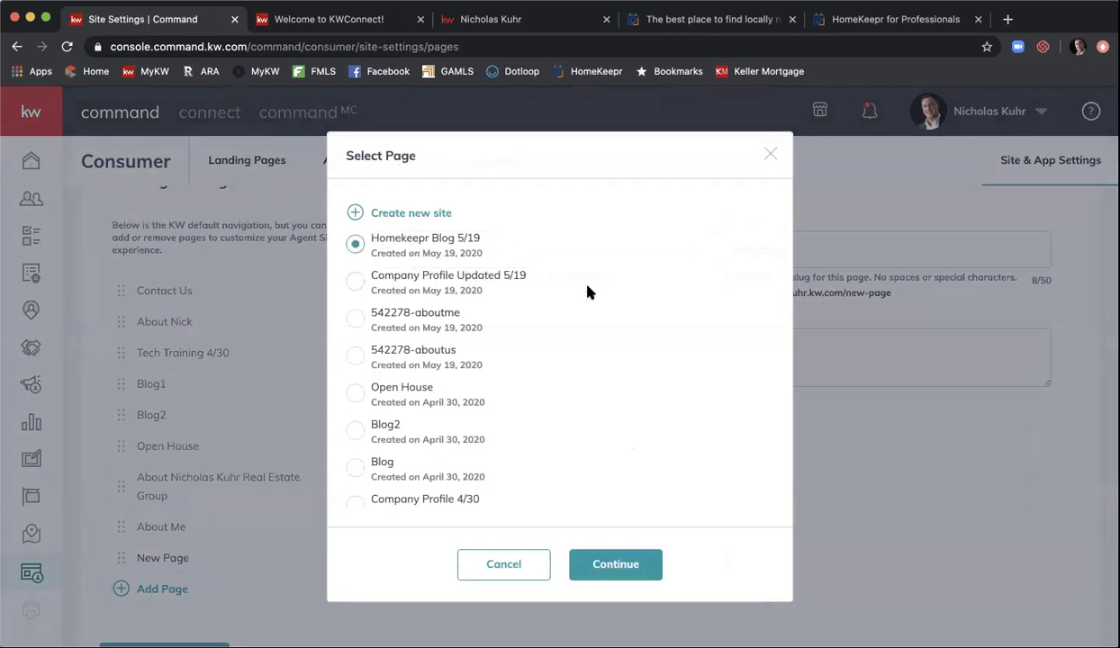
{"action": "left_click", "coordinate": [625, 567]}
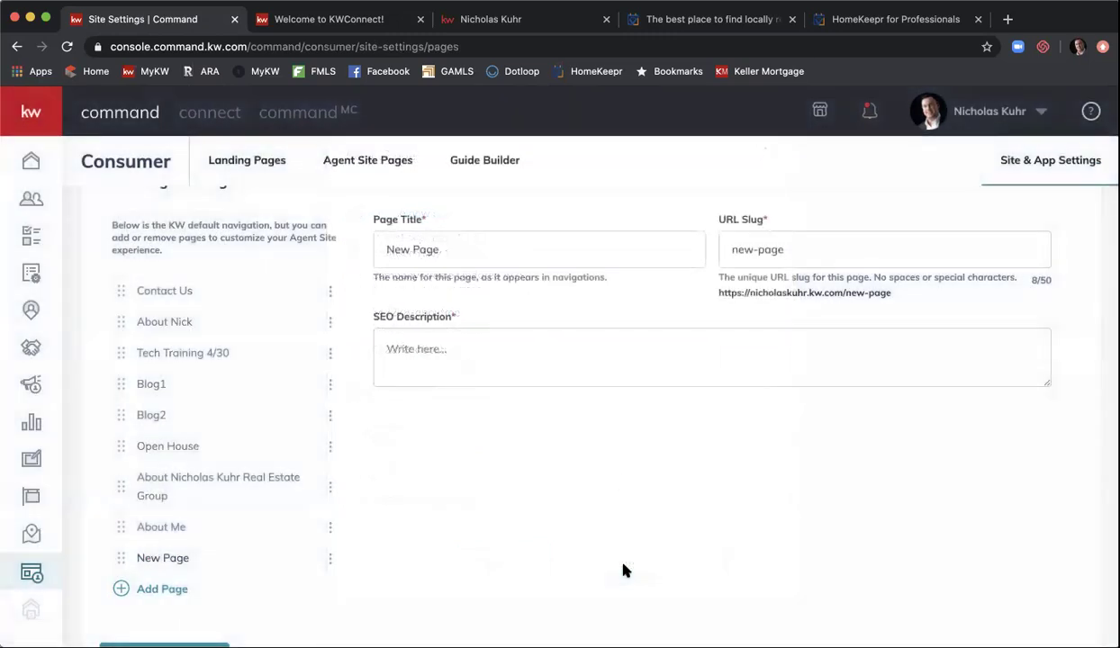
- Title the page 'Homekeepr Blog' with slug 'homekeepr-bloh' and SEO description 'blog', then save
{"action": "triple_click", "coordinate": [513, 249]}
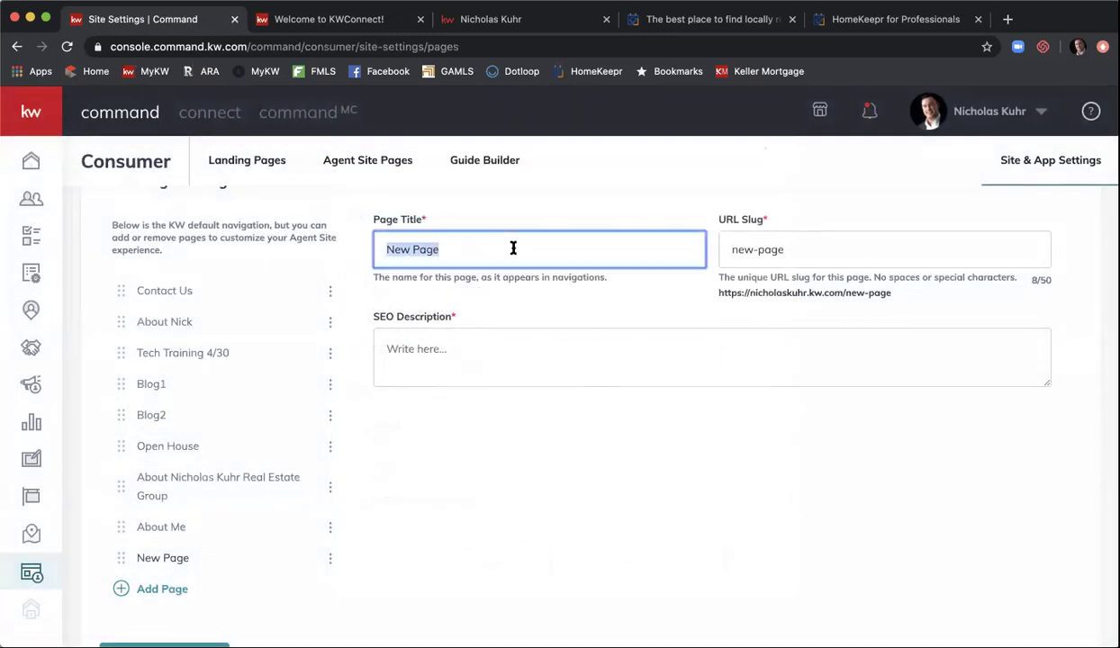
{"action": "type", "text": "Hom"}
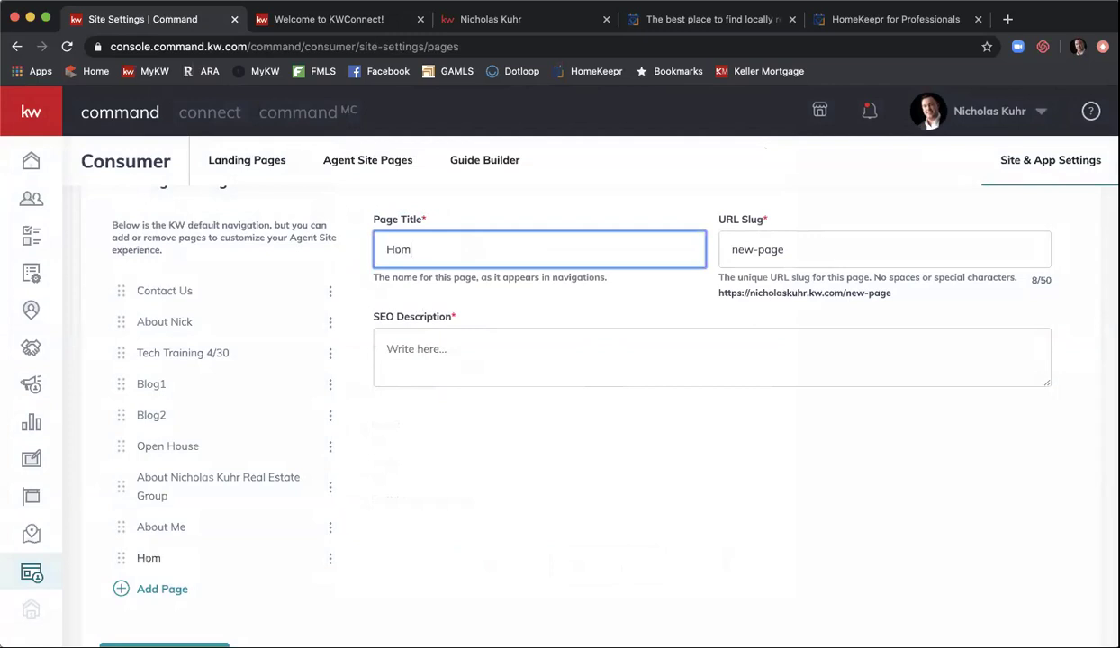
{"action": "type", "text": "ekeepr Blog"}
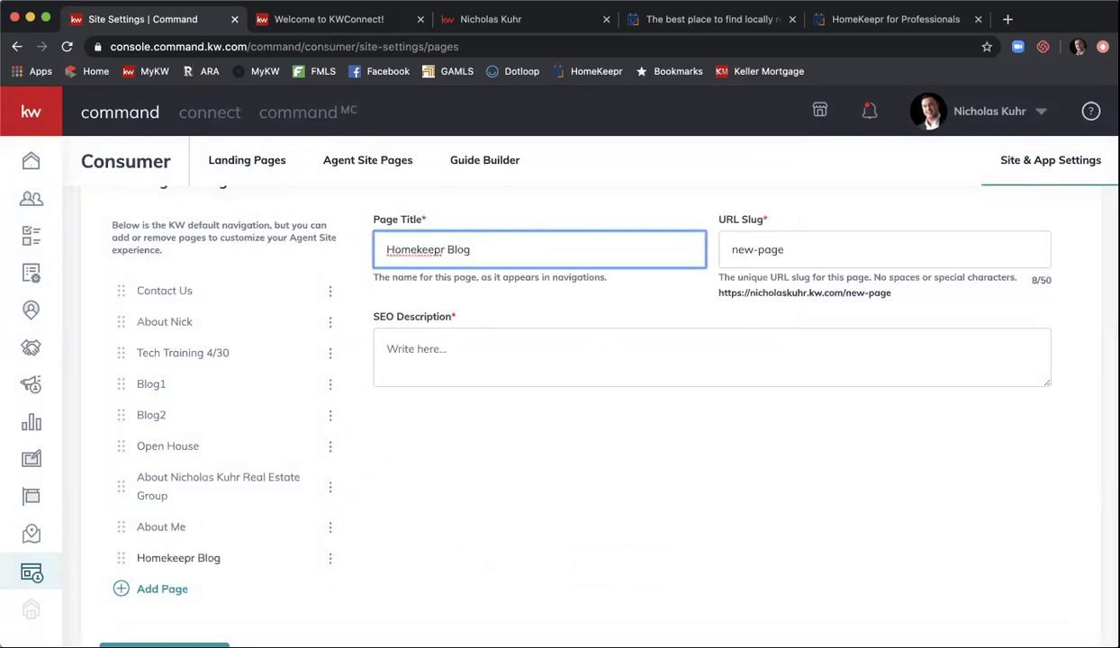
{"action": "key", "text": "Tab"}
{"action": "type", "text": "ho"}
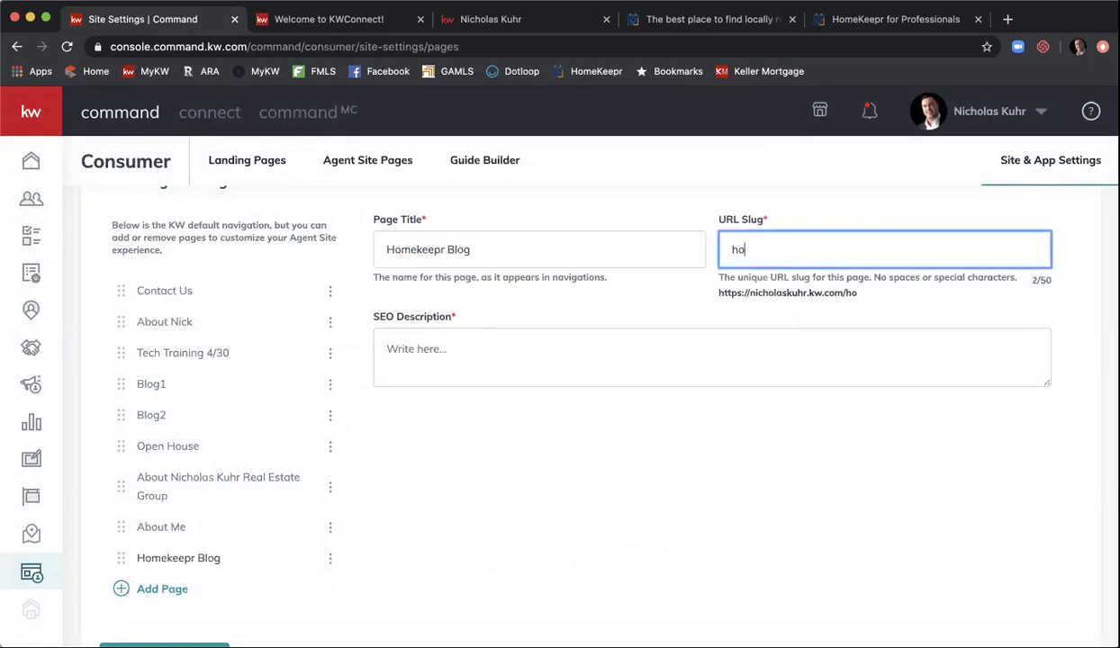
{"action": "type", "text": "mekeepr-bloh"}
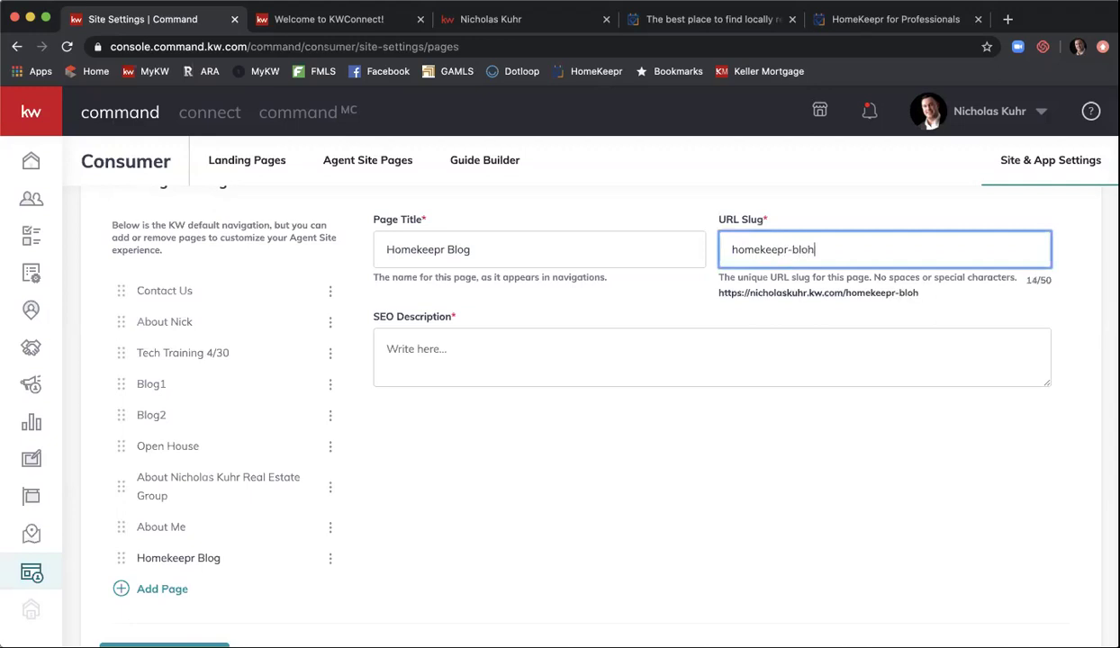
{"action": "key", "text": "Tab"}
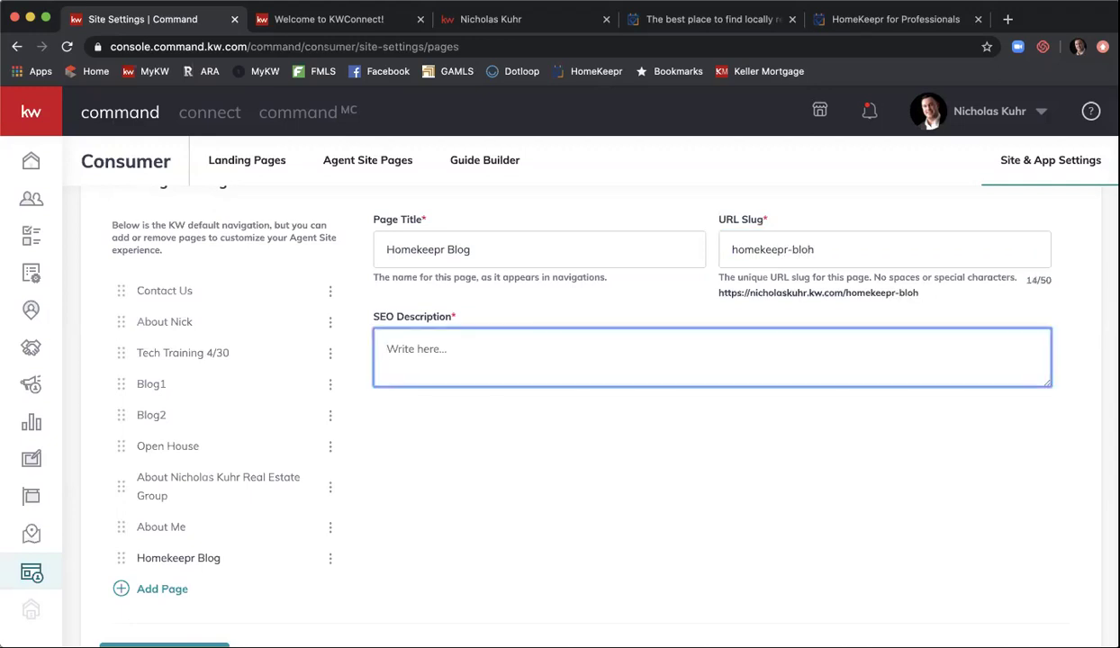
{"action": "type", "text": "blog"}
{"action": "scroll", "coordinate": [531, 341], "scroll_direction": "down", "scroll_amount": 2}
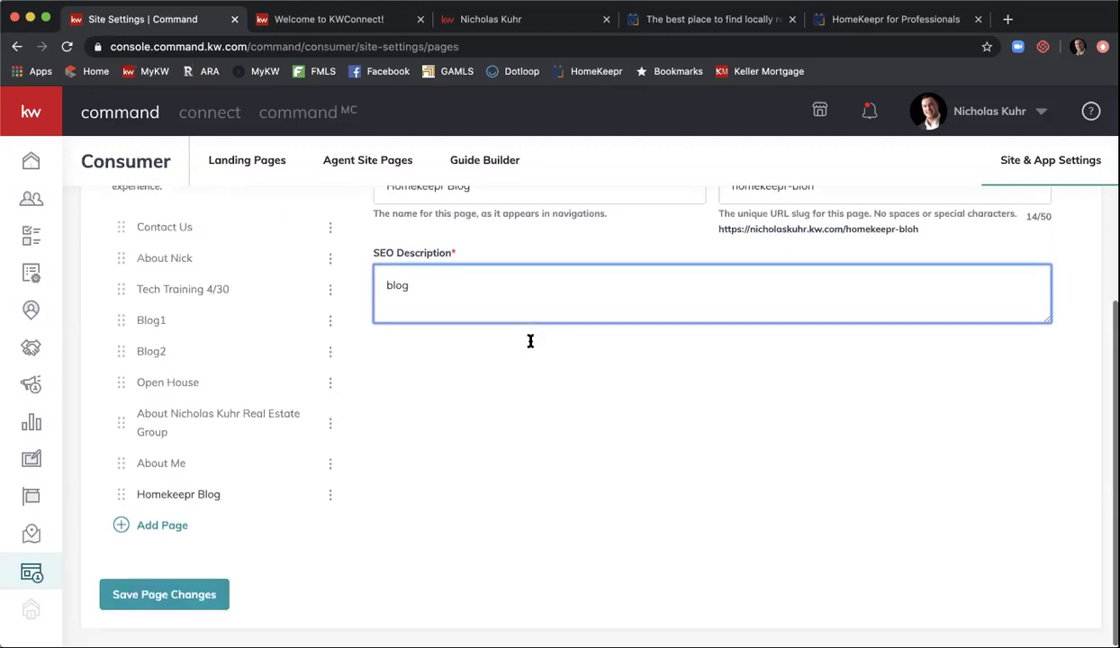
{"action": "left_click", "coordinate": [196, 590]}
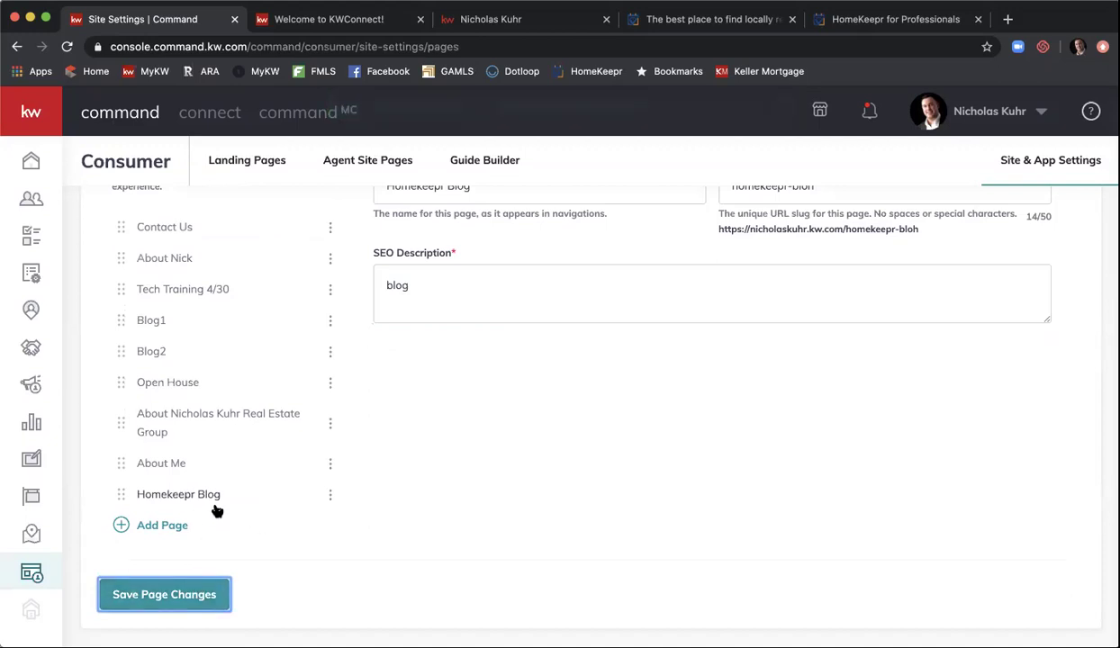
{"action": "key", "text": "Return"}
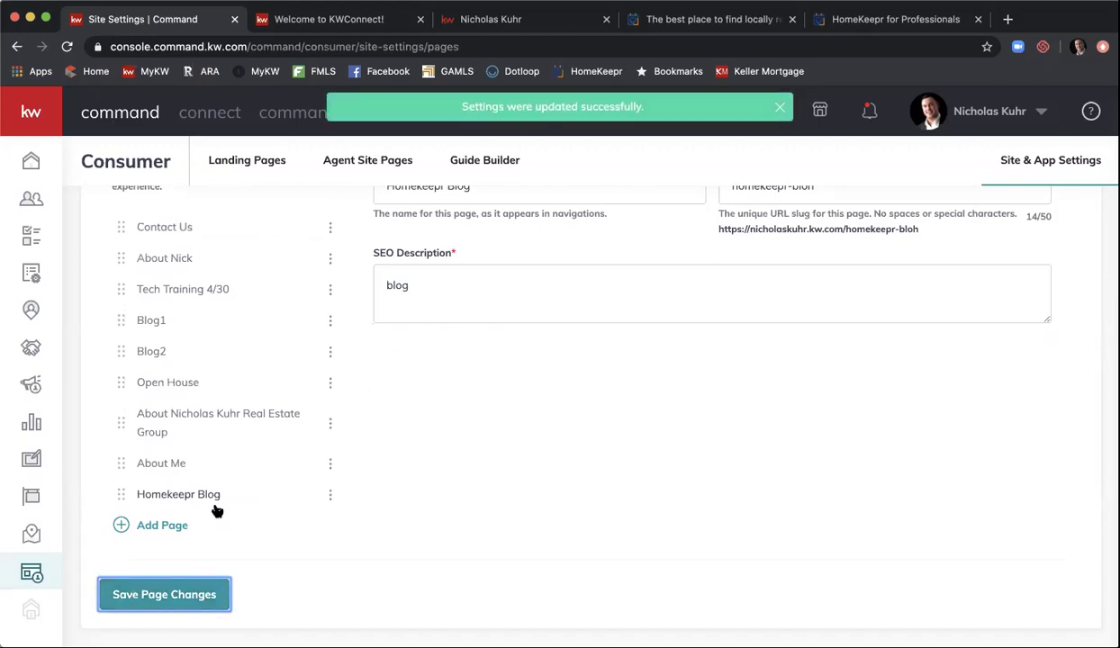
- Move Homekeepr Blog to the top of the page order, save, and switch to the live site
{"action": "left_click_drag", "start_coordinate": [120, 496], "coordinate": [115, 230]}
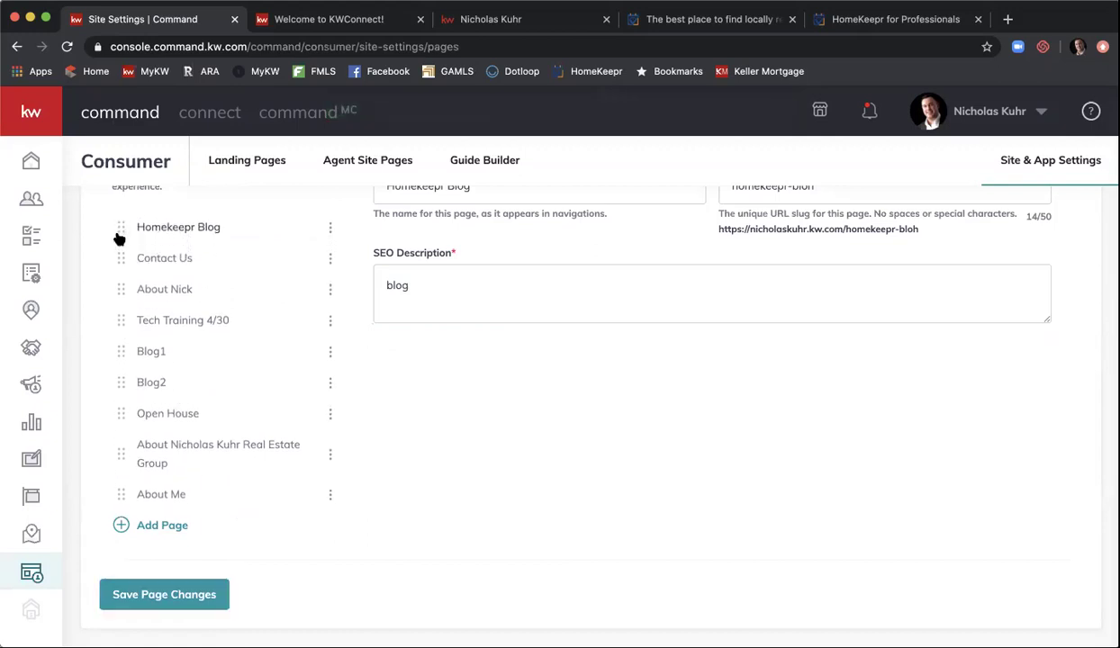
{"action": "left_click", "coordinate": [200, 600]}
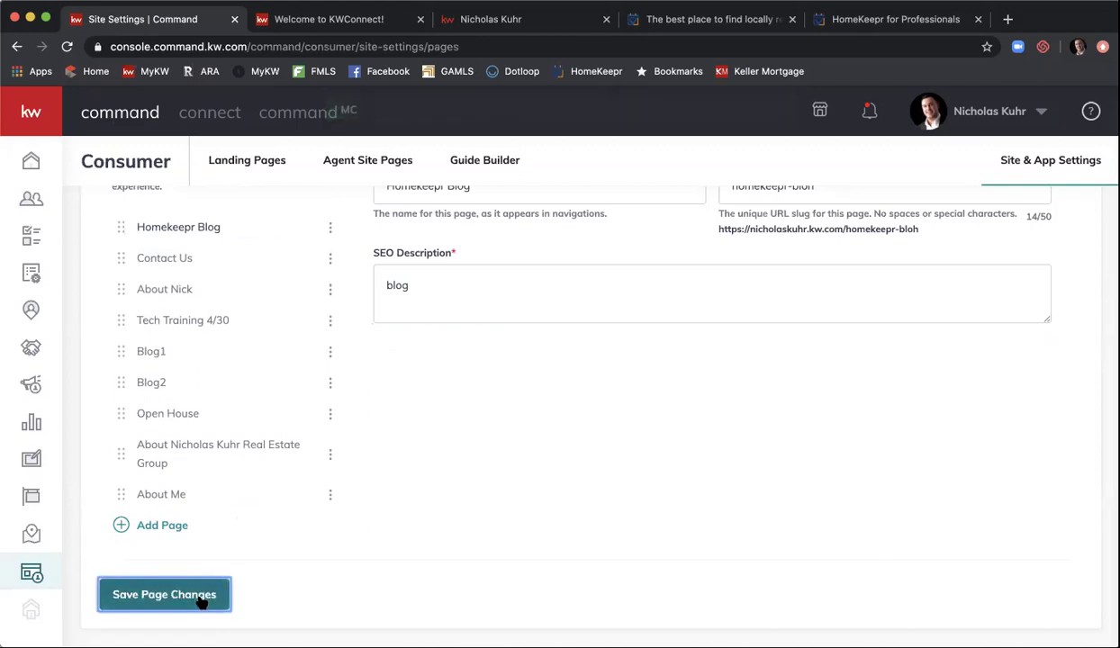
{"action": "left_click", "coordinate": [461, 18]}
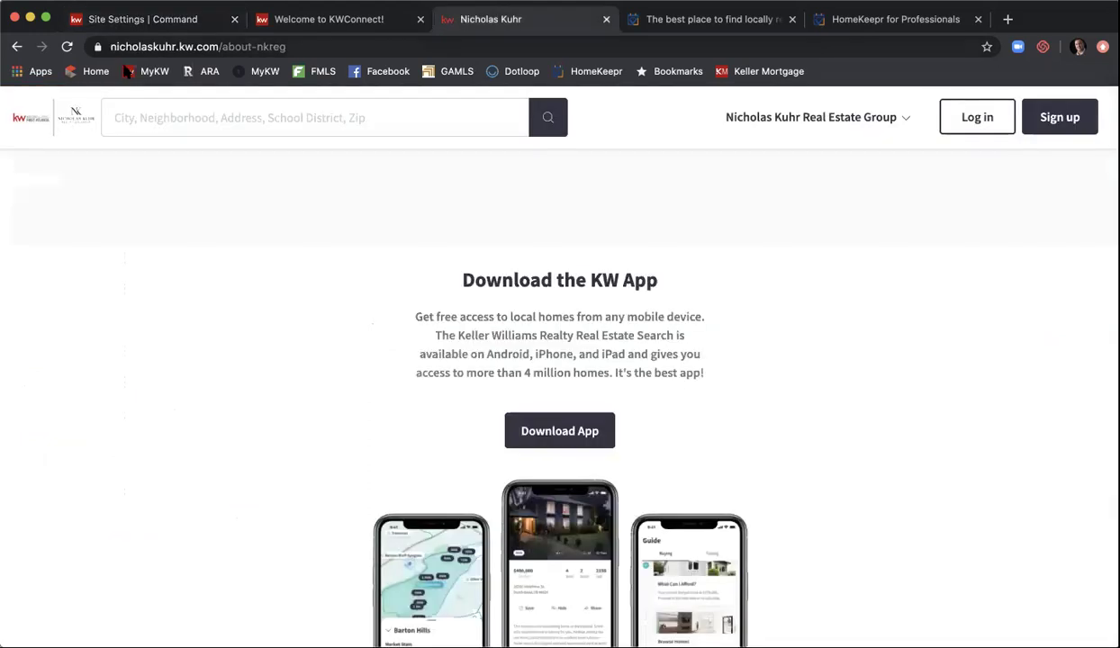
- Reload the agent site home page and open Homekeepr Blog from the navigation dropdown
{"action": "left_click", "coordinate": [40, 117]}
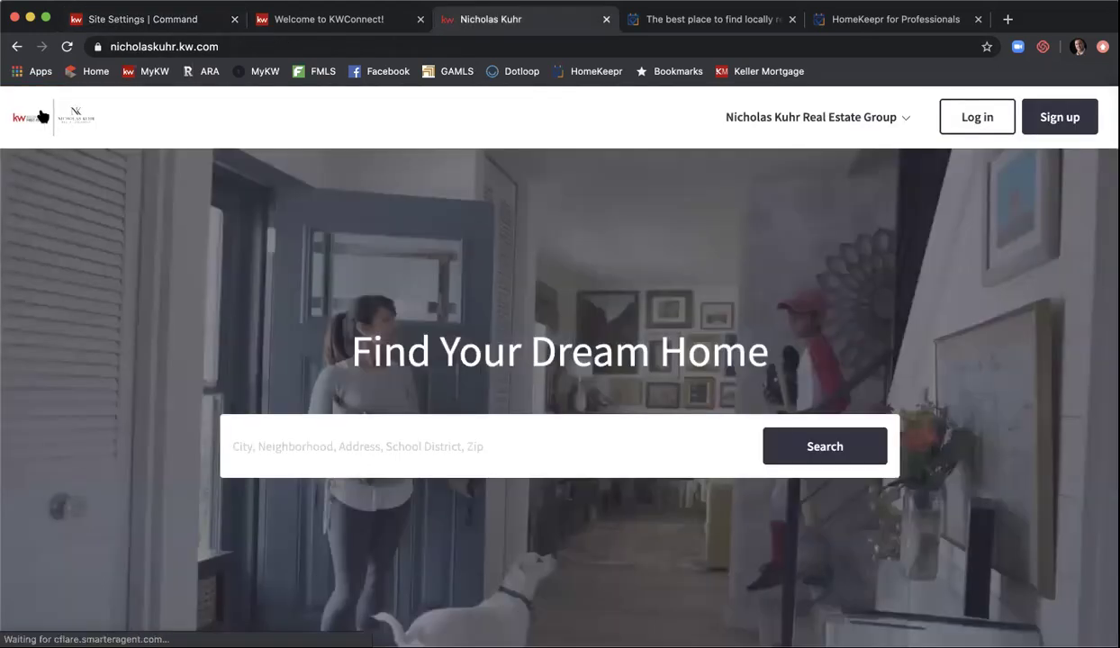
{"action": "left_click", "coordinate": [65, 46]}
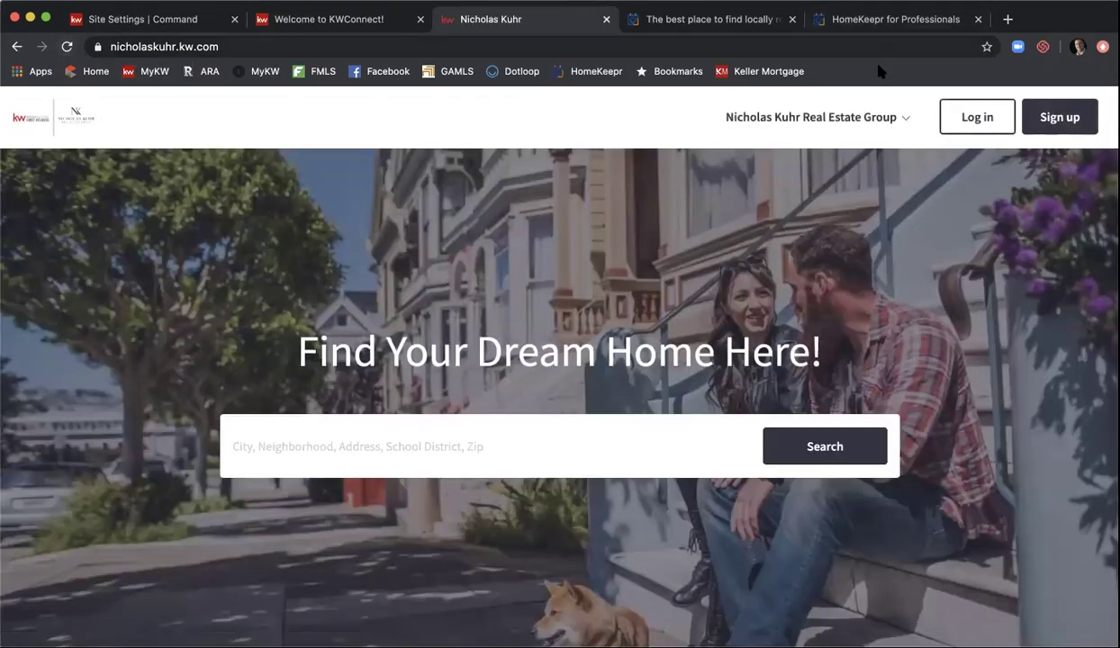
{"action": "left_click", "coordinate": [901, 115]}
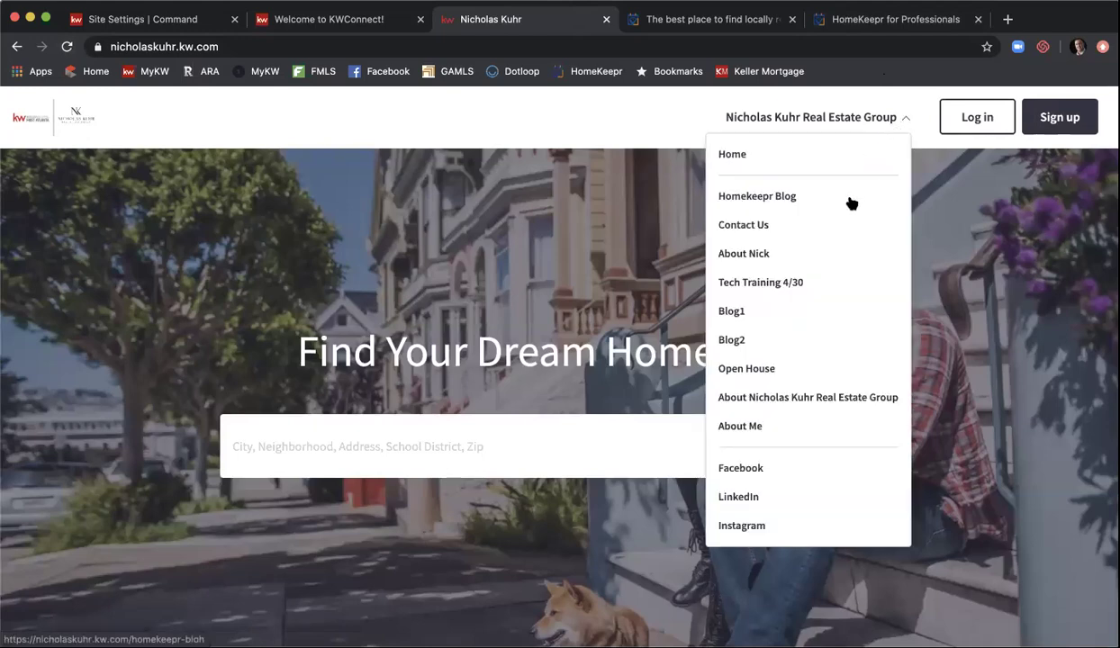
{"action": "left_click", "coordinate": [792, 197]}
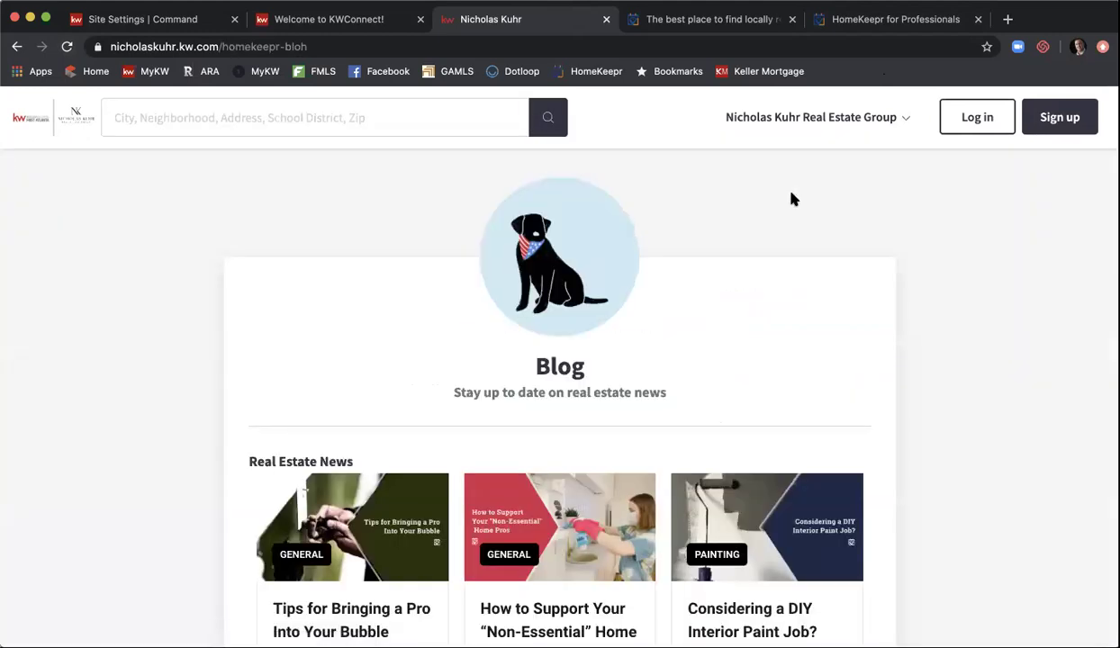
{"action": "scroll", "coordinate": [1005, 232], "scroll_direction": "down", "scroll_amount": 3}
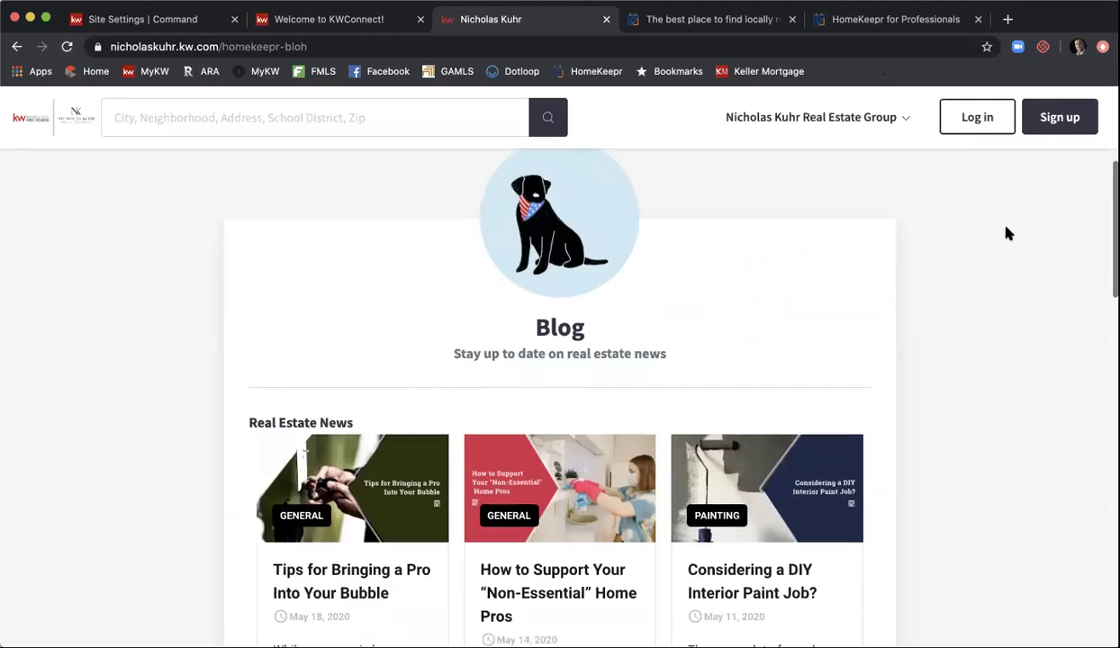
{"action": "scroll", "coordinate": [969, 288], "scroll_direction": "down", "scroll_amount": 5}
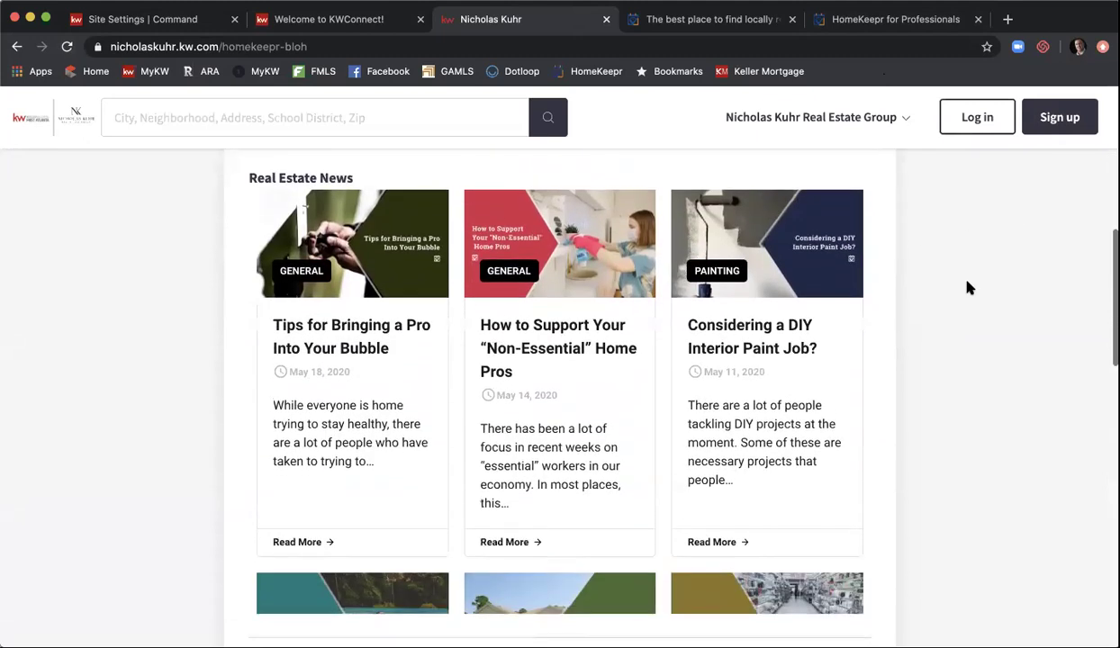
{"action": "scroll", "coordinate": [745, 262], "scroll_direction": "down", "scroll_amount": 5}
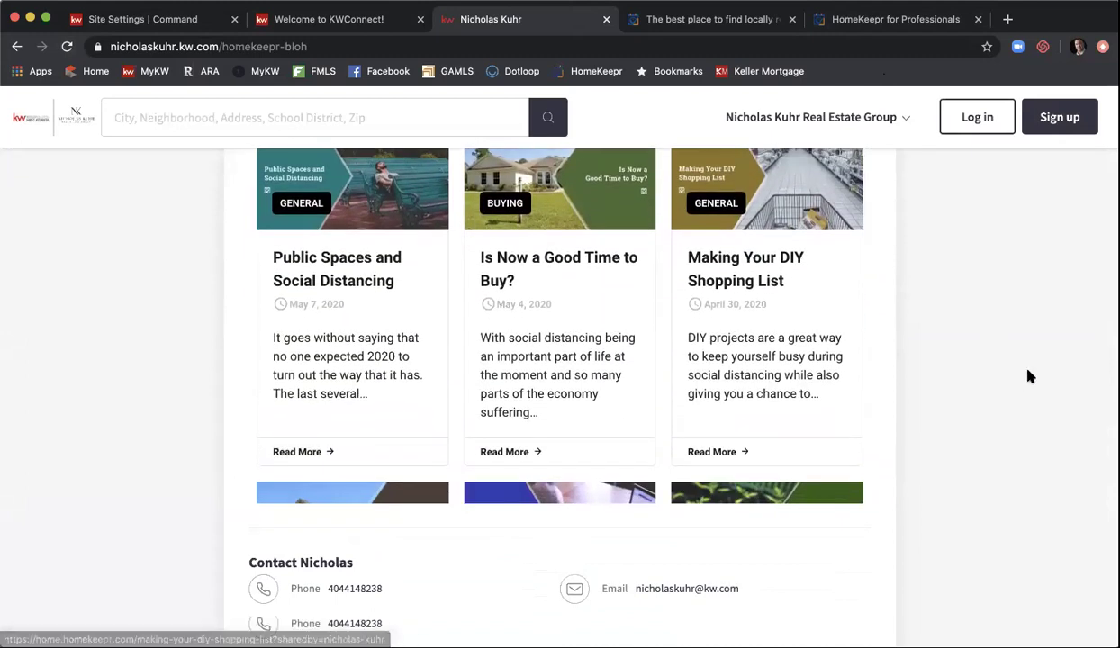
{"action": "scroll", "coordinate": [1027, 375], "scroll_direction": "up", "scroll_amount": 3}
{"action": "scroll", "coordinate": [772, 330], "scroll_direction": "down", "scroll_amount": 5}
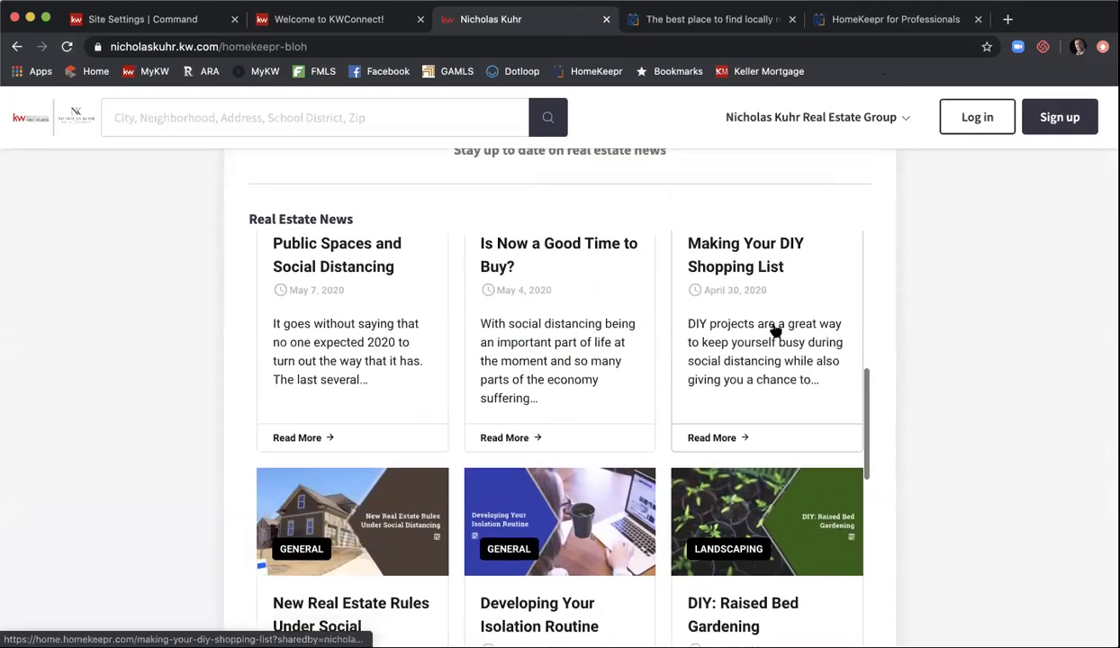
{"action": "scroll", "coordinate": [775, 331], "scroll_direction": "down", "scroll_amount": 3}
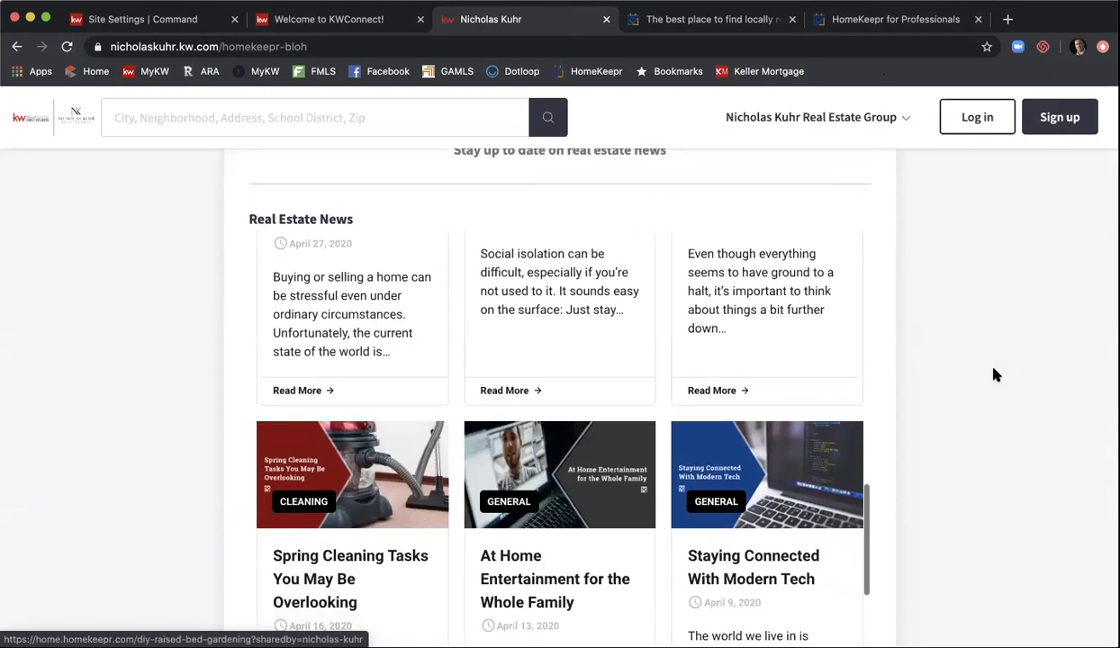
{"action": "scroll", "coordinate": [1013, 346], "scroll_direction": "up", "scroll_amount": 1}
{"action": "scroll", "coordinate": [1012, 346], "scroll_direction": "up", "scroll_amount": 1}
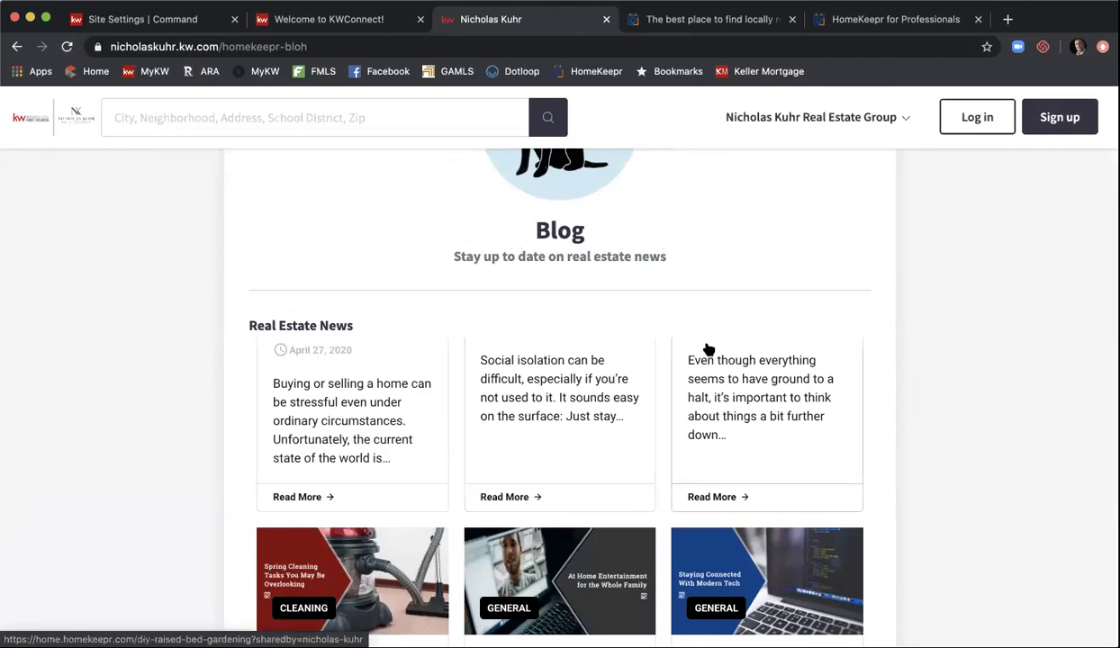
{"action": "scroll", "coordinate": [712, 350], "scroll_direction": "down", "scroll_amount": 1}
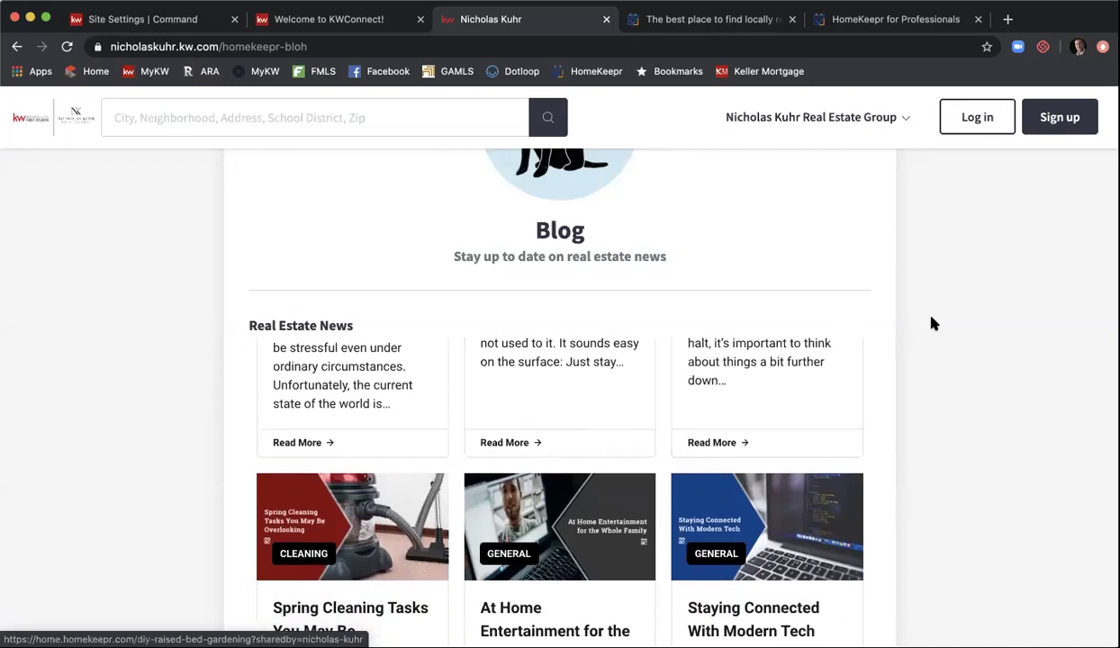
{"action": "scroll", "coordinate": [957, 317], "scroll_direction": "down", "scroll_amount": 3}
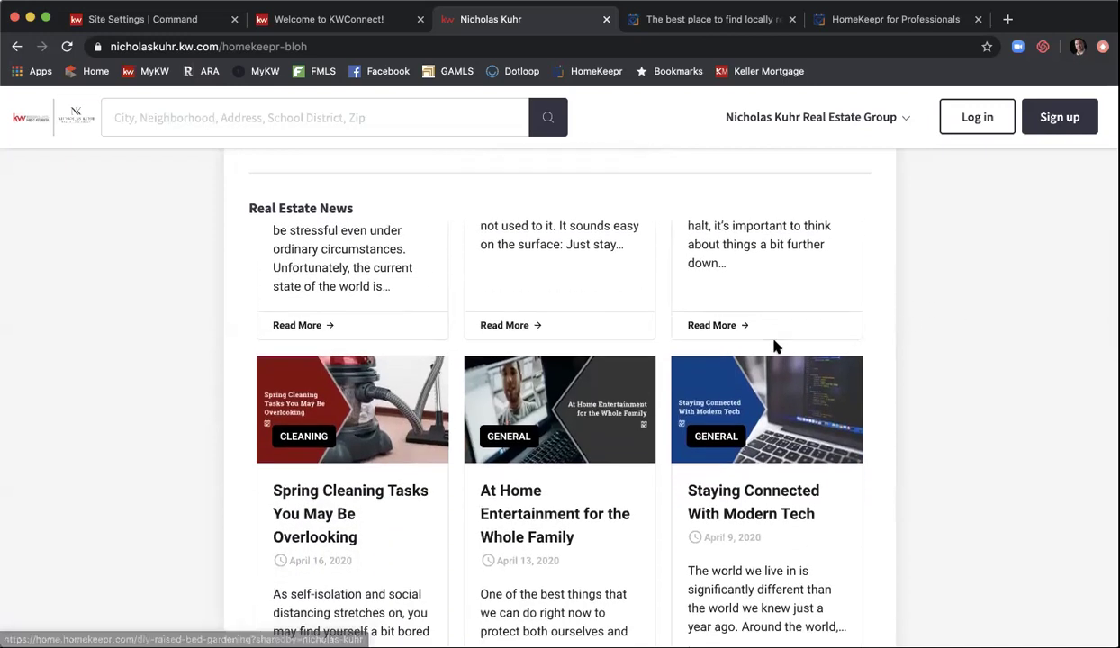
{"action": "scroll", "coordinate": [776, 346], "scroll_direction": "down", "scroll_amount": 2}
{"action": "scroll", "coordinate": [776, 347], "scroll_direction": "down", "scroll_amount": 2}
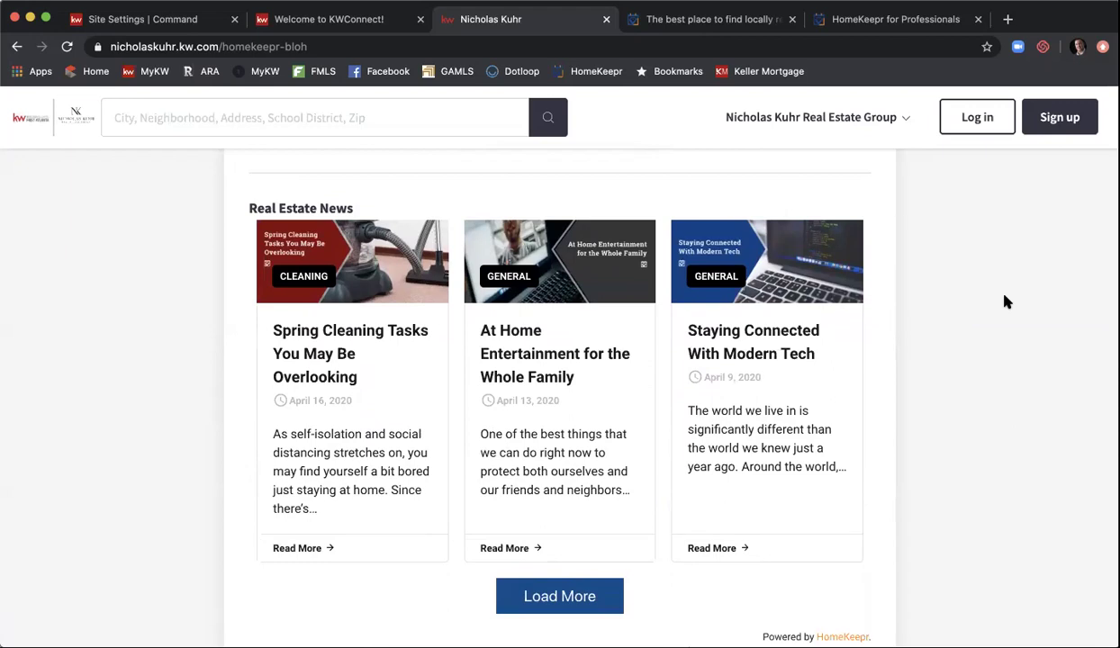
{"action": "scroll", "coordinate": [1006, 303], "scroll_direction": "down", "scroll_amount": 3}
{"action": "scroll", "coordinate": [1006, 303], "scroll_direction": "down", "scroll_amount": 8}
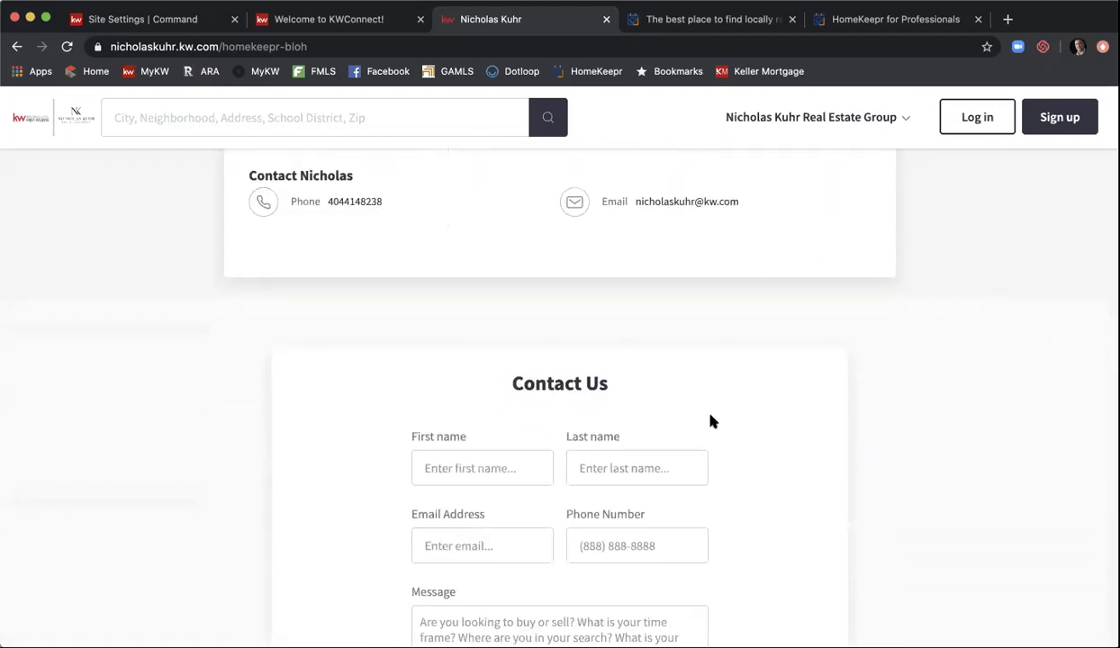
{"action": "scroll", "coordinate": [710, 422], "scroll_direction": "down", "scroll_amount": 6}
{"action": "scroll", "coordinate": [710, 422], "scroll_direction": "down", "scroll_amount": 7}
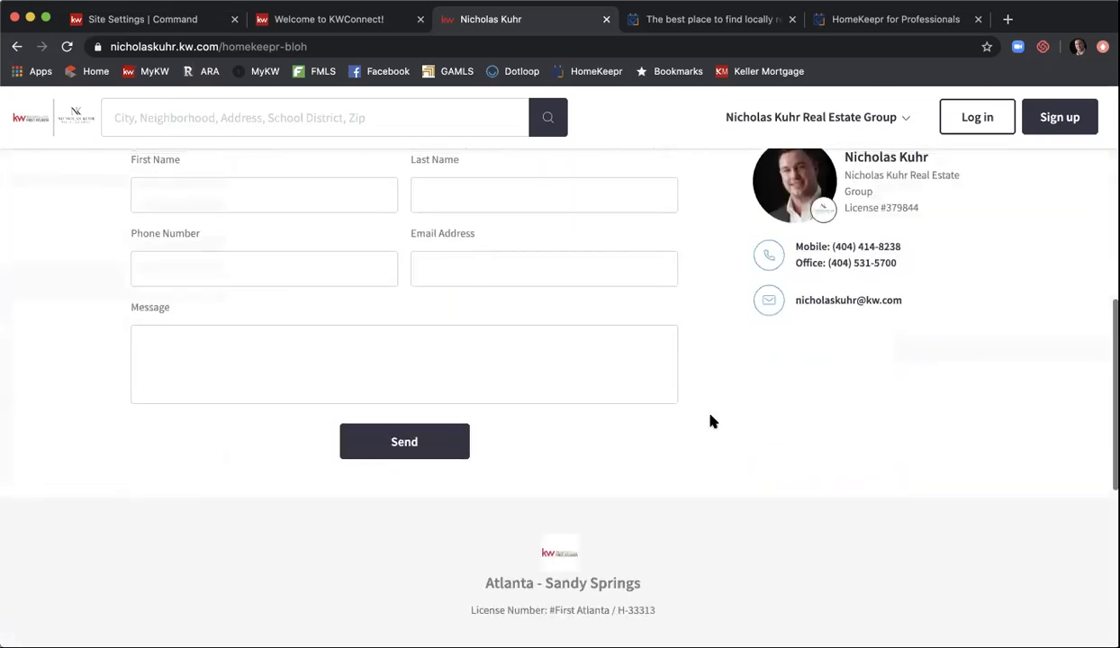
{"action": "scroll", "coordinate": [610, 418], "scroll_direction": "up", "scroll_amount": 2}
{"action": "scroll", "coordinate": [609, 415], "scroll_direction": "up", "scroll_amount": 5}
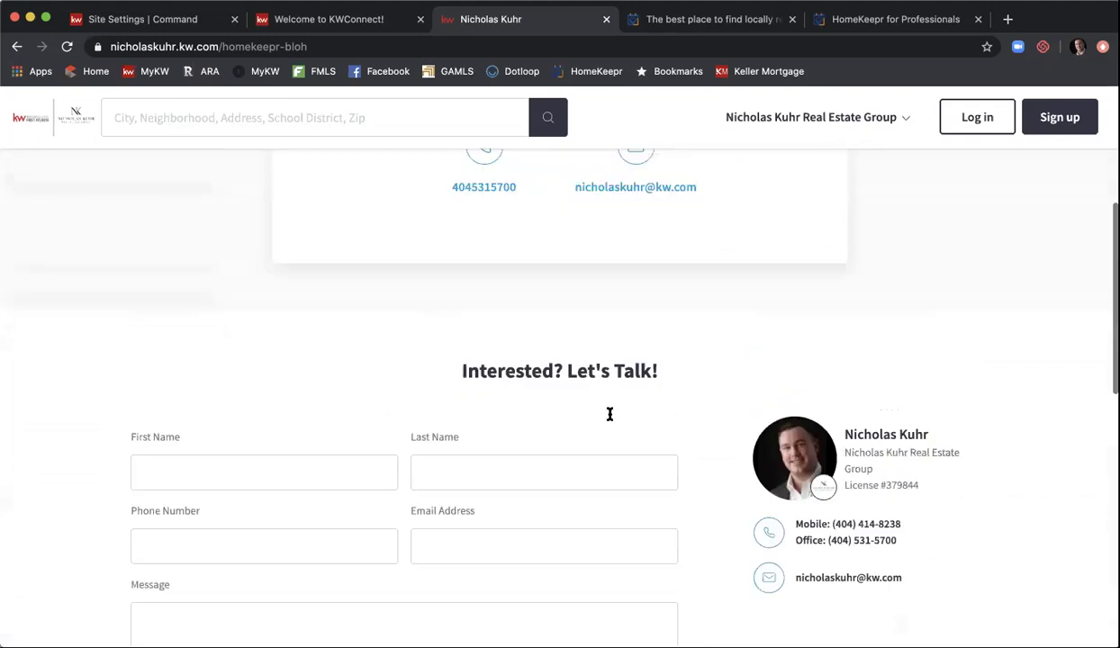
{"action": "scroll", "coordinate": [610, 420], "scroll_direction": "up", "scroll_amount": 1}
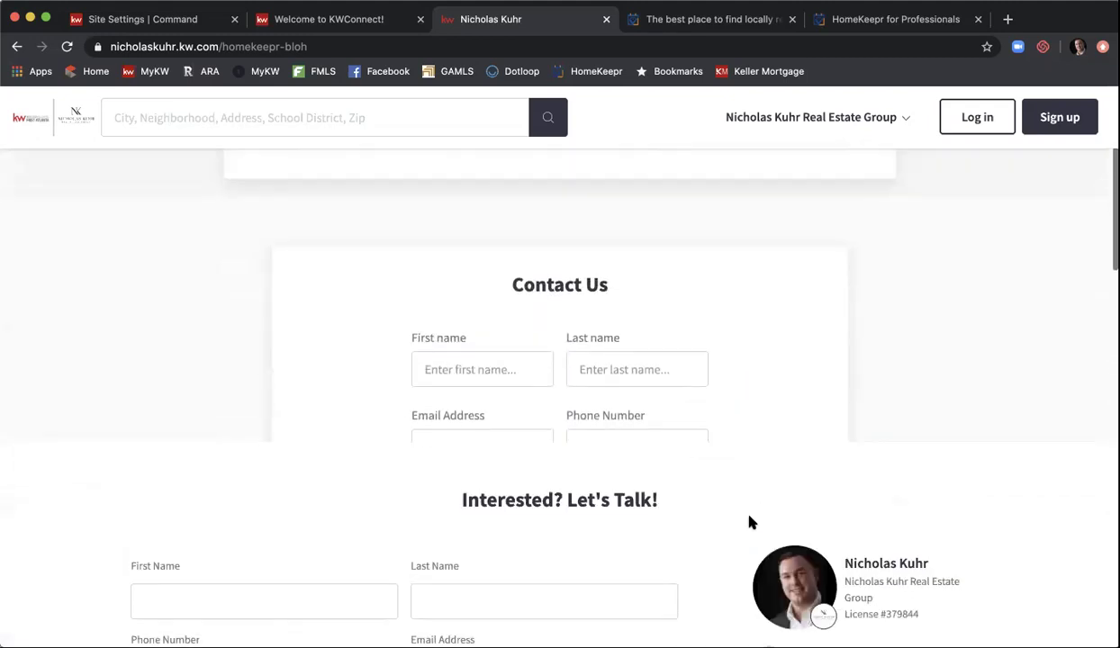
{"action": "scroll", "coordinate": [952, 370], "scroll_direction": "up", "scroll_amount": 6}
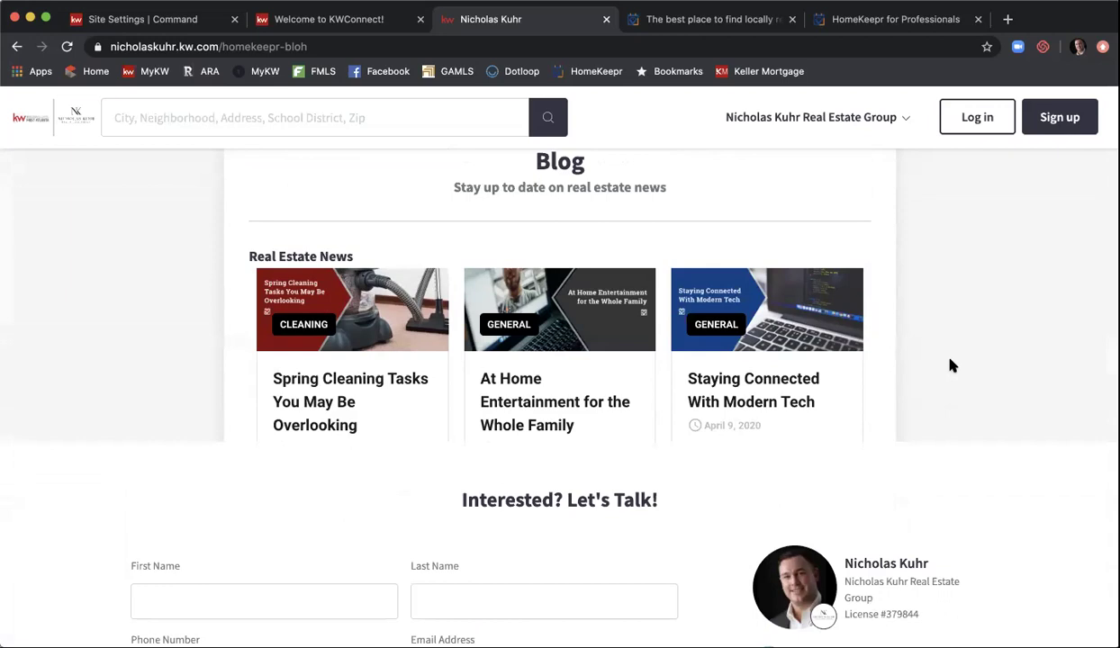
- Close the HomeKeepr home page tab and go back to the live /homekeepr-bloh page
{"action": "left_click", "coordinate": [756, 19]}
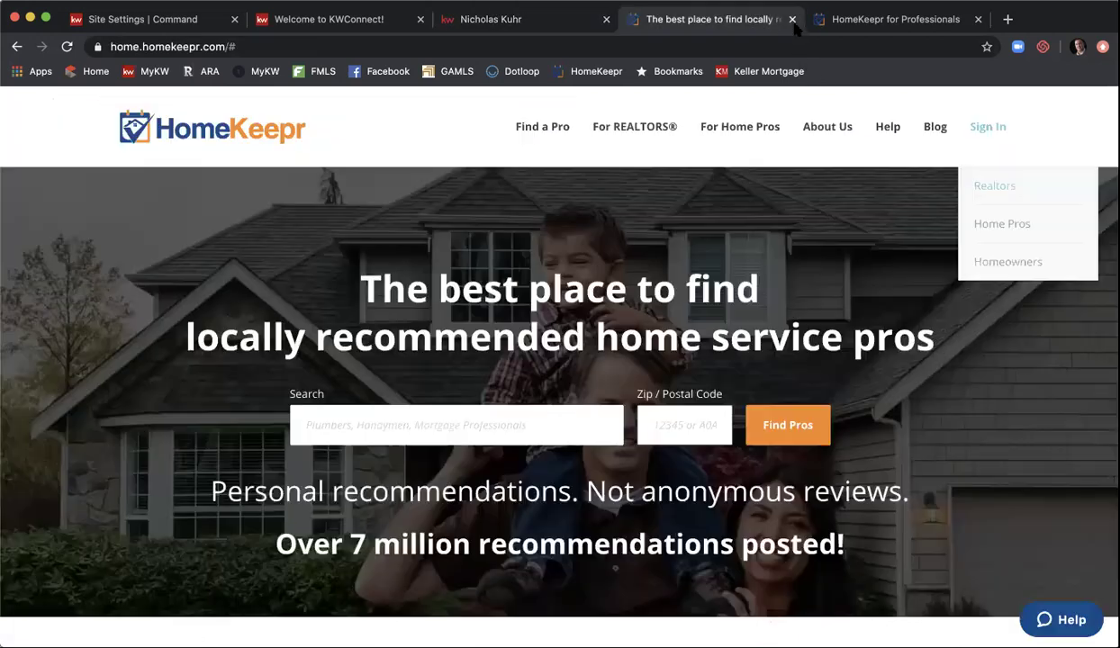
{"action": "left_click", "coordinate": [793, 18]}
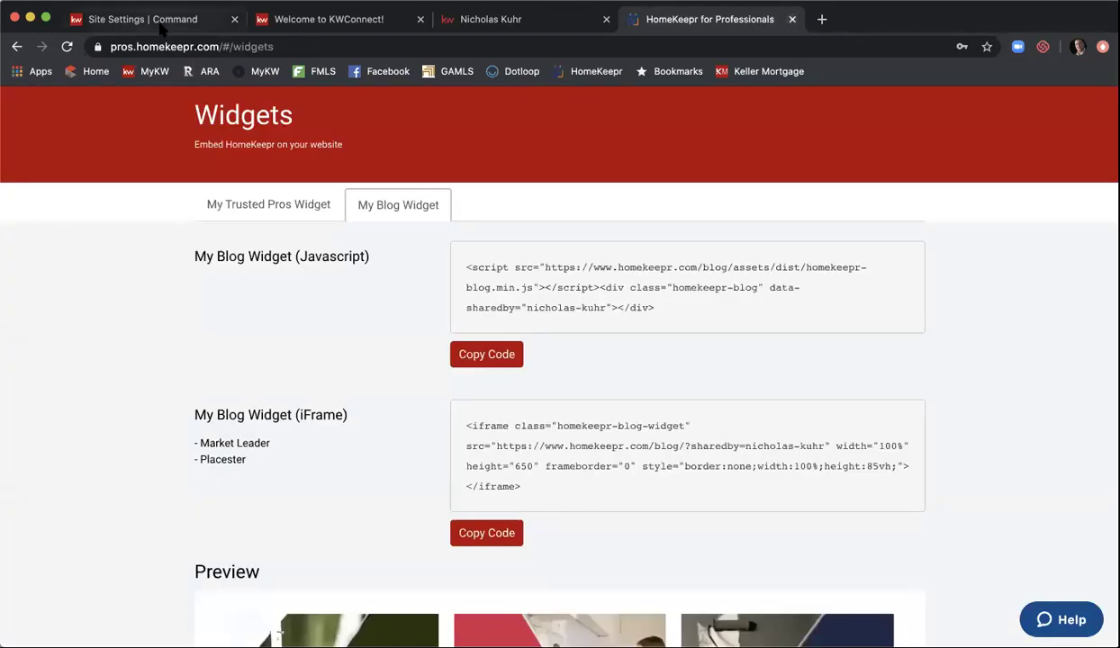
{"action": "left_click", "coordinate": [160, 24]}
{"action": "scroll", "coordinate": [406, 275], "scroll_direction": "up", "scroll_amount": 3}
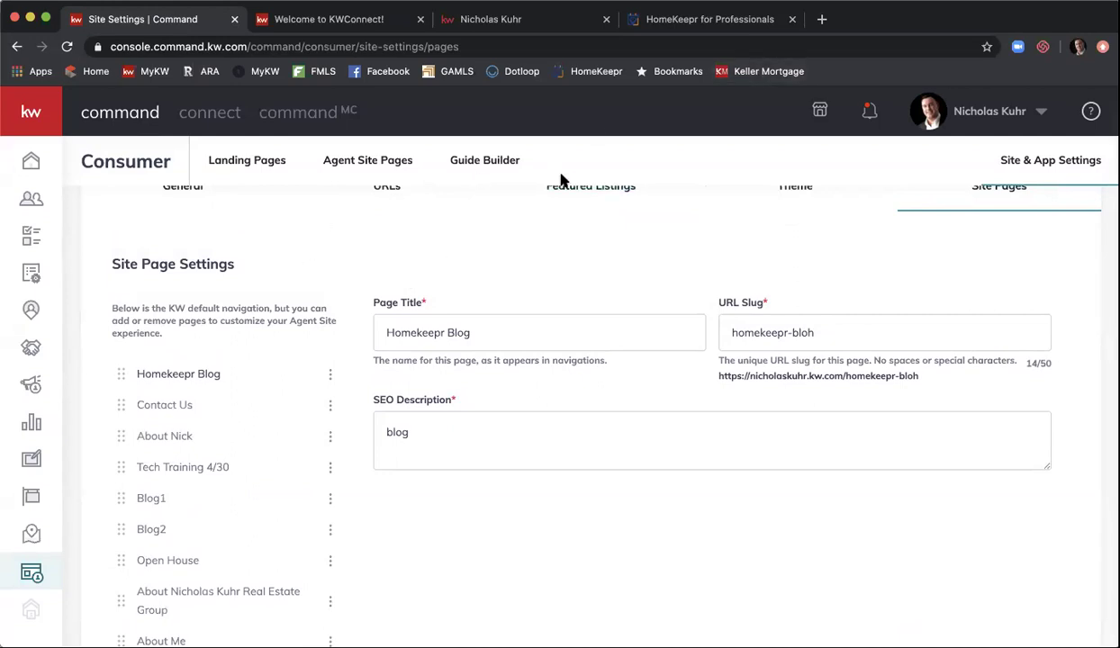
{"action": "left_click", "coordinate": [536, 16]}
{"action": "scroll", "coordinate": [469, 225], "scroll_direction": "up", "scroll_amount": 3}
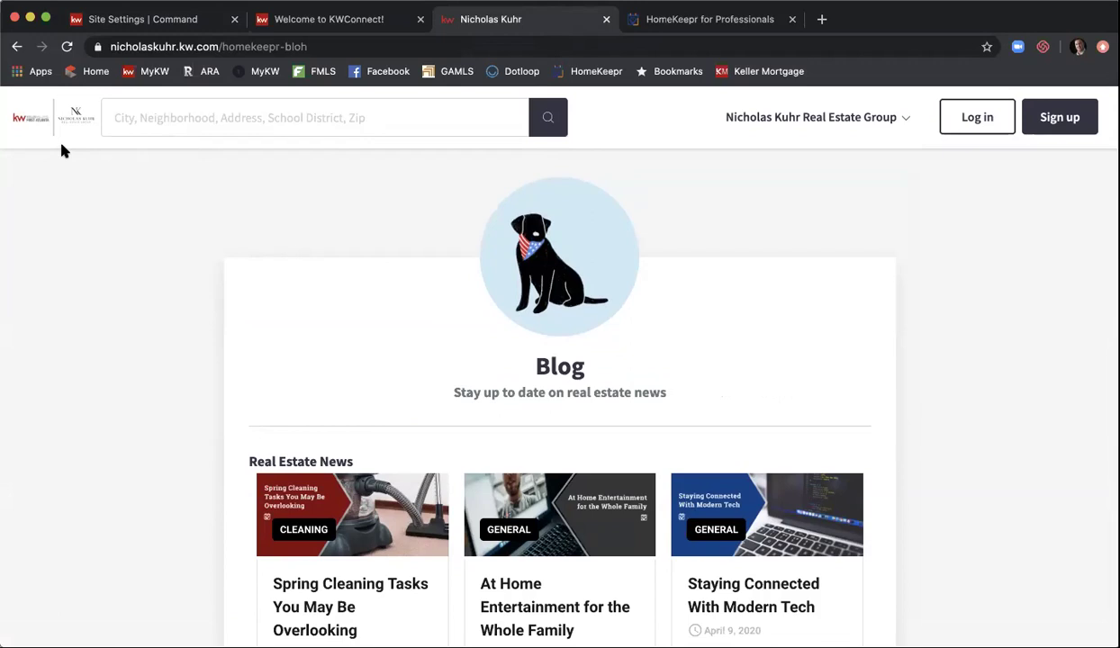
- Search the Dunn Street address, open its $385,000 listing, then show HomeKeepr's widgets page
{"action": "left_click", "coordinate": [183, 127]}
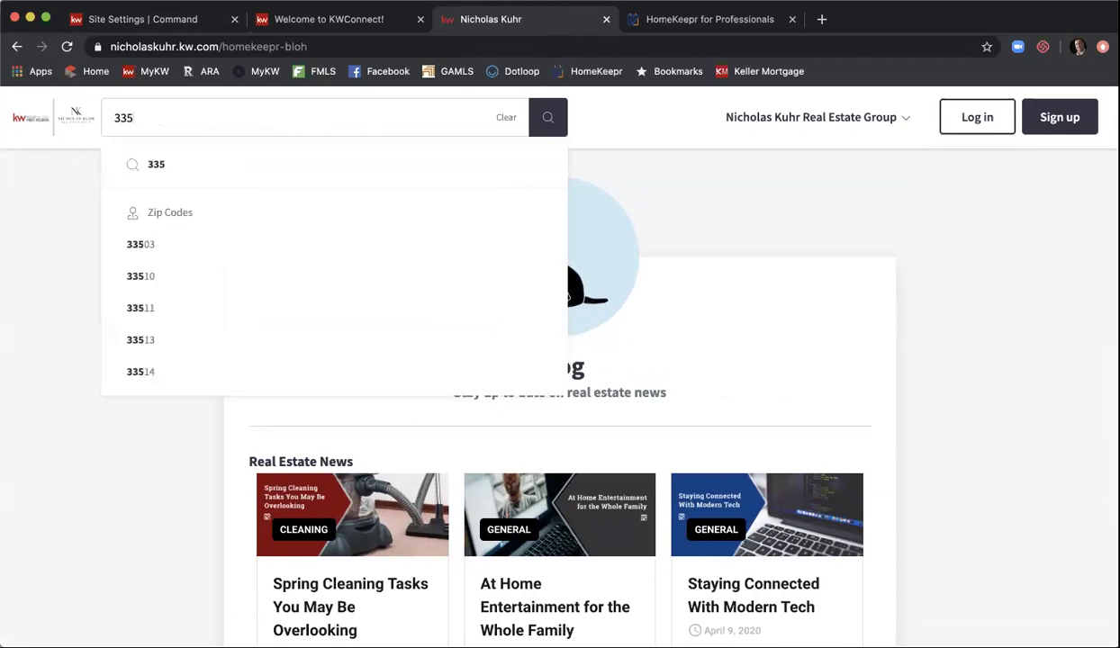
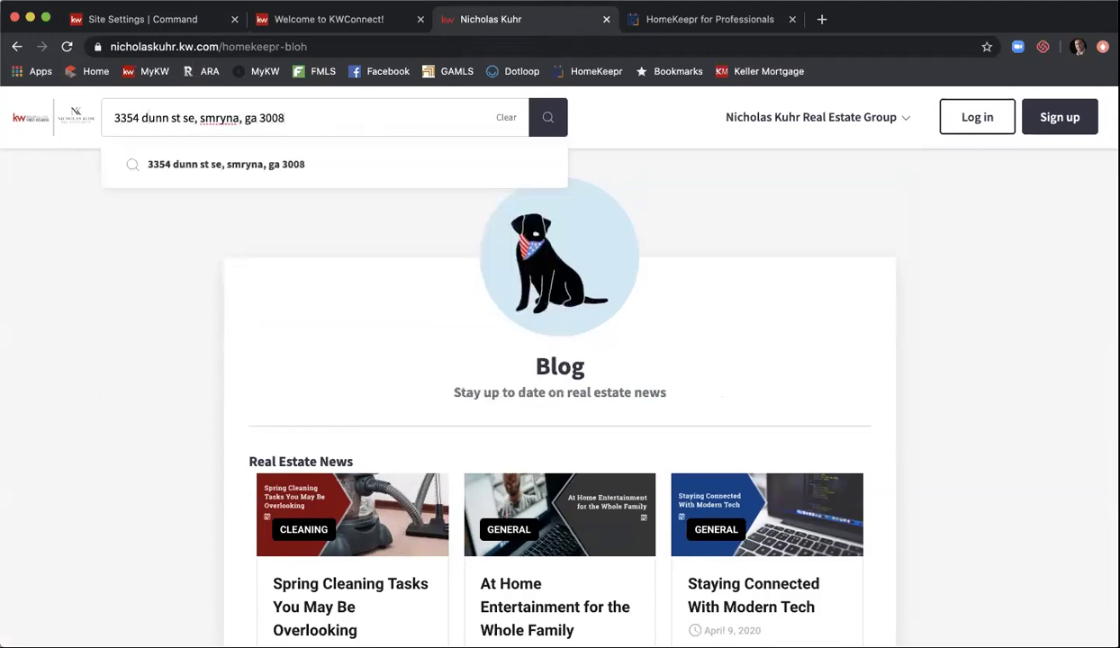
{"action": "key", "text": "Return"}
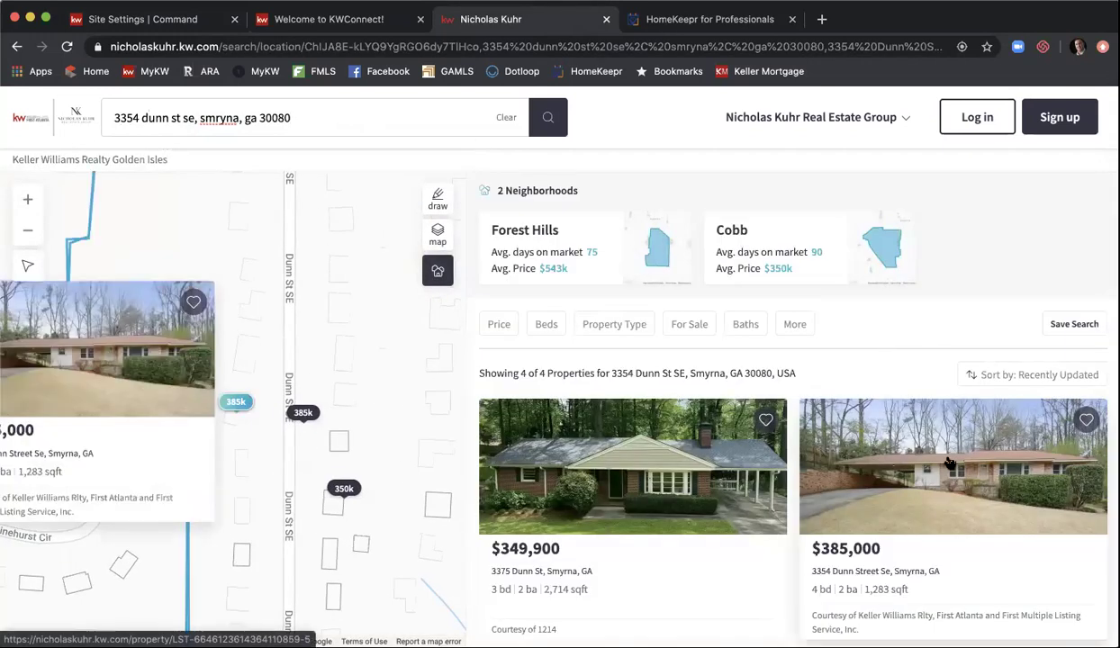
{"action": "left_click", "coordinate": [950, 461]}
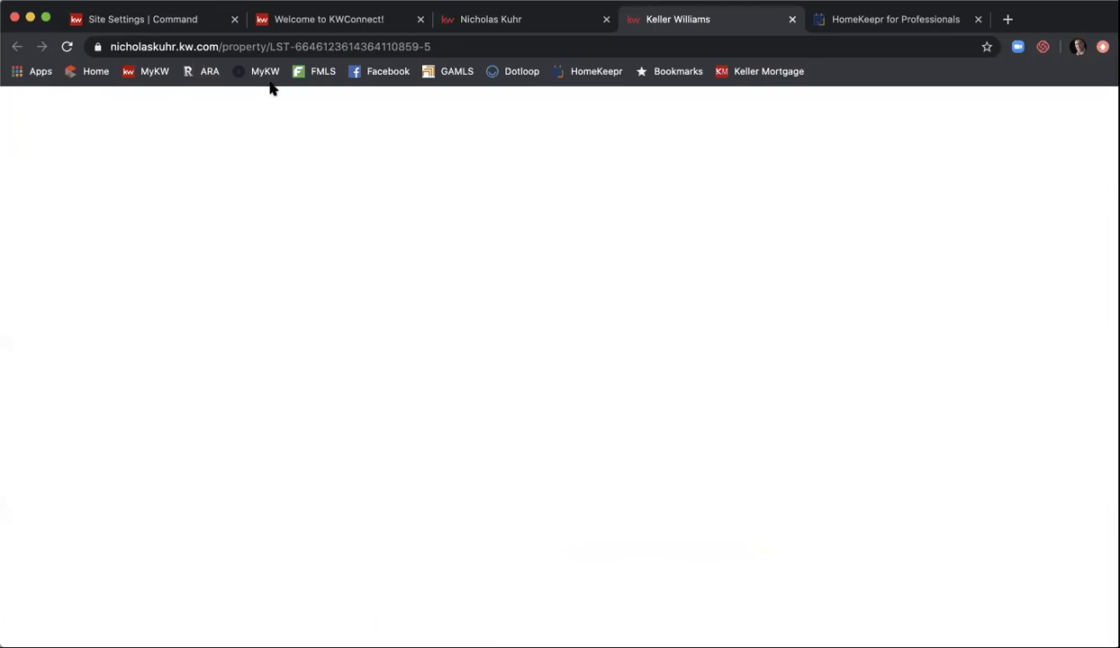
{"action": "left_click", "coordinate": [70, 50]}
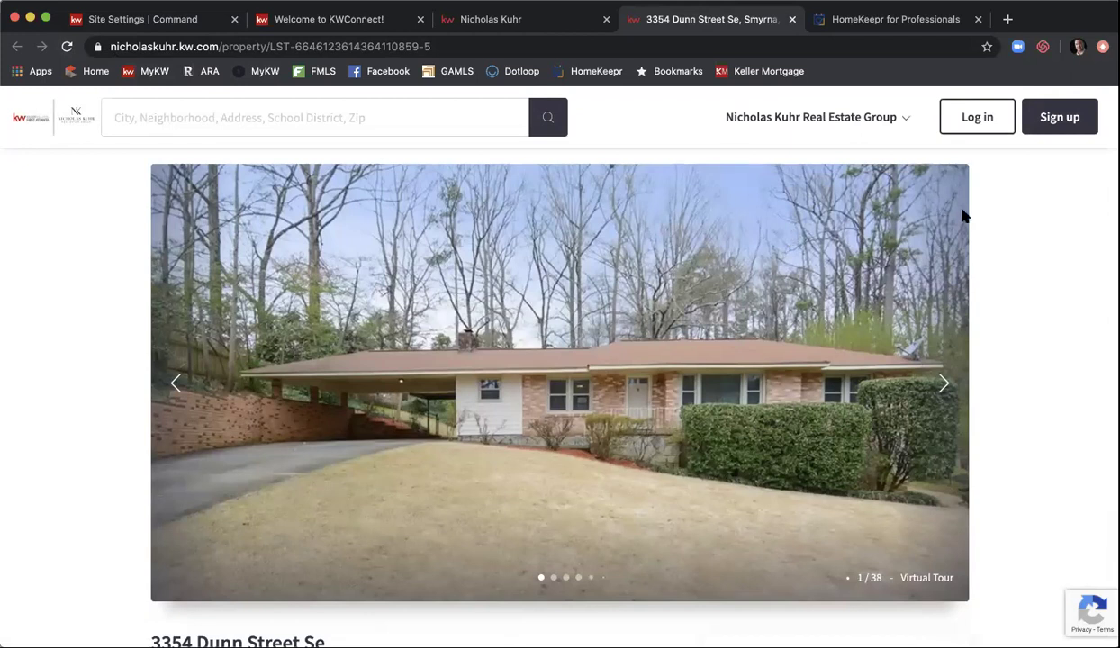
{"action": "left_click", "coordinate": [872, 27]}
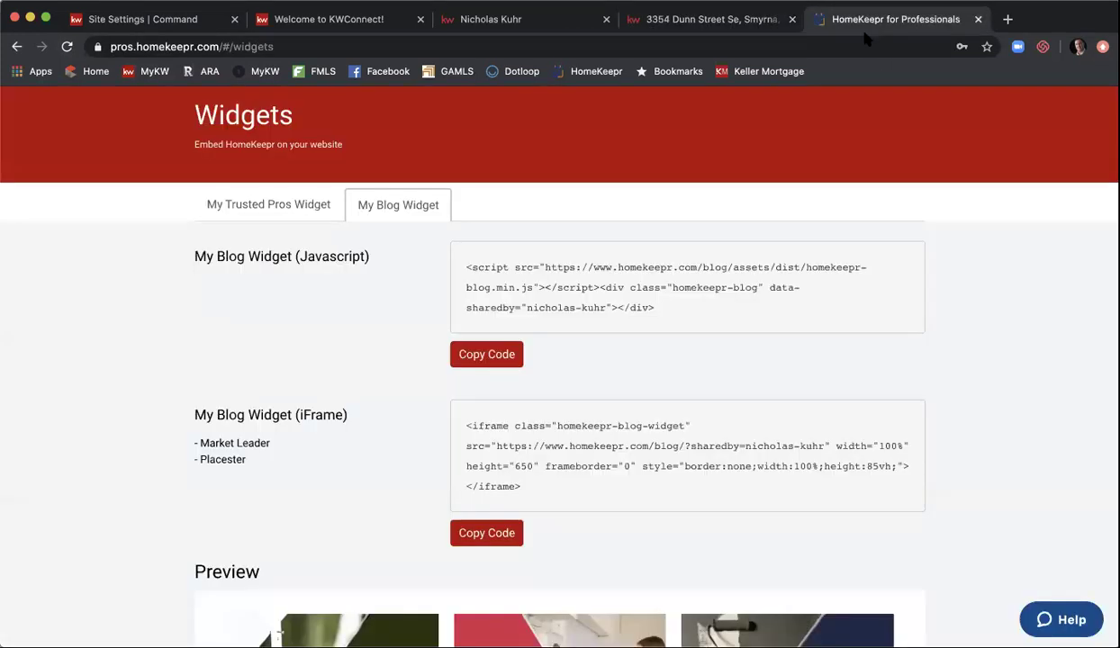
- Search Google for 'html generator' and open HTML-Online.com's Online HTML Editor
{"action": "left_click", "coordinate": [860, 40]}
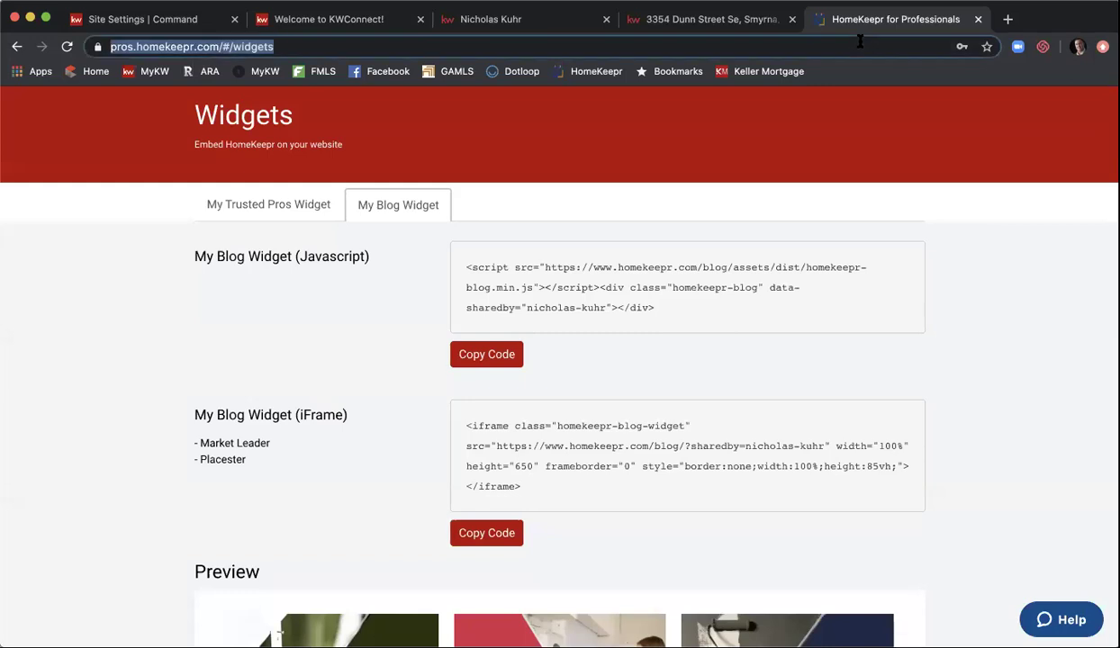
{"action": "type", "text": "html g"}
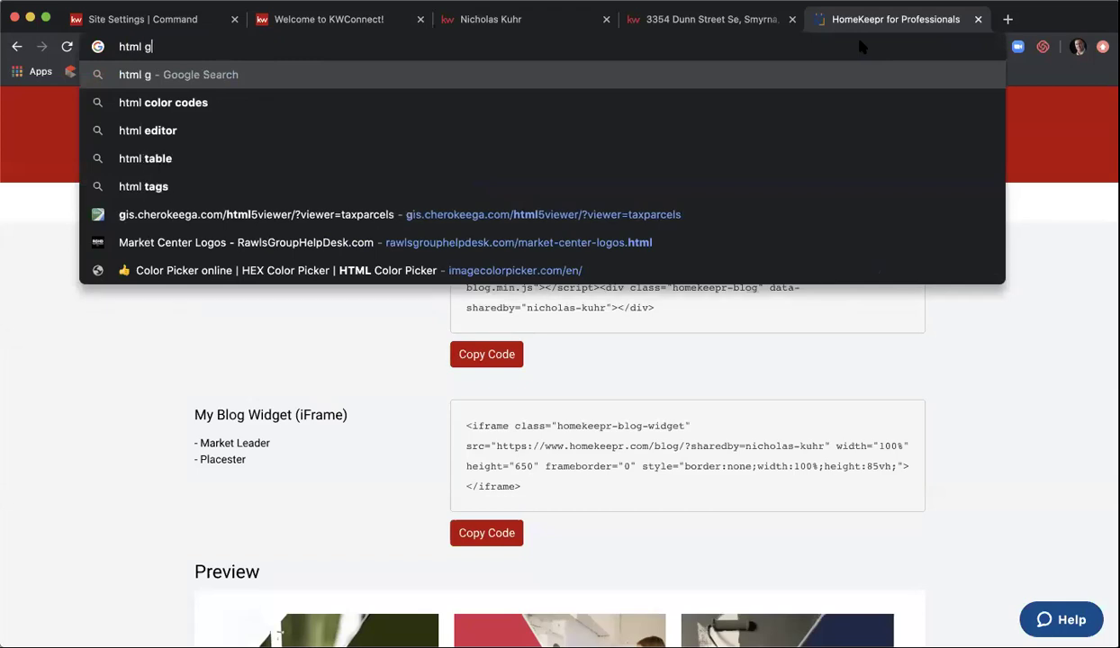
{"action": "key", "text": "BackSpace"}
{"action": "type", "text": "code gene"}
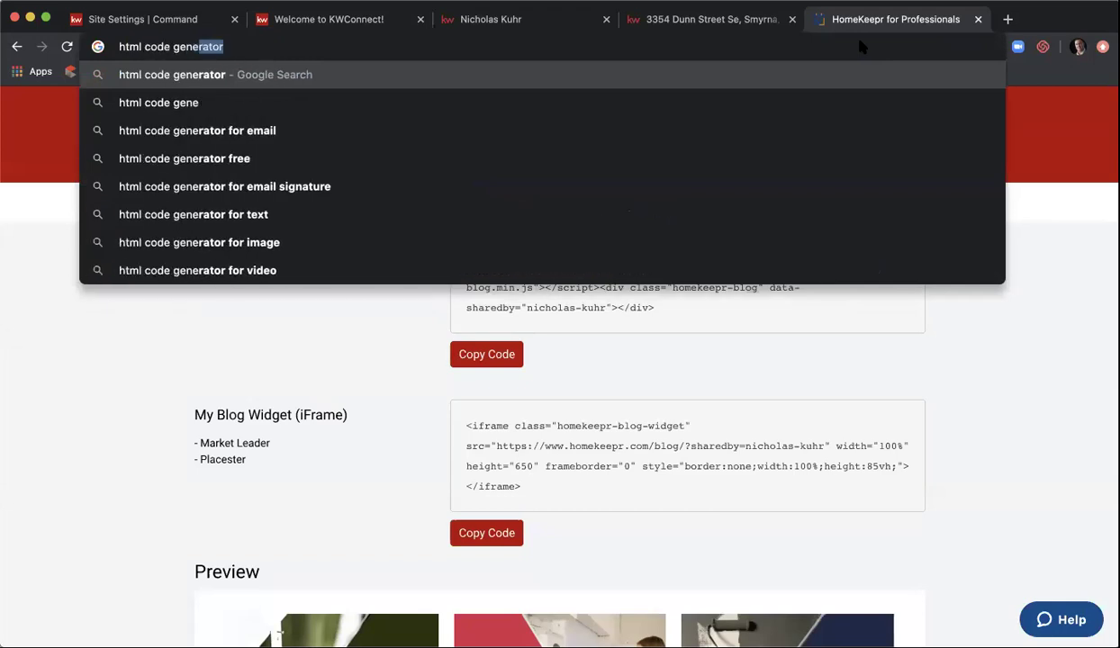
{"action": "type", "text": "r"}
{"action": "key", "text": "Return"}
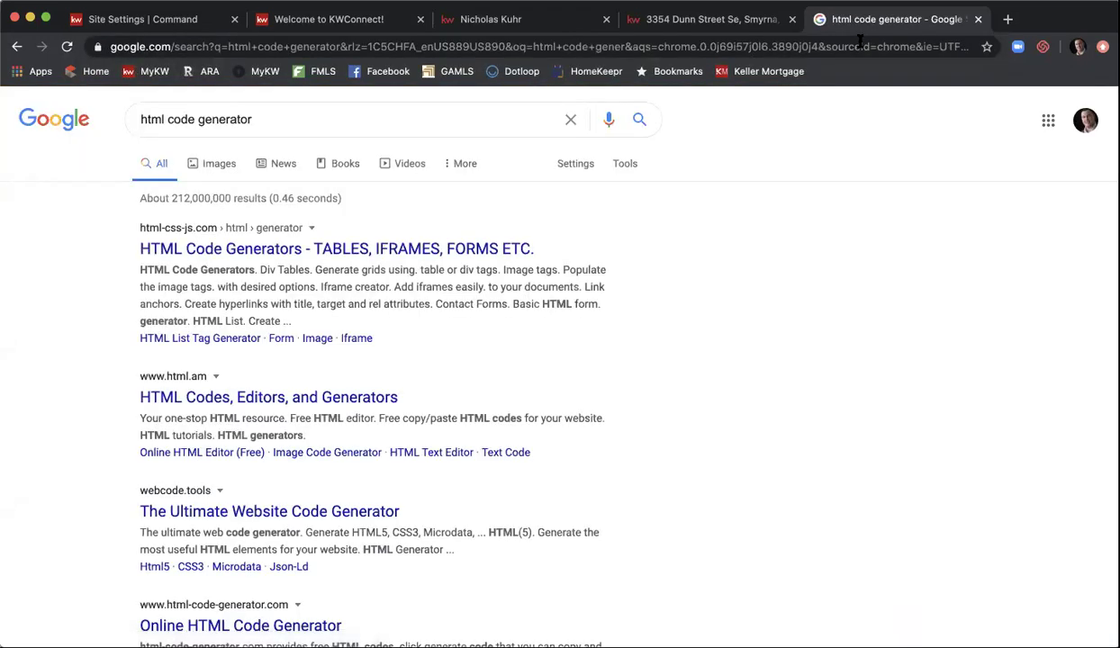
{"action": "double_click", "coordinate": [182, 119]}
{"action": "key", "text": "BackSpace"}
{"action": "key", "text": "Return"}
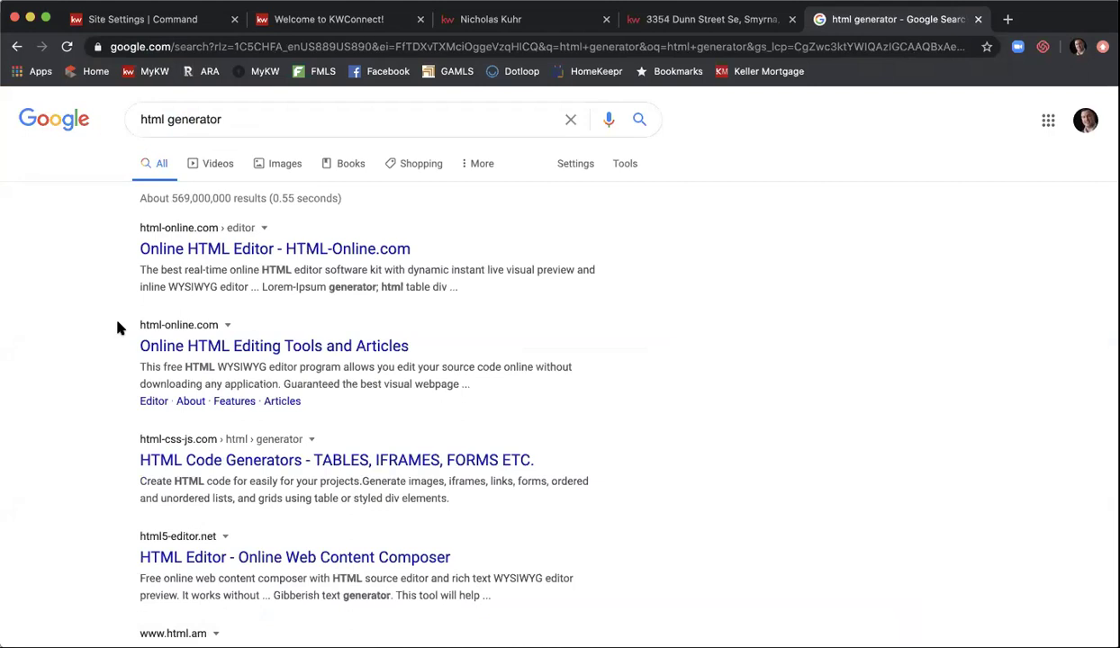
{"action": "left_click", "coordinate": [221, 249]}
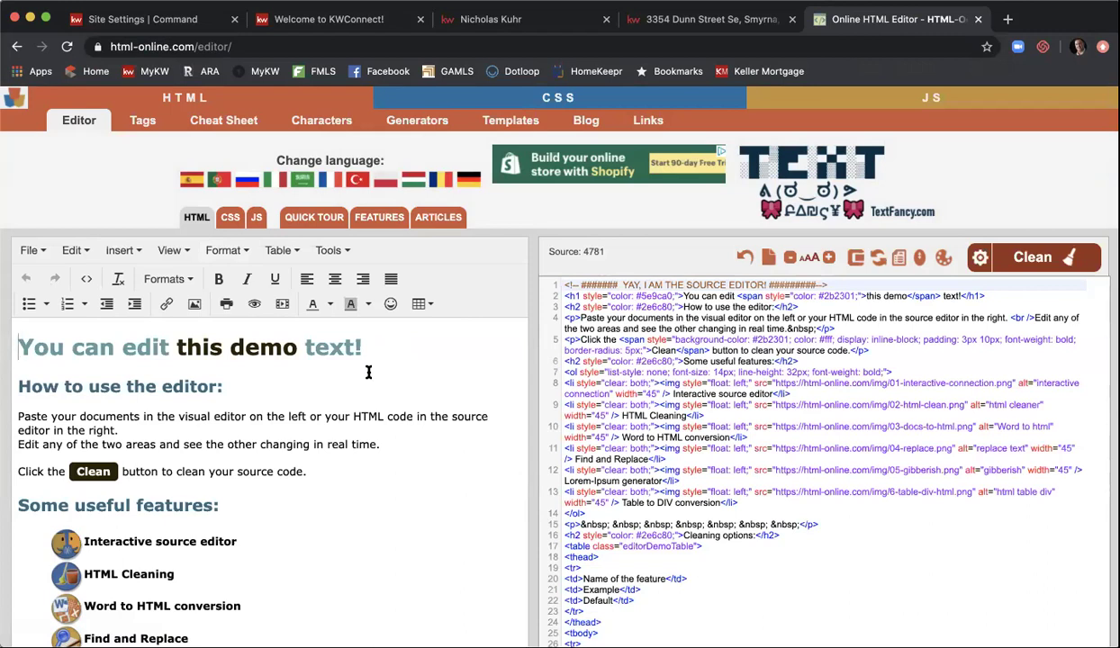
- Run the demo source through Clean twice using the gear cleaning options
{"action": "left_click", "coordinate": [1012, 260]}
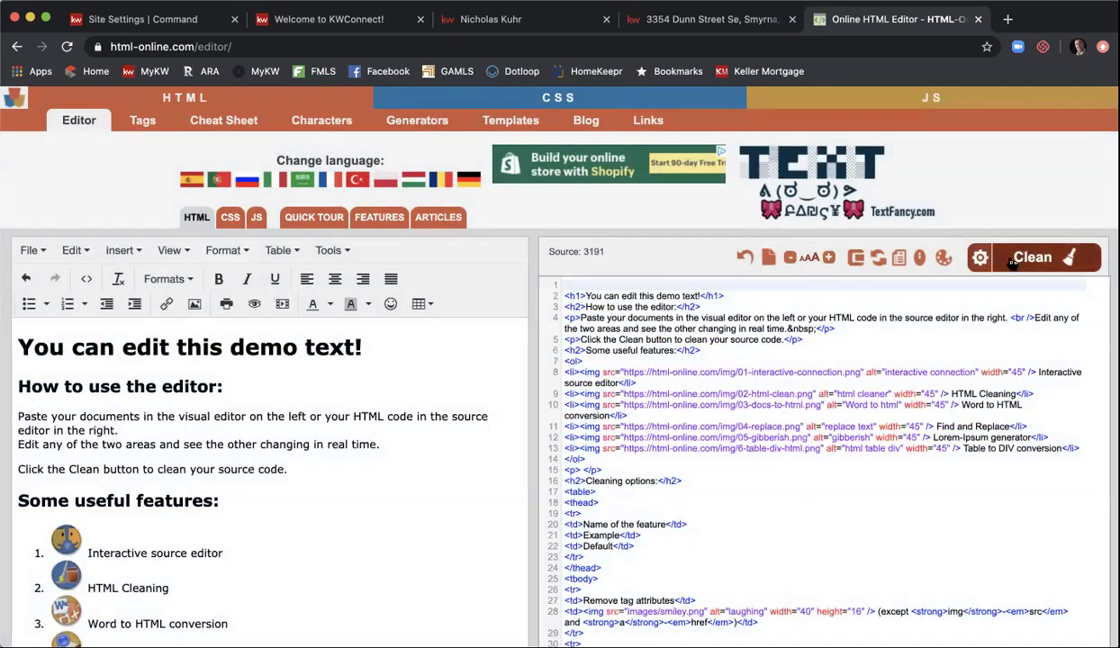
{"action": "left_click", "coordinate": [980, 257]}
{"action": "left_click", "coordinate": [690, 431]}
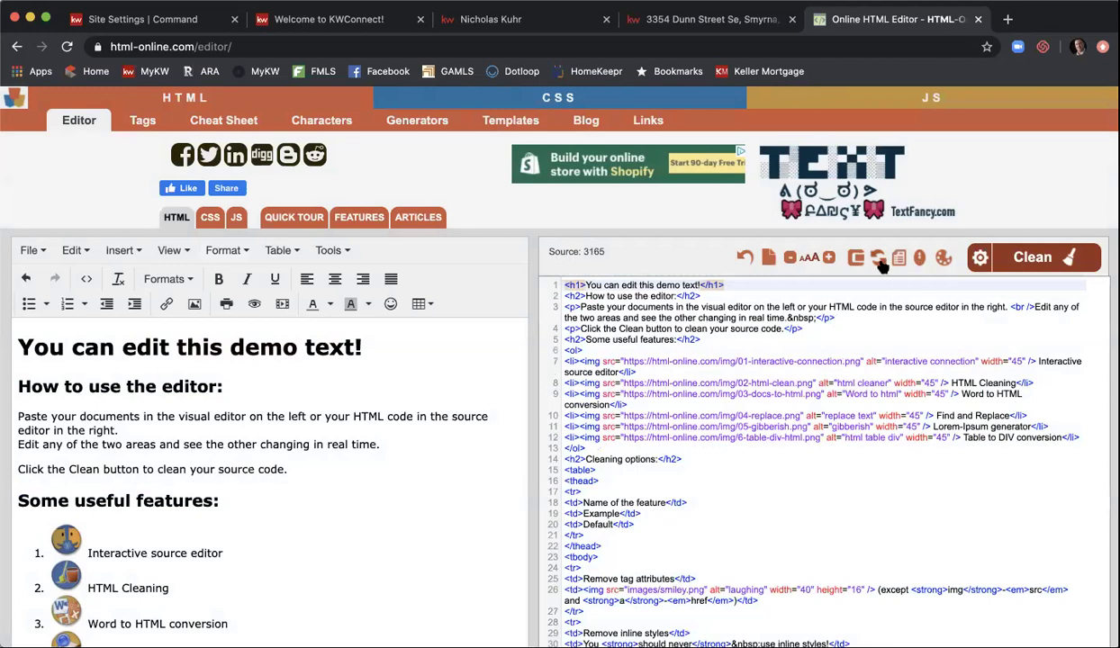
{"action": "left_click", "coordinate": [952, 253]}
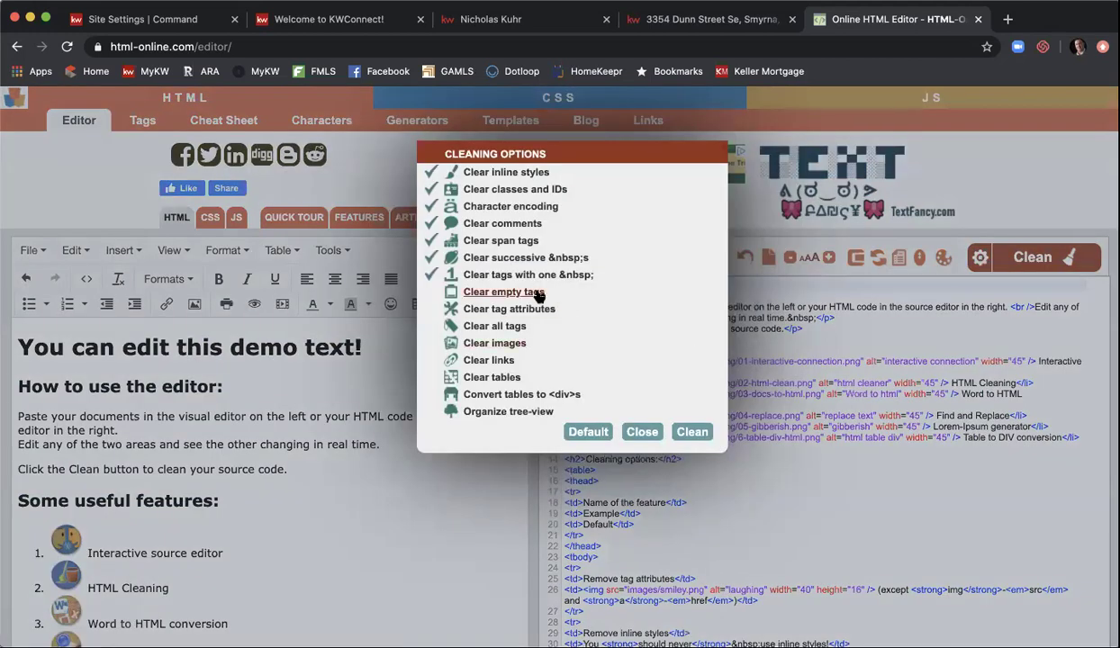
{"action": "left_click", "coordinate": [682, 432]}
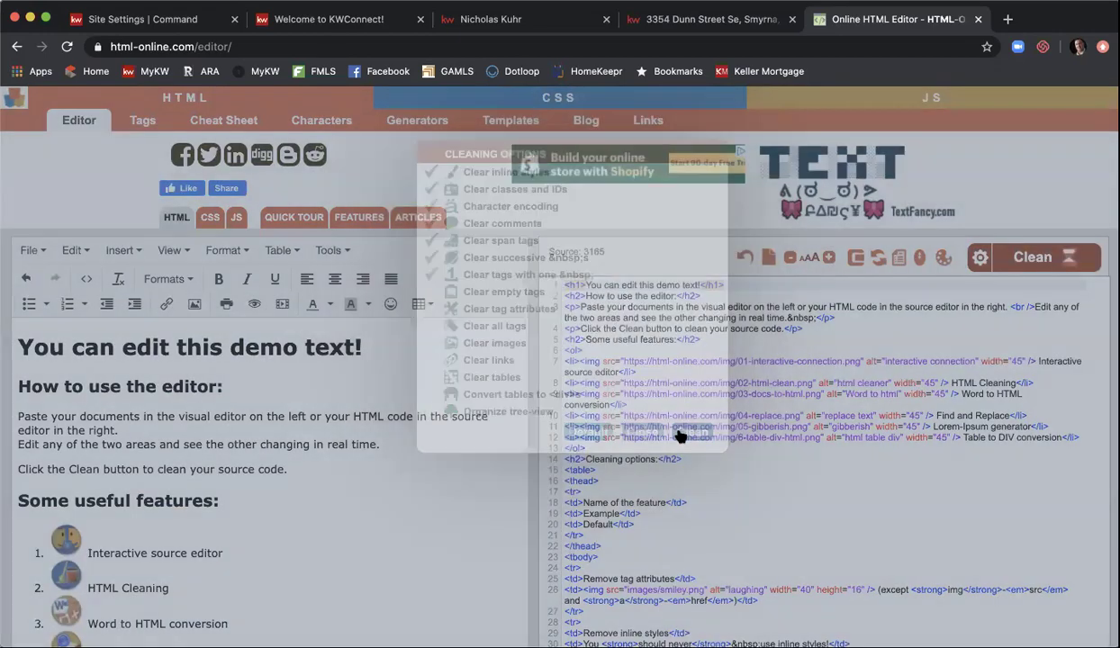
- Select all the source code and delete it, emptying both editors
{"action": "scroll", "coordinate": [720, 510], "scroll_direction": "down", "scroll_amount": 15}
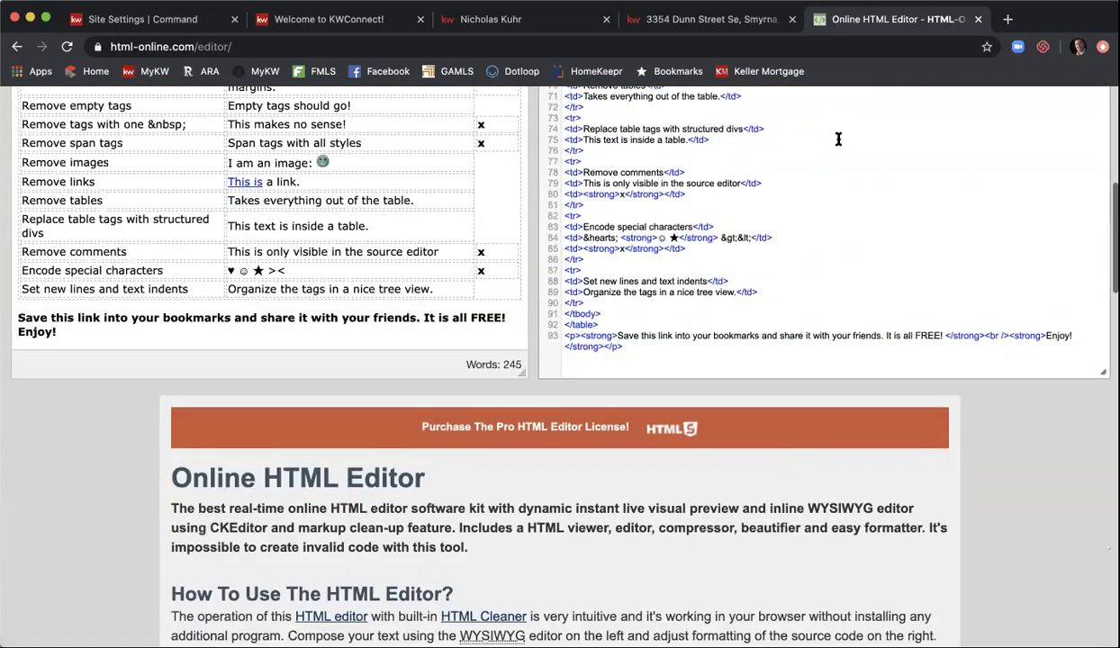
{"action": "left_click", "coordinate": [837, 139]}
{"action": "key", "text": "super+a"}
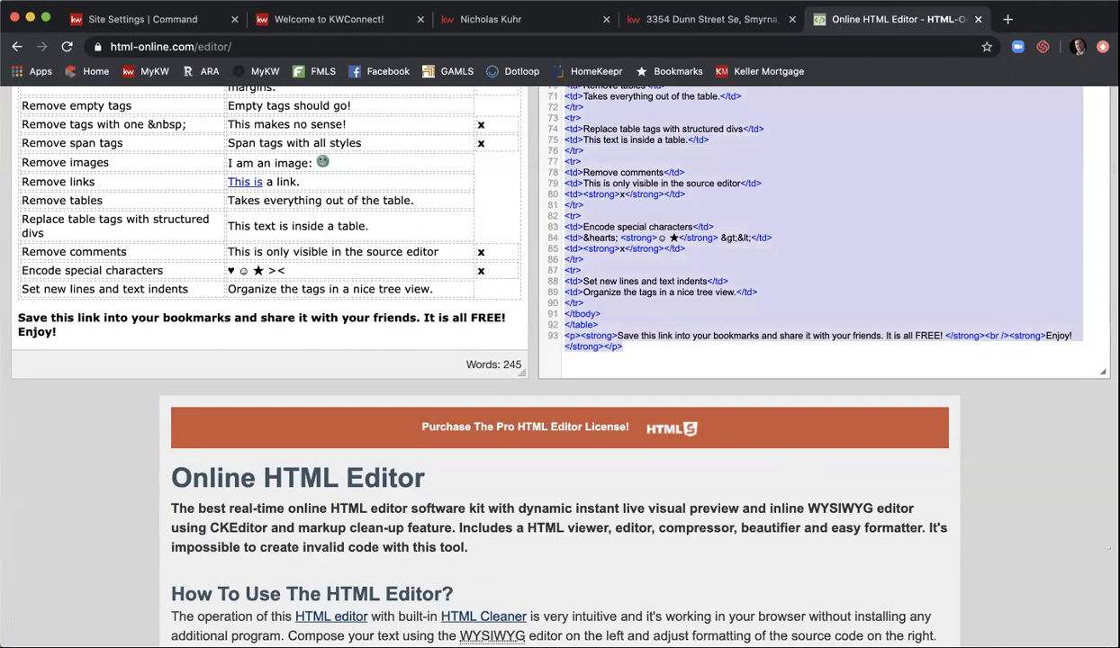
{"action": "key", "text": "BackSpace"}
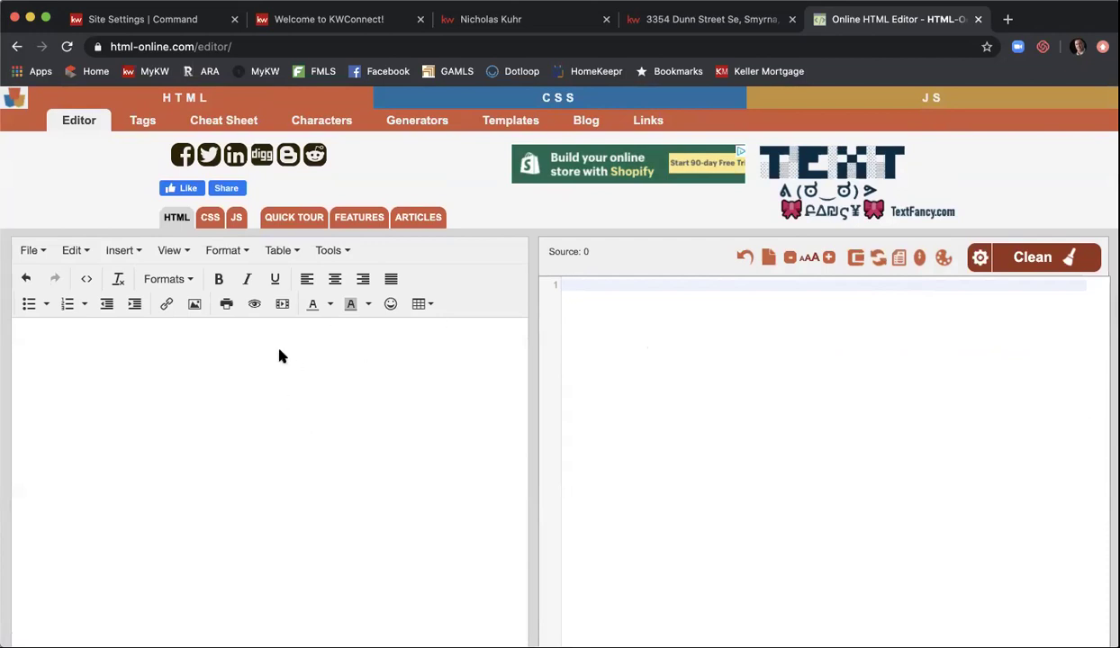
- Insert a 1x1 table into the empty visual editor
{"action": "left_click", "coordinate": [223, 390]}
{"action": "left_click", "coordinate": [421, 306]}
{"action": "mouse_move", "coordinate": [442, 331]}
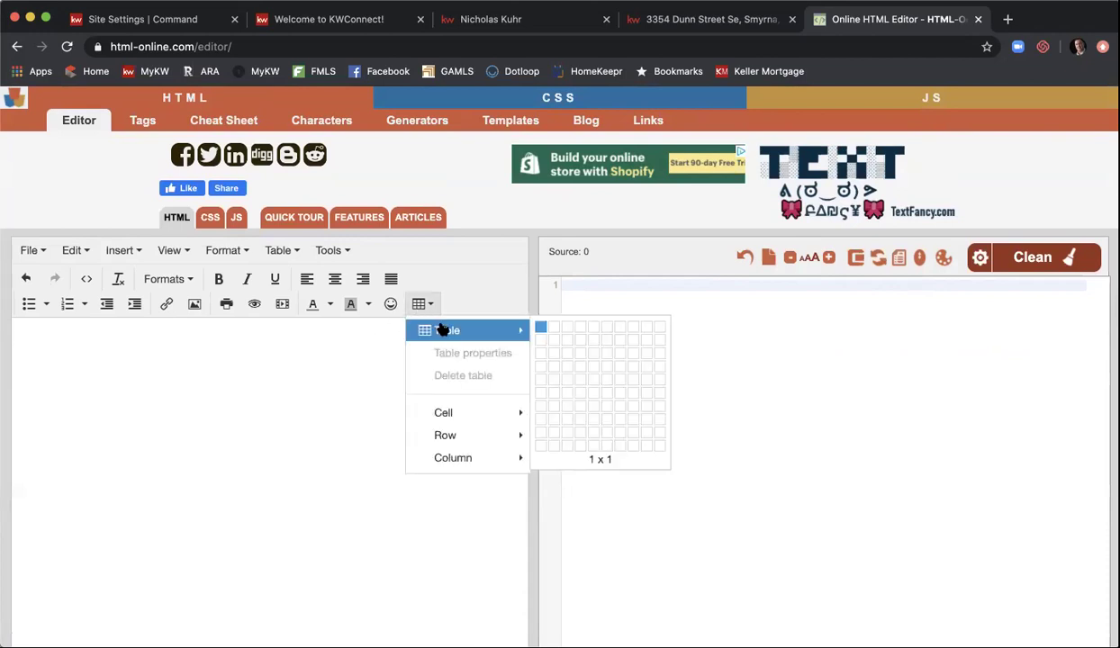
{"action": "left_click", "coordinate": [539, 328]}
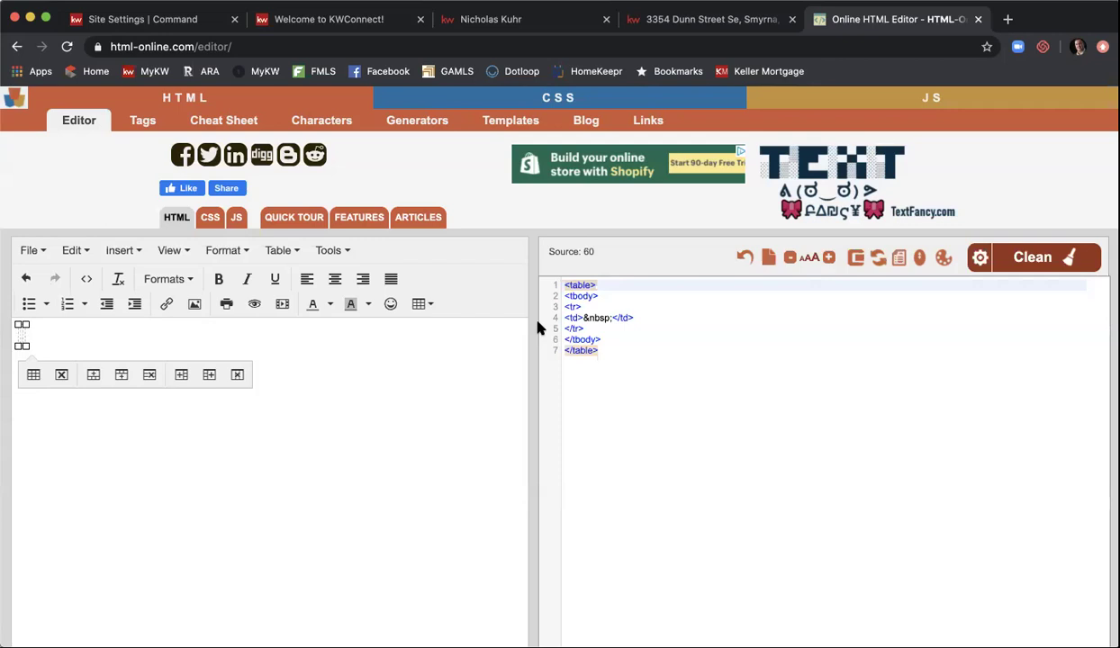
- Set the table's properties to 75% width and Center alignment
{"action": "left_click", "coordinate": [296, 252]}
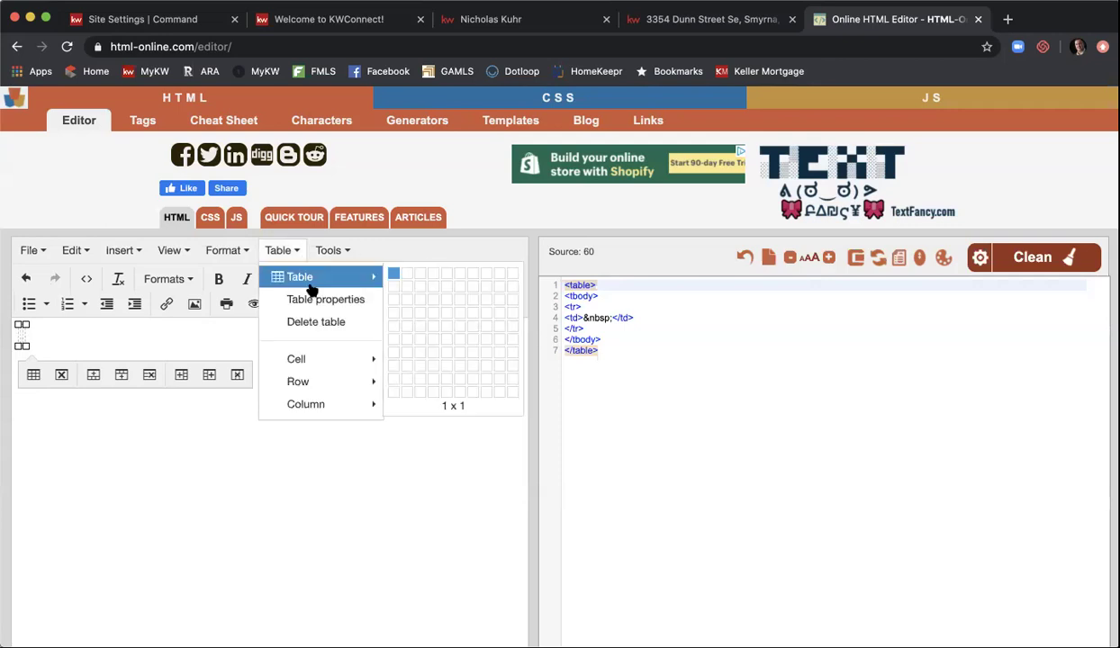
{"action": "left_click", "coordinate": [315, 301]}
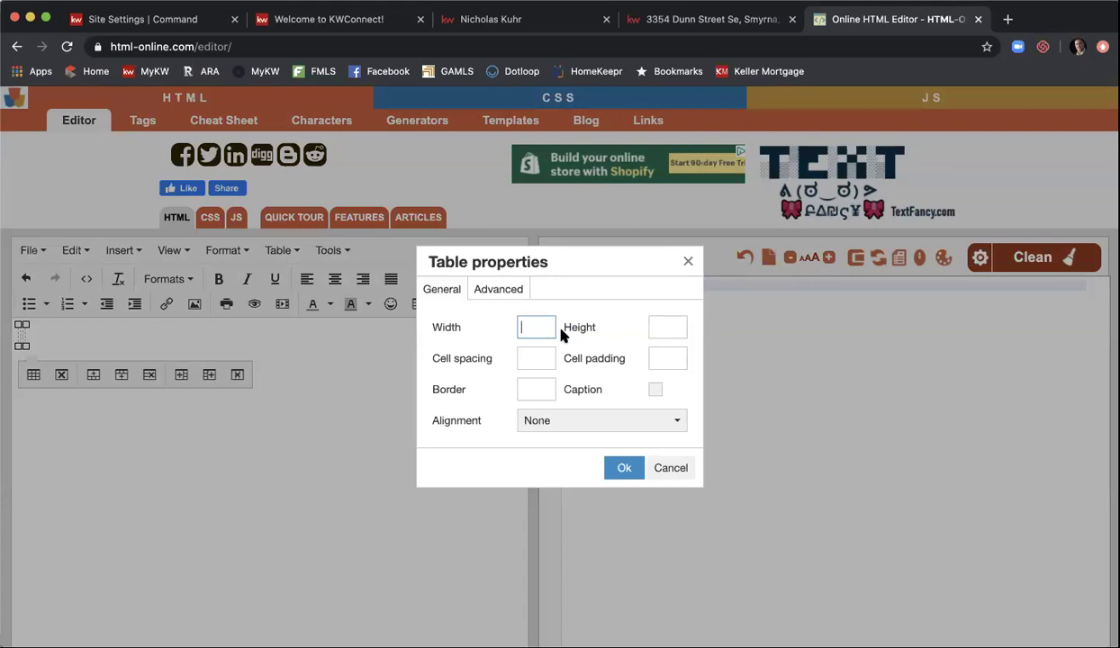
{"action": "type", "text": "75%"}
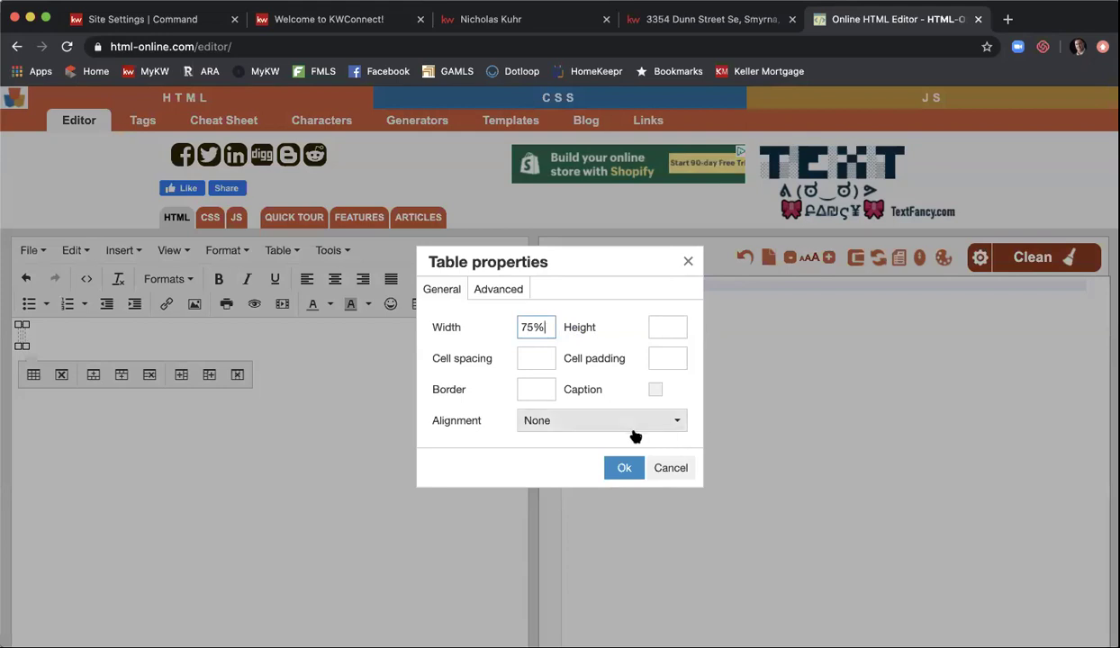
{"action": "left_click", "coordinate": [674, 421]}
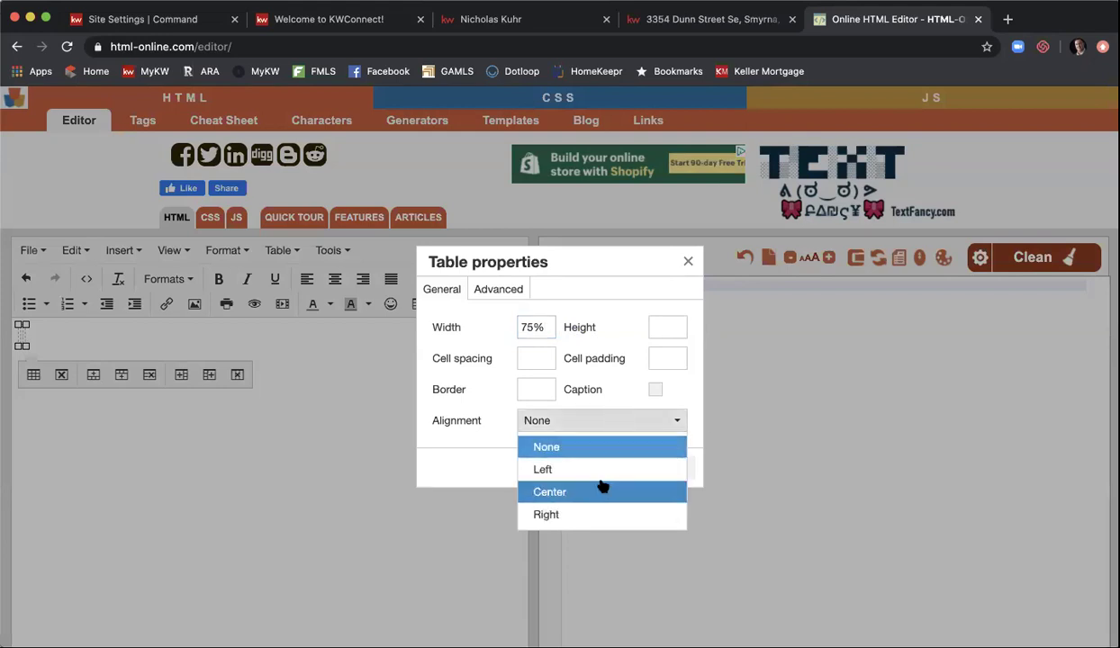
{"action": "left_click", "coordinate": [670, 491]}
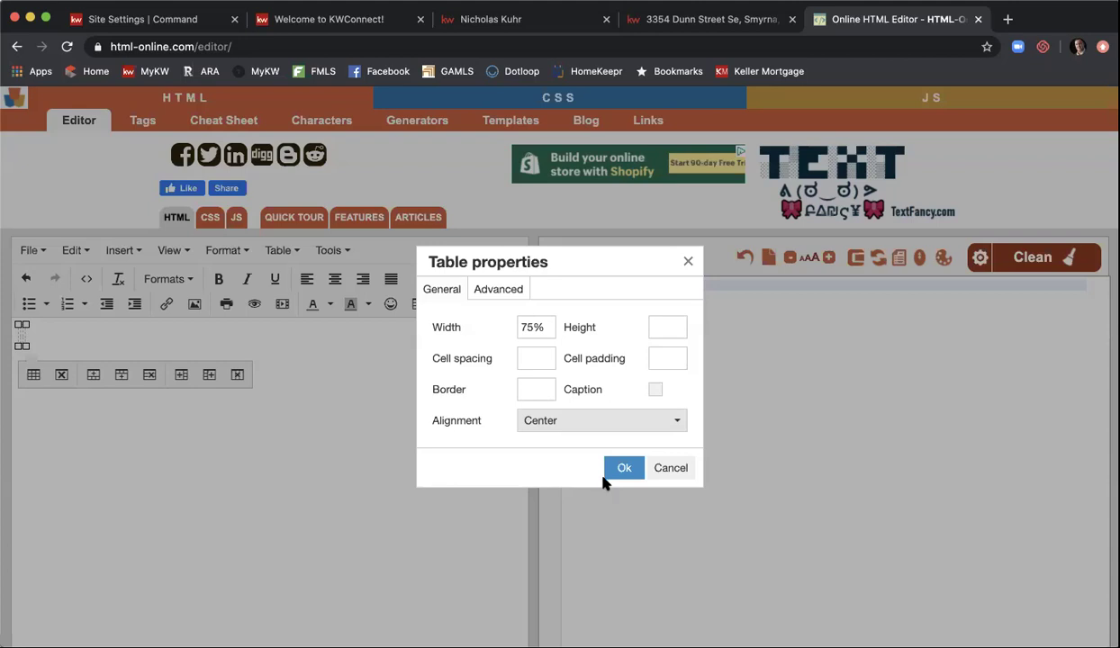
{"action": "left_click", "coordinate": [619, 471]}
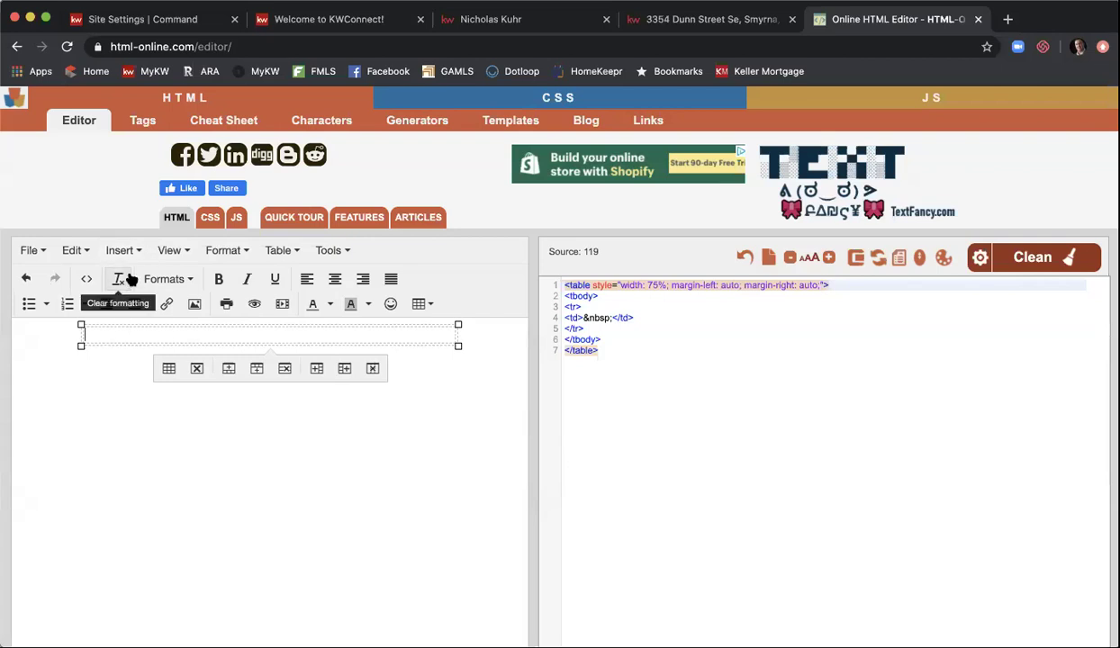
- Type 'Open House' inside the table cell
{"action": "left_click", "coordinate": [219, 253]}
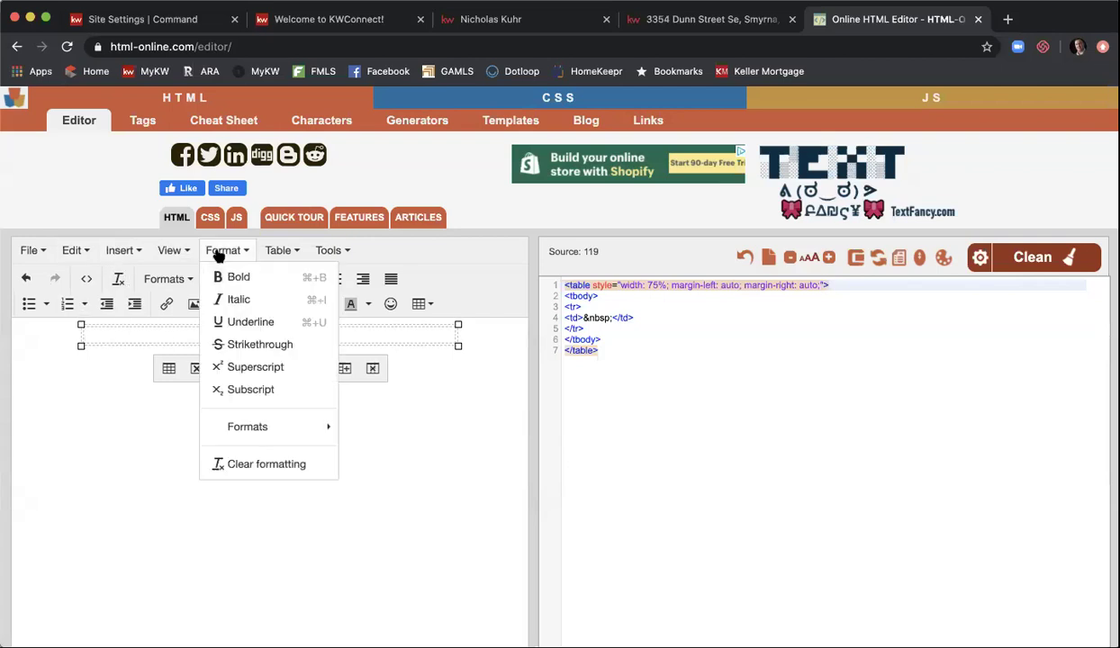
{"action": "mouse_move", "coordinate": [276, 256]}
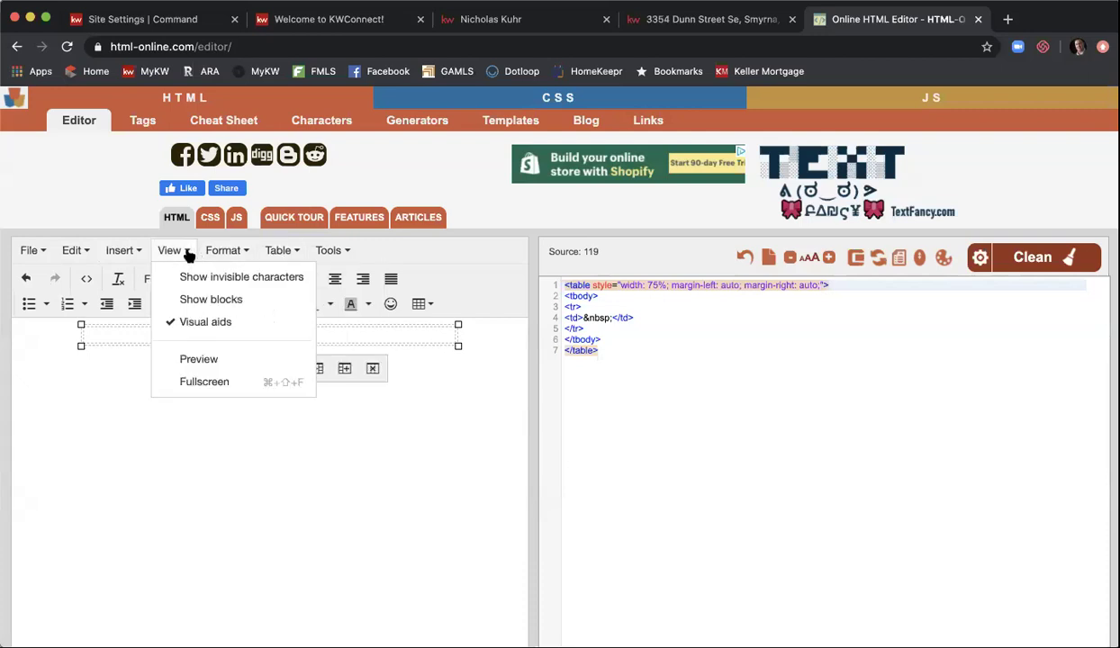
{"action": "mouse_move", "coordinate": [90, 254]}
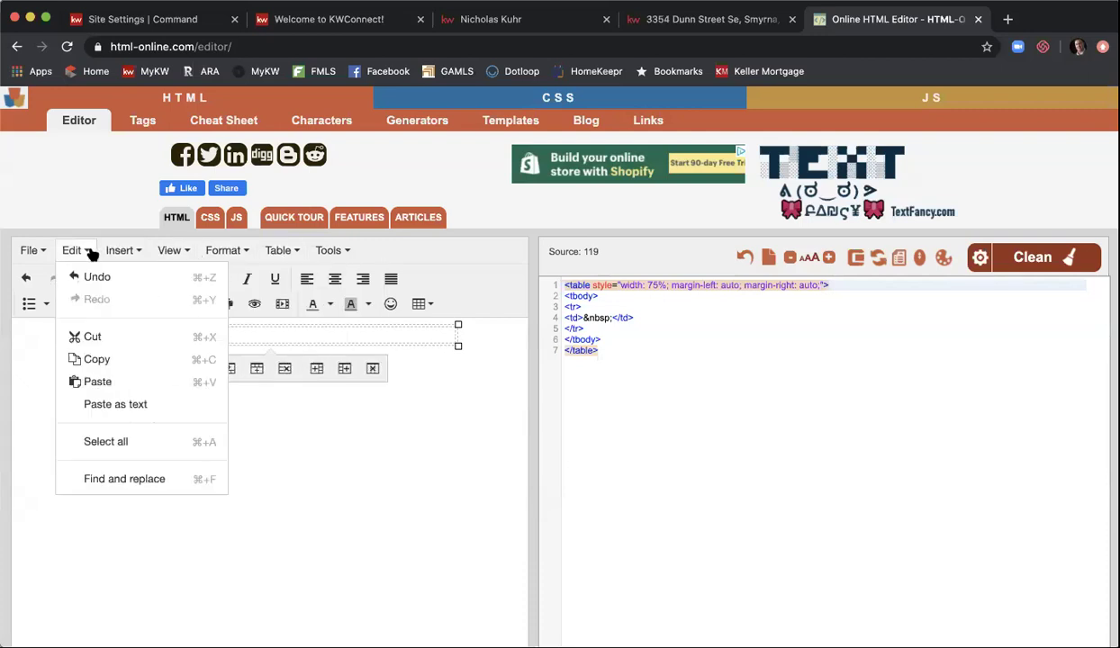
{"action": "left_click", "coordinate": [244, 333]}
{"action": "type", "text": "OPE"}
{"action": "key", "text": "BackSpace"}
{"action": "key", "text": "BackSpace"}
{"action": "type", "text": "E"}
{"action": "key", "text": "BackSpace"}
{"action": "type", "text": "pen House"}
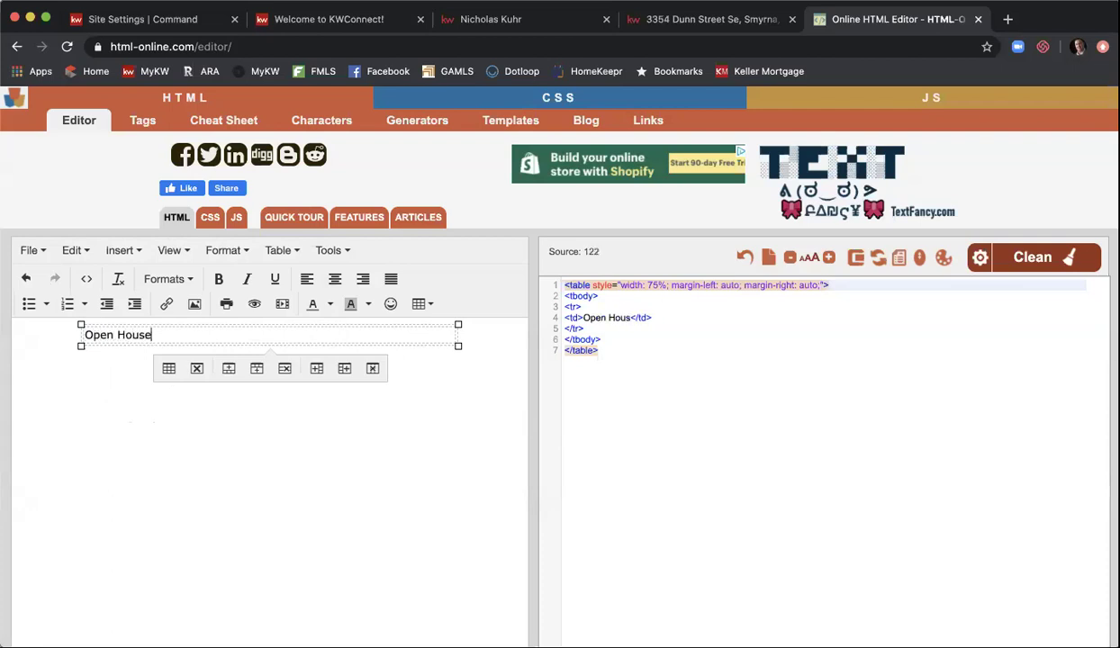
{"action": "triple_click", "coordinate": [178, 335]}
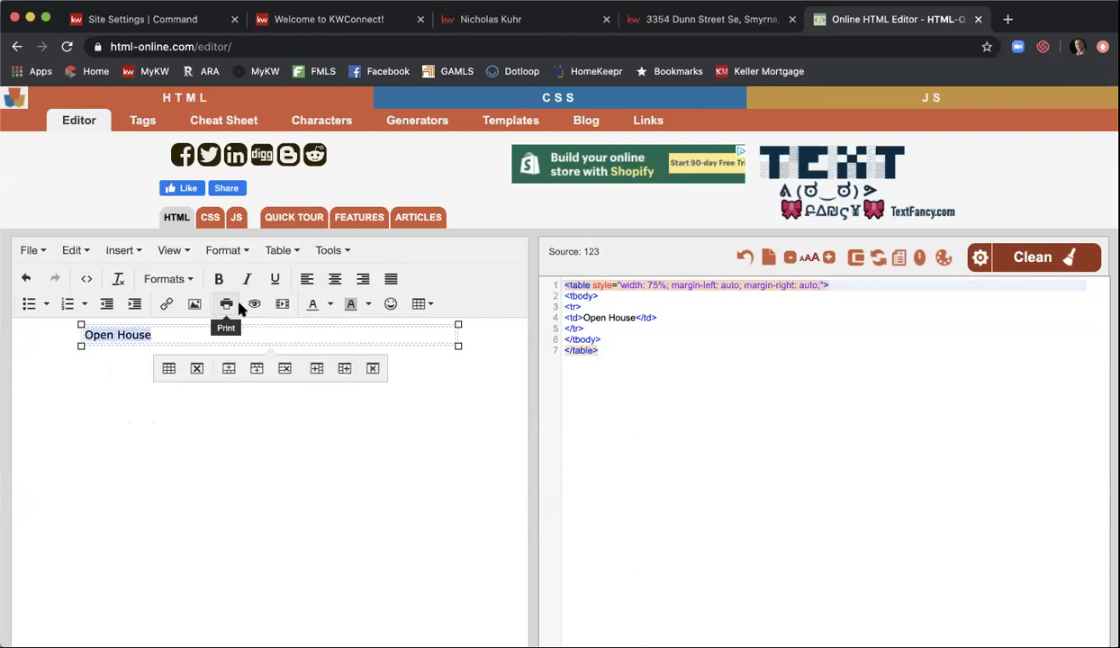
{"action": "left_click", "coordinate": [334, 280]}
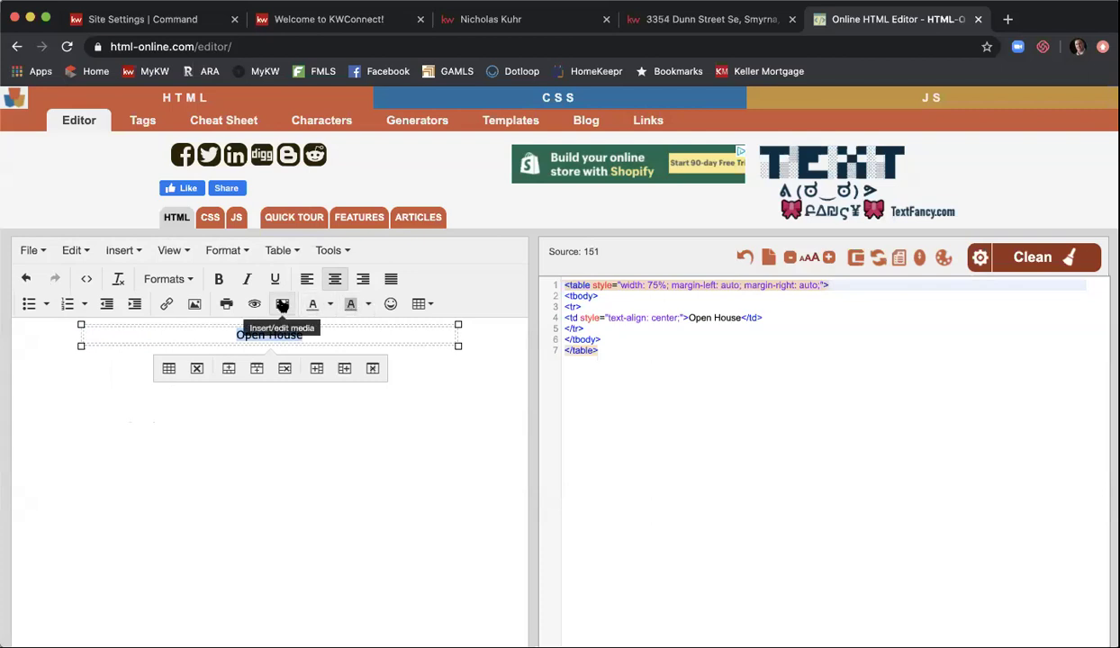
{"action": "left_click", "coordinate": [190, 280]}
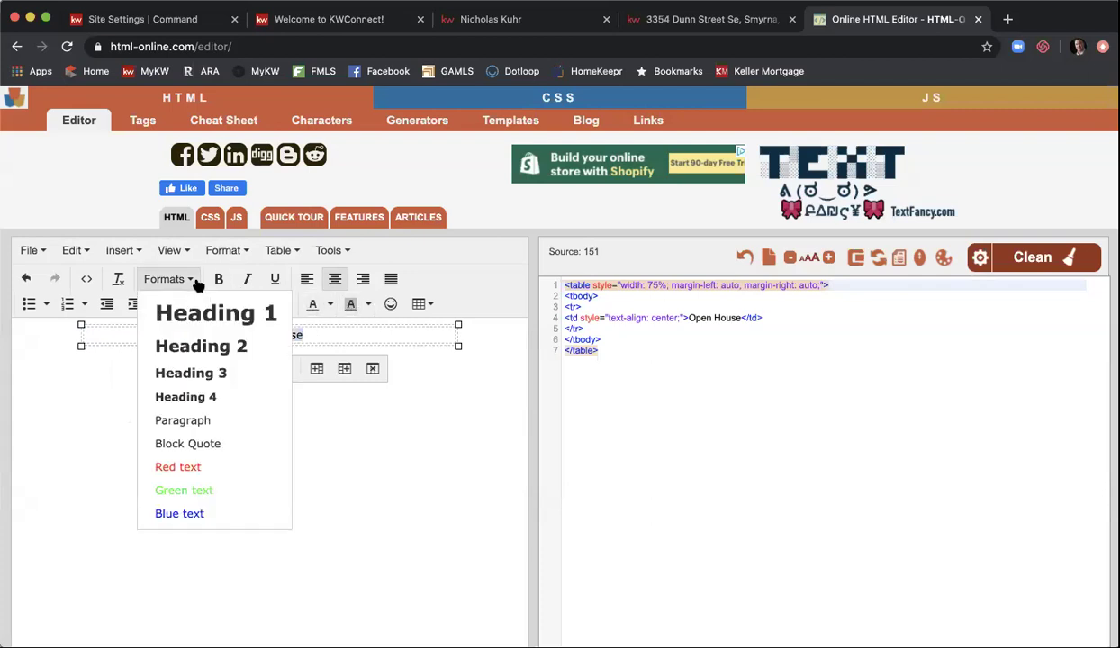
{"action": "left_click", "coordinate": [200, 314]}
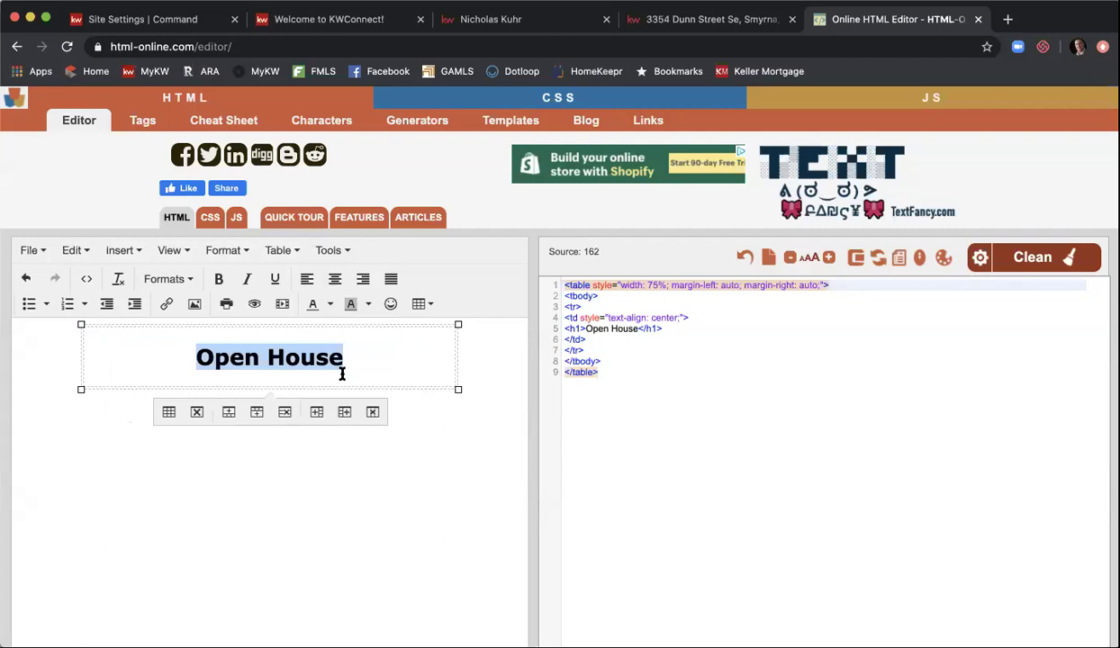
{"action": "left_click", "coordinate": [187, 281]}
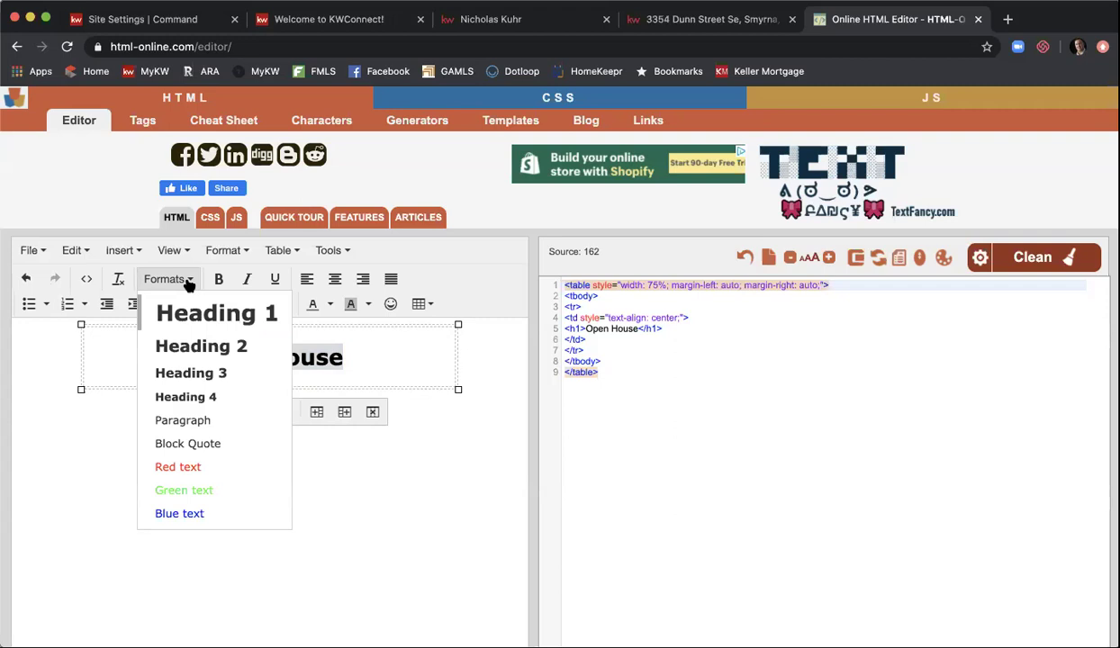
{"action": "left_click", "coordinate": [356, 360]}
{"action": "key", "text": "Return"}
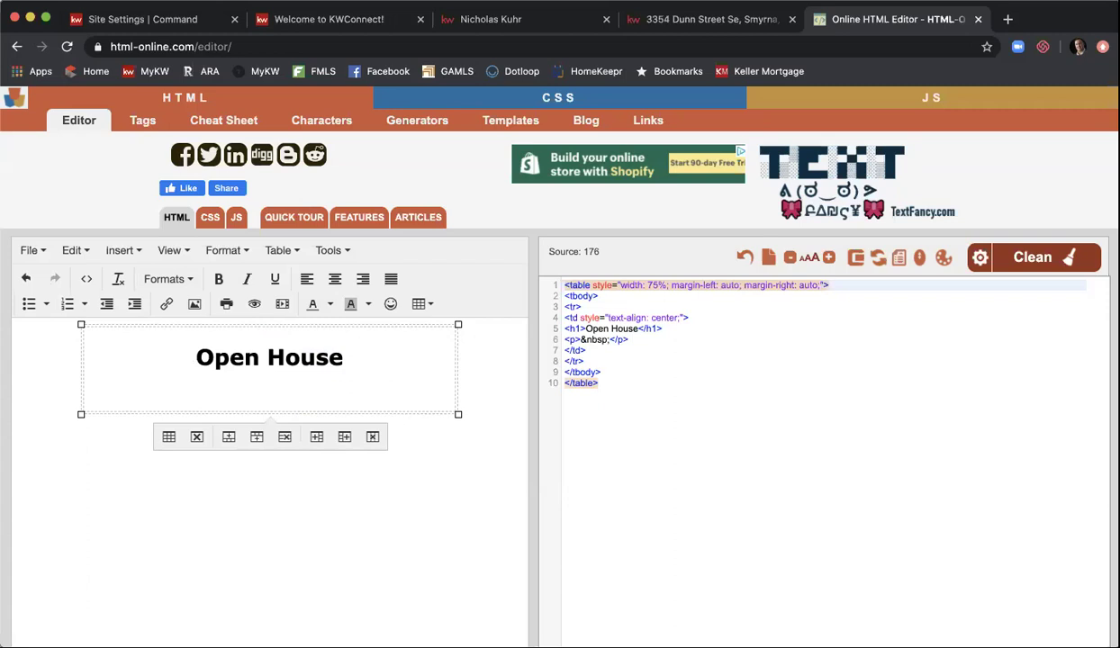
{"action": "left_click", "coordinate": [677, 20]}
{"action": "left_click", "coordinate": [532, 416]}
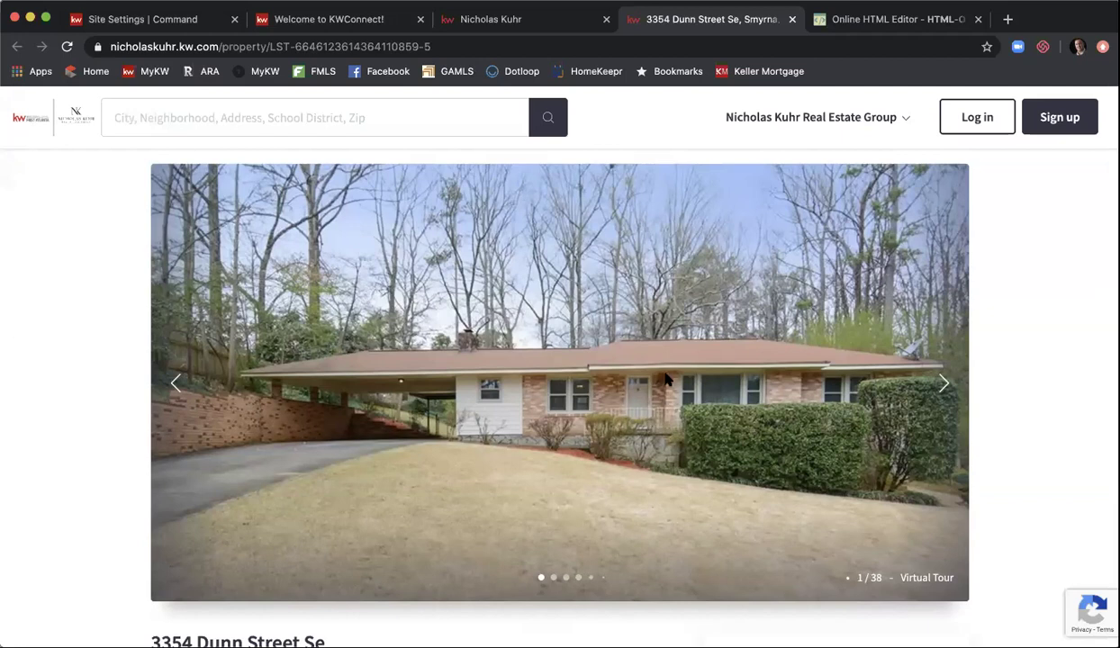
- Copy the image address of the listing's front house photo from the full gallery
{"action": "right_click", "coordinate": [660, 346]}
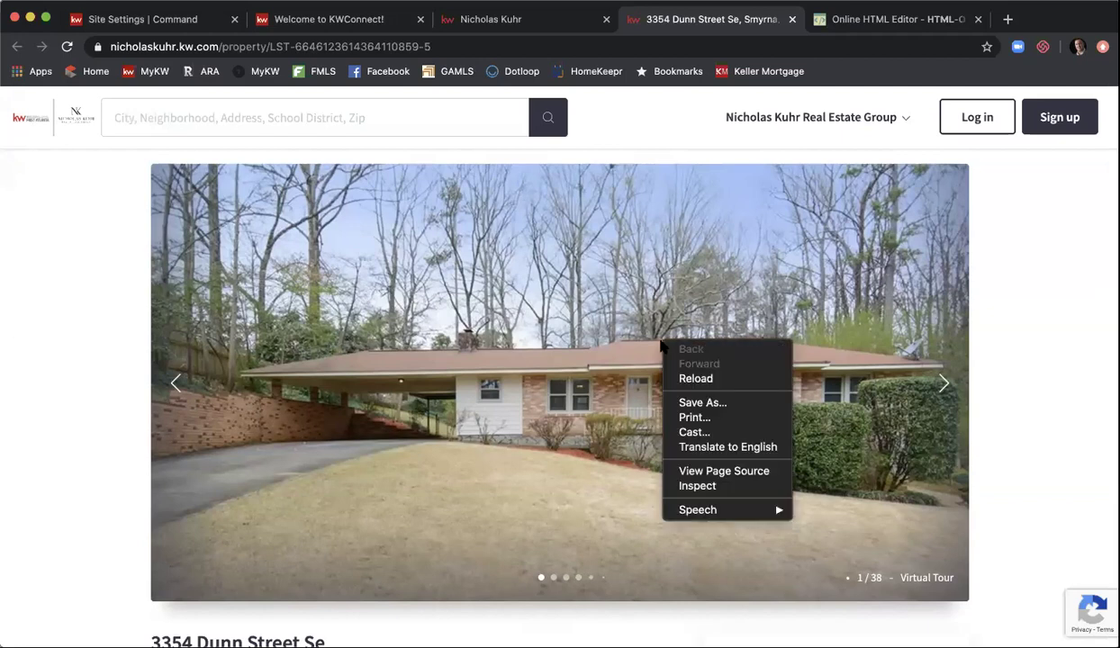
{"action": "left_click", "coordinate": [596, 333]}
{"action": "left_click", "coordinate": [597, 333]}
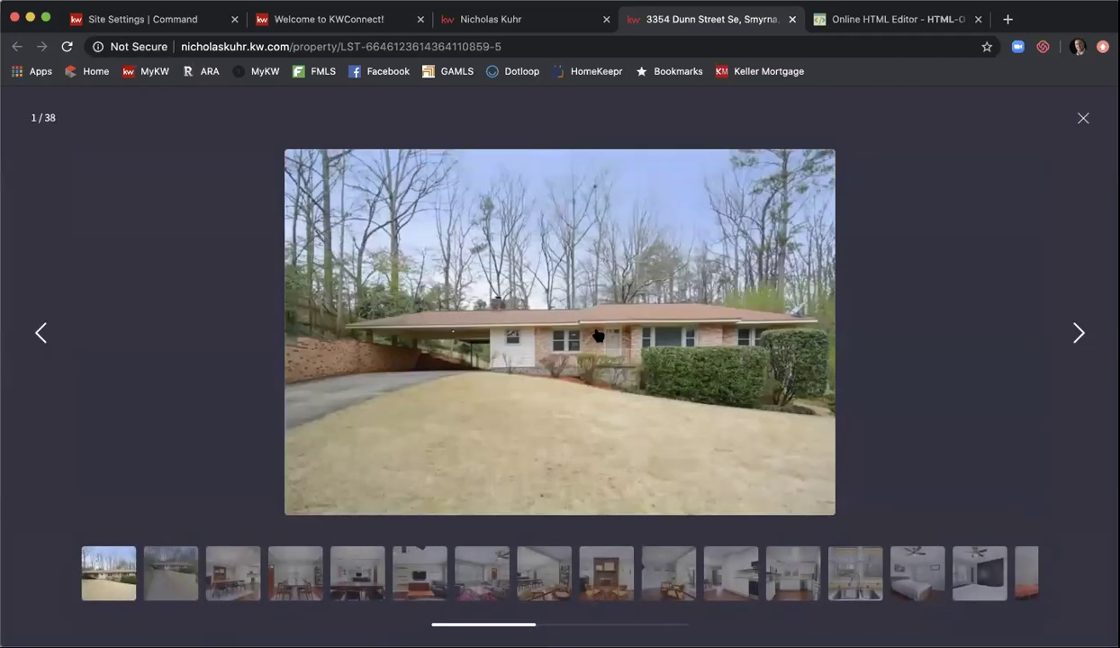
{"action": "right_click", "coordinate": [597, 334]}
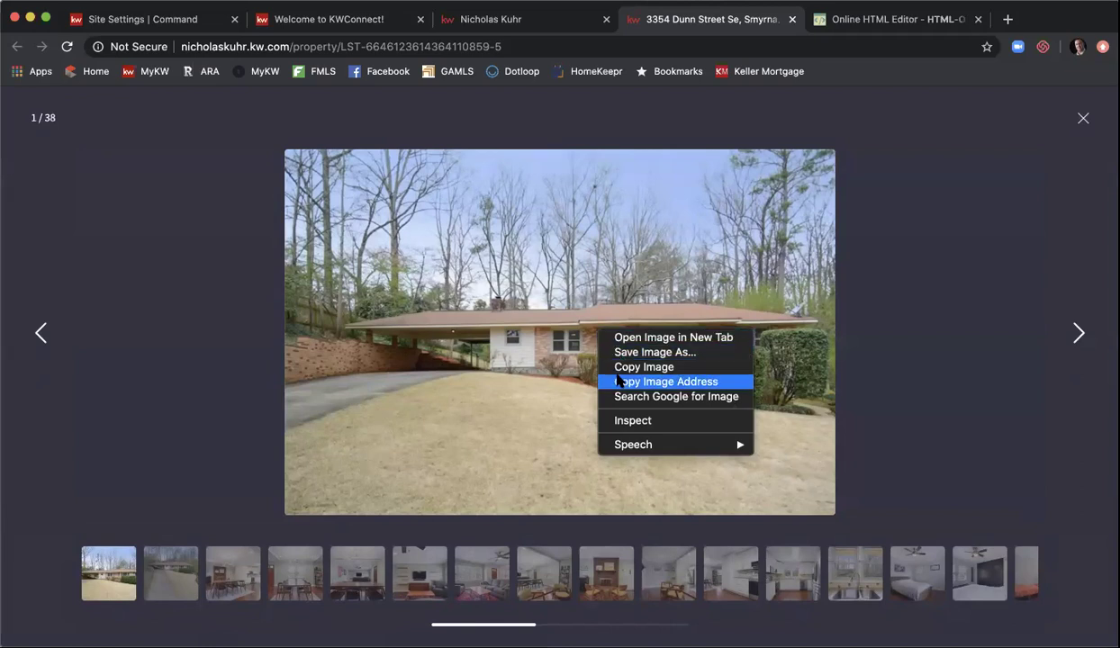
{"action": "left_click", "coordinate": [618, 382]}
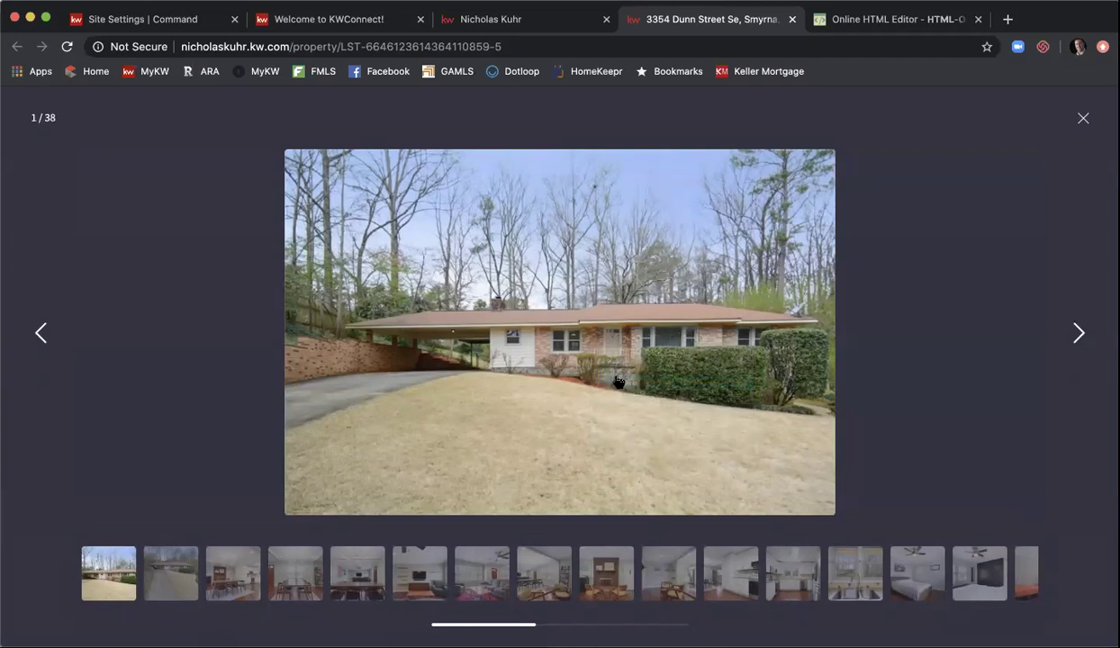
{"action": "left_click", "coordinate": [867, 22]}
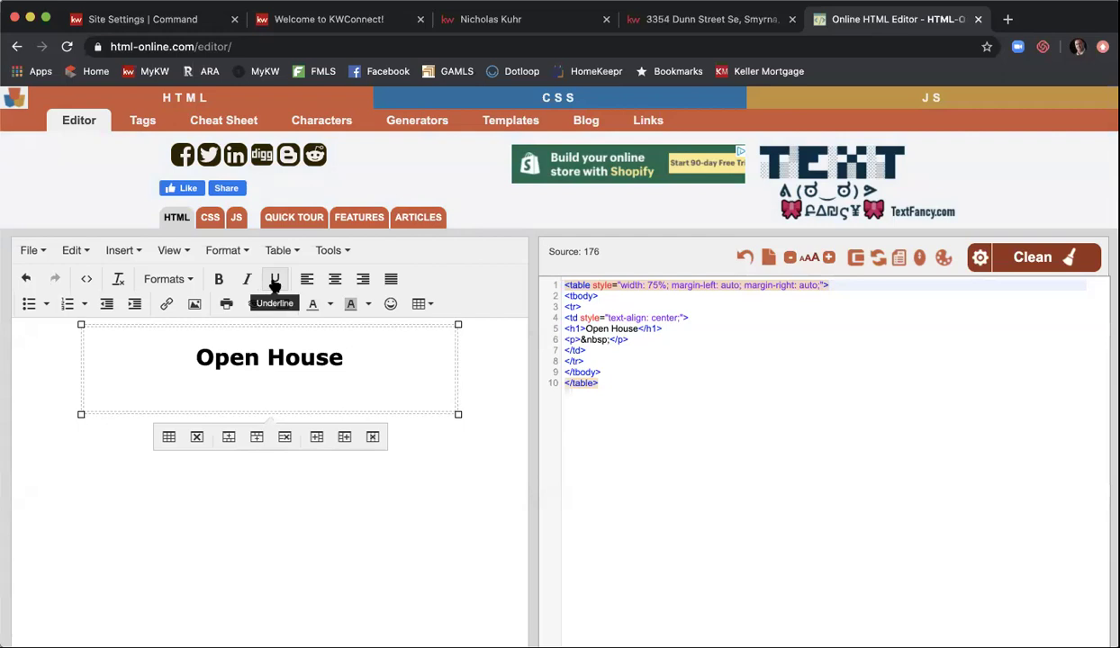
- Insert the copied house photo with proportions unlocked, height cleared and width 100%
{"action": "left_click", "coordinate": [197, 304]}
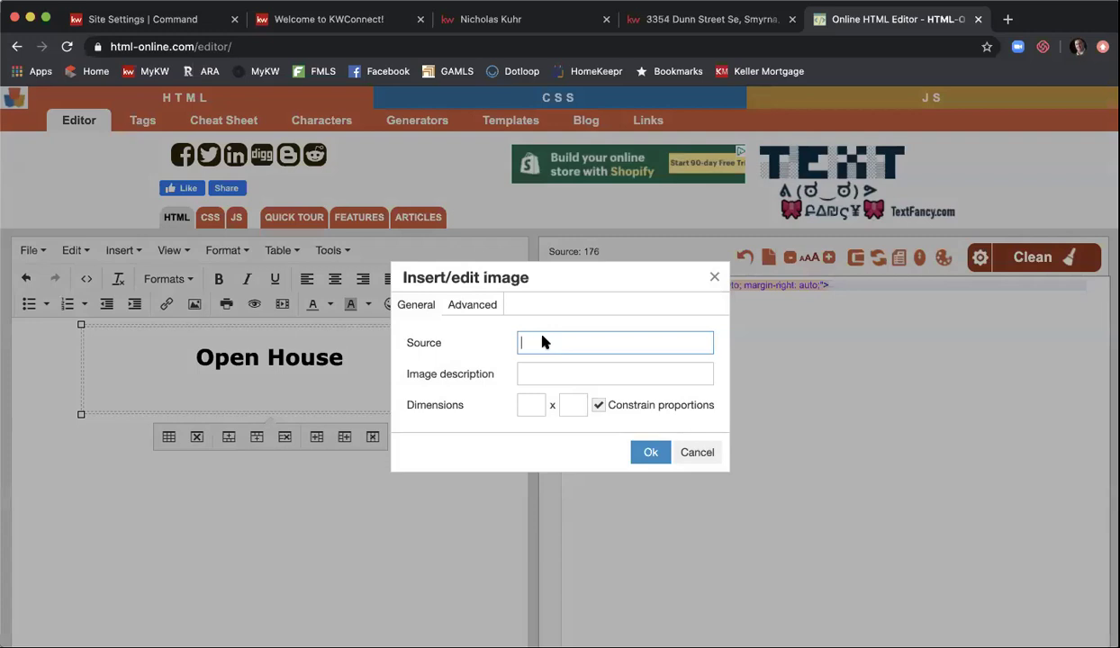
{"action": "key", "text": "super+v"}
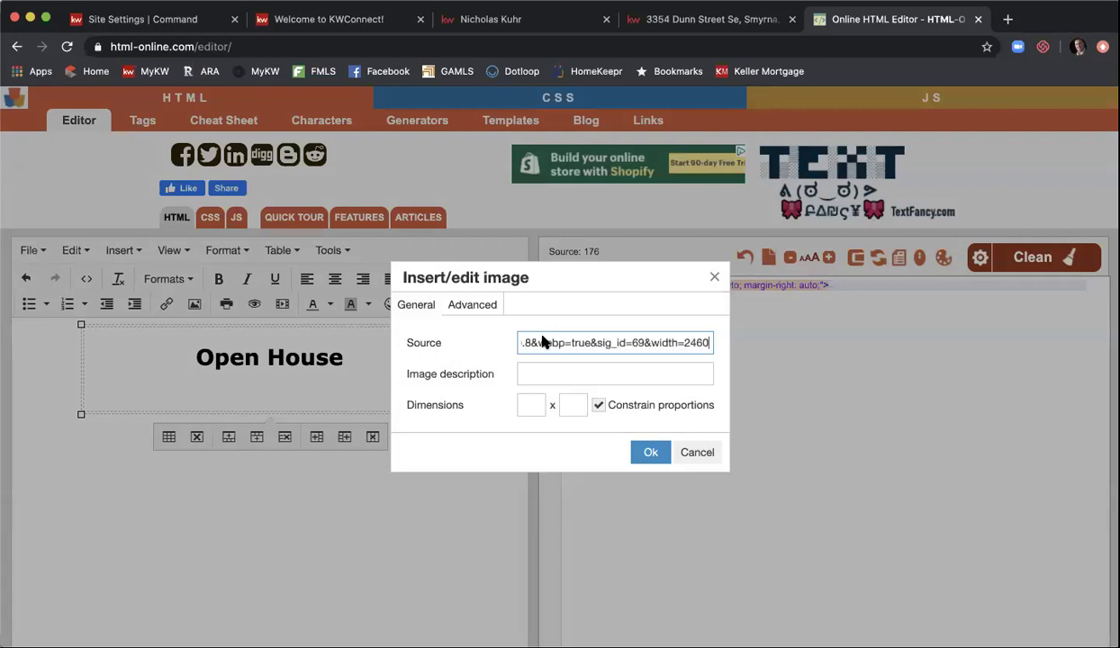
{"action": "left_click", "coordinate": [600, 407]}
{"action": "double_click", "coordinate": [575, 406]}
{"action": "key", "text": "BackSpace"}
{"action": "left_click", "coordinate": [532, 404]}
{"action": "double_click", "coordinate": [532, 405]}
{"action": "key", "text": "BackSpace"}
{"action": "type", "text": "100"}
{"action": "type", "text": "%"}
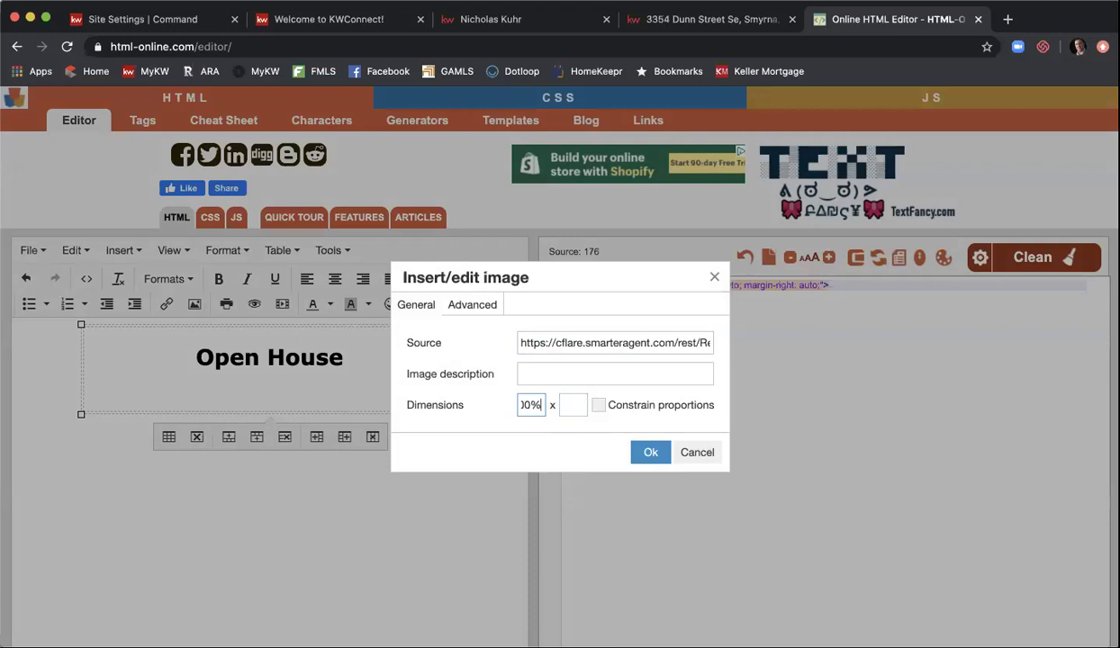
{"action": "left_click", "coordinate": [652, 454]}
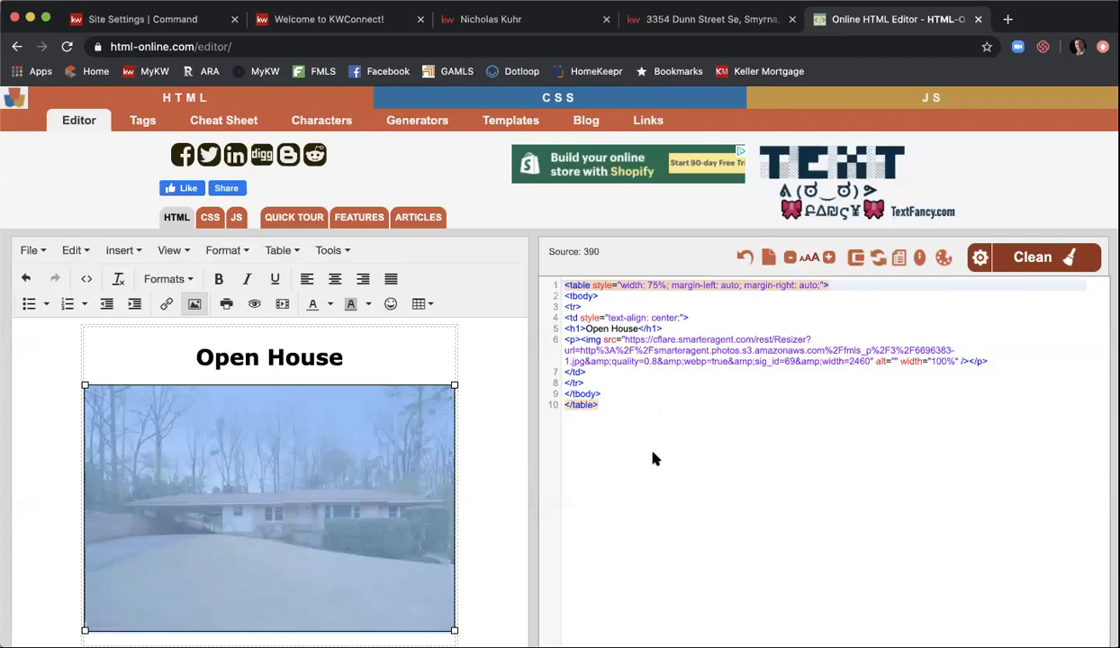
{"action": "left_click", "coordinate": [468, 471]}
{"action": "scroll", "coordinate": [467, 471], "scroll_direction": "down", "scroll_amount": 2}
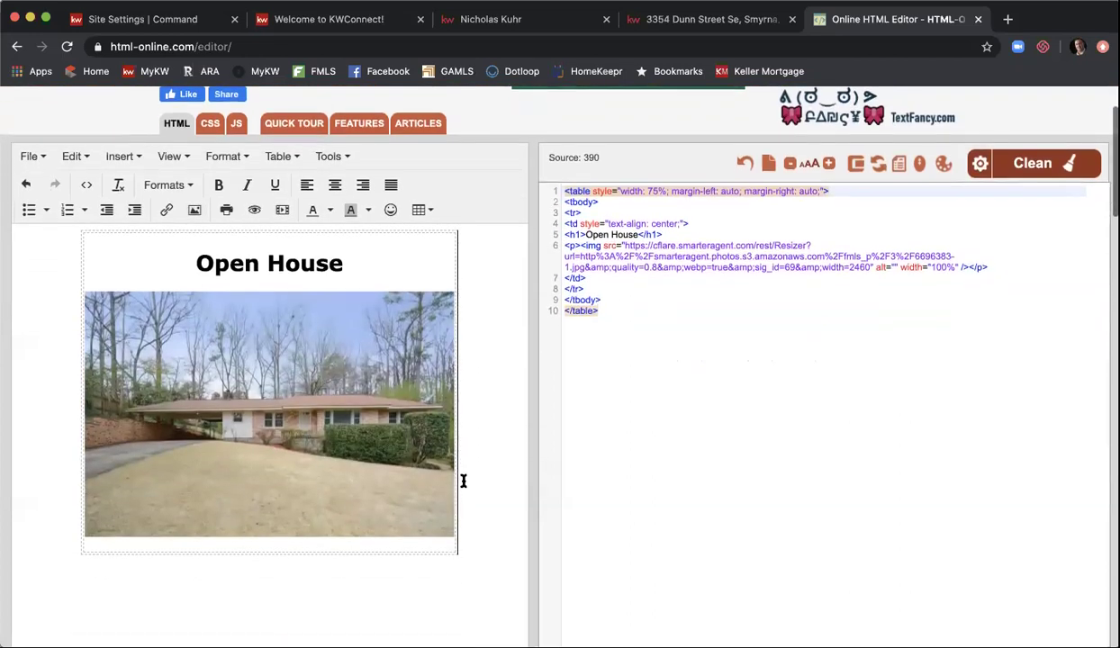
{"action": "scroll", "coordinate": [464, 482], "scroll_direction": "down", "scroll_amount": 1}
{"action": "left_click", "coordinate": [447, 513]}
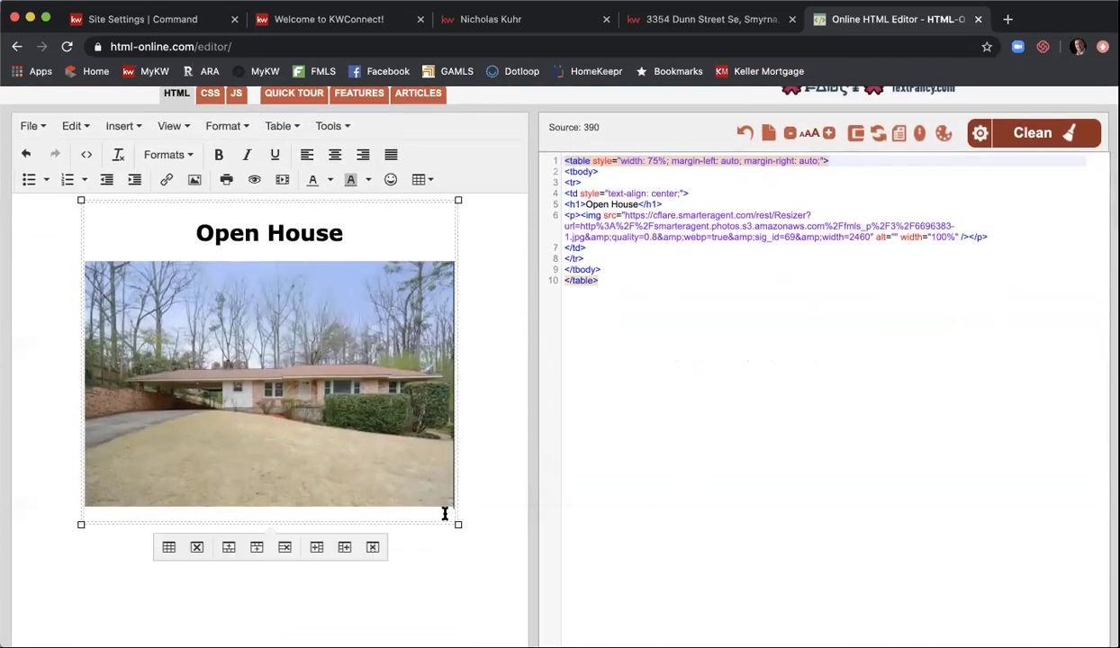
{"action": "key", "text": "Return"}
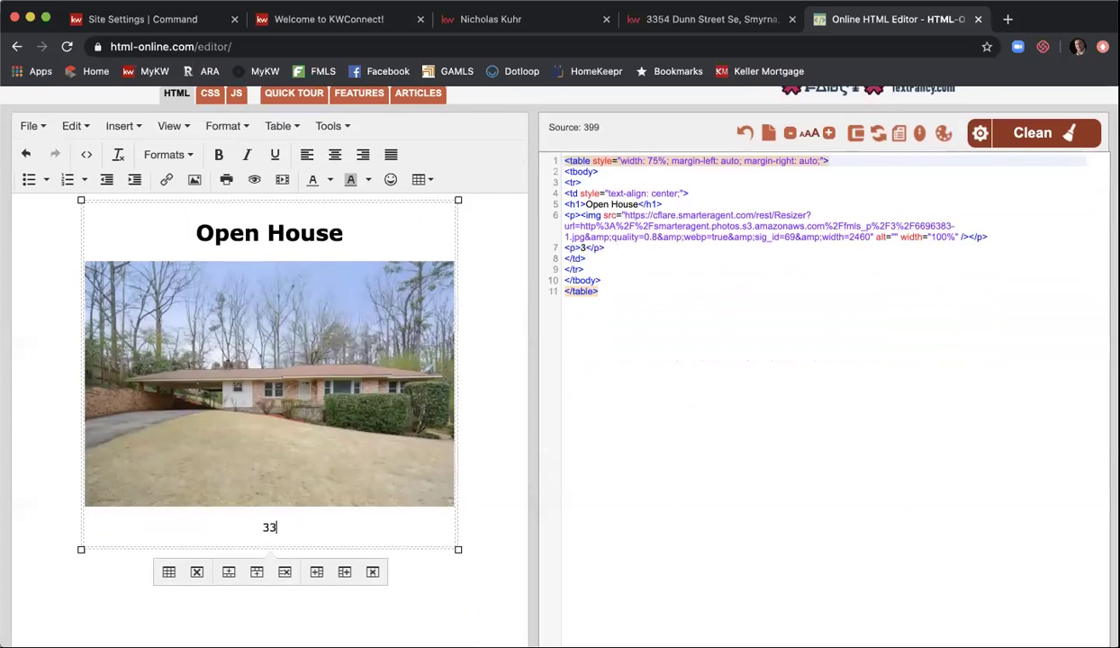
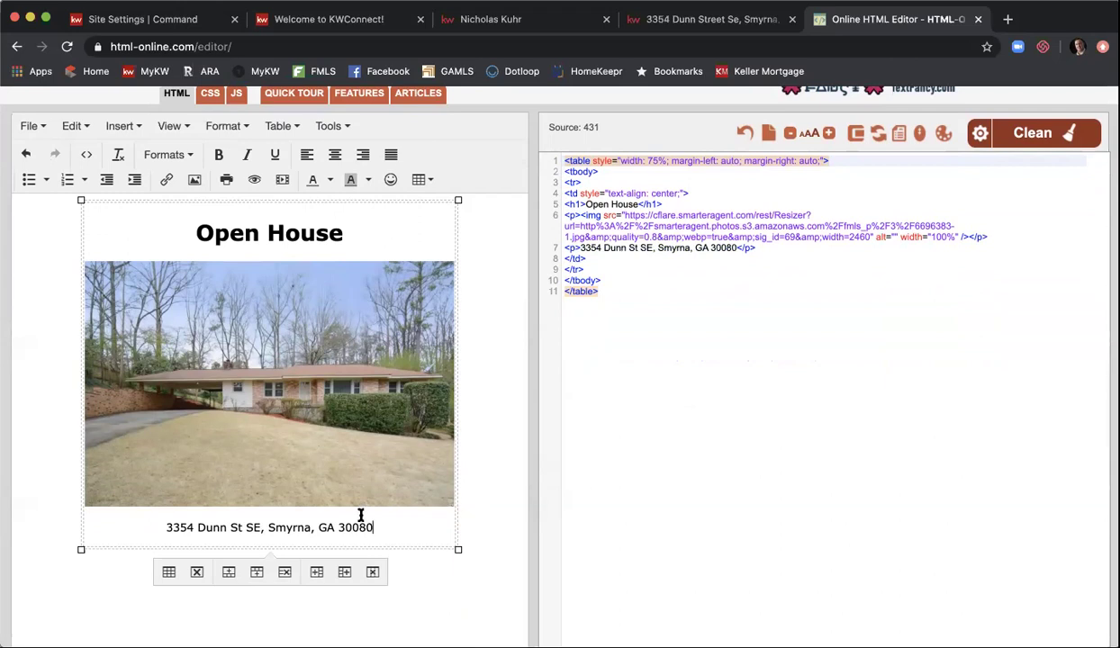
{"action": "left_click", "coordinate": [706, 20]}
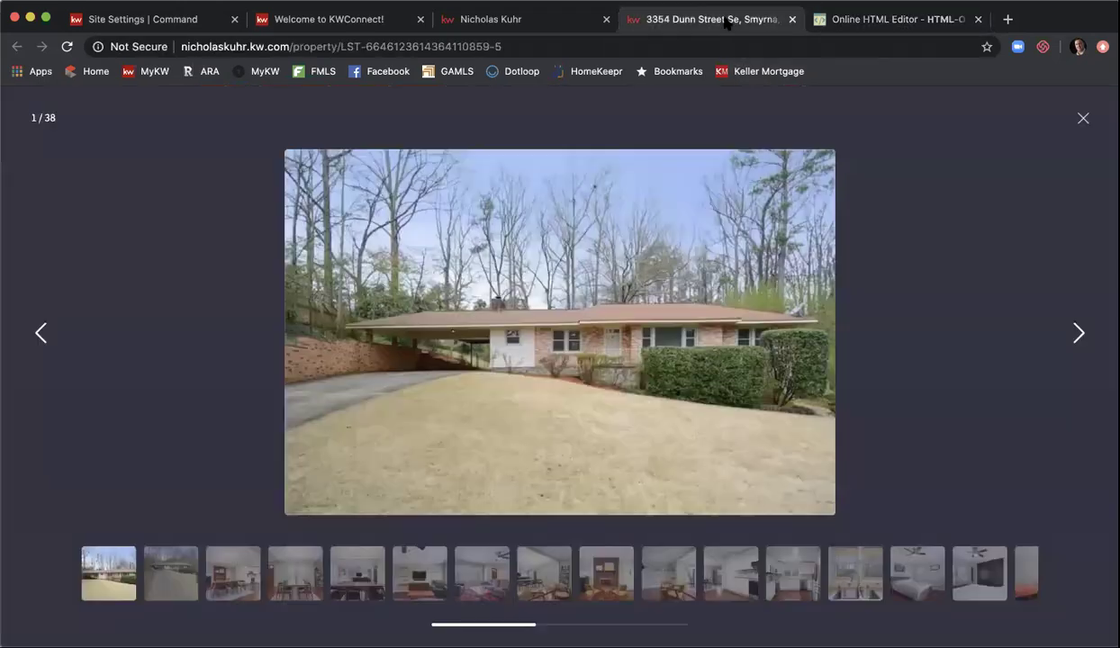
{"action": "left_click", "coordinate": [1082, 115]}
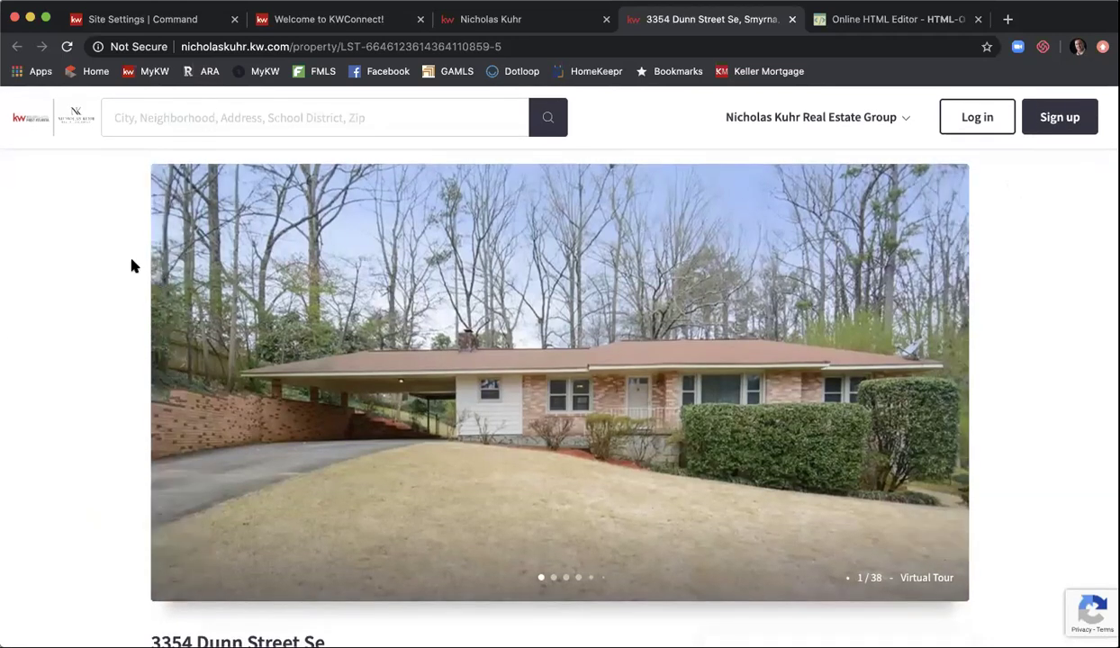
{"action": "left_click", "coordinate": [224, 47]}
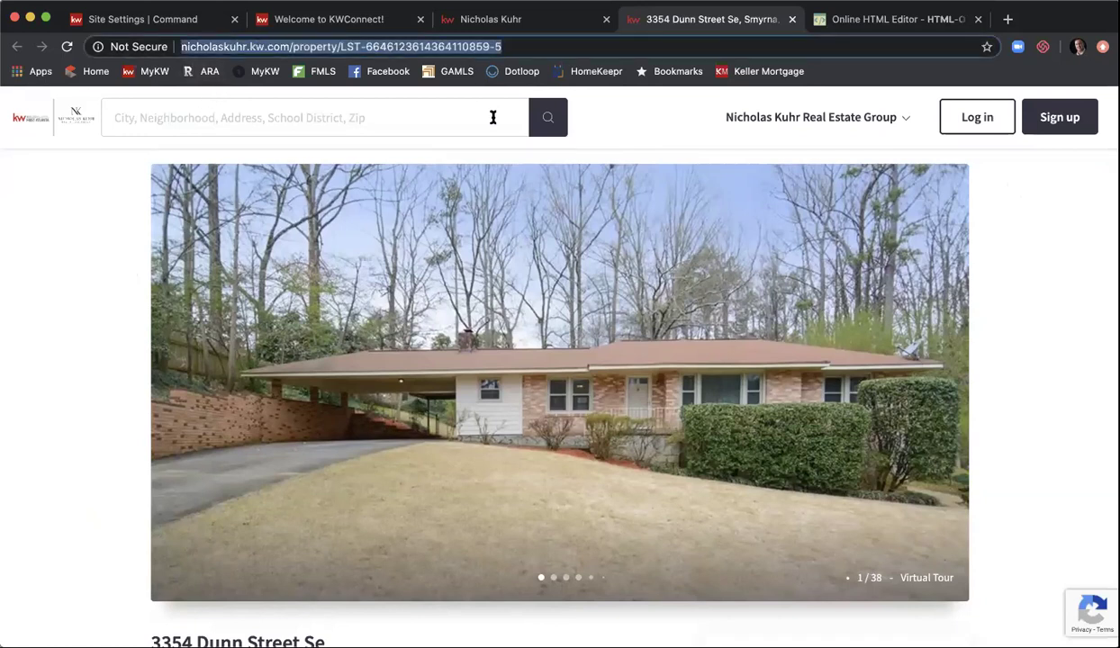
{"action": "left_click", "coordinate": [890, 20]}
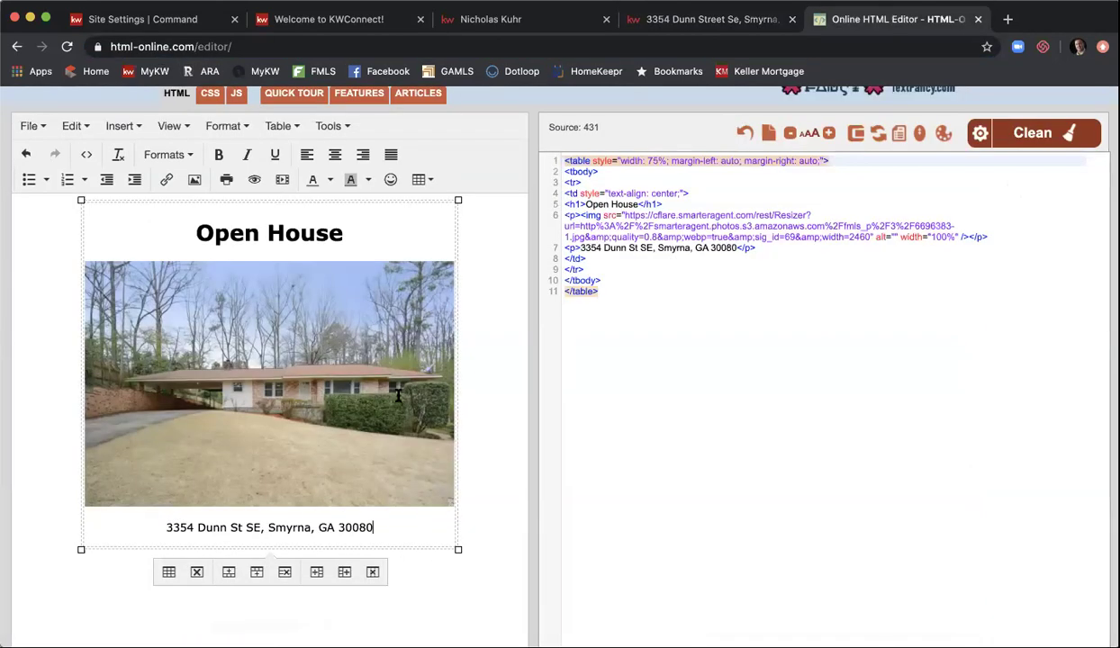
- Link the address line to the pasted listing page URL, opening in a new window
{"action": "triple_click", "coordinate": [355, 531]}
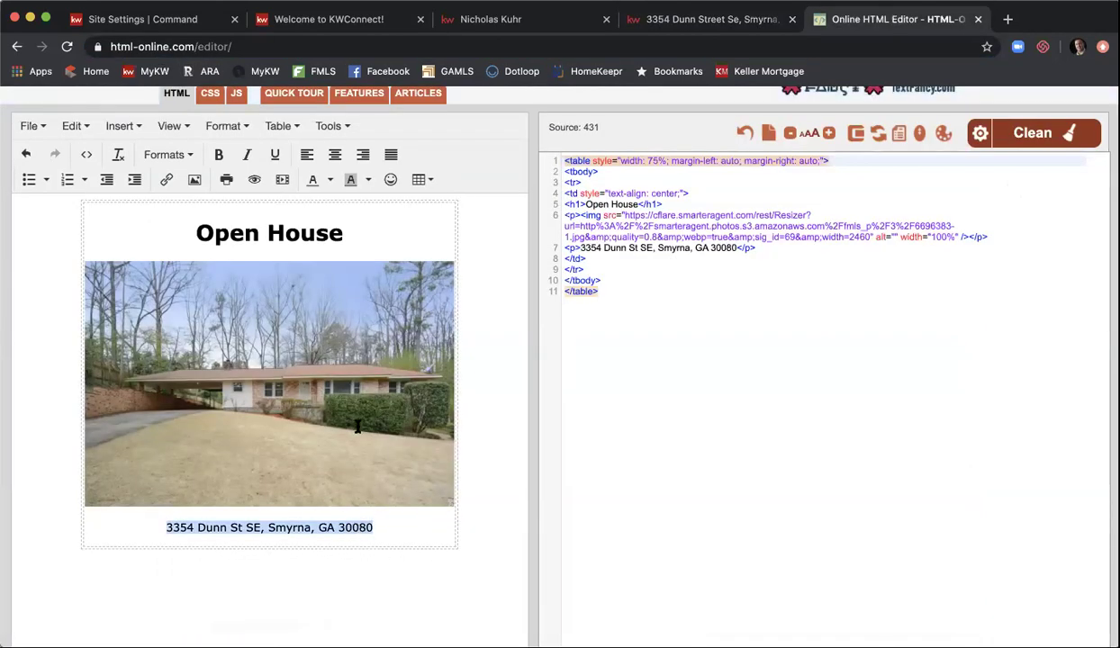
{"action": "left_click", "coordinate": [165, 181]}
{"action": "key", "text": "super+v"}
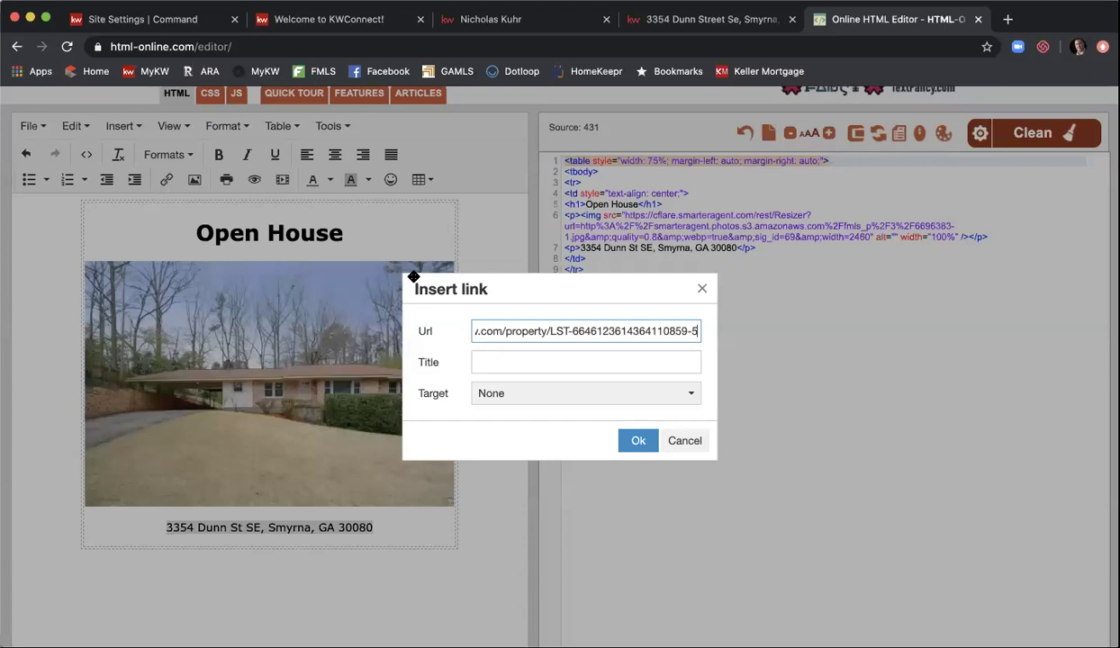
{"action": "left_click", "coordinate": [595, 396]}
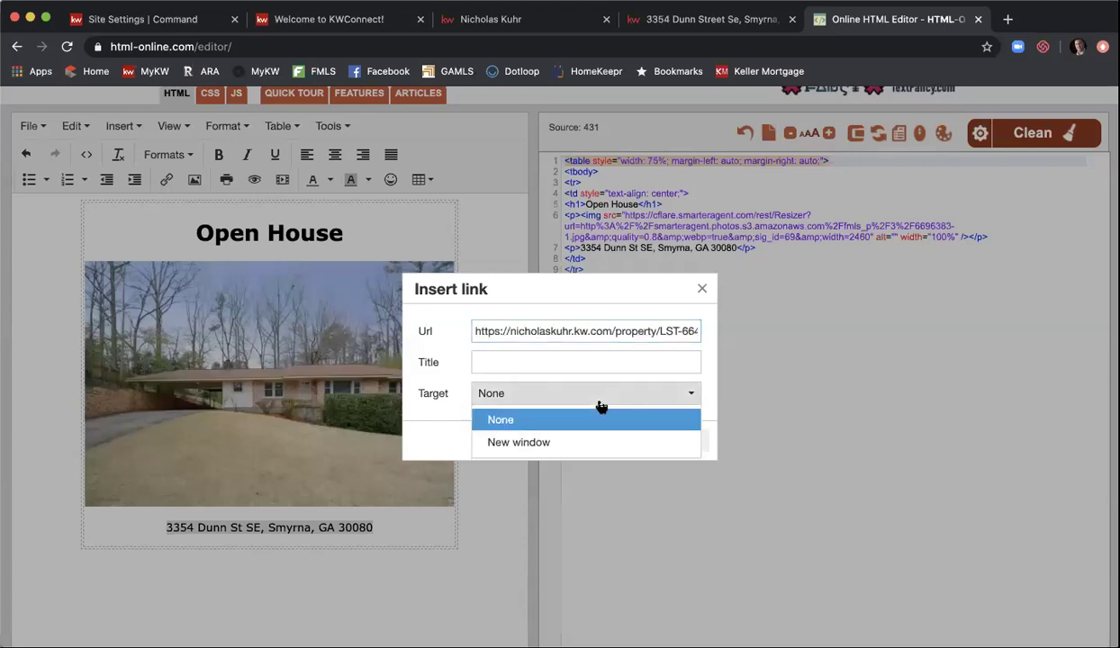
{"action": "left_click", "coordinate": [595, 441]}
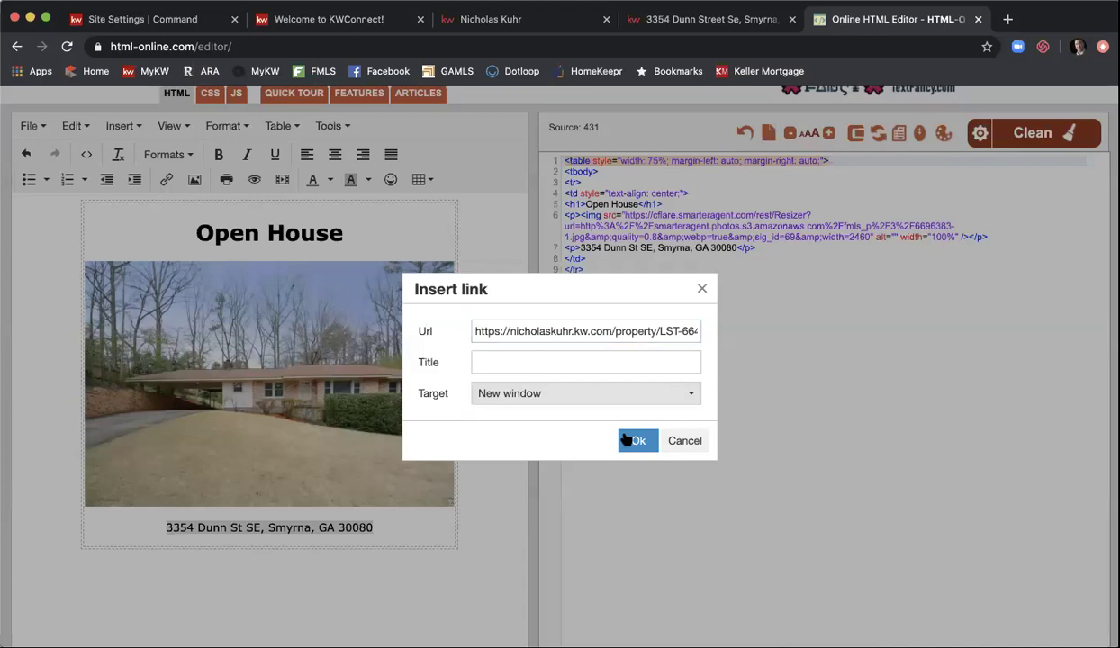
{"action": "left_click", "coordinate": [635, 441]}
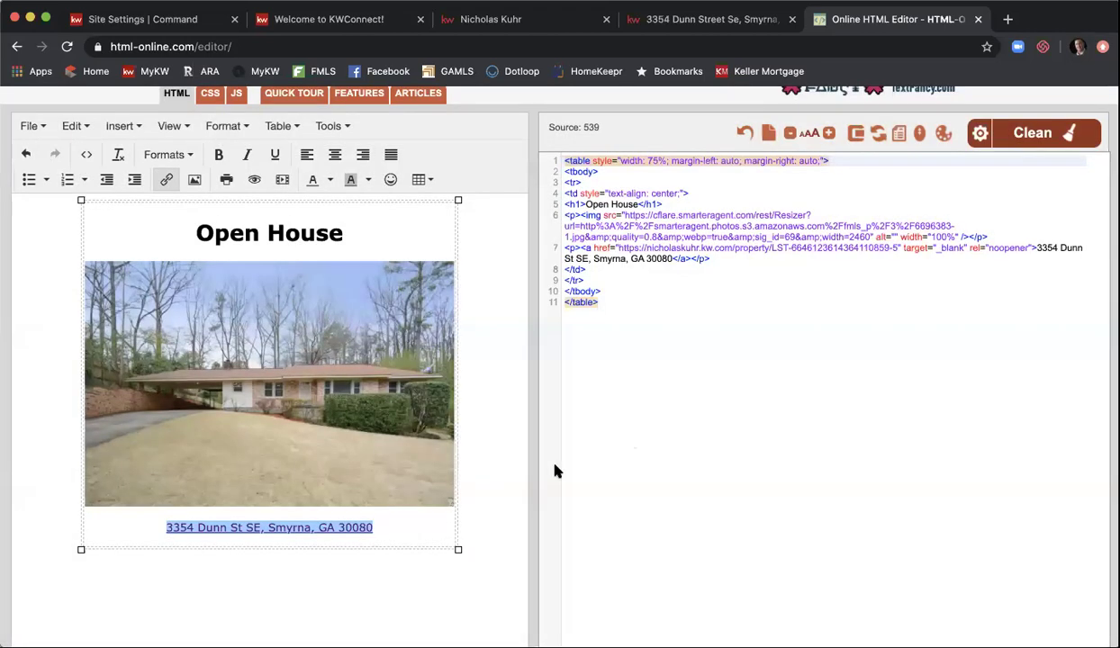
{"action": "left_click", "coordinate": [395, 520]}
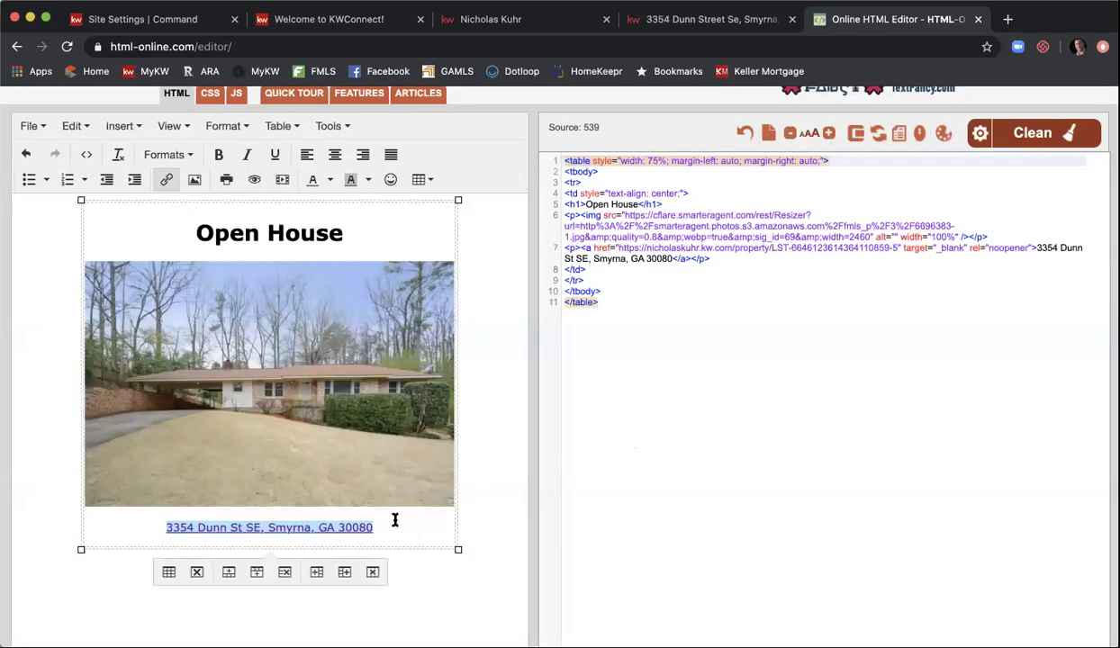
- Add an empty line below the linked address, then copy the full expanded listing description
{"action": "key", "text": "Right"}
{"action": "key", "text": "Return"}
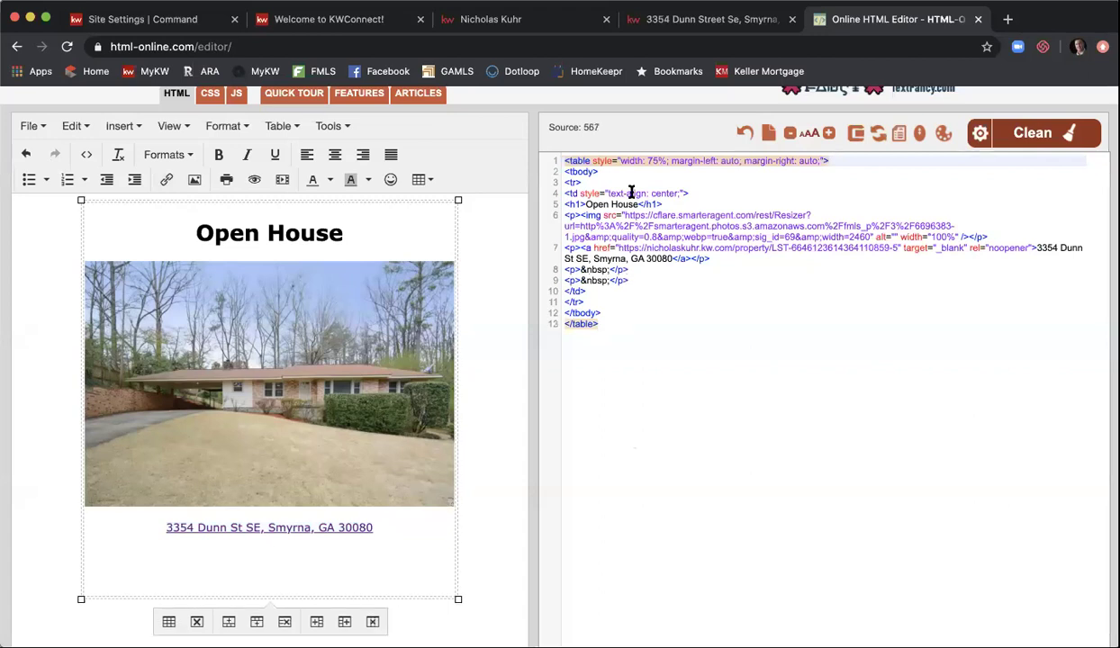
{"action": "left_click", "coordinate": [709, 21]}
{"action": "scroll", "coordinate": [641, 187], "scroll_direction": "down", "scroll_amount": 5}
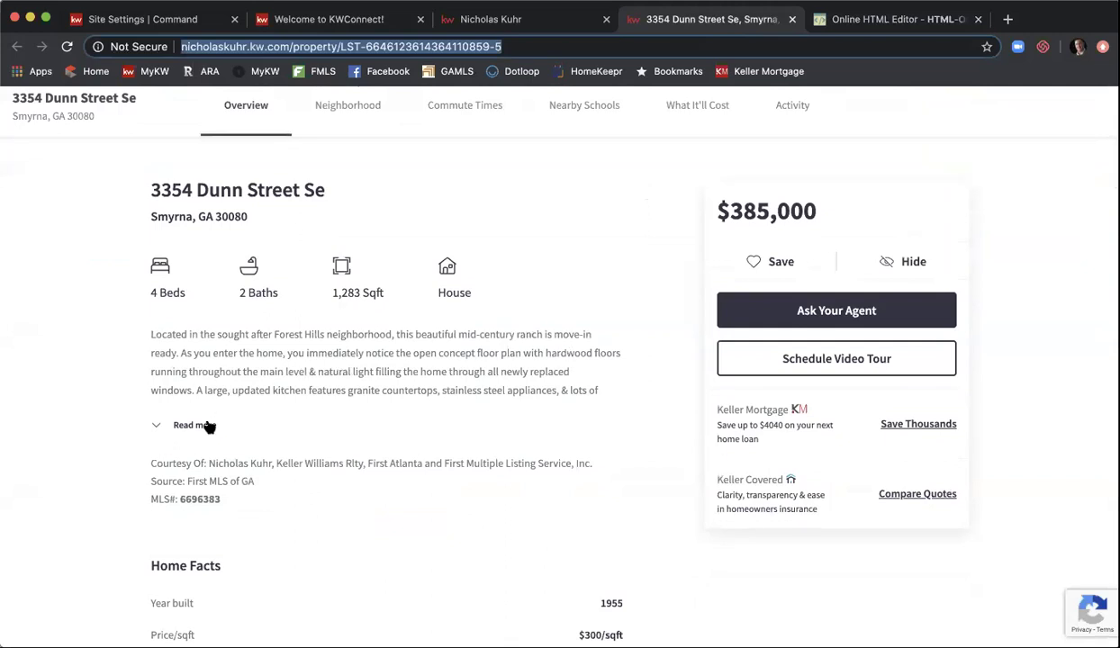
{"action": "left_click", "coordinate": [203, 425]}
{"action": "left_click_drag", "start_coordinate": [510, 428], "coordinate": [150, 338]}
{"action": "key", "text": "super+c"}
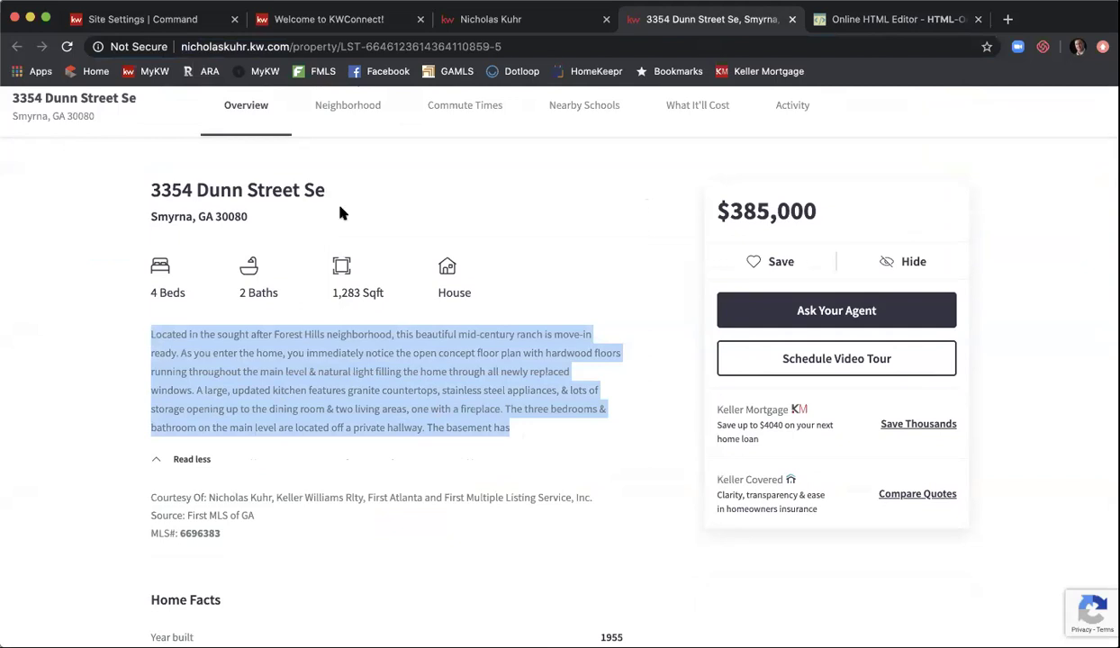
{"action": "left_click", "coordinate": [819, 18]}
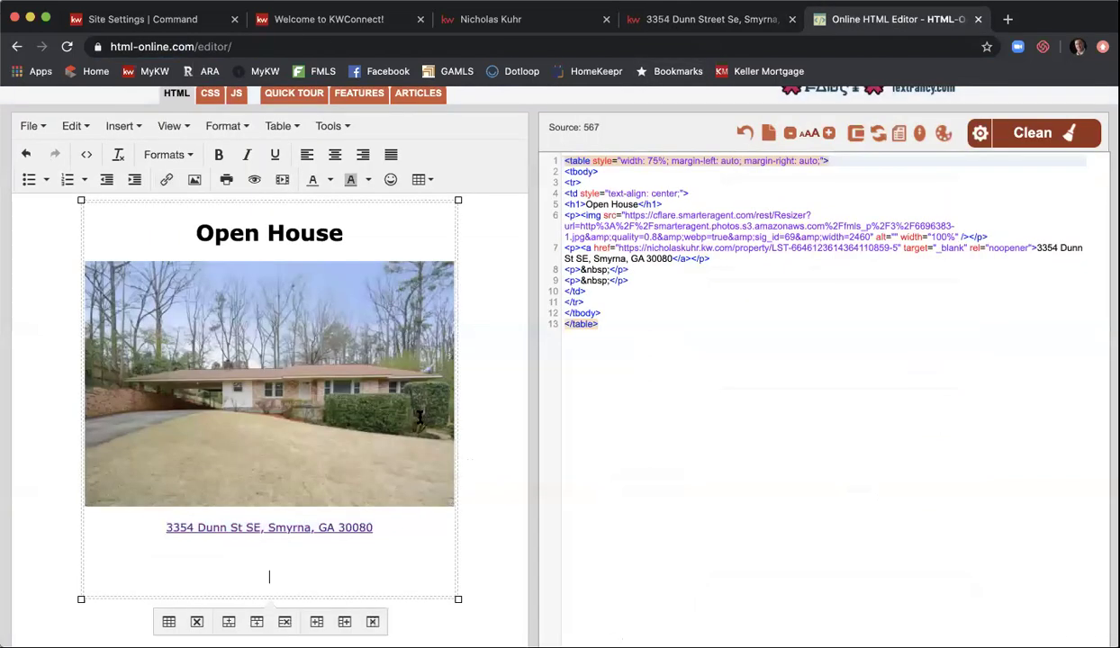
- Paste the listing description below the address link and delete the trailing 'The basement has'
{"action": "key", "text": "super+v"}
{"action": "scroll", "coordinate": [270, 405], "scroll_direction": "down", "scroll_amount": 1}
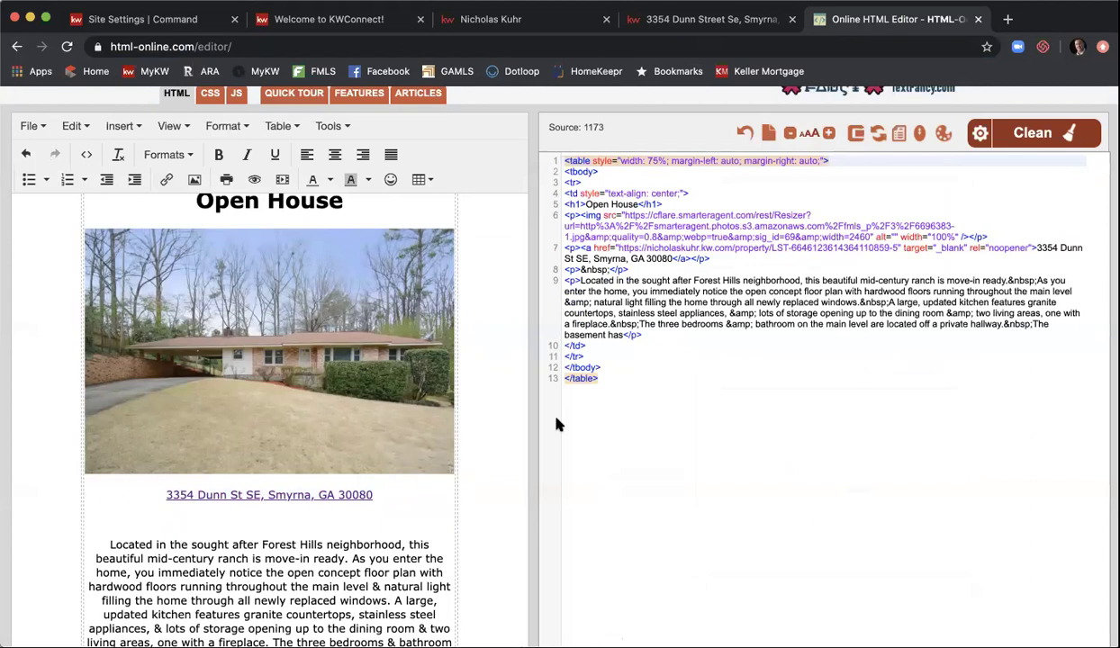
{"action": "scroll", "coordinate": [557, 424], "scroll_direction": "down", "scroll_amount": 3}
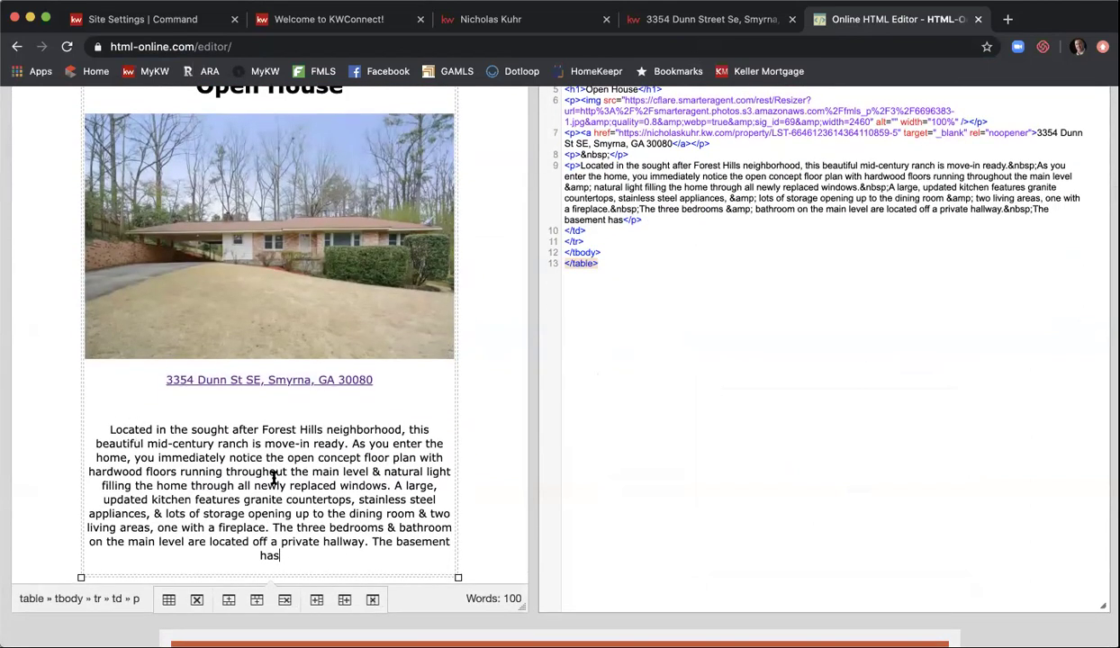
{"action": "left_click", "coordinate": [368, 541], "text": "shift"}
{"action": "key", "text": "BackSpace"}
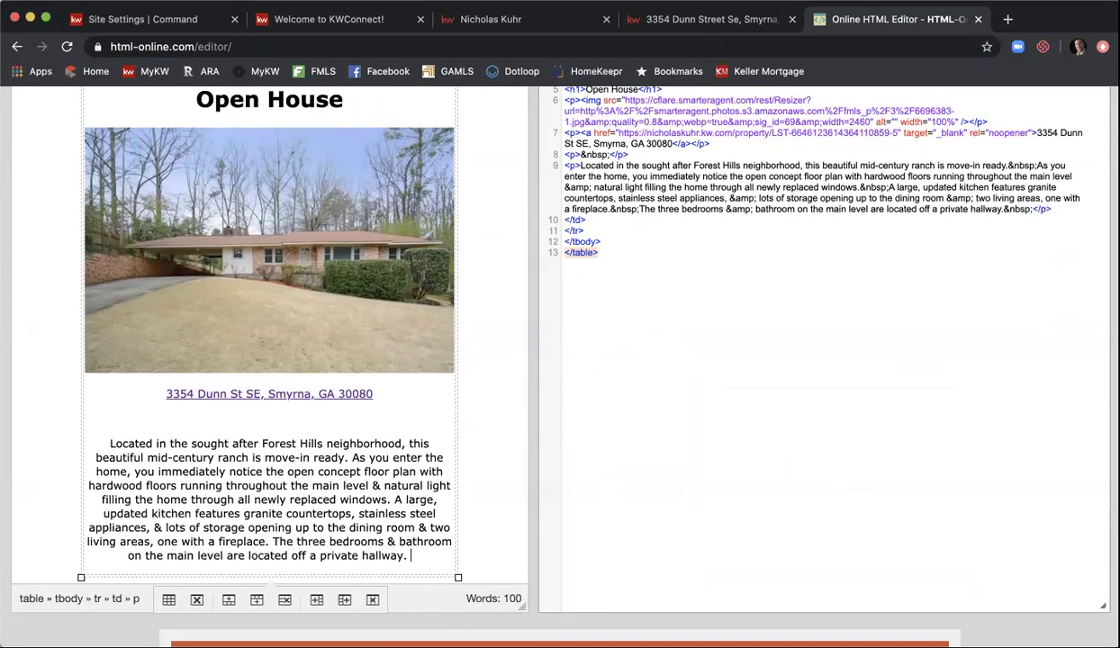
- Justify the description paragraph
{"action": "left_click_drag", "start_coordinate": [418, 554], "coordinate": [109, 457]}
{"action": "scroll", "coordinate": [297, 410], "scroll_direction": "up", "scroll_amount": 5}
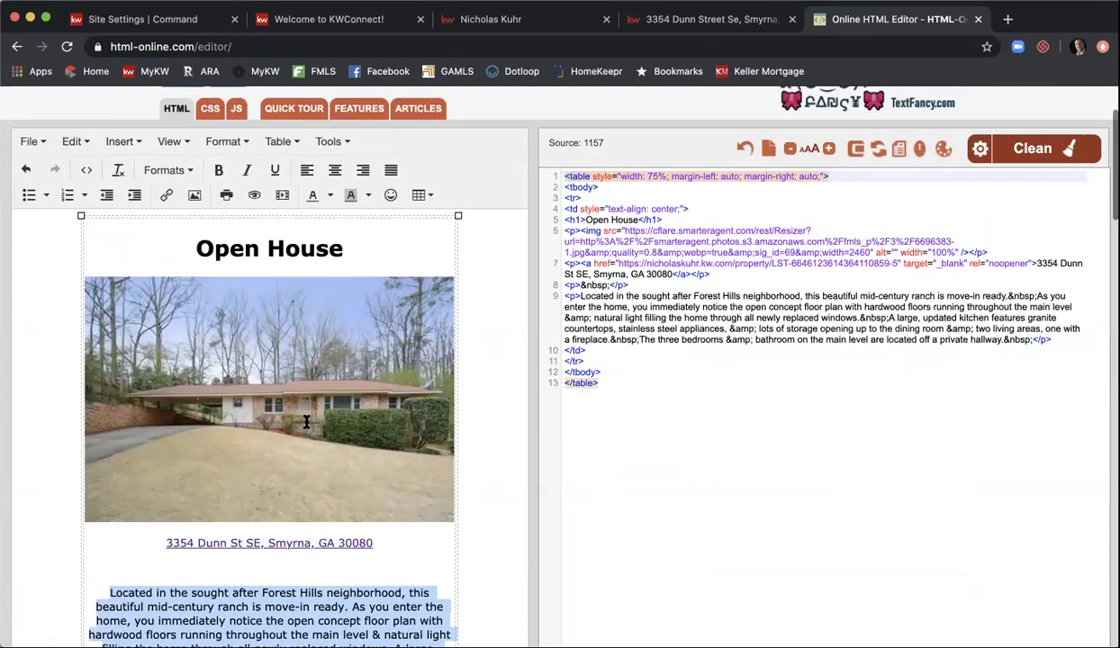
{"action": "left_click", "coordinate": [388, 170]}
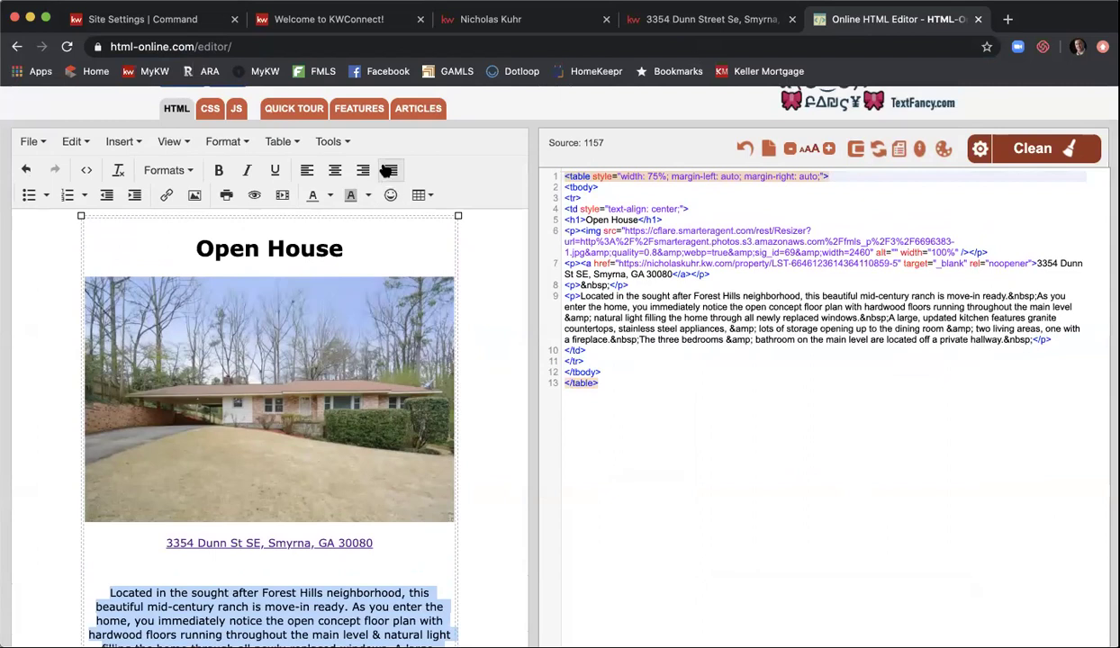
{"action": "scroll", "coordinate": [518, 318], "scroll_direction": "down", "scroll_amount": 1}
{"action": "left_click", "coordinate": [497, 333]}
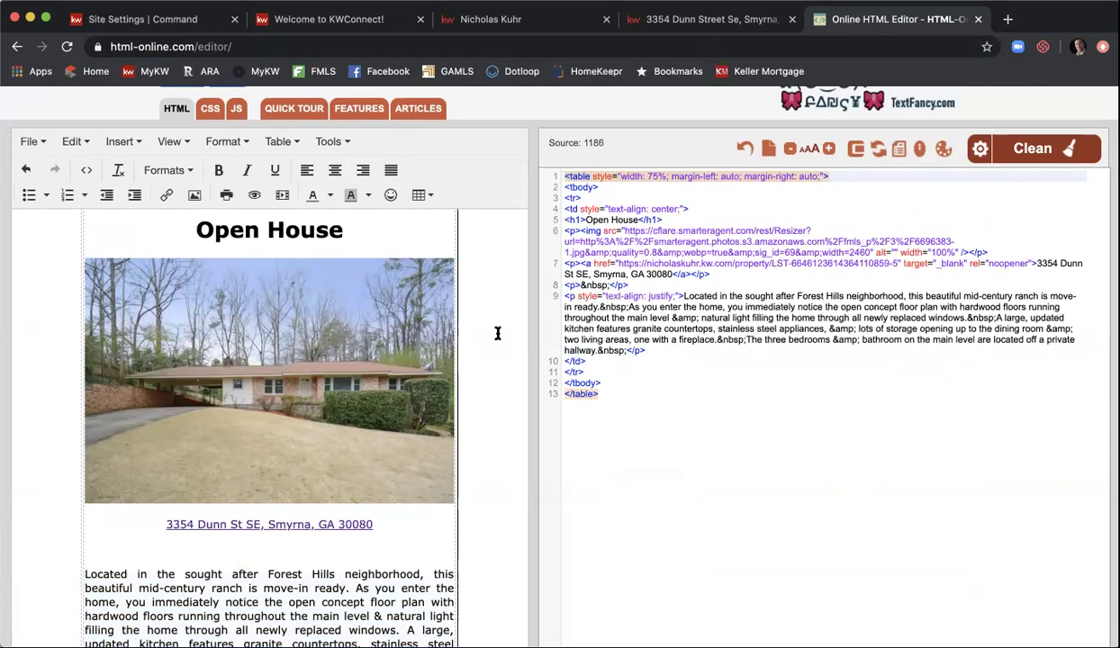
- Select all of the page's source code for copying
{"action": "scroll", "coordinate": [497, 333], "scroll_direction": "down", "scroll_amount": 3}
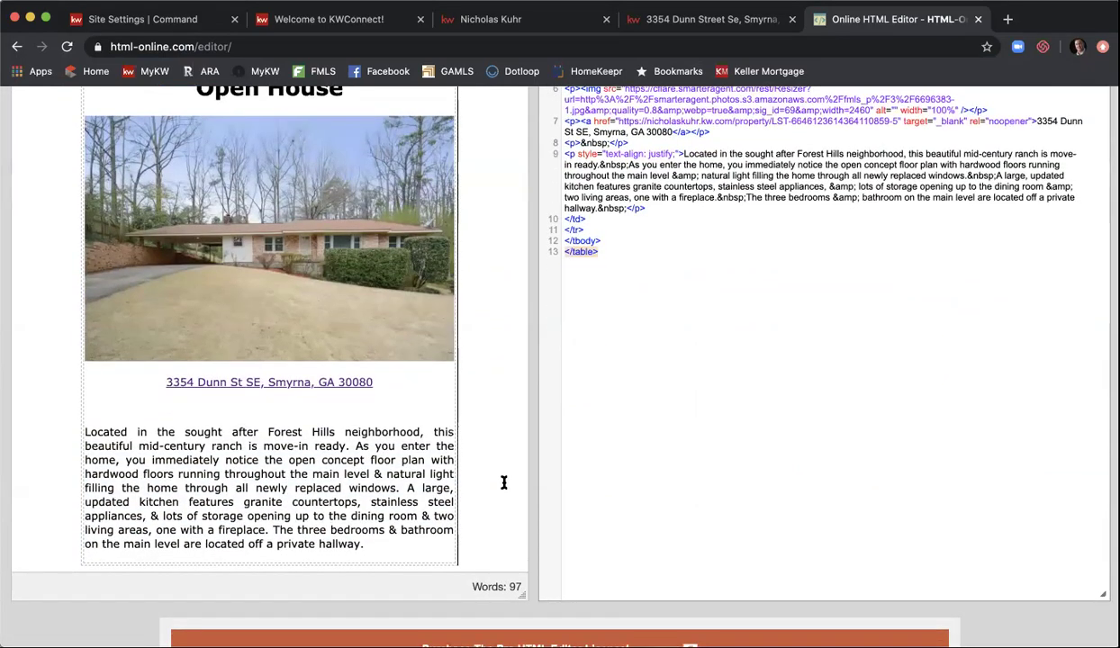
{"action": "scroll", "coordinate": [505, 483], "scroll_direction": "up", "scroll_amount": 1}
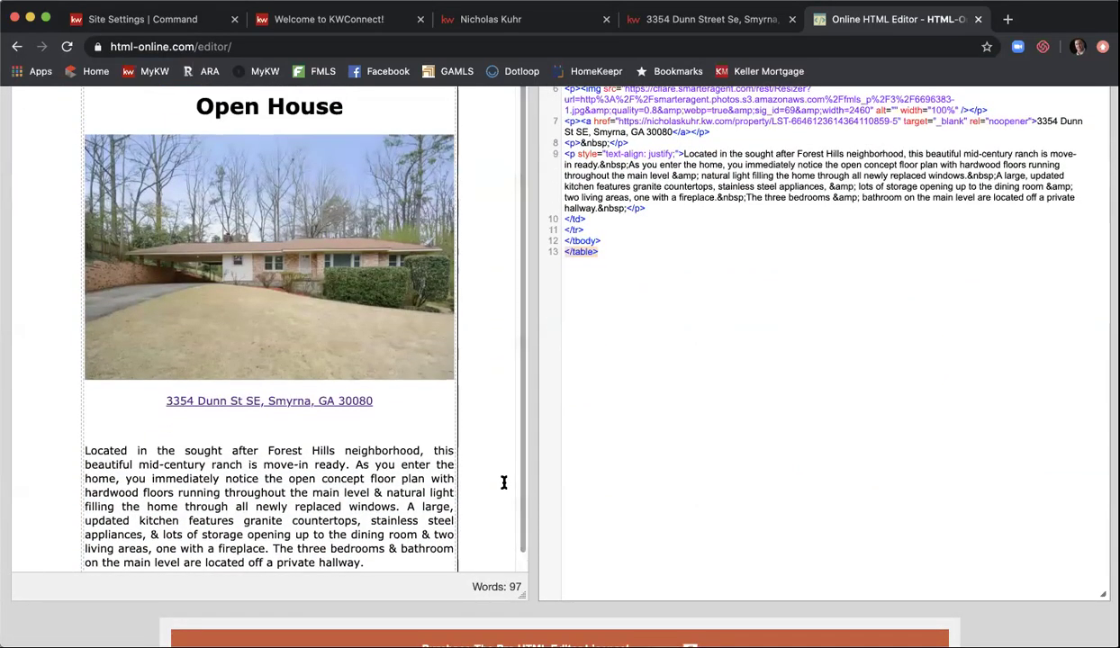
{"action": "scroll", "coordinate": [461, 470], "scroll_direction": "up", "scroll_amount": 4}
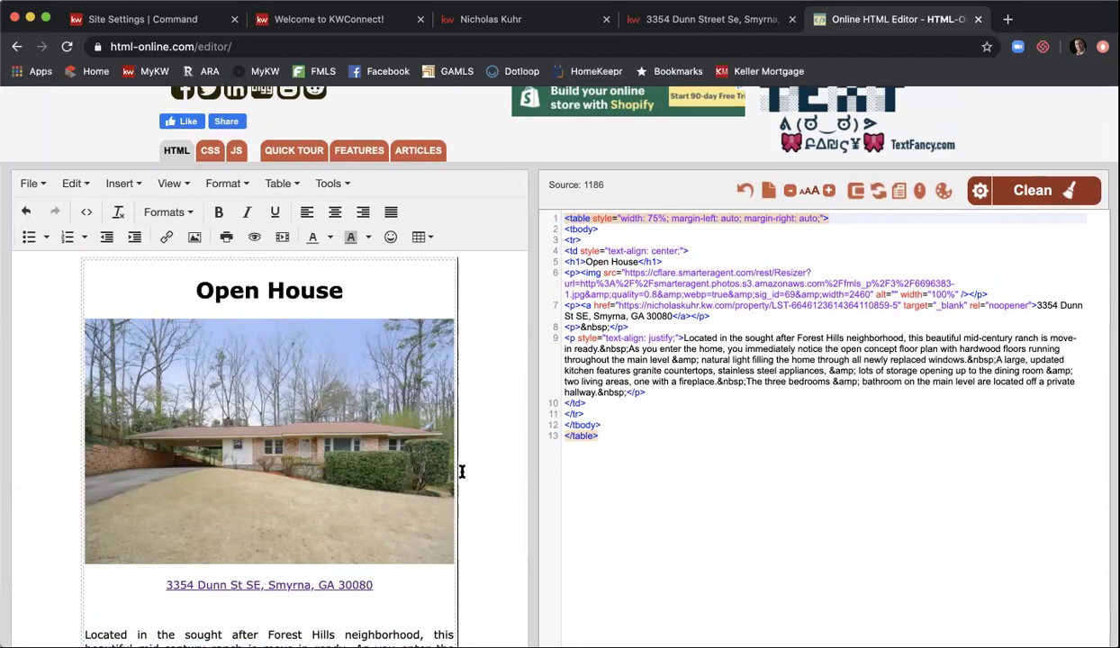
{"action": "left_click_drag", "start_coordinate": [679, 473], "coordinate": [563, 218]}
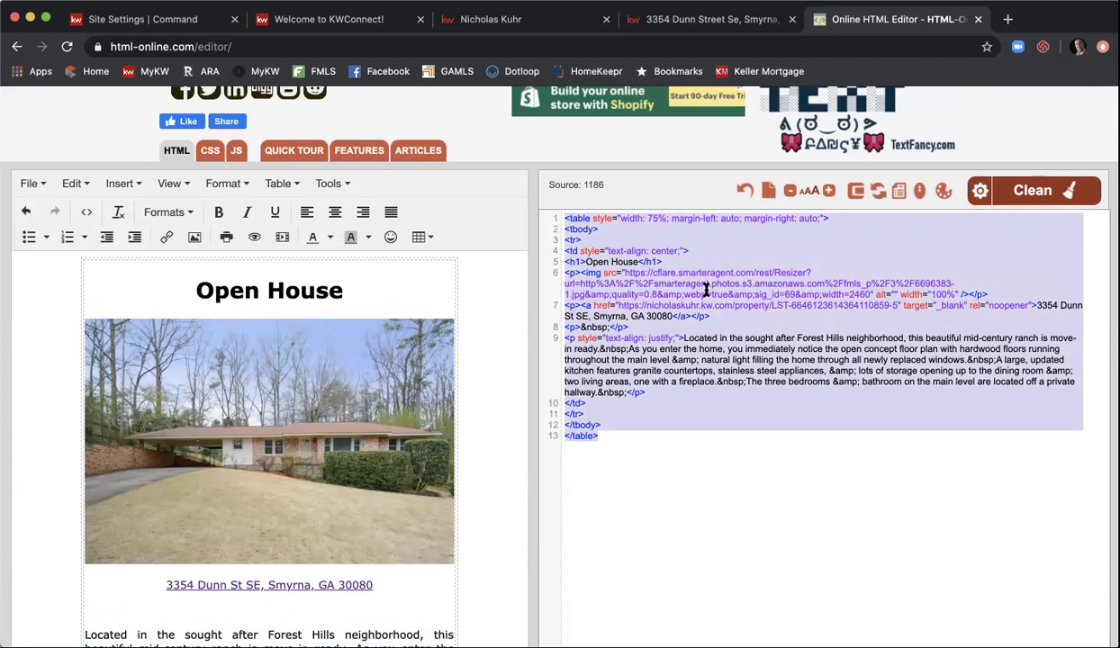
- Create a new page under Agent Site Pages, set to appear on My Agent Site
{"action": "left_click", "coordinate": [148, 19]}
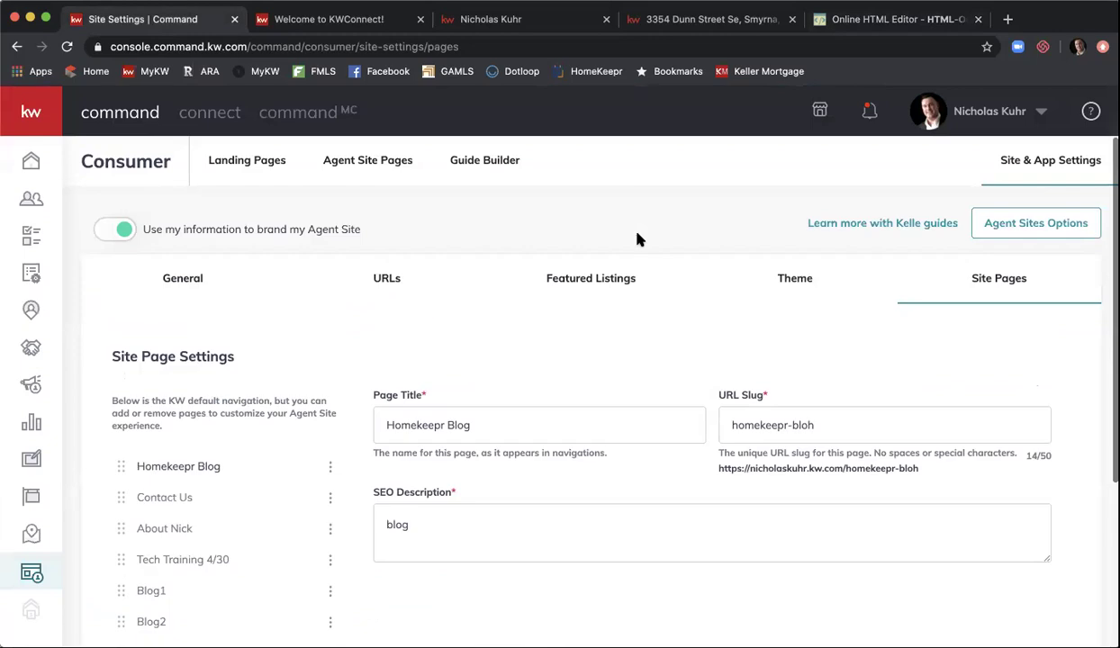
{"action": "left_click", "coordinate": [375, 162]}
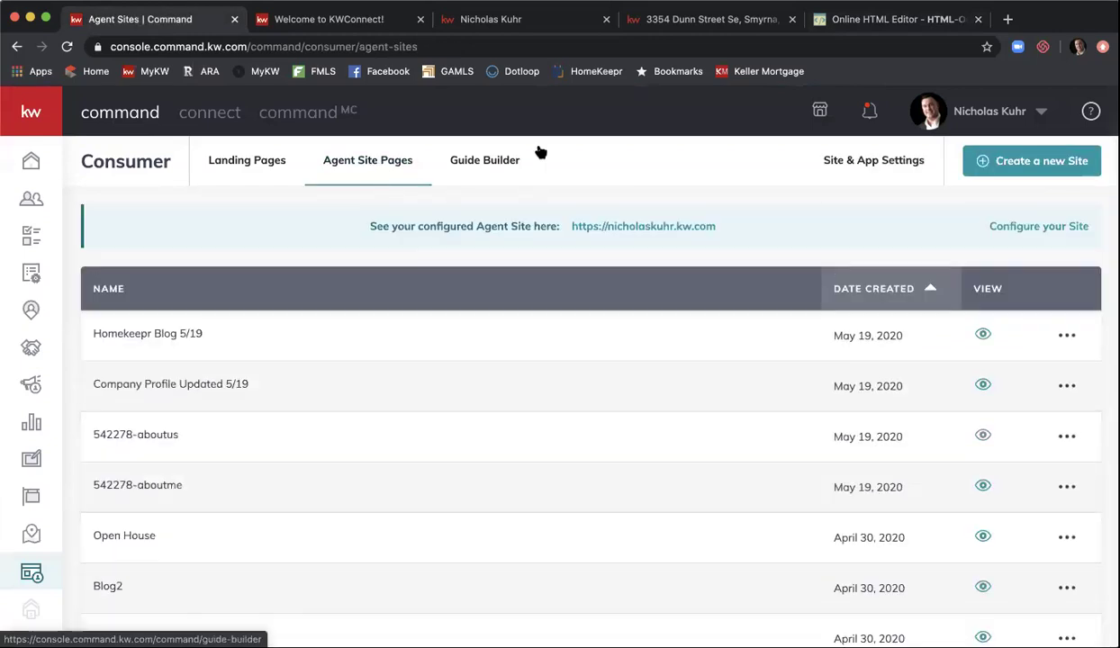
{"action": "left_click", "coordinate": [1004, 160]}
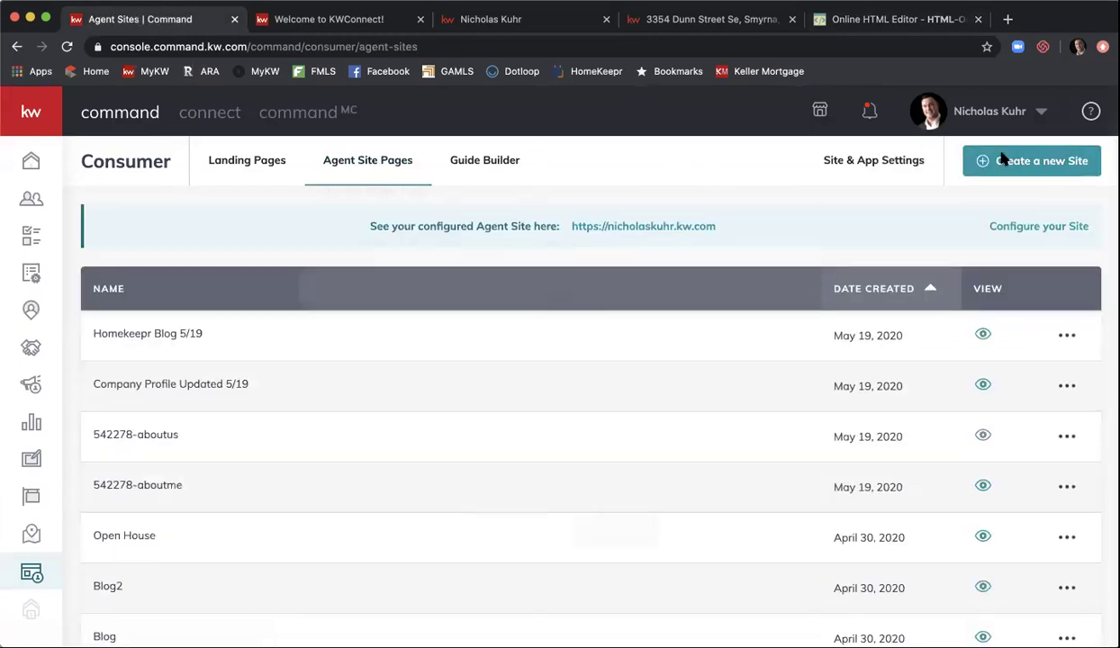
{"action": "left_click", "coordinate": [605, 330]}
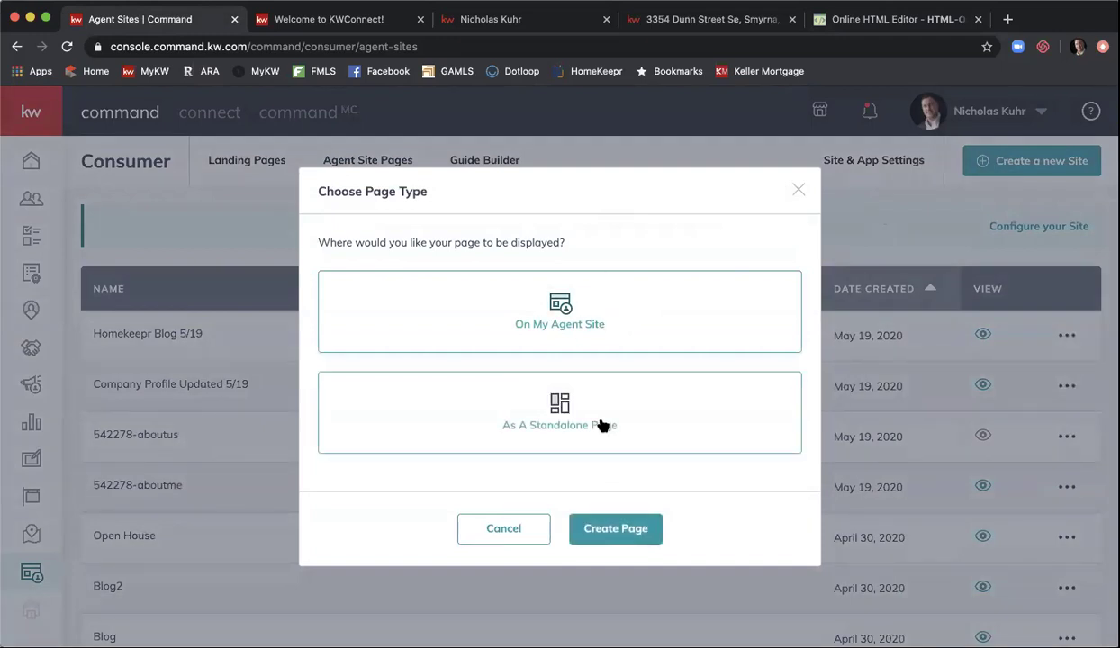
{"action": "left_click", "coordinate": [606, 519]}
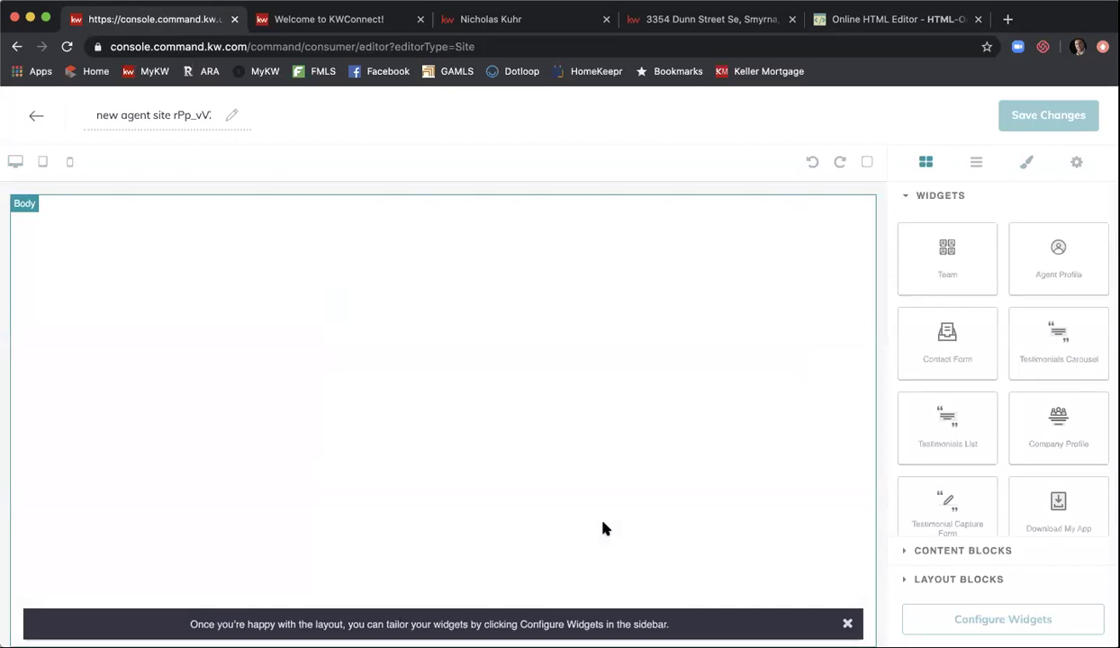
{"action": "left_click", "coordinate": [171, 115]}
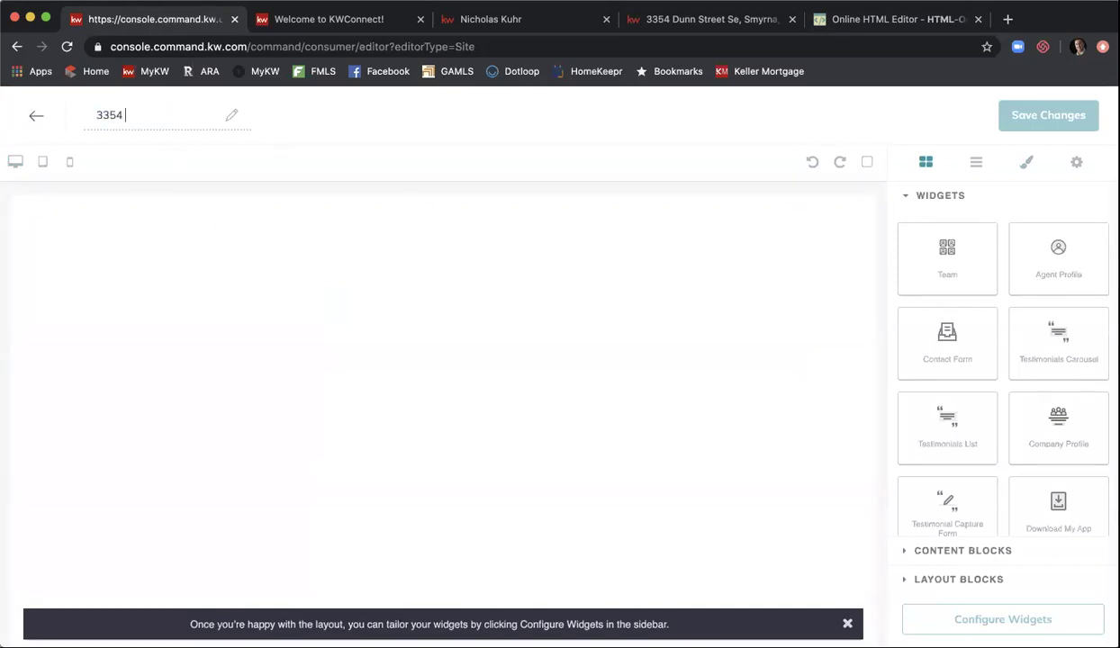
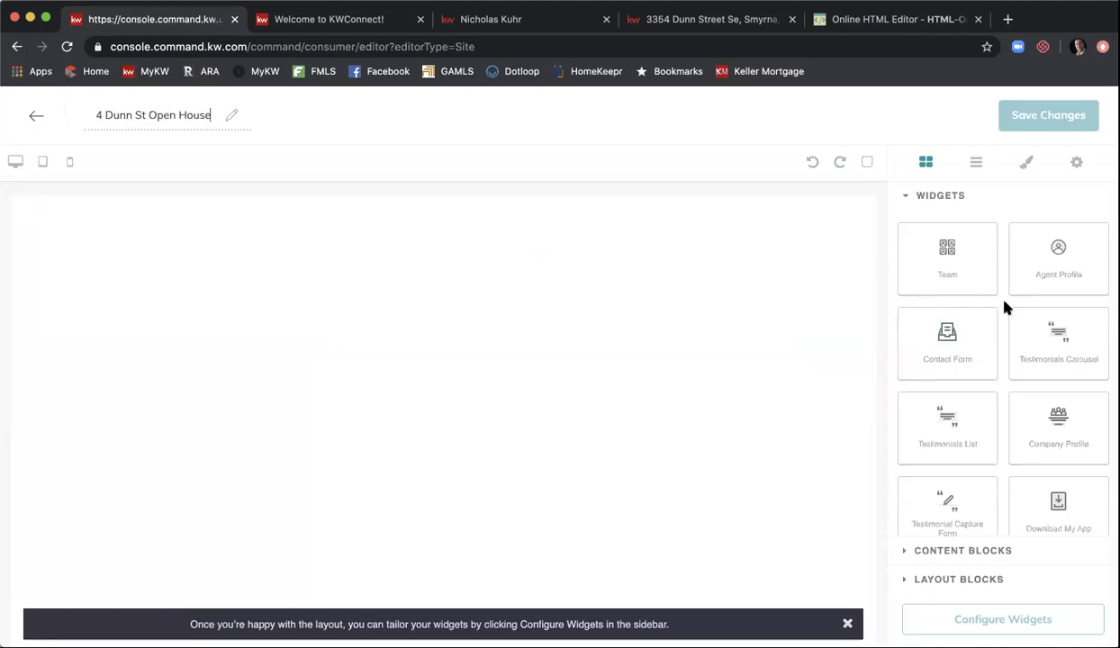
{"action": "left_click", "coordinate": [979, 551]}
- Add a Text block and replace its placeholder with the copied Open House HTML code
{"action": "left_click_drag", "start_coordinate": [972, 528], "coordinate": [659, 457]}
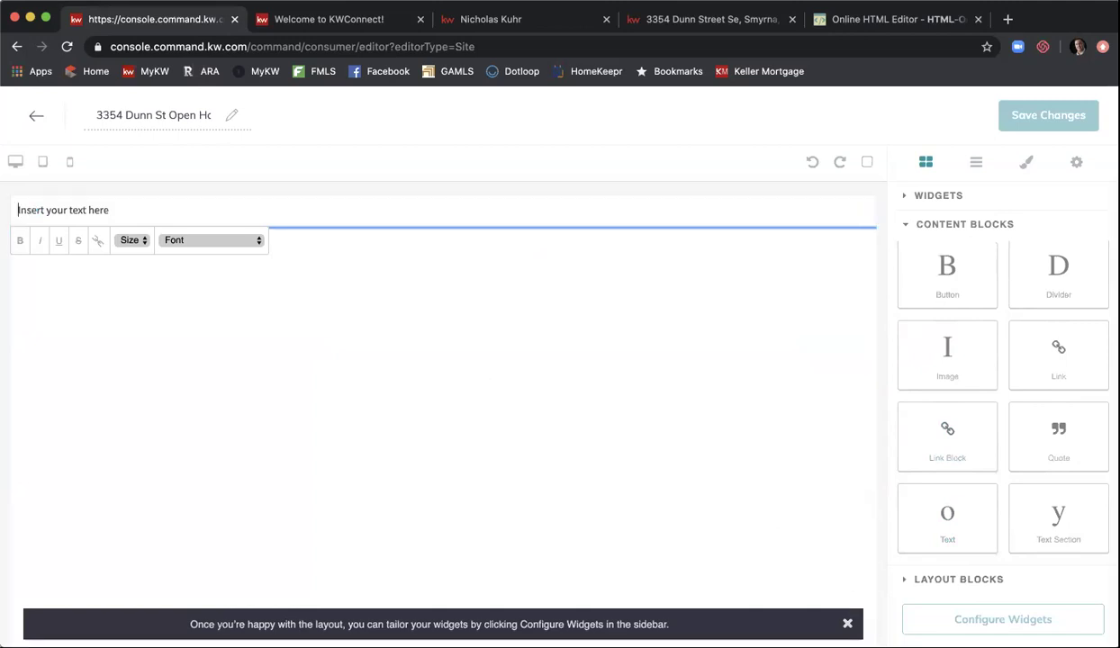
{"action": "left_click", "coordinate": [848, 623]}
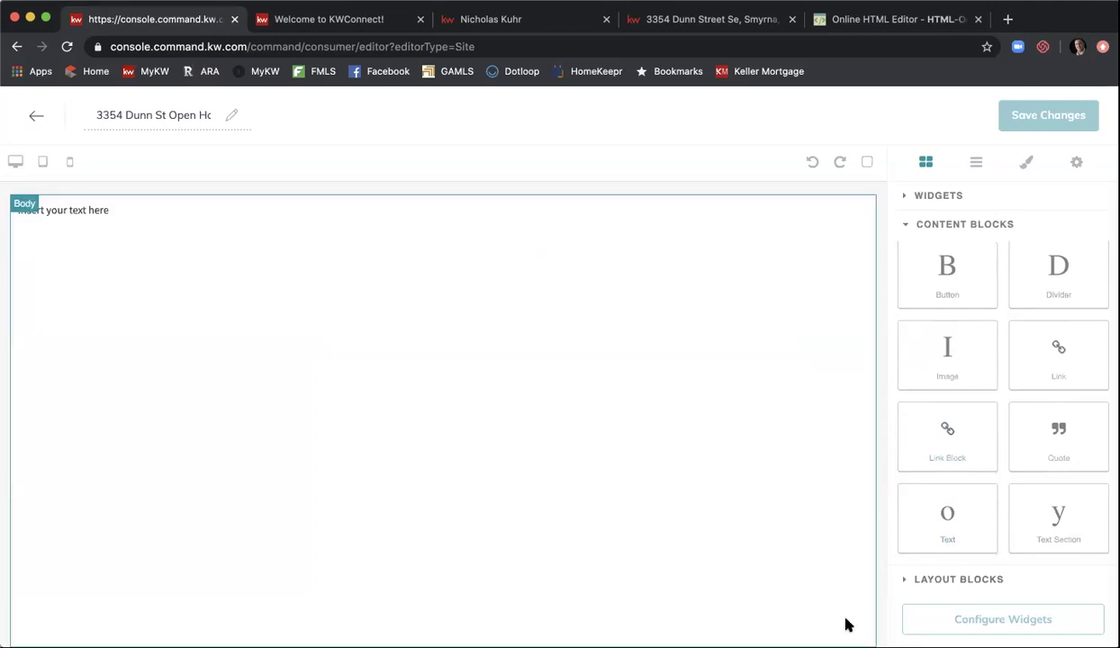
{"action": "left_click", "coordinate": [310, 209]}
{"action": "key", "text": "BackSpace"}
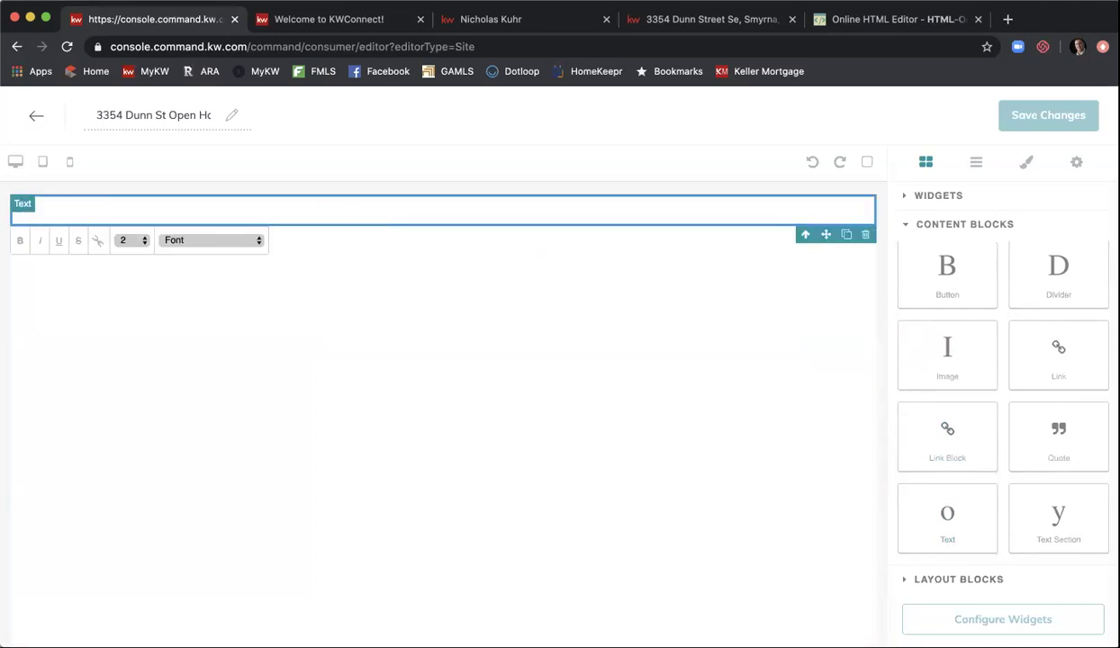
{"action": "key", "text": "super+v"}
{"action": "double_click", "coordinate": [281, 308]}
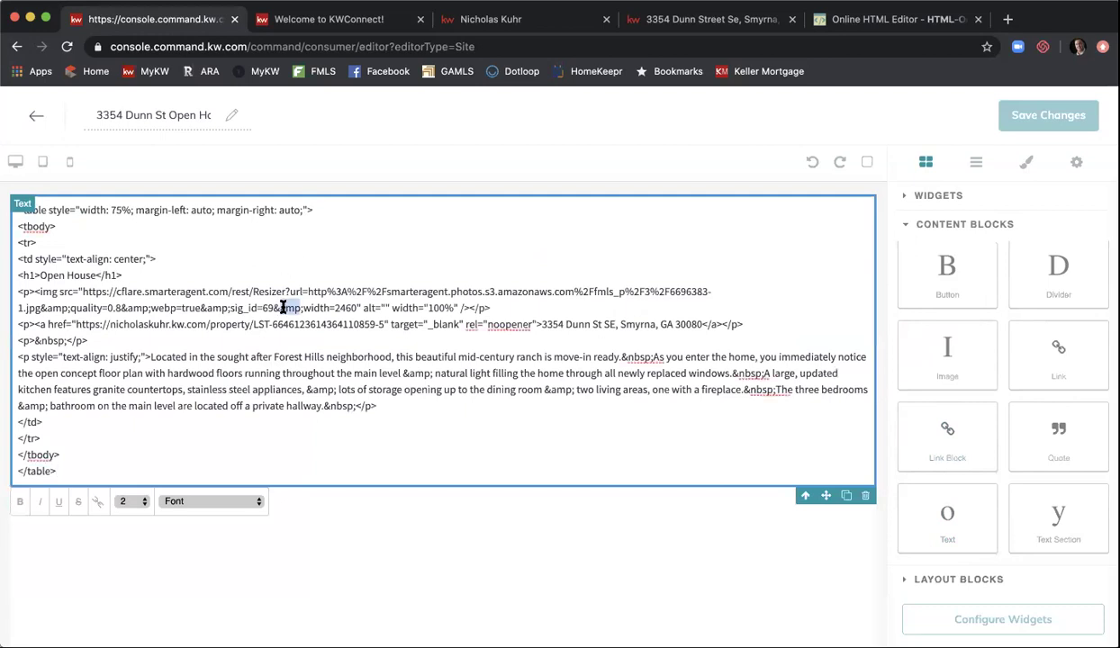
{"action": "left_click", "coordinate": [398, 518]}
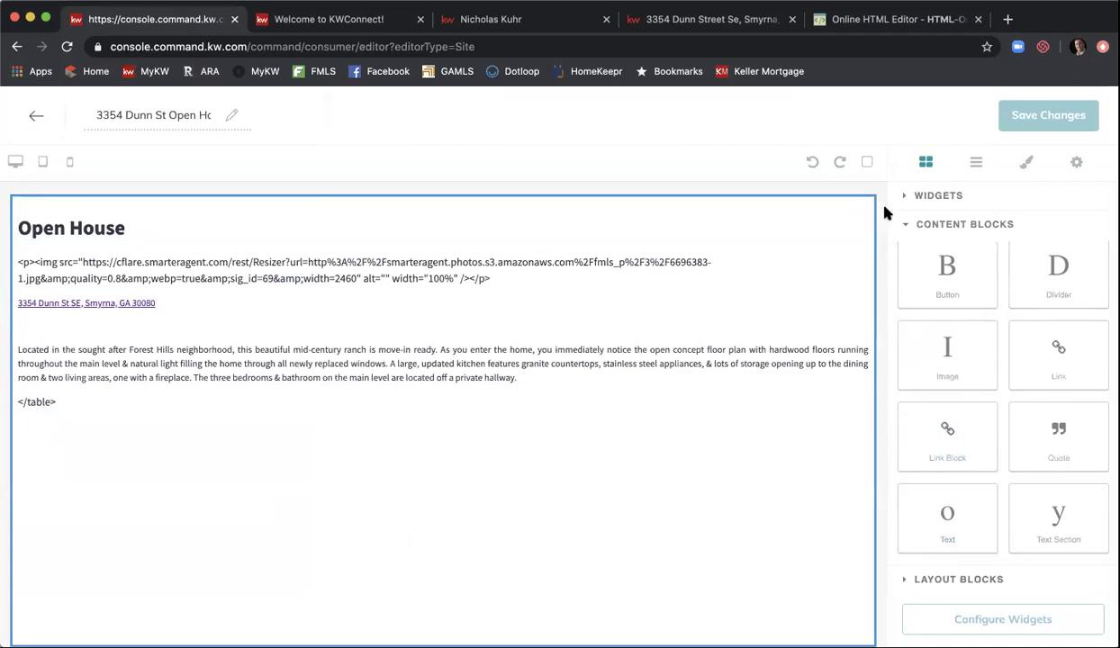
- Add the Download My App widget below the page description
{"action": "left_click", "coordinate": [960, 197]}
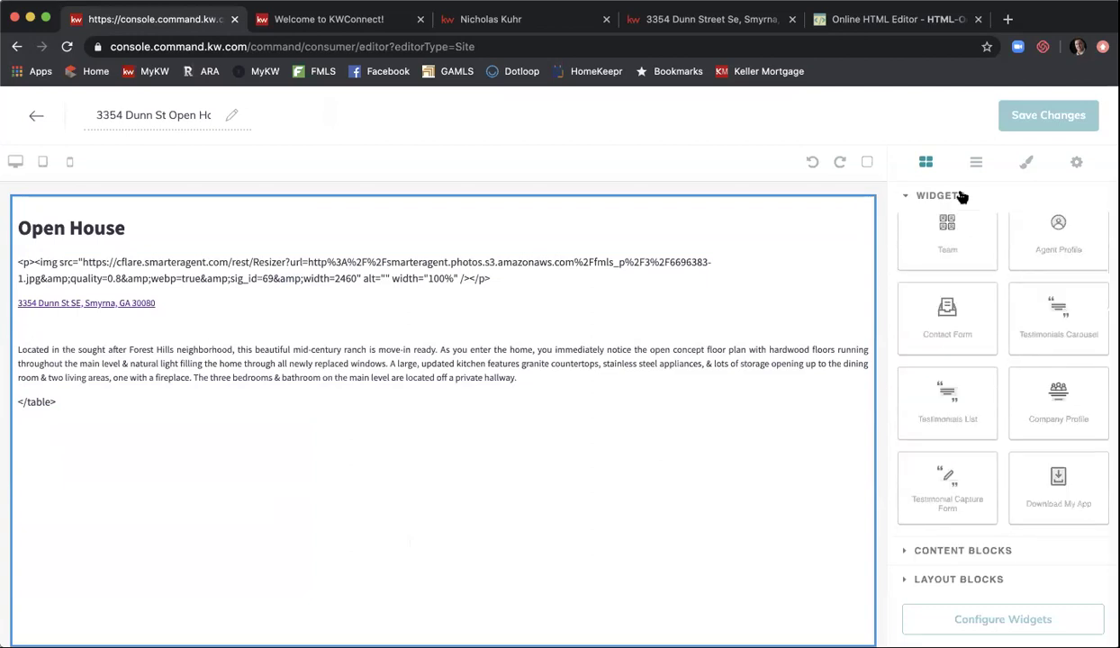
{"action": "scroll", "coordinate": [954, 337], "scroll_direction": "up", "scroll_amount": 1}
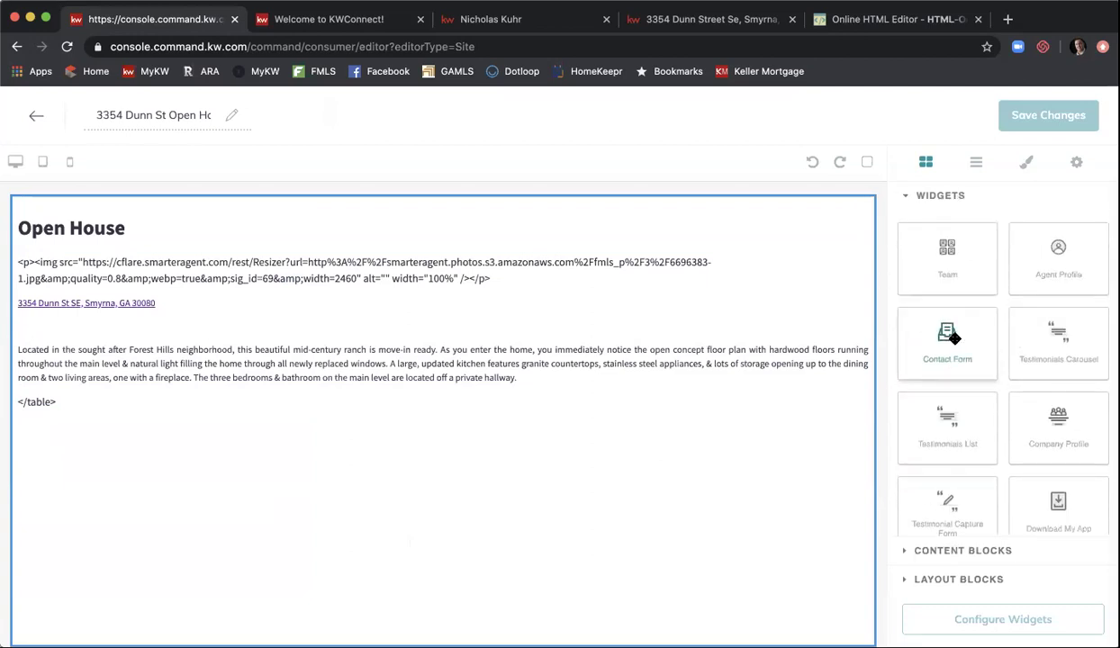
{"action": "scroll", "coordinate": [954, 338], "scroll_direction": "down", "scroll_amount": 1}
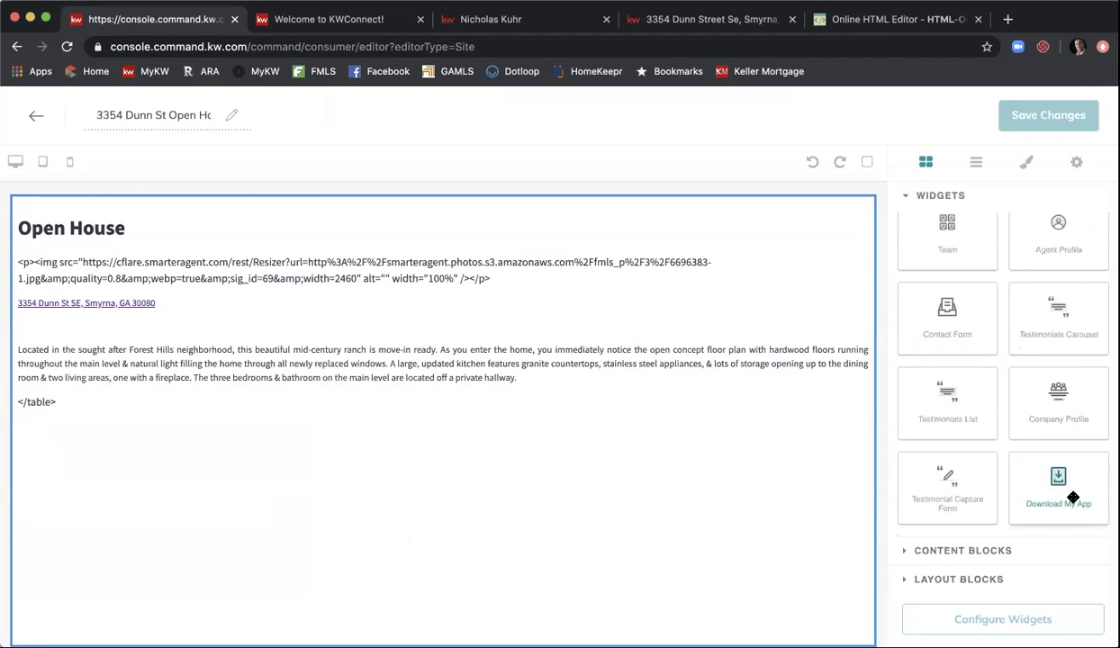
{"action": "left_click_drag", "start_coordinate": [1073, 498], "coordinate": [812, 613]}
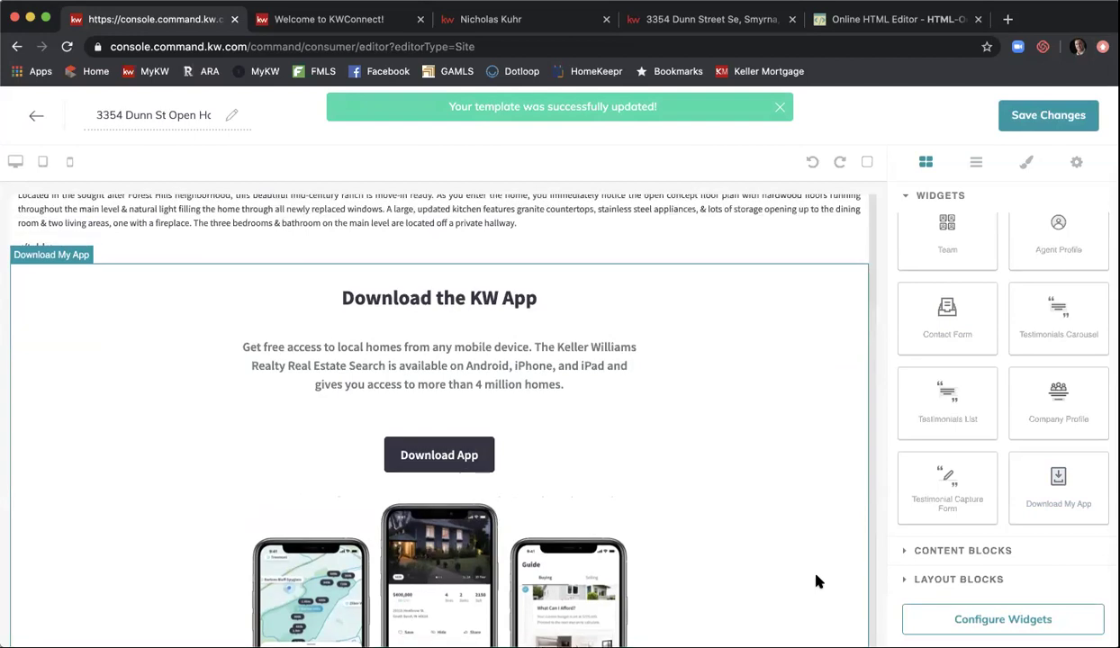
- Apply the Download the KW App widget settings and save the page changes
{"action": "left_click", "coordinate": [1024, 630]}
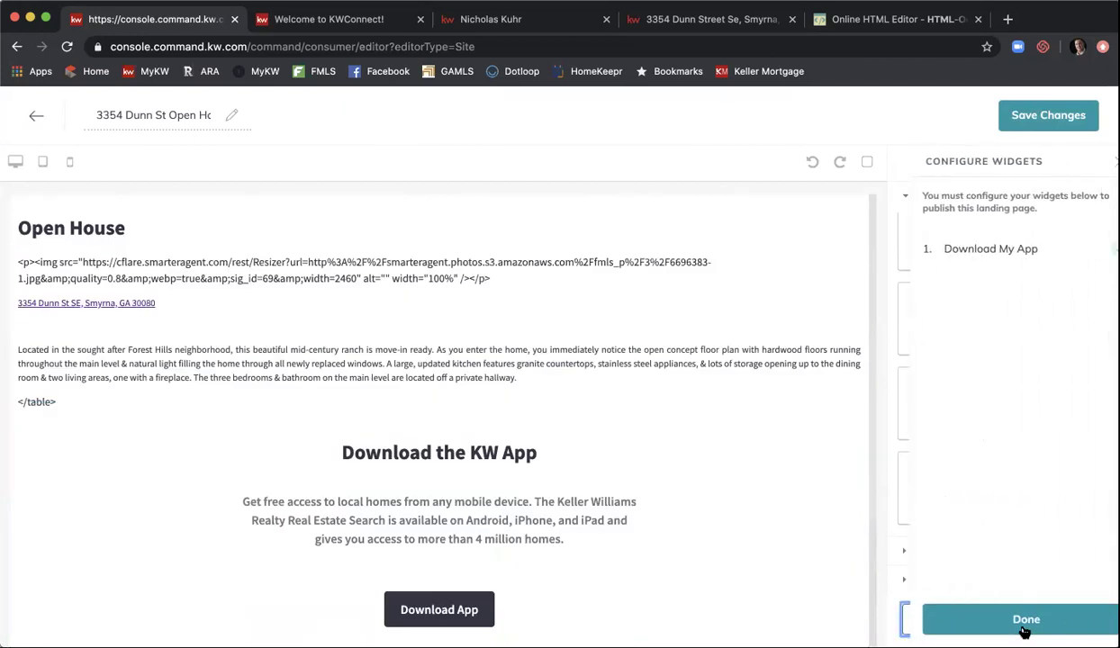
{"action": "left_click", "coordinate": [959, 248]}
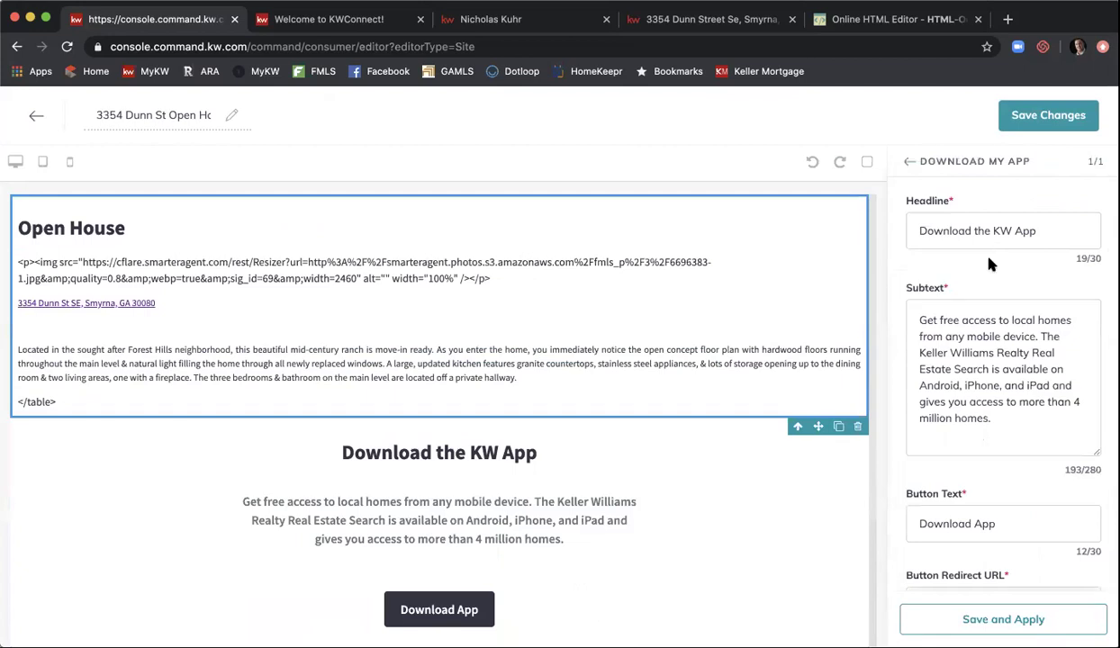
{"action": "scroll", "coordinate": [1040, 525], "scroll_direction": "down", "scroll_amount": 2}
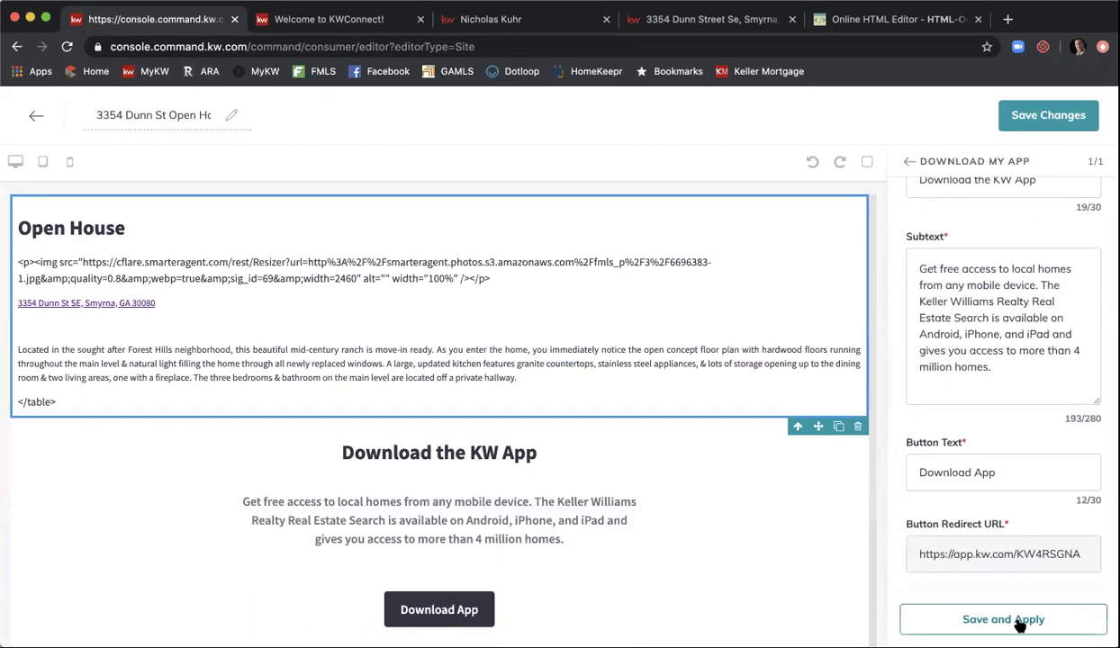
{"action": "left_click", "coordinate": [955, 620]}
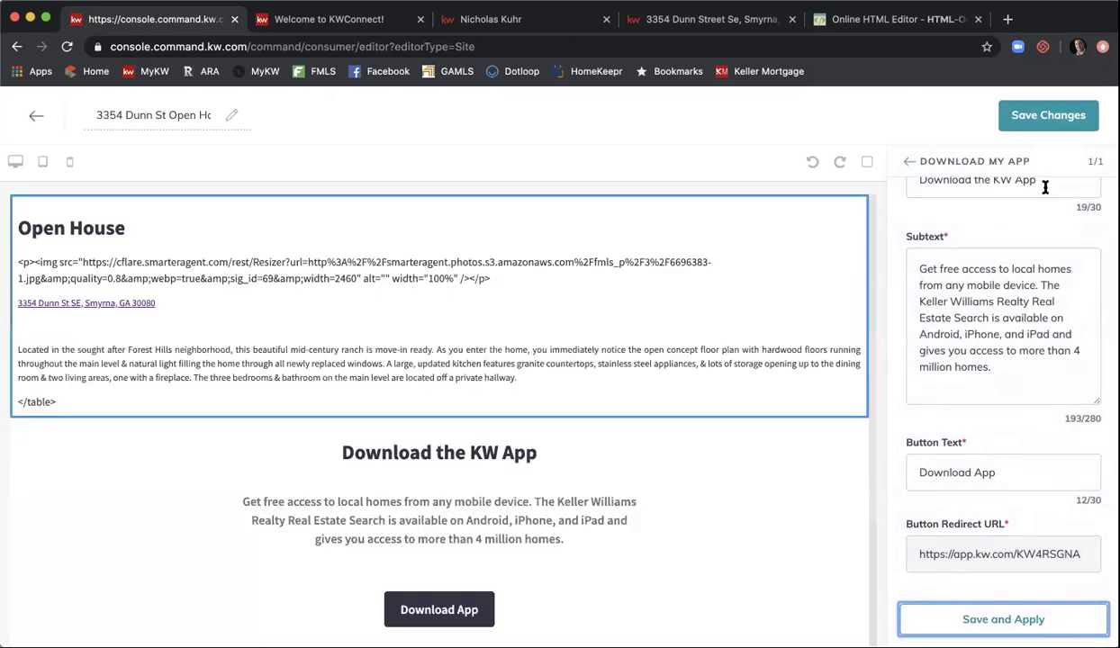
{"action": "left_click", "coordinate": [1025, 116]}
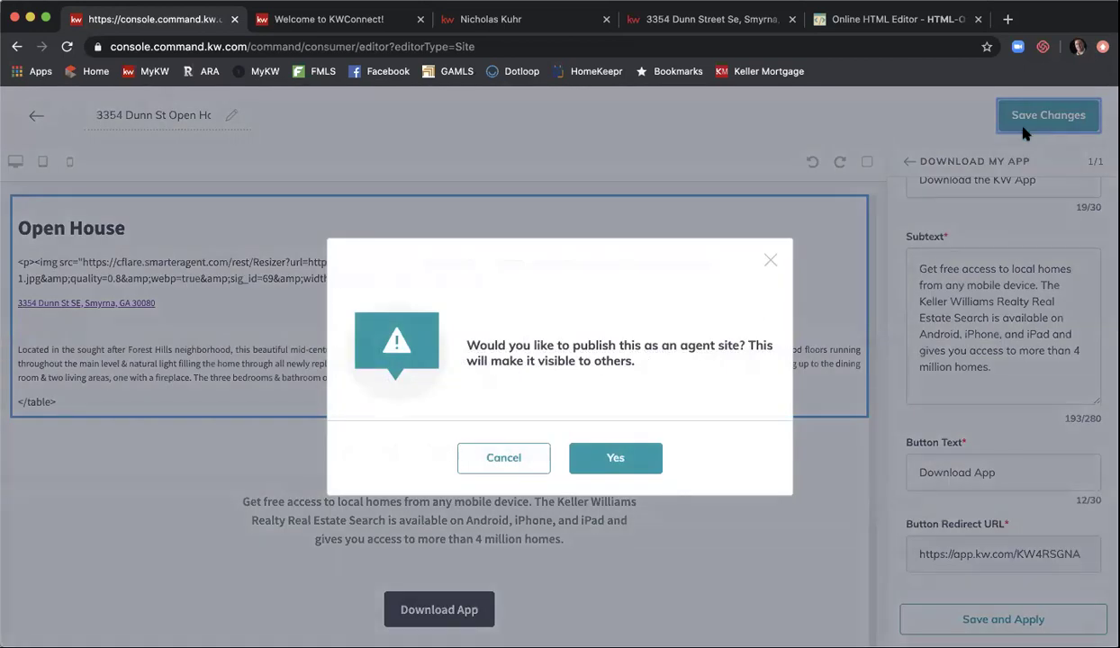
- Confirm publishing the page as an agent site, then go to Site & App Settings
{"action": "left_click", "coordinate": [621, 456]}
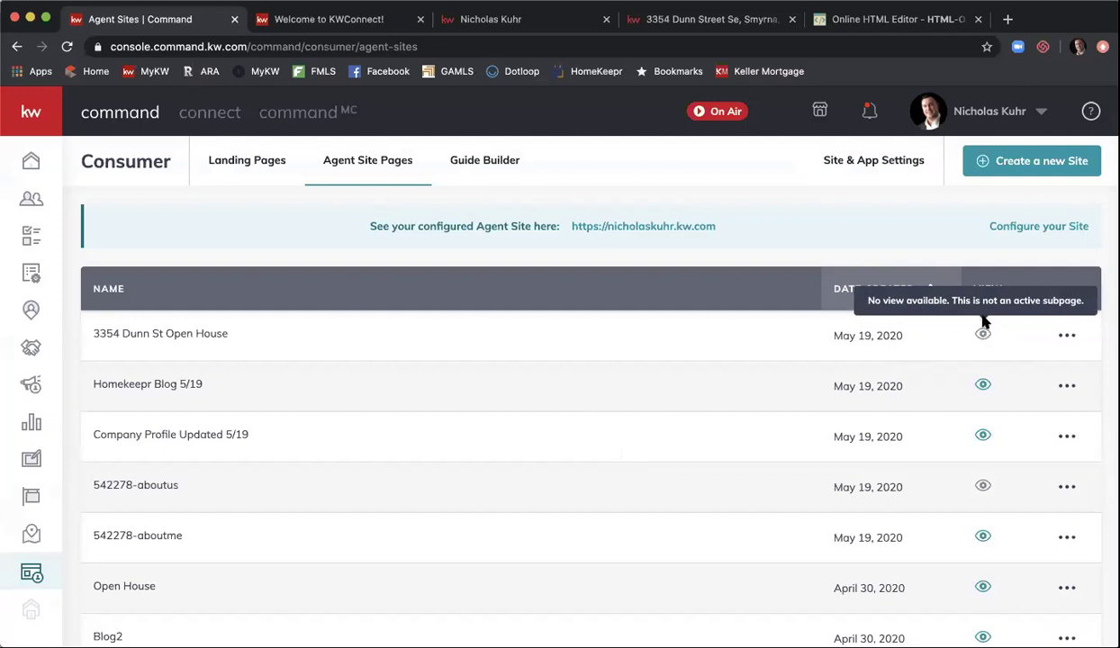
{"action": "left_click", "coordinate": [859, 177]}
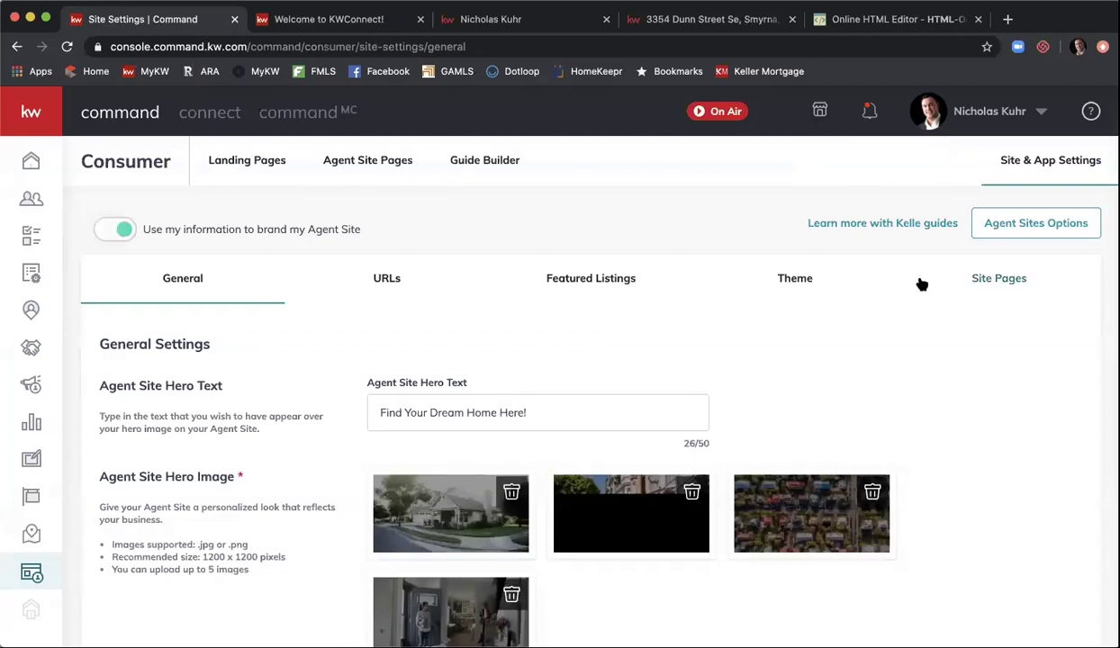
{"action": "left_click", "coordinate": [972, 279]}
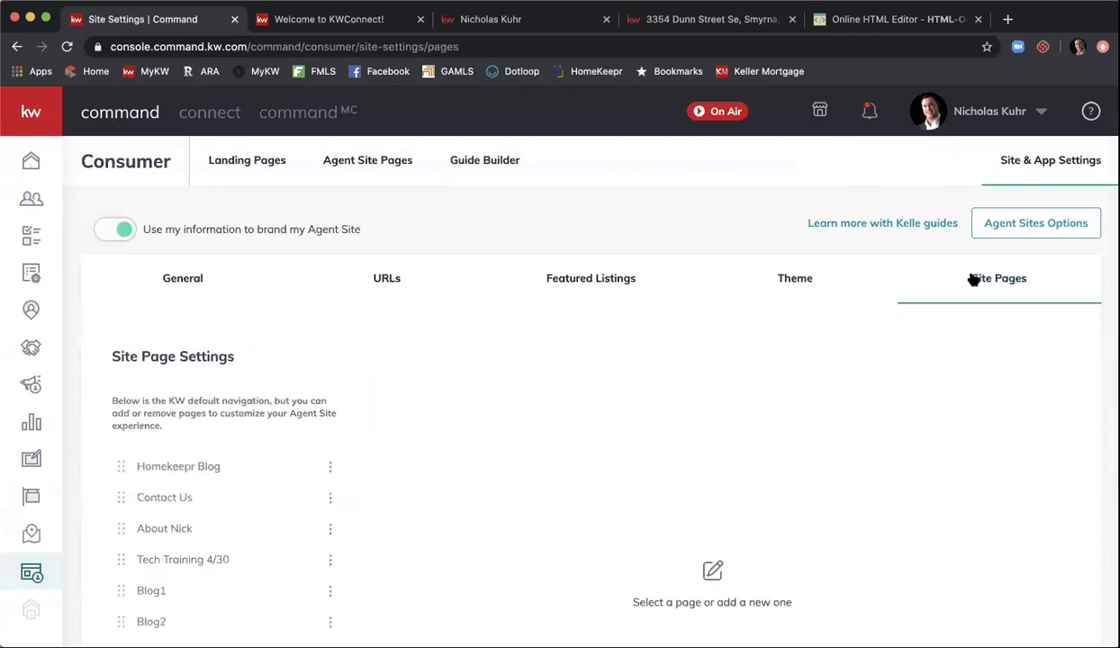
{"action": "scroll", "coordinate": [540, 330], "scroll_direction": "down", "scroll_amount": 5}
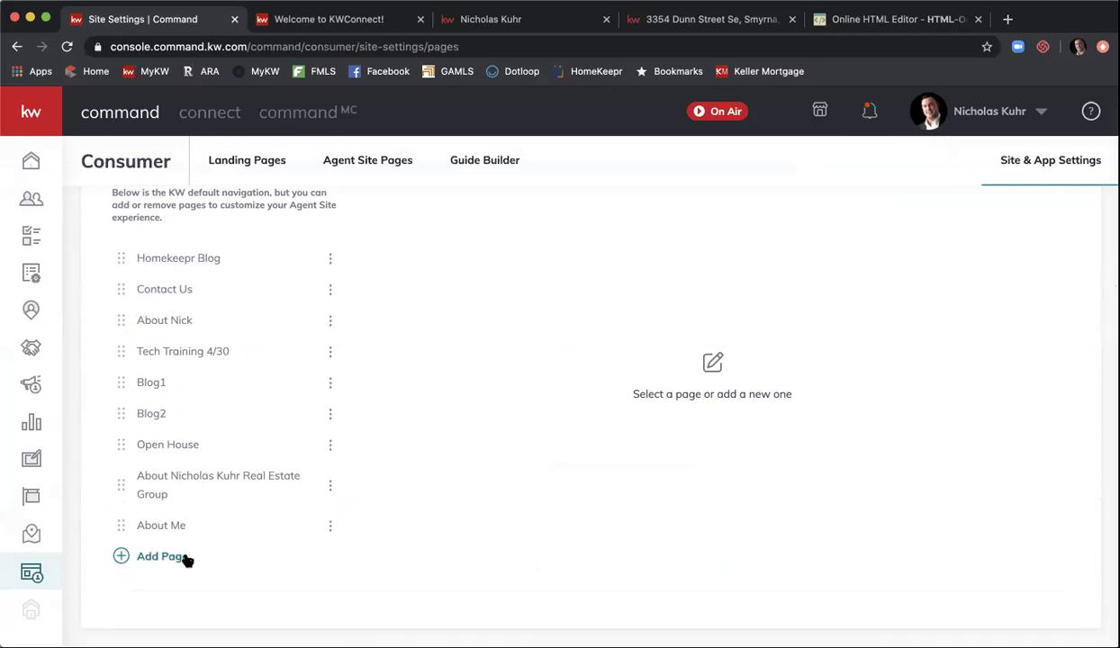
{"action": "left_click", "coordinate": [162, 557]}
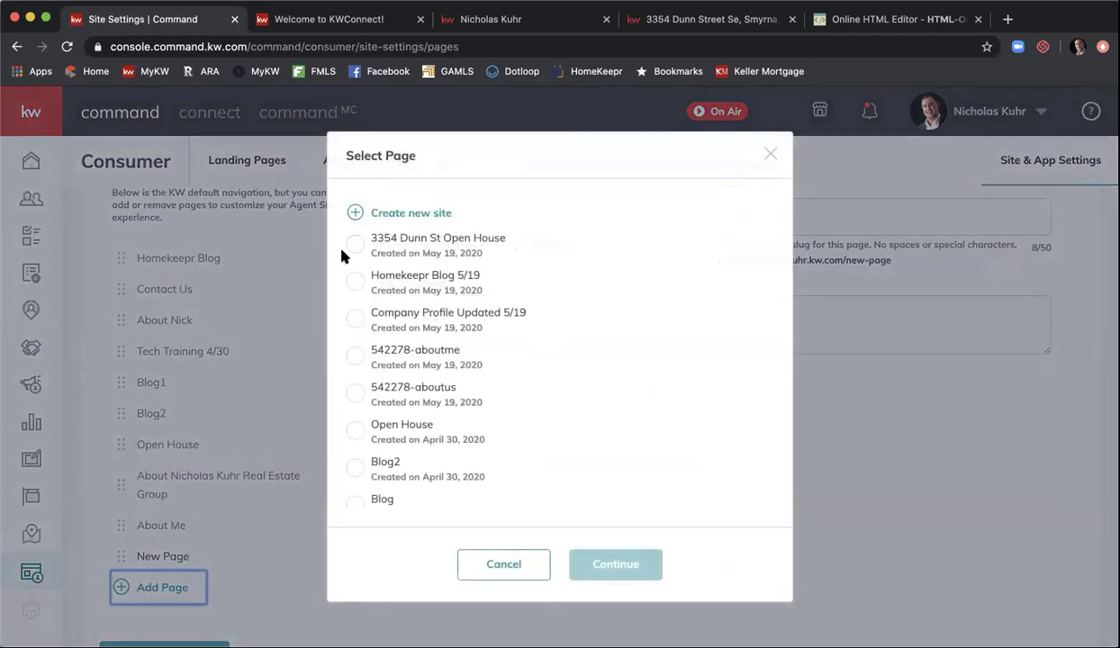
{"action": "left_click", "coordinate": [355, 244]}
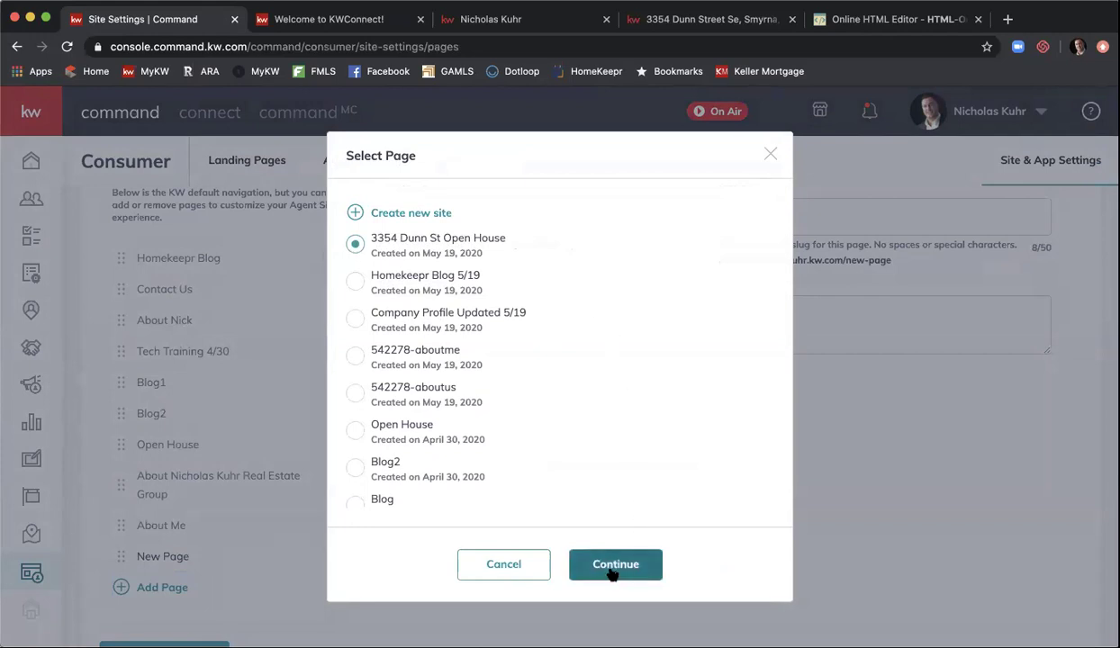
{"action": "left_click", "coordinate": [612, 566]}
- Set title 'Open House', slug 'open-house', SEO description 'open house', and save
{"action": "triple_click", "coordinate": [532, 217]}
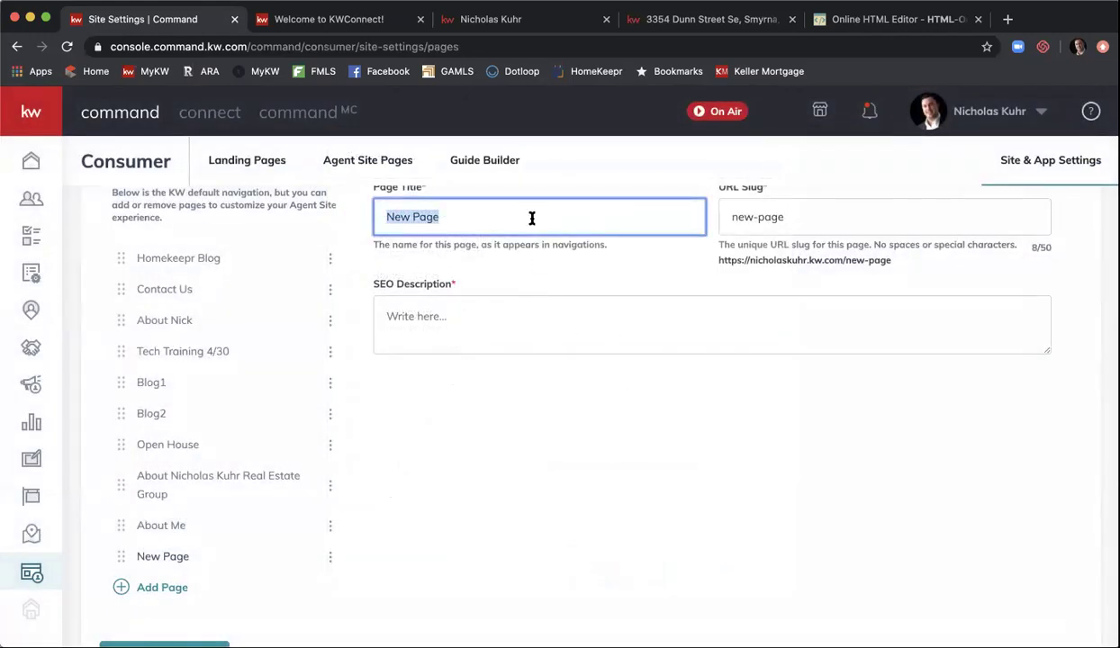
{"action": "type", "text": "3"}
{"action": "key", "text": "BackSpace"}
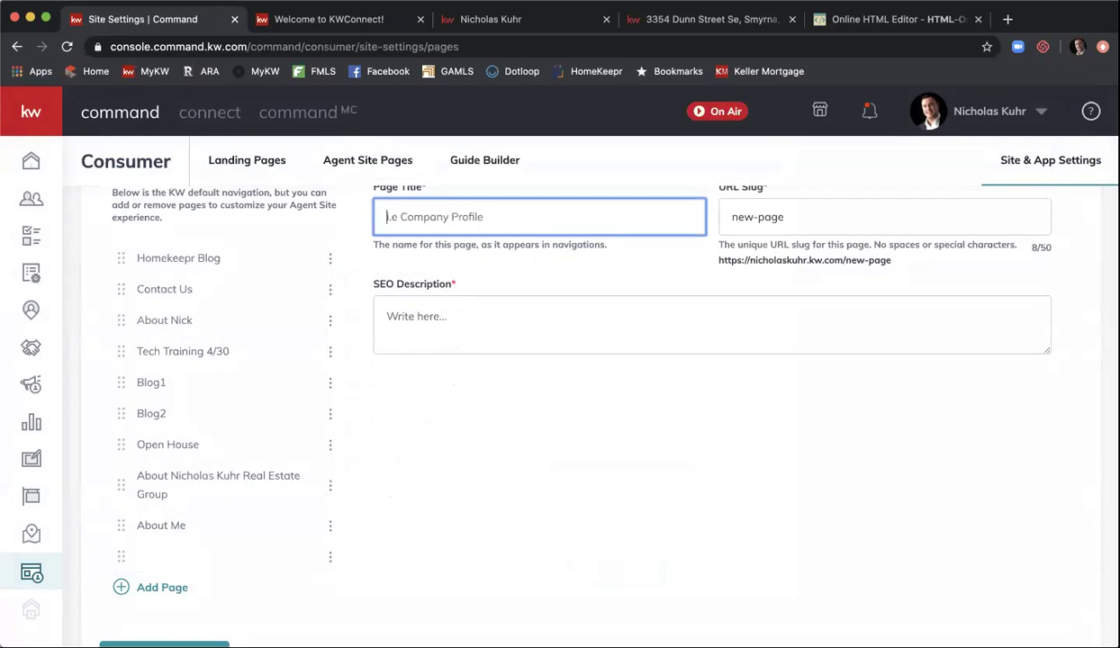
{"action": "type", "text": "Open House"}
{"action": "left_click", "coordinate": [743, 218]}
{"action": "triple_click", "coordinate": [743, 218]}
{"action": "type", "text": "open-house"}
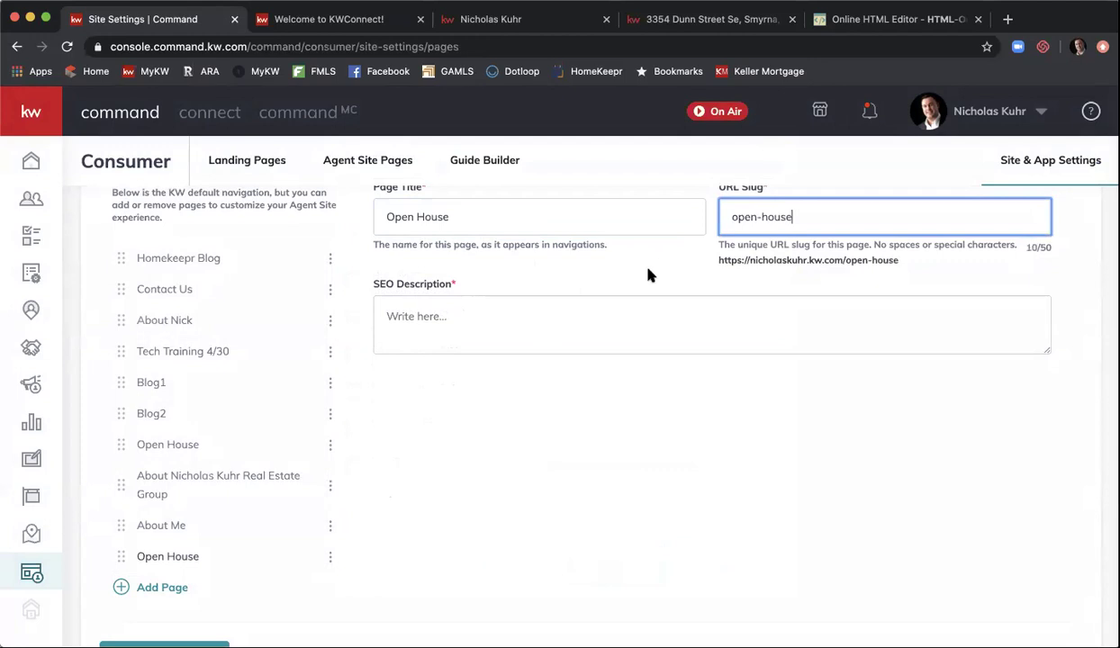
{"action": "left_click", "coordinate": [605, 324]}
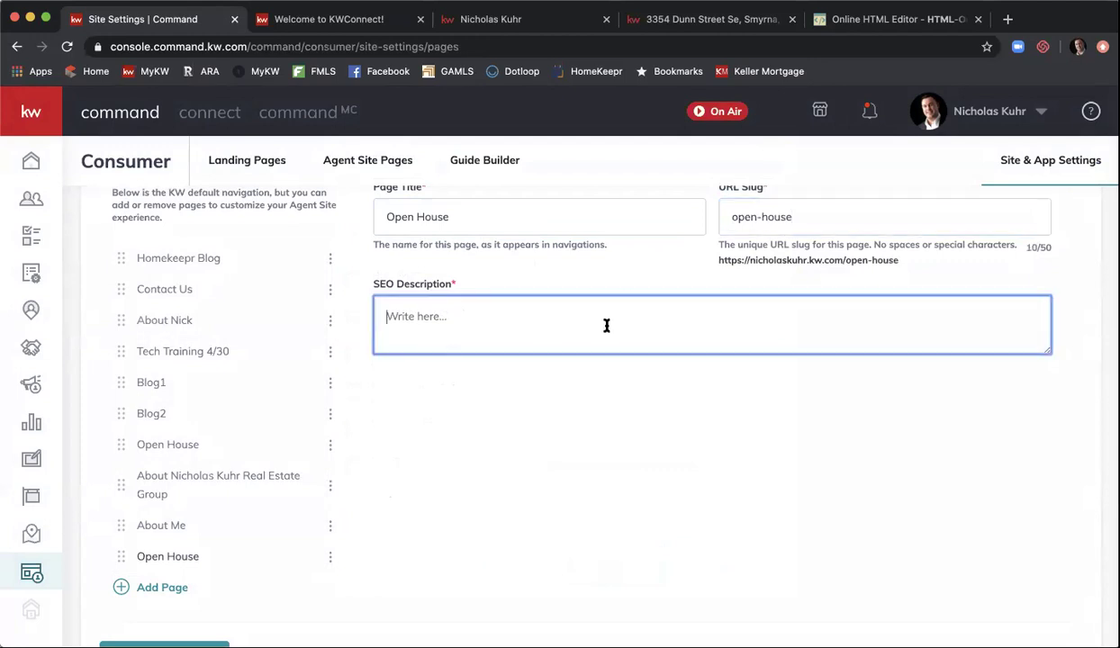
{"action": "type", "text": "open house"}
{"action": "scroll", "coordinate": [548, 405], "scroll_direction": "up", "scroll_amount": 2}
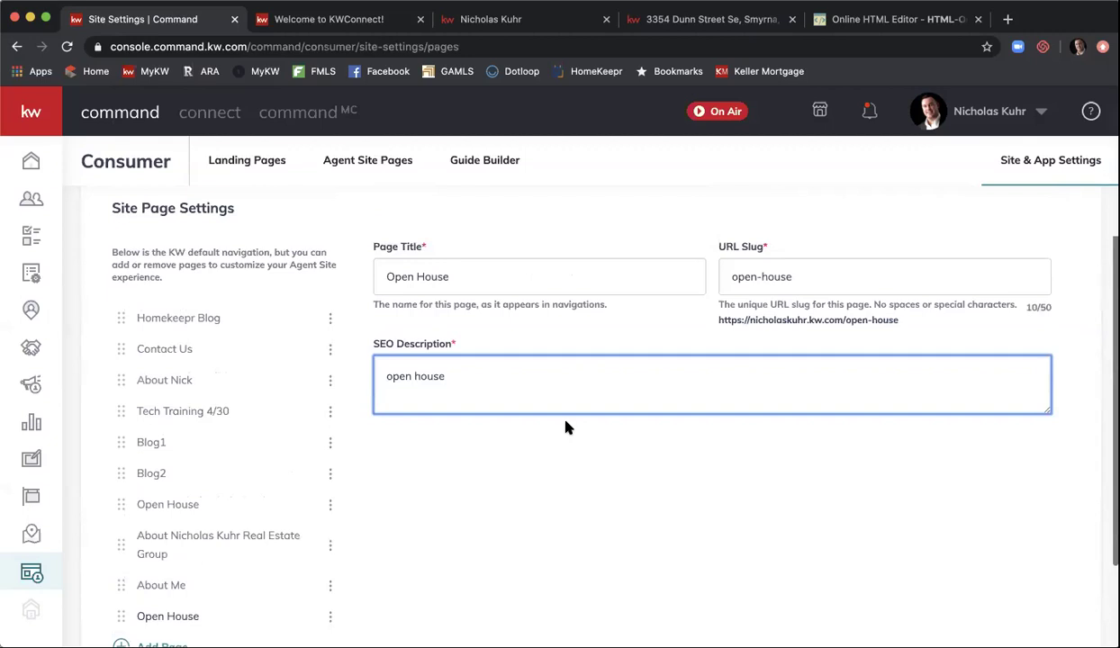
{"action": "scroll", "coordinate": [532, 365], "scroll_direction": "down", "scroll_amount": 3}
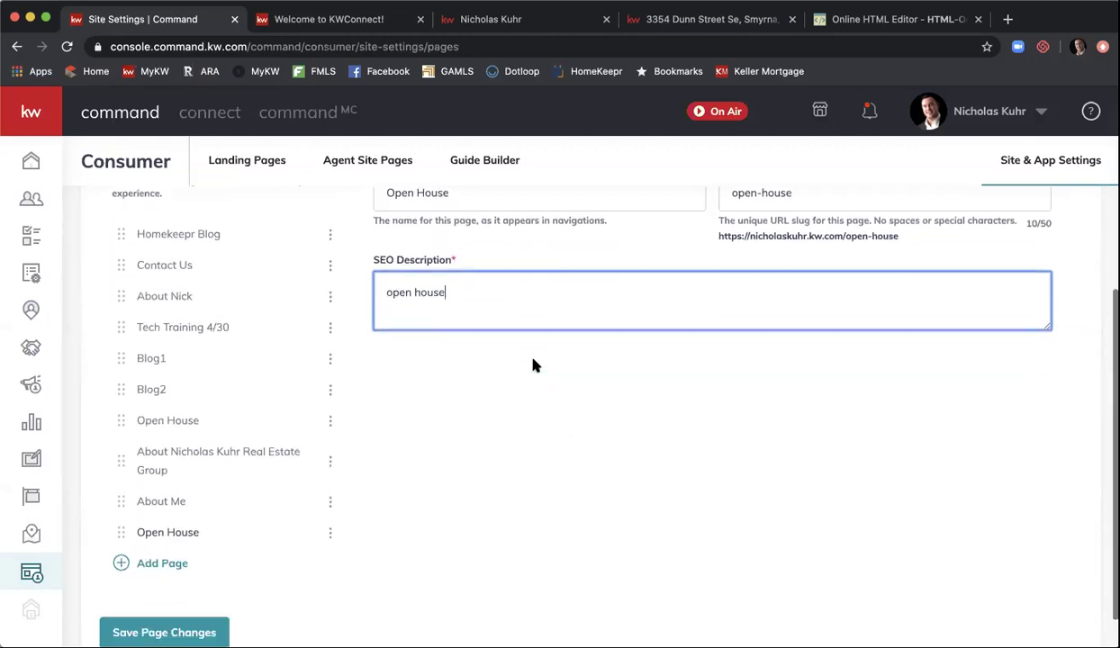
{"action": "left_click", "coordinate": [199, 619]}
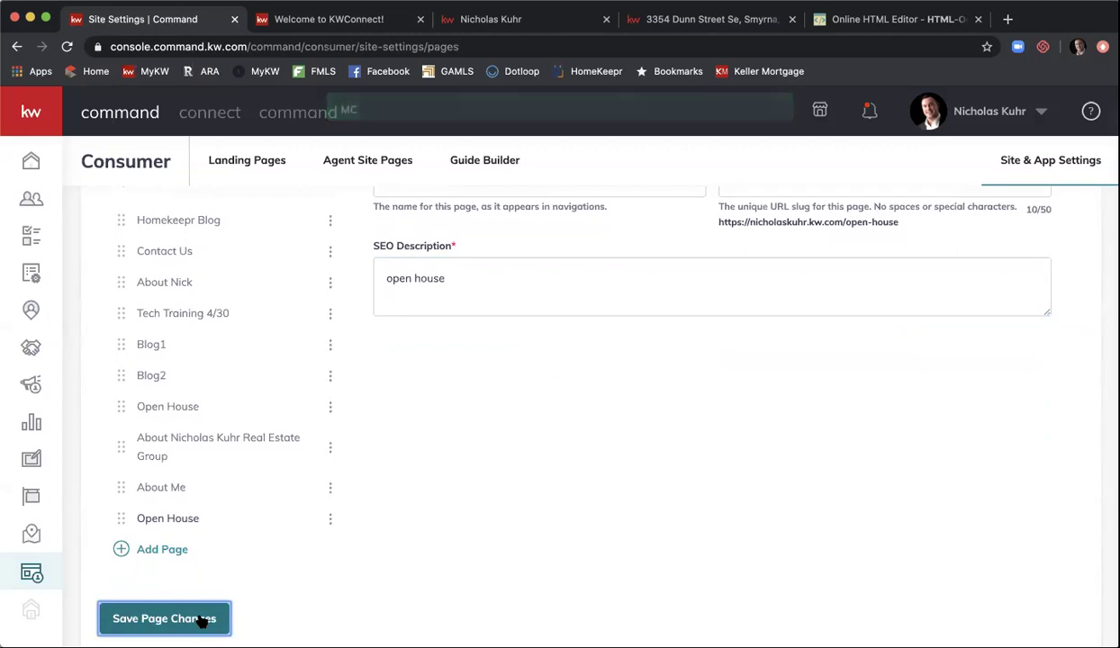
{"action": "left_click", "coordinate": [486, 13]}
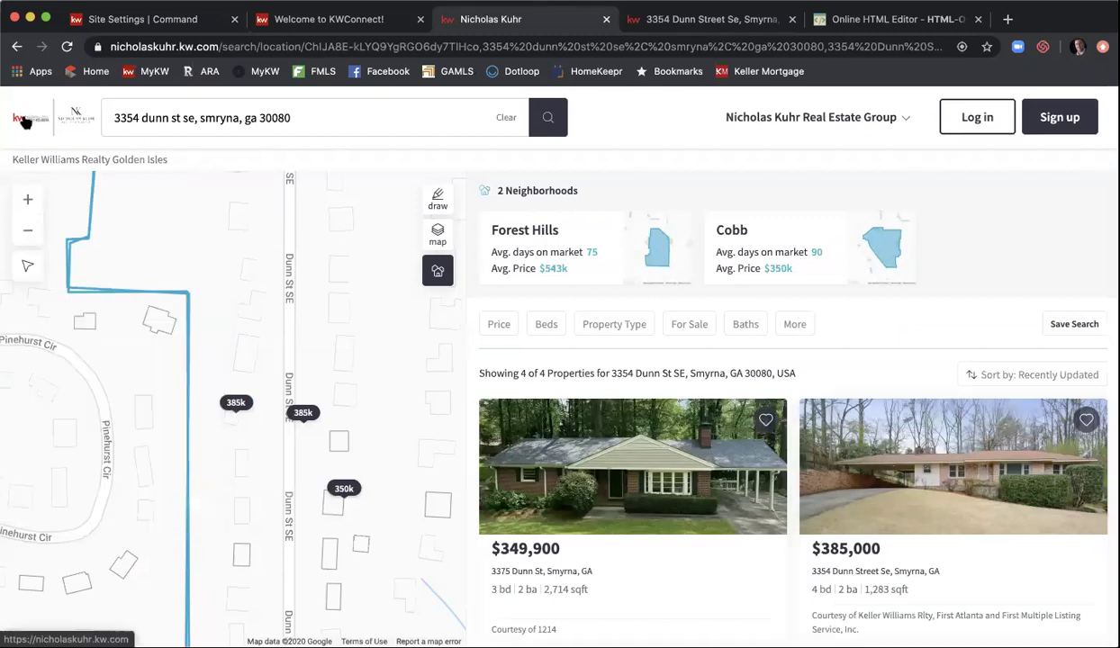
- Reload the agent website and open Open House from the navigation menu
{"action": "left_click", "coordinate": [27, 121]}
{"action": "left_click", "coordinate": [67, 46]}
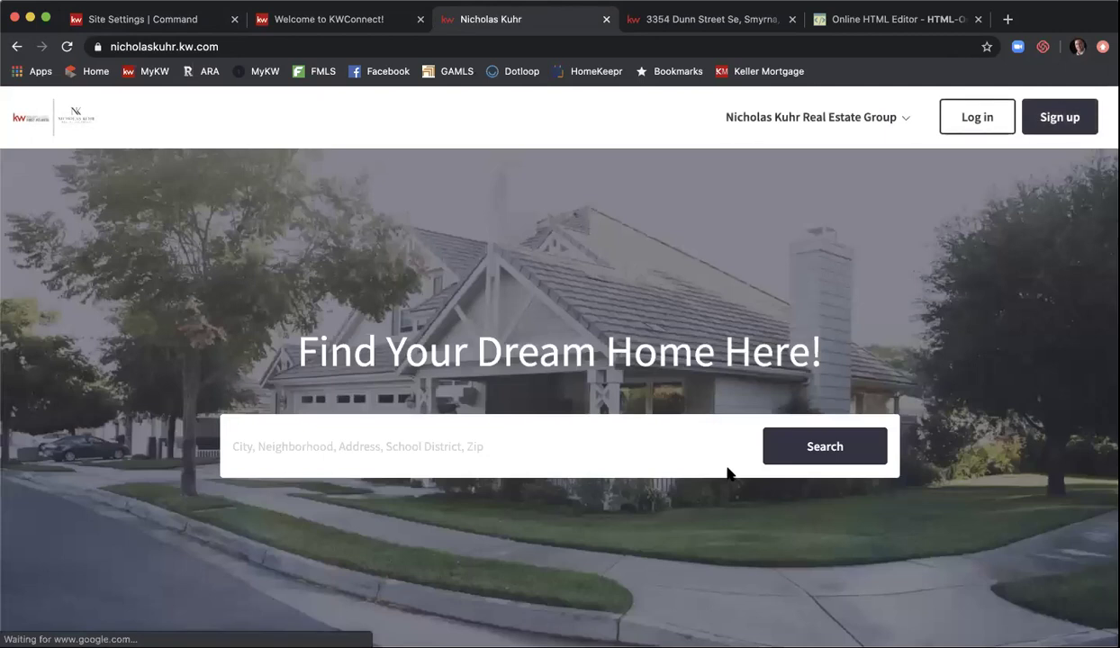
{"action": "left_click", "coordinate": [908, 118]}
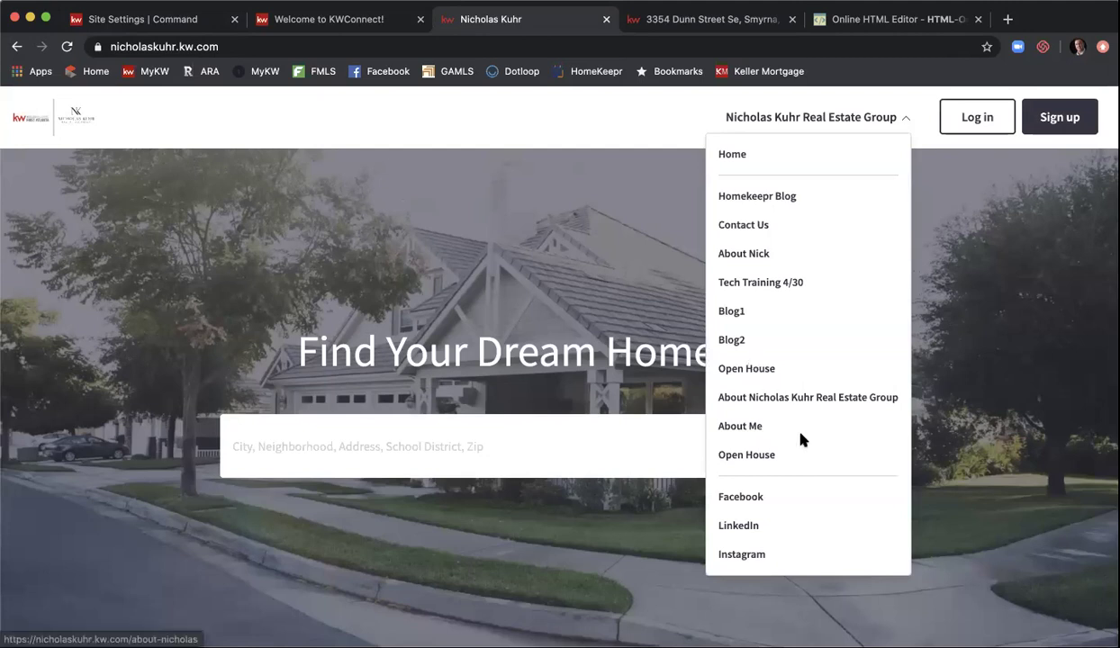
{"action": "left_click", "coordinate": [773, 458]}
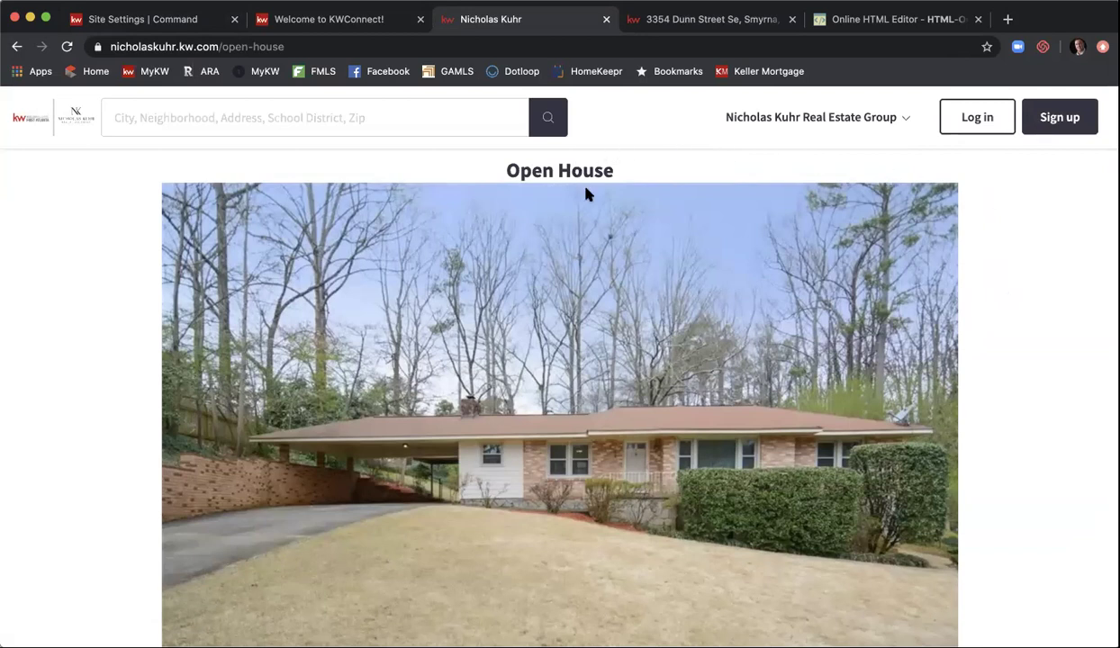
- Scroll through the Open House page content, then return to the KW Command site settings
{"action": "scroll", "coordinate": [586, 194], "scroll_direction": "down", "scroll_amount": 4}
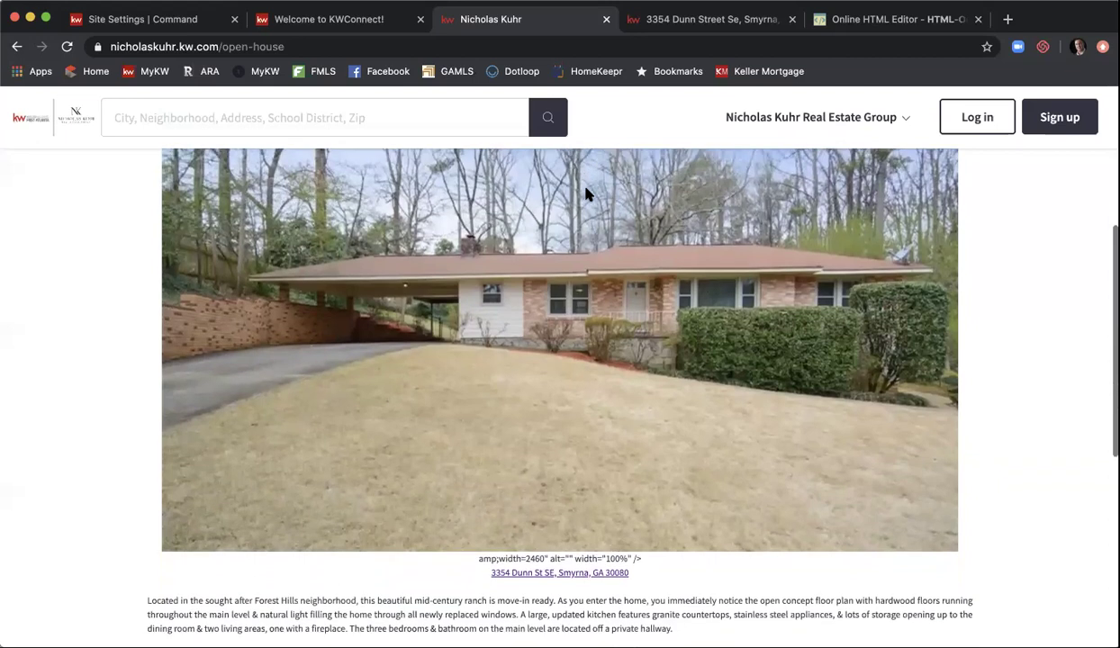
{"action": "scroll", "coordinate": [585, 194], "scroll_direction": "down", "scroll_amount": 3}
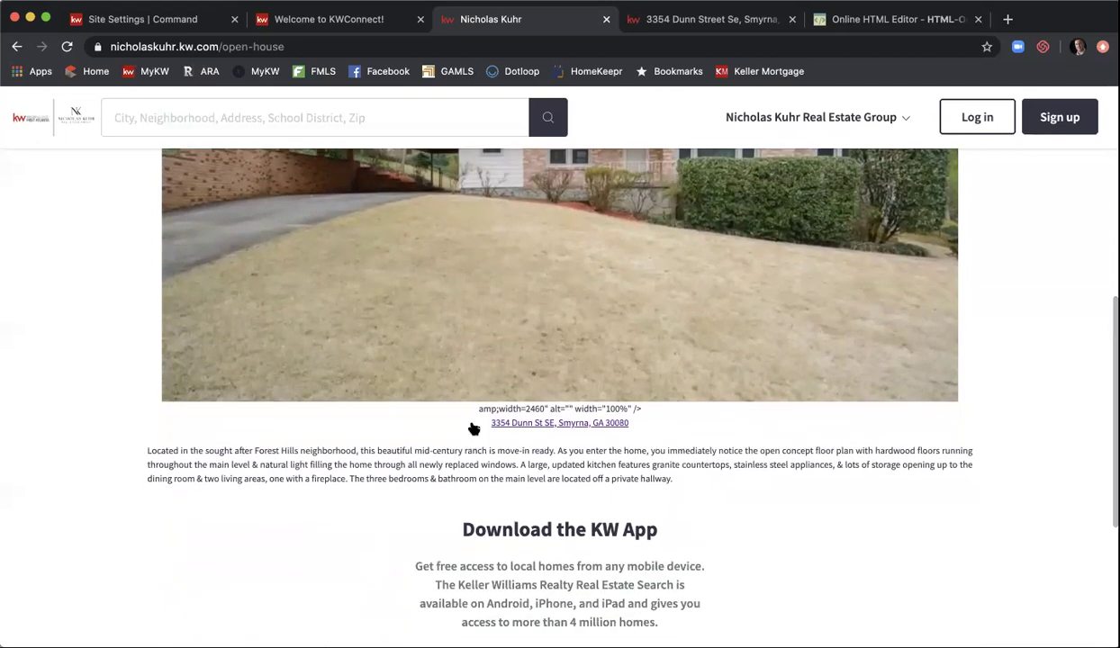
{"action": "scroll", "coordinate": [395, 432], "scroll_direction": "down", "scroll_amount": 2}
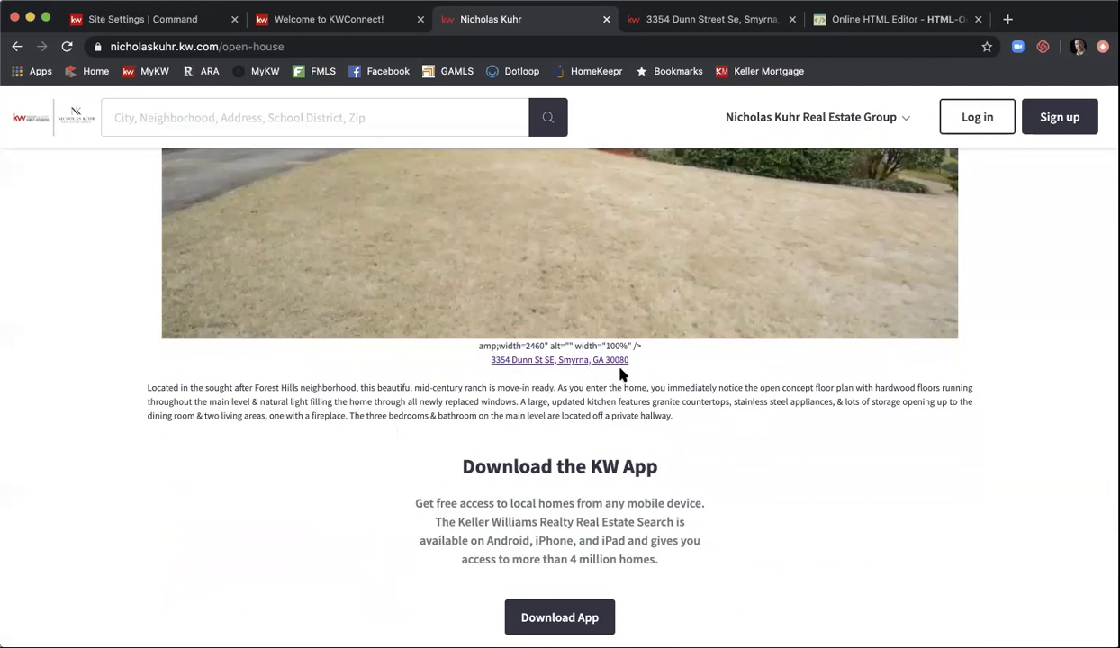
{"action": "scroll", "coordinate": [621, 374], "scroll_direction": "down", "scroll_amount": 5}
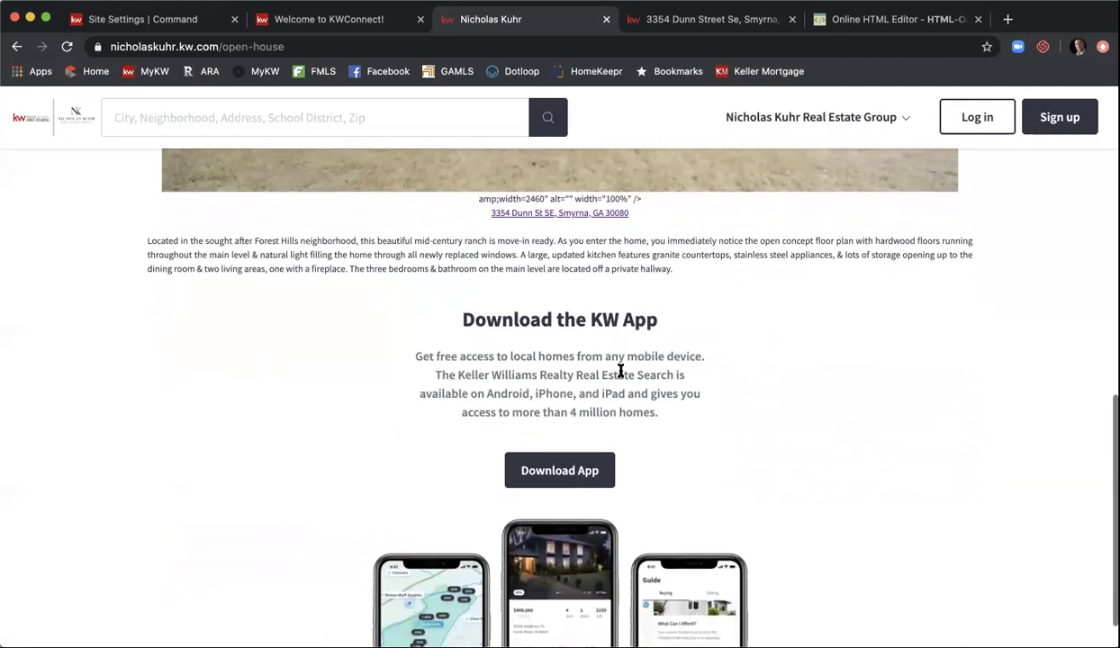
{"action": "scroll", "coordinate": [620, 371], "scroll_direction": "down", "scroll_amount": 12}
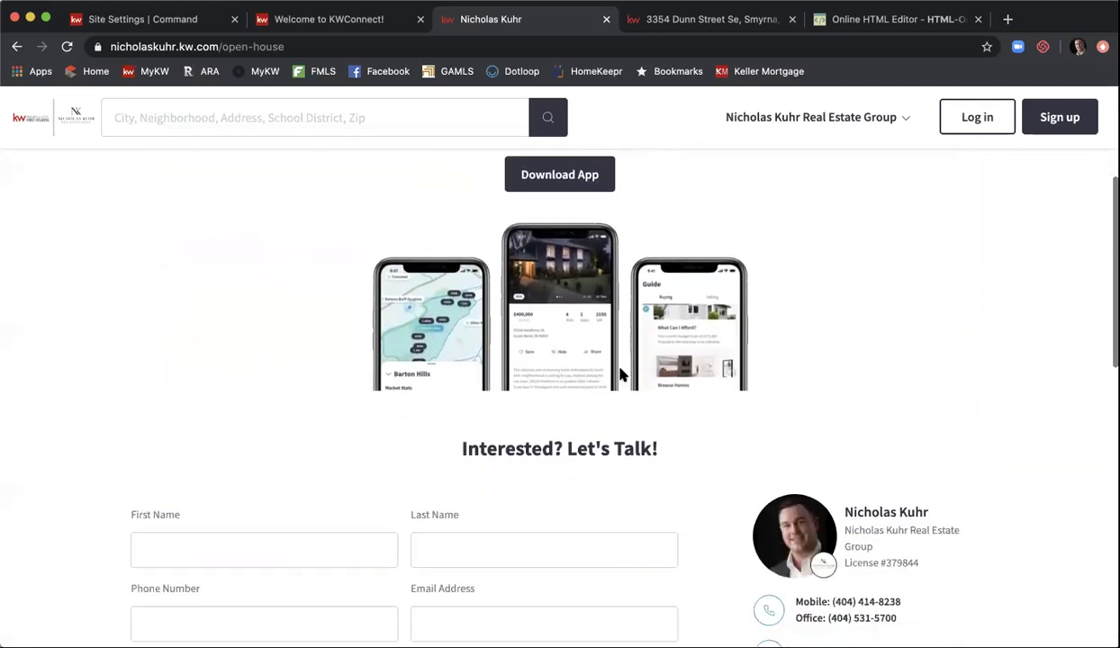
{"action": "scroll", "coordinate": [620, 374], "scroll_direction": "down", "scroll_amount": 9}
{"action": "scroll", "coordinate": [620, 374], "scroll_direction": "up", "scroll_amount": 7}
{"action": "scroll", "coordinate": [620, 373], "scroll_direction": "up", "scroll_amount": 20}
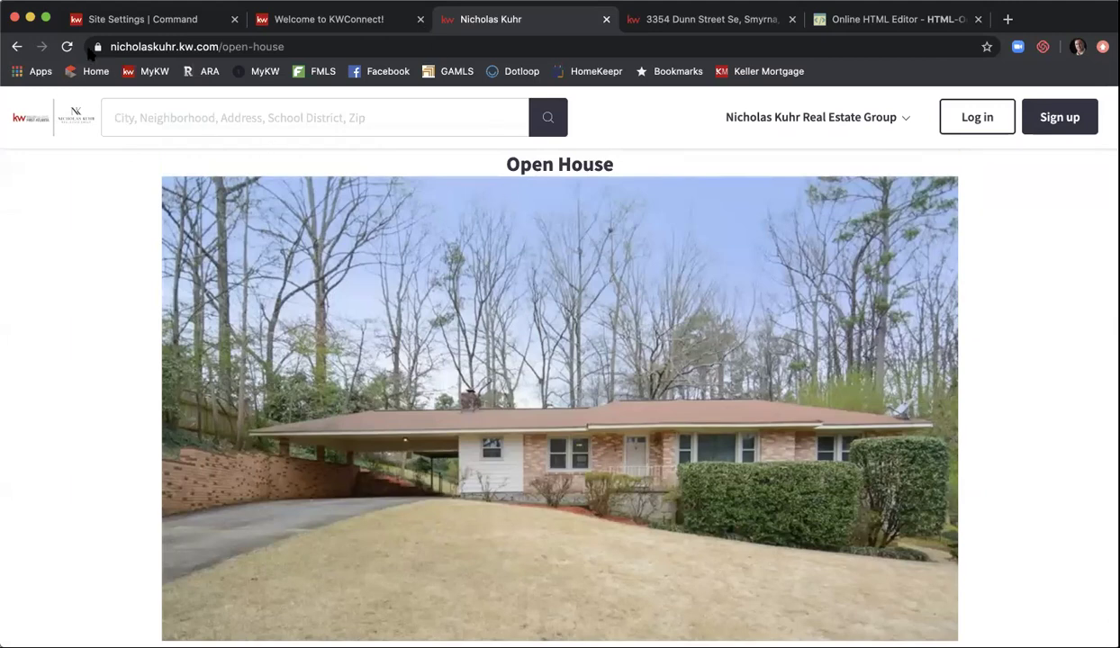
{"action": "left_click", "coordinate": [86, 19]}
{"action": "scroll", "coordinate": [250, 237], "scroll_direction": "up", "scroll_amount": 5}
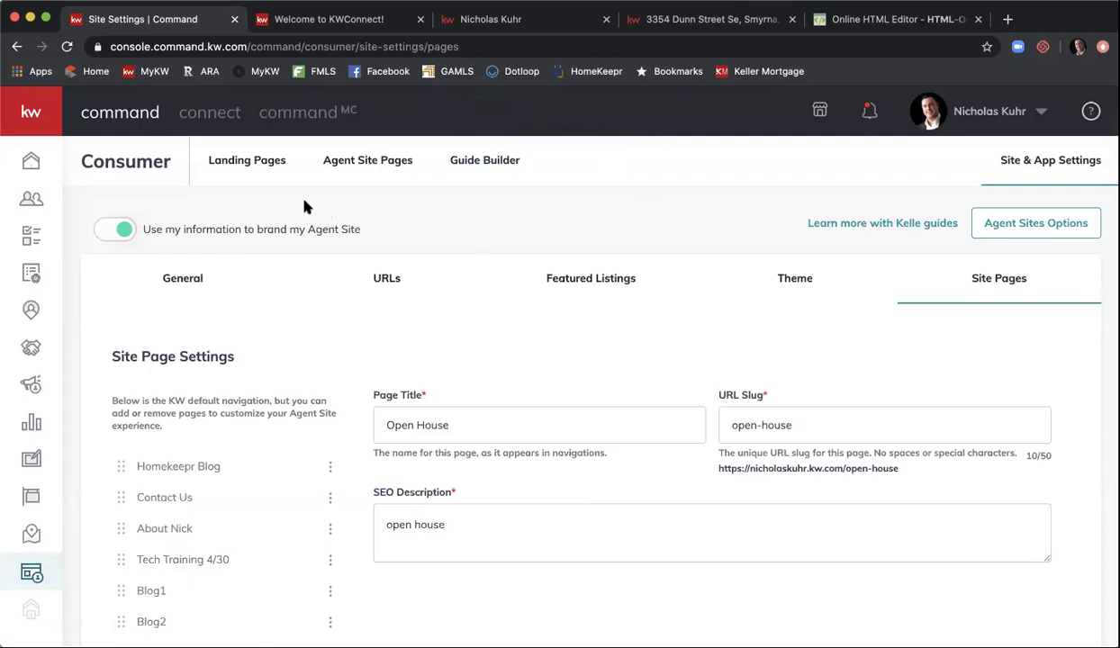
- Show the Consumer Landing Pages list
{"action": "left_click", "coordinate": [258, 168]}
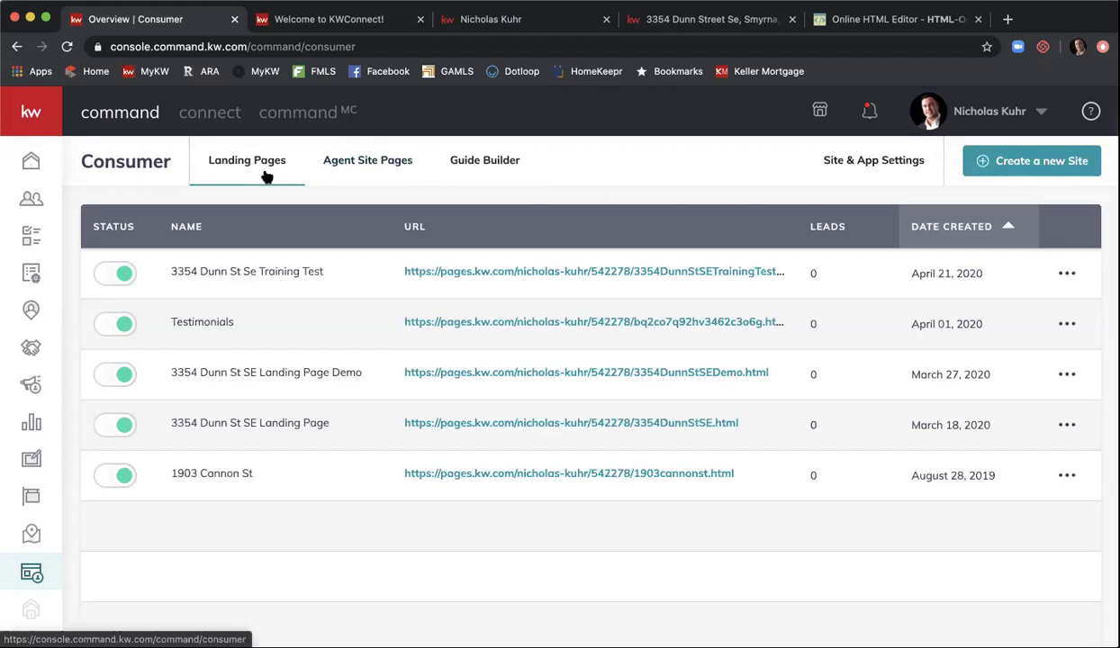
- Create a new site as a standalone page and open it in the page editor
{"action": "left_click", "coordinate": [997, 167]}
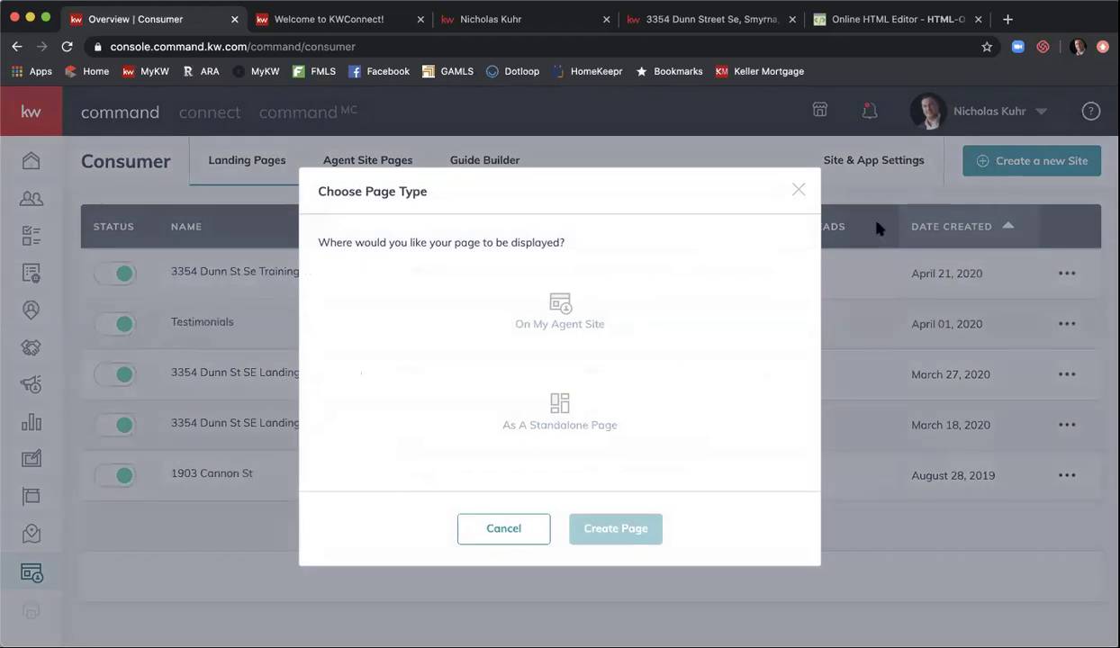
{"action": "left_click", "coordinate": [692, 402]}
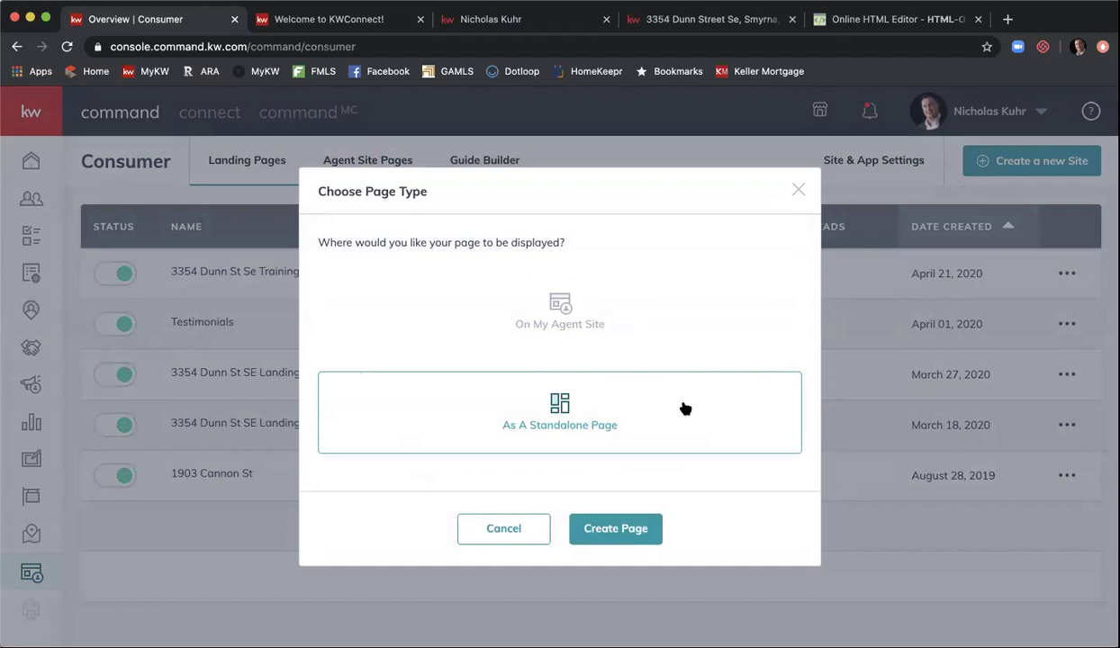
{"action": "left_click", "coordinate": [633, 528]}
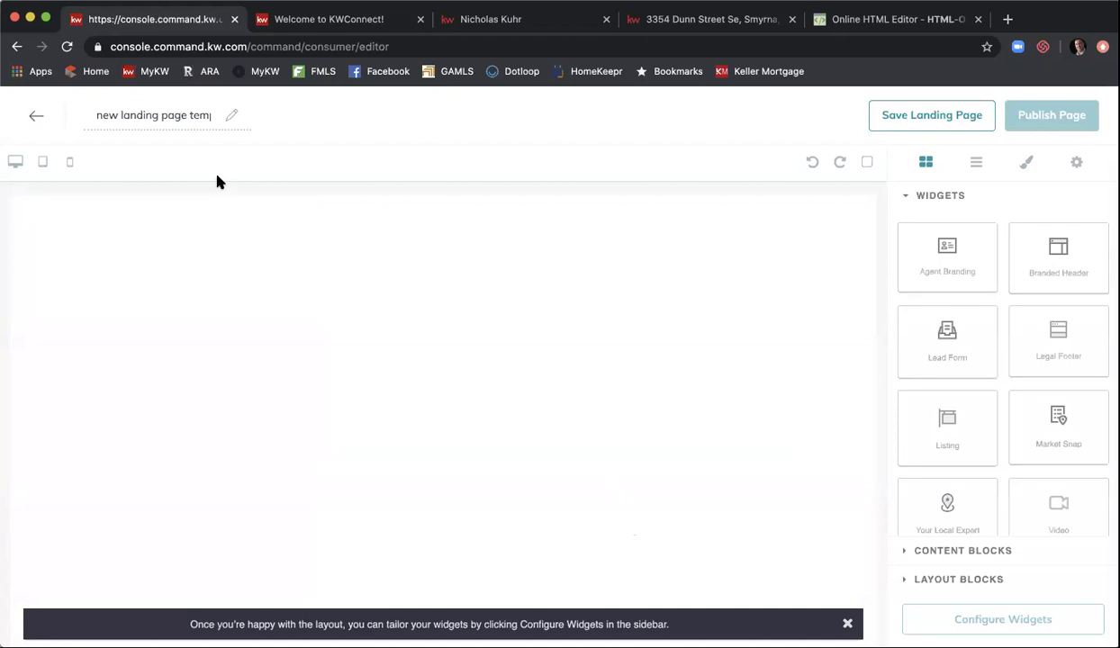
- Retitle the page 'Landing Page 5/19' and close the layout tip bar
{"action": "triple_click", "coordinate": [167, 114]}
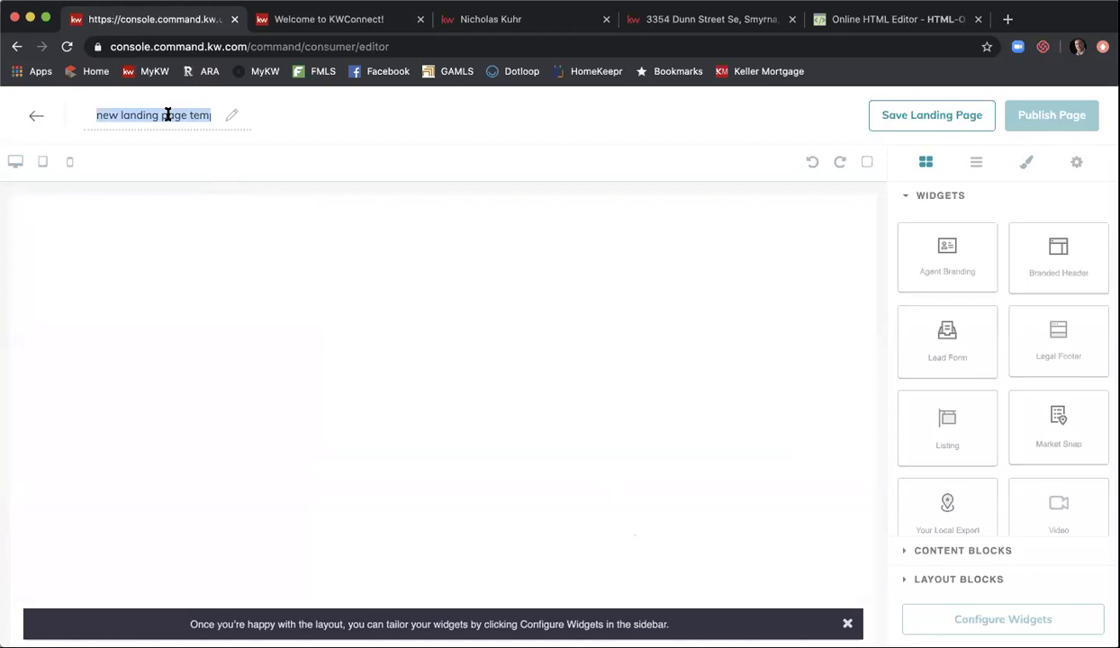
{"action": "type", "text": "La"}
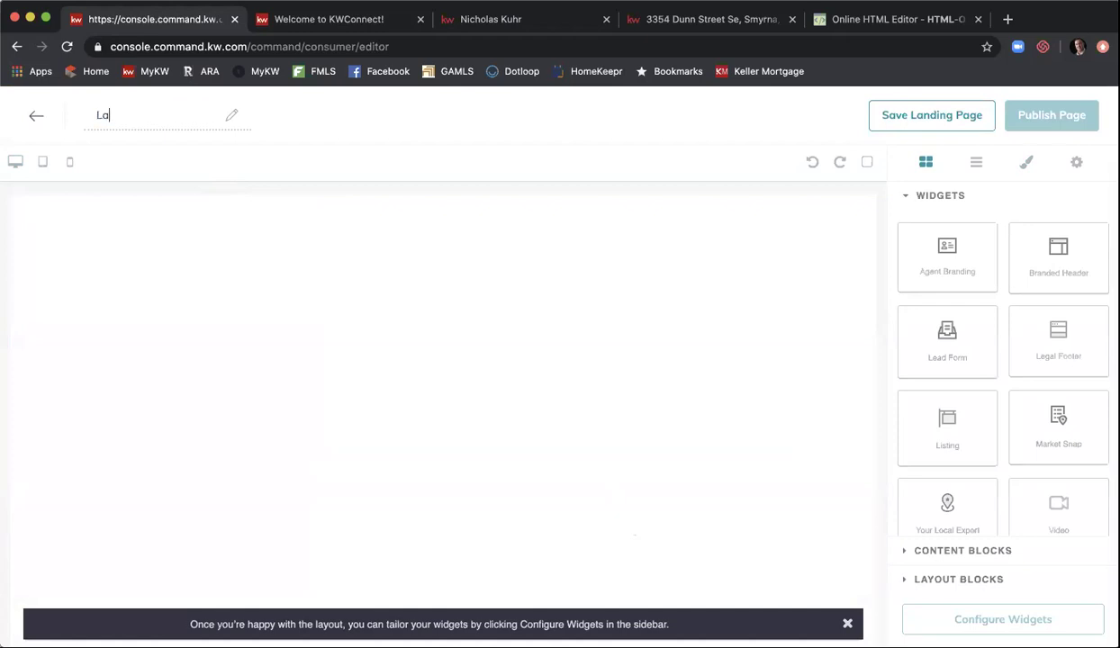
{"action": "type", "text": "nding Page 5/19"}
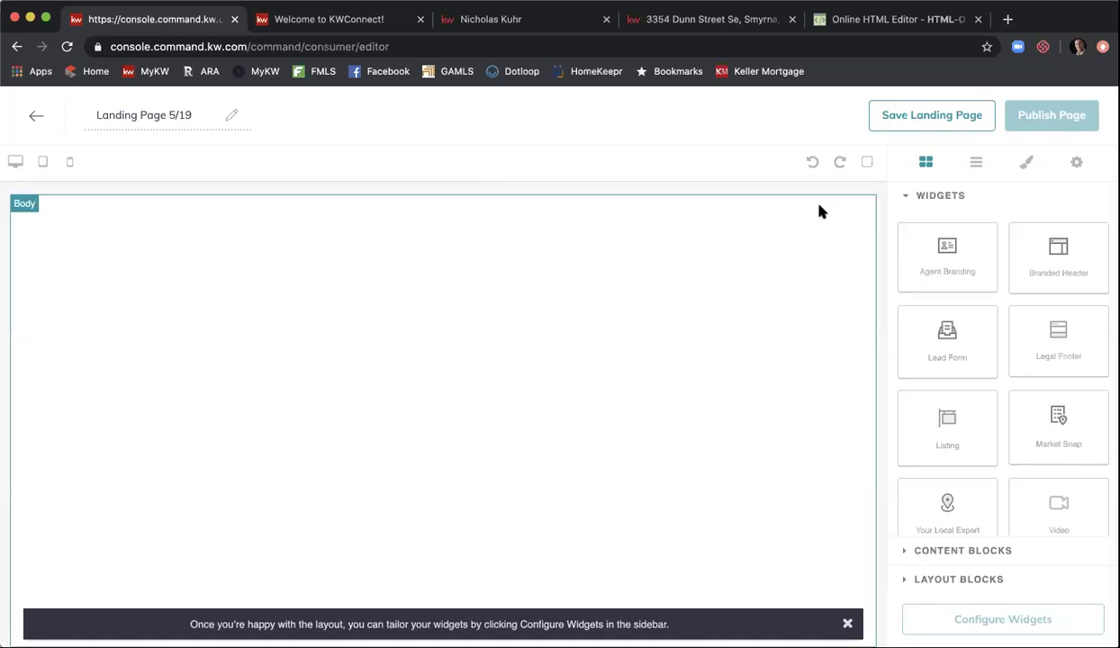
{"action": "left_click", "coordinate": [845, 621]}
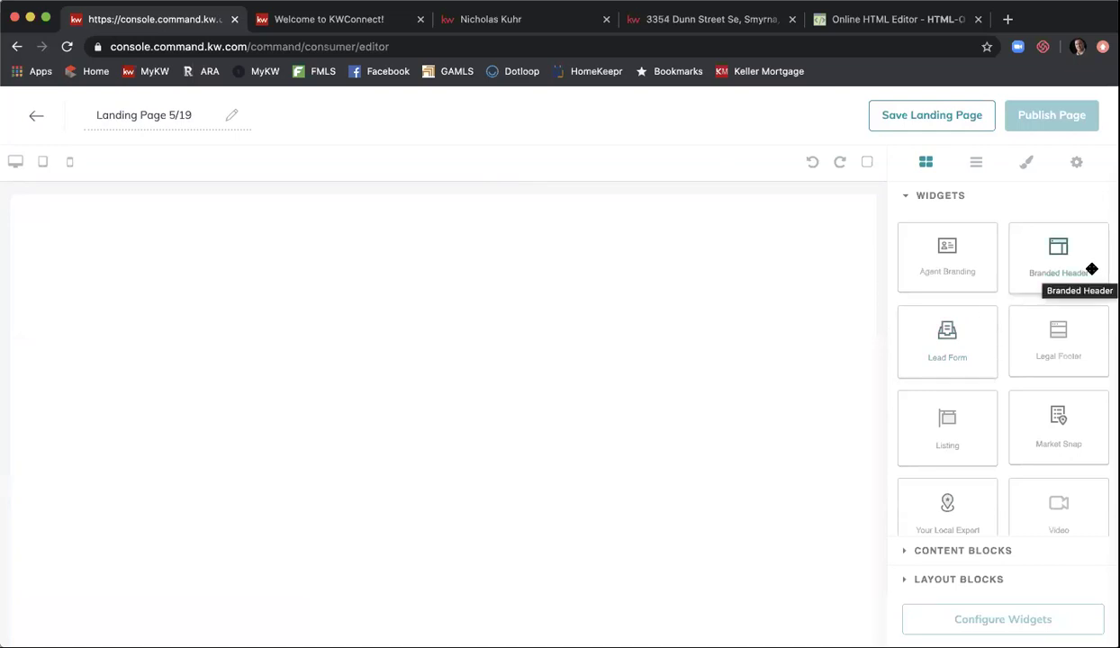
- Place the Branded Header and Listing widgets on the canvas, then scroll down to the Market Snap
{"action": "left_click_drag", "start_coordinate": [1093, 269], "coordinate": [570, 292]}
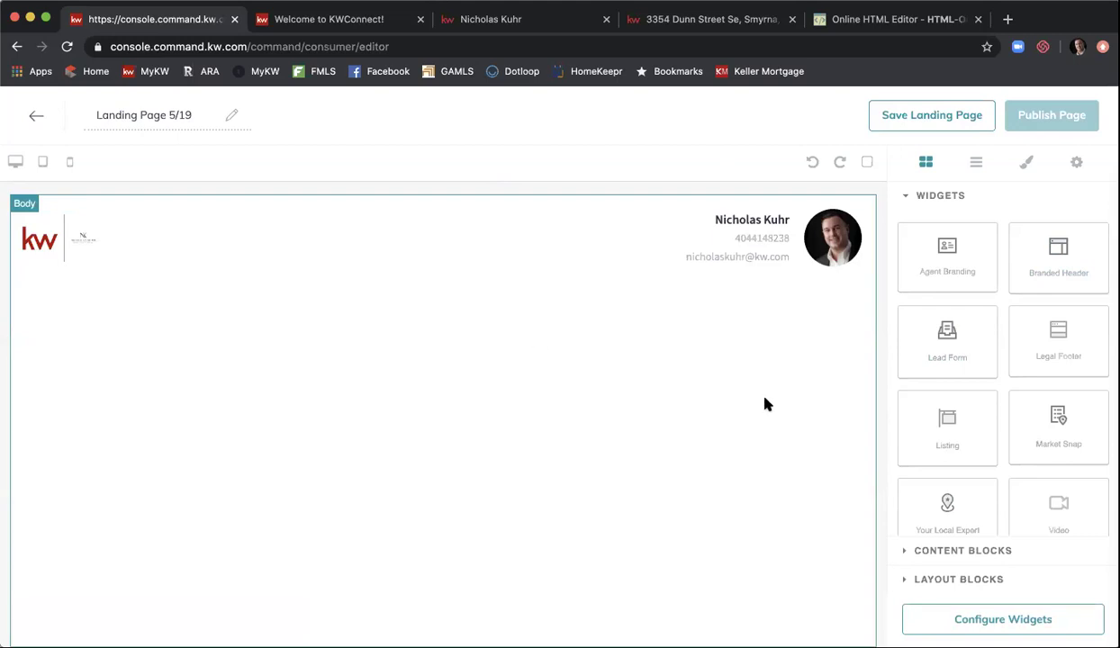
{"action": "left_click_drag", "start_coordinate": [967, 399], "coordinate": [743, 426]}
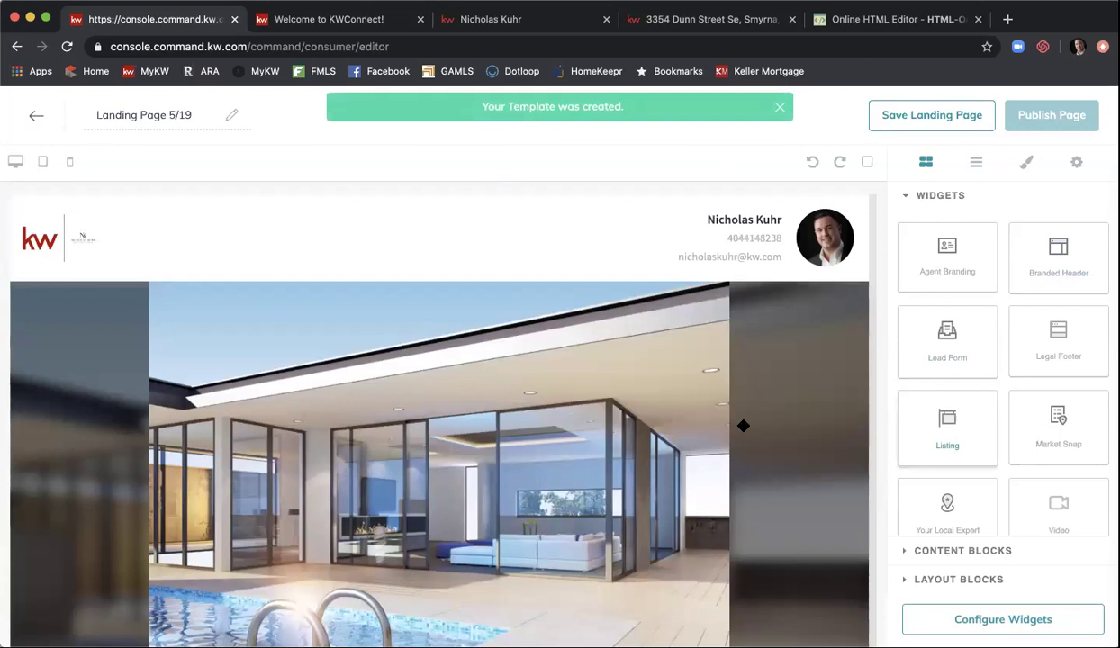
{"action": "scroll", "coordinate": [807, 393], "scroll_direction": "down", "scroll_amount": 2}
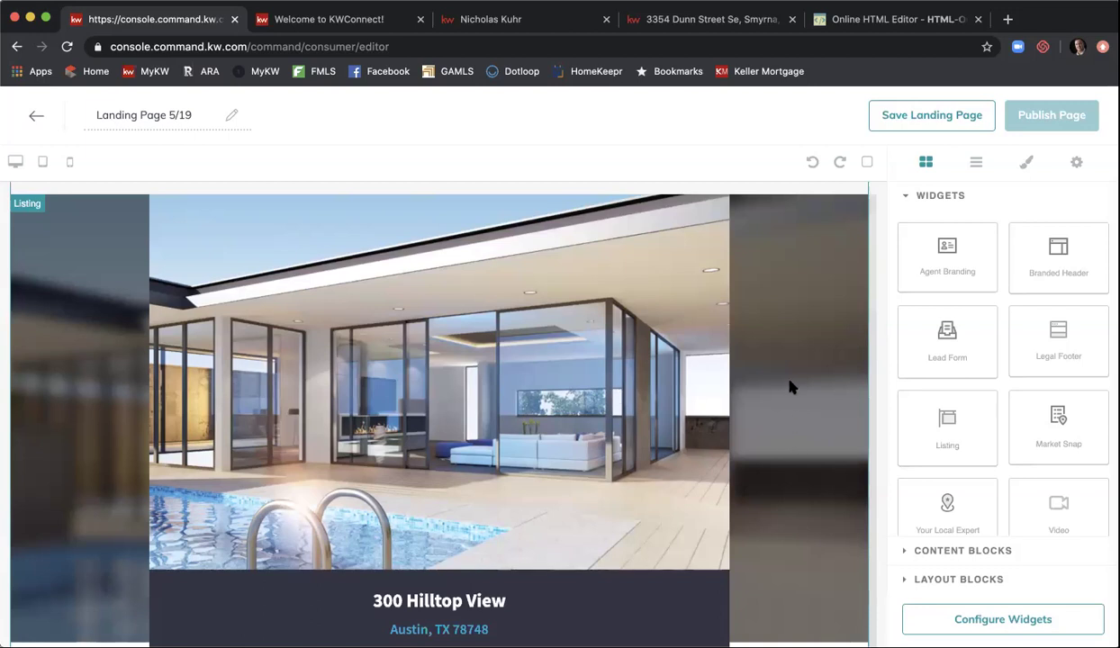
{"action": "scroll", "coordinate": [791, 388], "scroll_direction": "down", "scroll_amount": 1}
{"action": "scroll", "coordinate": [791, 387], "scroll_direction": "down", "scroll_amount": 6}
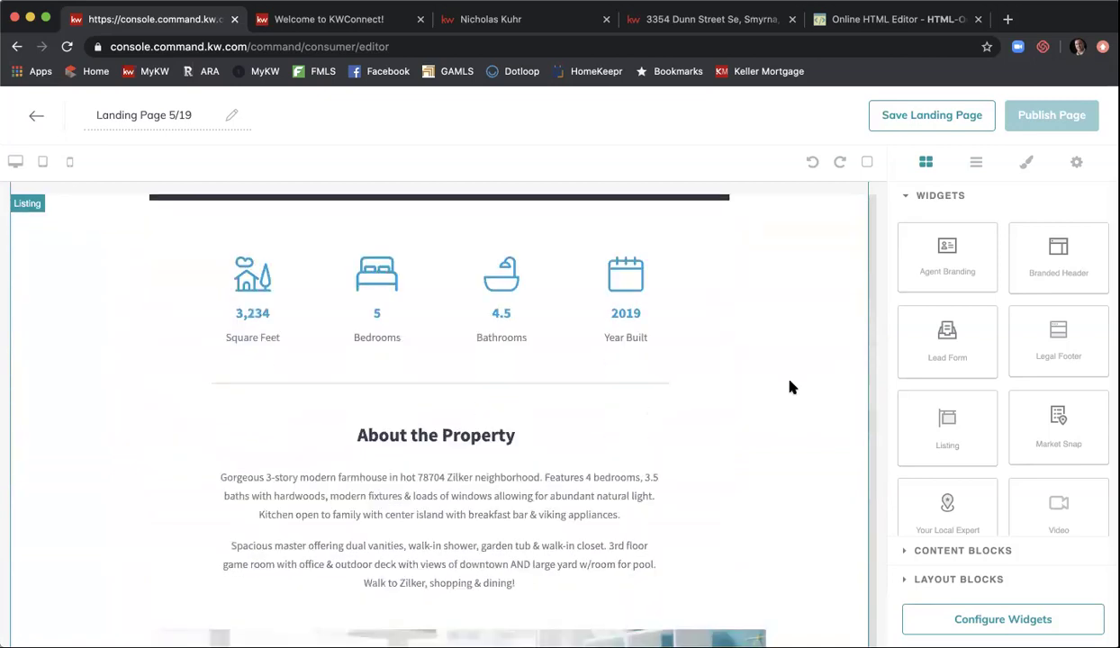
{"action": "scroll", "coordinate": [790, 388], "scroll_direction": "down", "scroll_amount": 10}
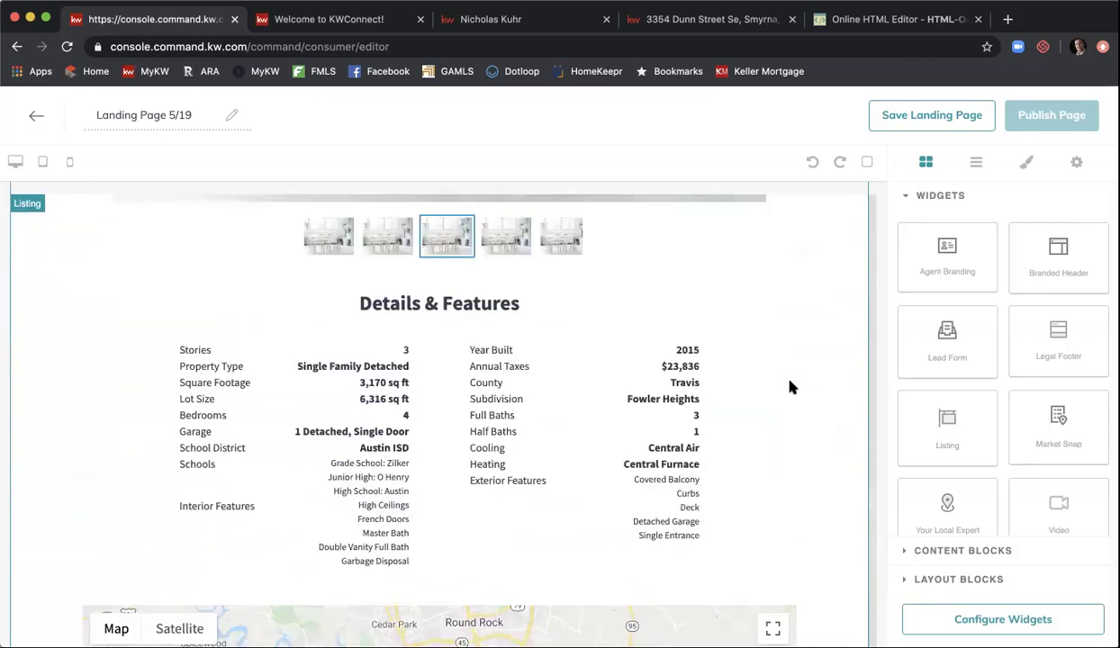
{"action": "scroll", "coordinate": [791, 388], "scroll_direction": "down", "scroll_amount": 3}
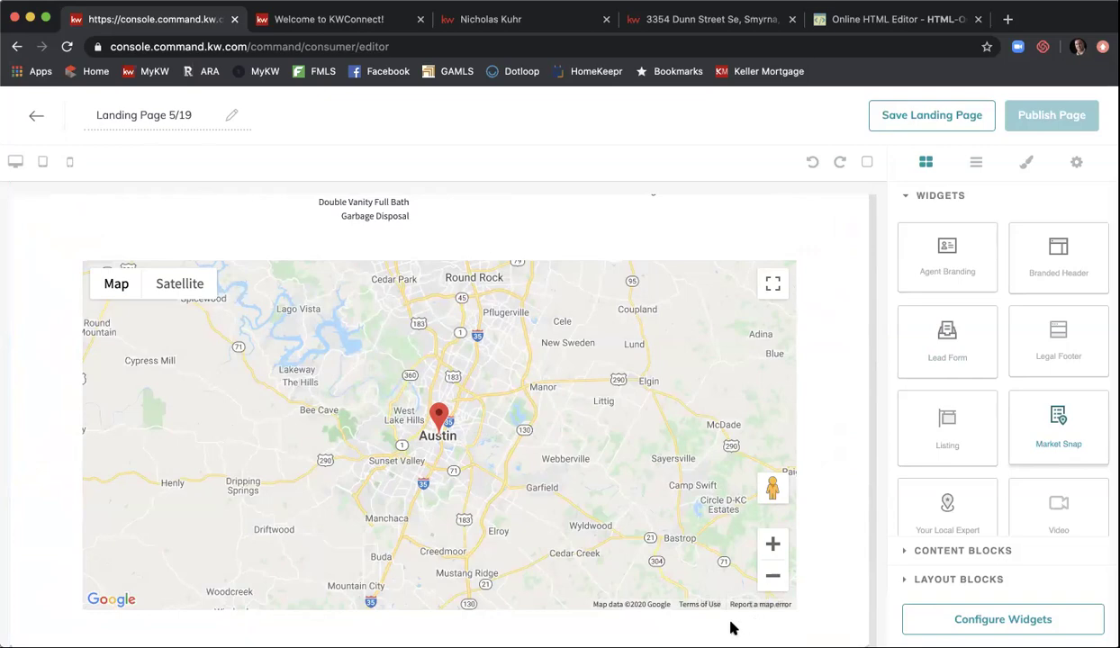
{"action": "scroll", "coordinate": [863, 454], "scroll_direction": "down", "scroll_amount": 4}
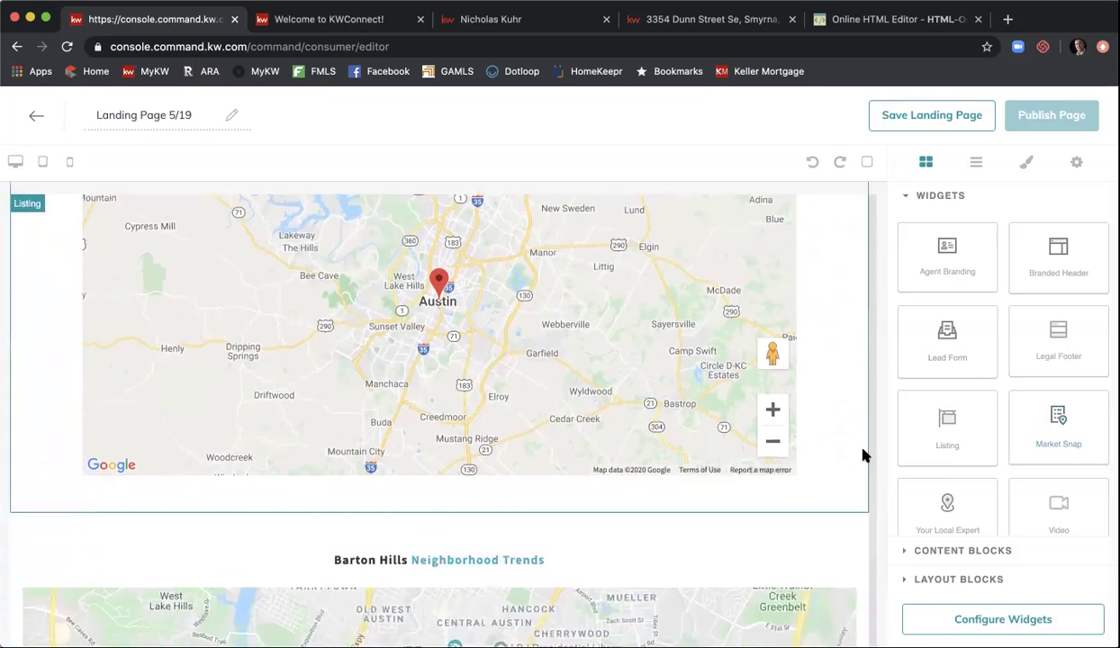
{"action": "scroll", "coordinate": [863, 454], "scroll_direction": "down", "scroll_amount": 5}
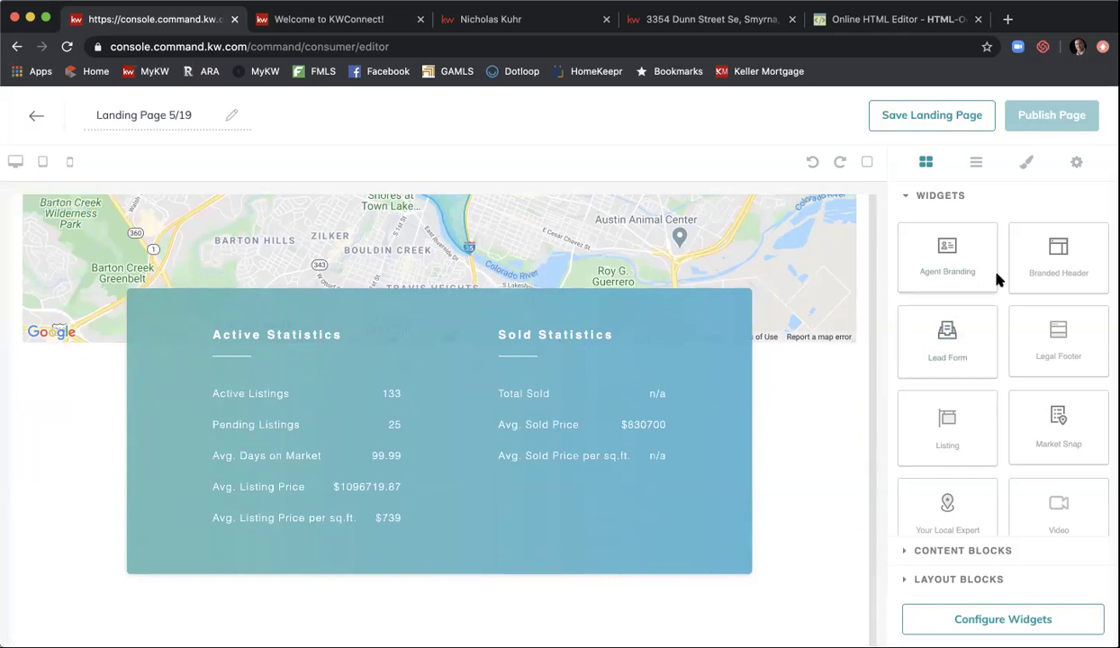
{"action": "scroll", "coordinate": [998, 280], "scroll_direction": "down", "scroll_amount": 3}
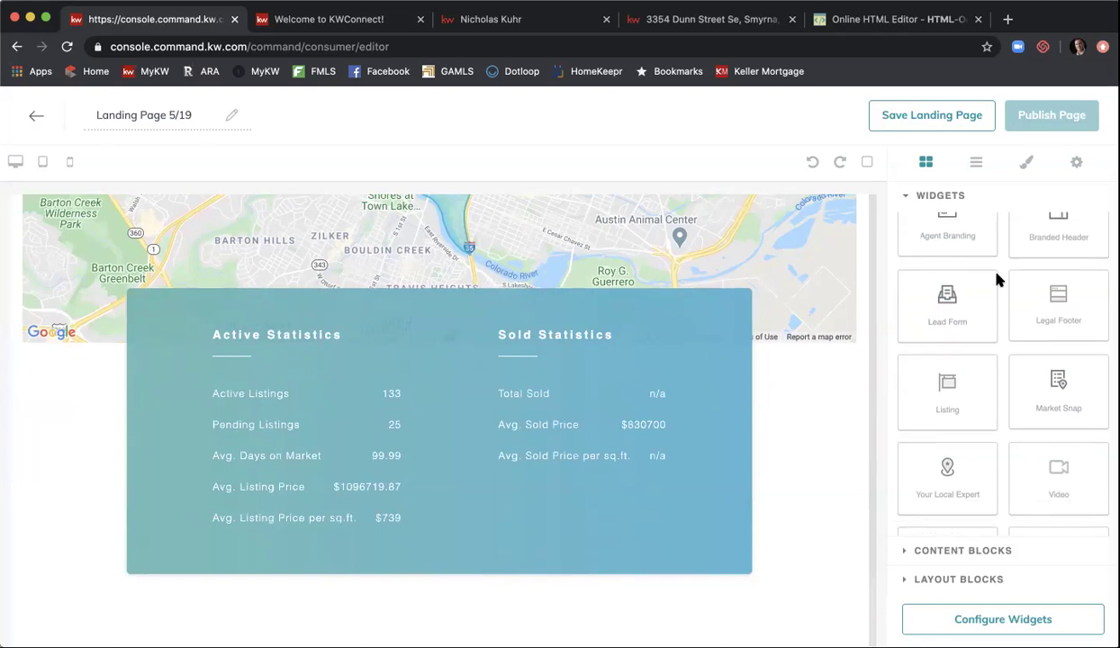
{"action": "scroll", "coordinate": [995, 277], "scroll_direction": "up", "scroll_amount": 3}
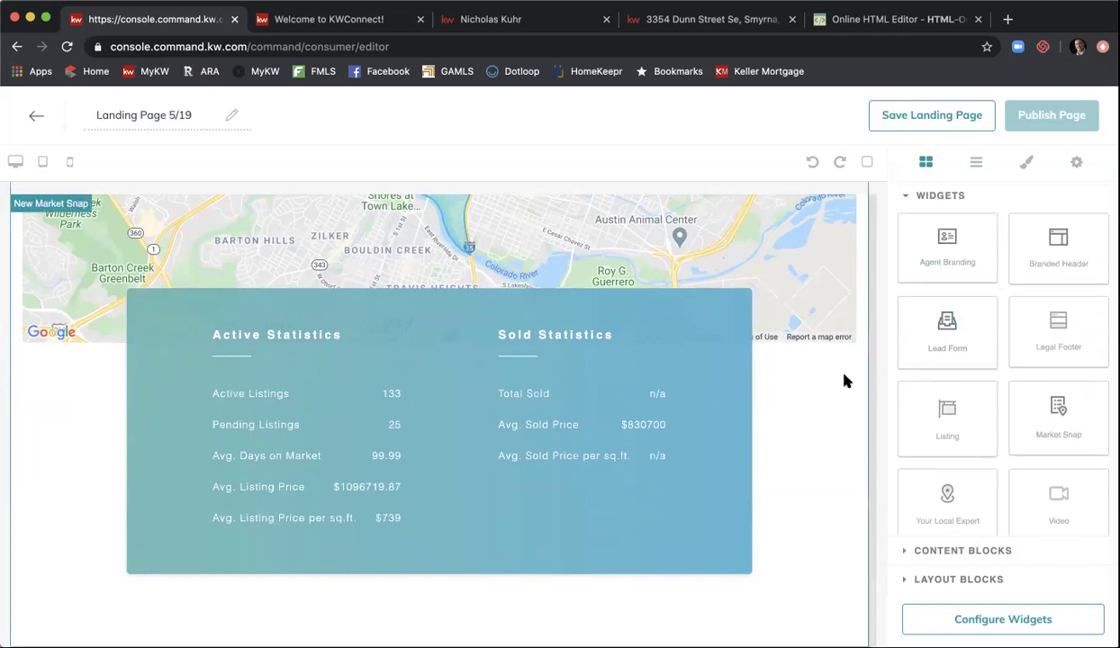
{"action": "left_click_drag", "start_coordinate": [968, 315], "coordinate": [784, 544]}
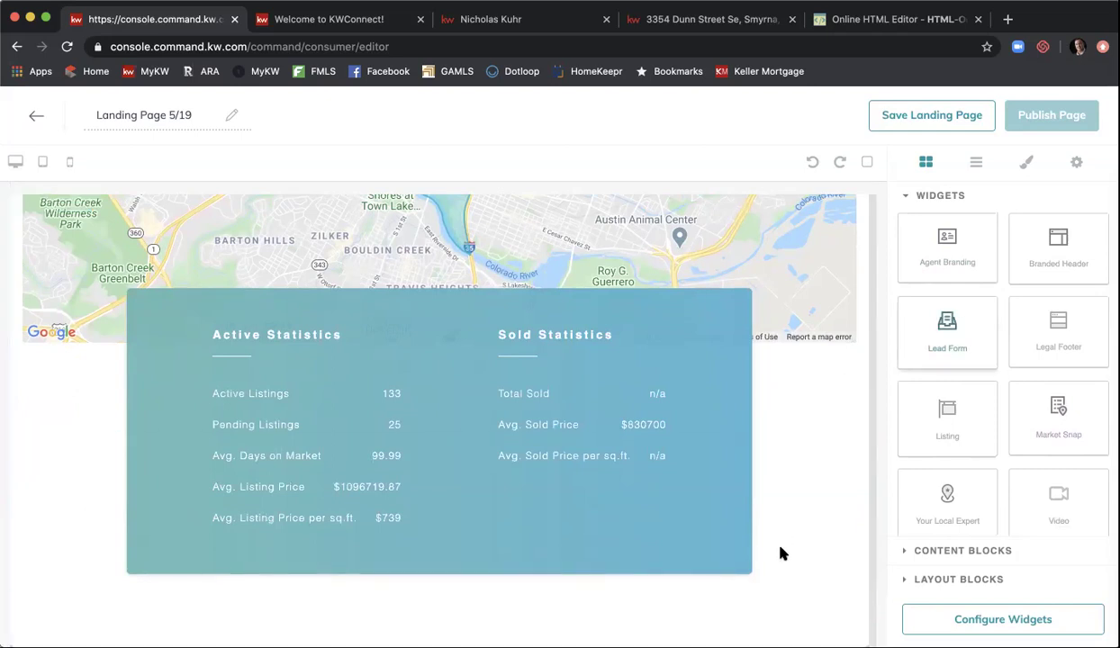
{"action": "left_click_drag", "start_coordinate": [757, 592], "coordinate": [815, 476]}
{"action": "scroll", "coordinate": [815, 475], "scroll_direction": "down", "scroll_amount": 2}
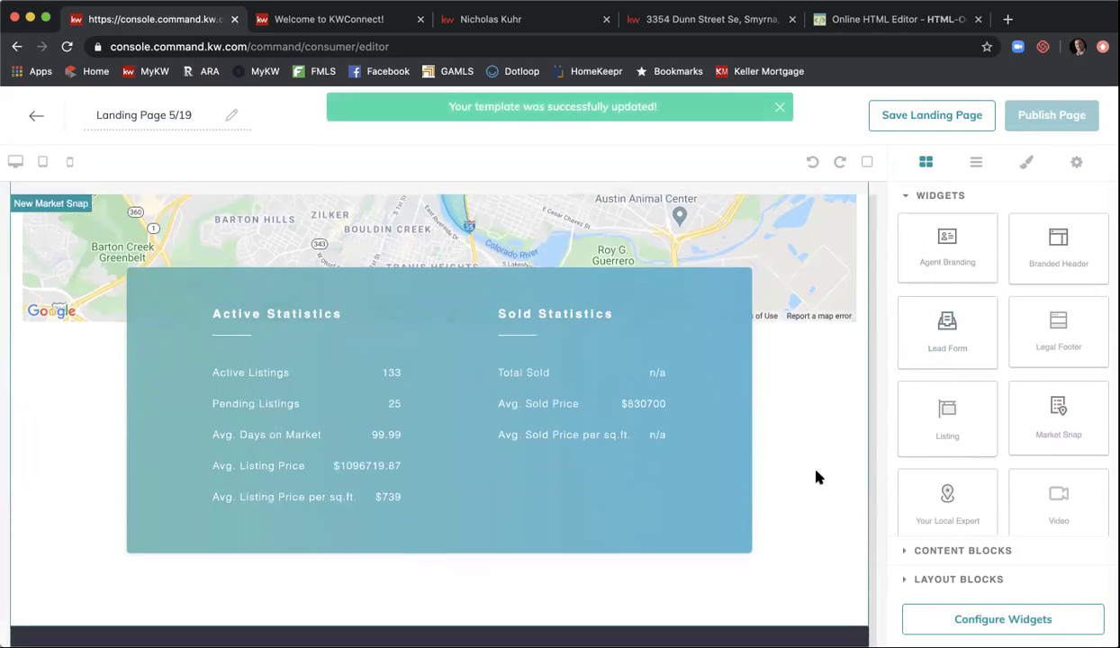
{"action": "scroll", "coordinate": [817, 476], "scroll_direction": "down", "scroll_amount": 5}
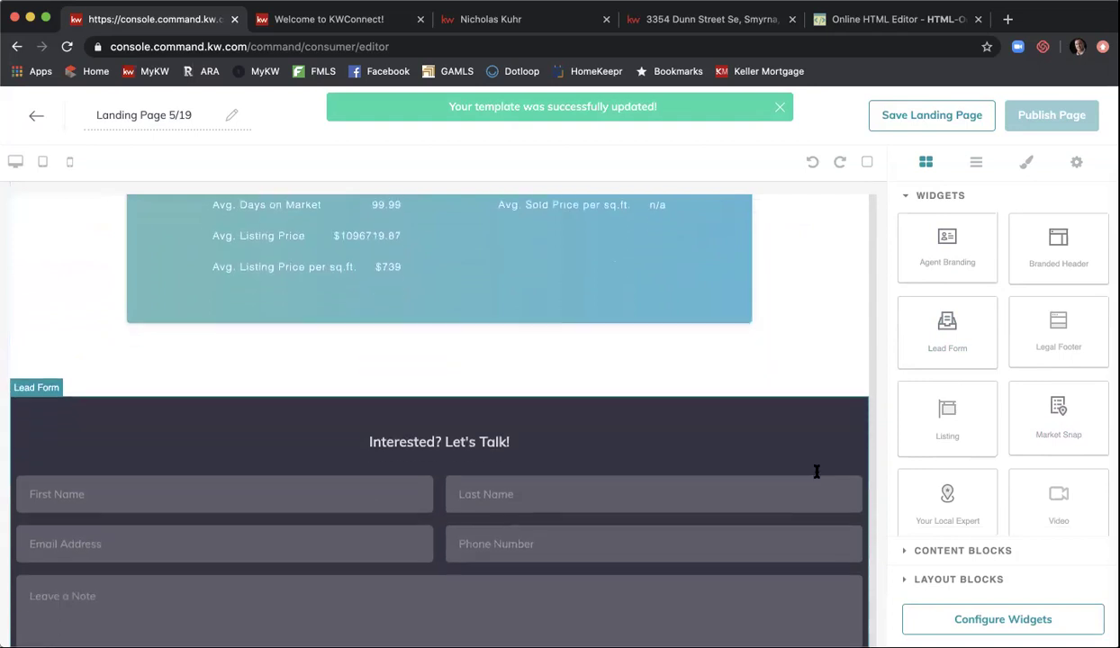
{"action": "scroll", "coordinate": [816, 472], "scroll_direction": "down", "scroll_amount": 1}
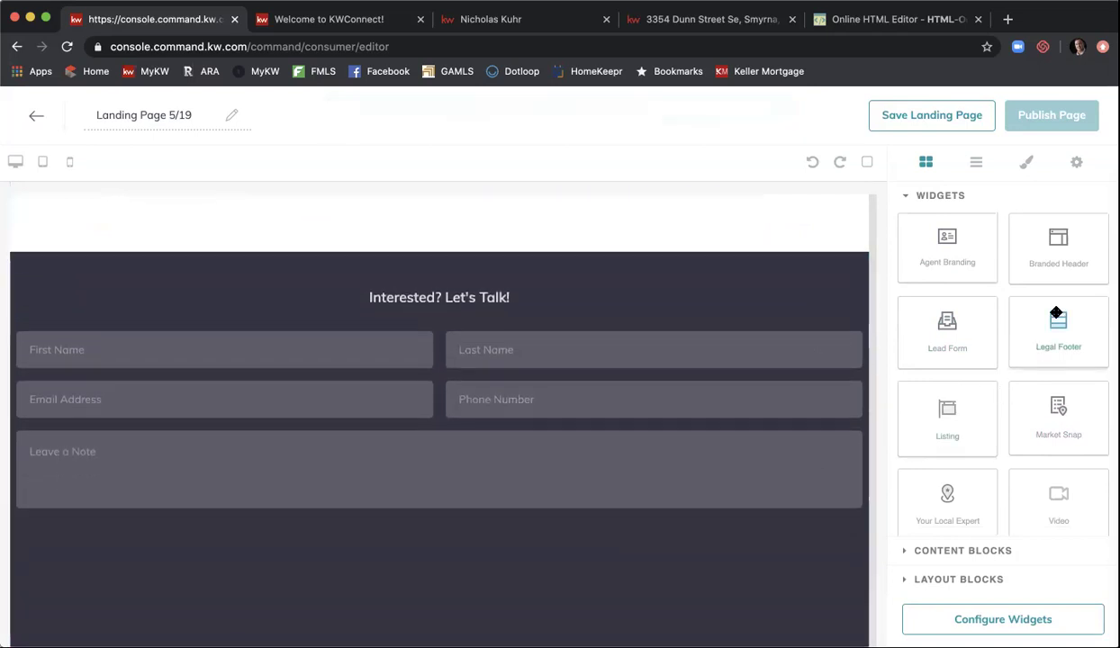
{"action": "scroll", "coordinate": [1056, 314], "scroll_direction": "down", "scroll_amount": 2}
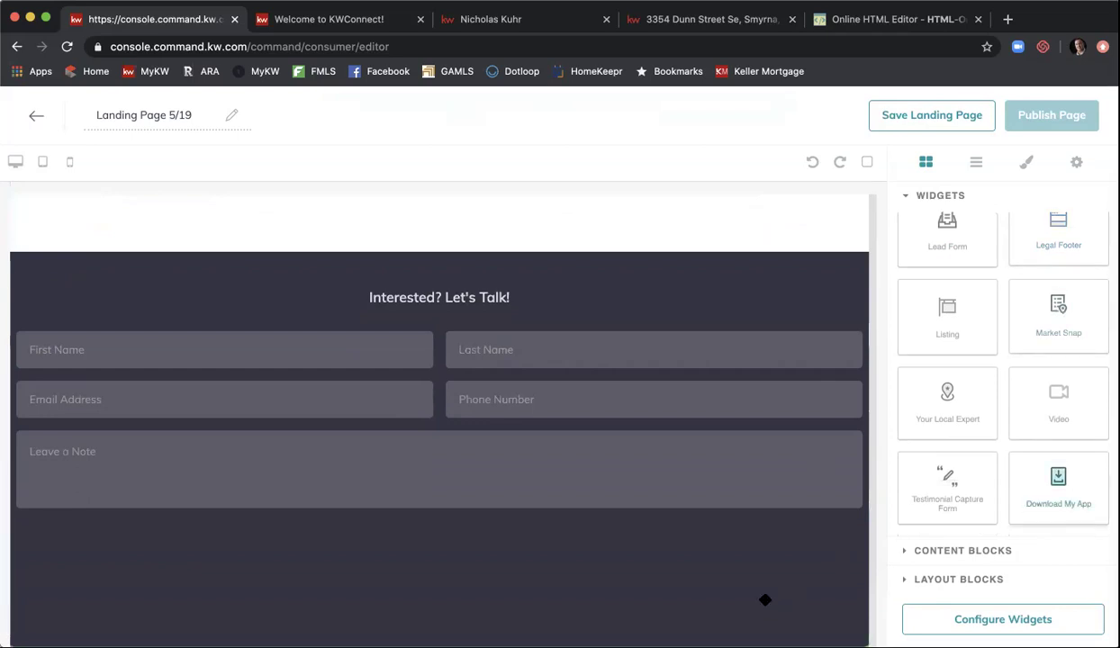
{"action": "scroll", "coordinate": [790, 468], "scroll_direction": "down", "scroll_amount": 4}
{"action": "scroll", "coordinate": [789, 474], "scroll_direction": "down", "scroll_amount": 2}
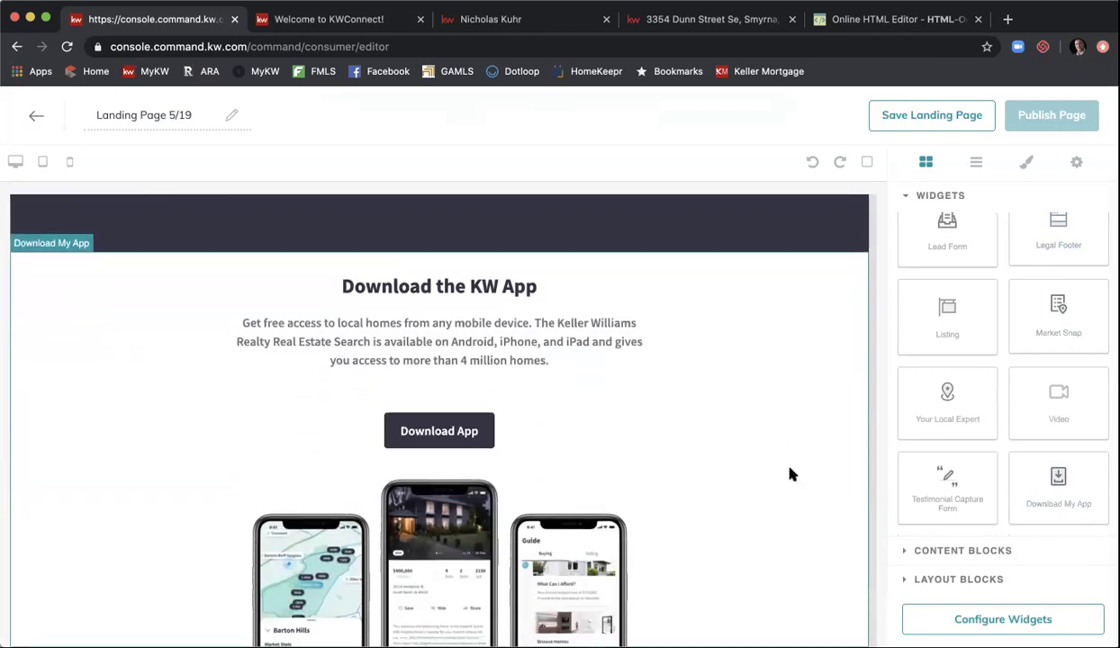
{"action": "scroll", "coordinate": [790, 475], "scroll_direction": "up", "scroll_amount": 8}
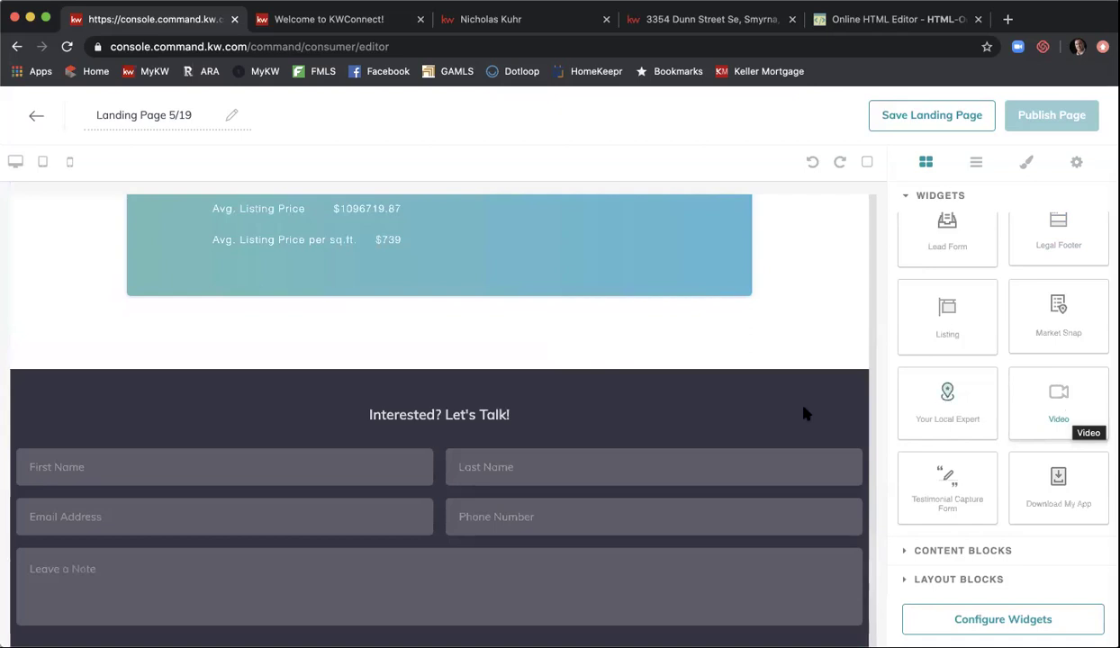
{"action": "scroll", "coordinate": [741, 396], "scroll_direction": "up", "scroll_amount": 10}
{"action": "scroll", "coordinate": [816, 327], "scroll_direction": "up", "scroll_amount": 10}
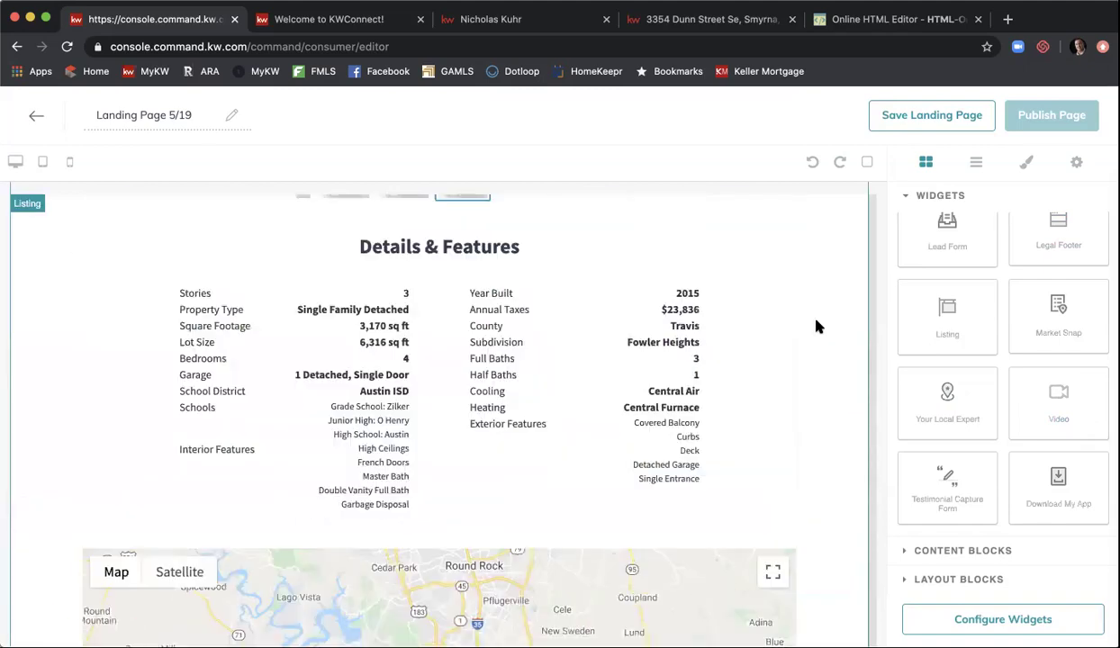
{"action": "scroll", "coordinate": [817, 327], "scroll_direction": "up", "scroll_amount": 3}
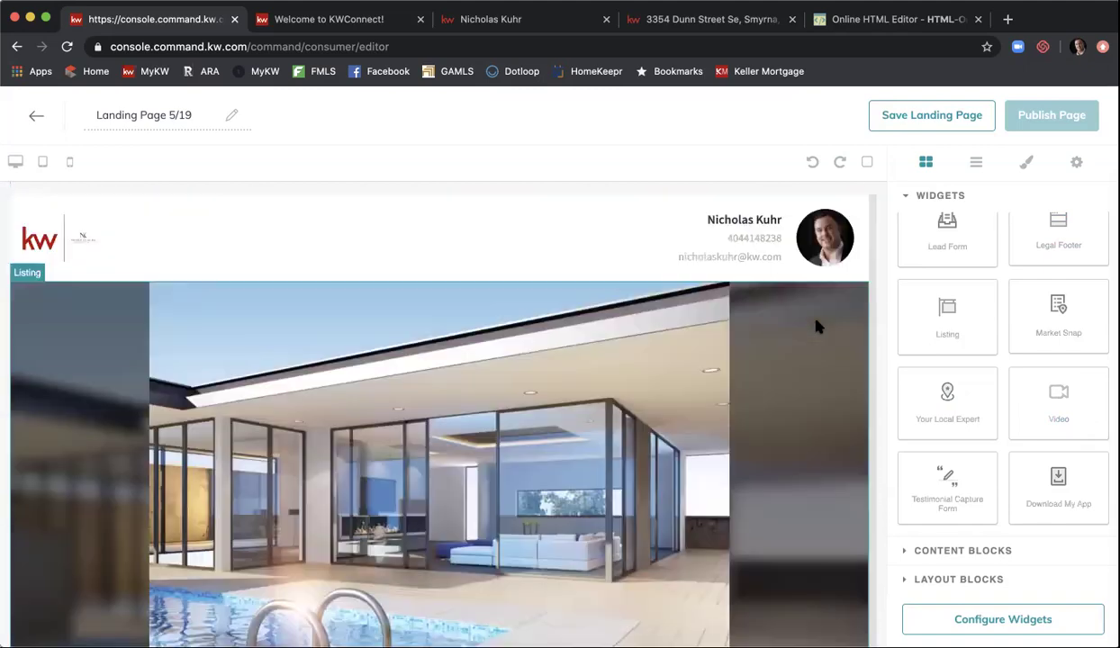
{"action": "left_click_drag", "start_coordinate": [880, 394], "coordinate": [732, 298]}
{"action": "scroll", "coordinate": [732, 298], "scroll_direction": "down", "scroll_amount": 2}
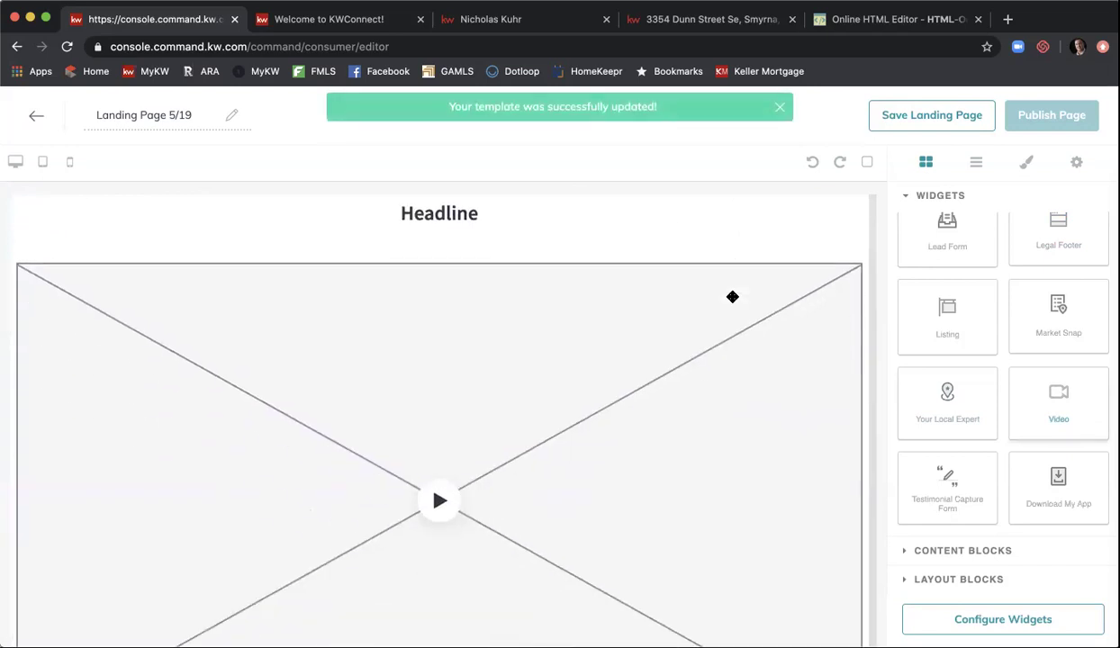
{"action": "scroll", "coordinate": [304, 565], "scroll_direction": "down", "scroll_amount": 2}
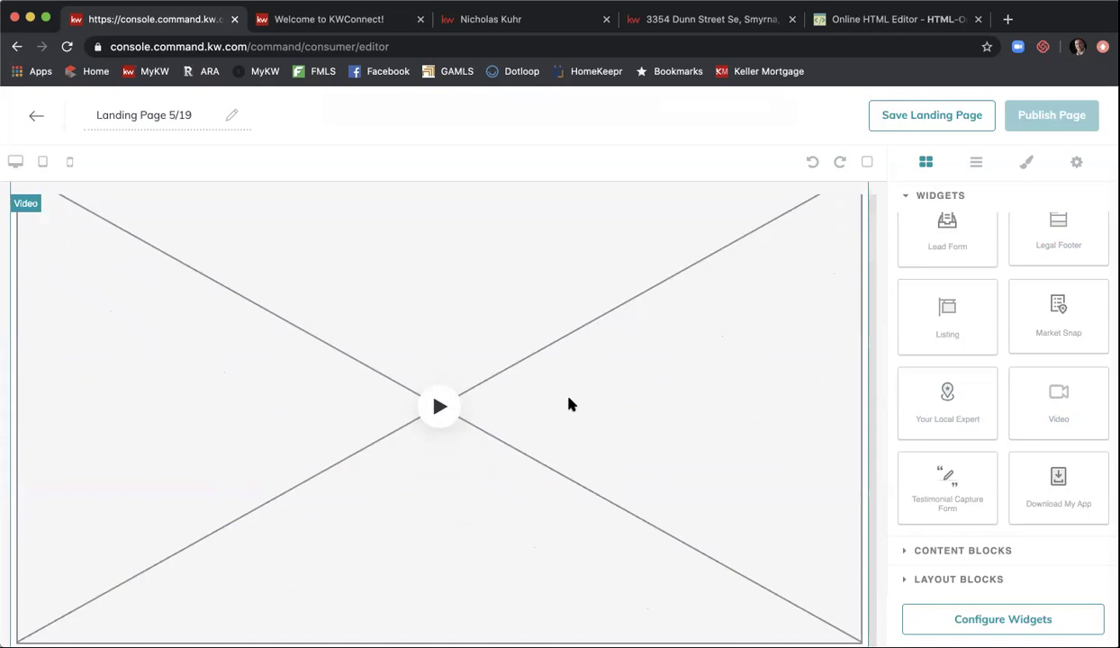
{"action": "scroll", "coordinate": [569, 405], "scroll_direction": "down", "scroll_amount": 3}
{"action": "scroll", "coordinate": [700, 330], "scroll_direction": "up", "scroll_amount": 5}
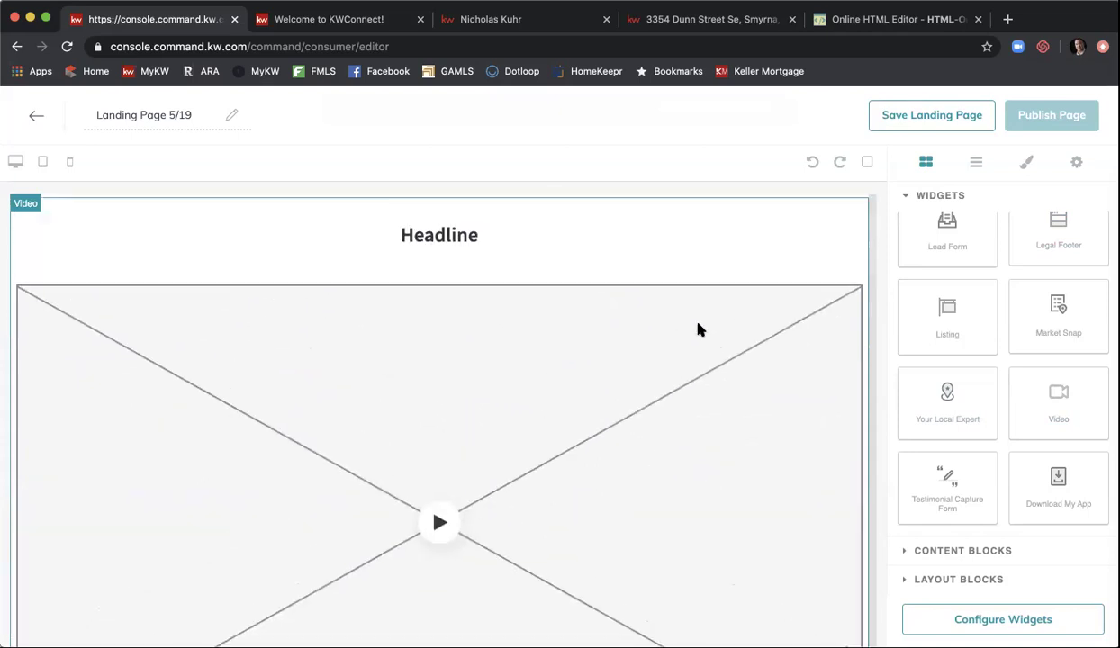
{"action": "scroll", "coordinate": [711, 315], "scroll_direction": "up", "scroll_amount": 1}
{"action": "left_click", "coordinate": [859, 235]}
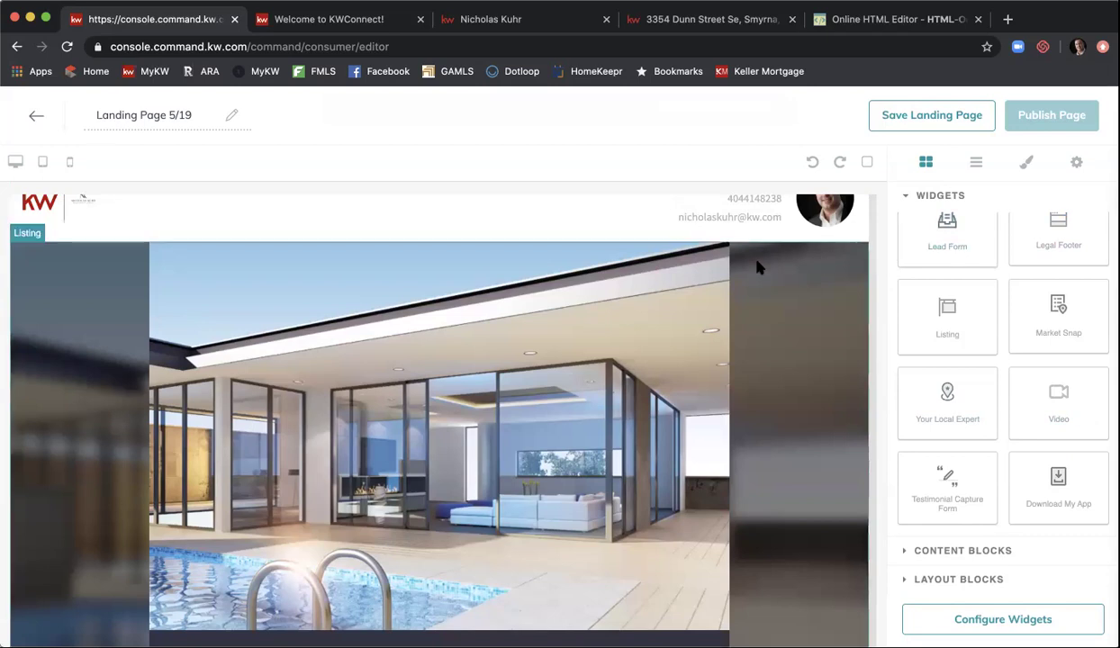
{"action": "scroll", "coordinate": [757, 268], "scroll_direction": "down", "scroll_amount": 3}
{"action": "scroll", "coordinate": [756, 268], "scroll_direction": "down", "scroll_amount": 3}
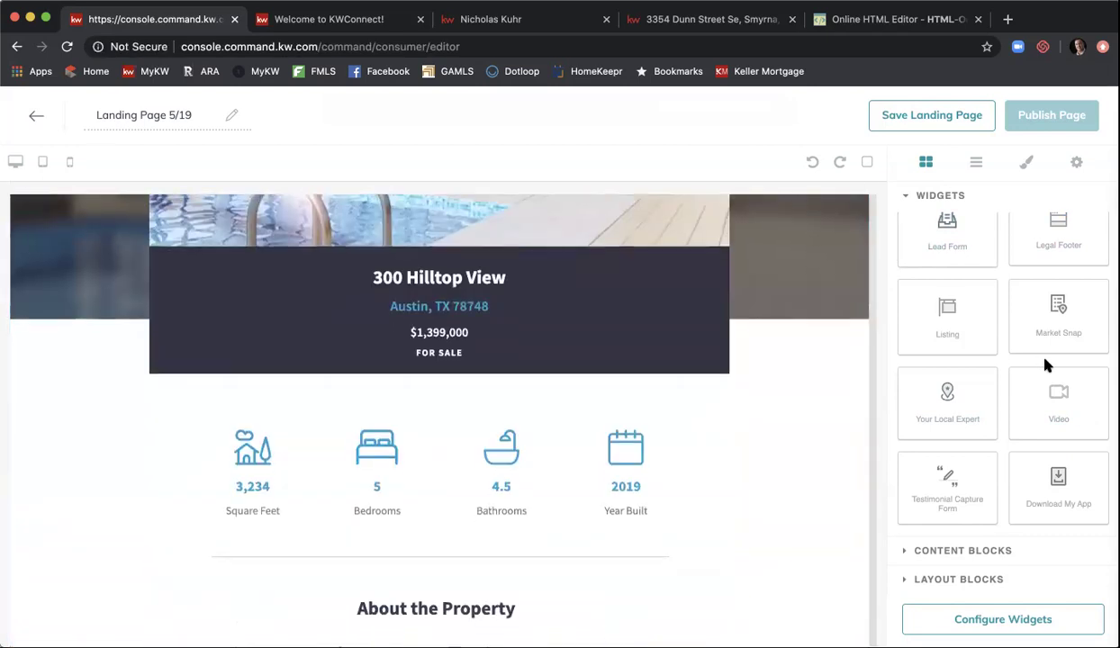
- Expand Content and Layout Blocks, then go to Configure Widgets and select Branded Header
{"action": "left_click", "coordinate": [990, 552]}
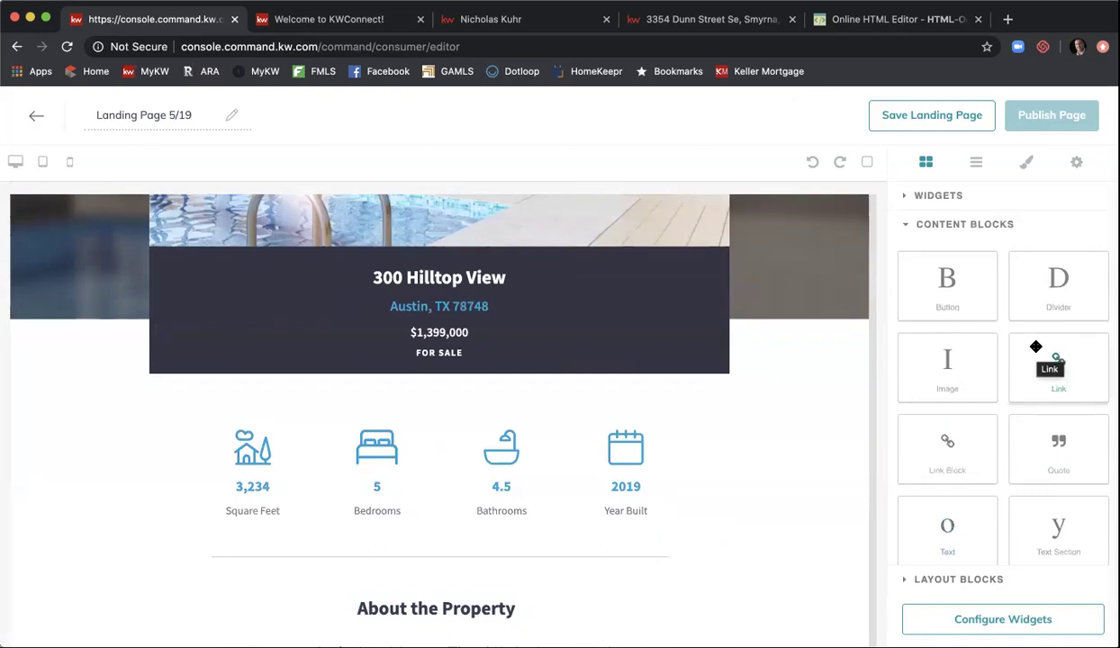
{"action": "scroll", "coordinate": [1035, 347], "scroll_direction": "down", "scroll_amount": 1}
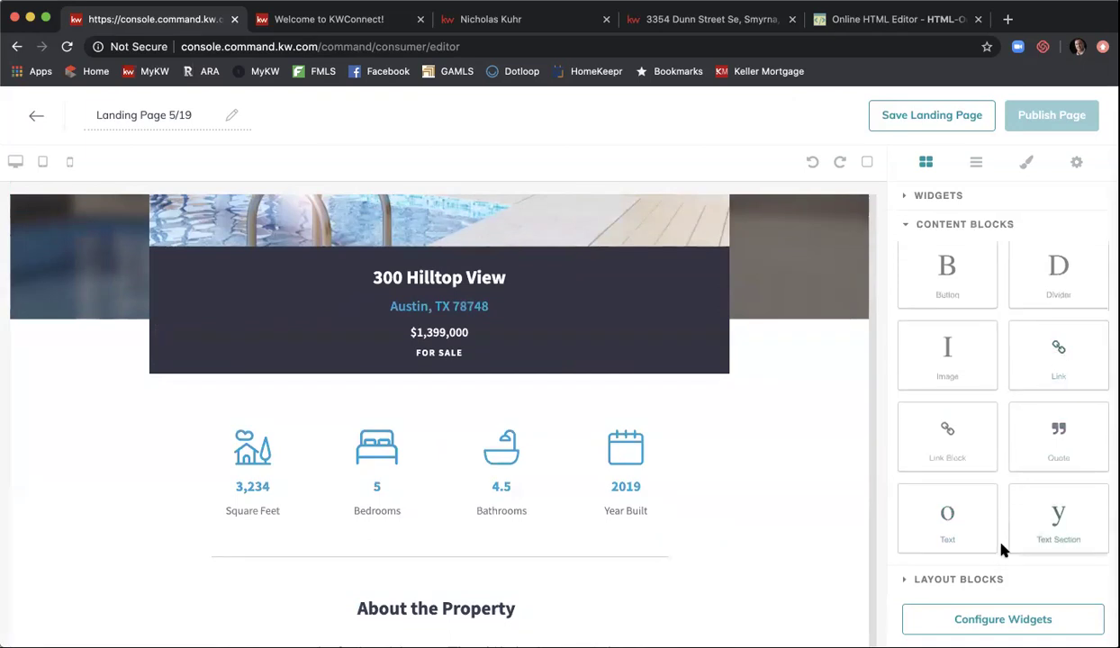
{"action": "left_click", "coordinate": [988, 577]}
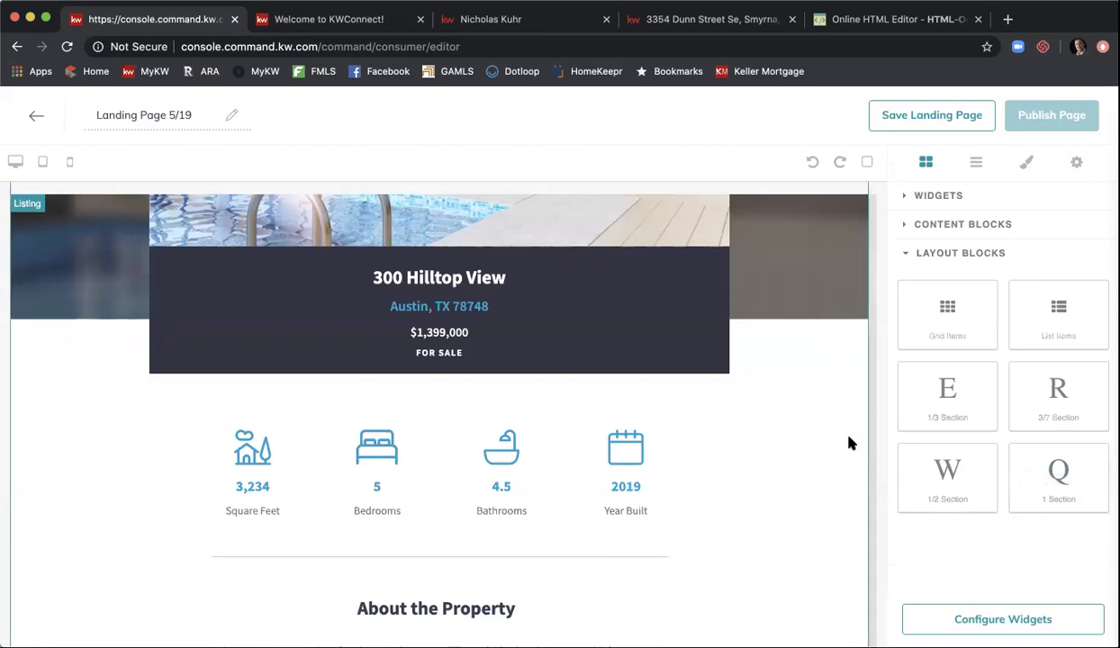
{"action": "left_click", "coordinate": [991, 630]}
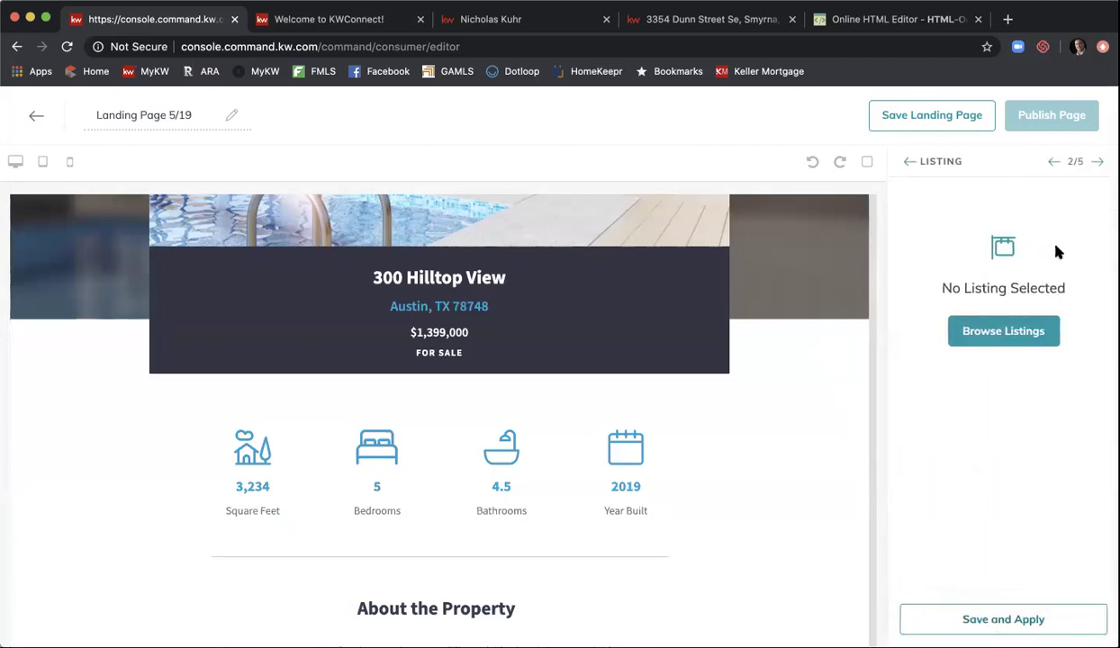
{"action": "left_click", "coordinate": [909, 163]}
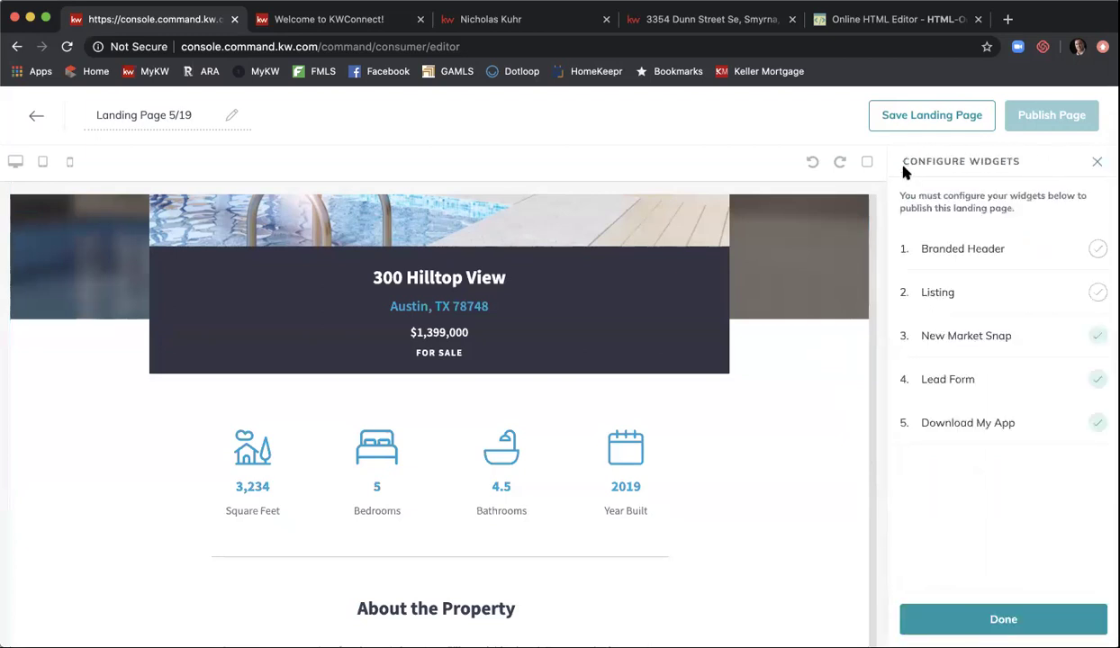
{"action": "left_click", "coordinate": [995, 249]}
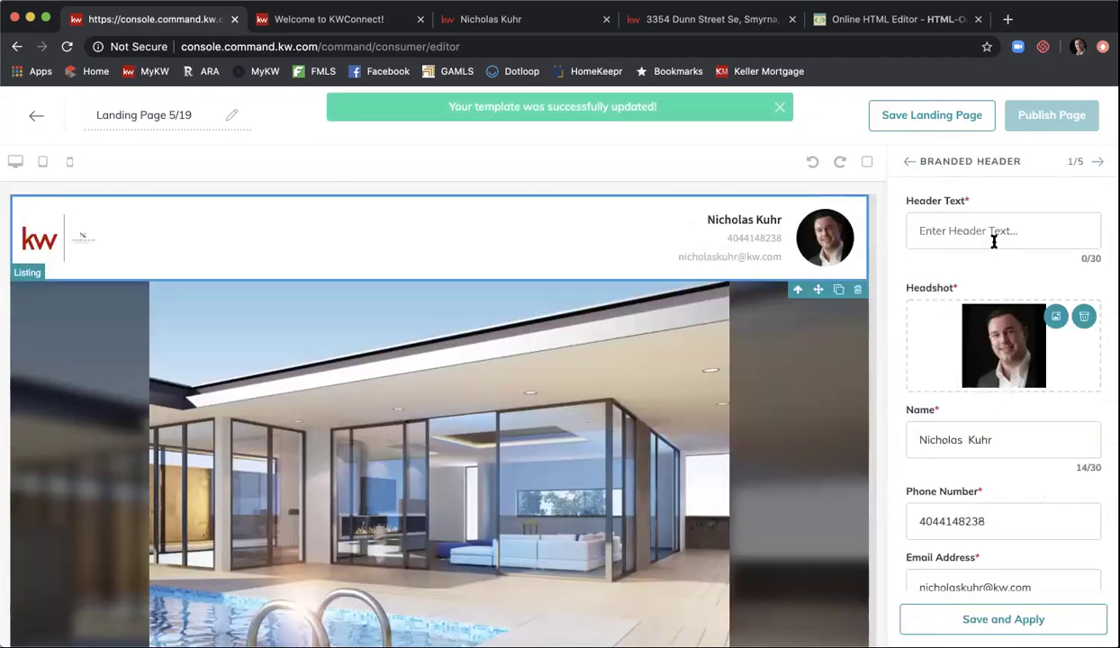
- Enter 'Smyrna's Newest Listing' as the branded header text
{"action": "left_click", "coordinate": [996, 233]}
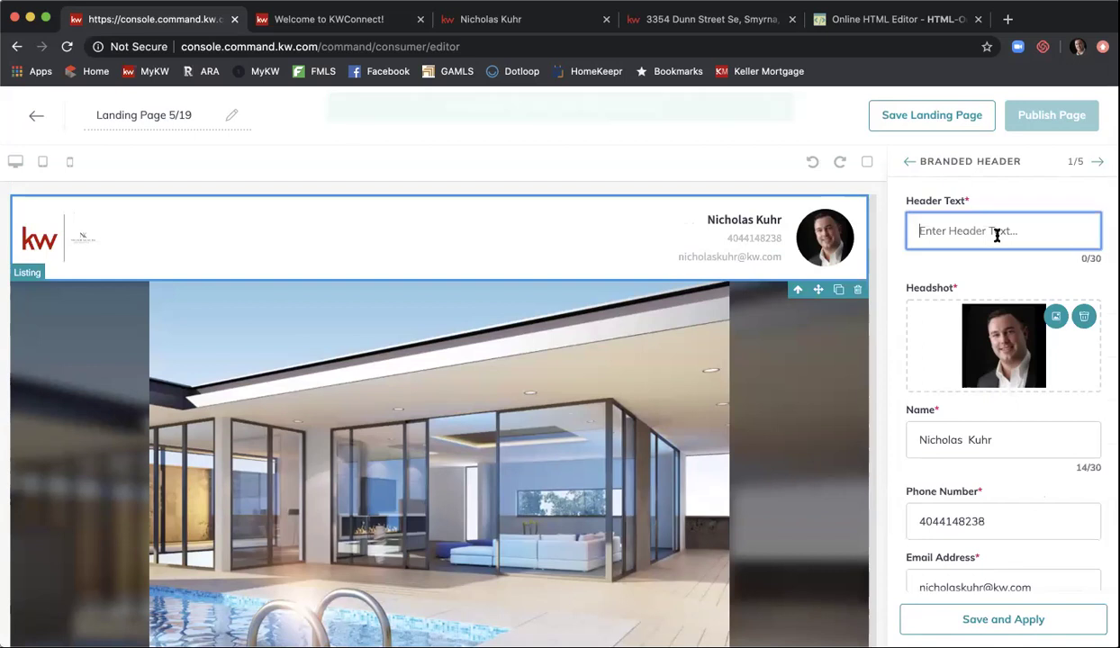
{"action": "type", "text": "New Ke"}
{"action": "key", "text": "BackSpace"}
{"action": "key", "text": "BackSpace"}
{"action": "type", "text": "Ed"}
{"action": "key", "text": "BackSpace"}
{"action": "key", "text": "BackSpace"}
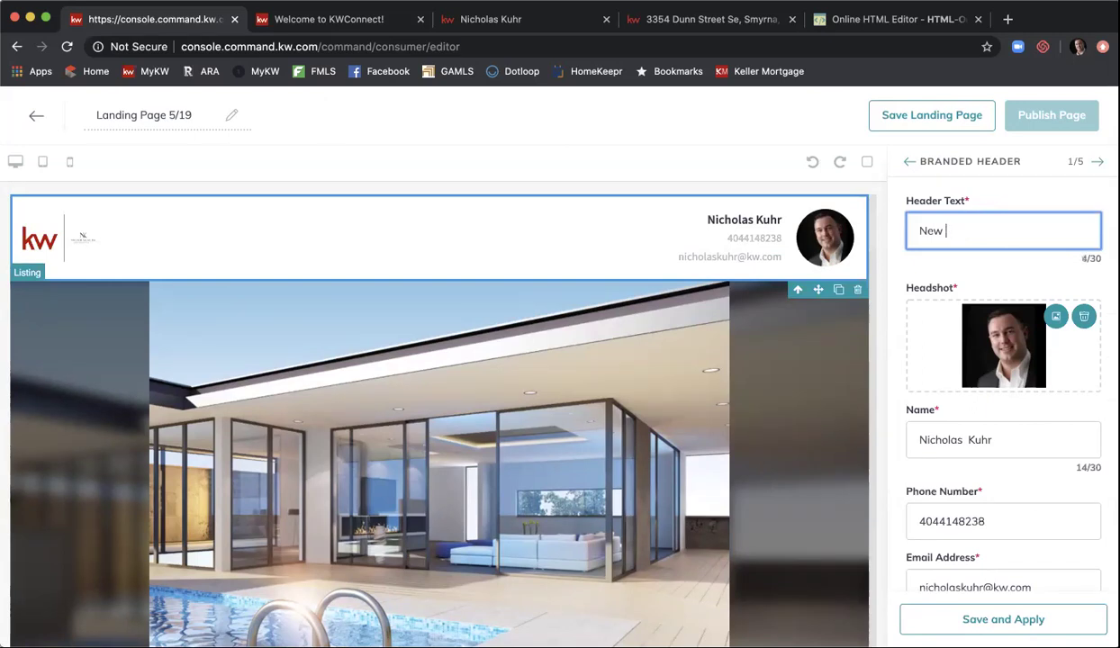
{"action": "key", "text": "BackSpace"}
{"action": "key", "text": "BackSpace"}
{"action": "key", "text": "BackSpace"}
{"action": "key", "text": "BackSpace"}
{"action": "type", "text": "Smryna's New"}
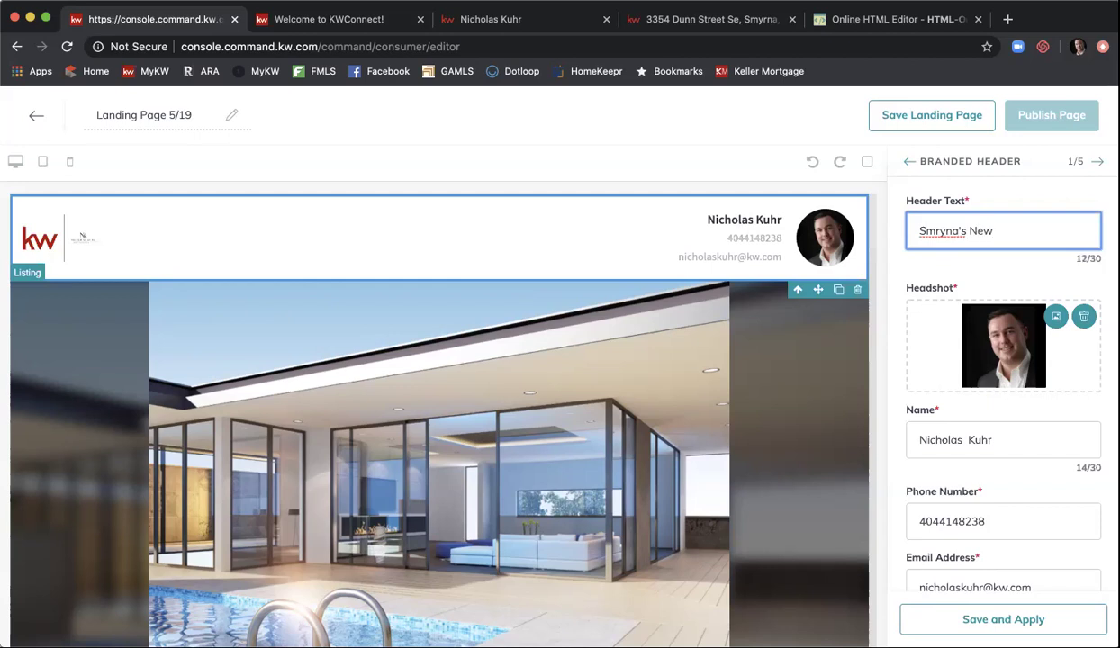
{"action": "key", "text": "BackSpace"}
{"action": "key", "text": "BackSpace"}
{"action": "key", "text": "BackSpace"}
{"action": "key", "text": "BackSpace"}
{"action": "key", "text": "BackSpace"}
{"action": "key", "text": "BackSpace"}
{"action": "key", "text": "BackSpace"}
{"action": "key", "text": "BackSpace"}
{"action": "key", "text": "BackSpace"}
{"action": "key", "text": "BackSpace"}
{"action": "type", "text": "yrna's New"}
{"action": "key", "text": "BackSpace"}
{"action": "key", "text": "BackSpace"}
{"action": "type", "text": "r"}
{"action": "key", "text": "BackSpace"}
{"action": "type", "text": "ewest Listing"}
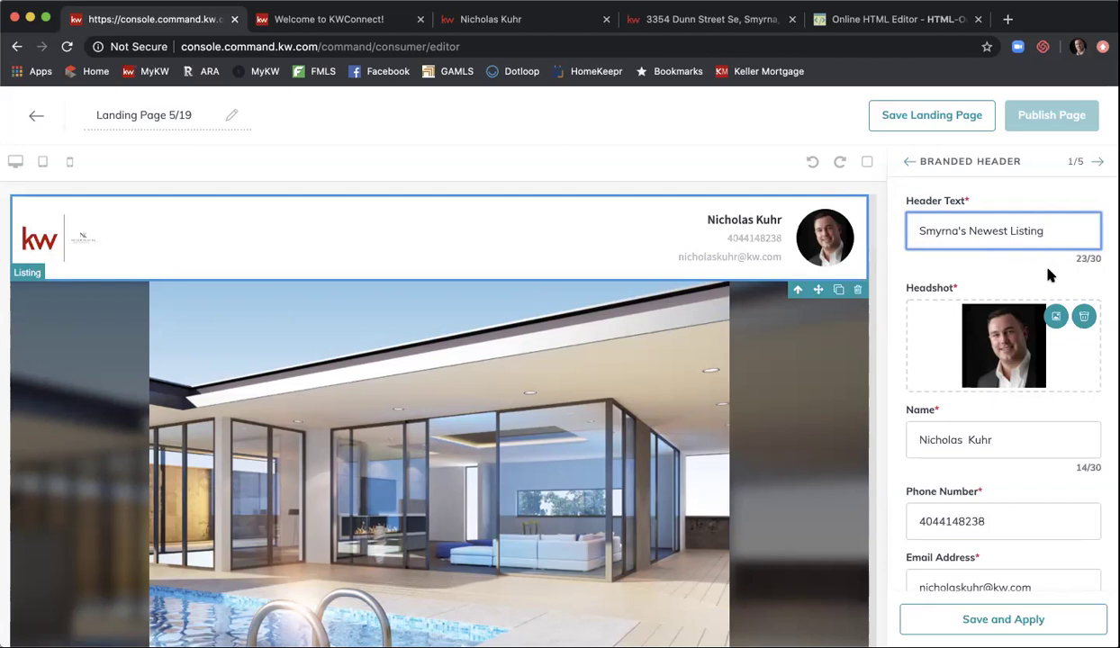
- Save and apply the branded header and advance to the Listing widget
{"action": "scroll", "coordinate": [1020, 286], "scroll_direction": "down", "scroll_amount": 1}
{"action": "scroll", "coordinate": [1020, 286], "scroll_direction": "down", "scroll_amount": 2}
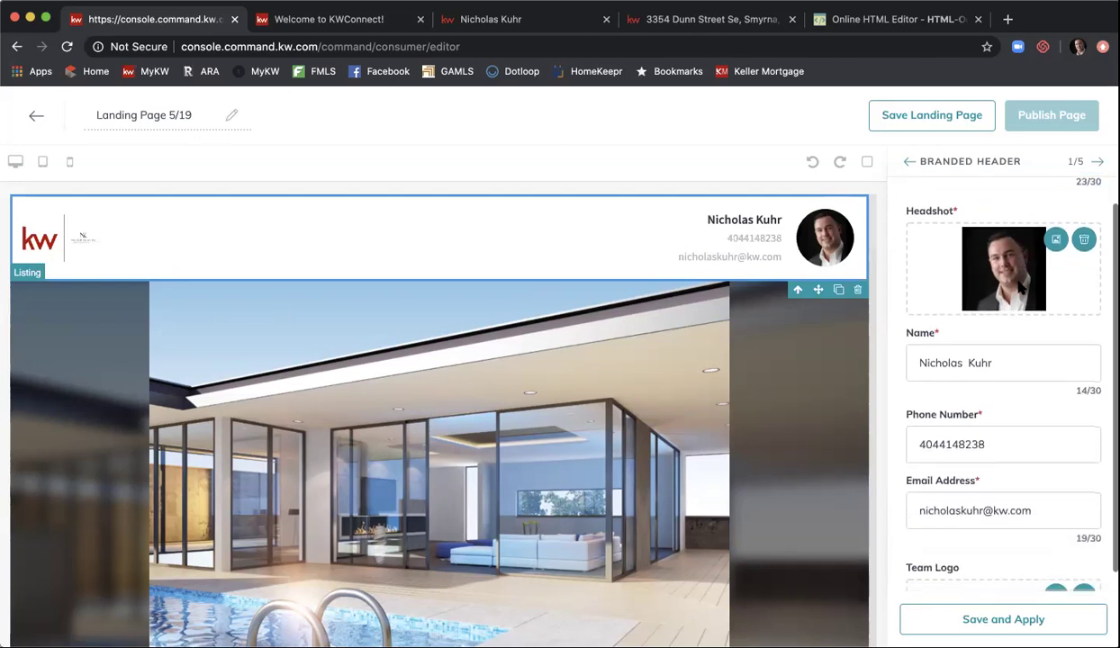
{"action": "scroll", "coordinate": [1015, 343], "scroll_direction": "down", "scroll_amount": 3}
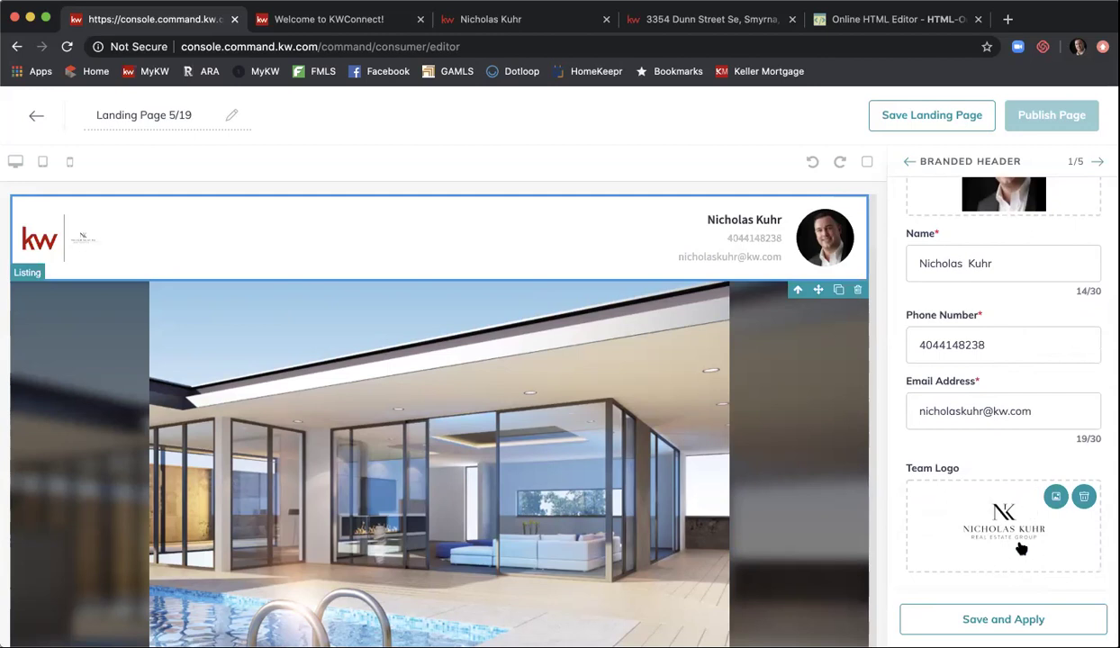
{"action": "left_click", "coordinate": [1003, 620]}
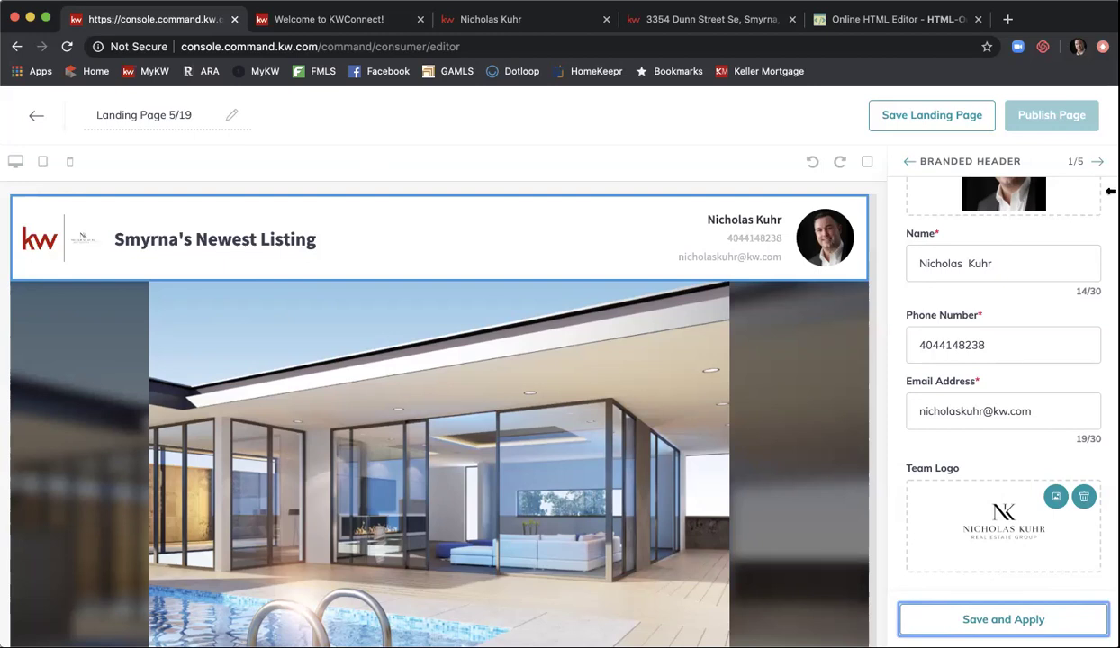
{"action": "left_click", "coordinate": [1097, 161]}
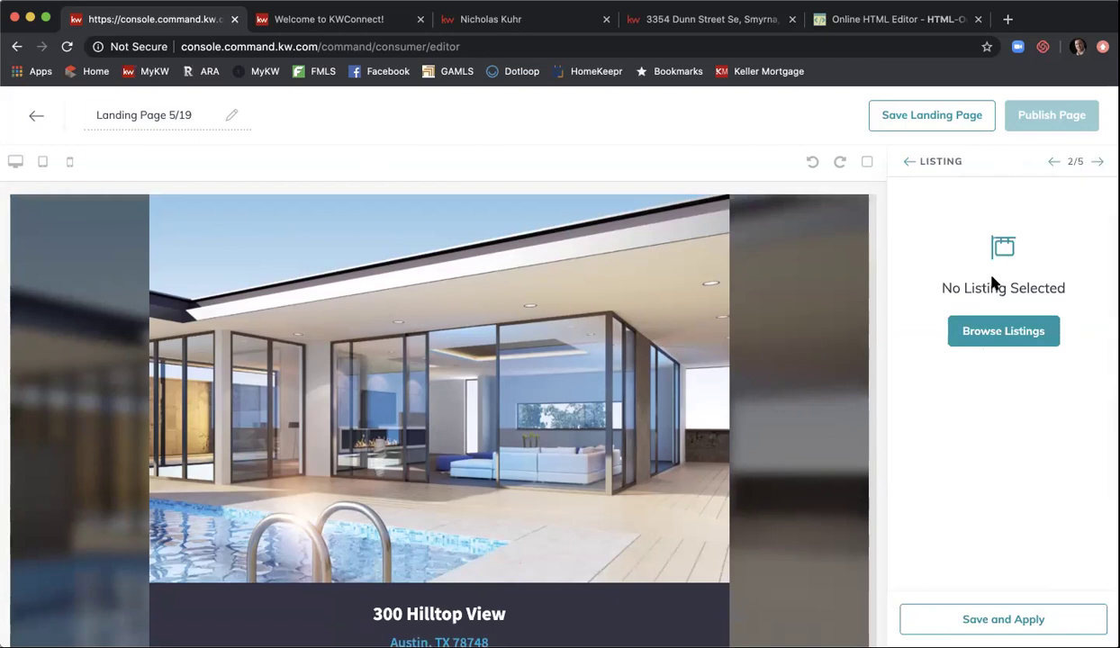
{"action": "left_click", "coordinate": [973, 331]}
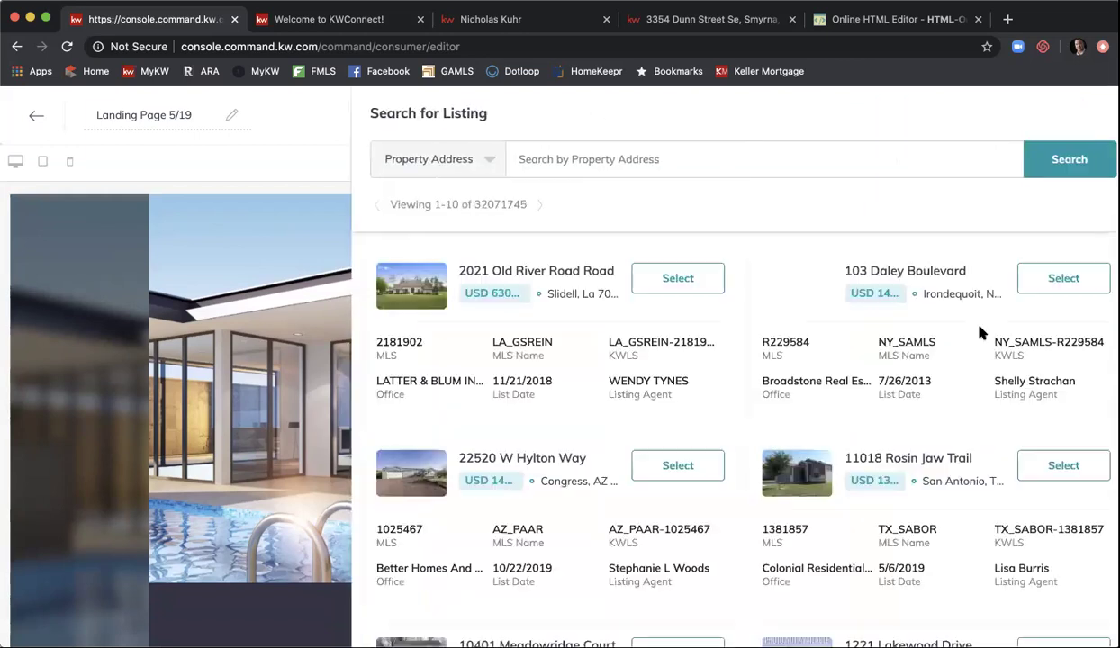
{"action": "left_click", "coordinate": [778, 158]}
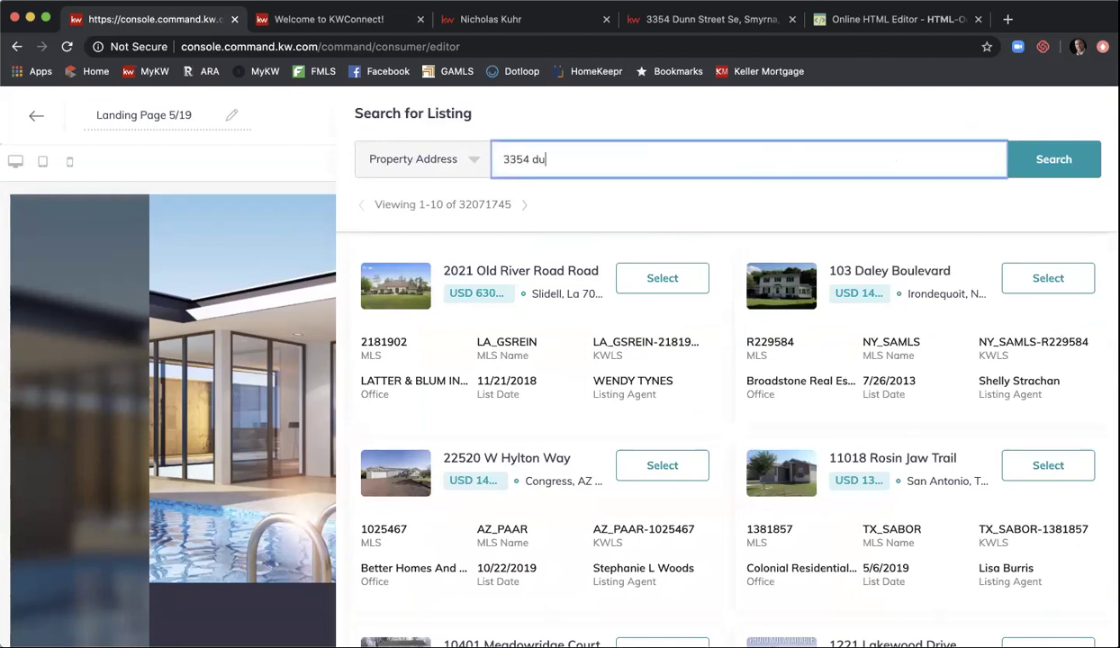
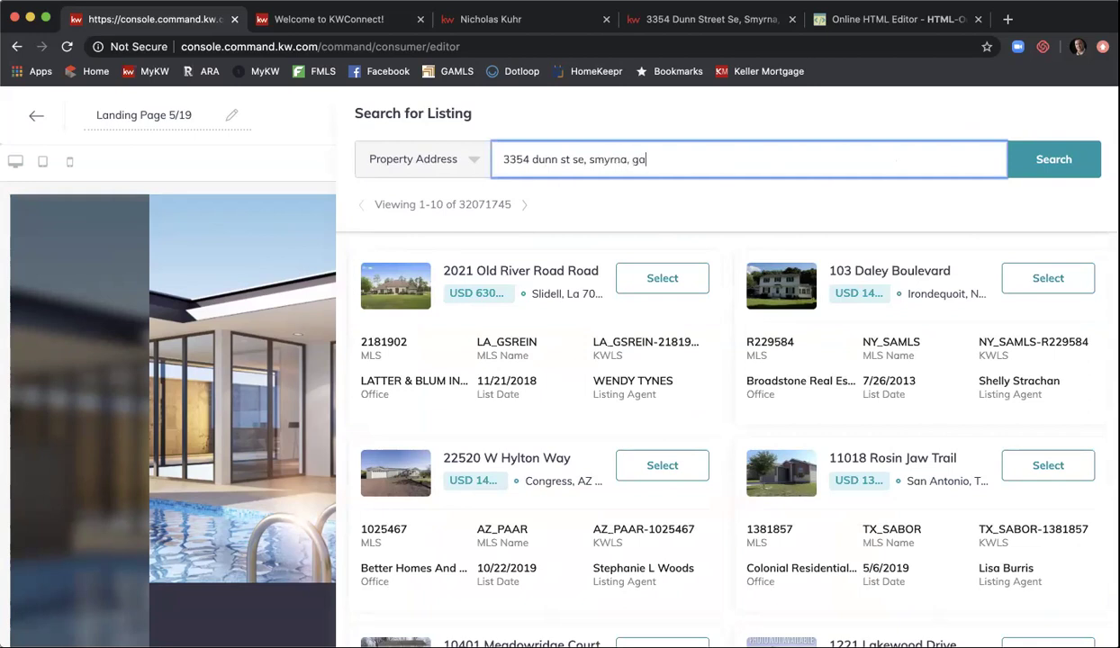
{"action": "left_click", "coordinate": [1049, 169]}
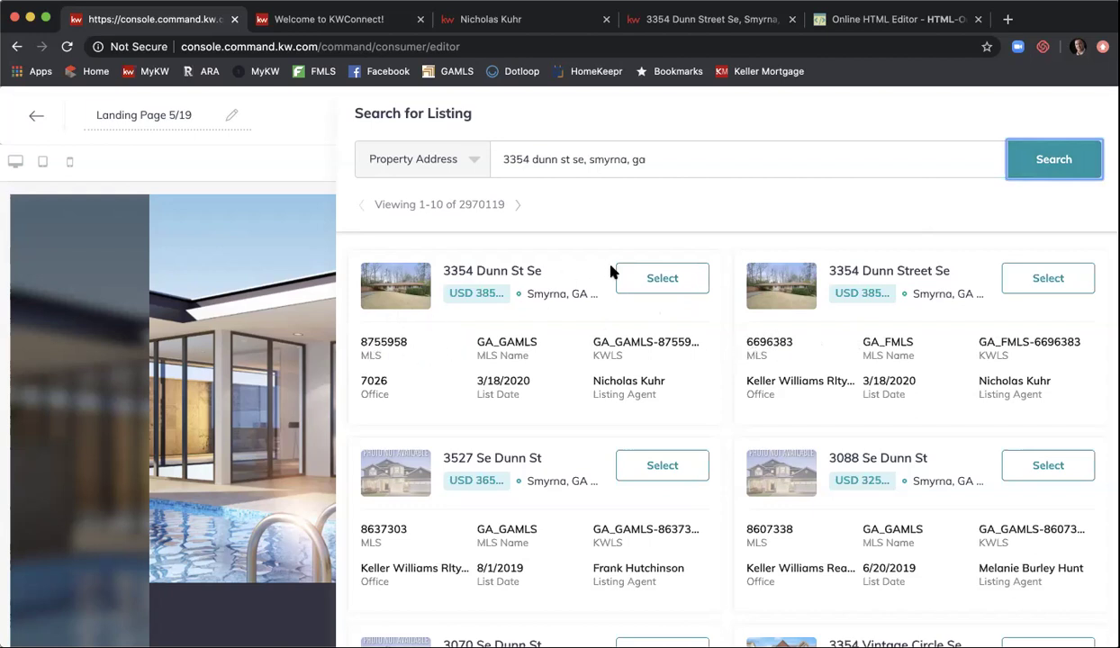
{"action": "left_click", "coordinate": [662, 278]}
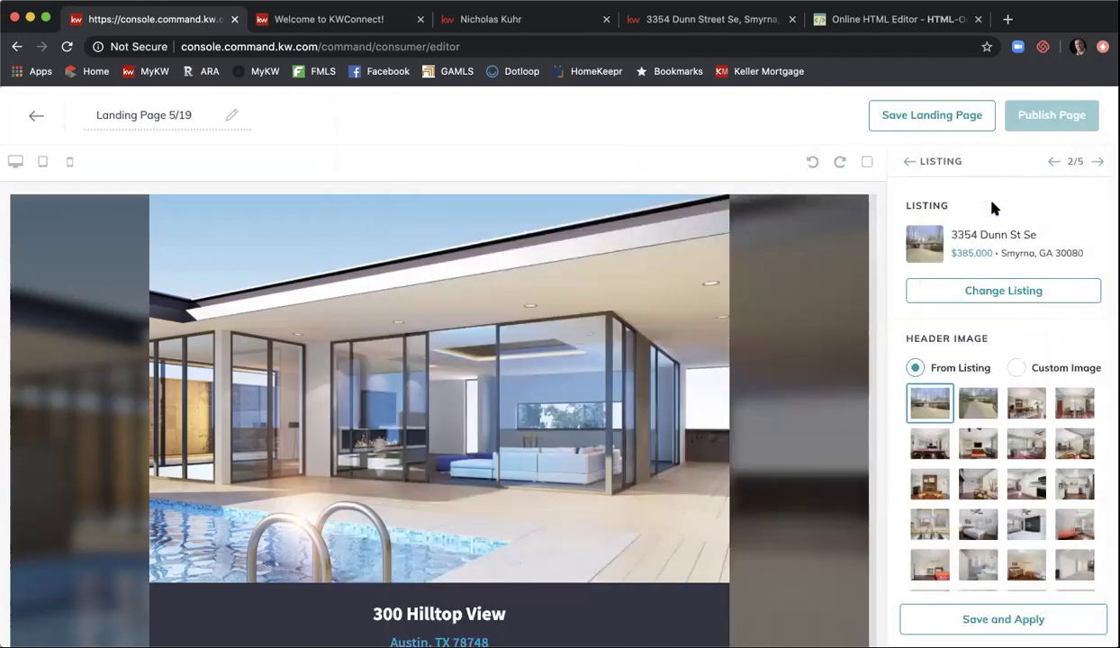
- Save and apply the selected Smyrna listing to the page
{"action": "scroll", "coordinate": [1015, 208], "scroll_direction": "down", "scroll_amount": 2}
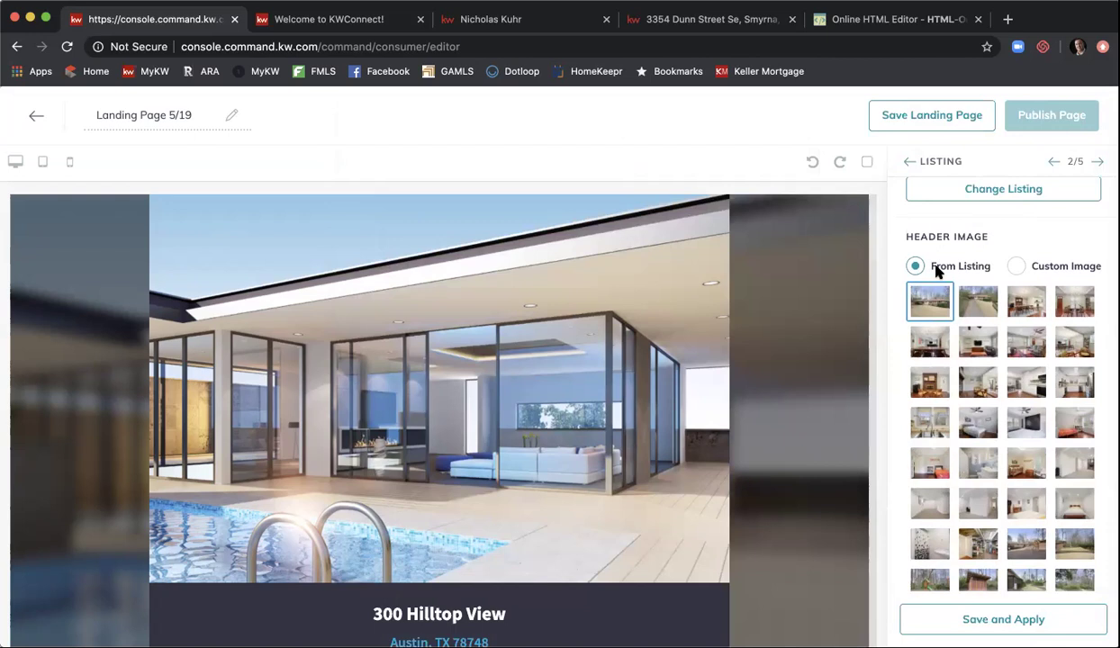
{"action": "scroll", "coordinate": [981, 275], "scroll_direction": "down", "scroll_amount": 4}
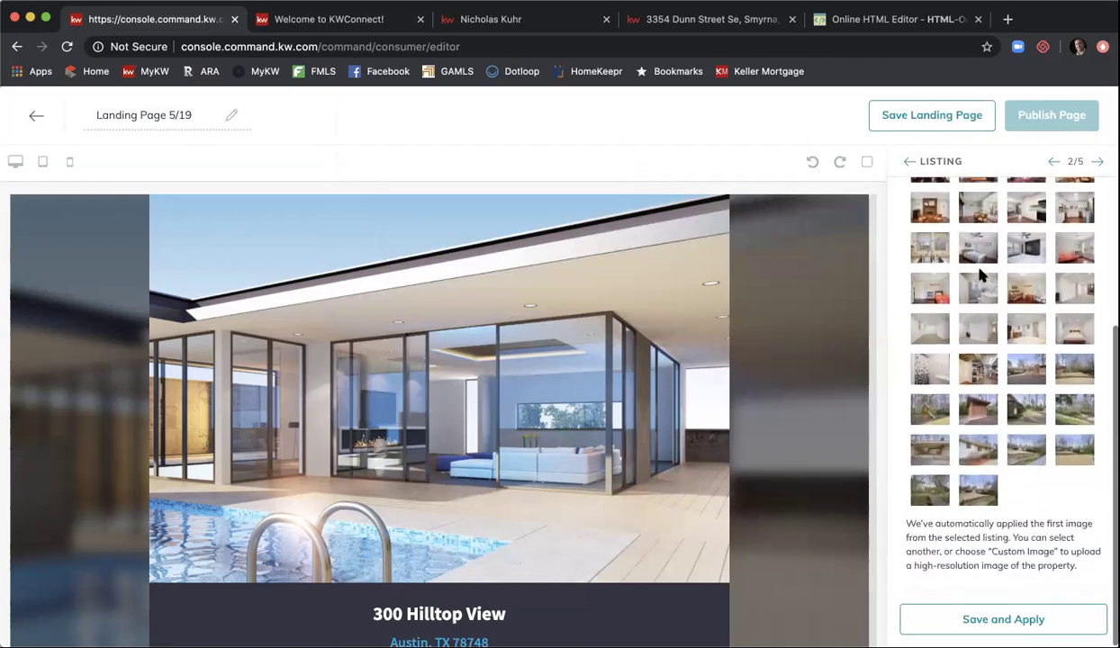
{"action": "scroll", "coordinate": [982, 275], "scroll_direction": "up", "scroll_amount": 3}
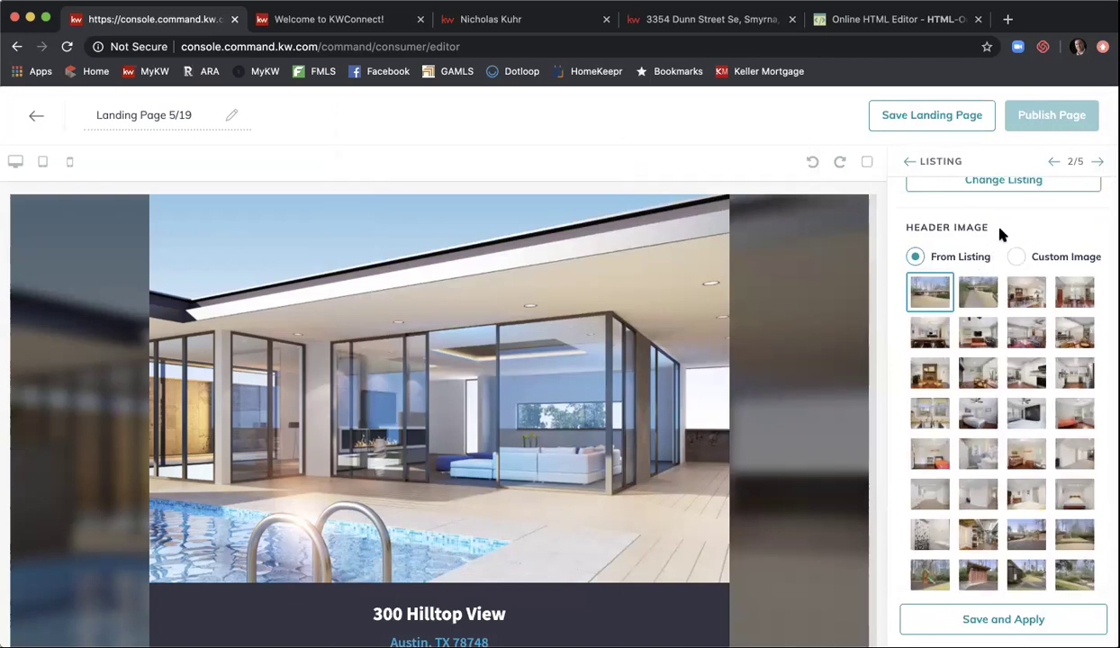
{"action": "scroll", "coordinate": [1000, 234], "scroll_direction": "down", "scroll_amount": 3}
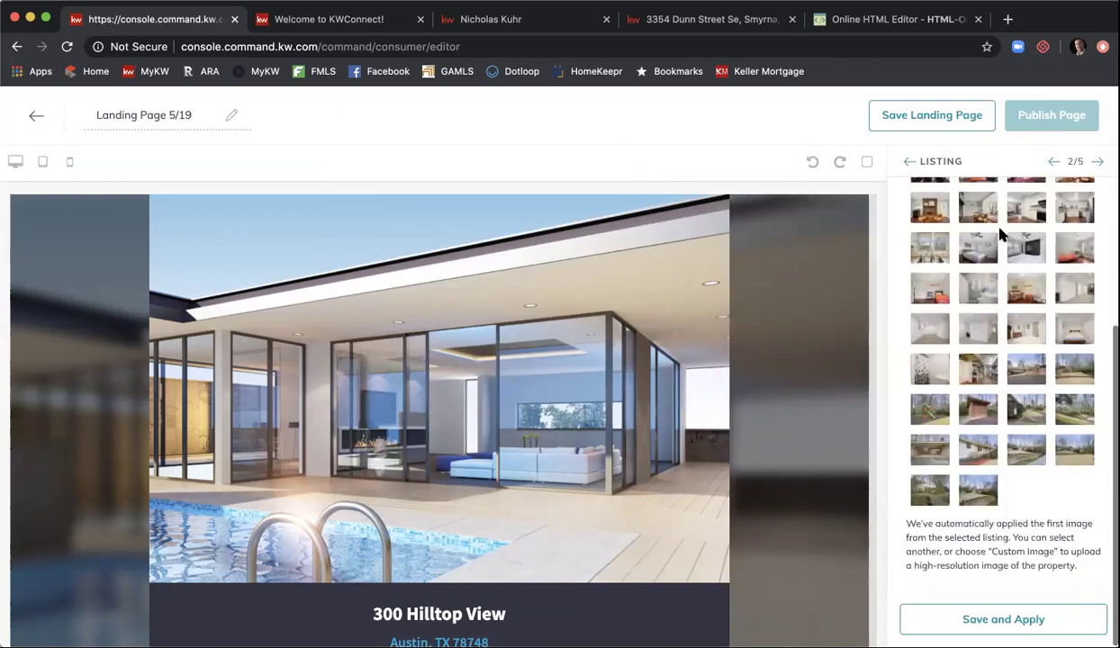
{"action": "left_click", "coordinate": [1020, 621]}
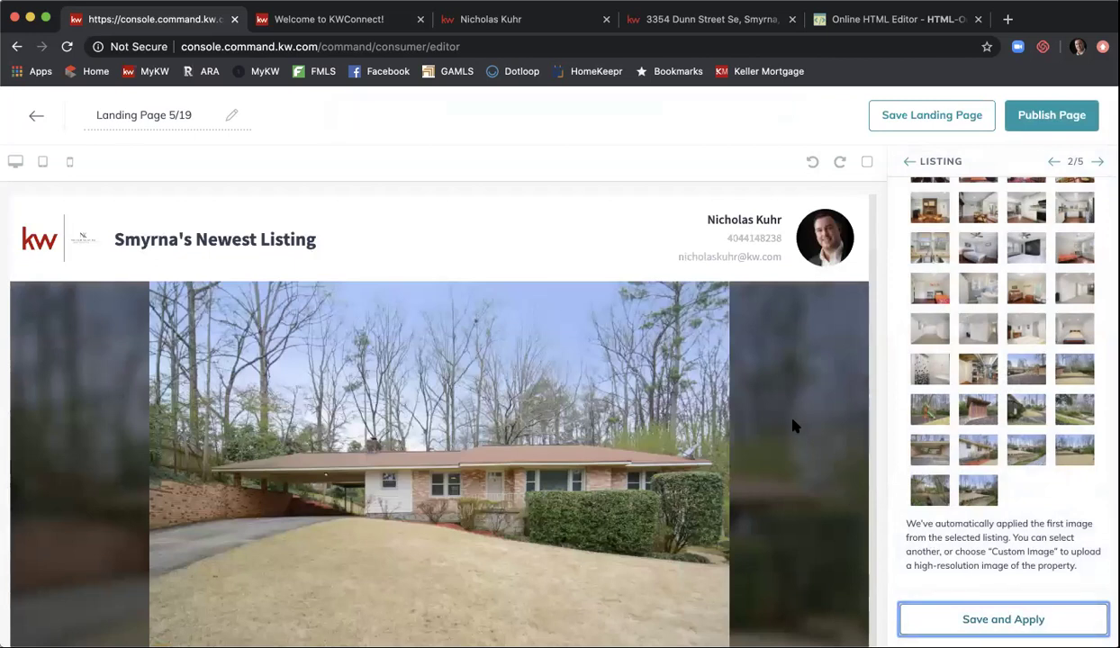
- Scroll the preview and flip forward three photos in the listing carousel
{"action": "scroll", "coordinate": [793, 425], "scroll_direction": "down", "scroll_amount": 2}
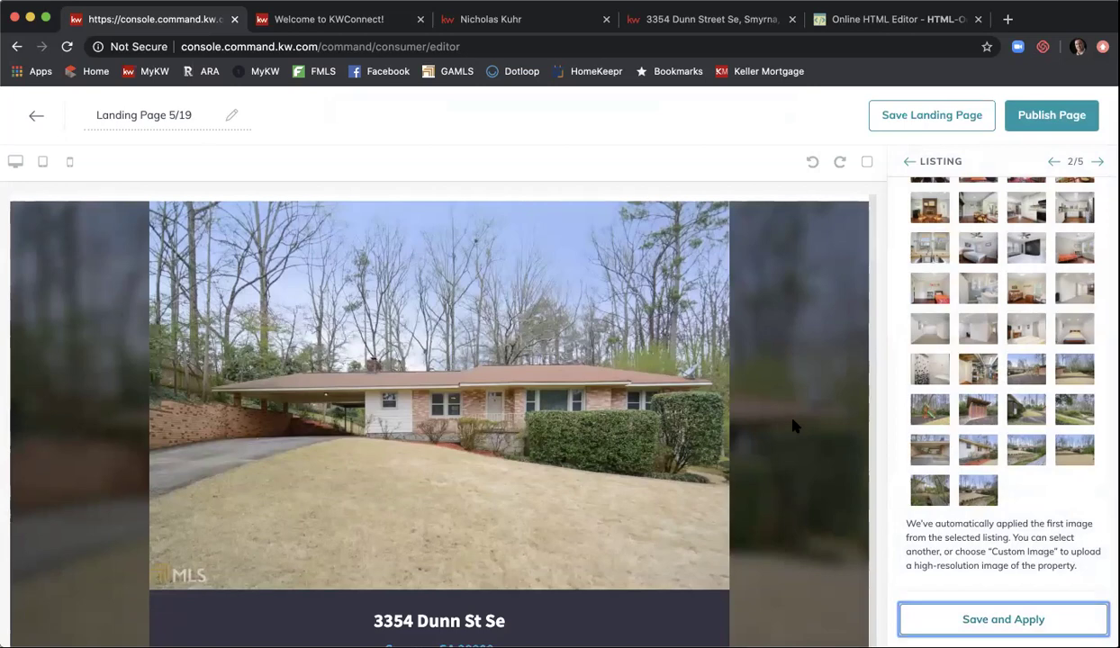
{"action": "scroll", "coordinate": [794, 425], "scroll_direction": "down", "scroll_amount": 5}
{"action": "scroll", "coordinate": [794, 425], "scroll_direction": "down", "scroll_amount": 6}
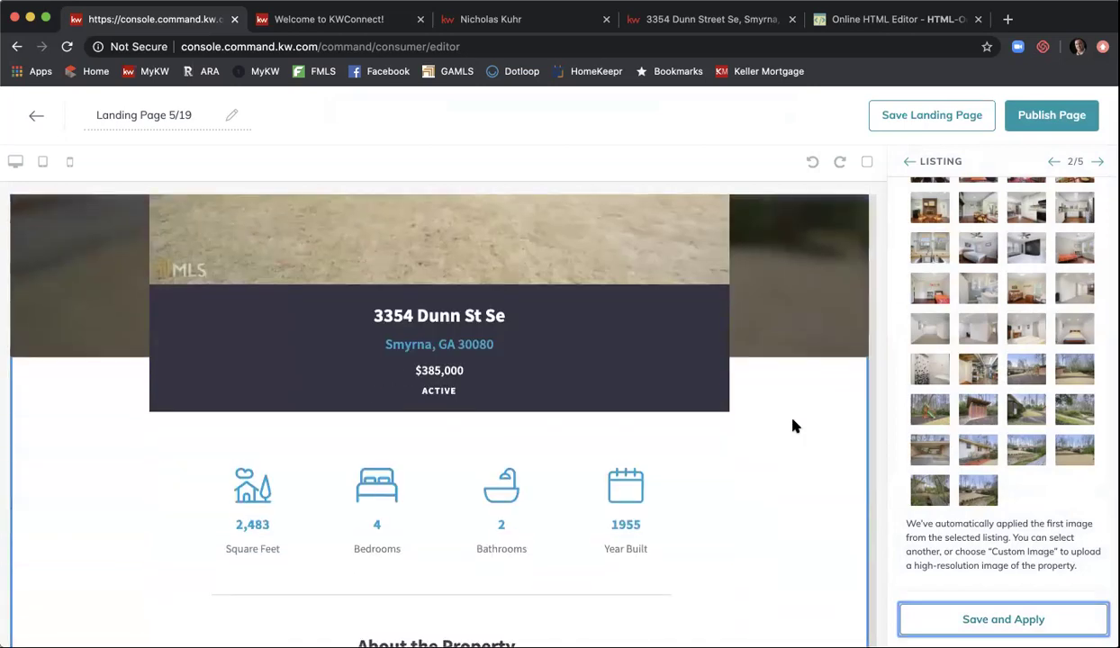
{"action": "scroll", "coordinate": [794, 425], "scroll_direction": "down", "scroll_amount": 3}
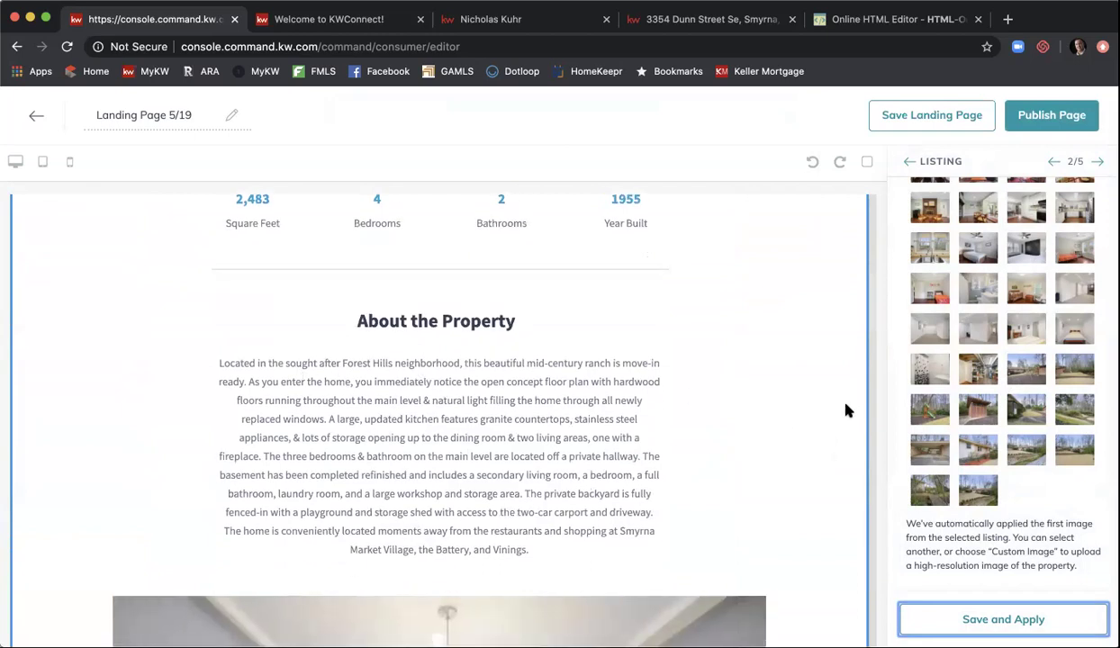
{"action": "scroll", "coordinate": [846, 402], "scroll_direction": "down", "scroll_amount": 3}
{"action": "scroll", "coordinate": [847, 407], "scroll_direction": "down", "scroll_amount": 5}
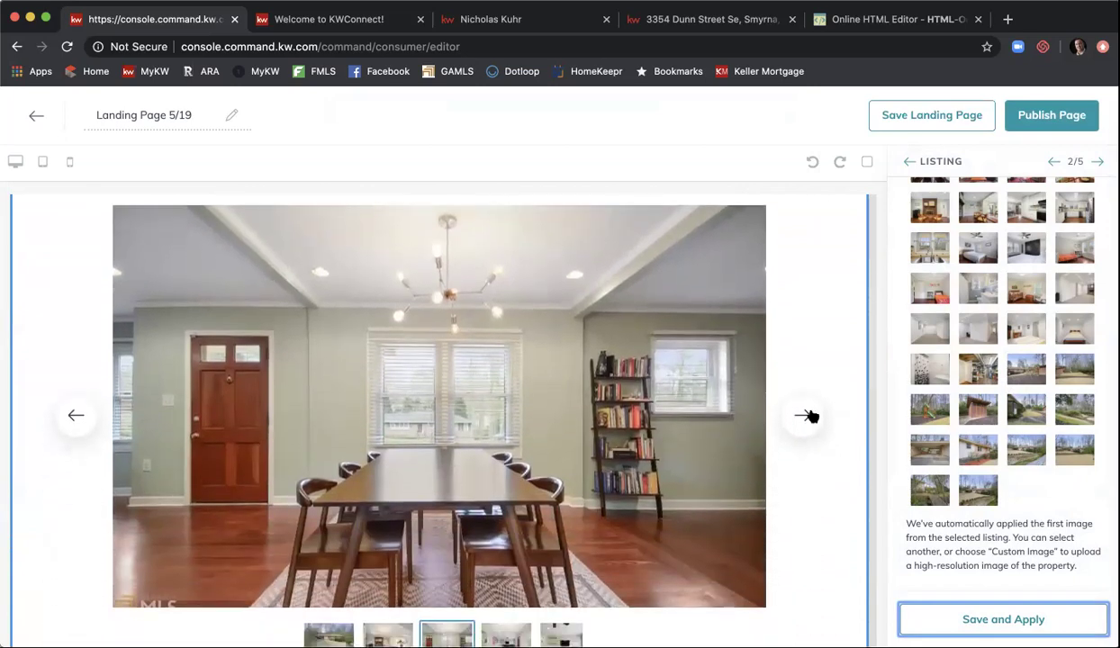
{"action": "left_click", "coordinate": [809, 416]}
{"action": "left_click", "coordinate": [809, 416]}
{"action": "left_click", "coordinate": [808, 416]}
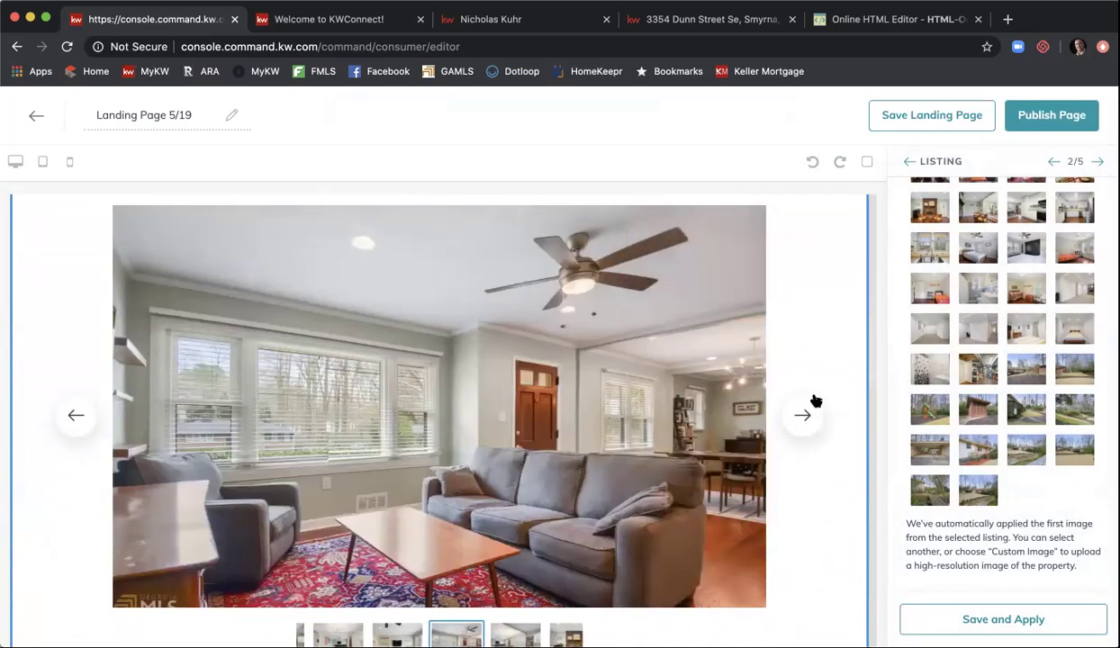
{"action": "scroll", "coordinate": [828, 359], "scroll_direction": "down", "scroll_amount": 5}
{"action": "scroll", "coordinate": [827, 360], "scroll_direction": "down", "scroll_amount": 5}
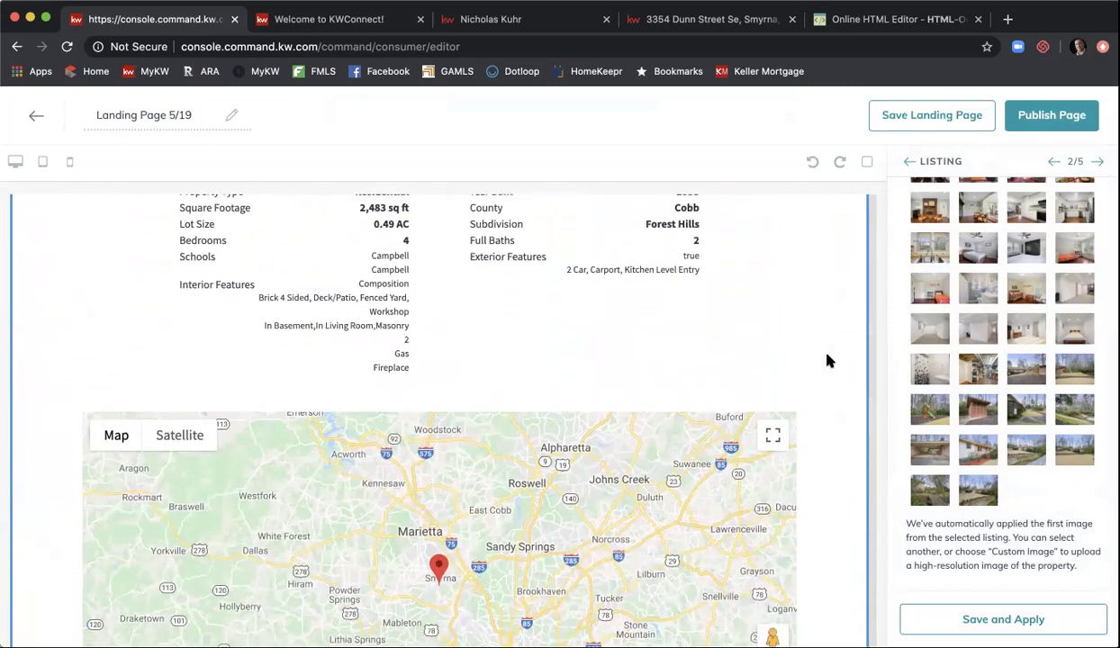
- Set the Market Snap postal code to 30080 and neighborhood to Forest Hills
{"action": "left_click", "coordinate": [1099, 162]}
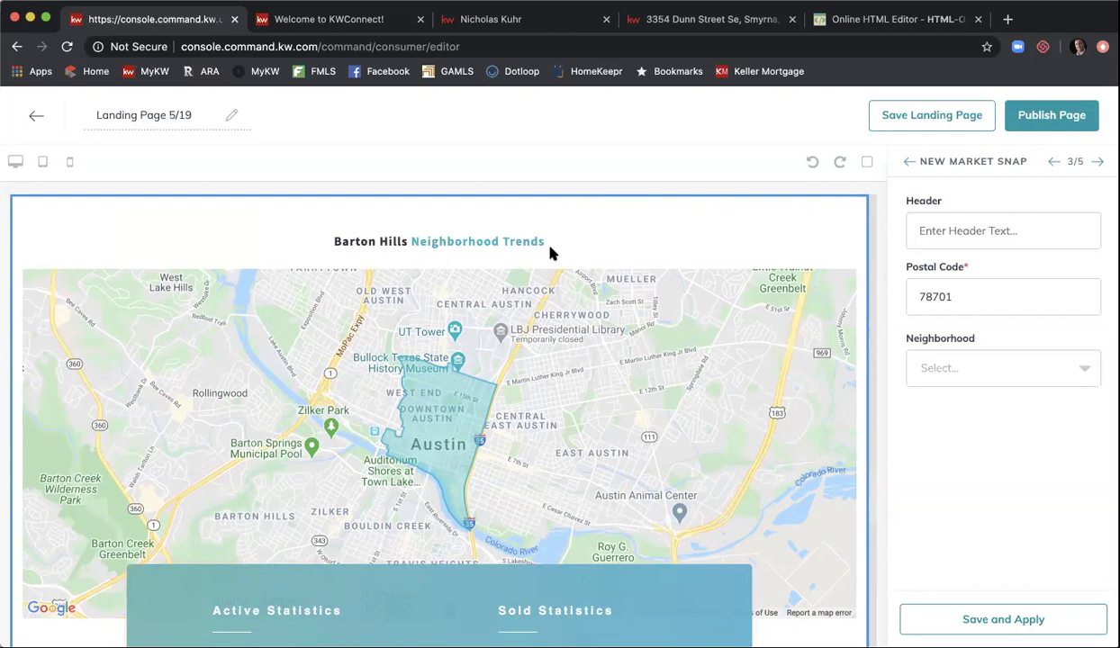
{"action": "double_click", "coordinate": [968, 293]}
{"action": "type", "text": "30080"}
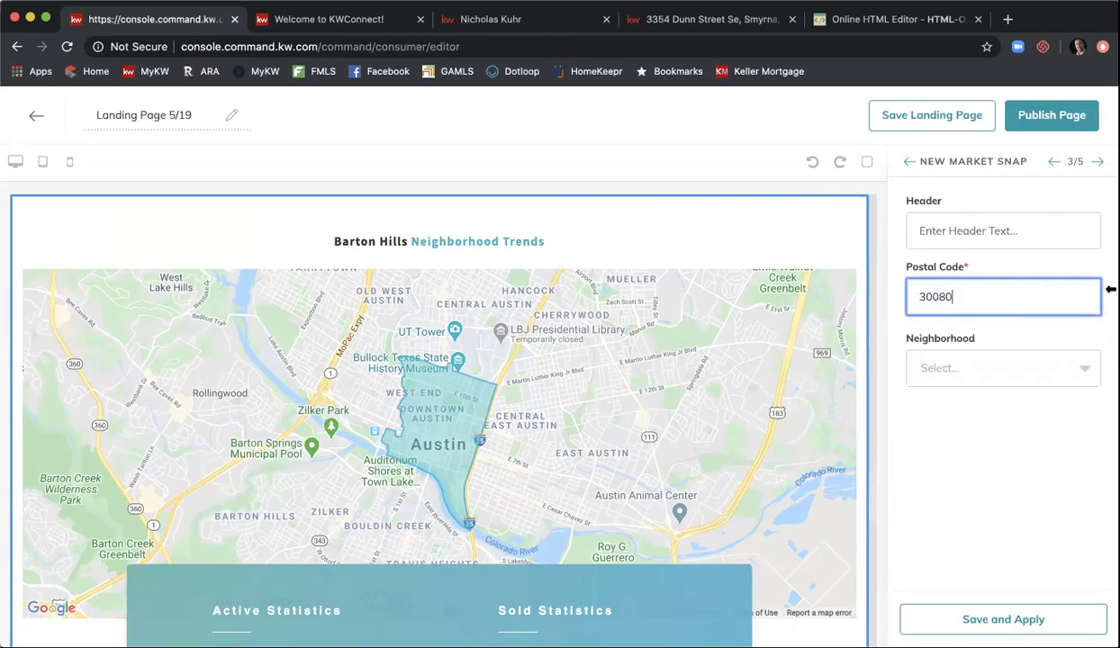
{"action": "left_click", "coordinate": [1063, 362]}
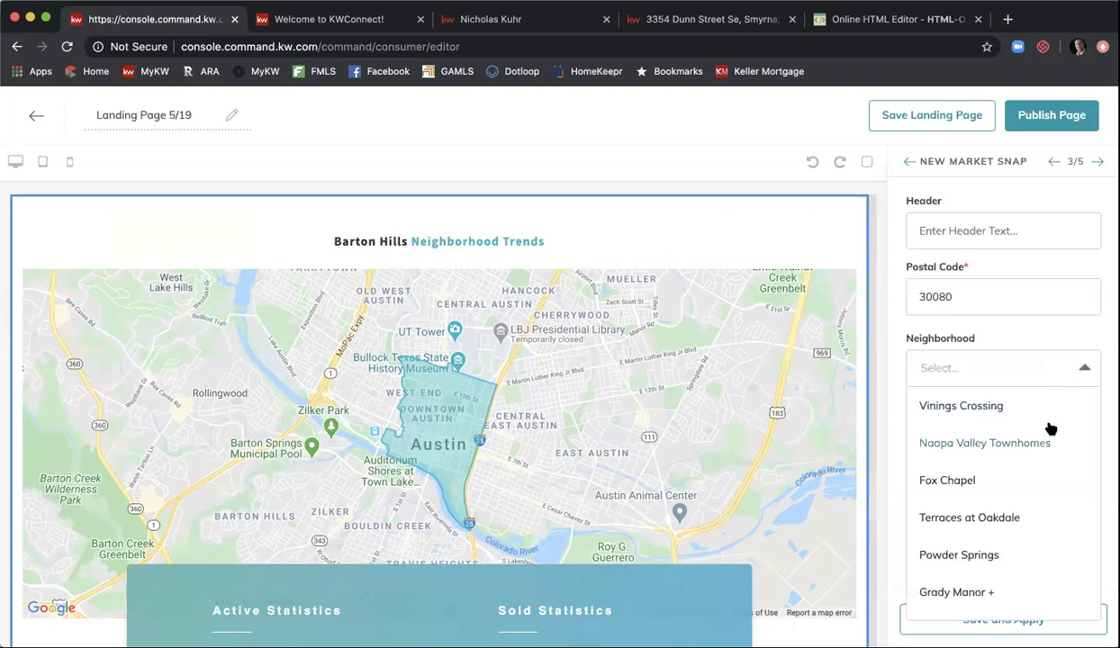
{"action": "scroll", "coordinate": [1051, 429], "scroll_direction": "down", "scroll_amount": 5}
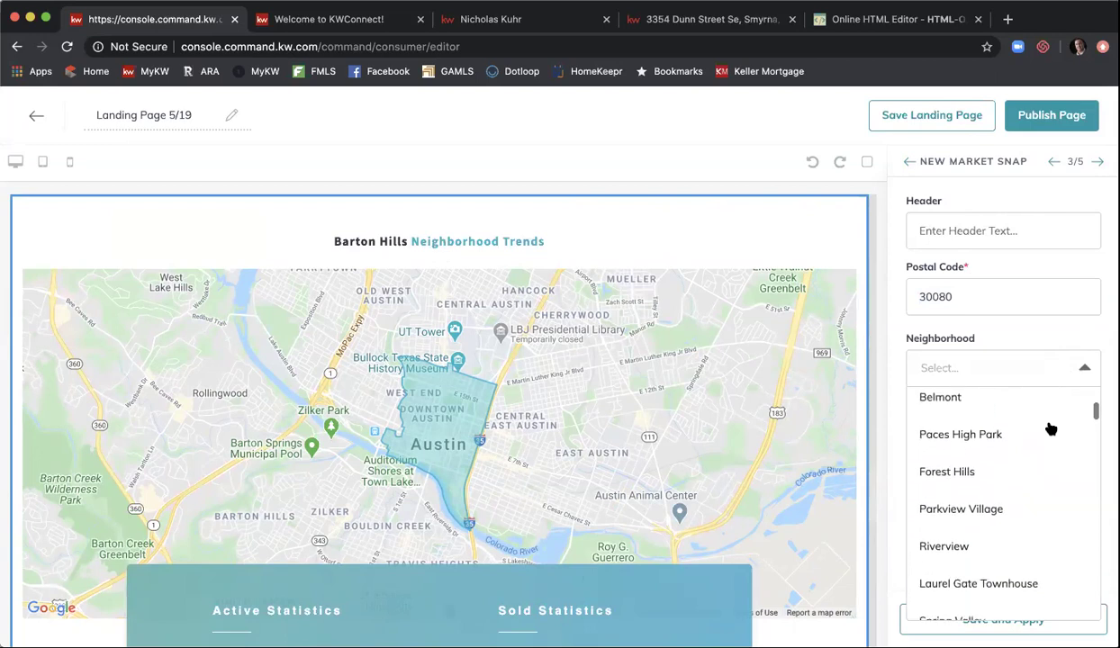
{"action": "left_click", "coordinate": [973, 467]}
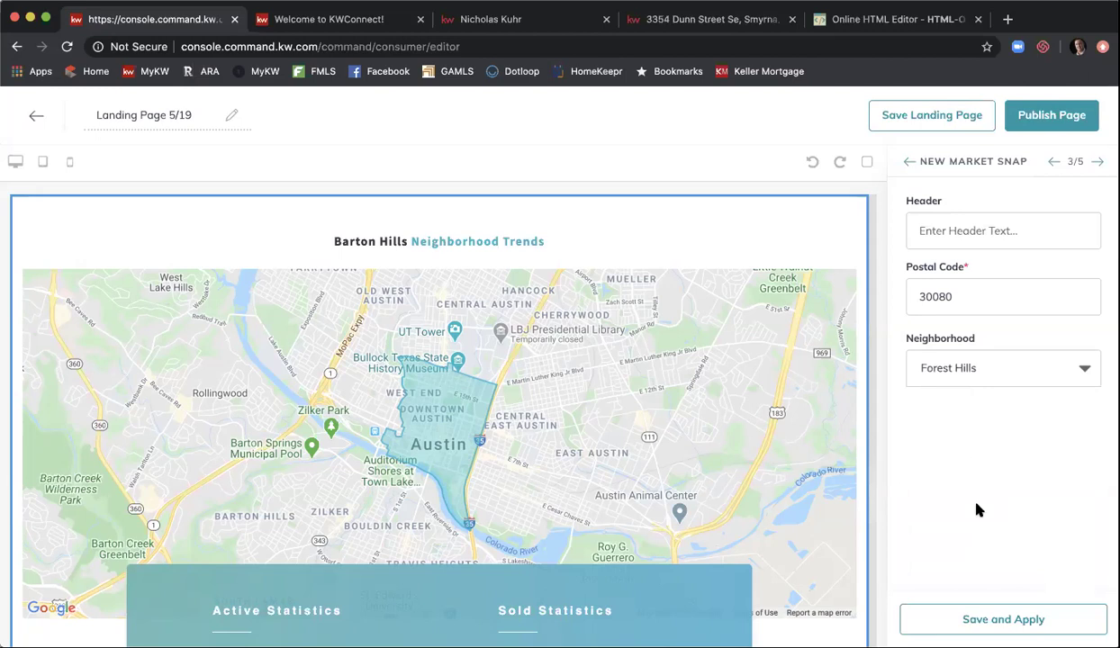
- Save and apply the Market Snap and scroll the preview to check its stats
{"action": "left_click", "coordinate": [990, 610]}
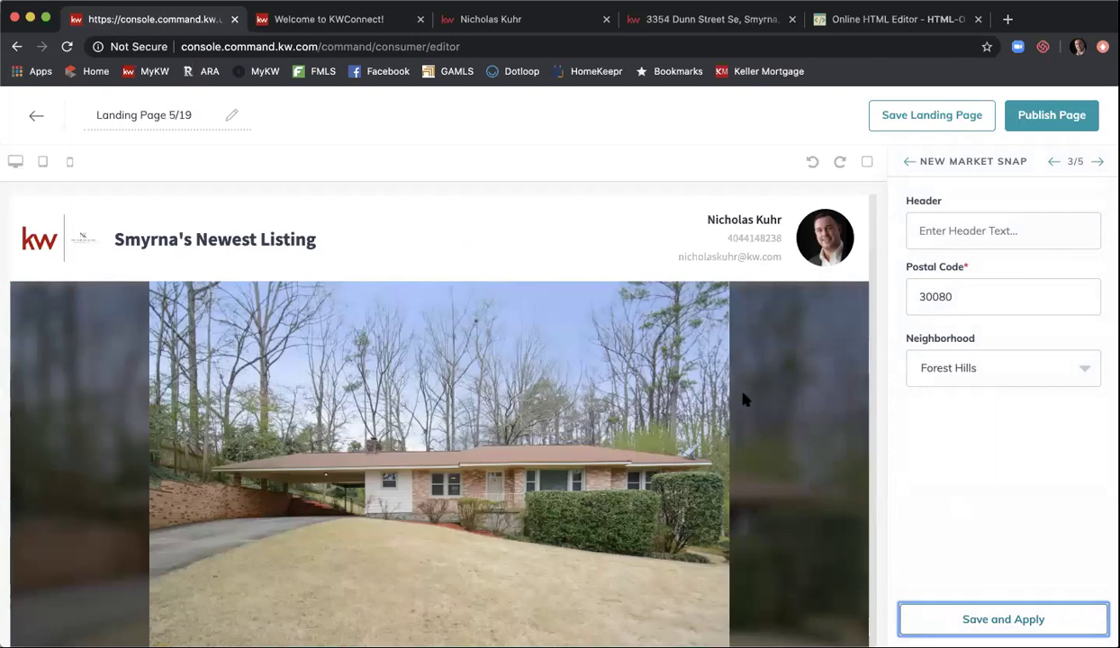
{"action": "scroll", "coordinate": [743, 399], "scroll_direction": "down", "scroll_amount": 15}
{"action": "scroll", "coordinate": [743, 399], "scroll_direction": "down", "scroll_amount": 15}
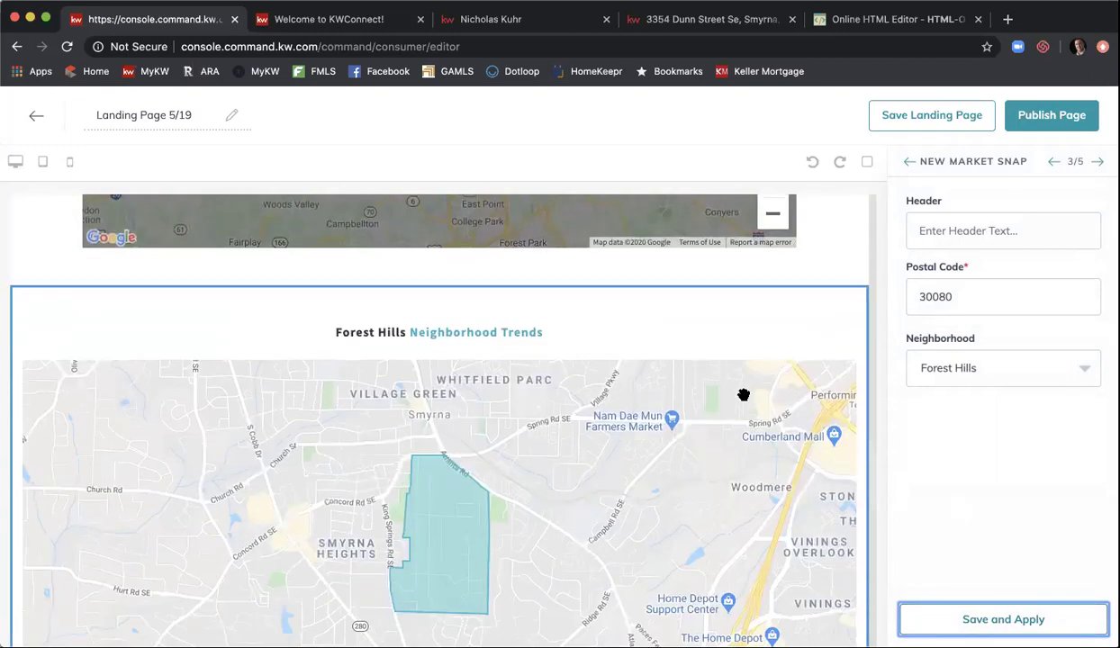
{"action": "scroll", "coordinate": [628, 348], "scroll_direction": "down", "scroll_amount": 2}
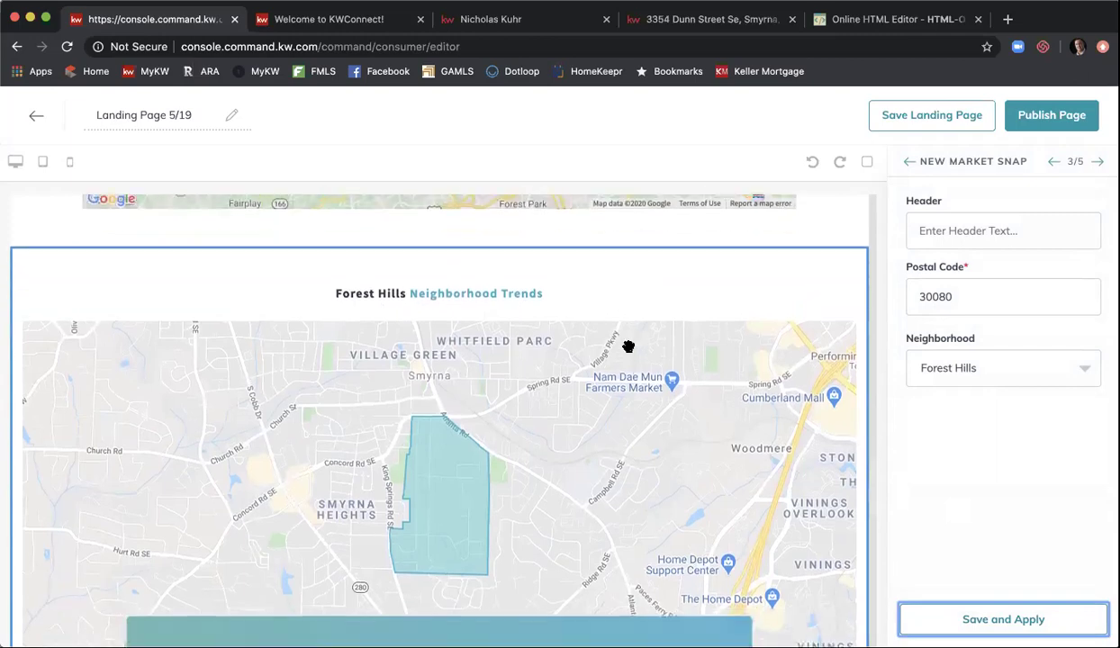
{"action": "scroll", "coordinate": [628, 347], "scroll_direction": "down", "scroll_amount": 2}
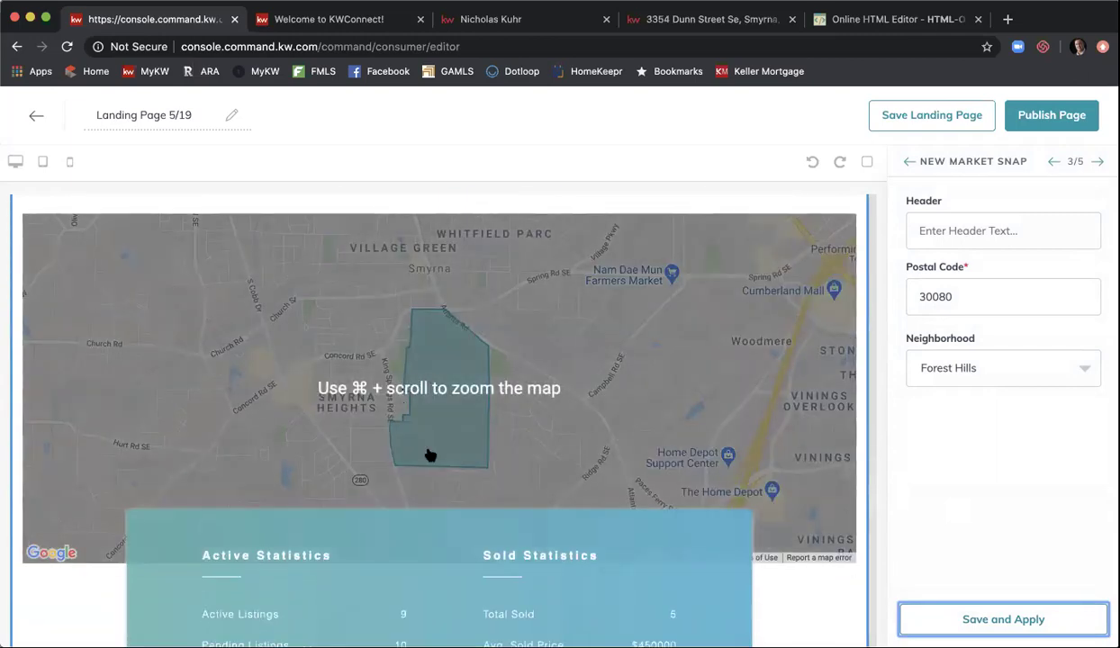
{"action": "scroll", "coordinate": [791, 562], "scroll_direction": "down", "scroll_amount": 4}
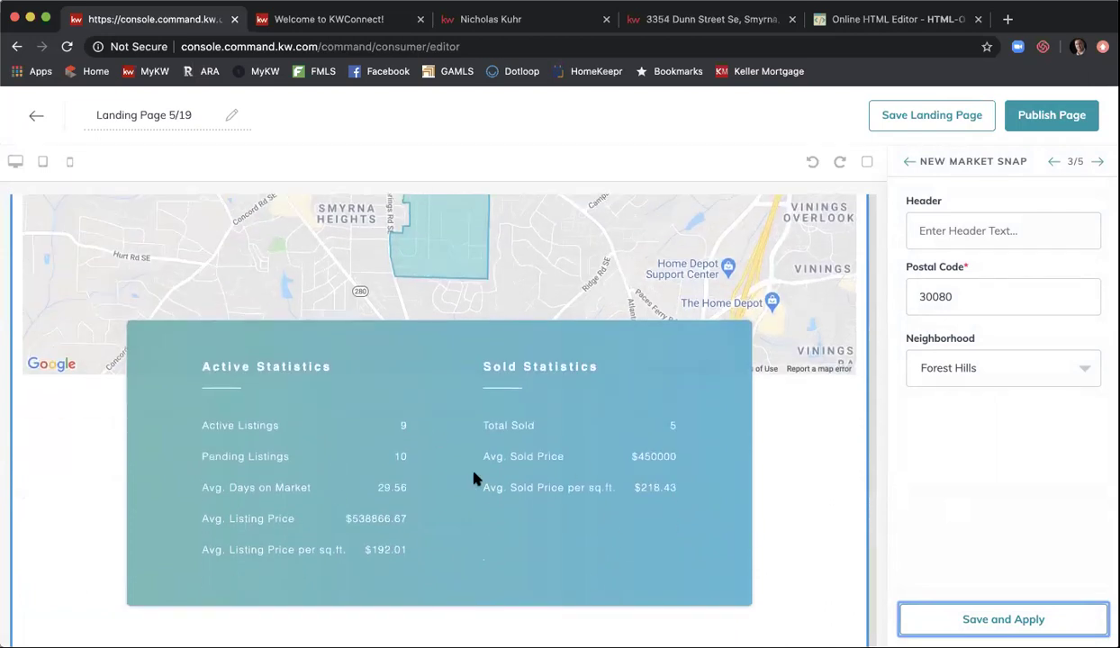
{"action": "scroll", "coordinate": [475, 479], "scroll_direction": "down", "scroll_amount": 3}
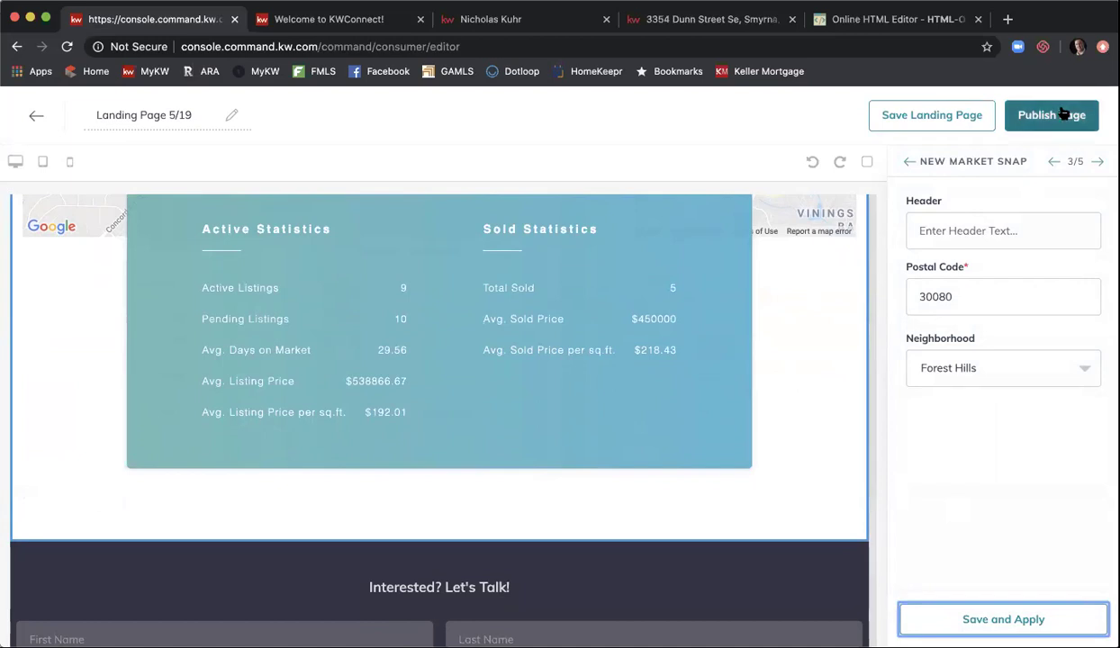
- Skip past New Market Snap and Lead Form to the Download My App step, 5 of 5
{"action": "left_click", "coordinate": [1096, 163]}
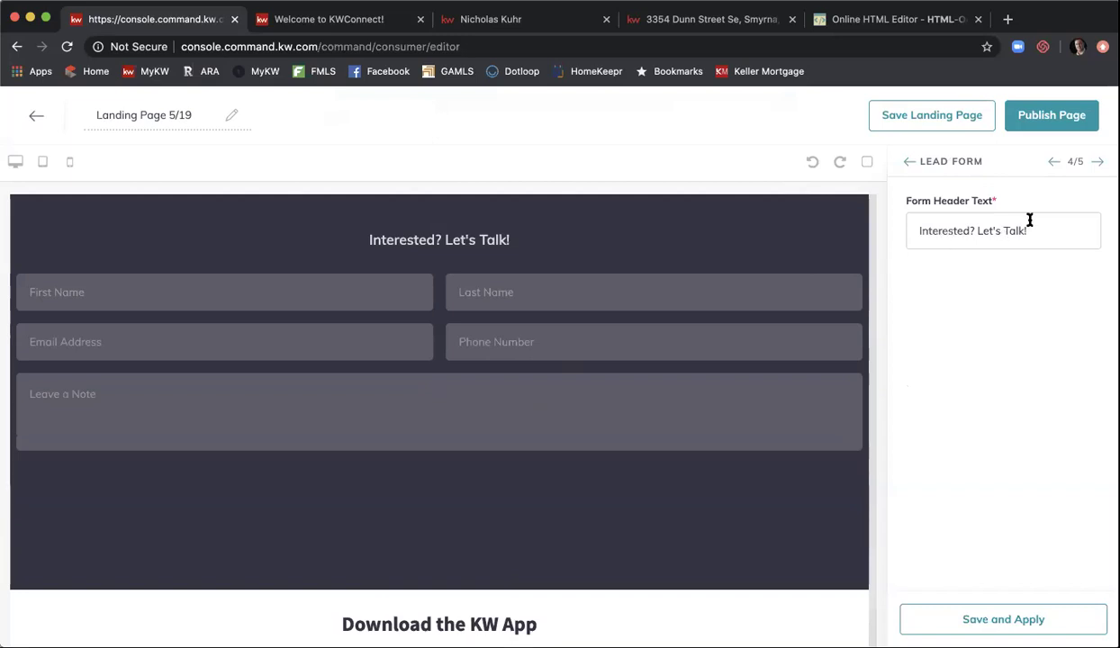
{"action": "left_click", "coordinate": [1100, 163]}
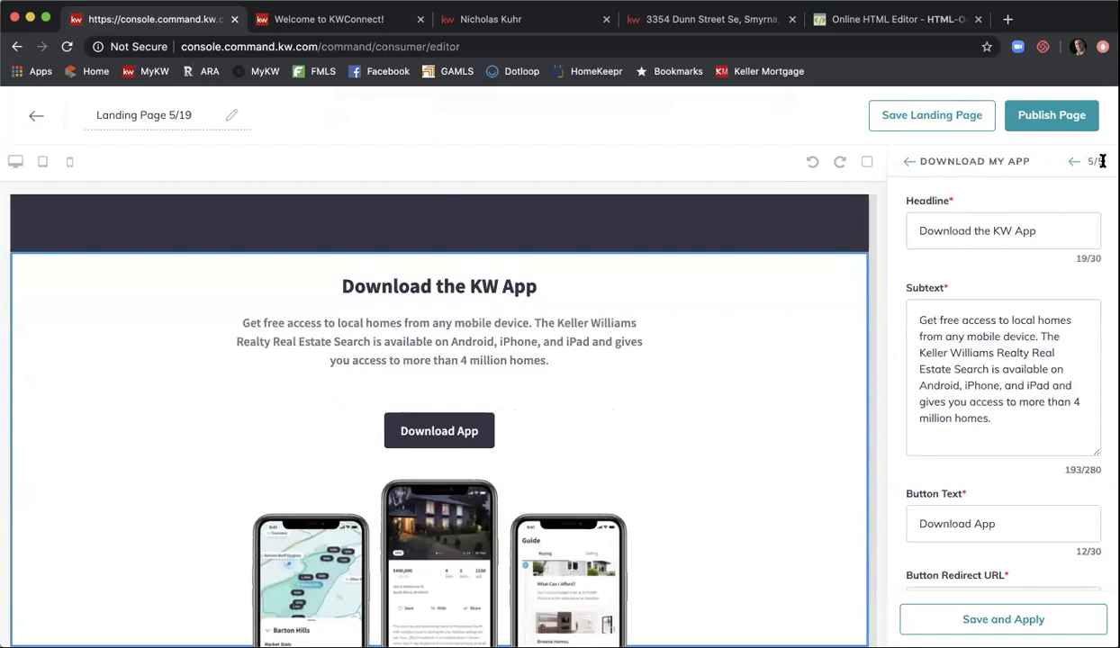
- Change the headline from 'Download the KW App' to 'Download My App!' and apply it
{"action": "double_click", "coordinate": [1003, 229]}
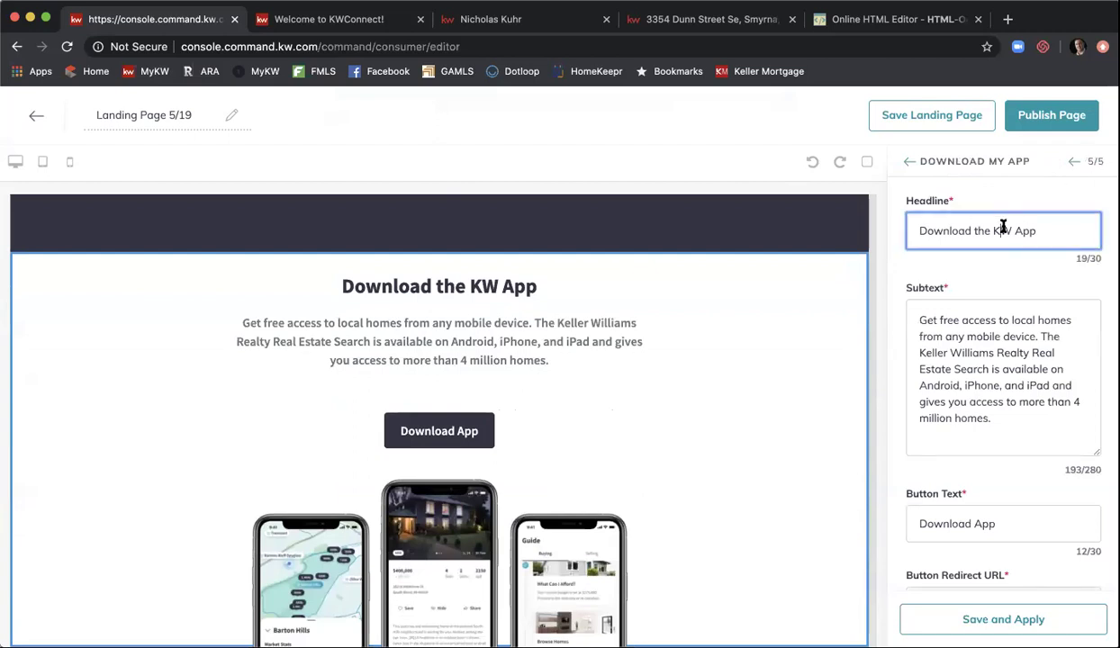
{"action": "key", "text": "BackSpace"}
{"action": "key", "text": "BackSpace"}
{"action": "key", "text": "BackSpace"}
{"action": "key", "text": "BackSpace"}
{"action": "type", "text": "My"}
{"action": "key", "text": "BackSpace"}
{"action": "left_click", "coordinate": [1039, 230]}
{"action": "type", "text": "to Sear"}
{"action": "key", "text": "BackSpace"}
{"action": "key", "text": "BackSpace"}
{"action": "key", "text": "BackSpace"}
{"action": "key", "text": "BackSpace"}
{"action": "key", "text": "BackSpace"}
{"action": "key", "text": "BackSpace"}
{"action": "key", "text": "BackSpace"}
{"action": "key", "text": "BackSpace"}
{"action": "type", "text": "!"}
{"action": "scroll", "coordinate": [963, 326], "scroll_direction": "down", "scroll_amount": 2}
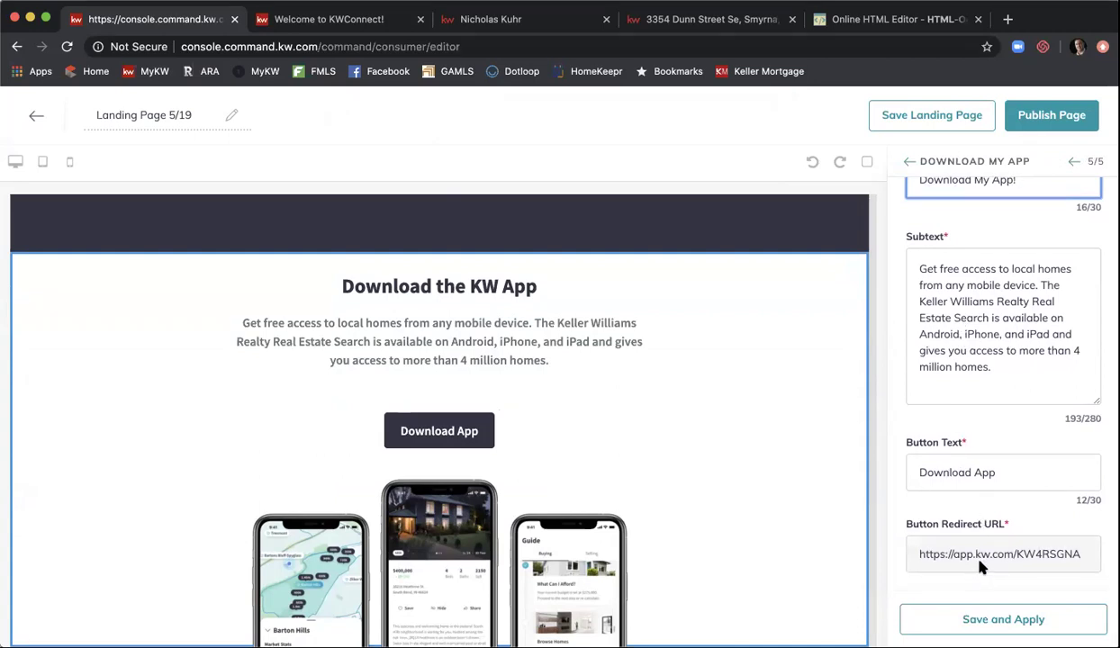
{"action": "left_click", "coordinate": [988, 620]}
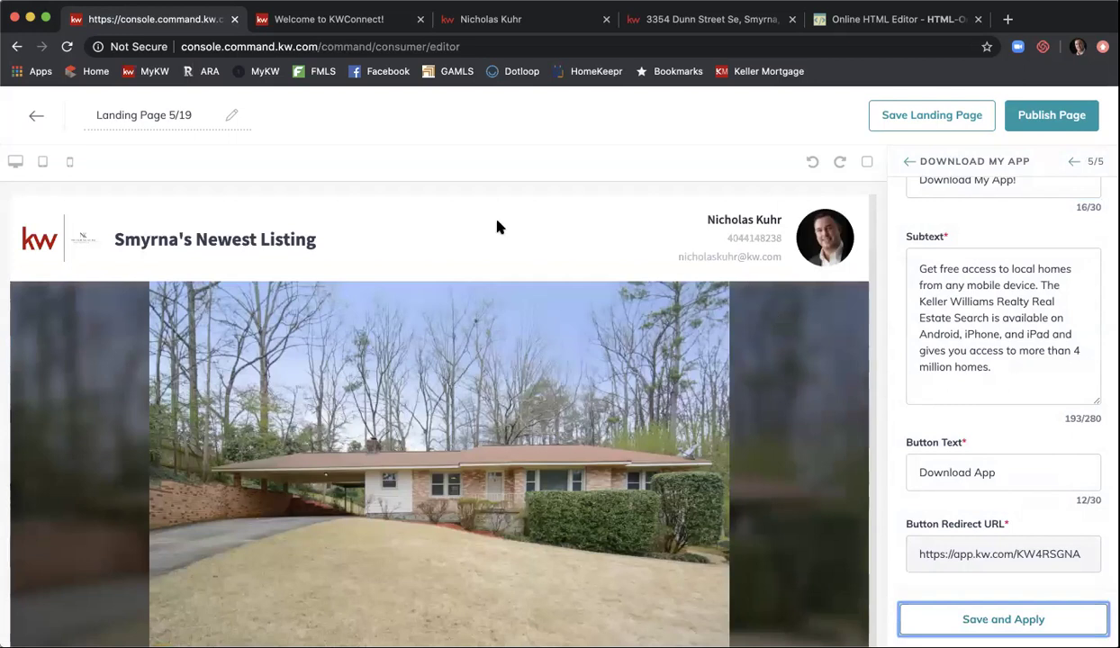
{"action": "scroll", "coordinate": [393, 250], "scroll_direction": "down", "scroll_amount": 5}
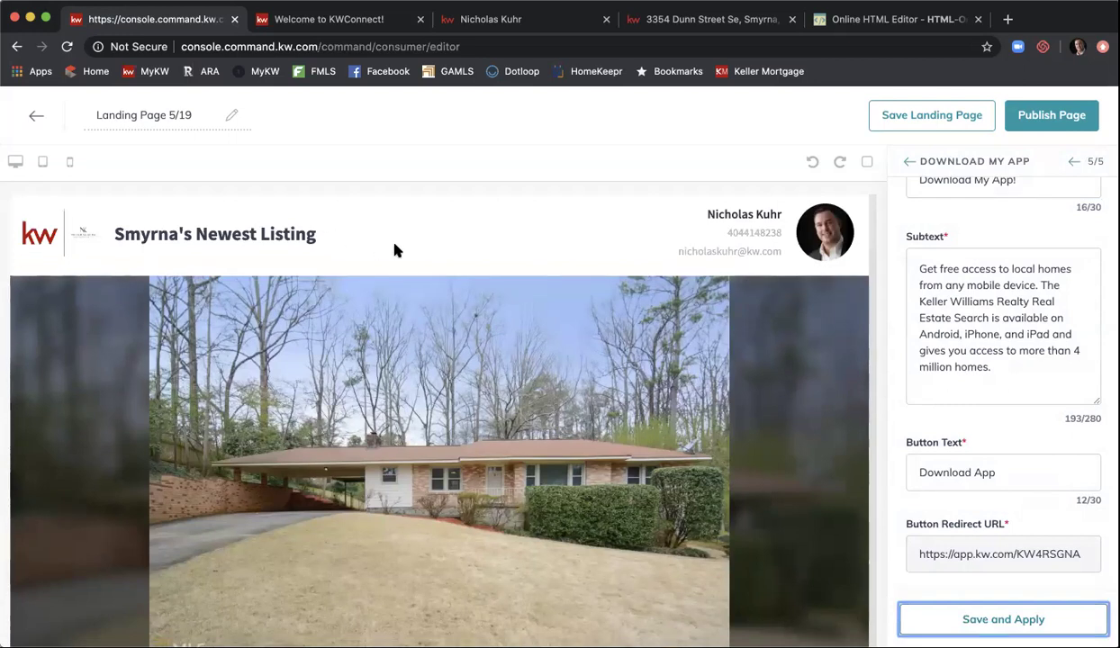
{"action": "scroll", "coordinate": [393, 250], "scroll_direction": "down", "scroll_amount": 8}
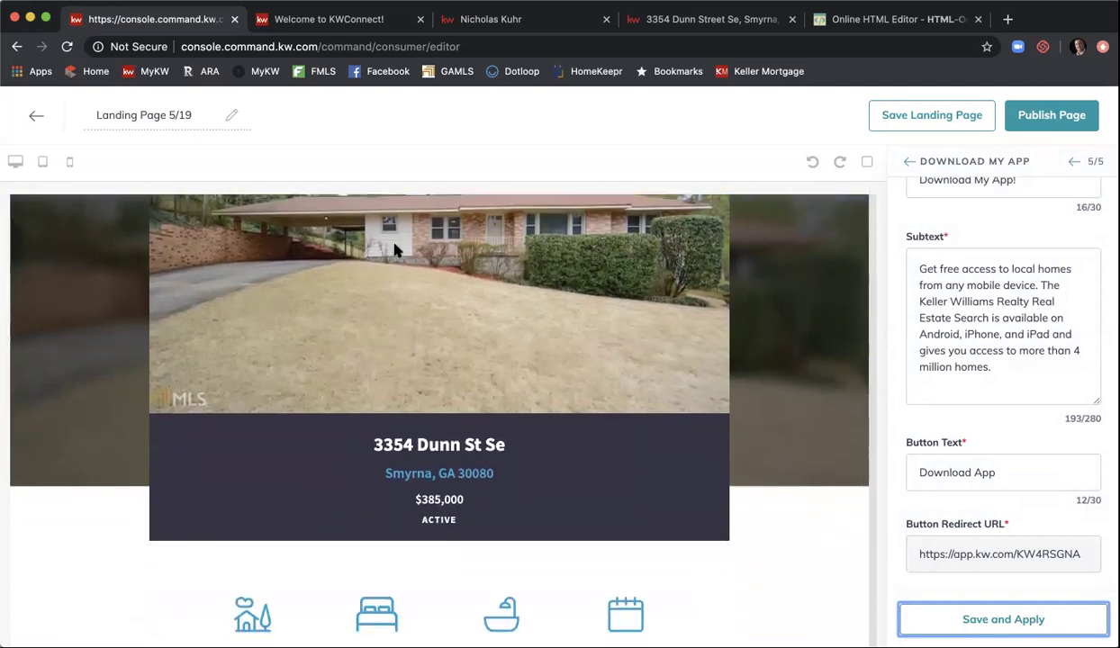
{"action": "scroll", "coordinate": [394, 250], "scroll_direction": "down", "scroll_amount": 8}
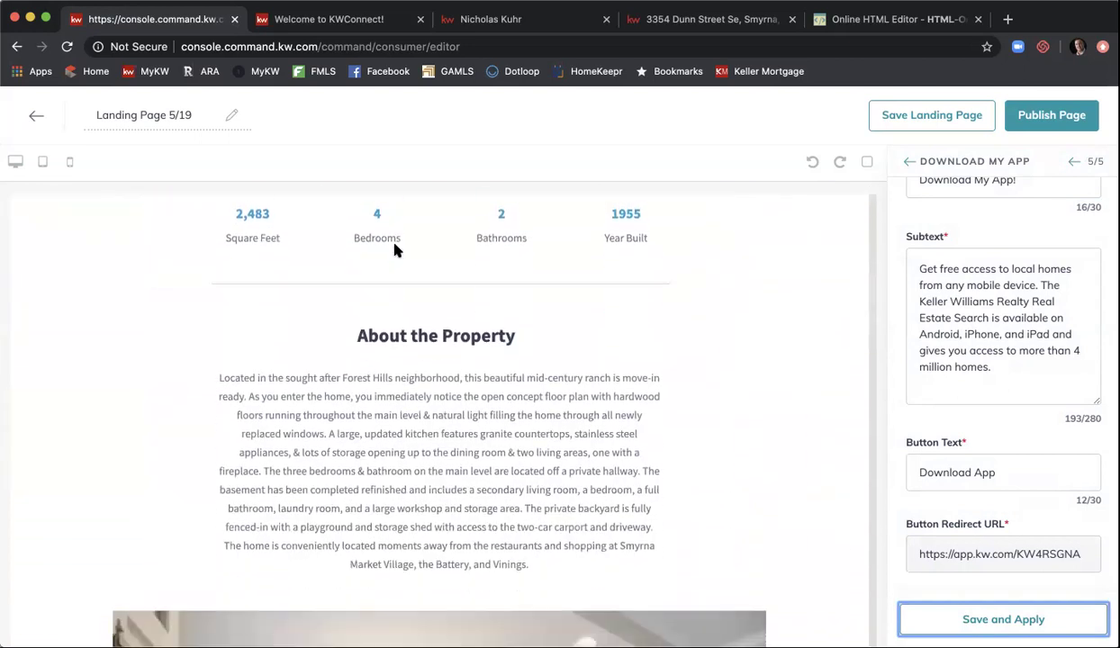
{"action": "scroll", "coordinate": [393, 251], "scroll_direction": "down", "scroll_amount": 8}
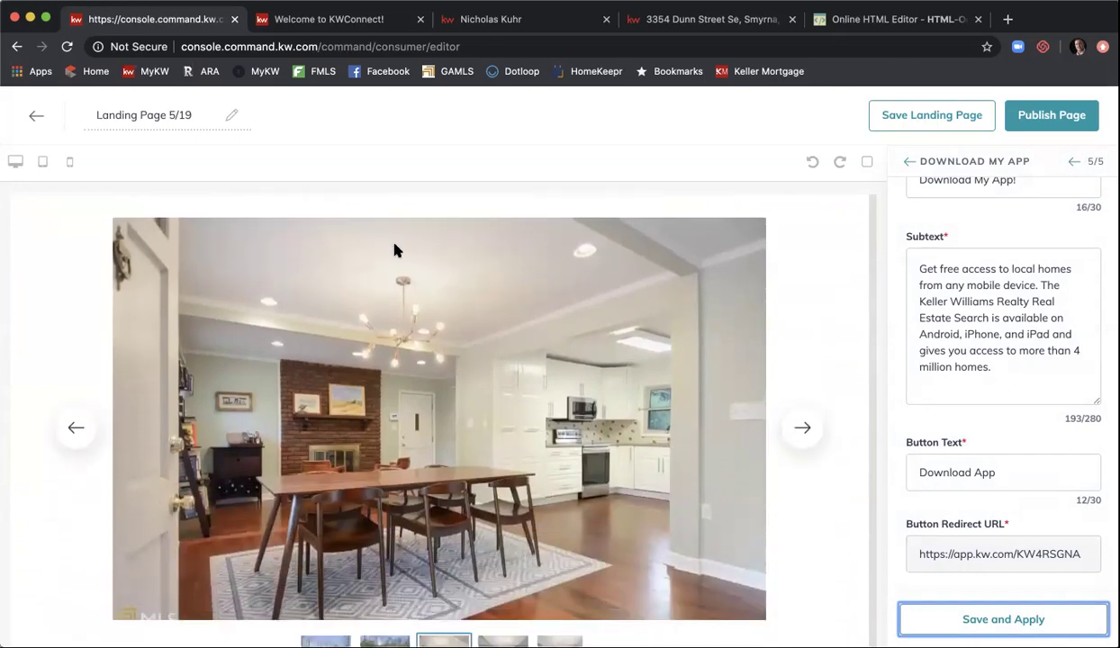
{"action": "scroll", "coordinate": [394, 250], "scroll_direction": "down", "scroll_amount": 8}
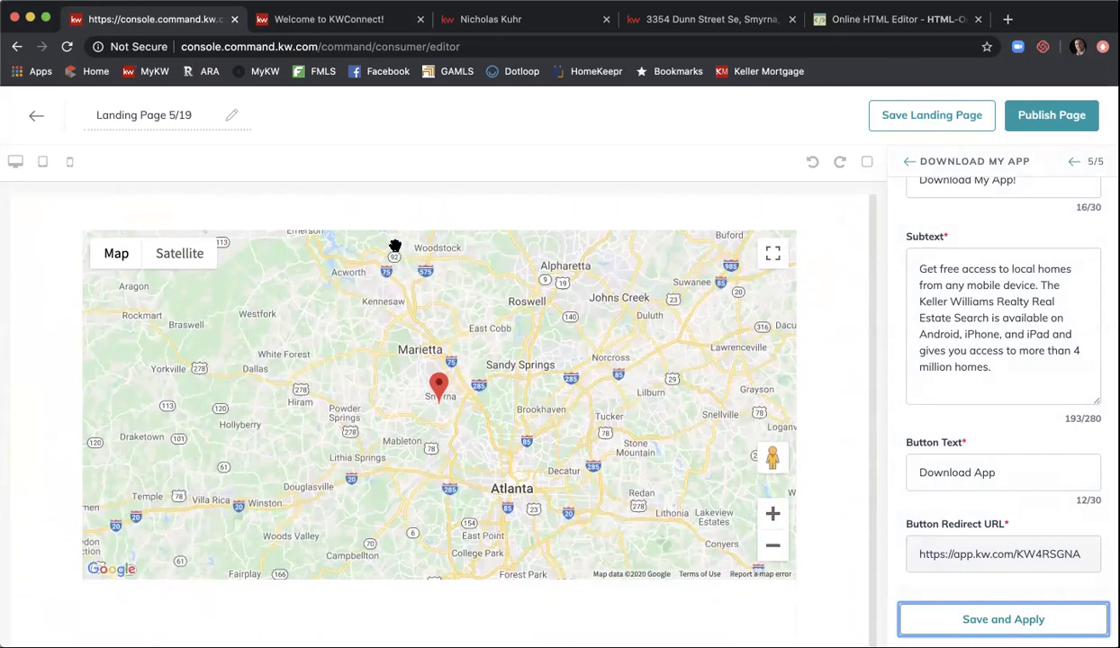
{"action": "scroll", "coordinate": [394, 246], "scroll_direction": "down", "scroll_amount": 5}
{"action": "scroll", "coordinate": [394, 250], "scroll_direction": "down", "scroll_amount": 8}
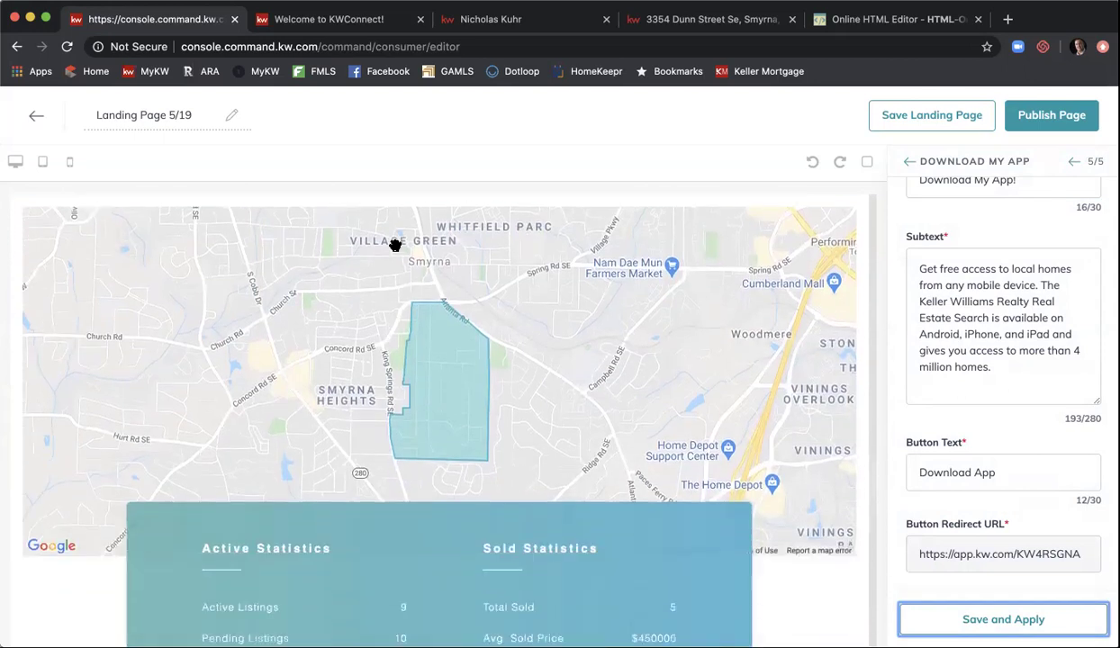
{"action": "scroll", "coordinate": [395, 250], "scroll_direction": "down", "scroll_amount": 5}
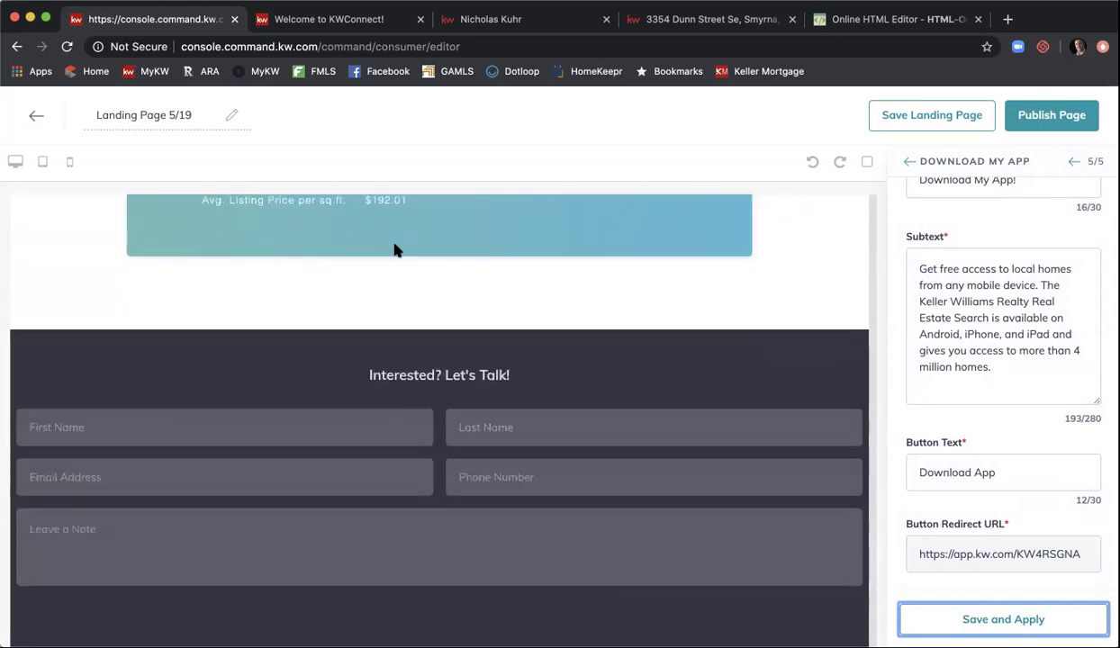
{"action": "scroll", "coordinate": [394, 245], "scroll_direction": "down", "scroll_amount": 5}
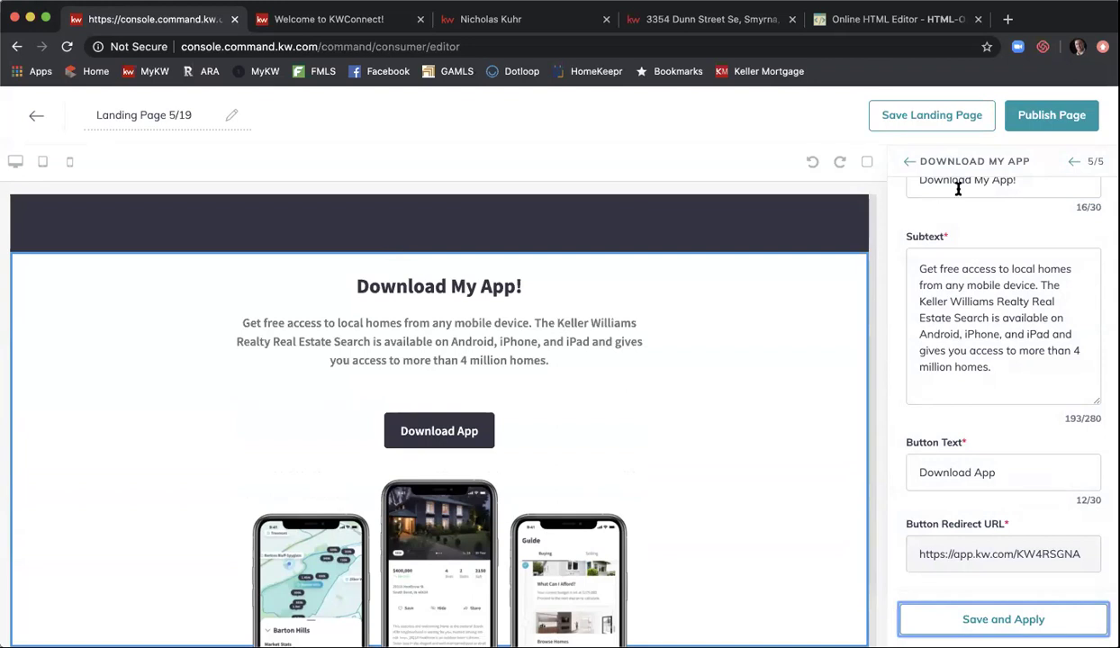
- Publish Landing Page 5/19, answering Yes to the confirmation
{"action": "left_click", "coordinate": [1045, 126]}
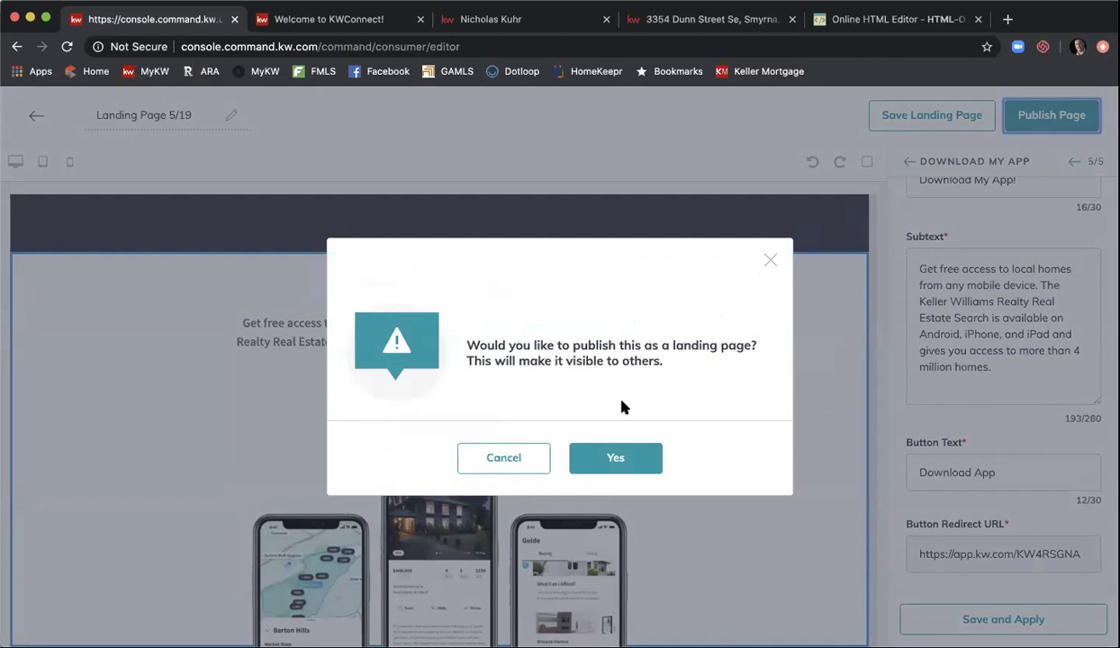
{"action": "left_click", "coordinate": [610, 453]}
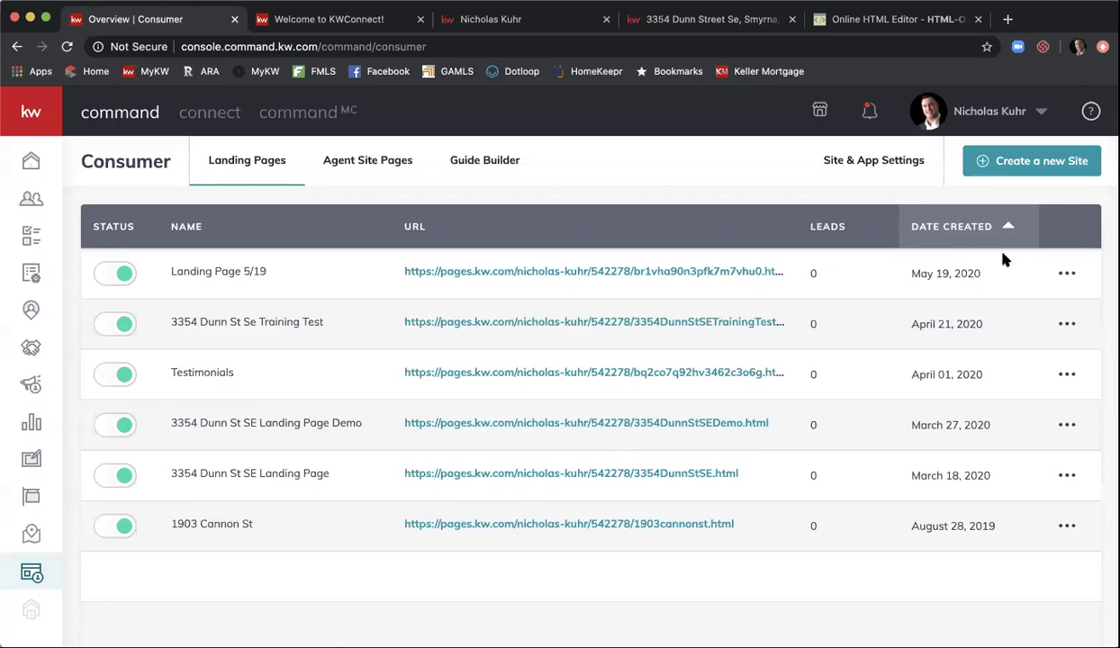
- Change Landing Page 5/19's custom address to 'Landing-Page-519' and open it in a new tab
{"action": "left_click", "coordinate": [1067, 275]}
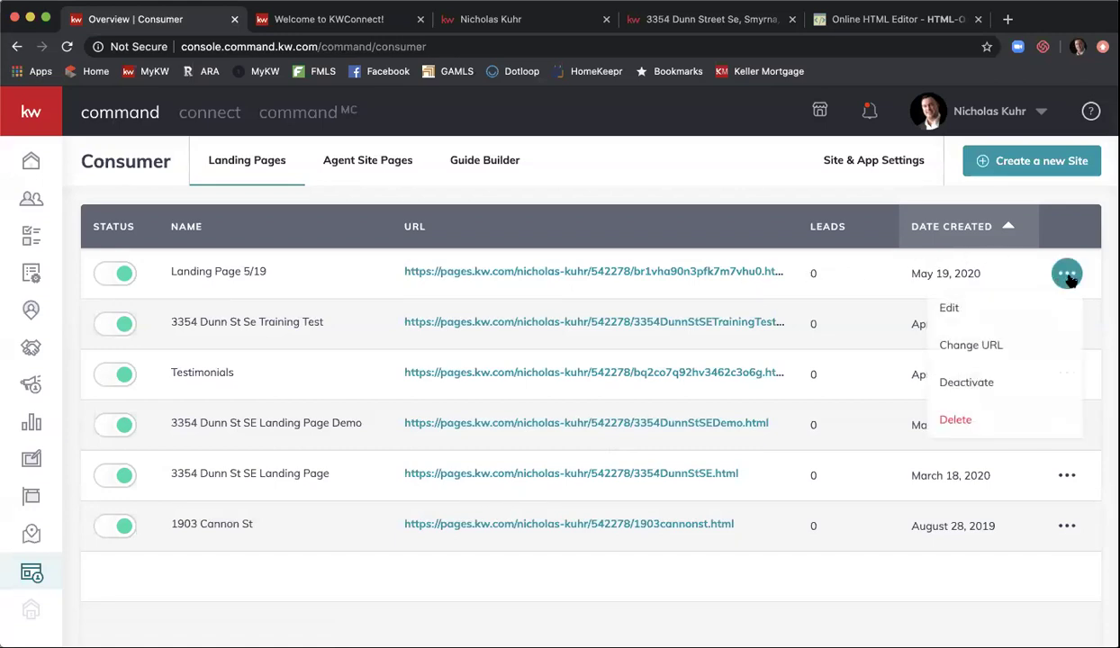
{"action": "left_click", "coordinate": [1013, 345]}
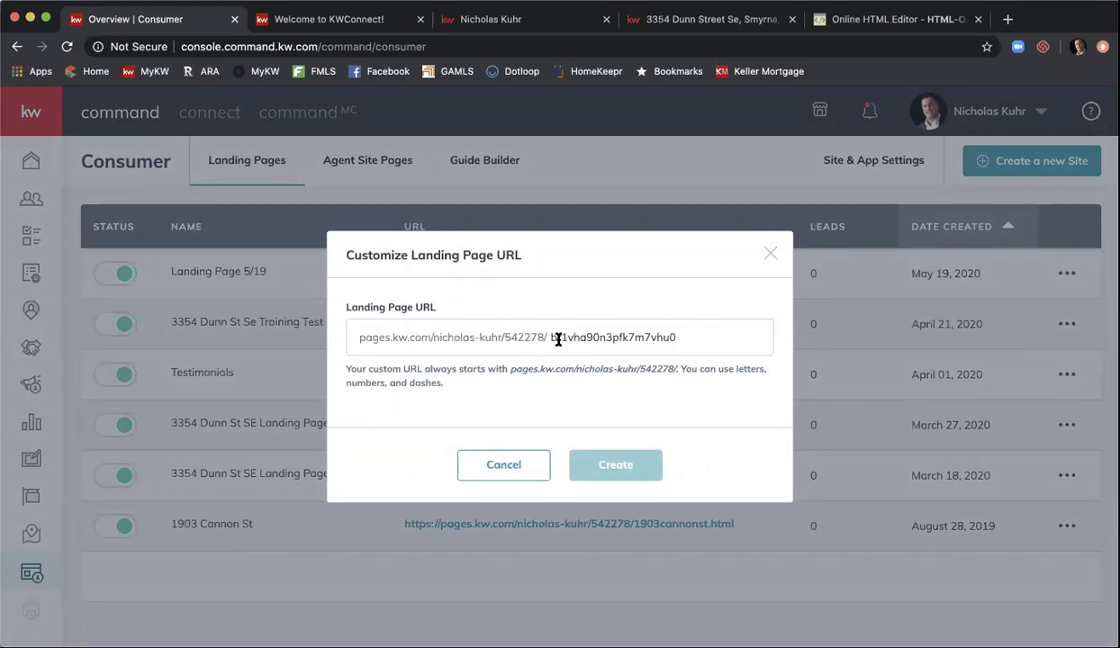
{"action": "left_click_drag", "start_coordinate": [545, 338], "coordinate": [747, 328]}
{"action": "key", "text": "BackSpace"}
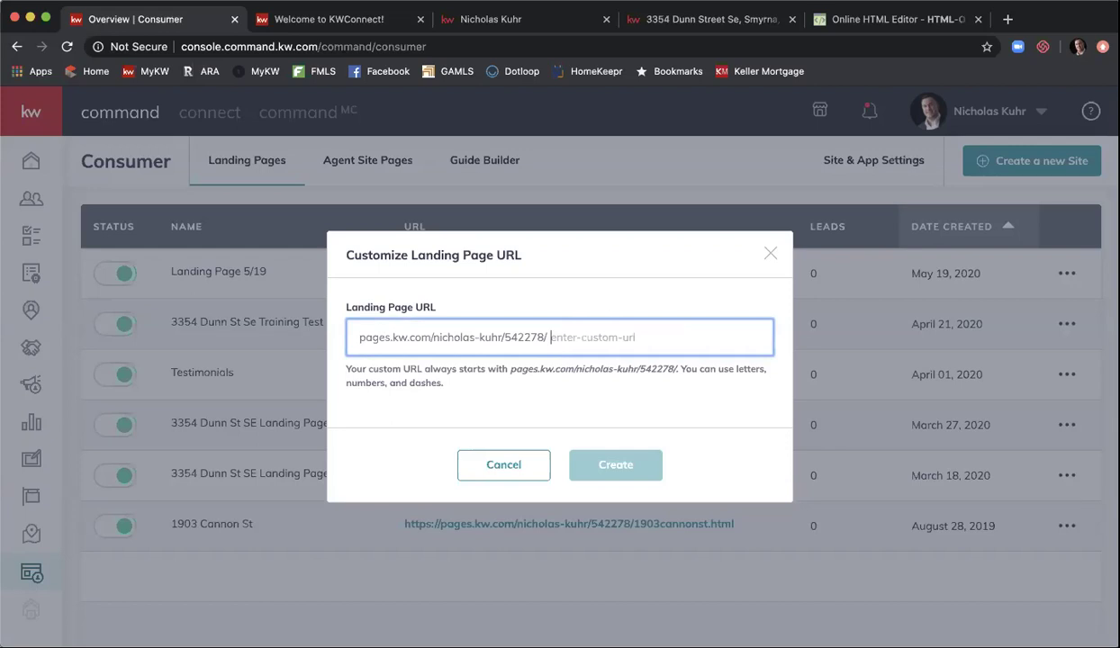
{"action": "type", "text": "Landing-Page"}
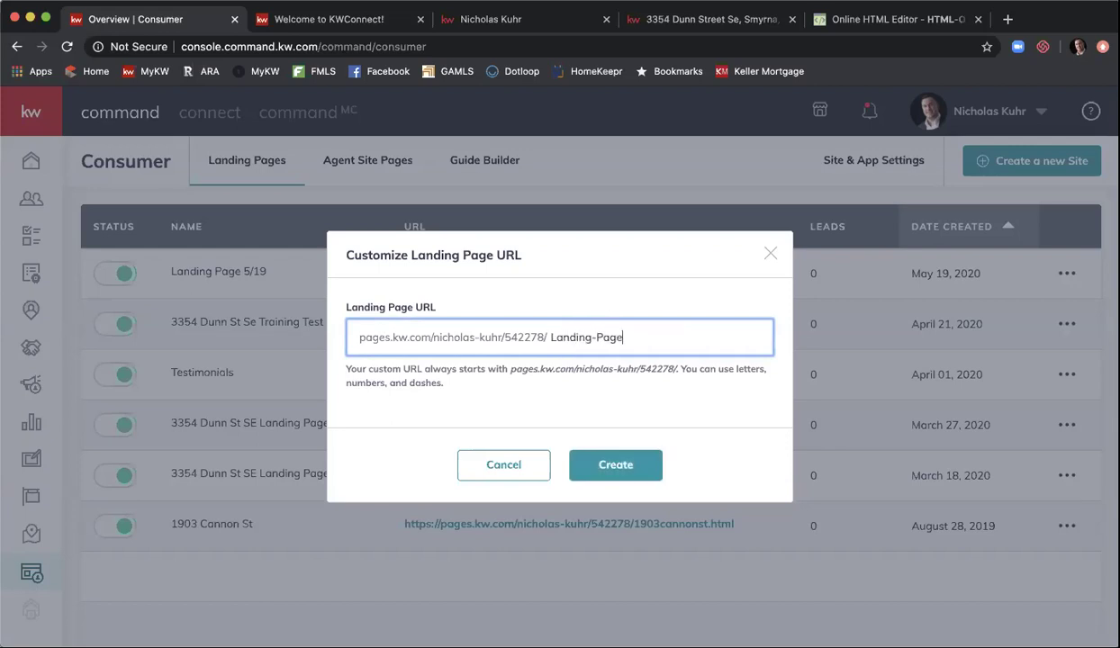
{"action": "type", "text": "-519"}
{"action": "left_click", "coordinate": [631, 472]}
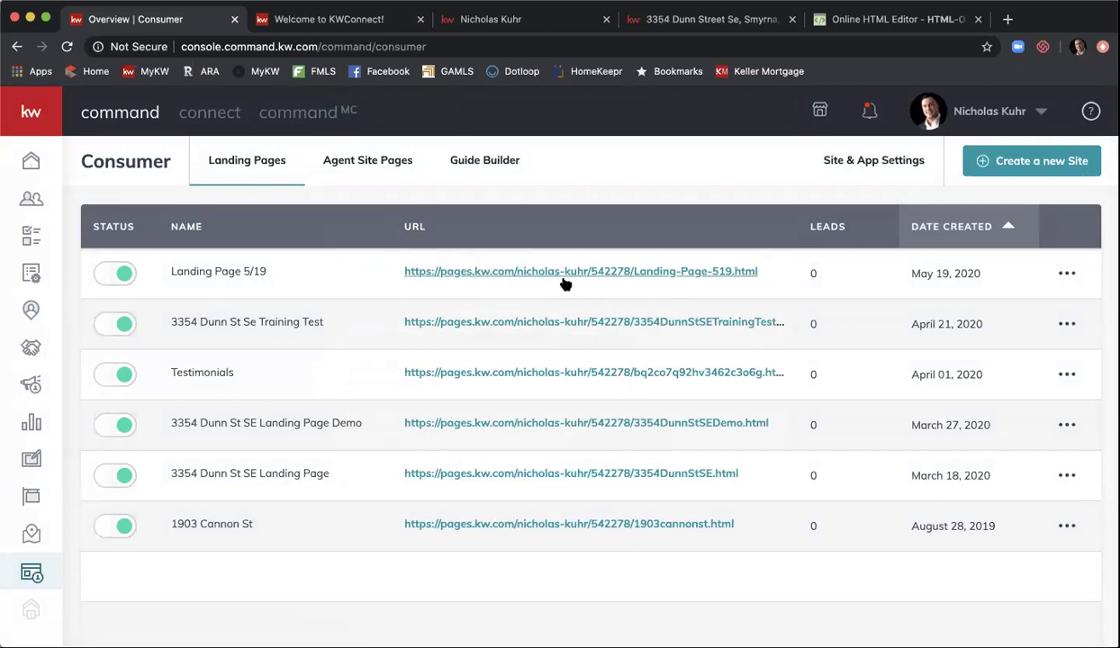
{"action": "left_click", "coordinate": [664, 276]}
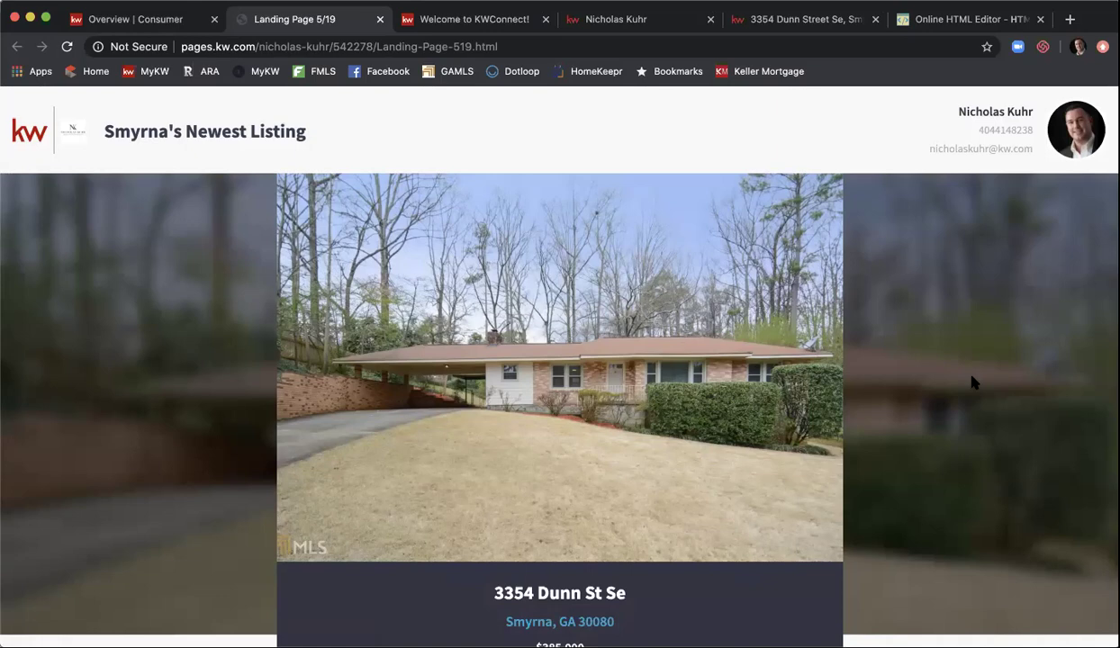
- Scroll through the Smyrna listing page, tick reCAPTCHA, then return to Overview | Consumer
{"action": "scroll", "coordinate": [973, 383], "scroll_direction": "down", "scroll_amount": 5}
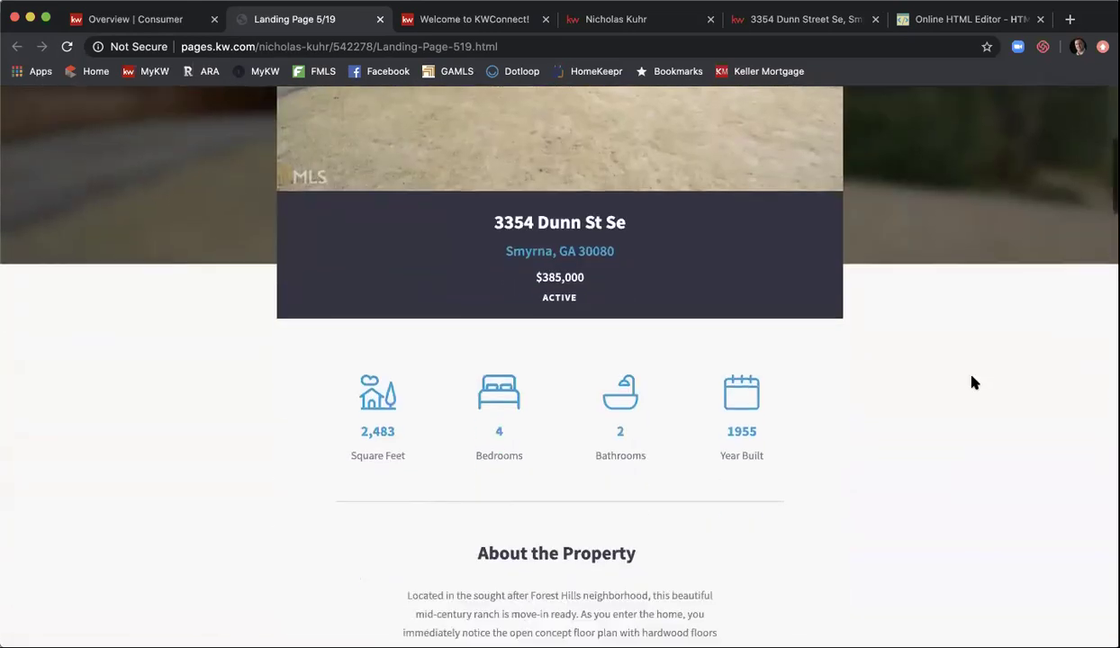
{"action": "scroll", "coordinate": [972, 382], "scroll_direction": "down", "scroll_amount": 5}
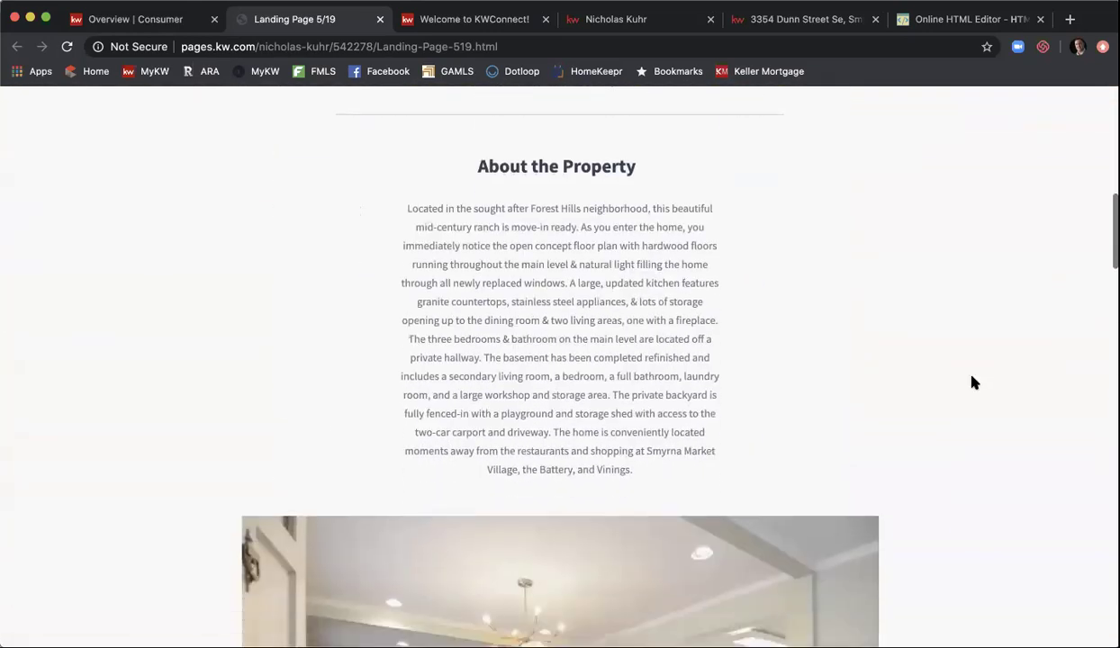
{"action": "scroll", "coordinate": [830, 357], "scroll_direction": "down", "scroll_amount": 5}
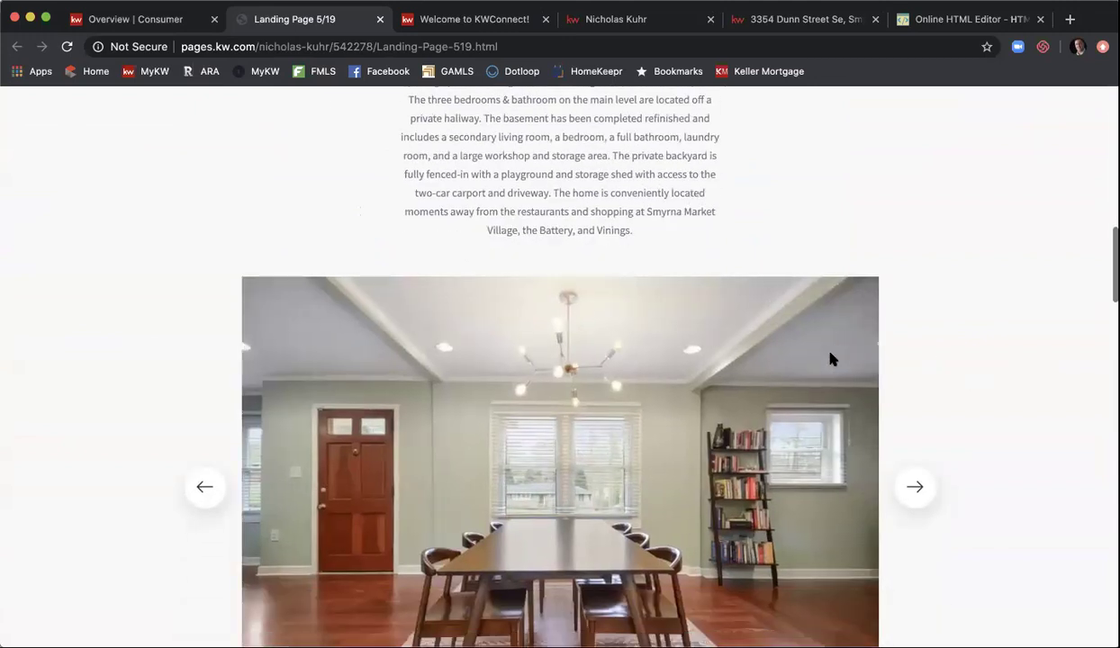
{"action": "scroll", "coordinate": [831, 358], "scroll_direction": "down", "scroll_amount": 5}
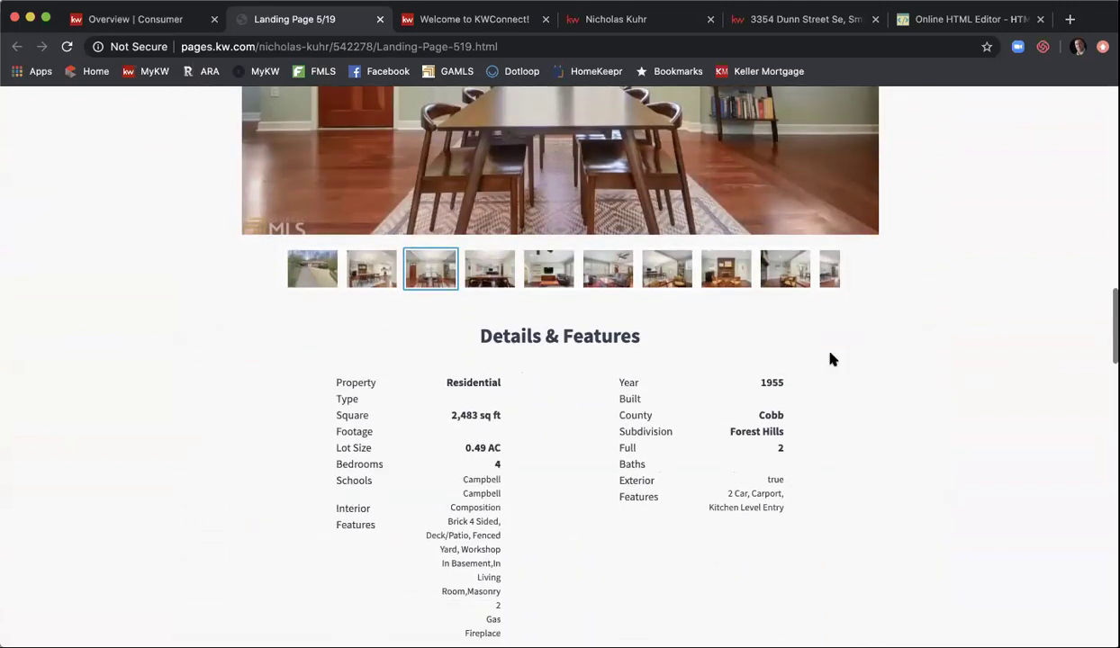
{"action": "scroll", "coordinate": [830, 359], "scroll_direction": "down", "scroll_amount": 8}
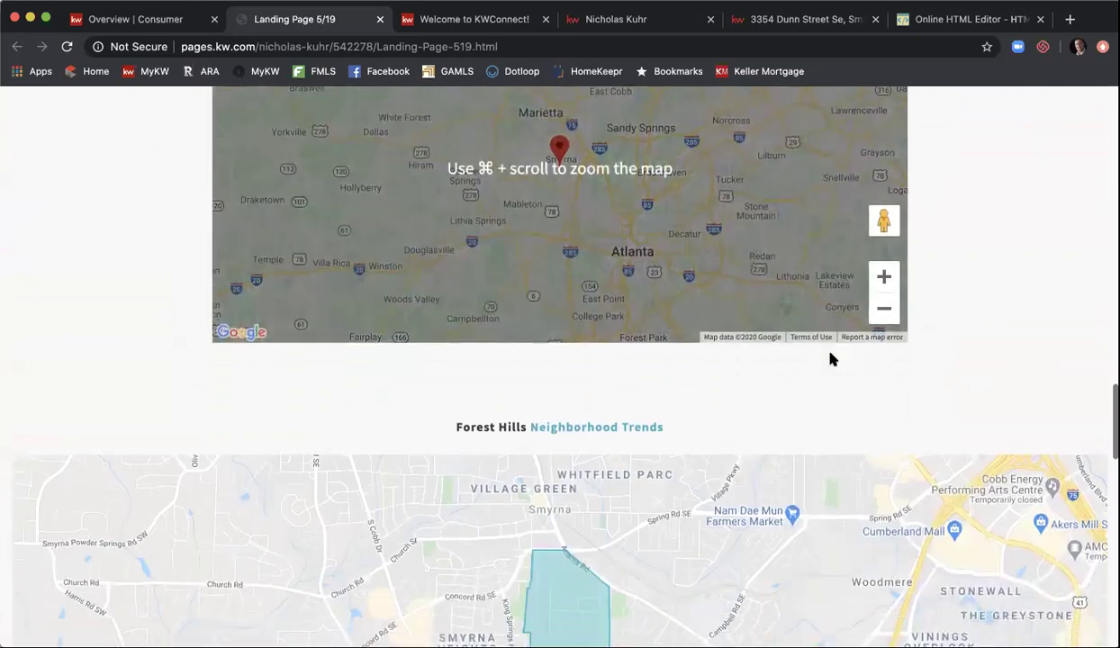
{"action": "scroll", "coordinate": [831, 355], "scroll_direction": "down", "scroll_amount": 5}
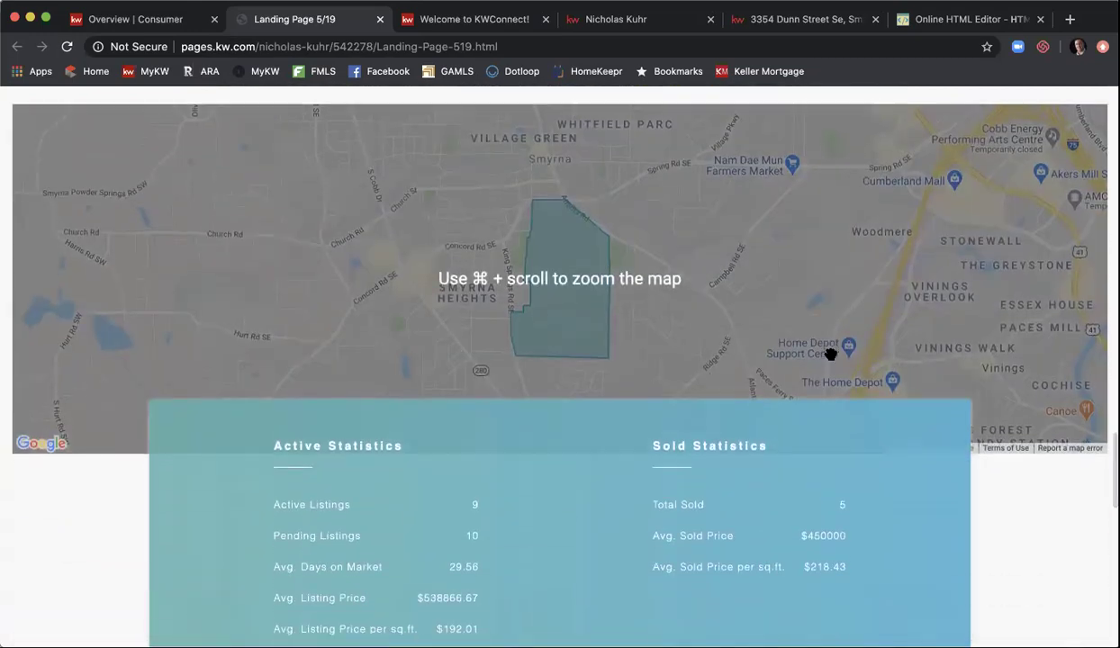
{"action": "scroll", "coordinate": [830, 354], "scroll_direction": "down", "scroll_amount": 4}
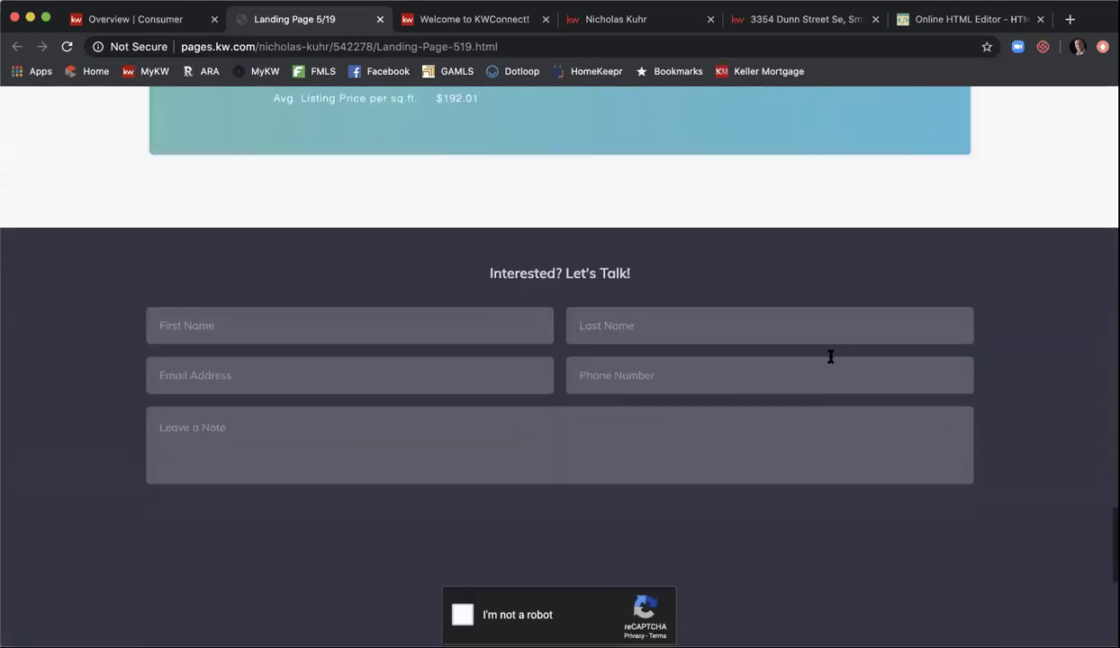
{"action": "scroll", "coordinate": [711, 405], "scroll_direction": "down", "scroll_amount": 4}
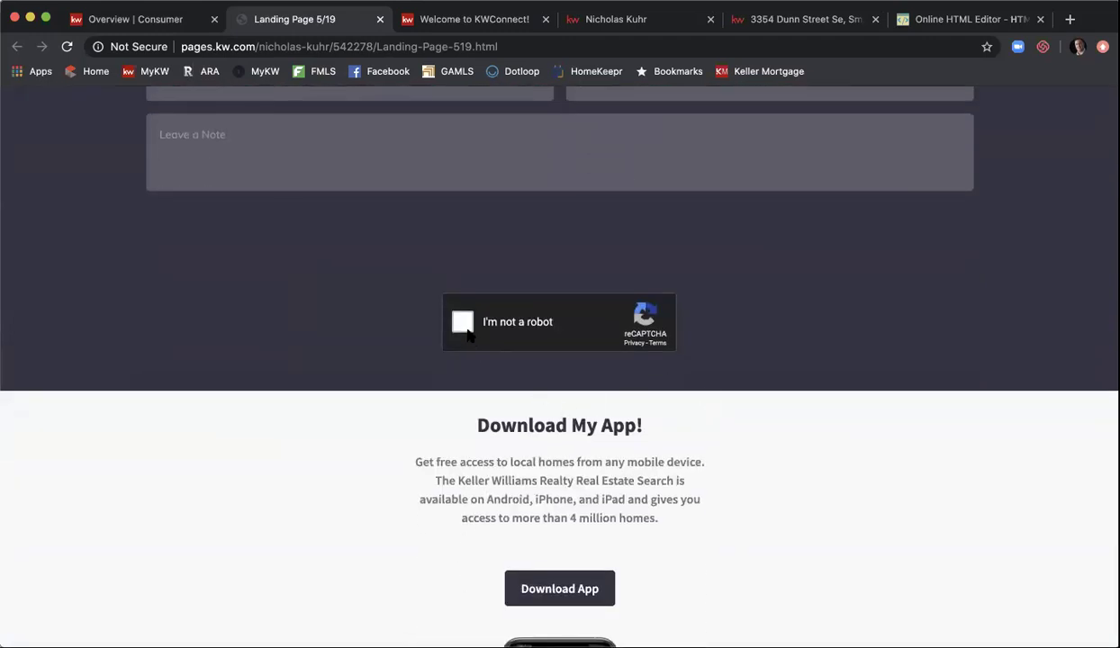
{"action": "left_click", "coordinate": [464, 324]}
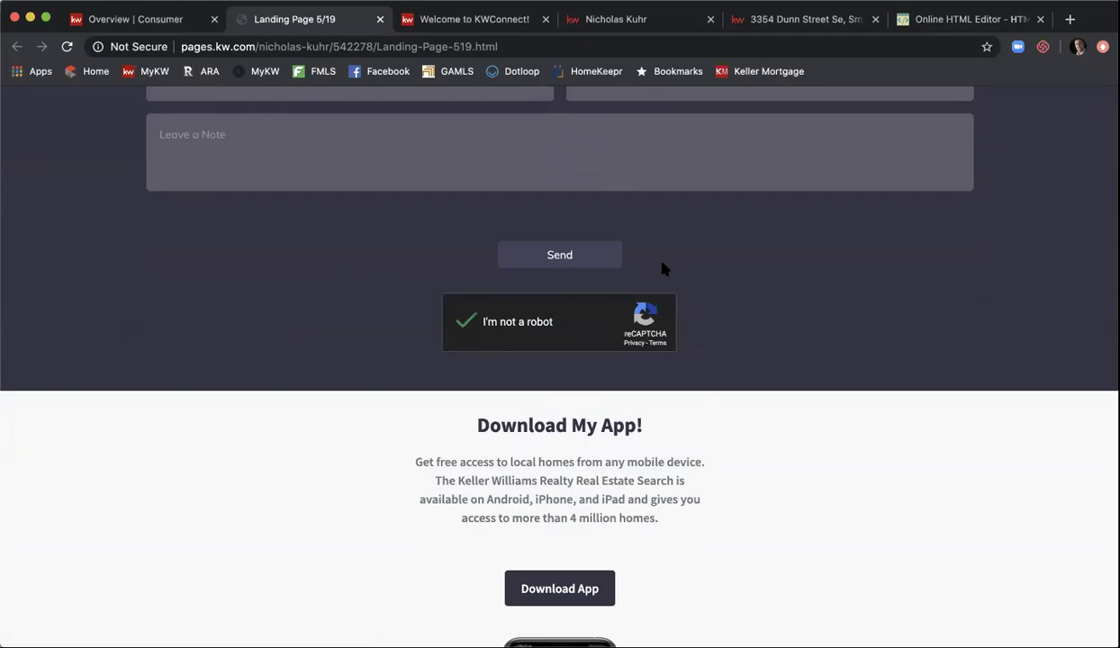
{"action": "scroll", "coordinate": [663, 268], "scroll_direction": "down", "scroll_amount": 3}
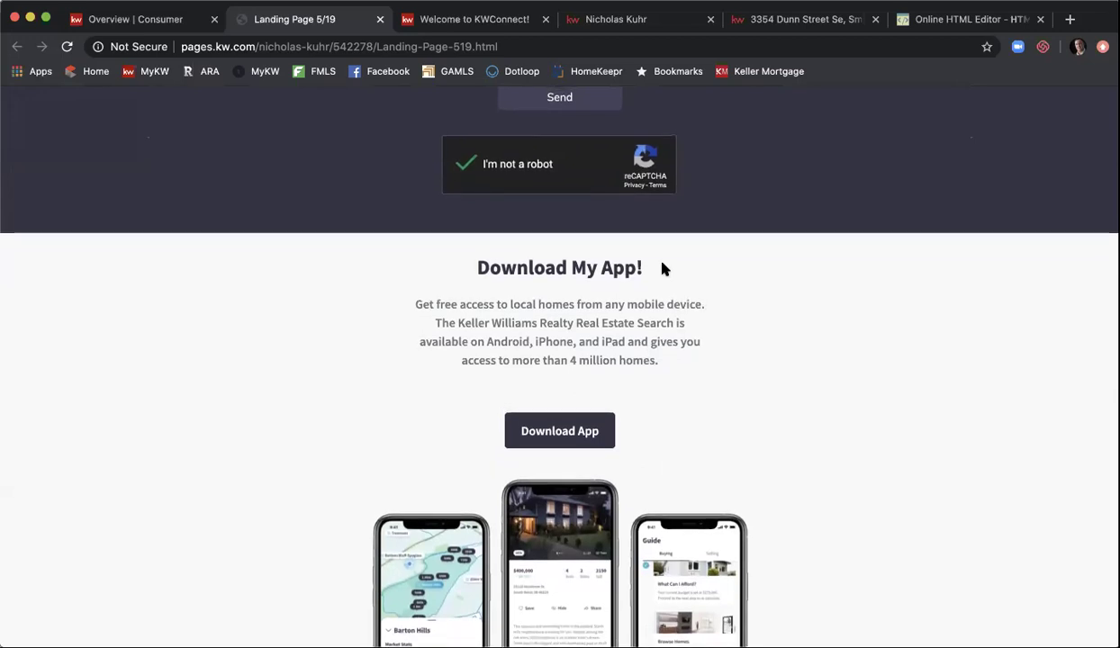
{"action": "left_click", "coordinate": [153, 24]}
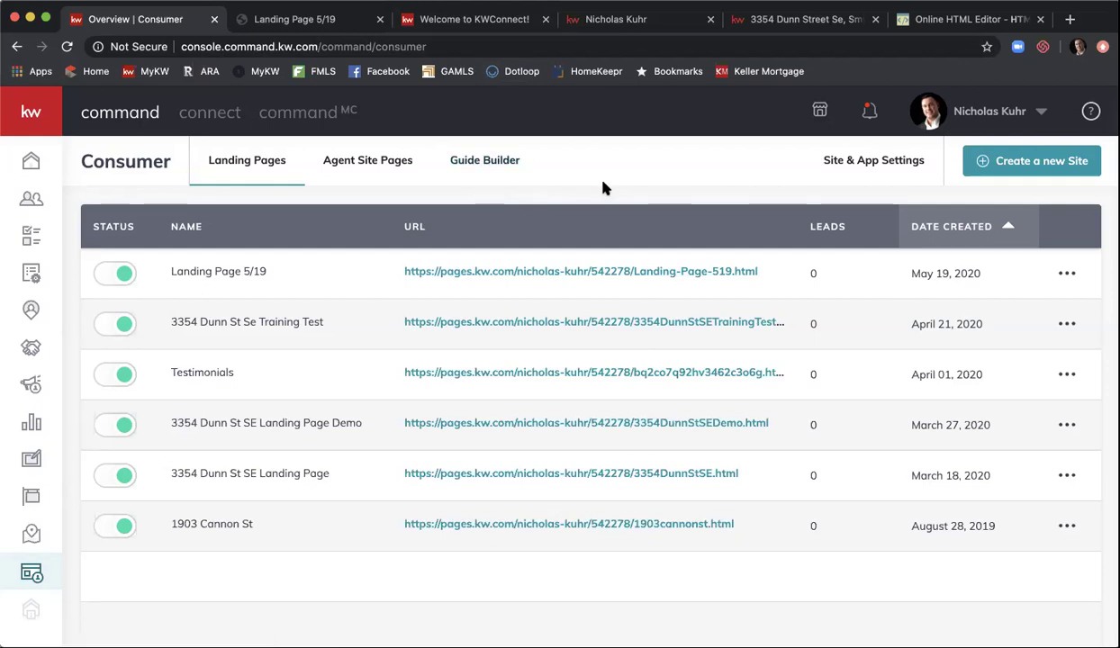
- Copy the App URL from the Site & App Settings URLs tab and switch to the Online HTML Editor
{"action": "left_click", "coordinate": [848, 172]}
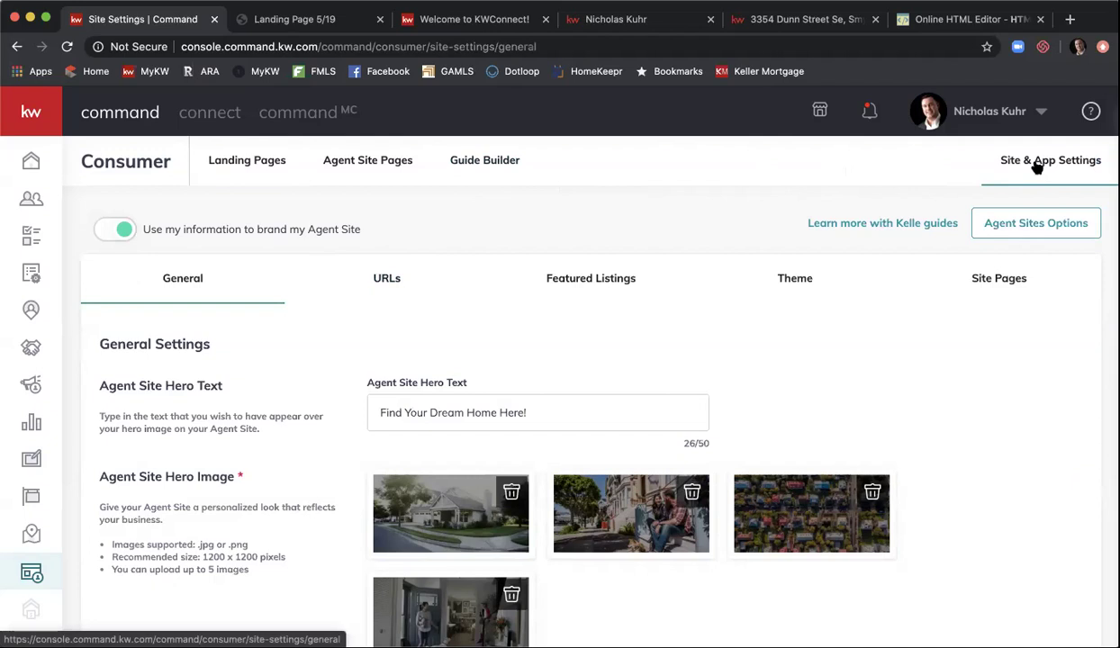
{"action": "left_click", "coordinate": [389, 279]}
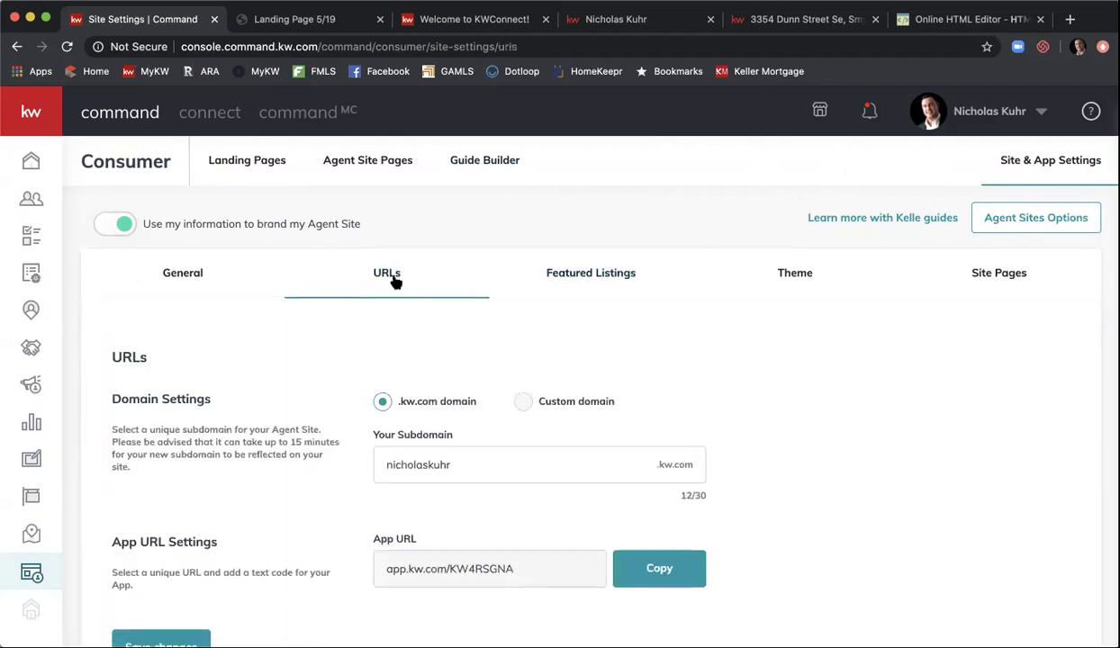
{"action": "scroll", "coordinate": [393, 281], "scroll_direction": "down", "scroll_amount": 2}
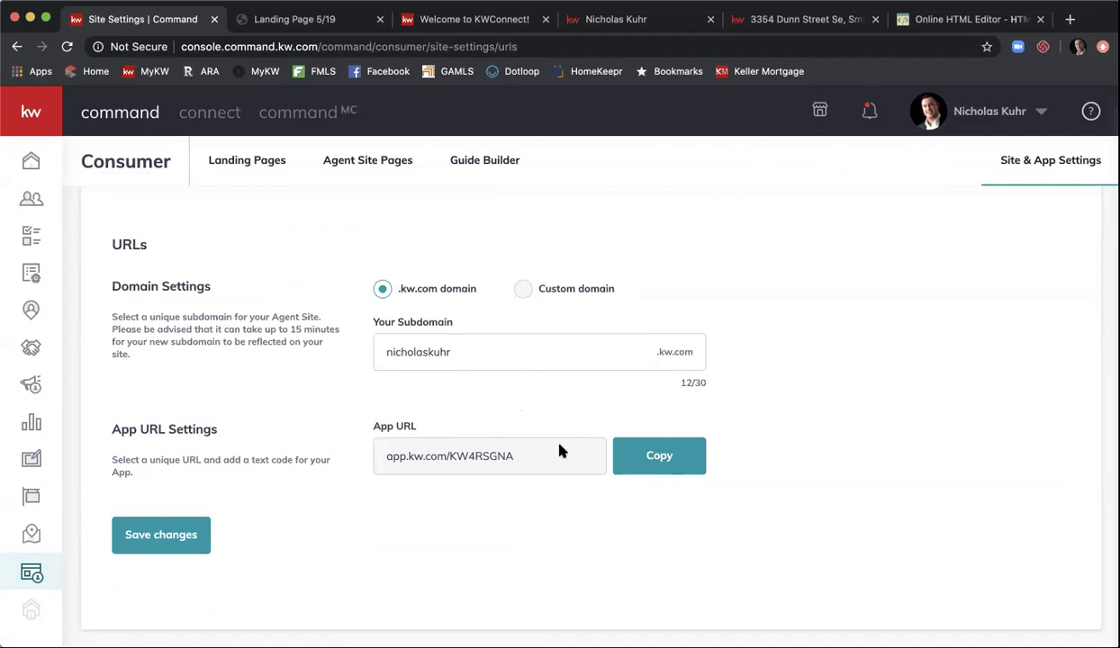
{"action": "left_click", "coordinate": [657, 457]}
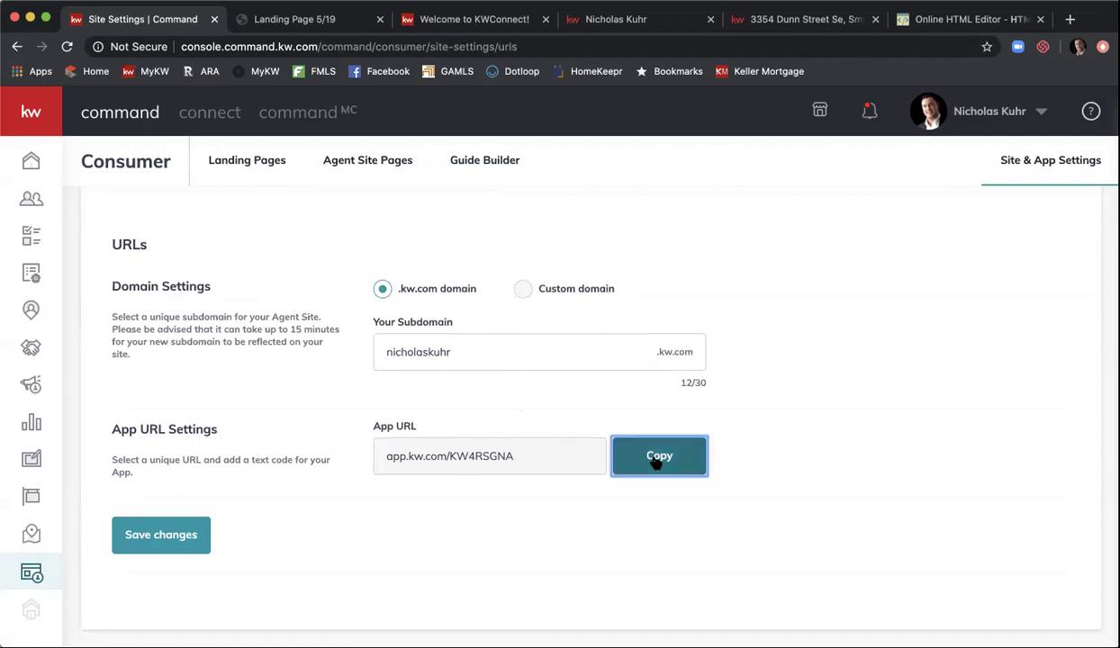
{"action": "left_click", "coordinate": [1006, 17]}
{"action": "left_click", "coordinate": [864, 46]}
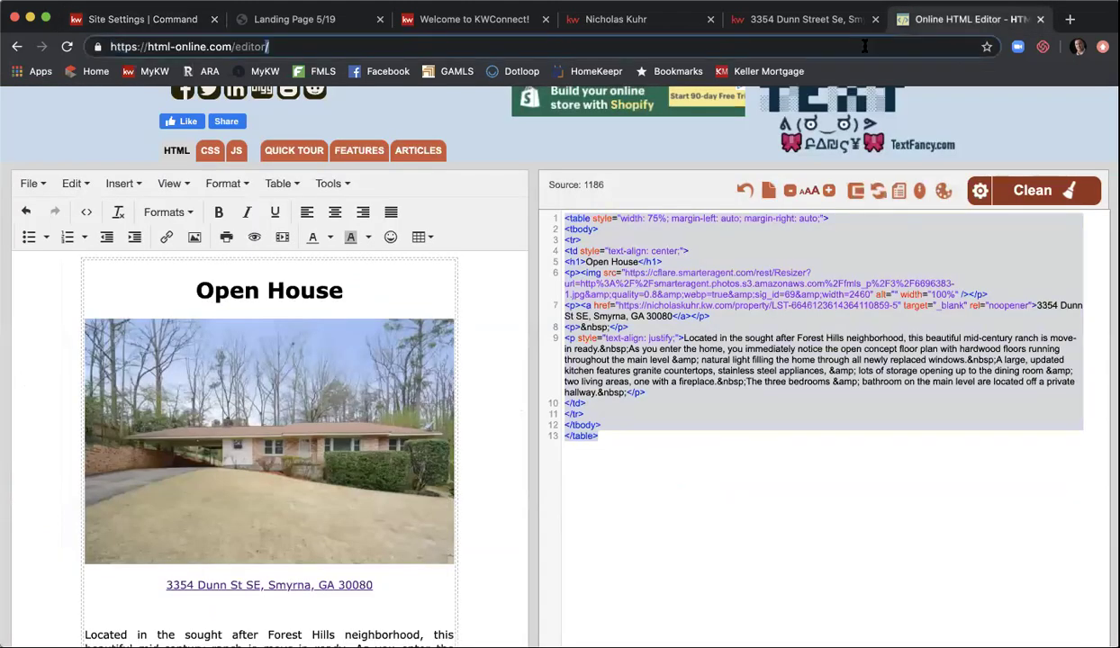
- Load the pasted App URL, accept cookies, and scroll down to the download options
{"action": "key", "text": "super+v"}
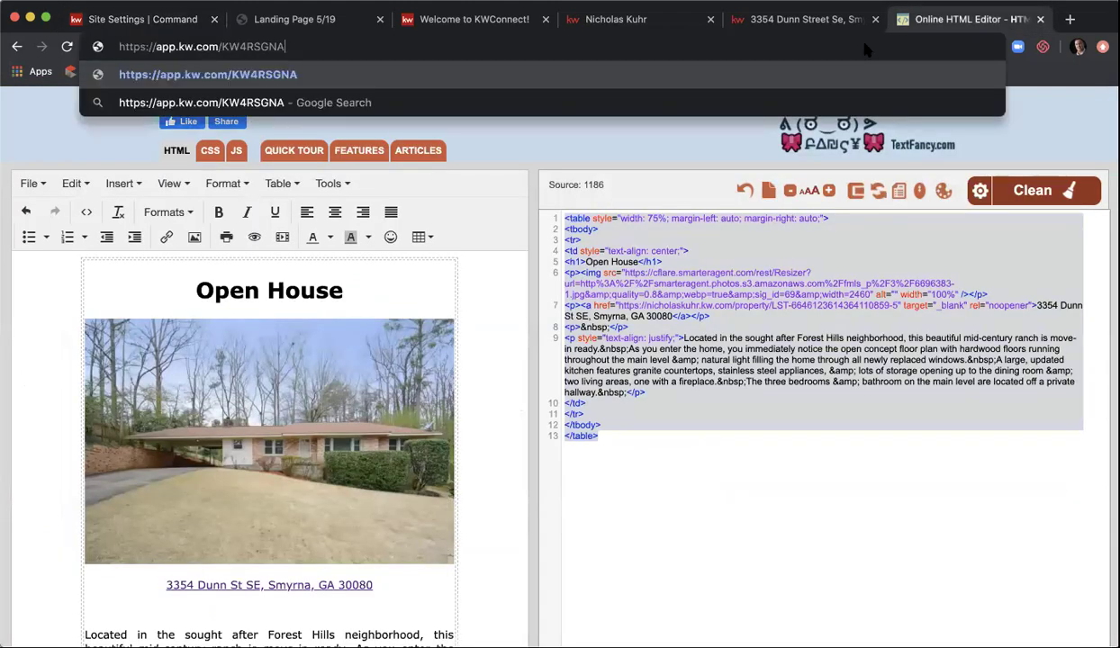
{"action": "key", "text": "Return"}
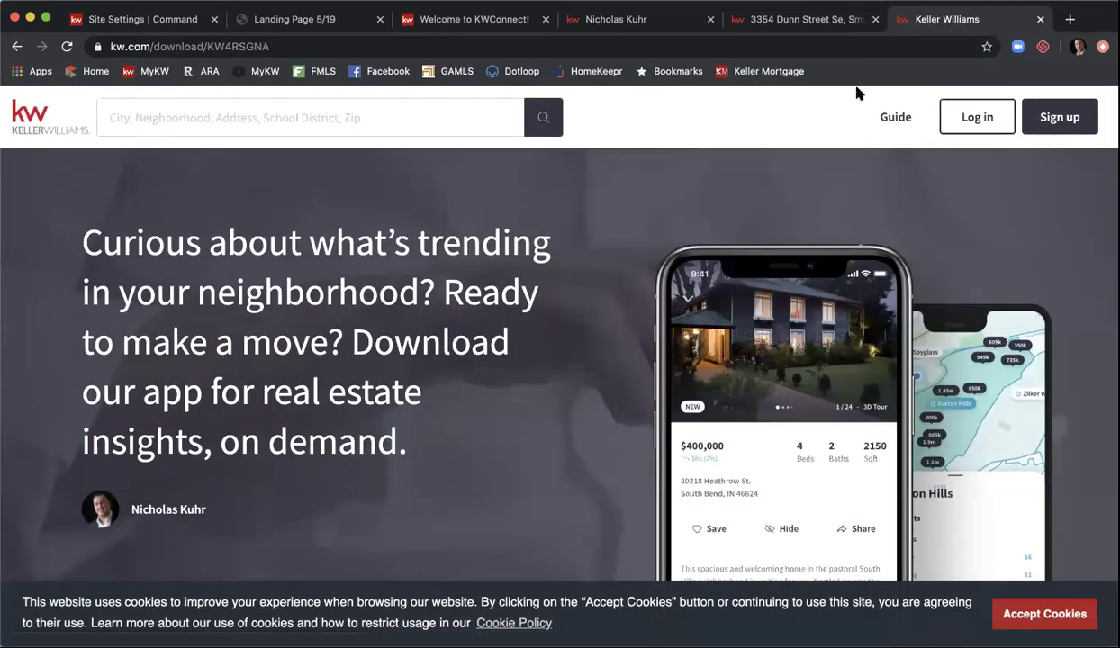
{"action": "left_click", "coordinate": [1040, 614]}
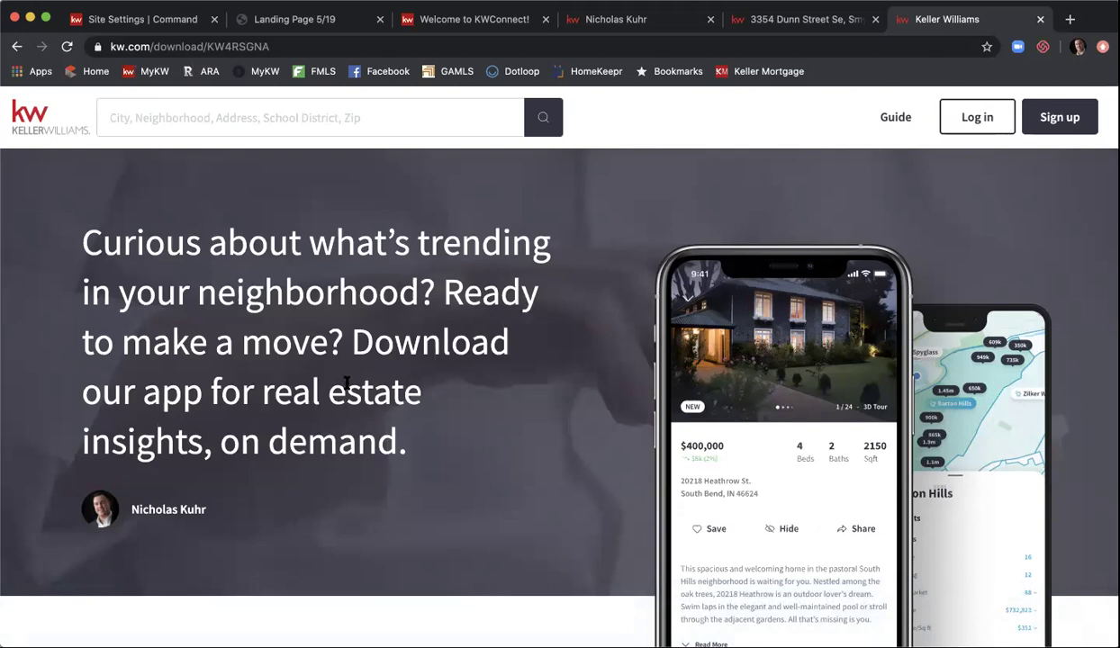
{"action": "scroll", "coordinate": [342, 378], "scroll_direction": "down", "scroll_amount": 3}
{"action": "scroll", "coordinate": [346, 386], "scroll_direction": "down", "scroll_amount": 2}
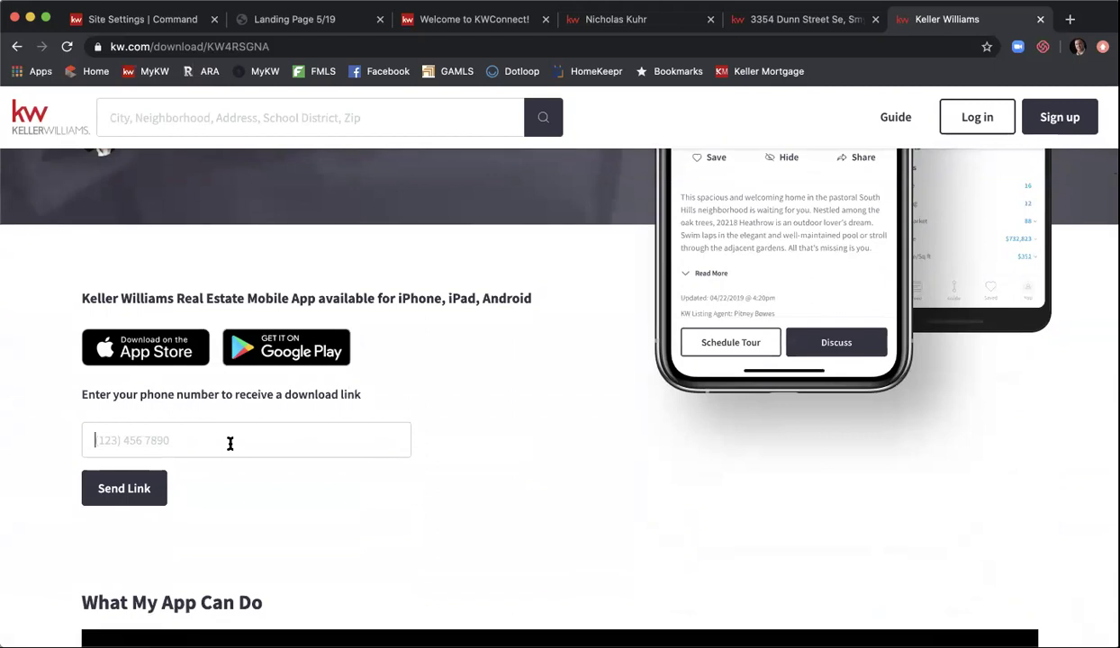
- Enter the phone number, send the app download link, and dismiss the Success message
{"action": "left_click", "coordinate": [127, 478]}
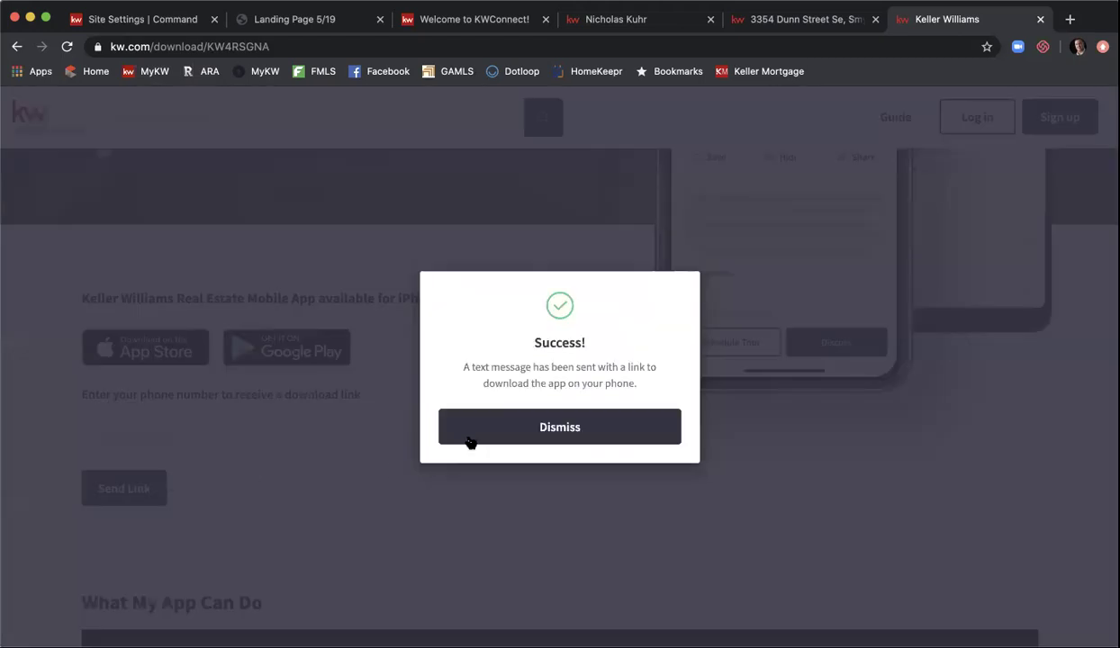
{"action": "left_click", "coordinate": [457, 431]}
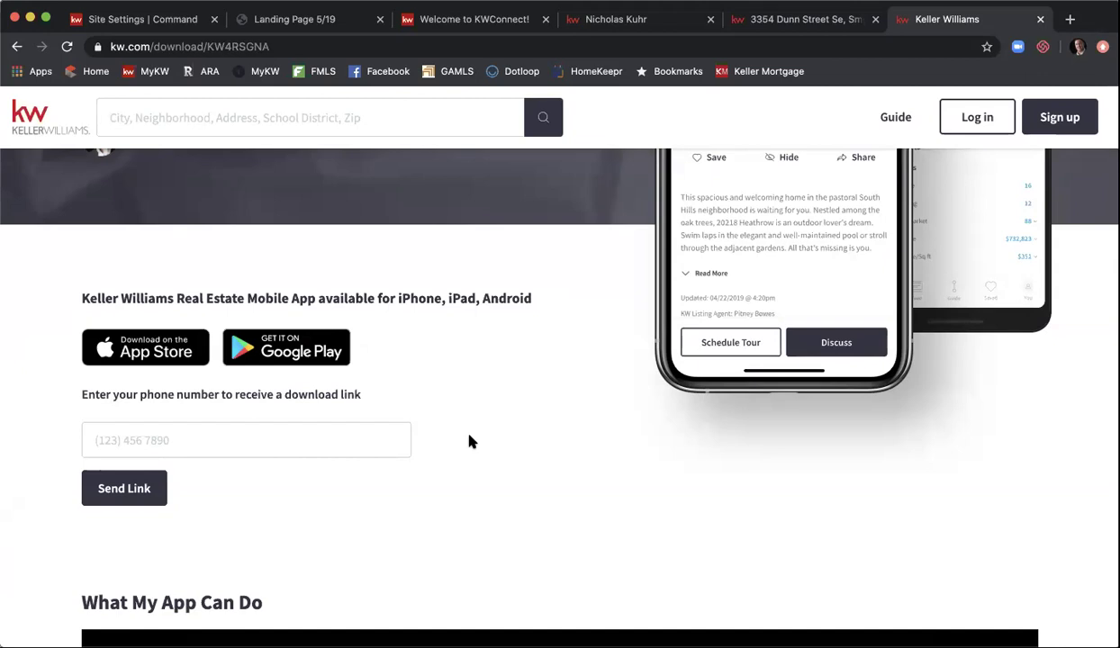
- Scroll to the top of the download page and switch back to the Site Settings | Command tab
{"action": "scroll", "coordinate": [470, 442], "scroll_direction": "up", "scroll_amount": 4}
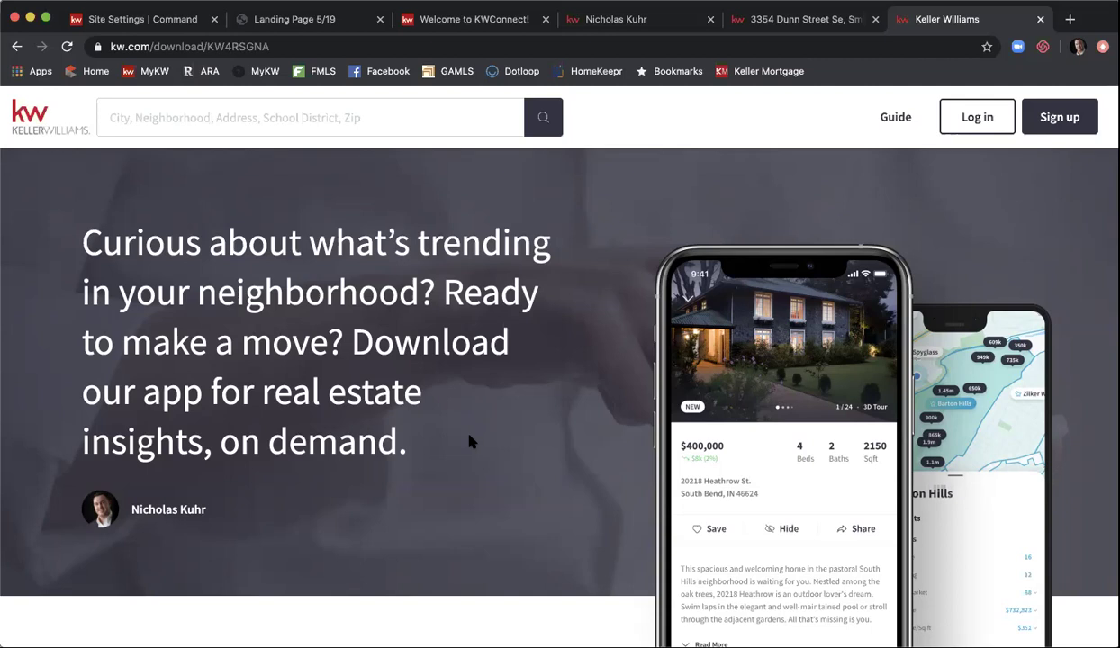
{"action": "left_click", "coordinate": [116, 24]}
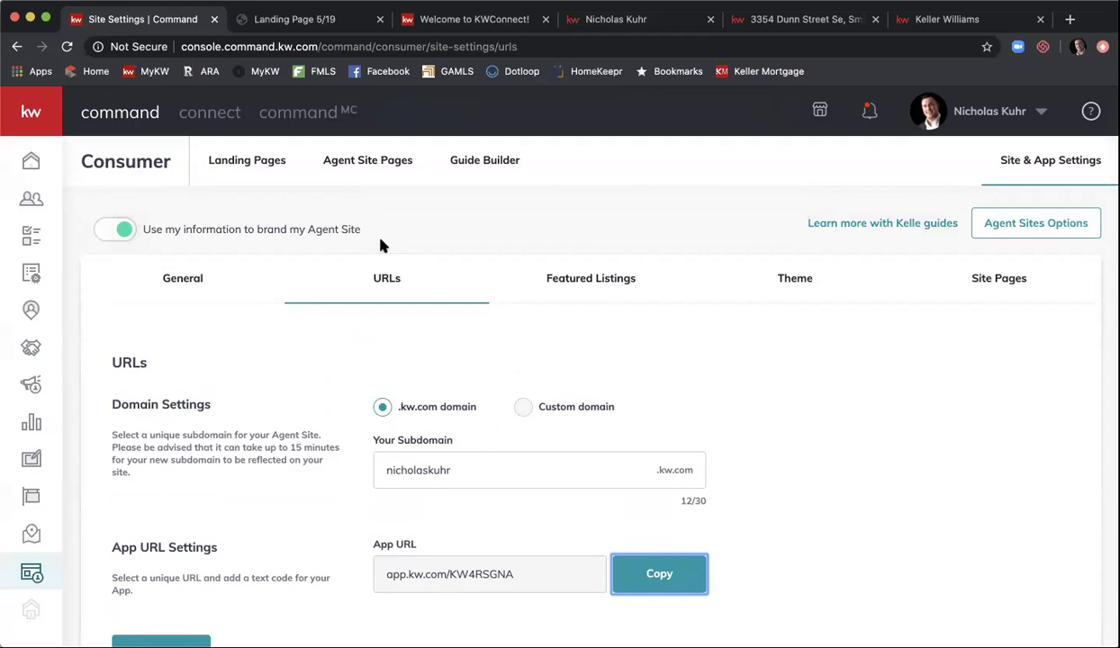
- Open the Guide Builder tab in the Consumer header
{"action": "left_click", "coordinate": [490, 176]}
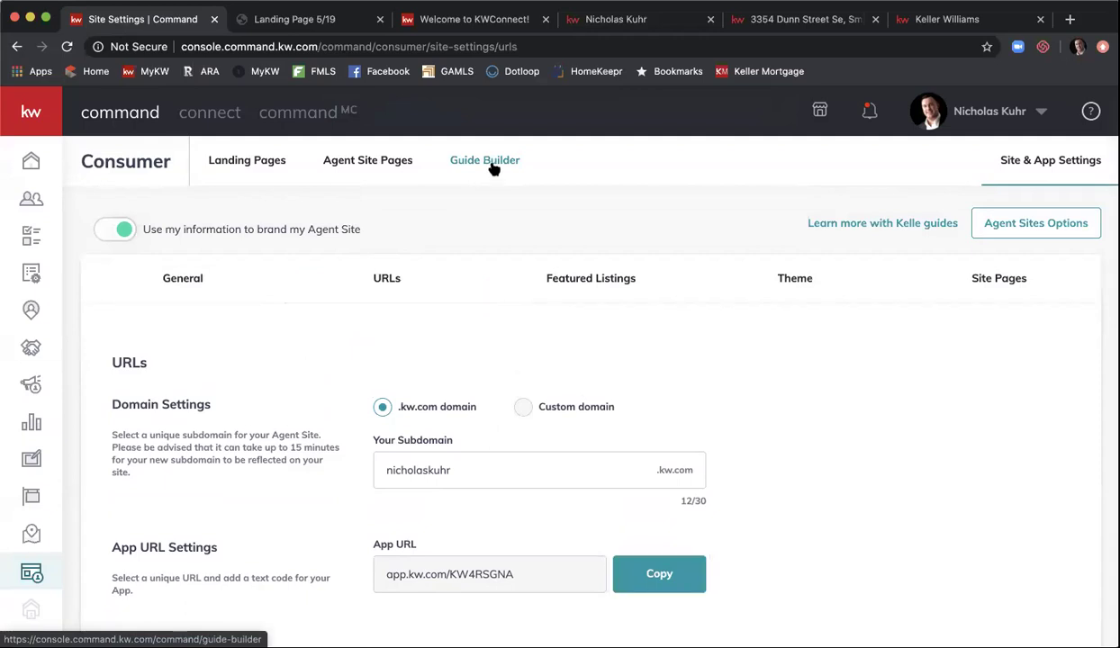
{"action": "left_click", "coordinate": [493, 166]}
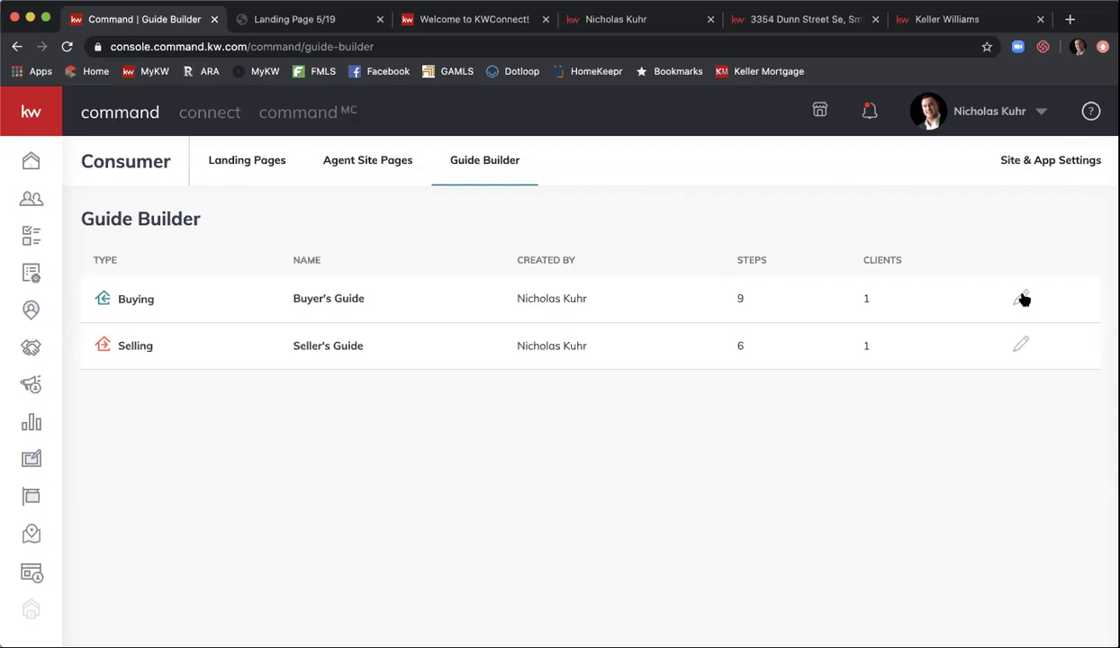
- Edit the Buyer's Guide and scroll through its steps, then back to Start Your Search
{"action": "left_click", "coordinate": [1022, 299]}
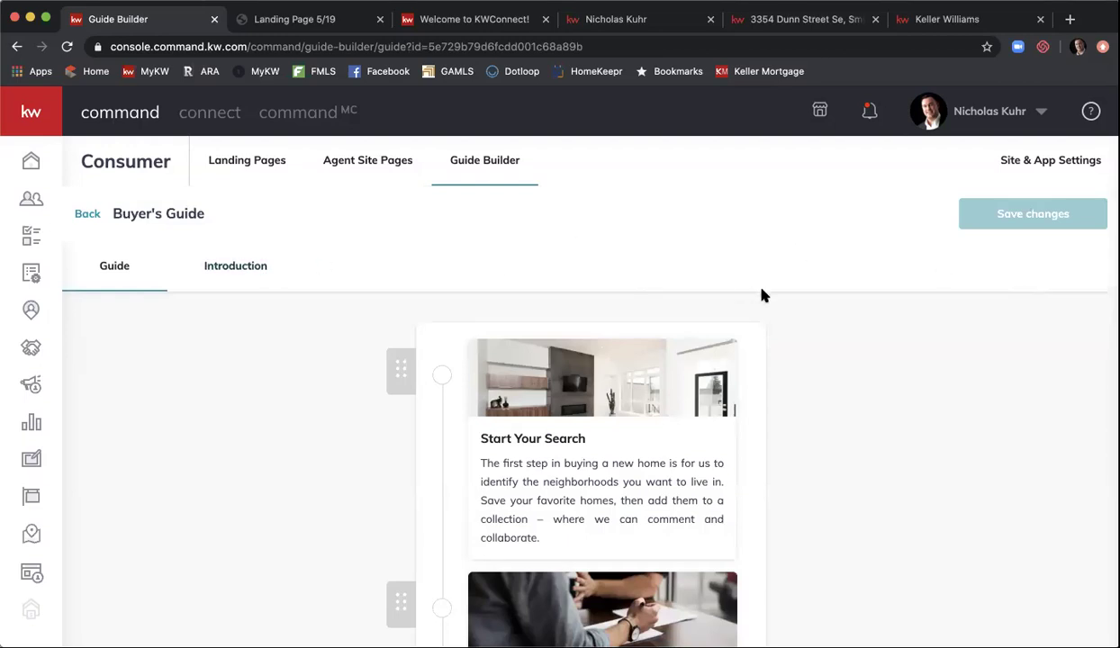
{"action": "scroll", "coordinate": [873, 344], "scroll_direction": "down", "scroll_amount": 4}
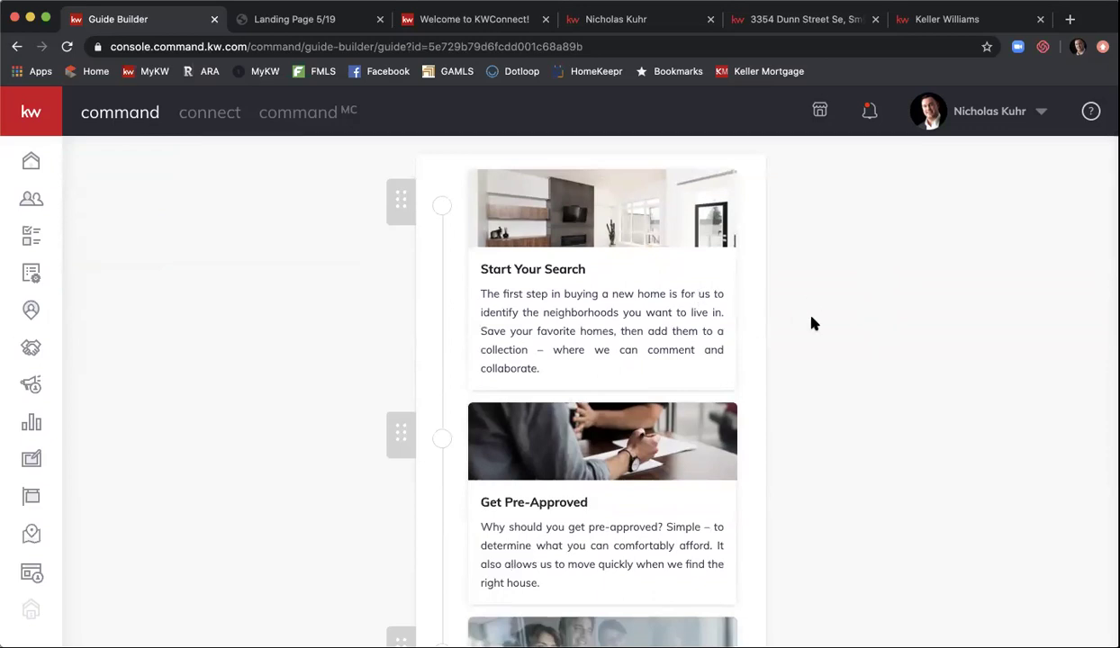
{"action": "scroll", "coordinate": [810, 322], "scroll_direction": "down", "scroll_amount": 3}
{"action": "scroll", "coordinate": [813, 323], "scroll_direction": "down", "scroll_amount": 4}
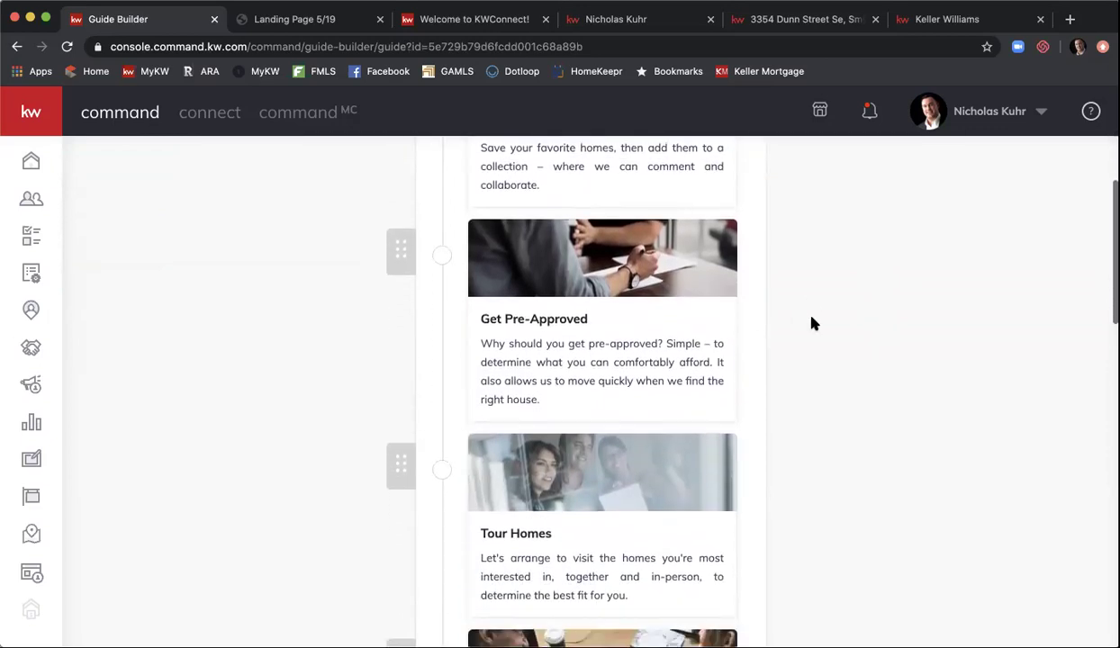
{"action": "scroll", "coordinate": [813, 322], "scroll_direction": "up", "scroll_amount": 8}
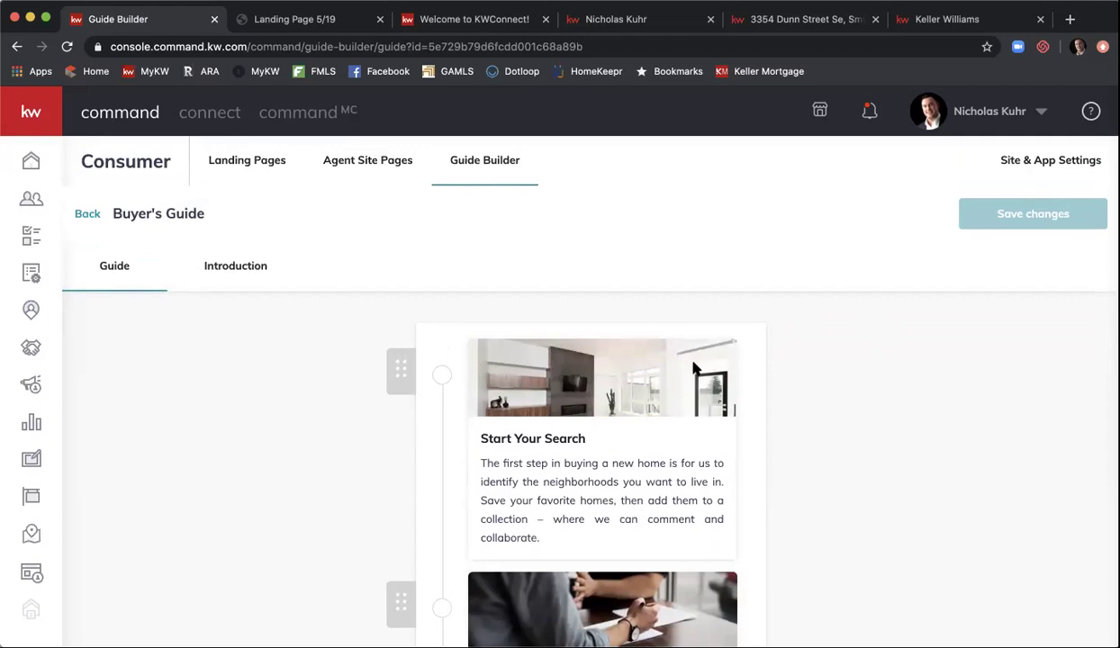
{"action": "left_click", "coordinate": [592, 377]}
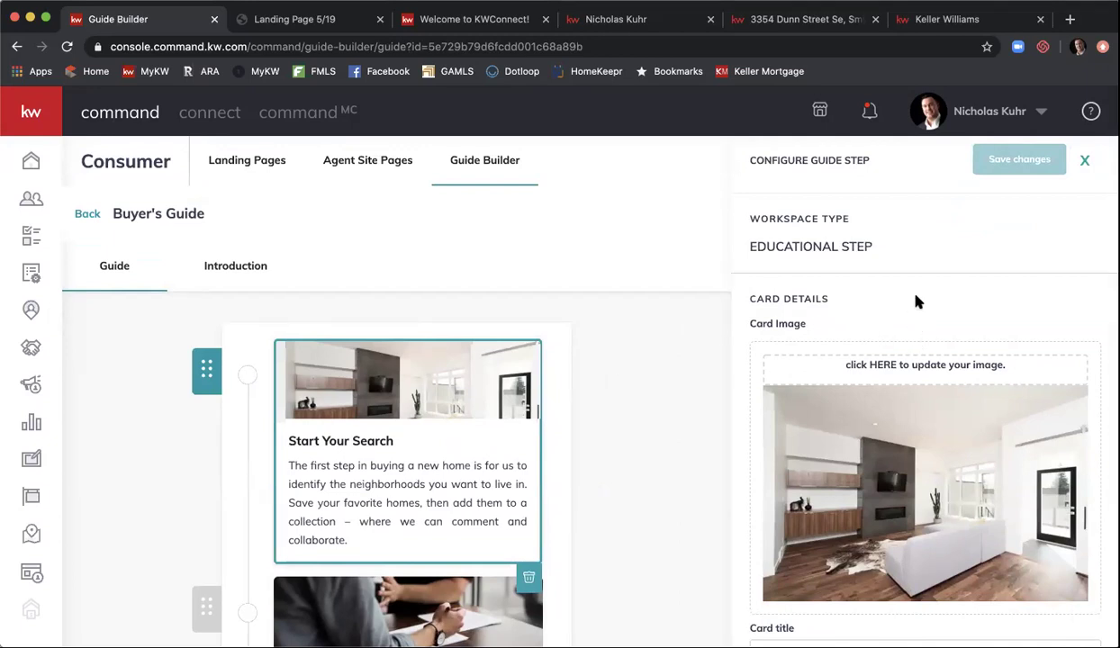
{"action": "scroll", "coordinate": [914, 301], "scroll_direction": "down", "scroll_amount": 2}
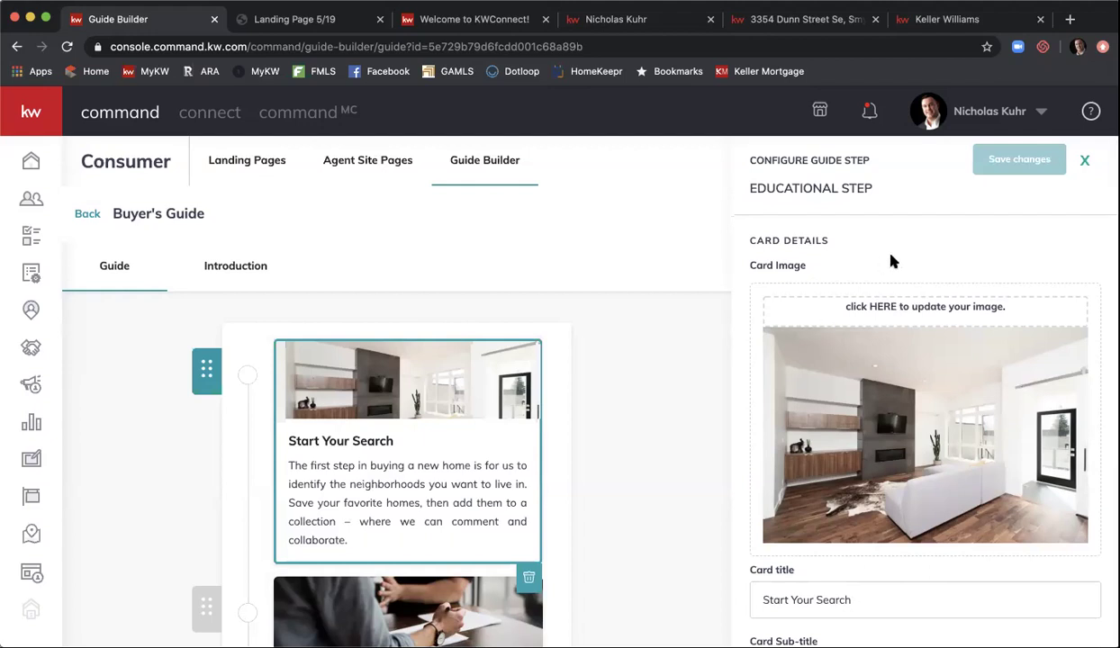
{"action": "scroll", "coordinate": [891, 261], "scroll_direction": "down", "scroll_amount": 2}
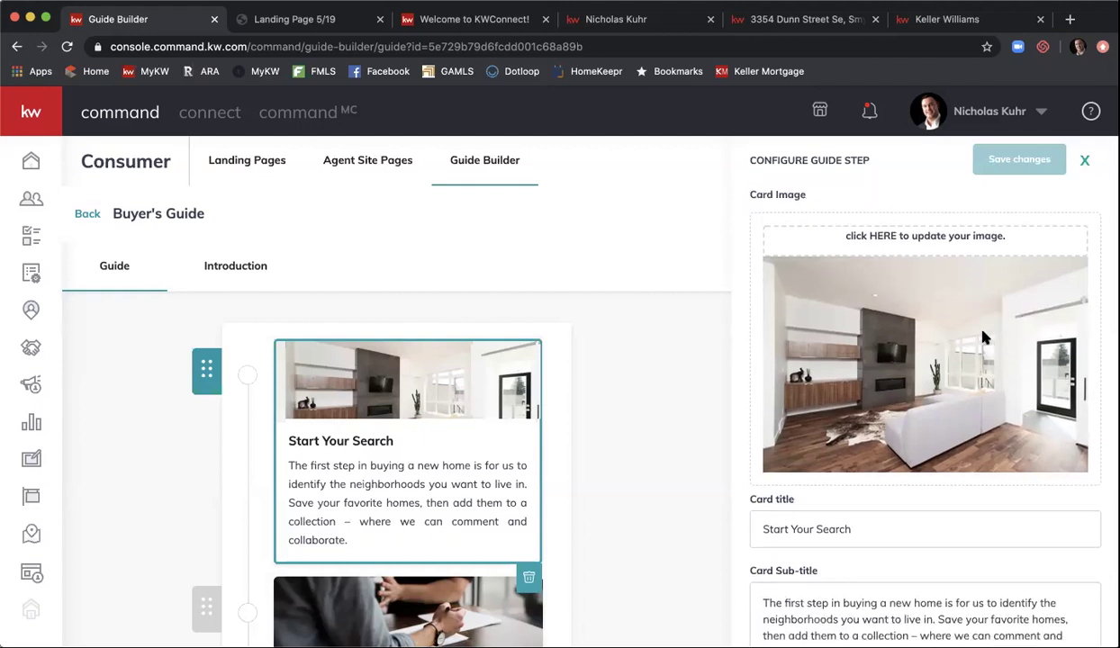
{"action": "scroll", "coordinate": [985, 338], "scroll_direction": "down", "scroll_amount": 4}
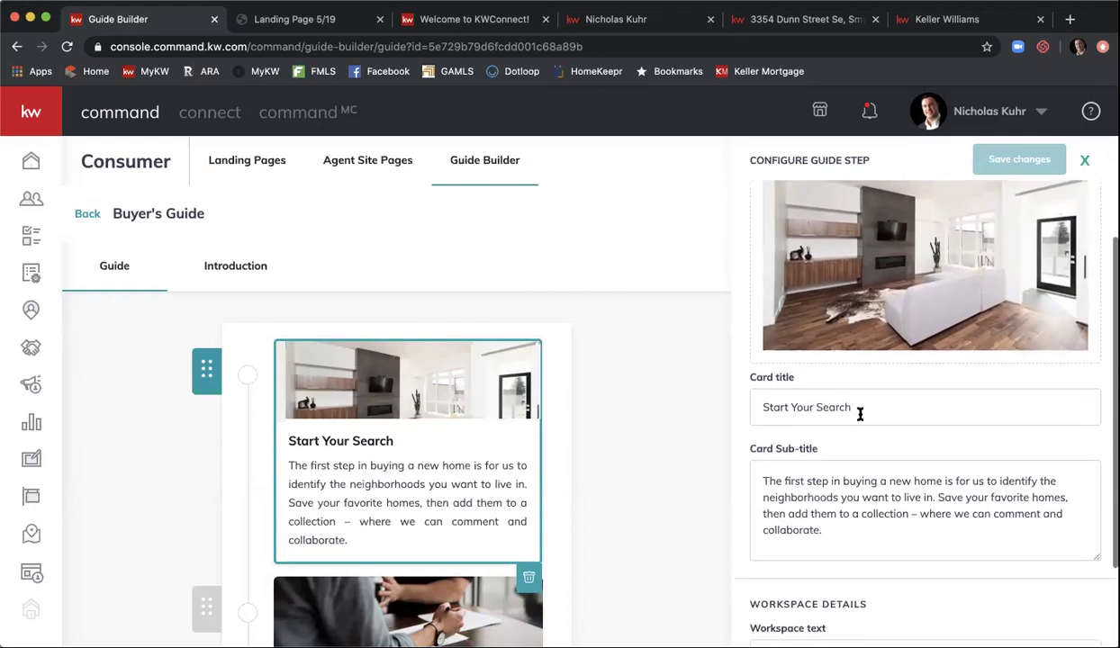
{"action": "scroll", "coordinate": [860, 413], "scroll_direction": "down", "scroll_amount": 2}
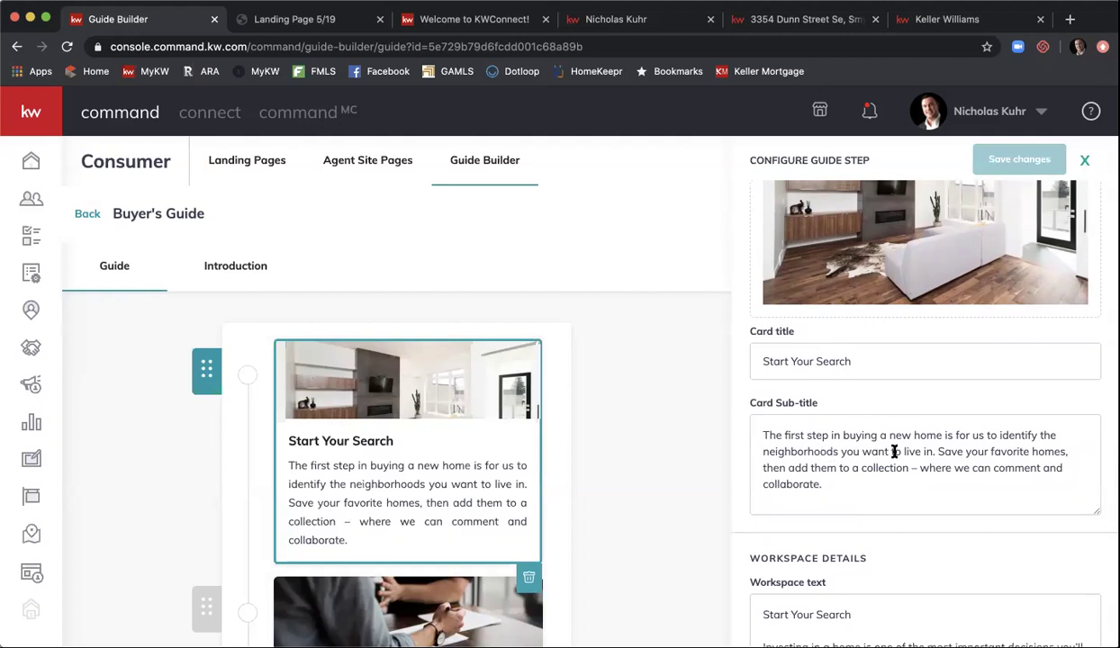
{"action": "scroll", "coordinate": [894, 452], "scroll_direction": "down", "scroll_amount": 2}
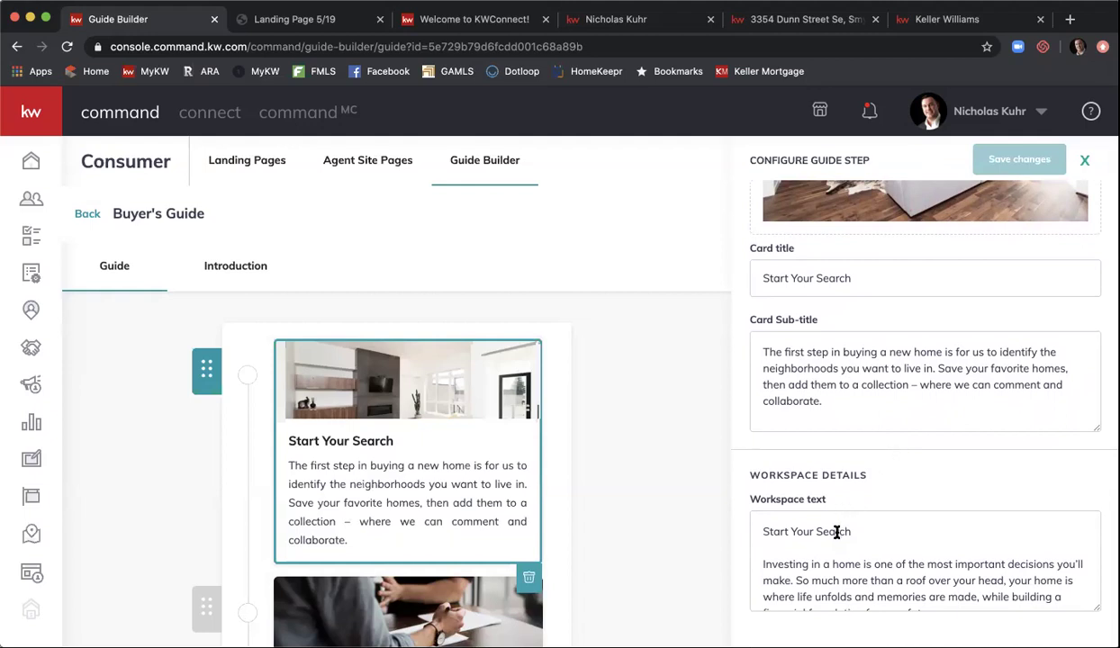
{"action": "scroll", "coordinate": [836, 532], "scroll_direction": "down", "scroll_amount": 1}
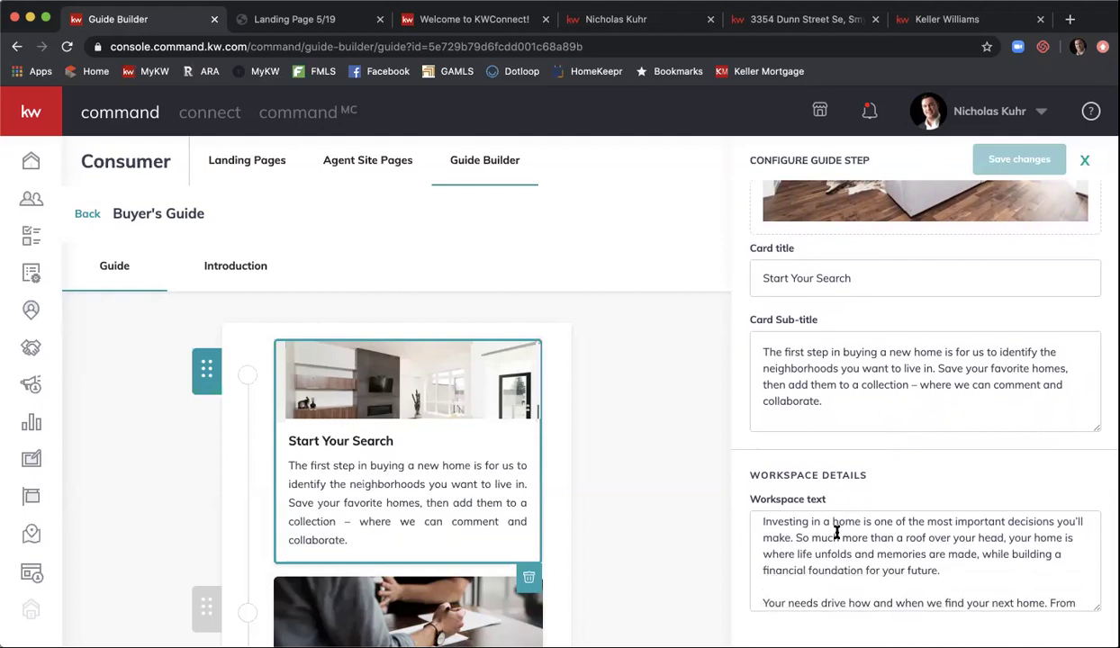
{"action": "scroll", "coordinate": [837, 532], "scroll_direction": "up", "scroll_amount": 1}
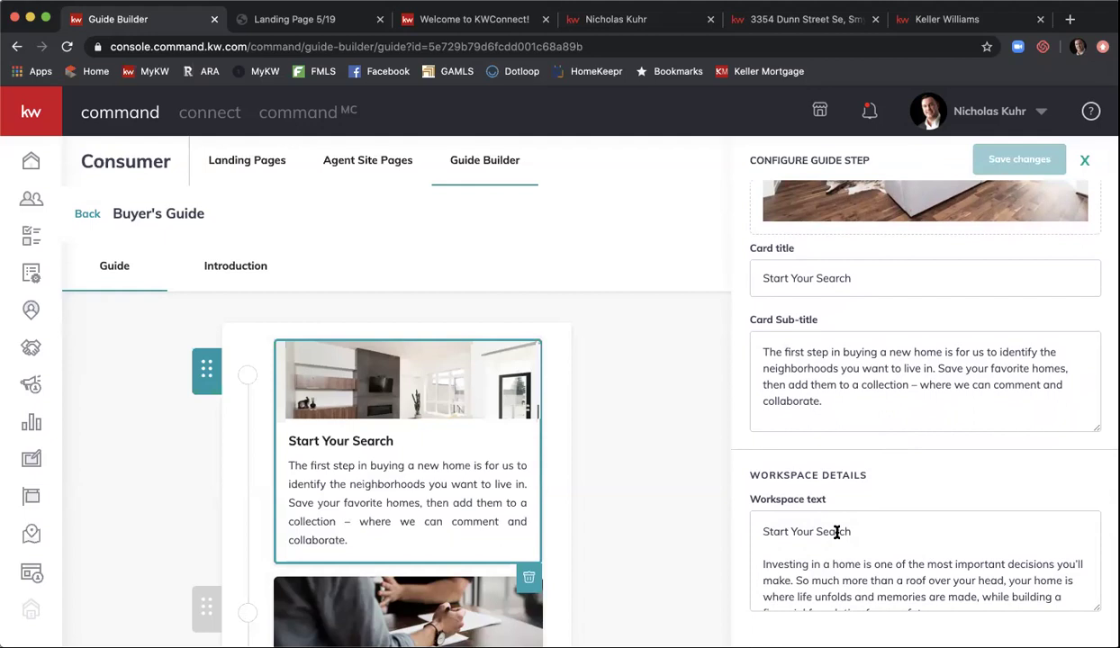
{"action": "scroll", "coordinate": [836, 532], "scroll_direction": "down", "scroll_amount": 5}
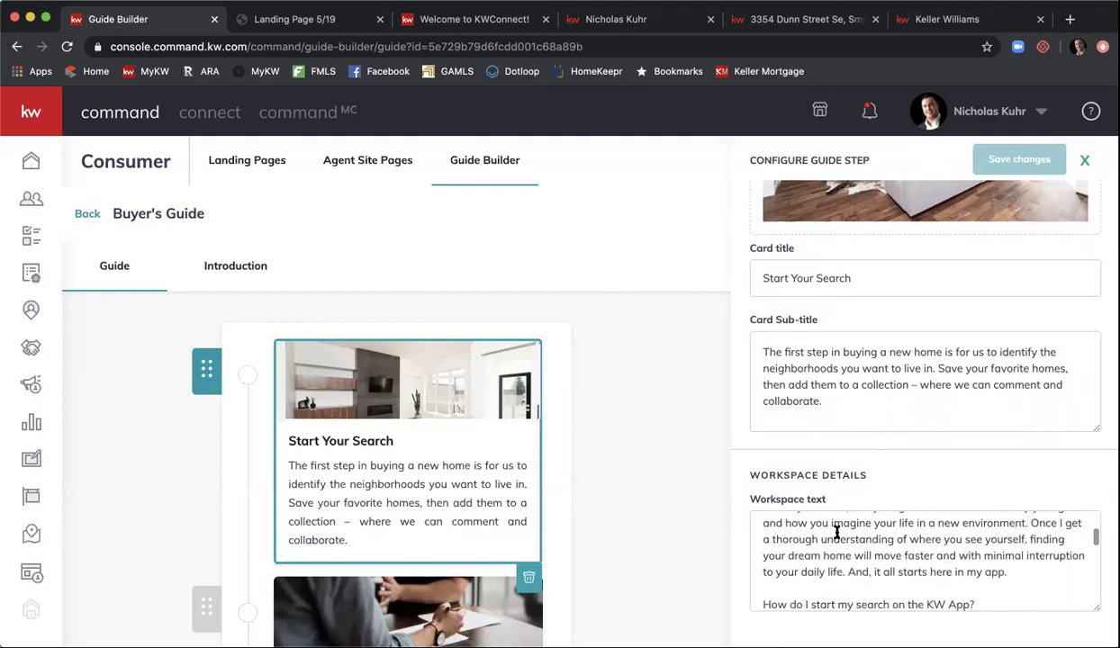
{"action": "scroll", "coordinate": [836, 532], "scroll_direction": "down", "scroll_amount": 2}
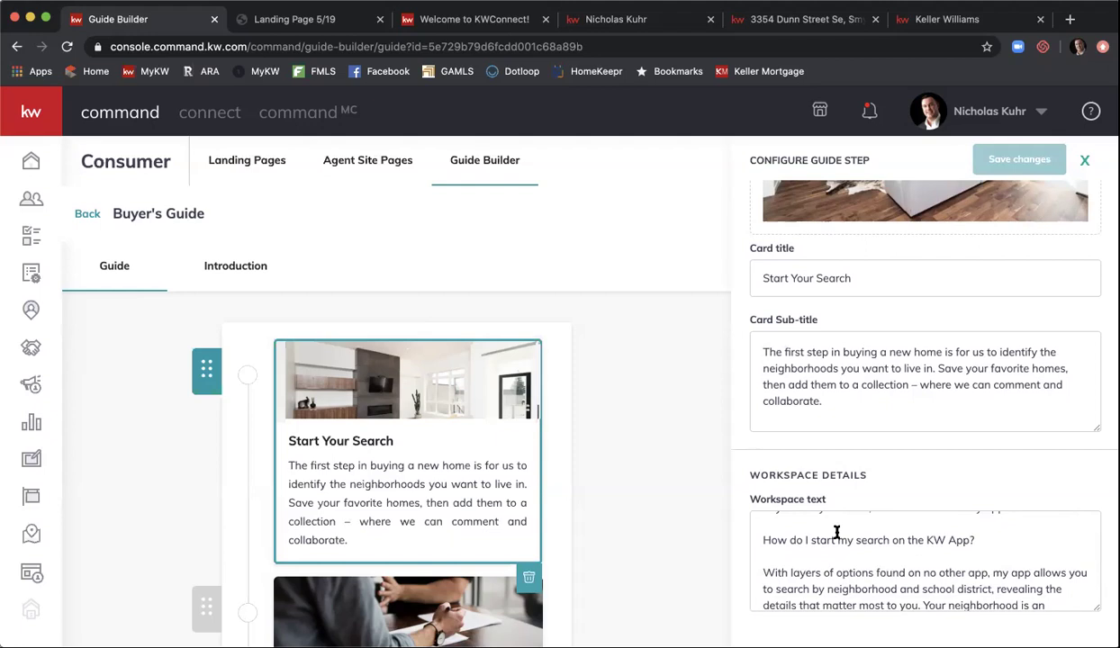
{"action": "scroll", "coordinate": [836, 532], "scroll_direction": "down", "scroll_amount": 2}
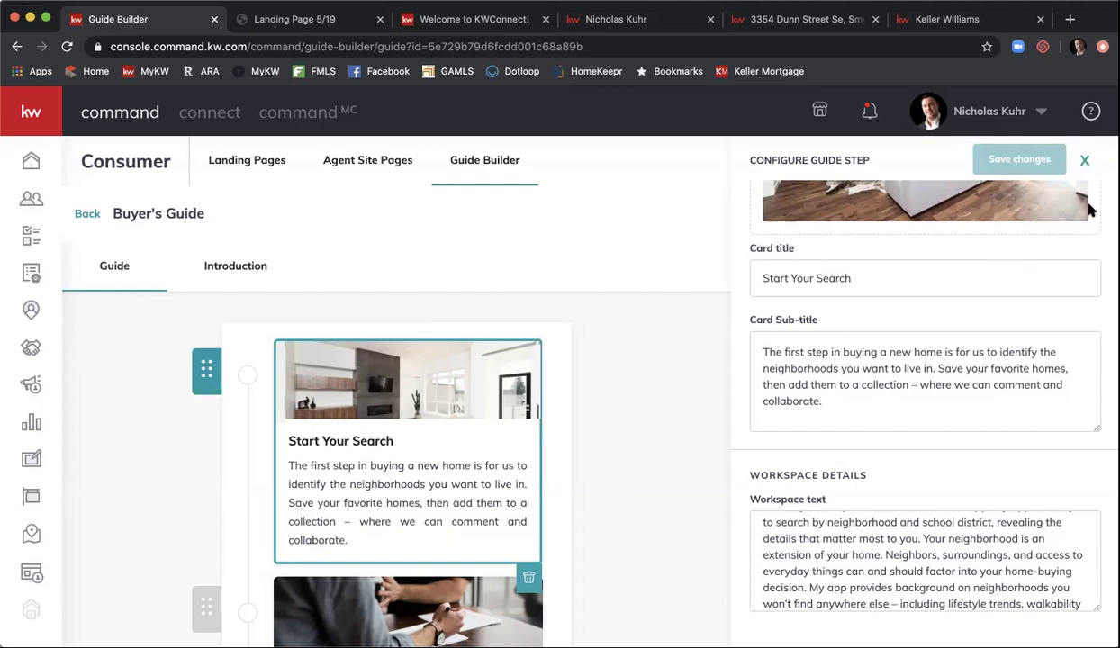
{"action": "left_click", "coordinate": [1085, 161]}
{"action": "scroll", "coordinate": [642, 358], "scroll_direction": "down", "scroll_amount": 3}
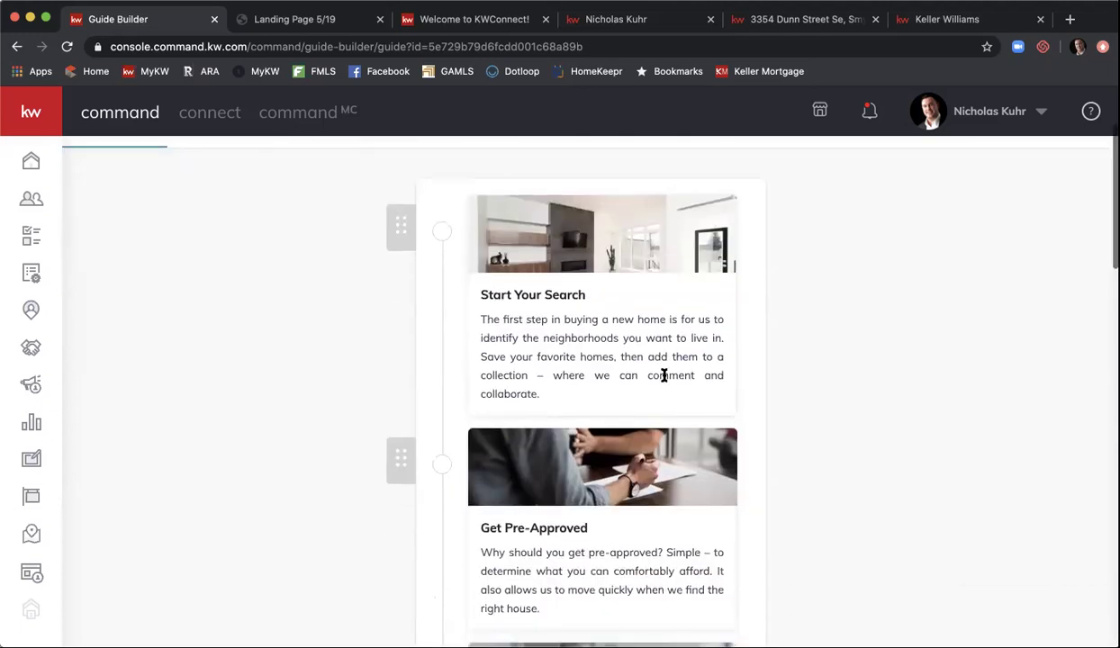
- Review the Get Pre-Approved step's Card Sub-title, then close its settings panel
{"action": "left_click", "coordinate": [559, 517]}
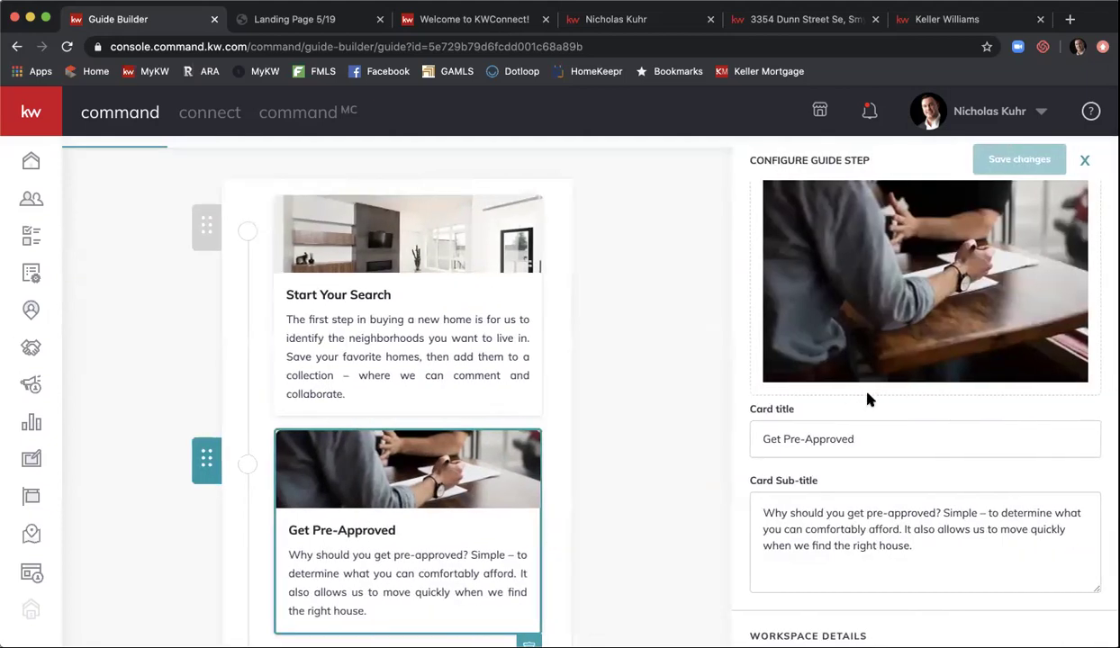
{"action": "scroll", "coordinate": [867, 399], "scroll_direction": "down", "scroll_amount": 1}
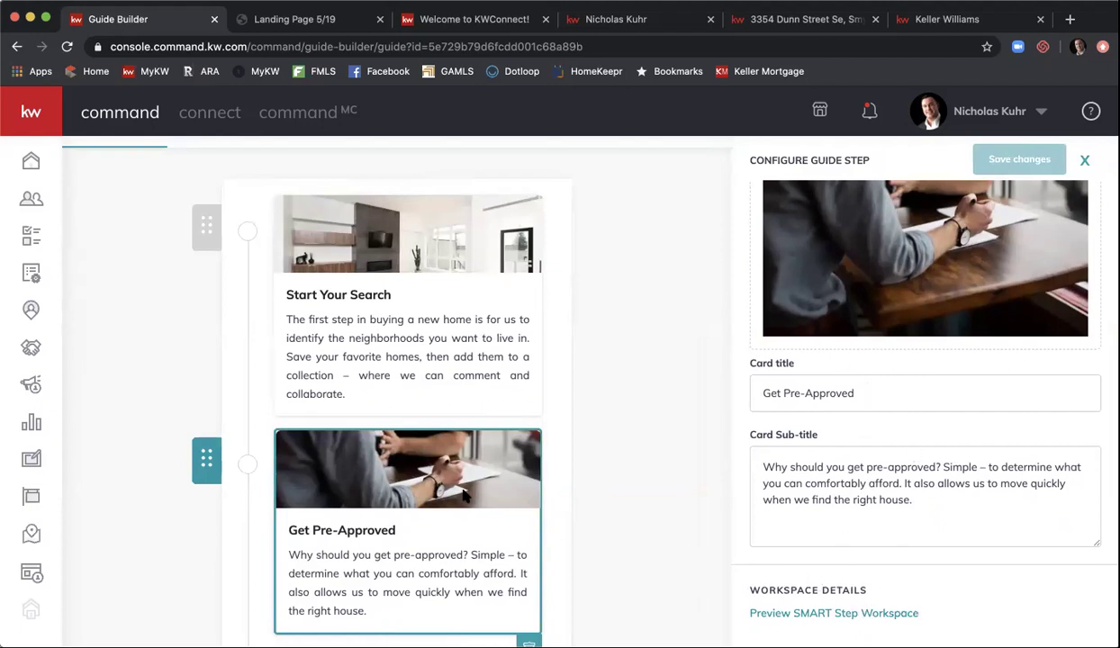
{"action": "left_click", "coordinate": [383, 477]}
{"action": "left_click", "coordinate": [501, 440]}
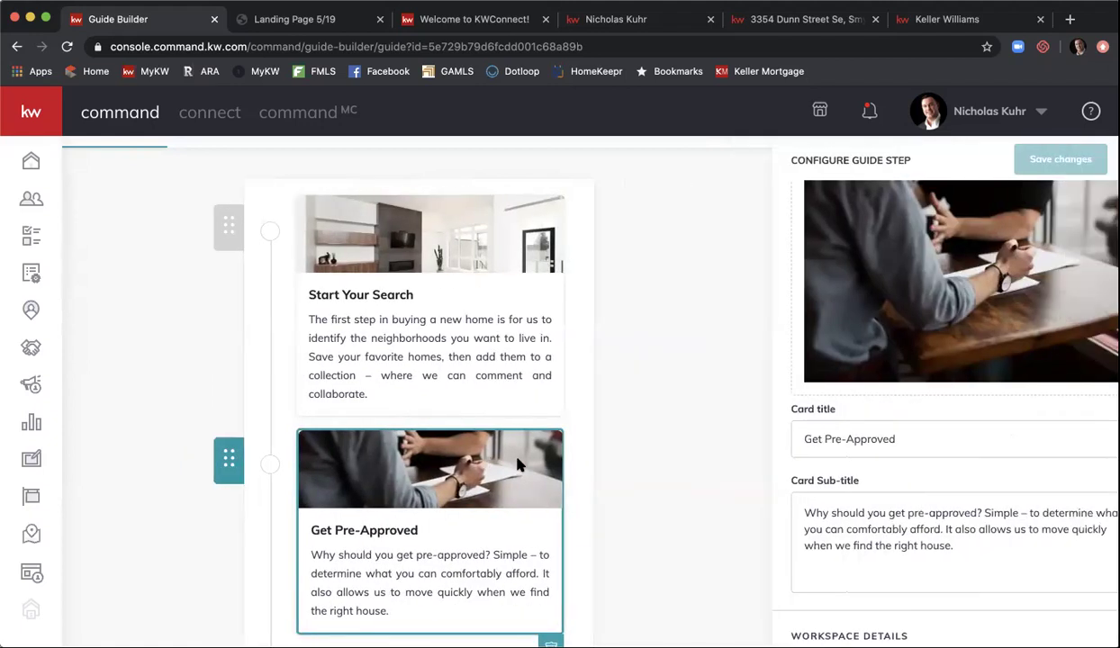
{"action": "scroll", "coordinate": [902, 412], "scroll_direction": "down", "scroll_amount": 1}
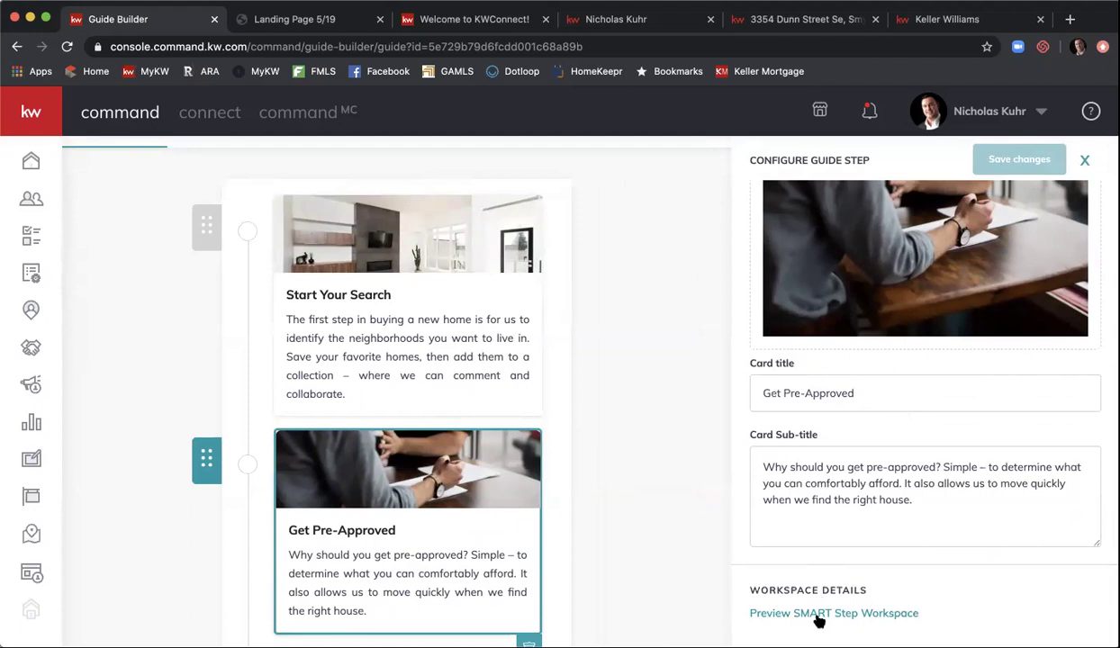
{"action": "left_click", "coordinate": [999, 479]}
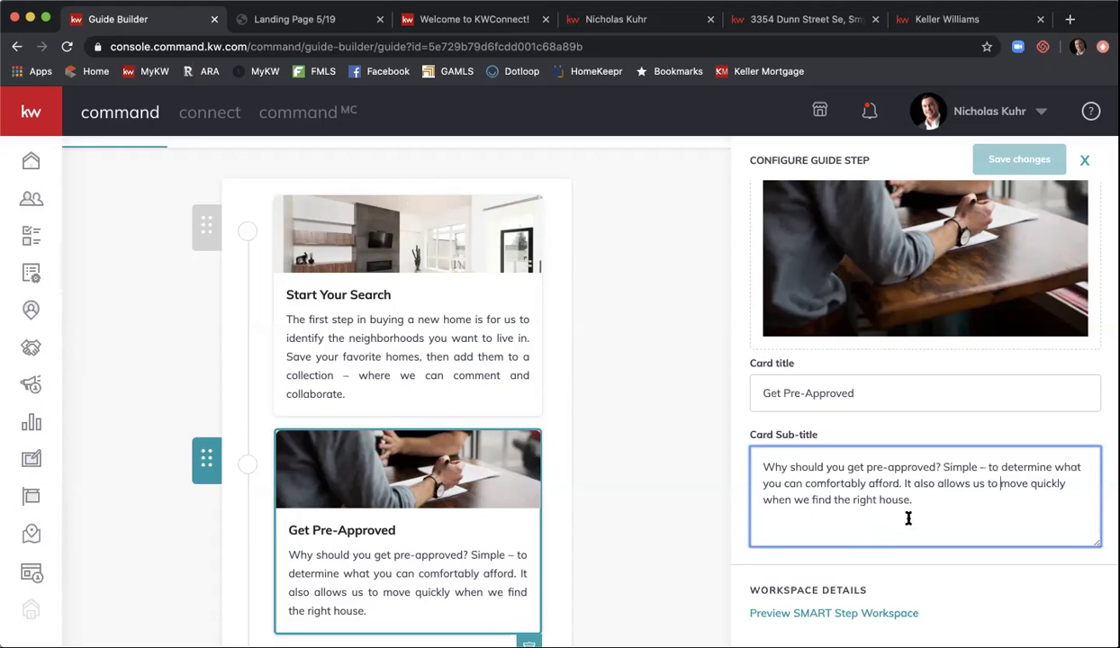
{"action": "left_click", "coordinate": [388, 311]}
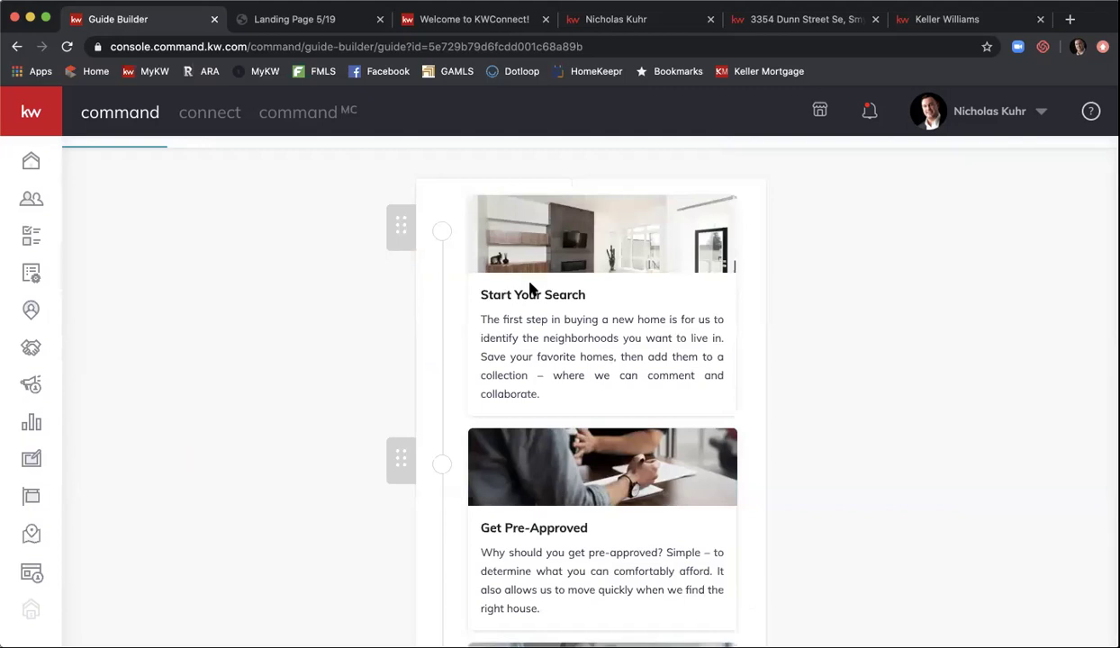
- Open the Start Your Search step's configuration and scroll through its settings
{"action": "left_click", "coordinate": [532, 288]}
{"action": "scroll", "coordinate": [918, 353], "scroll_direction": "down", "scroll_amount": 3}
{"action": "scroll", "coordinate": [918, 353], "scroll_direction": "down", "scroll_amount": 2}
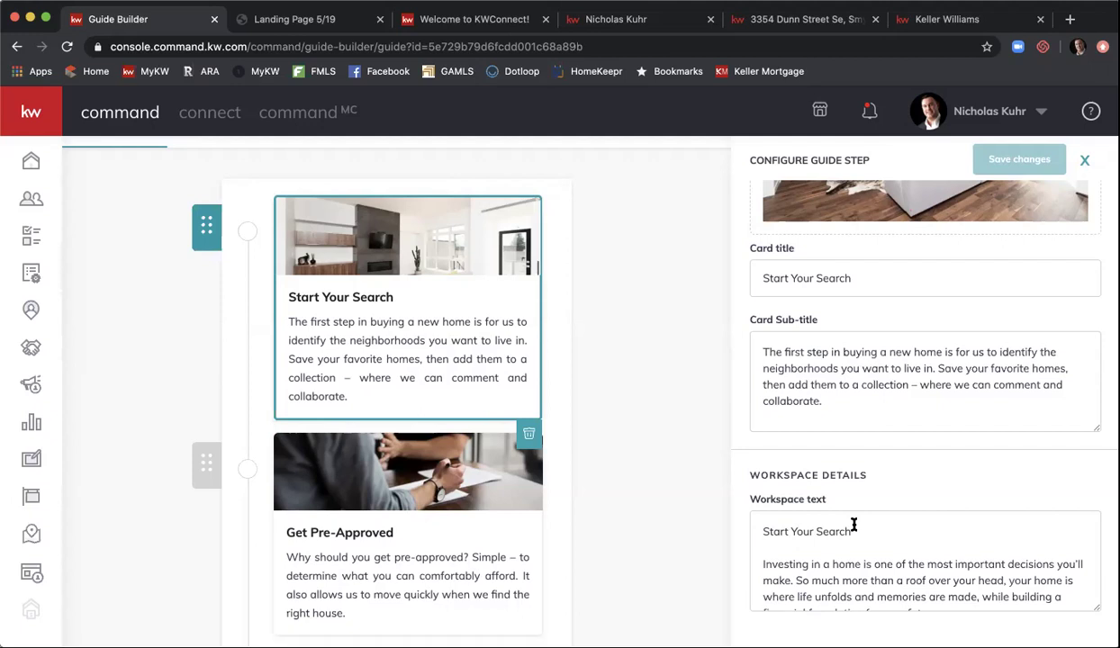
{"action": "scroll", "coordinate": [854, 525], "scroll_direction": "down", "scroll_amount": 1}
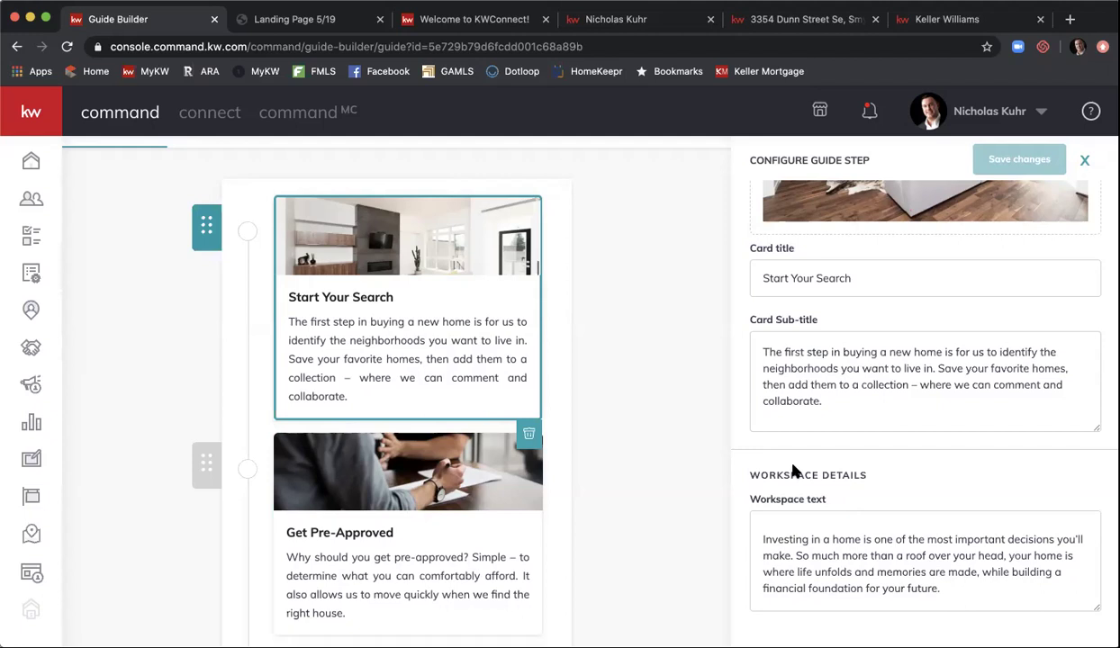
- Close the Start Your Search settings and open the Home Inspection step's settings
{"action": "left_click", "coordinate": [576, 392]}
{"action": "scroll", "coordinate": [725, 284], "scroll_direction": "down", "scroll_amount": 2}
{"action": "scroll", "coordinate": [725, 283], "scroll_direction": "down", "scroll_amount": 6}
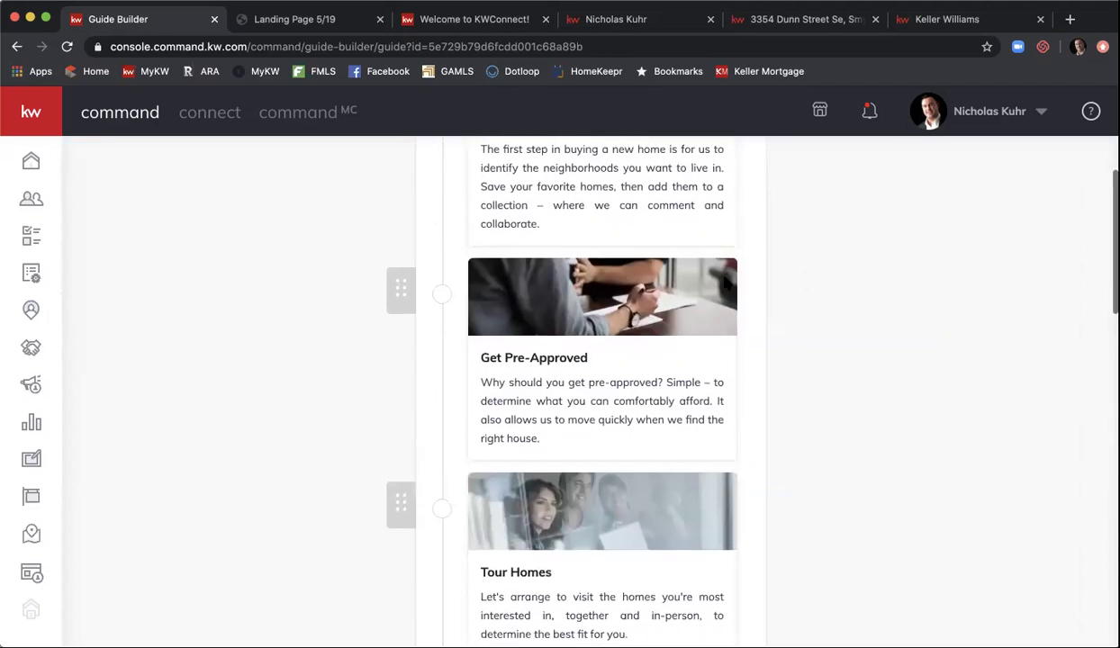
{"action": "scroll", "coordinate": [726, 283], "scroll_direction": "down", "scroll_amount": 5}
{"action": "left_click", "coordinate": [652, 355]}
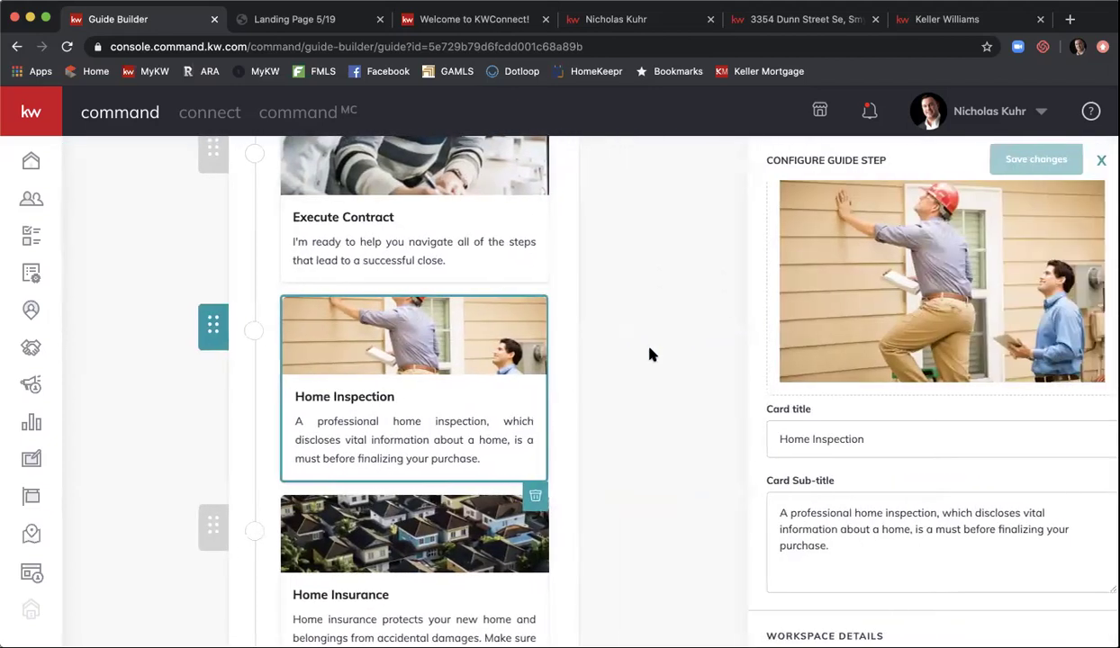
{"action": "scroll", "coordinate": [941, 387], "scroll_direction": "down", "scroll_amount": 3}
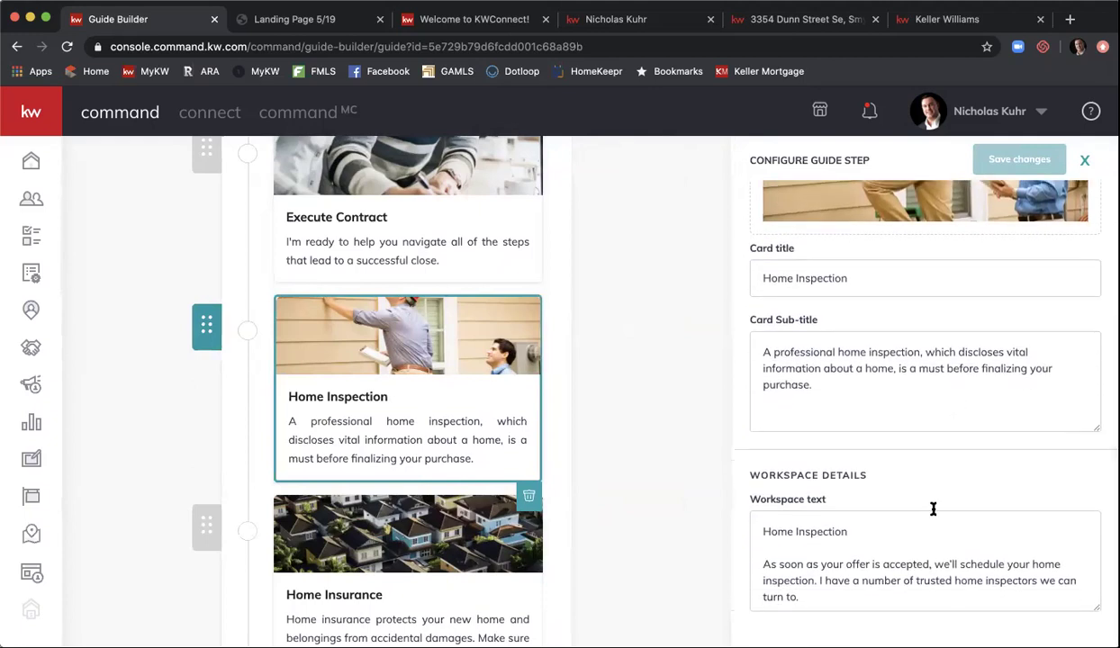
{"action": "scroll", "coordinate": [930, 525], "scroll_direction": "down", "scroll_amount": 1}
{"action": "scroll", "coordinate": [930, 526], "scroll_direction": "up", "scroll_amount": 1}
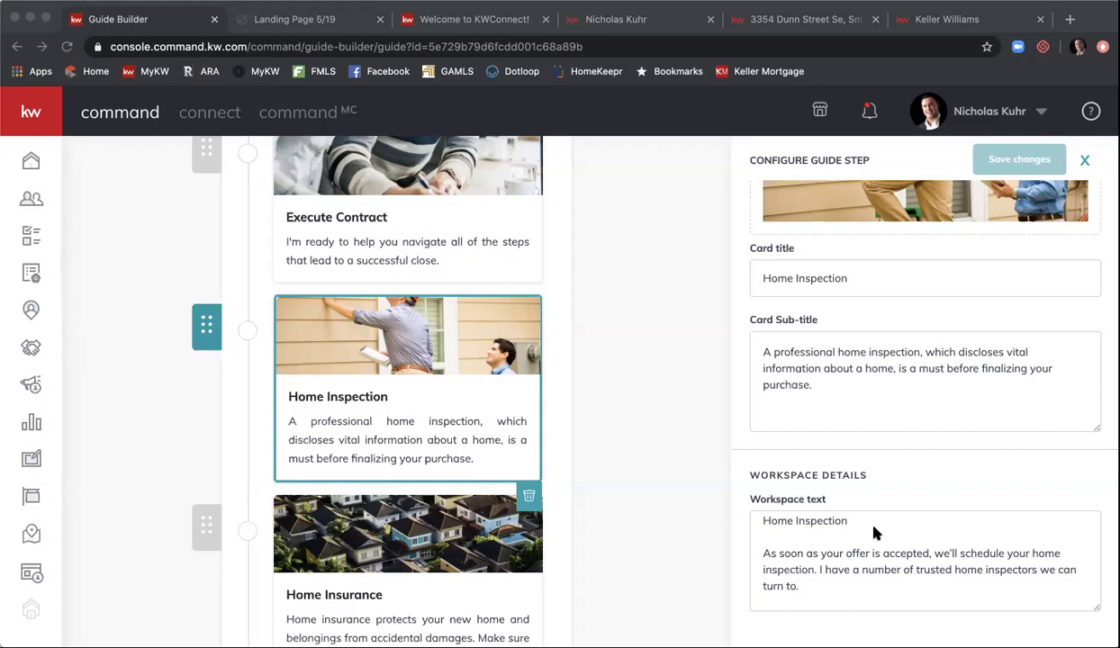
{"action": "left_click", "coordinate": [873, 530]}
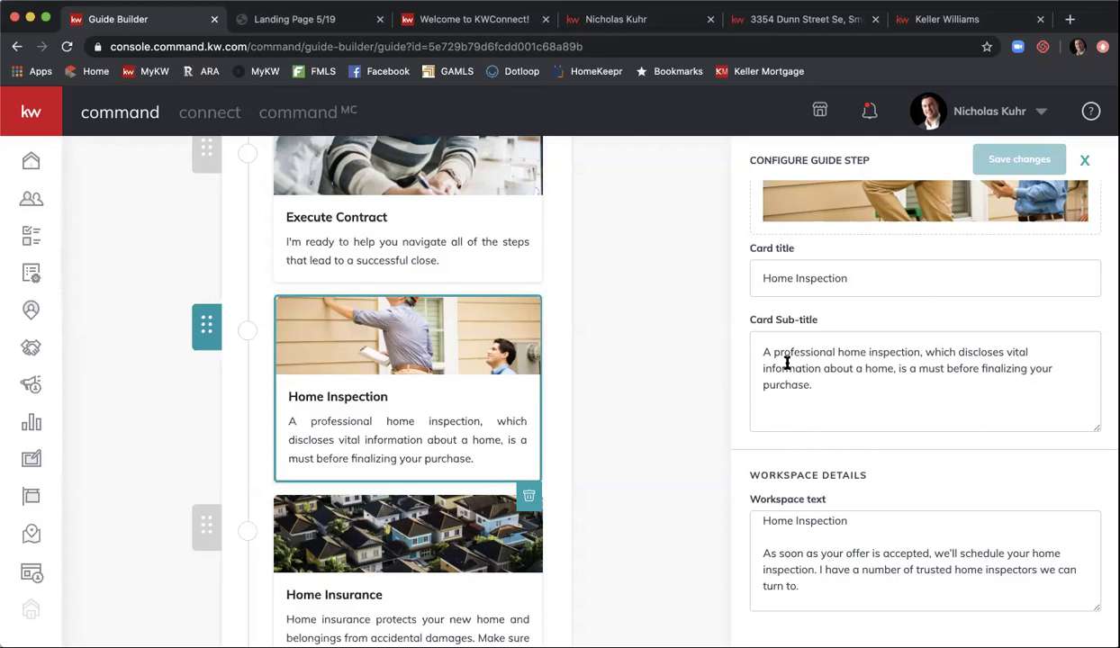
- Close the Home Inspection step settings and scroll to the end of the guide
{"action": "left_click", "coordinate": [630, 309]}
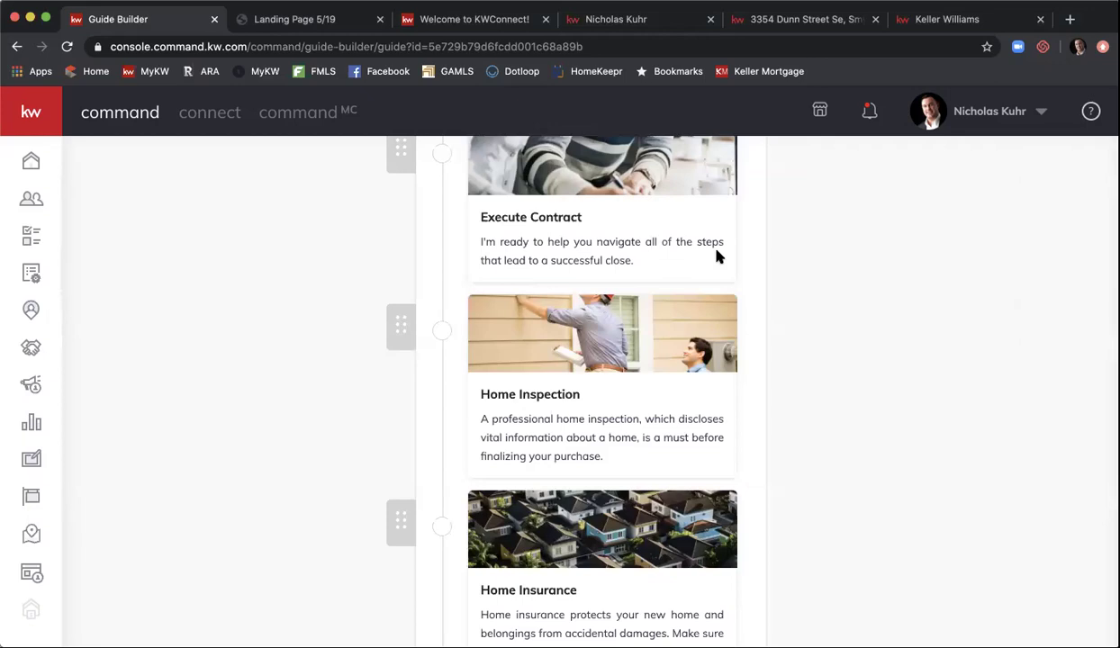
{"action": "scroll", "coordinate": [757, 242], "scroll_direction": "down", "scroll_amount": 5}
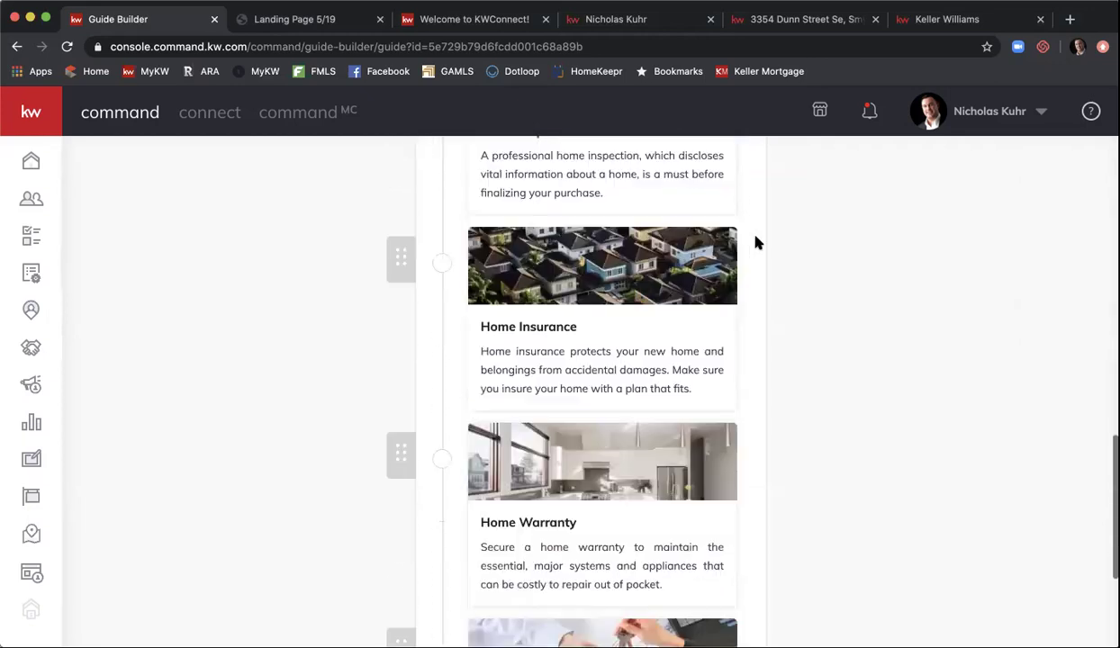
{"action": "scroll", "coordinate": [757, 242], "scroll_direction": "down", "scroll_amount": 1}
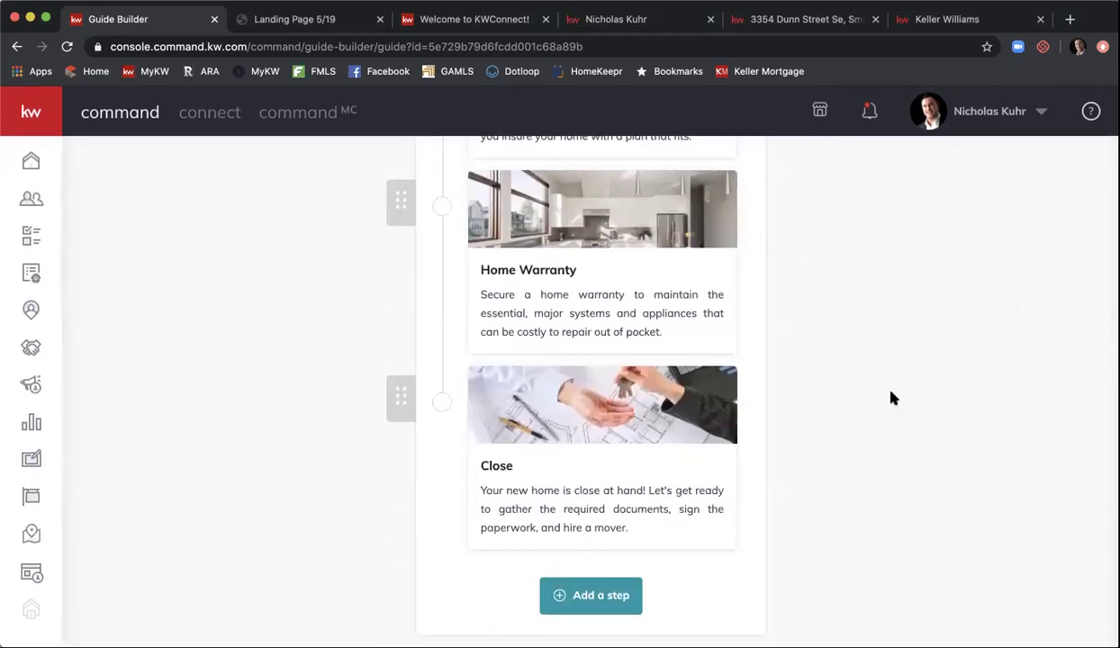
- Add a step with card title 'New Step for Test' and sub-title 'This is testing'
{"action": "left_click", "coordinate": [599, 591]}
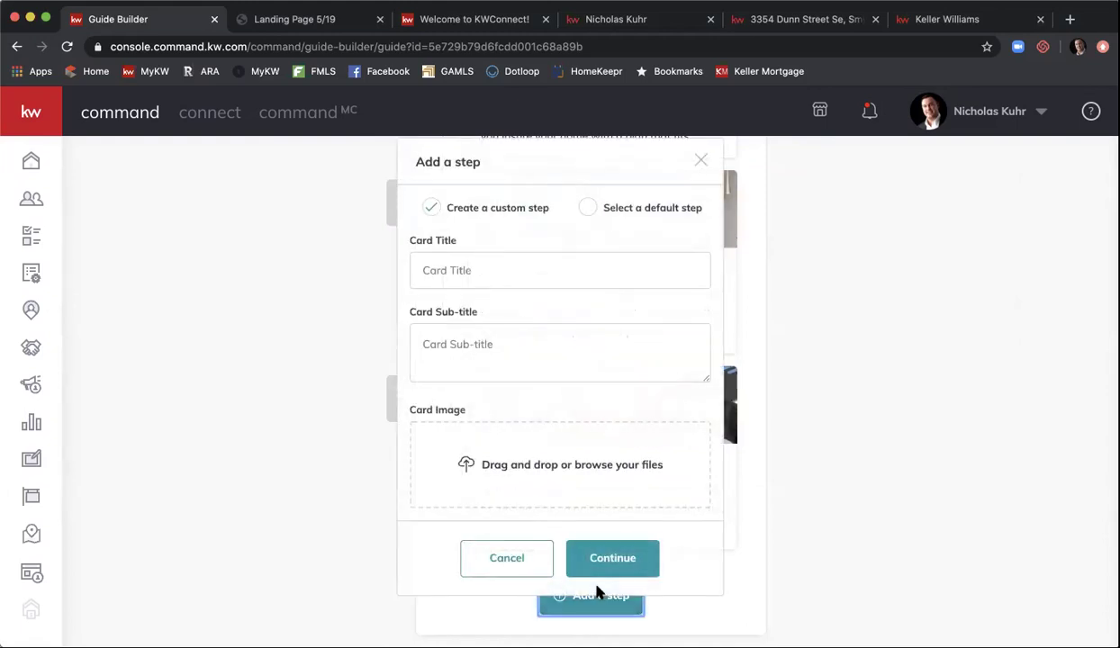
{"action": "left_click", "coordinate": [539, 267]}
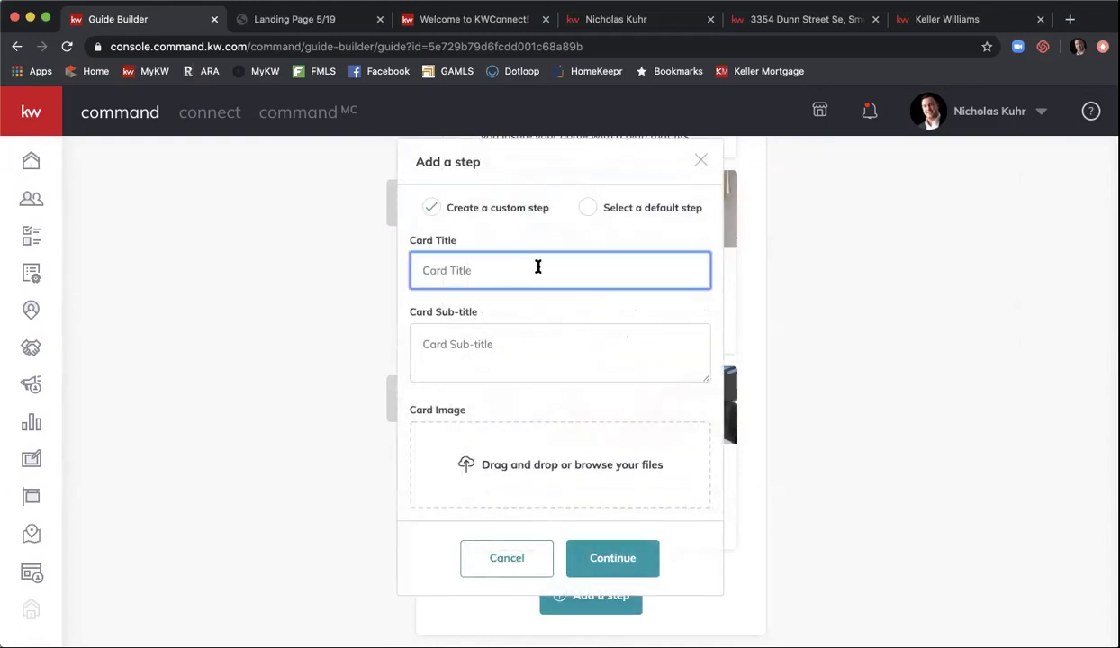
{"action": "type", "text": "New "}
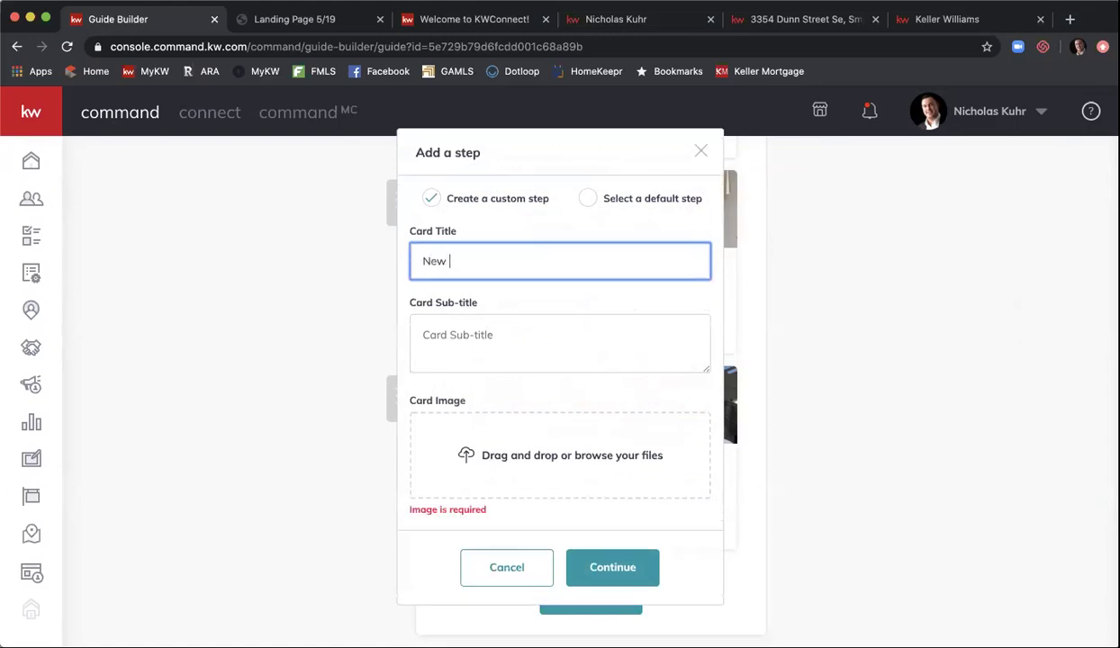
{"action": "type", "text": "Step for Test"}
{"action": "key", "text": "Tab"}
{"action": "type", "text": "This "}
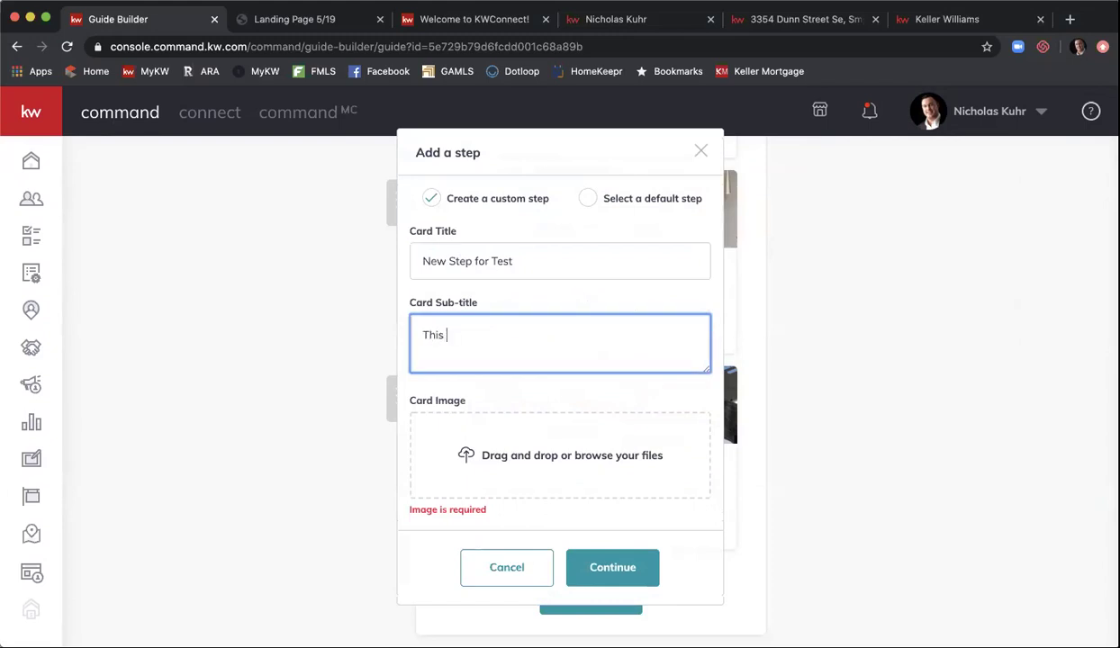
{"action": "type", "text": "is "}
{"action": "type", "text": "testing"}
{"action": "key", "text": "BackSpace"}
{"action": "key", "text": "BackSpace"}
{"action": "key", "text": "BackSpace"}
{"action": "key", "text": "BackSpace"}
{"action": "key", "text": "BackSpace"}
{"action": "key", "text": "BackSpace"}
{"action": "type", "text": "eting"}
- Upload a house photo, fix the sub-title's spelling, and confirm the new step
{"action": "left_click", "coordinate": [566, 469]}
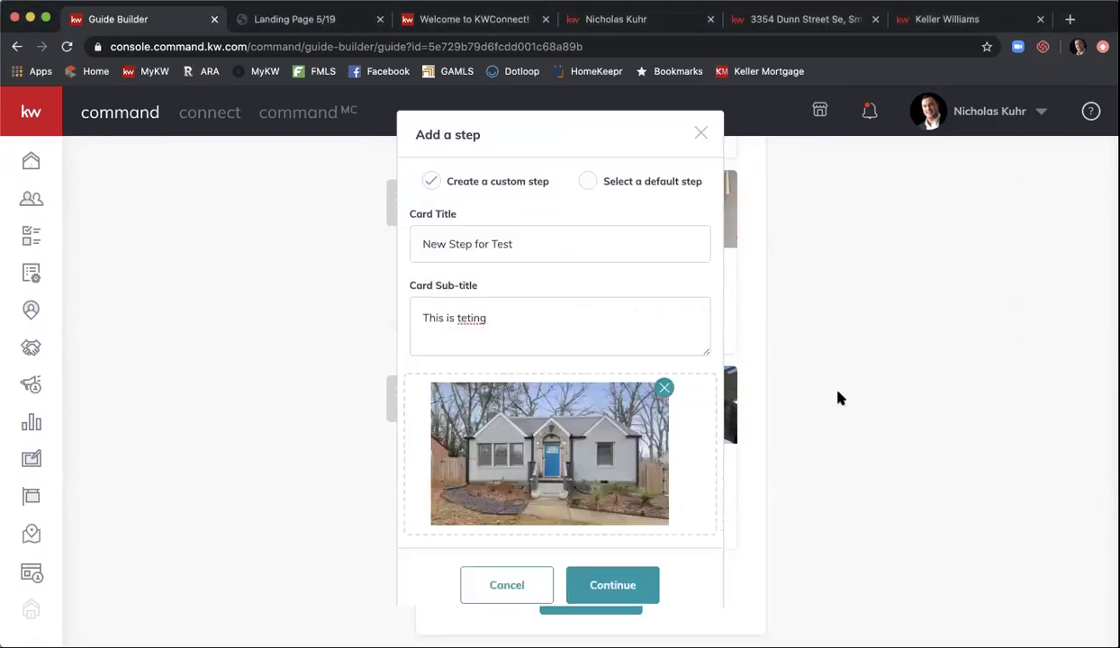
{"action": "left_click", "coordinate": [470, 316]}
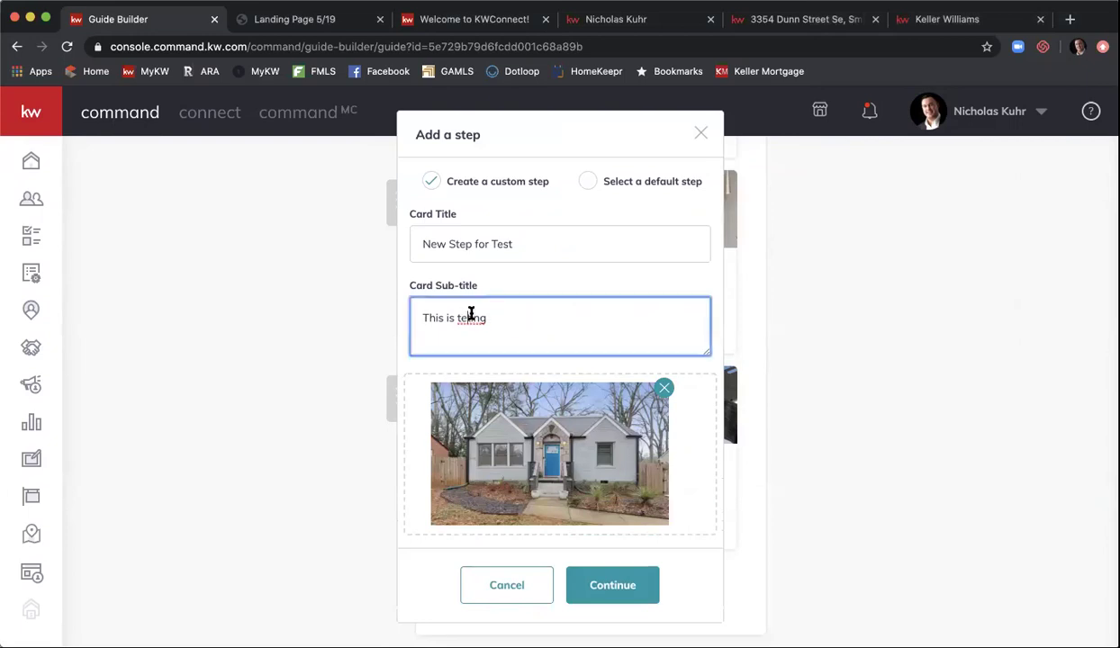
{"action": "type", "text": "s"}
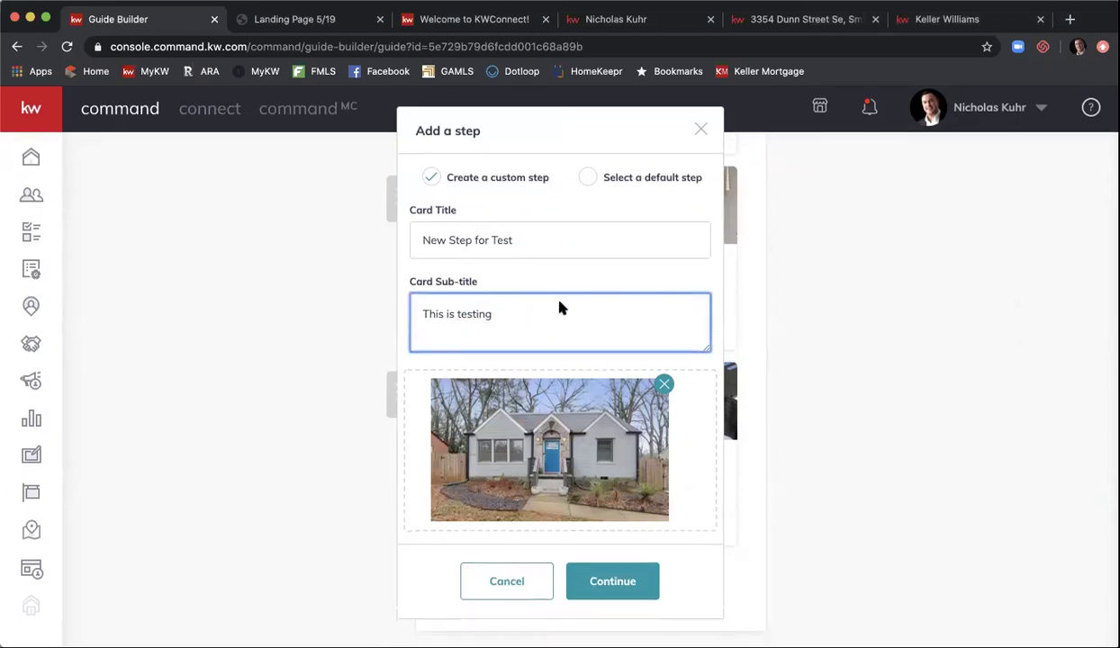
{"action": "left_click", "coordinate": [612, 581]}
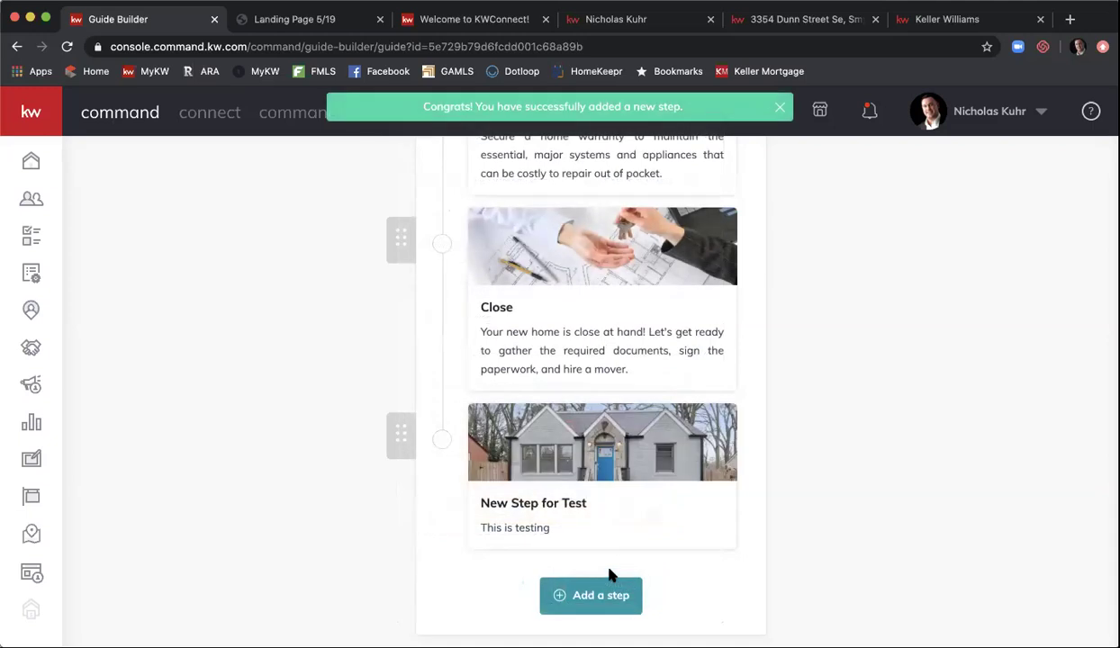
{"action": "left_click", "coordinate": [621, 490]}
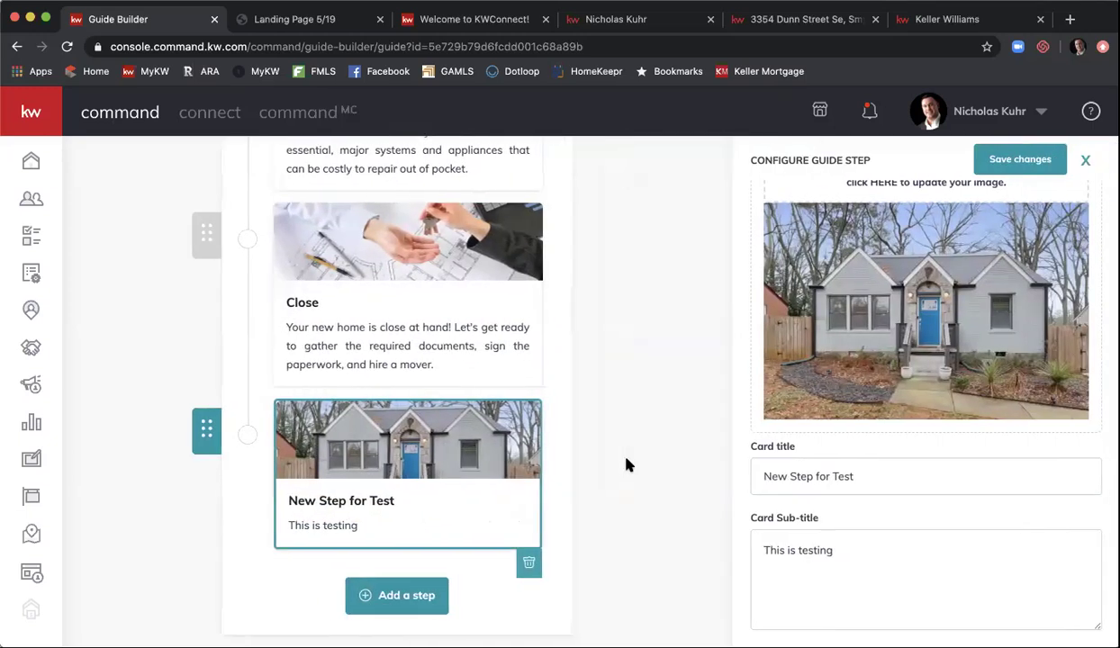
{"action": "scroll", "coordinate": [870, 515], "scroll_direction": "down", "scroll_amount": 3}
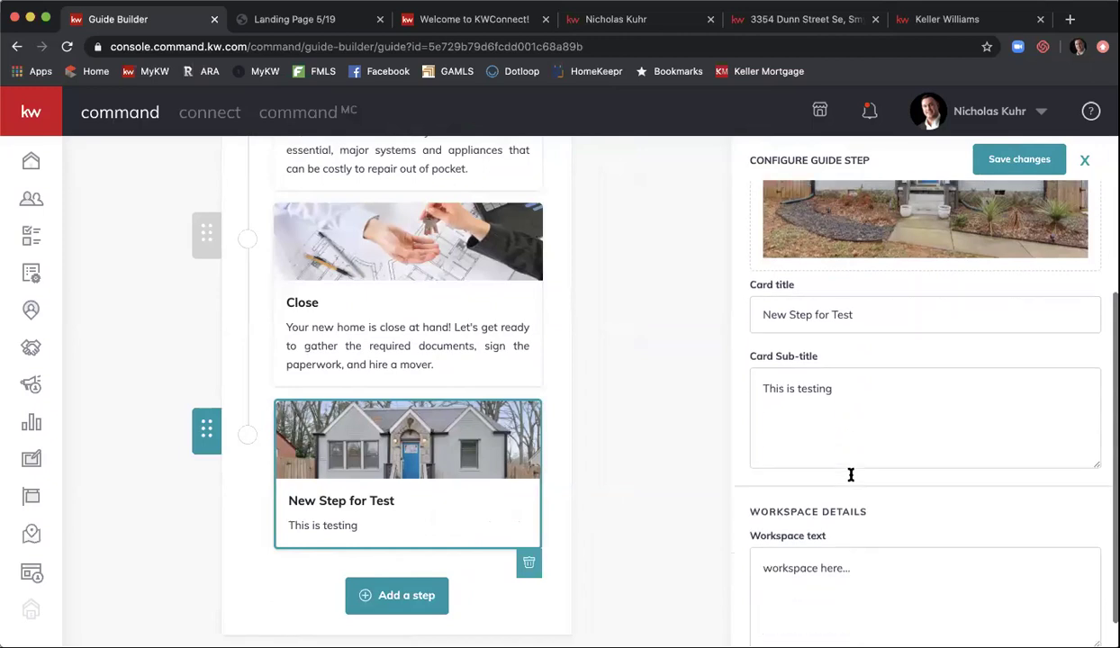
{"action": "left_click", "coordinate": [833, 538]}
{"action": "triple_click", "coordinate": [834, 542]}
{"action": "type", "text": "All of this information to be seen."}
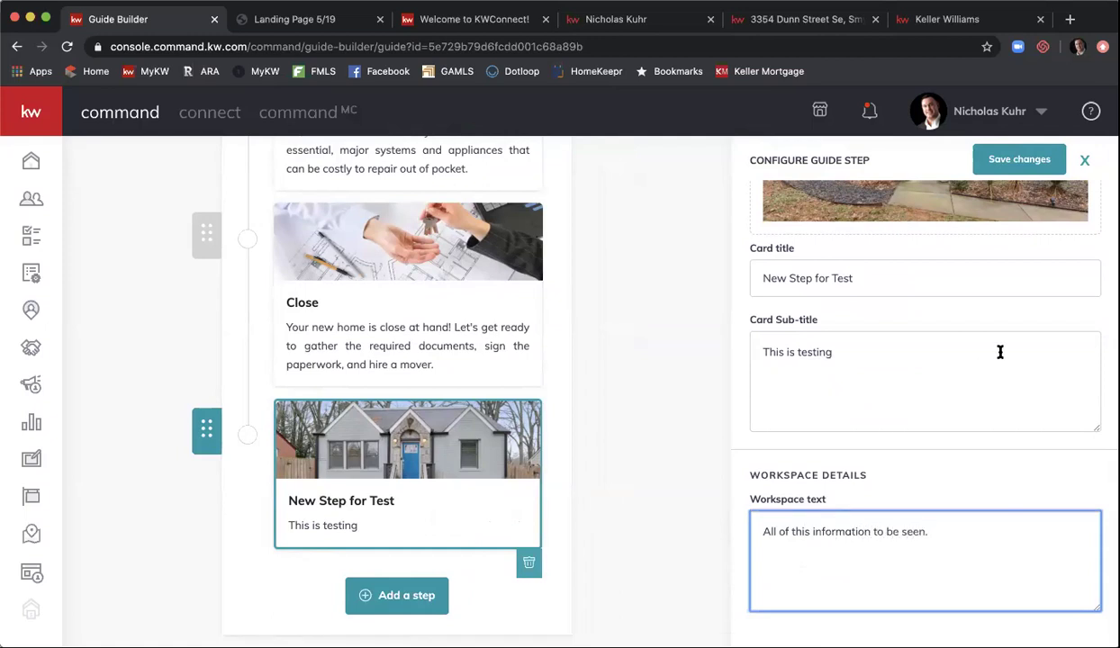
{"action": "scroll", "coordinate": [1036, 285], "scroll_direction": "up", "scroll_amount": 3}
{"action": "left_click", "coordinate": [1052, 159]}
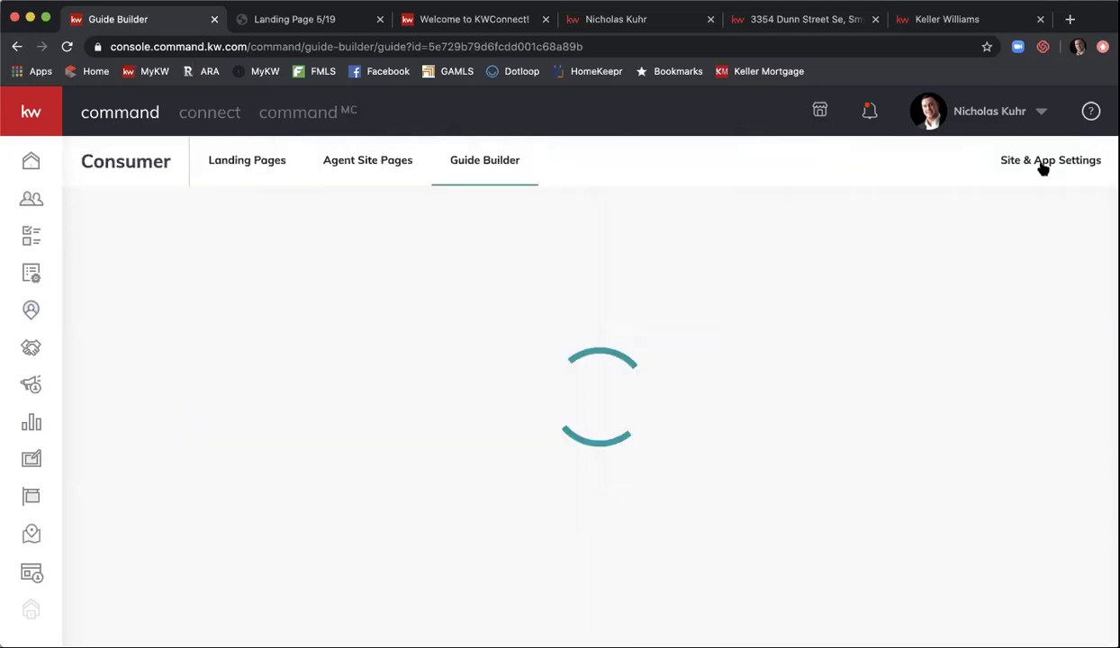
{"action": "scroll", "coordinate": [883, 340], "scroll_direction": "down", "scroll_amount": 20}
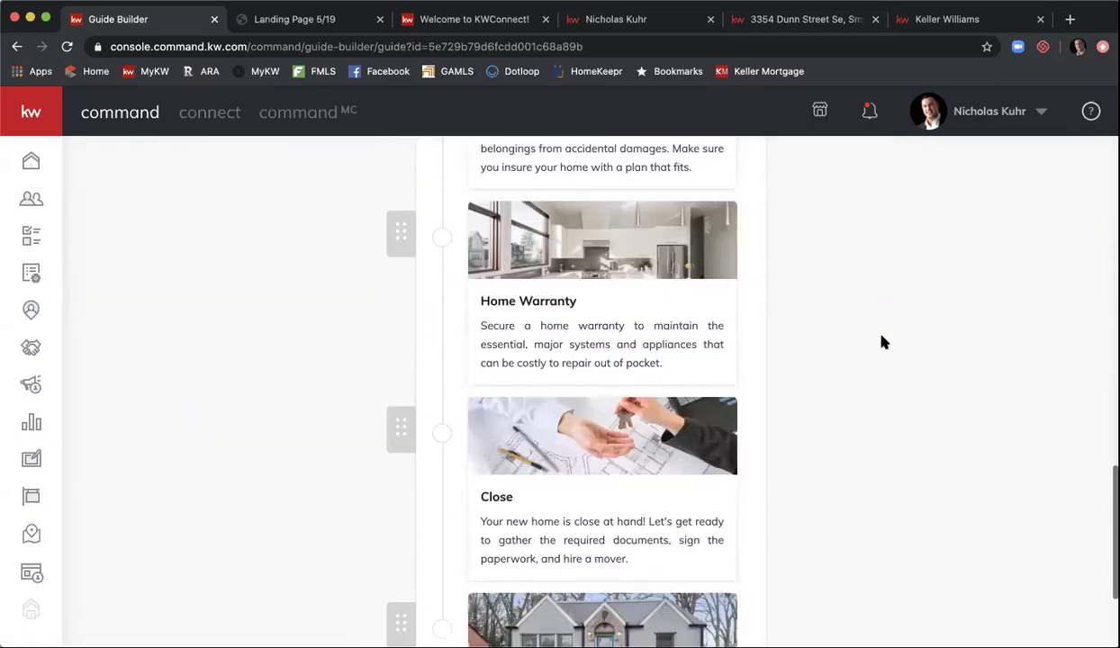
{"action": "scroll", "coordinate": [883, 341], "scroll_direction": "down", "scroll_amount": 3}
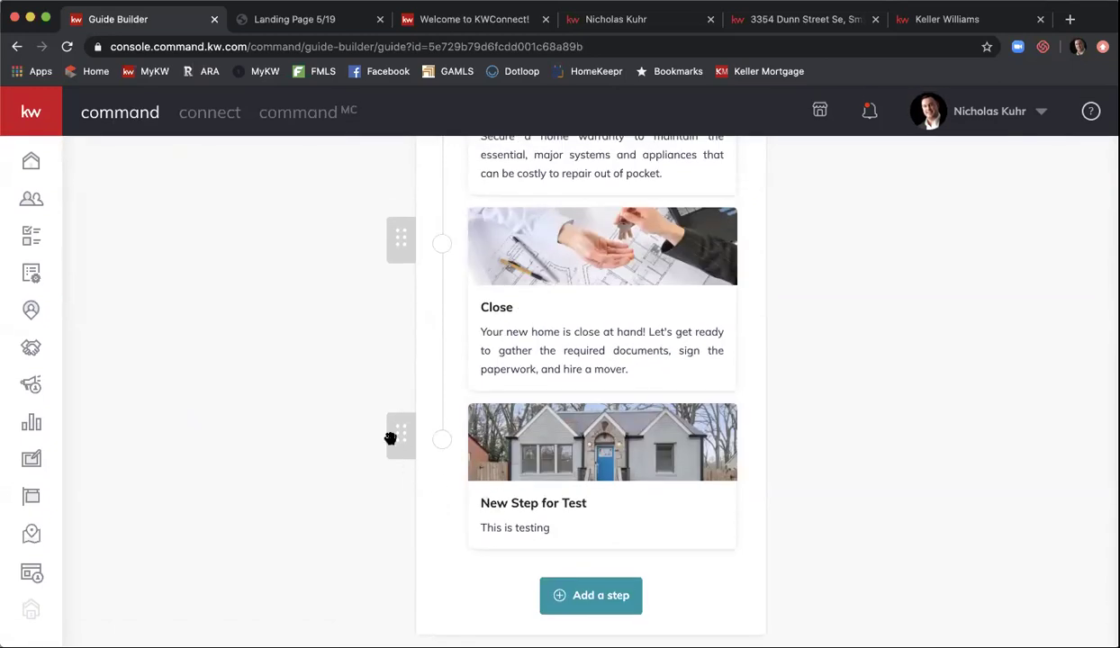
- Drag New Step for Test to the top of the guide and save the new order
{"action": "left_click_drag", "start_coordinate": [394, 427], "coordinate": [369, 371]}
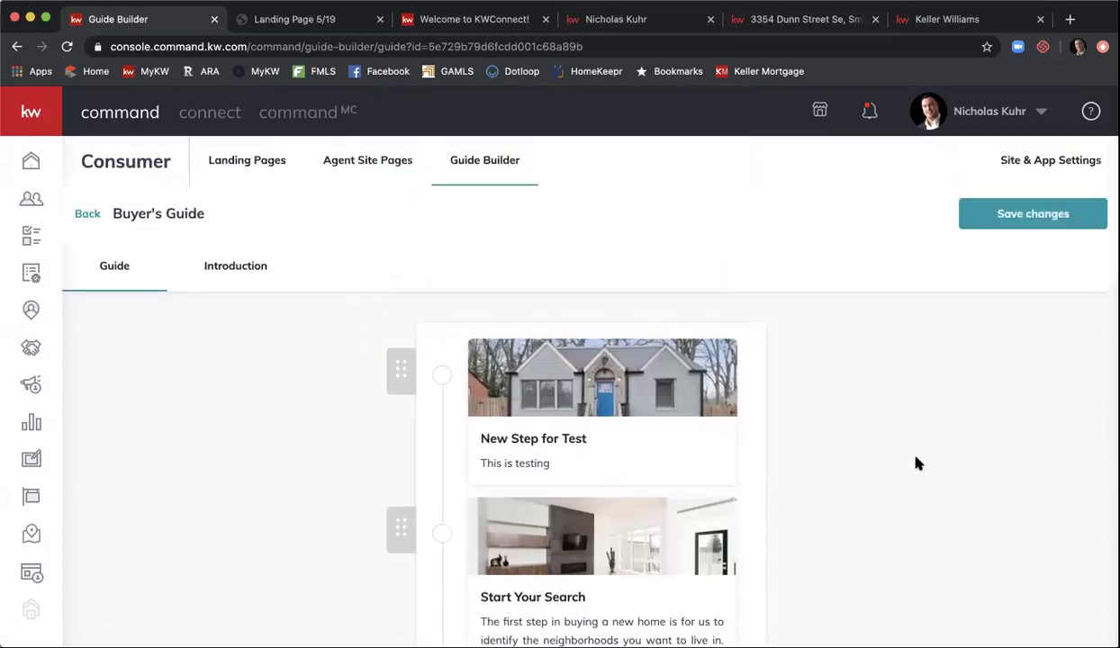
{"action": "left_click", "coordinate": [1047, 221]}
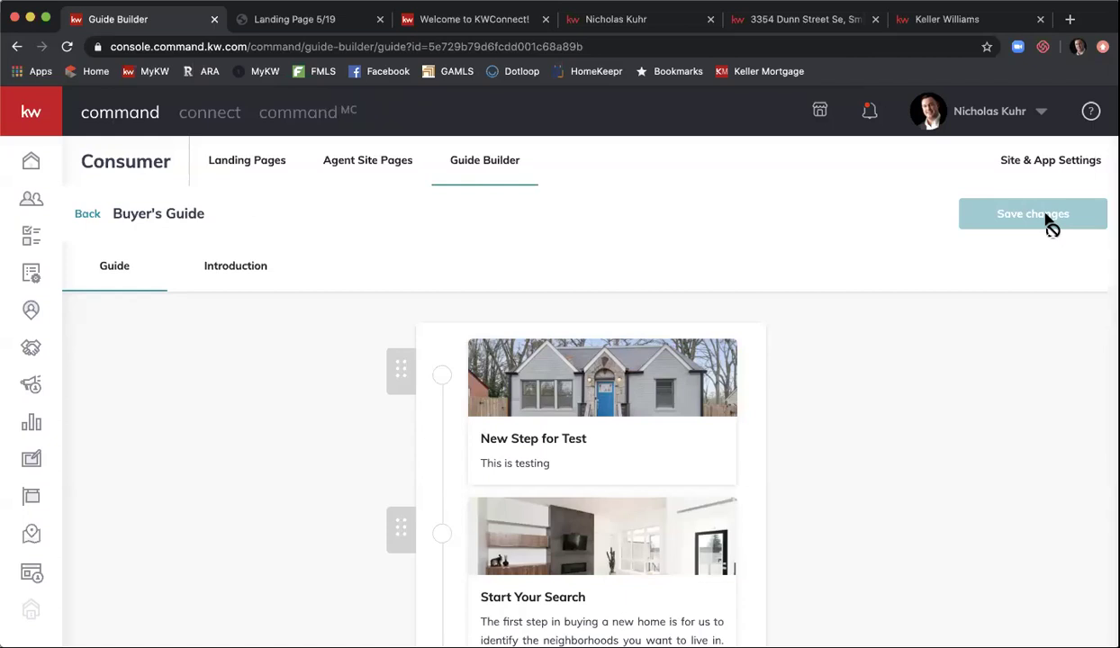
{"action": "left_click", "coordinate": [434, 358]}
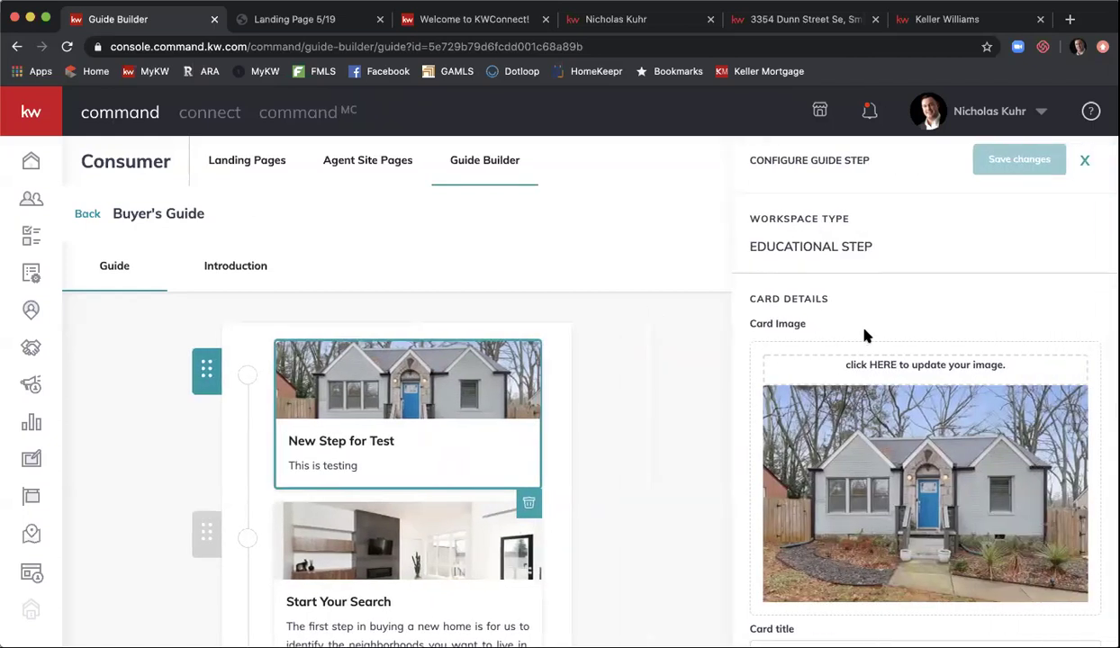
{"action": "scroll", "coordinate": [864, 335], "scroll_direction": "down", "scroll_amount": 5}
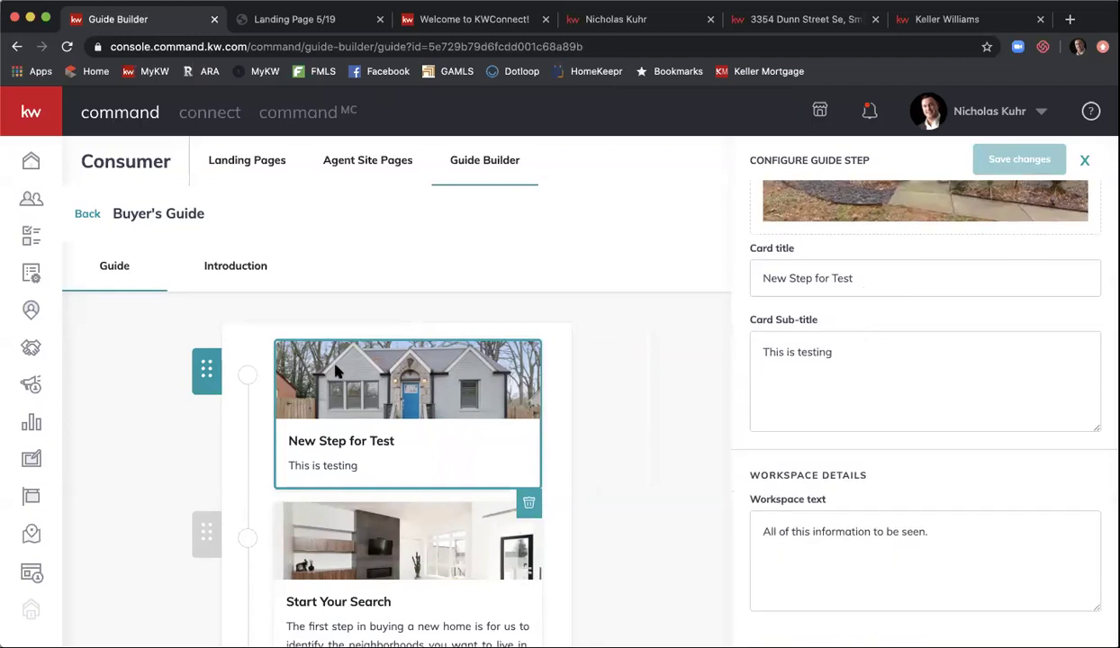
{"action": "left_click", "coordinate": [231, 401]}
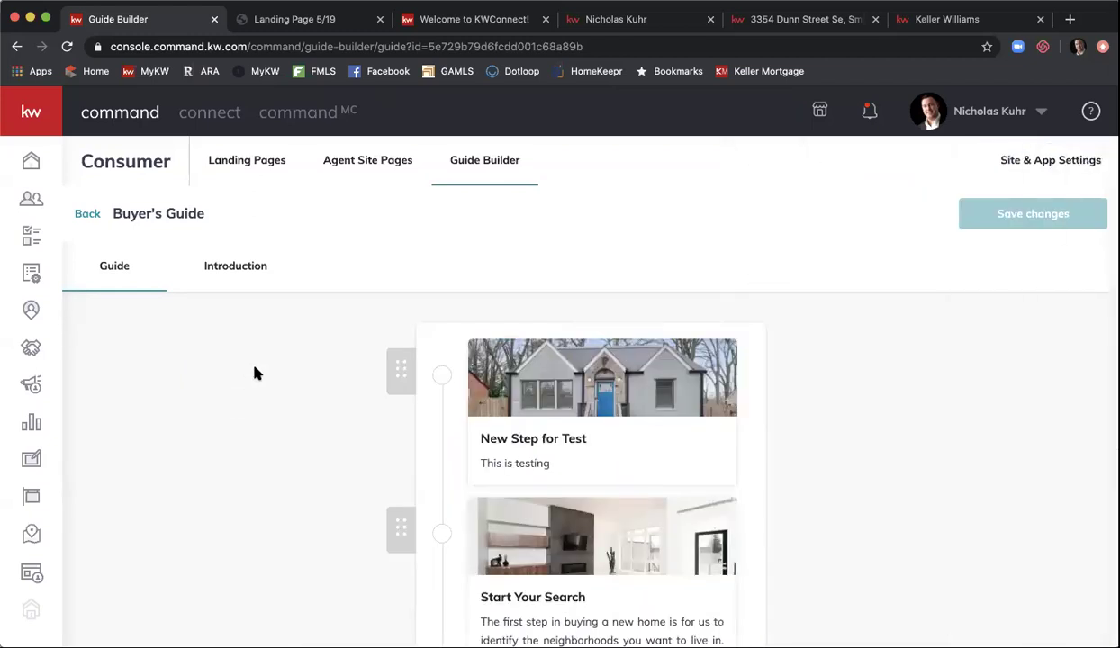
- Delete the New Step for Test card and save the guide
{"action": "left_click", "coordinate": [394, 379]}
{"action": "left_click", "coordinate": [504, 412]}
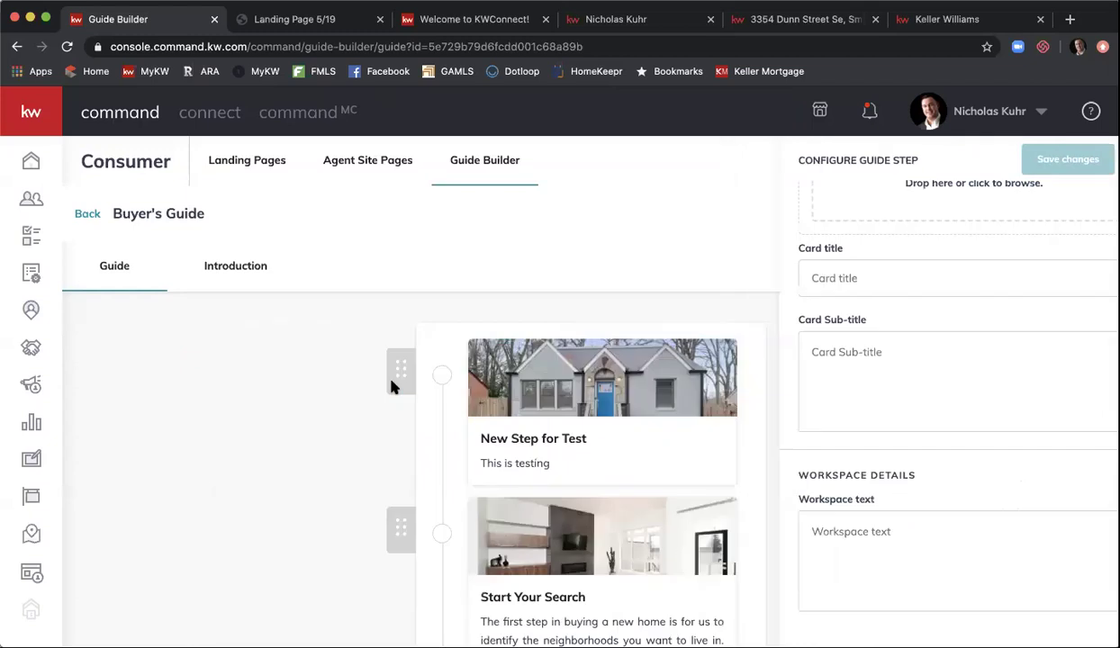
{"action": "left_click", "coordinate": [504, 413]}
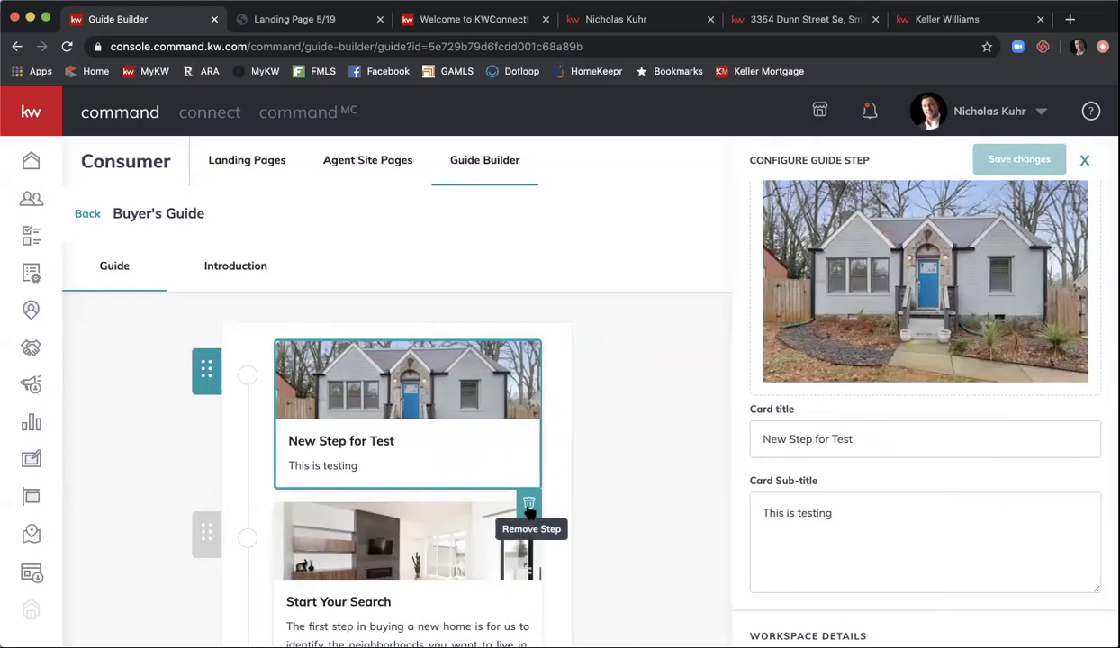
{"action": "left_click", "coordinate": [615, 432]}
{"action": "left_click", "coordinate": [650, 420]}
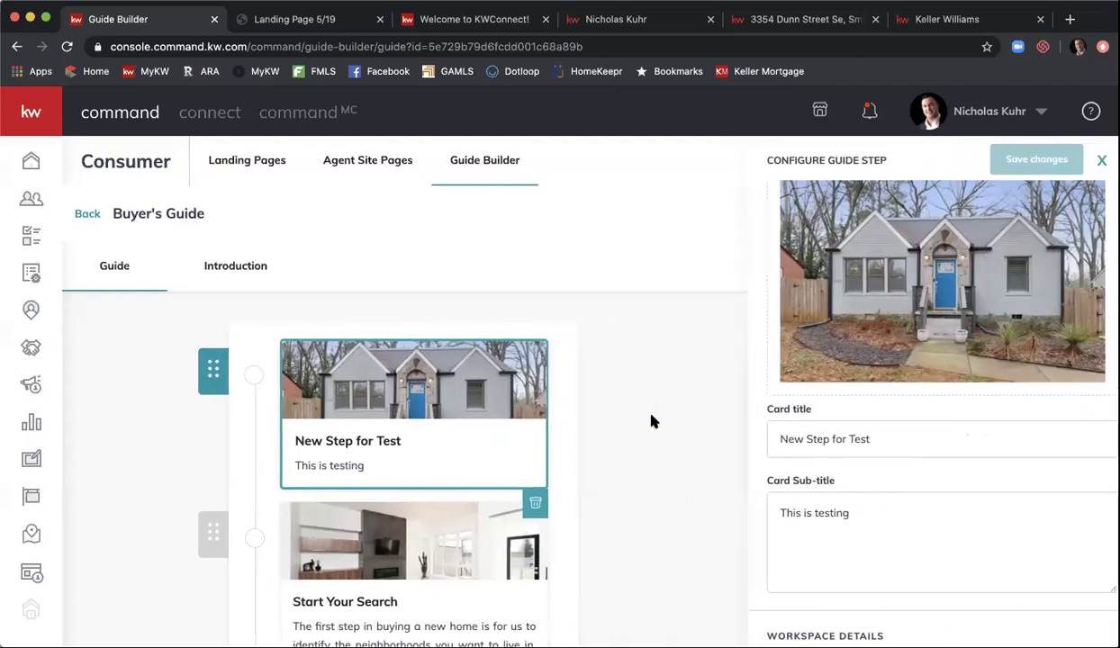
{"action": "left_click", "coordinate": [532, 502]}
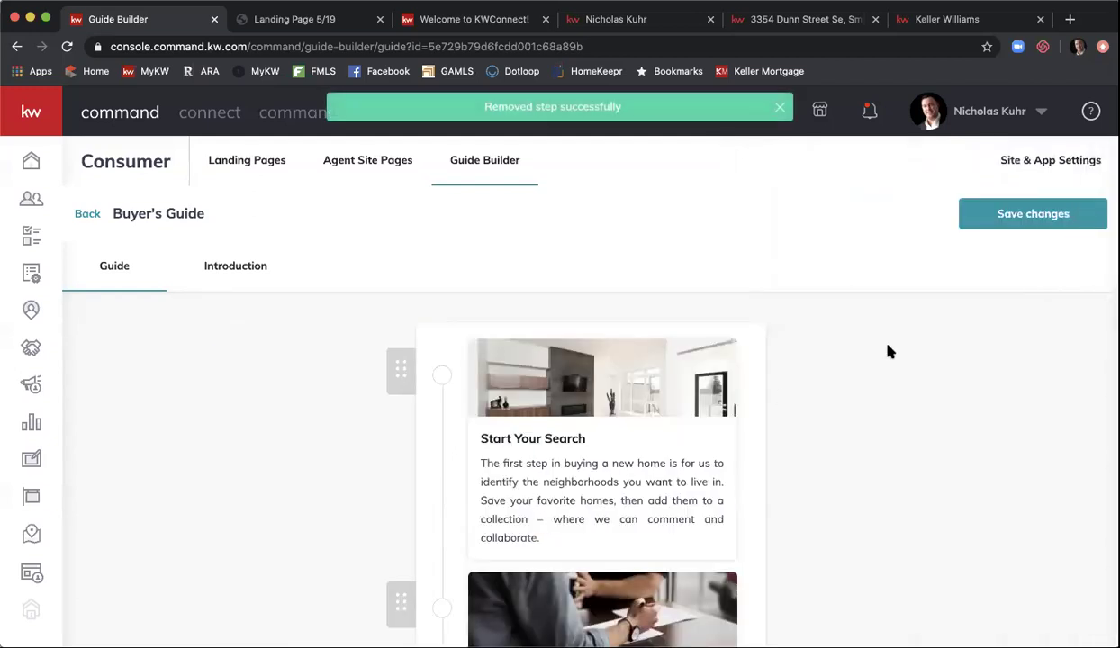
{"action": "left_click", "coordinate": [1007, 215]}
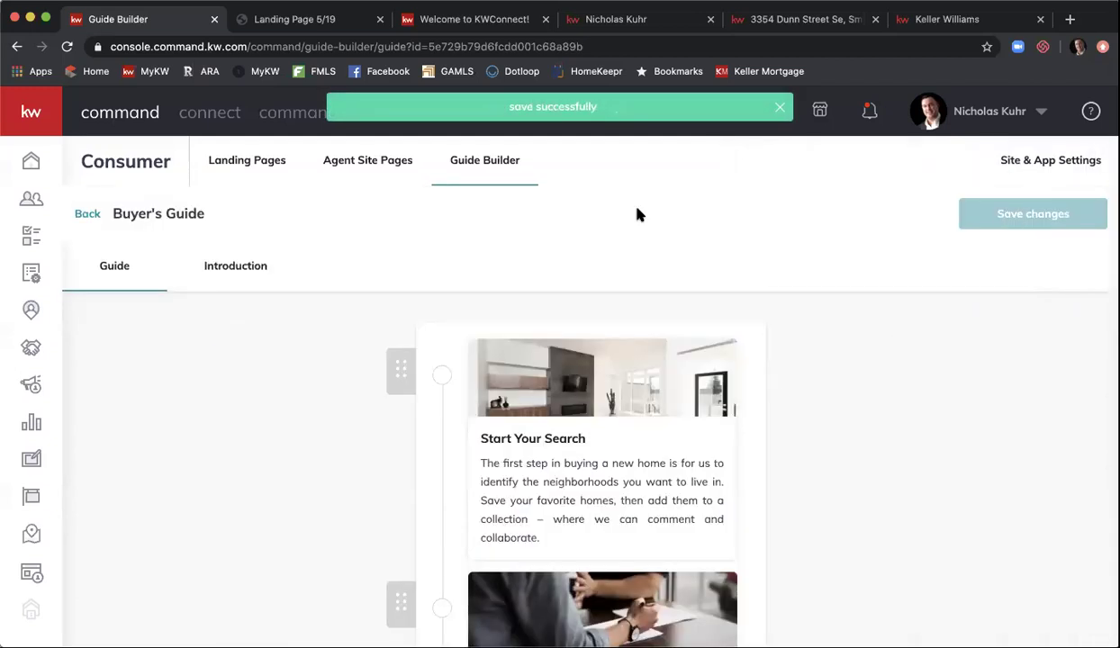
- Review the Buyer's Guide Introduction tab, then go back to the Guide Builder list
{"action": "left_click", "coordinate": [223, 268]}
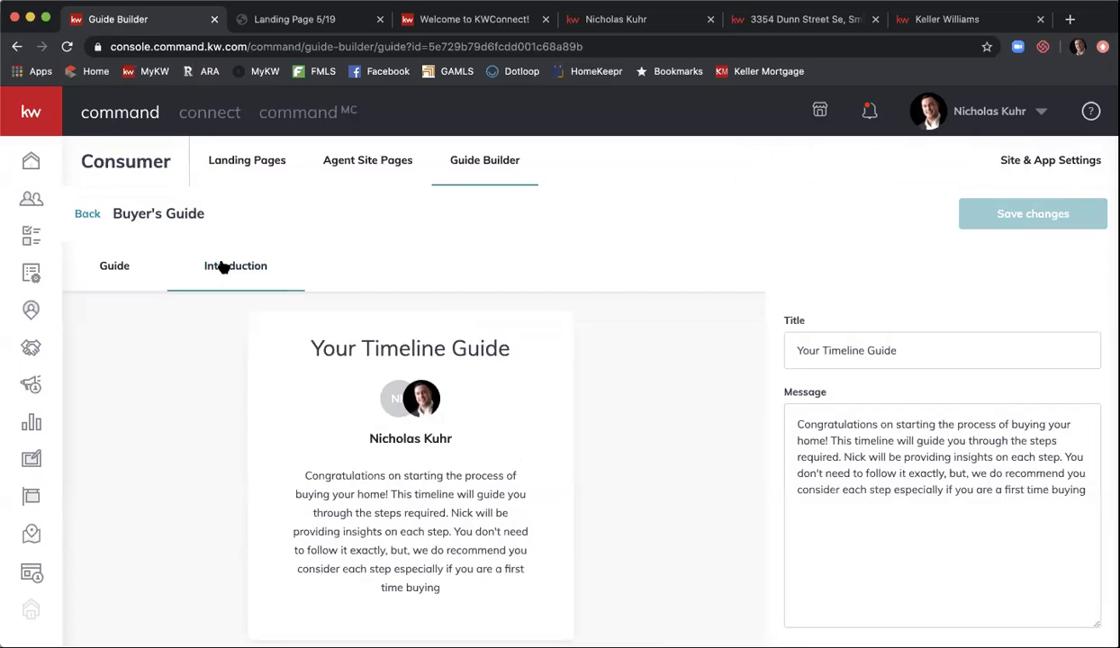
{"action": "scroll", "coordinate": [586, 396], "scroll_direction": "down", "scroll_amount": 2}
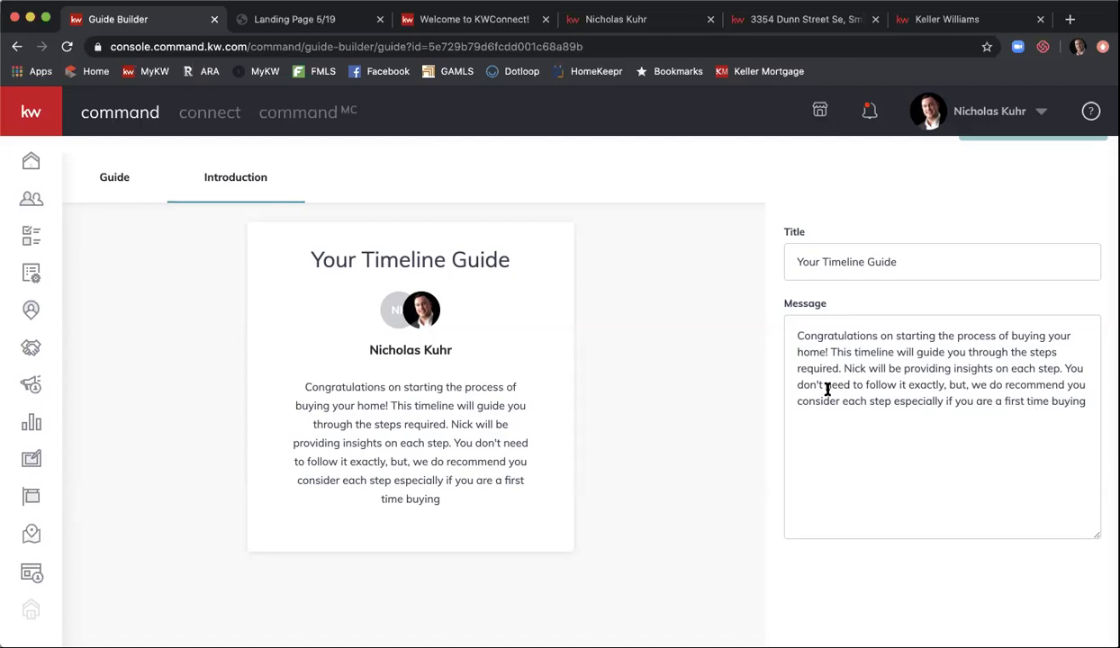
{"action": "scroll", "coordinate": [827, 389], "scroll_direction": "up", "scroll_amount": 2}
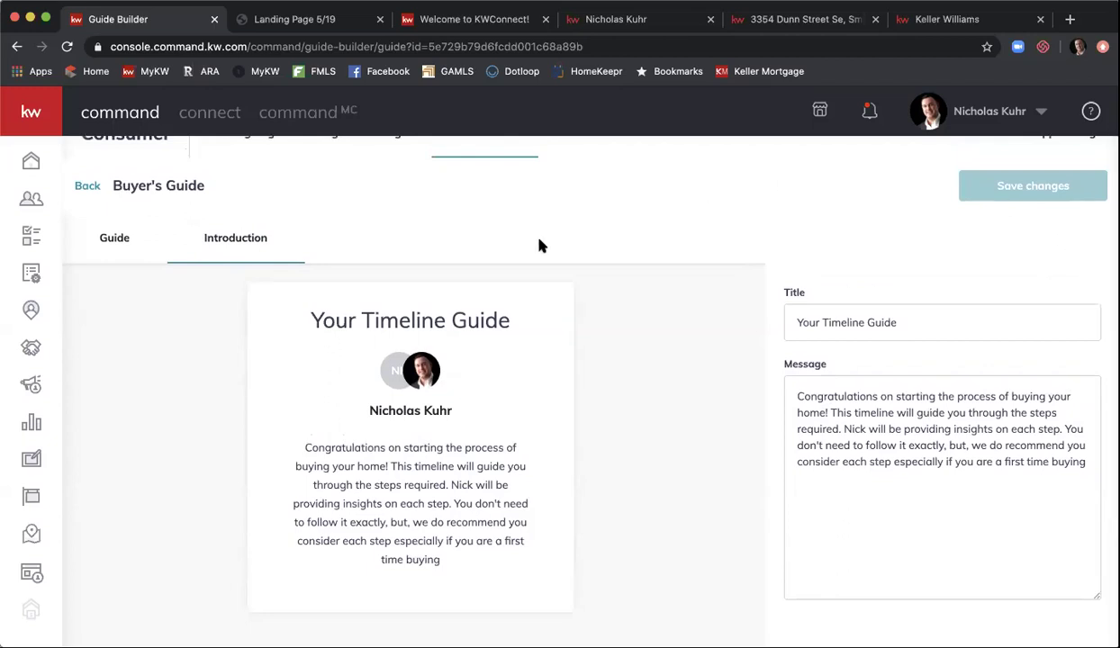
{"action": "left_click", "coordinate": [85, 186]}
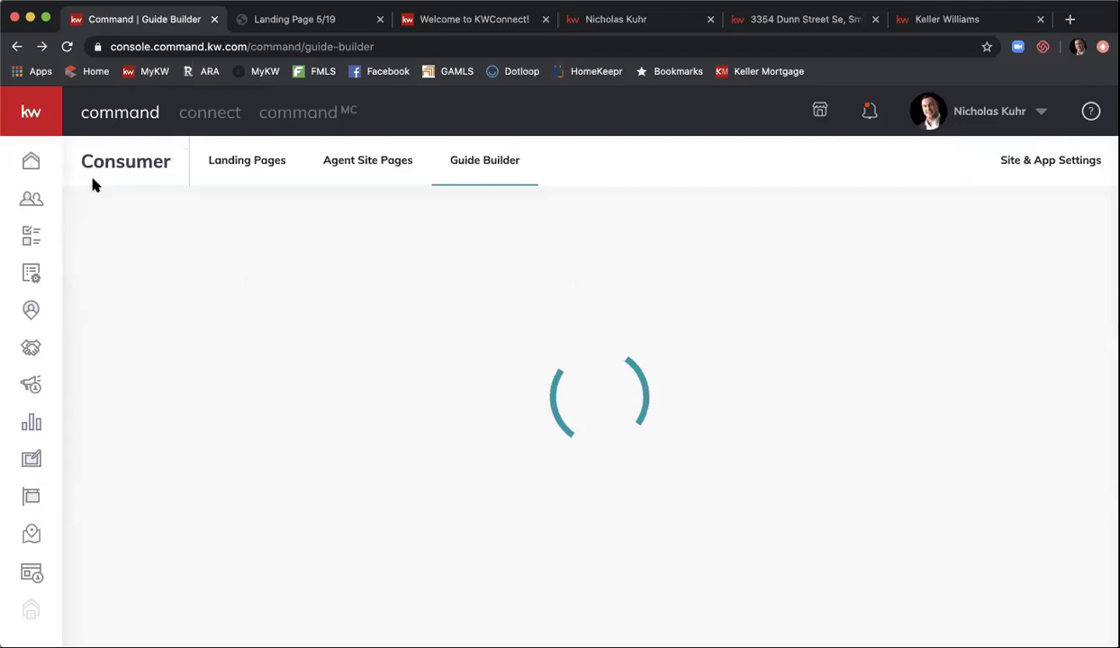
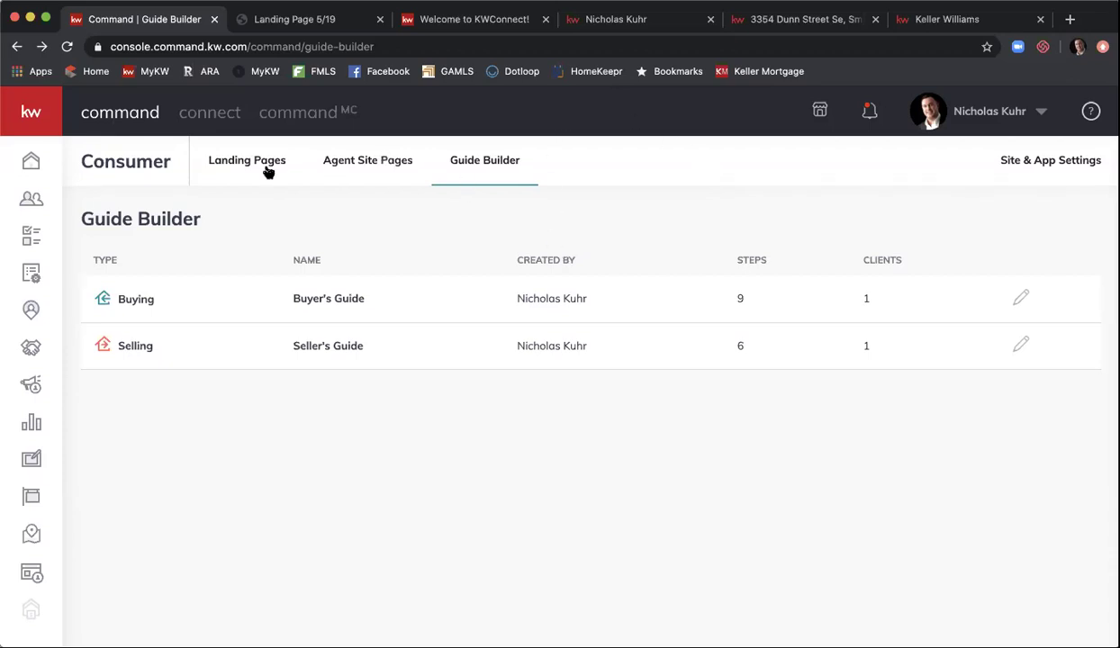
- Show the Contacts list and search it by the contact's first name, leaving 3 matches
{"action": "left_click", "coordinate": [30, 200]}
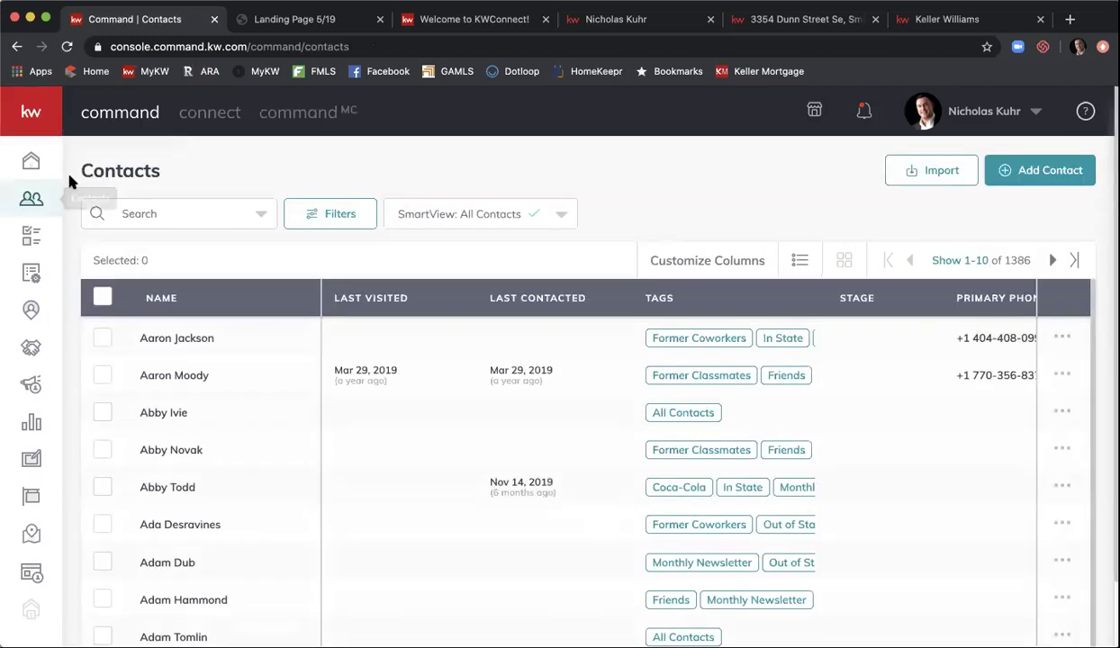
{"action": "left_click", "coordinate": [157, 201]}
{"action": "type", "text": "nicholas"}
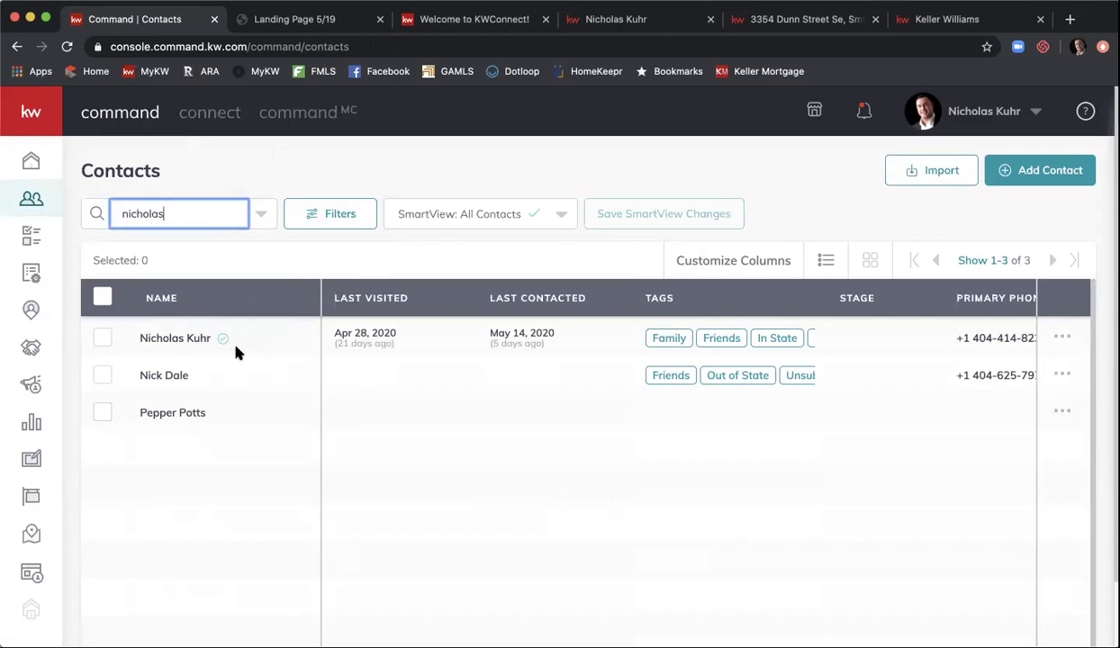
- Open the matching contact's record and review its Timeline down to the 'created saved search' entry
{"action": "left_click", "coordinate": [192, 340]}
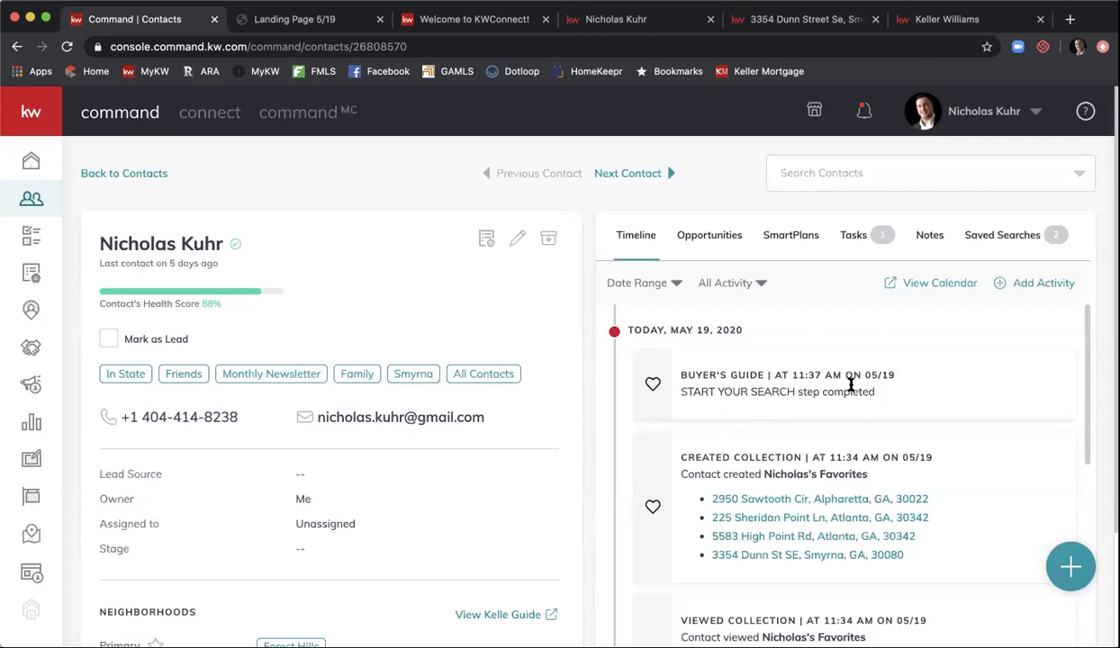
{"action": "scroll", "coordinate": [846, 387], "scroll_direction": "down", "scroll_amount": 1}
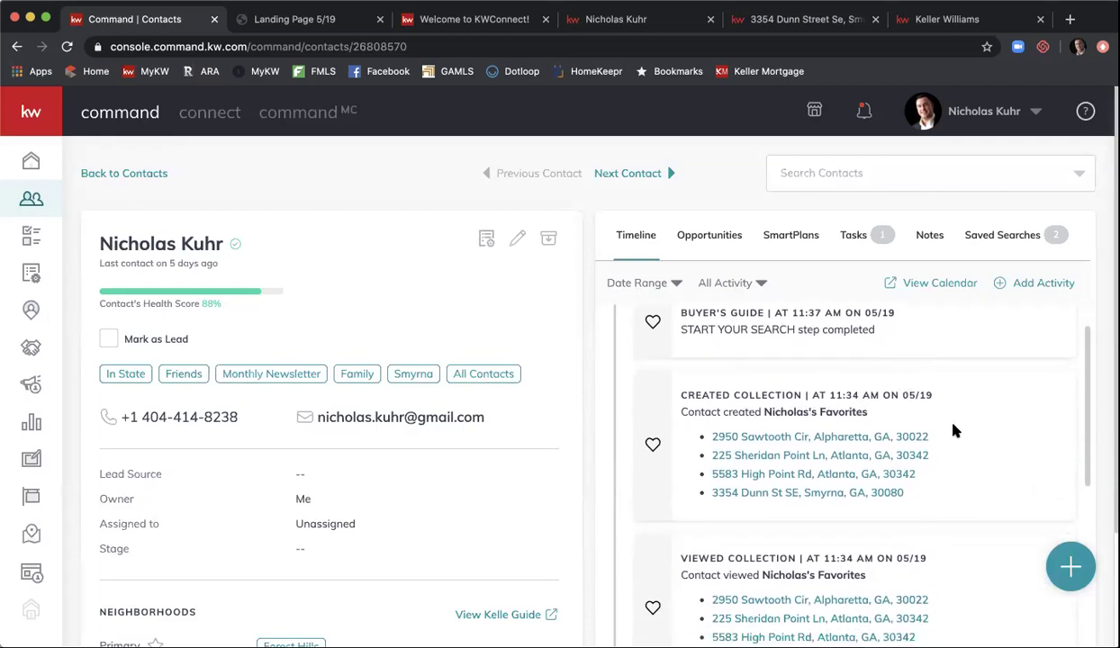
{"action": "scroll", "coordinate": [955, 433], "scroll_direction": "down", "scroll_amount": 1}
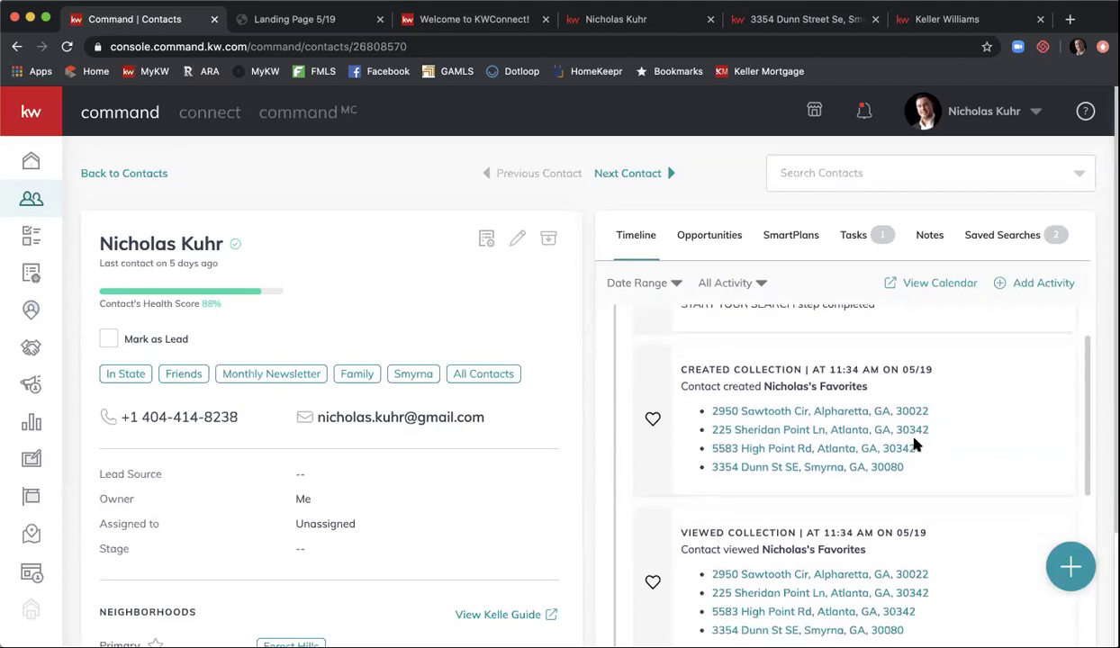
{"action": "scroll", "coordinate": [914, 443], "scroll_direction": "down", "scroll_amount": 1}
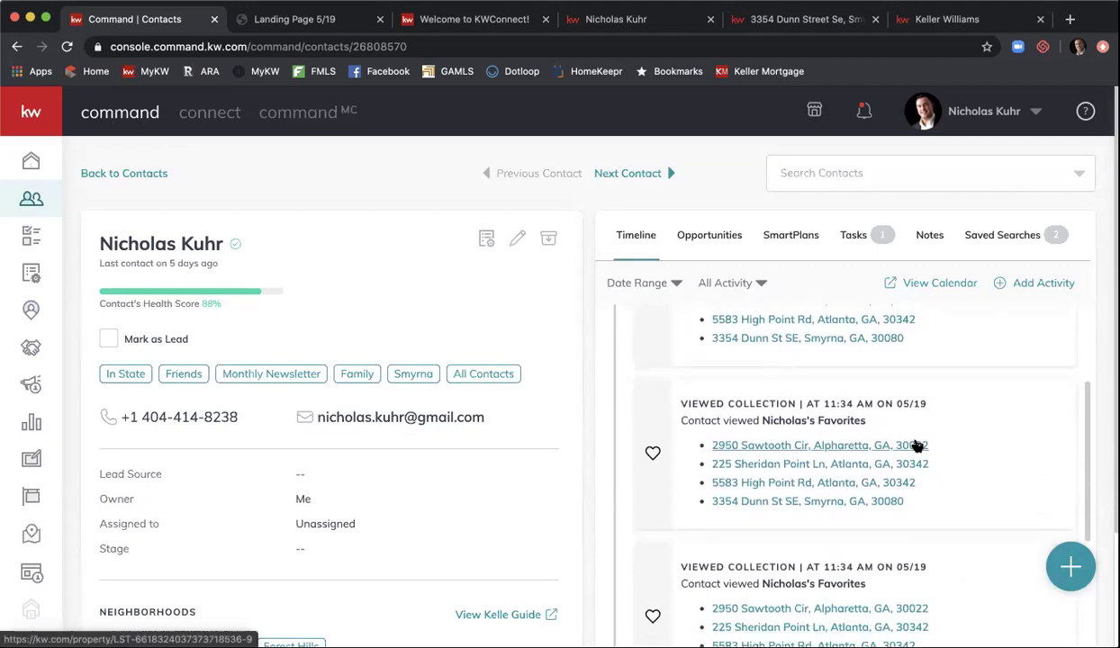
{"action": "scroll", "coordinate": [942, 448], "scroll_direction": "down", "scroll_amount": 3}
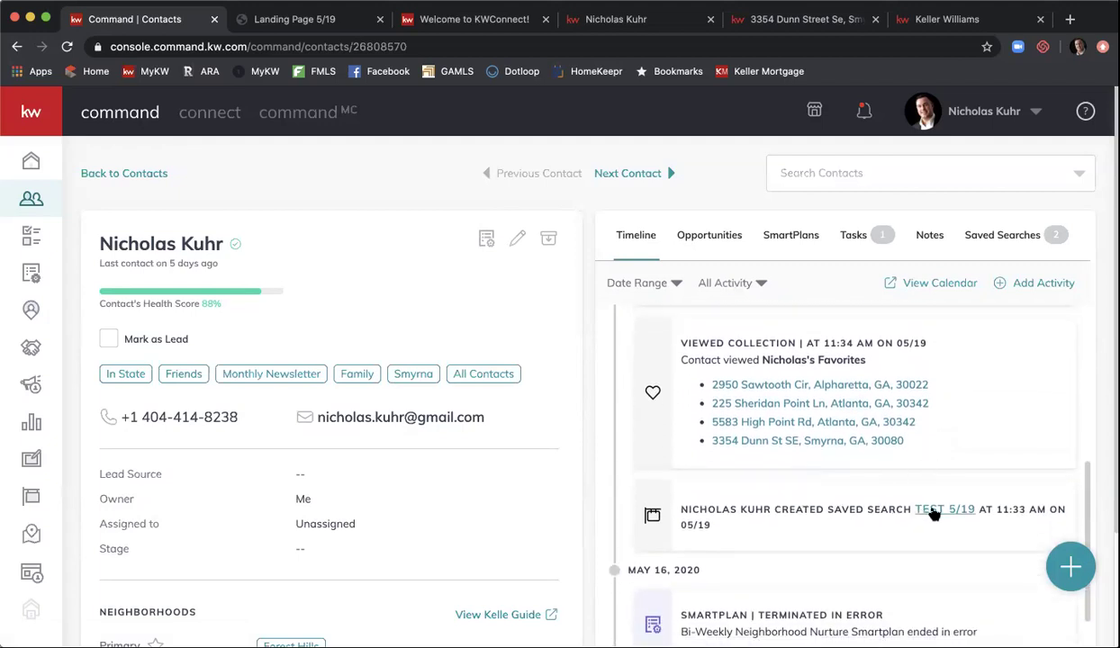
{"action": "left_click", "coordinate": [933, 510]}
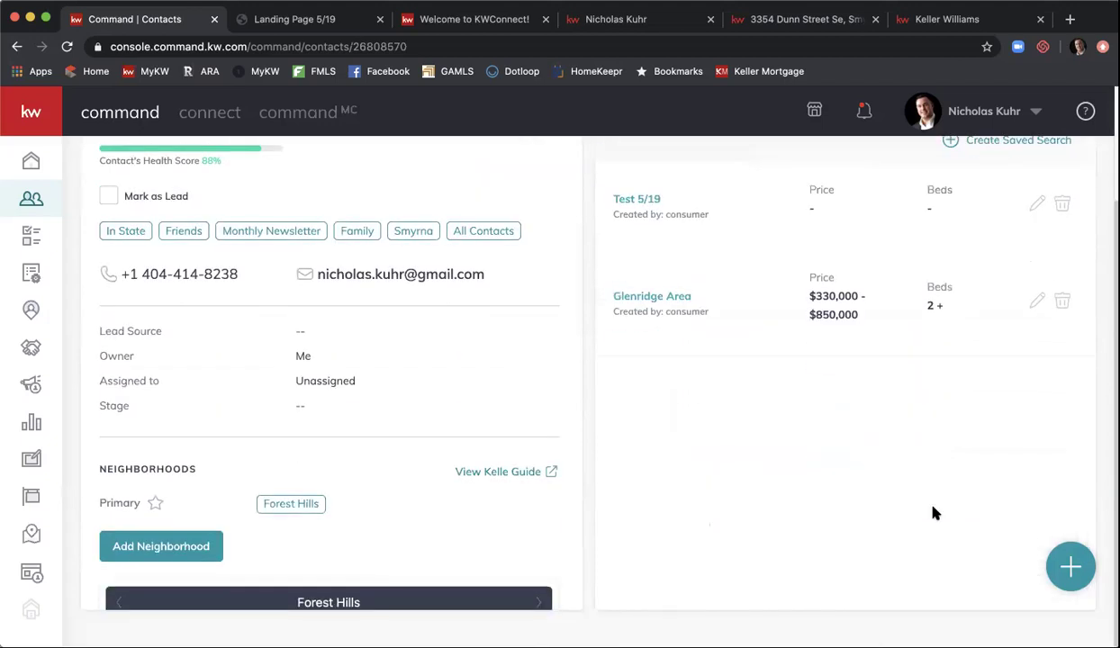
{"action": "scroll", "coordinate": [934, 514], "scroll_direction": "up", "scroll_amount": 2}
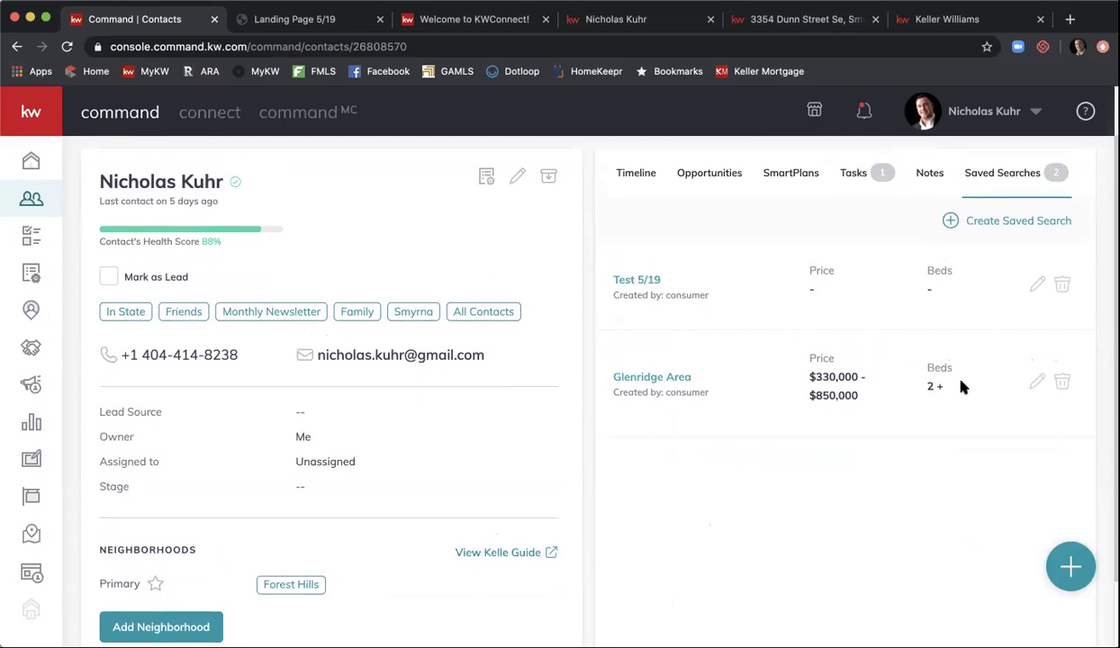
{"action": "scroll", "coordinate": [960, 385], "scroll_direction": "up", "scroll_amount": 2}
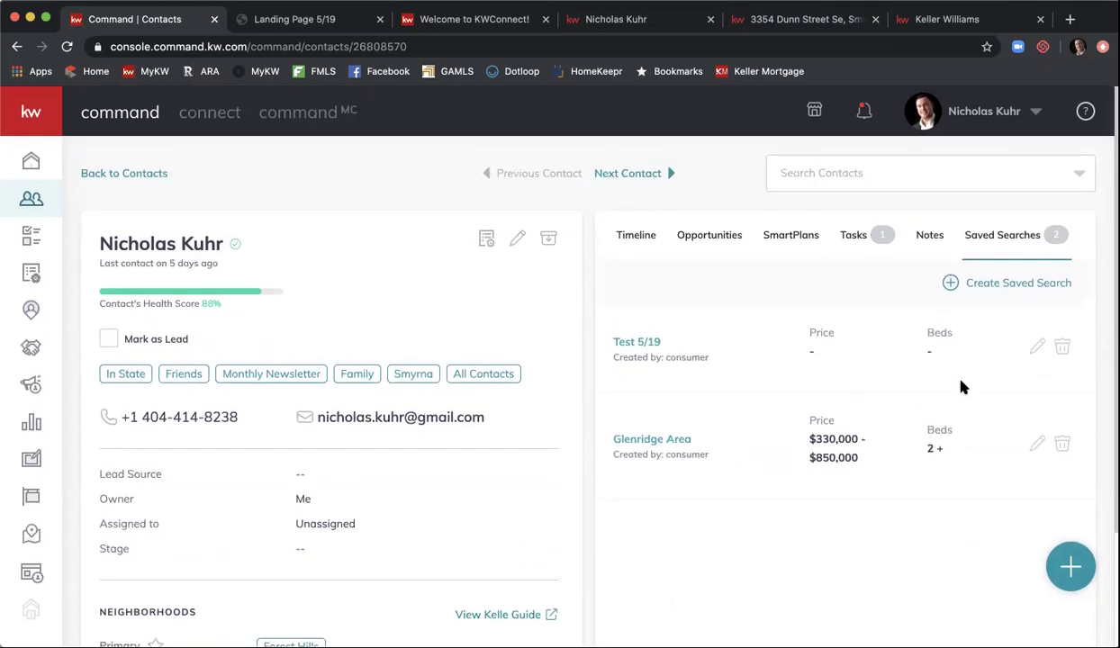
{"action": "left_click_drag", "start_coordinate": [940, 328], "coordinate": [866, 323]}
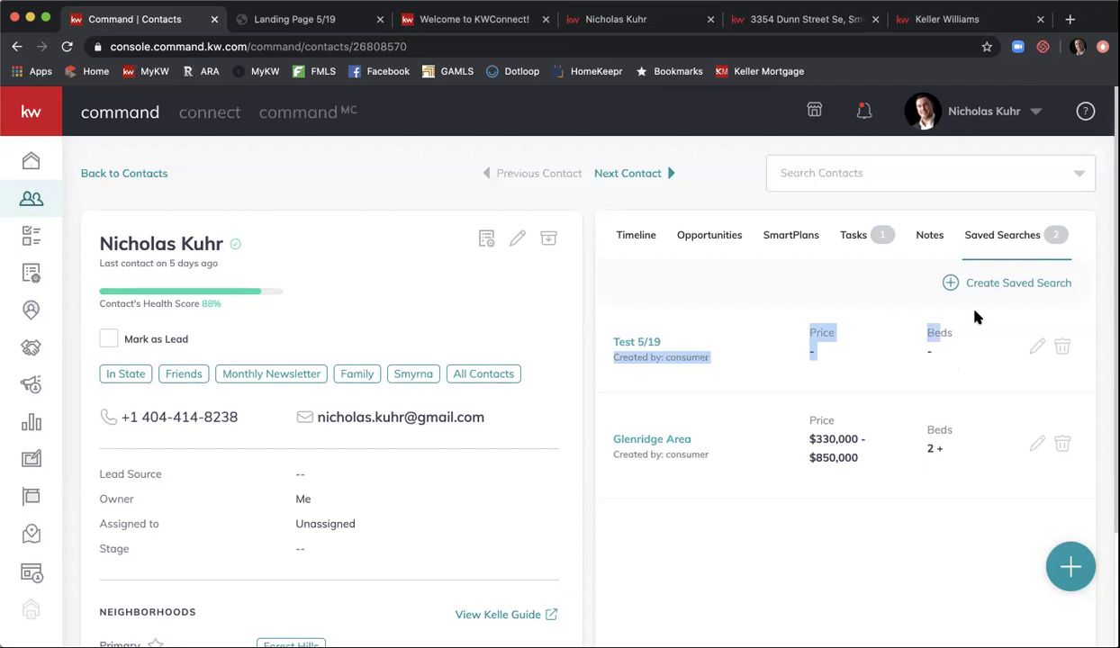
{"action": "left_click", "coordinate": [1011, 245]}
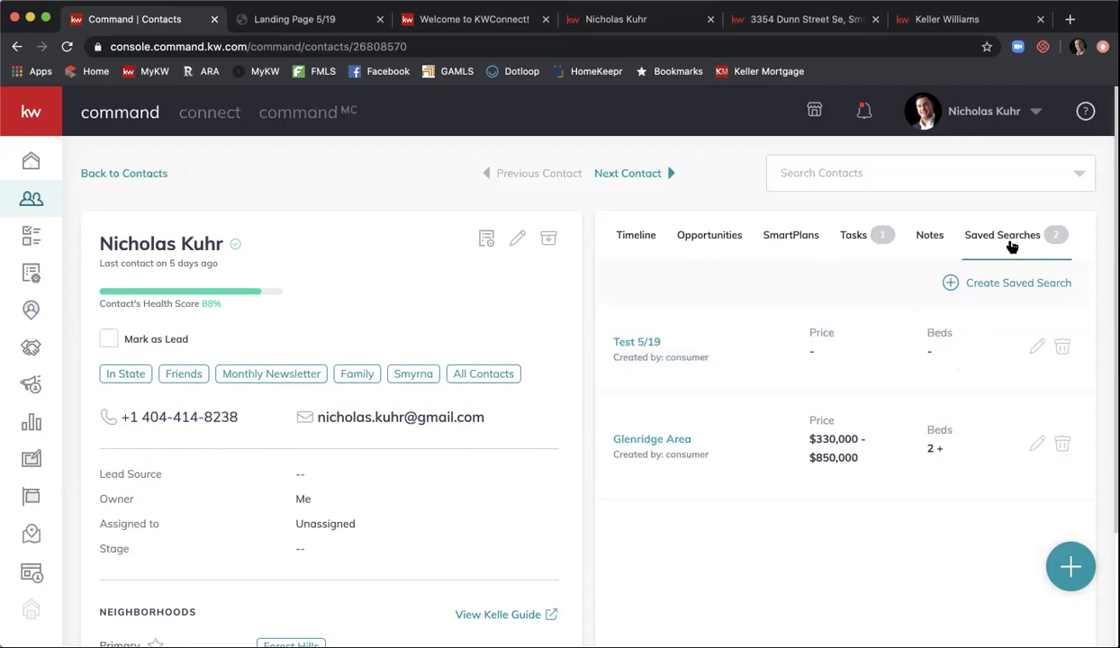
{"action": "left_click", "coordinate": [638, 240]}
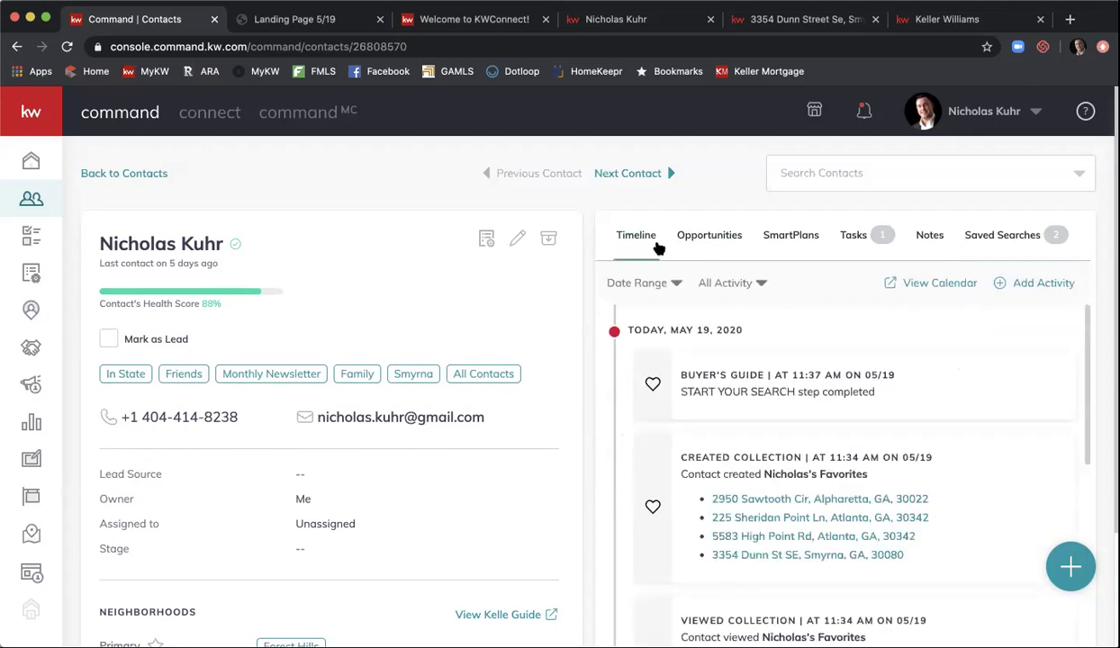
{"action": "left_click", "coordinate": [986, 234]}
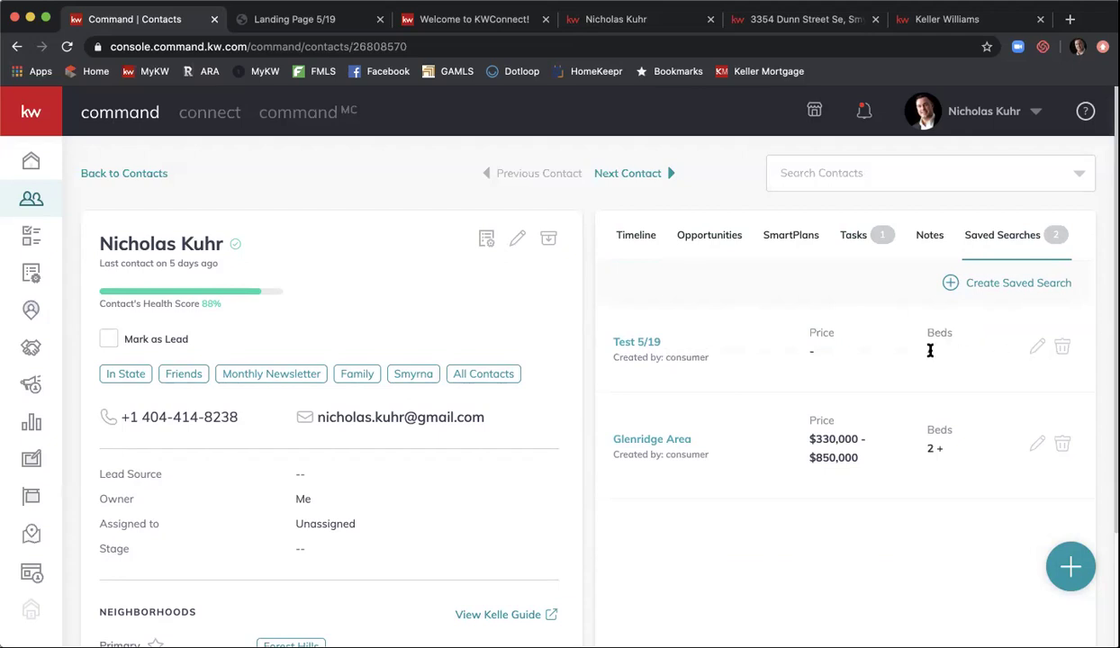
{"action": "left_click", "coordinate": [643, 240]}
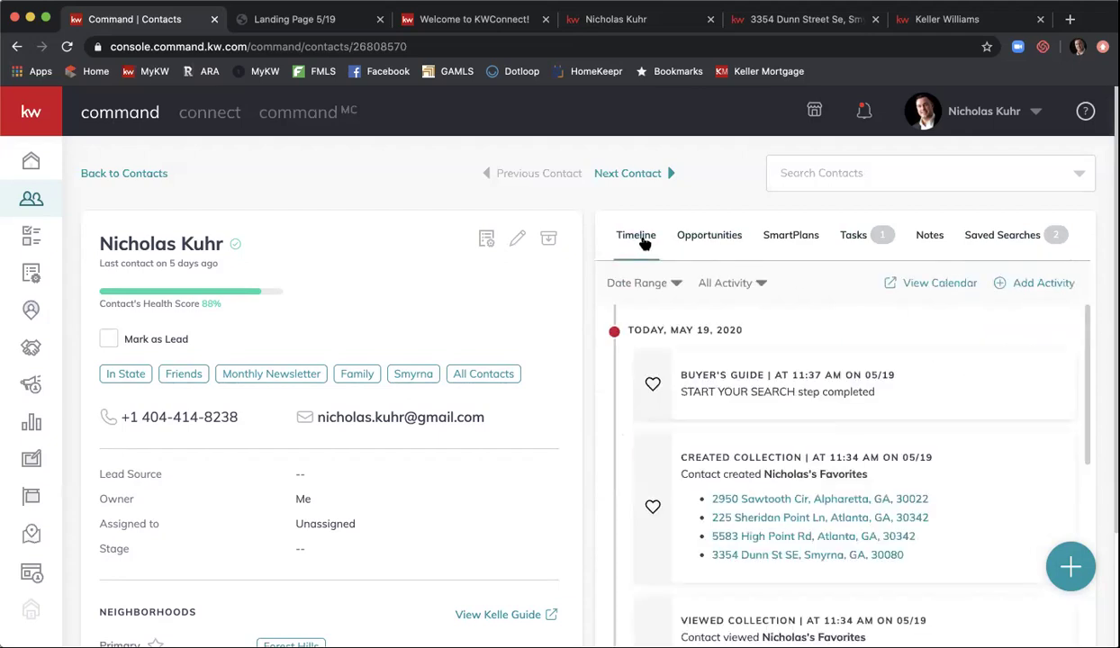